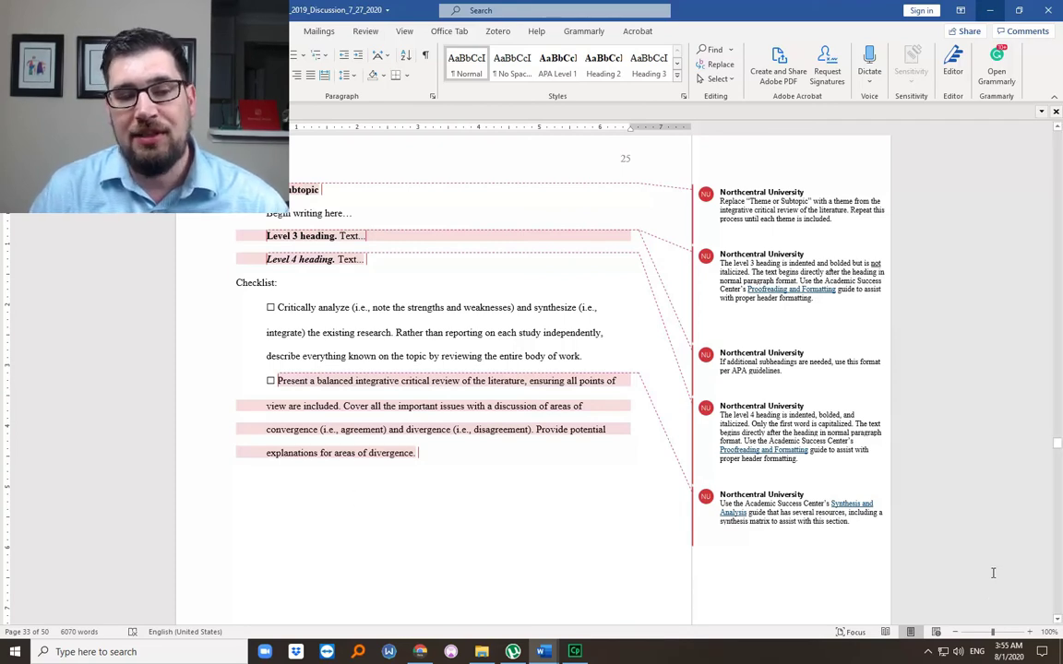
# Select and inspect the Subtopic, Level 3 and Level 4 heading lines in the template
pyautogui.click(357, 498)
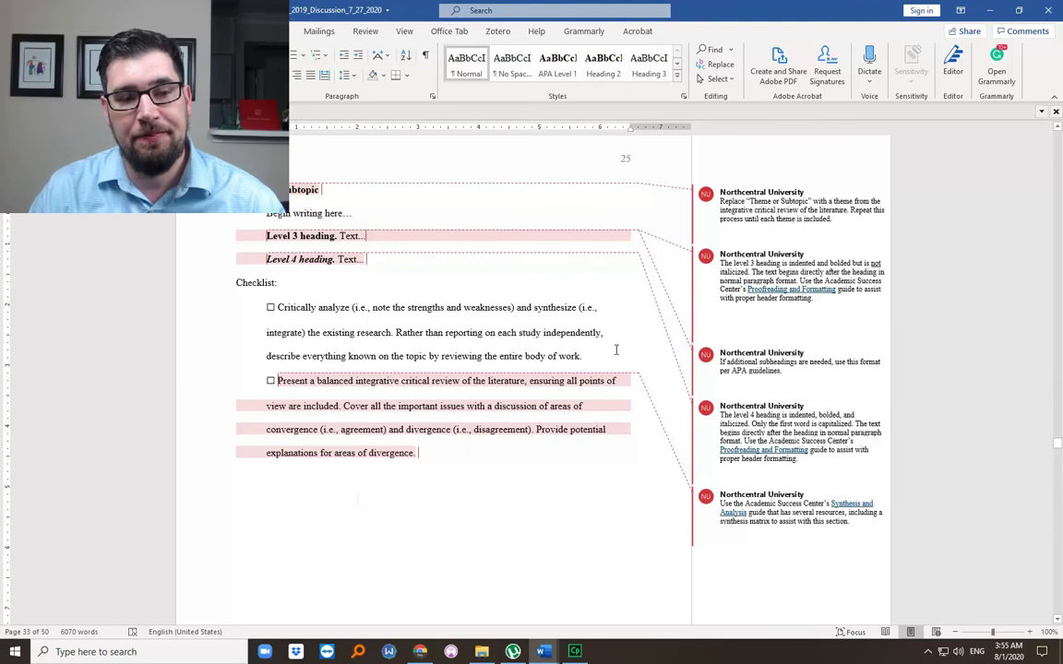
pyautogui.click(276, 307)
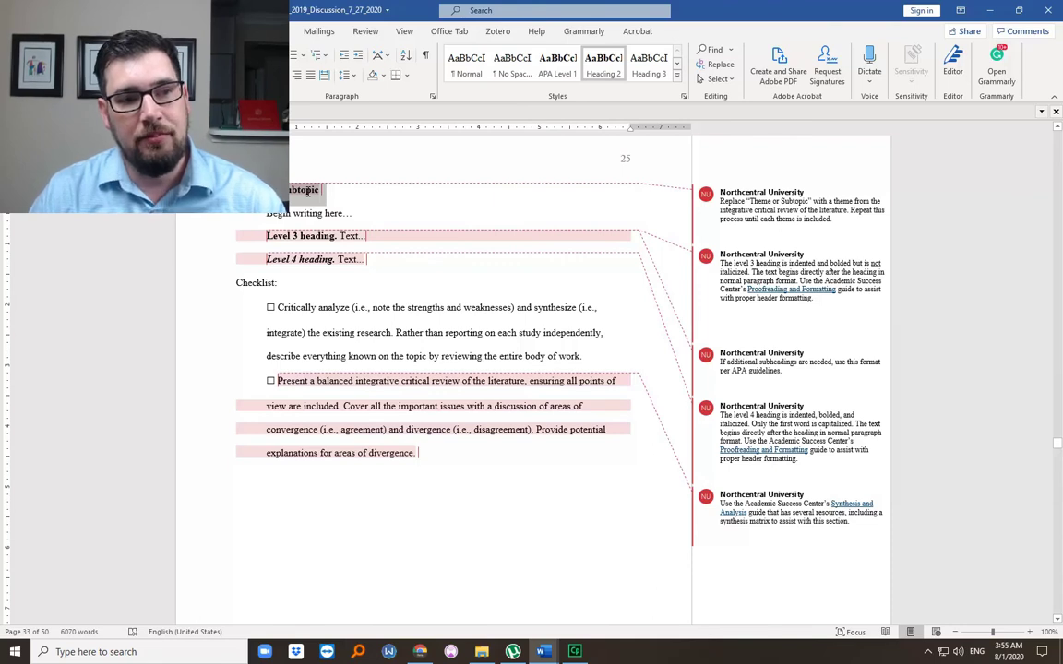
pyautogui.tripleClick(307, 190)
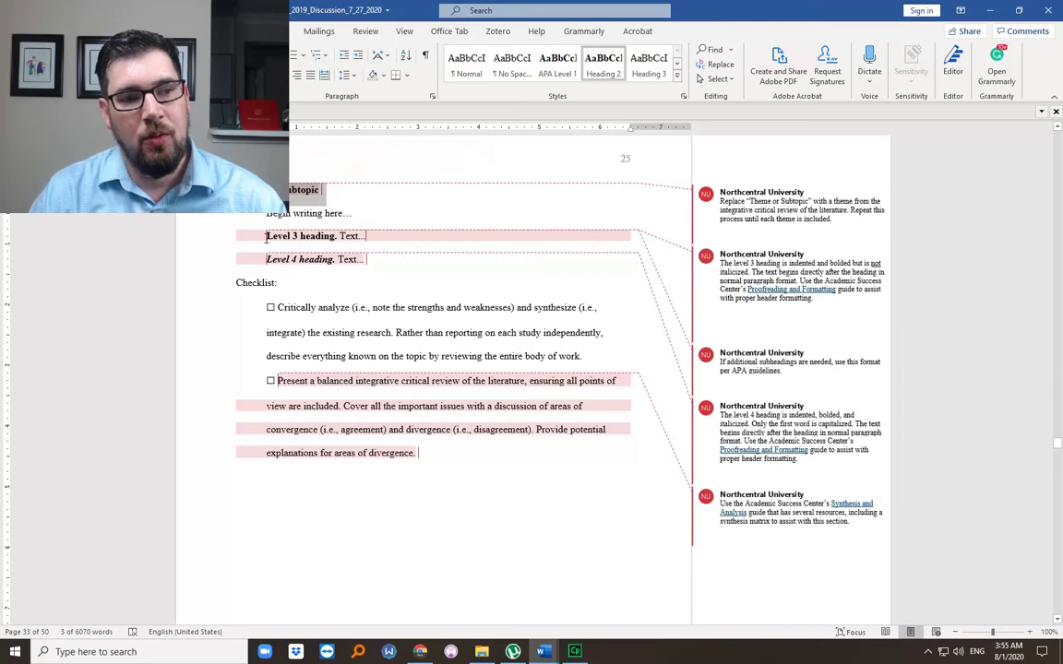
pyautogui.moveTo(266, 235); pyautogui.dragTo(255, 257)
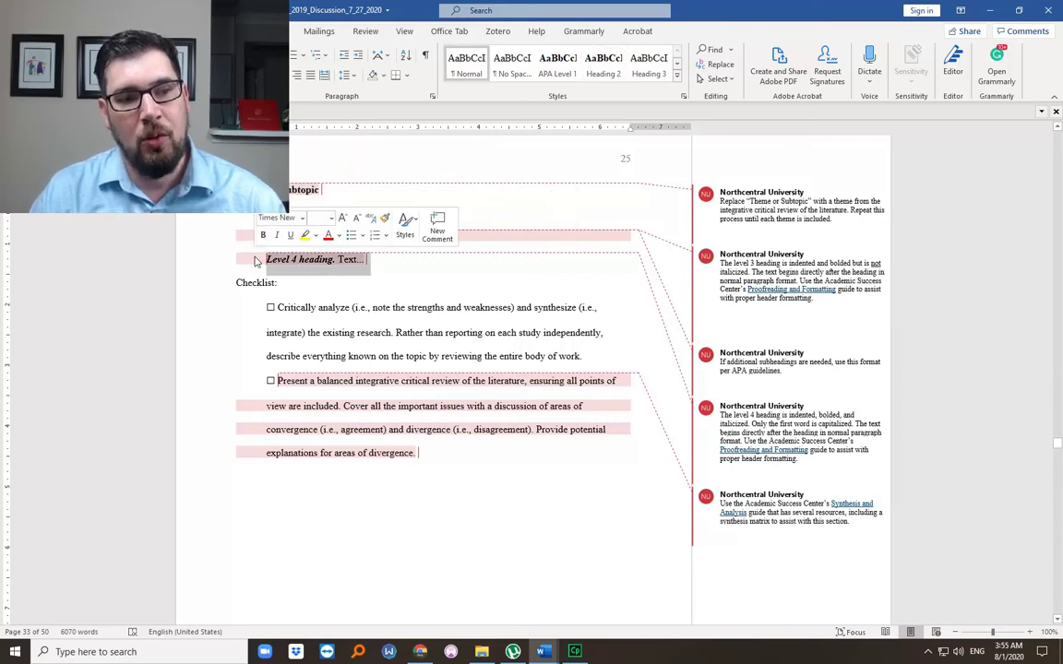
pyautogui.click(351, 260)
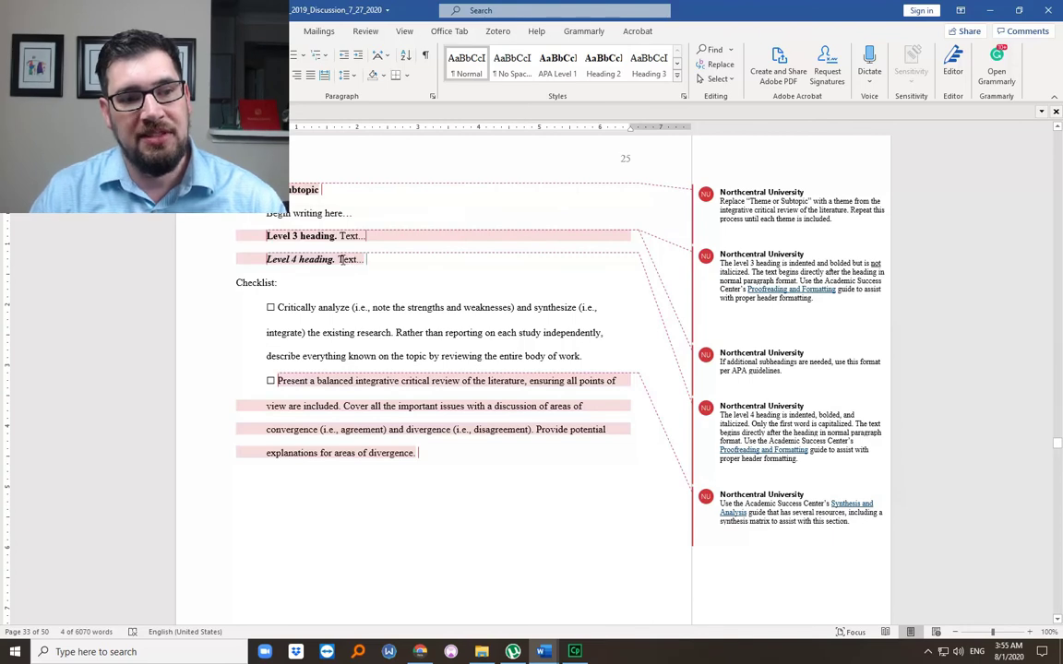
pyautogui.doubleClick(343, 259)
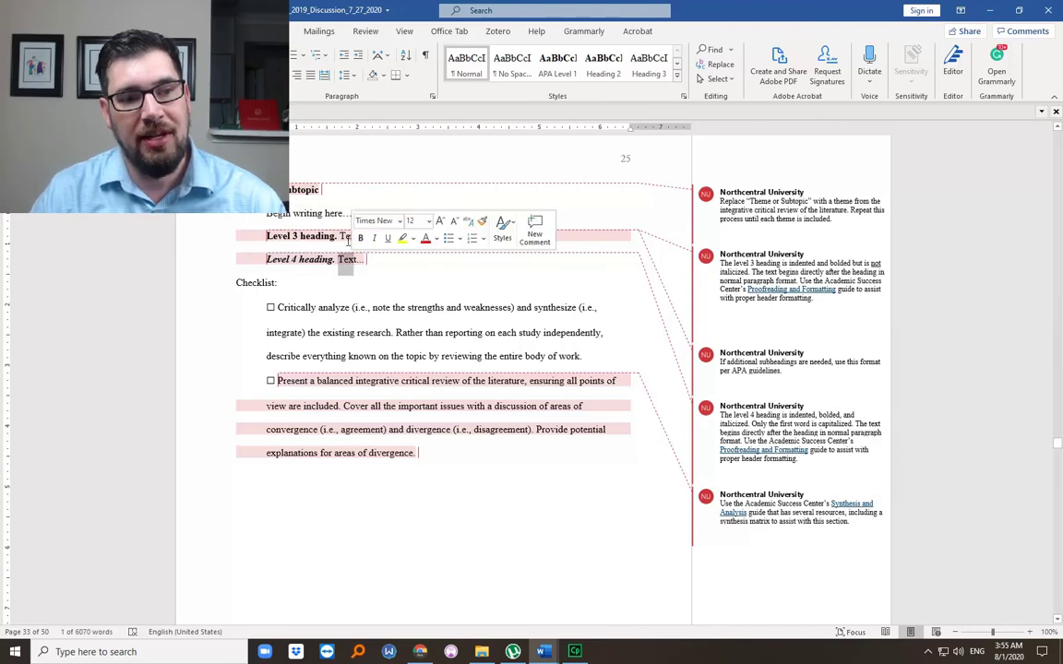
pyautogui.click(341, 237)
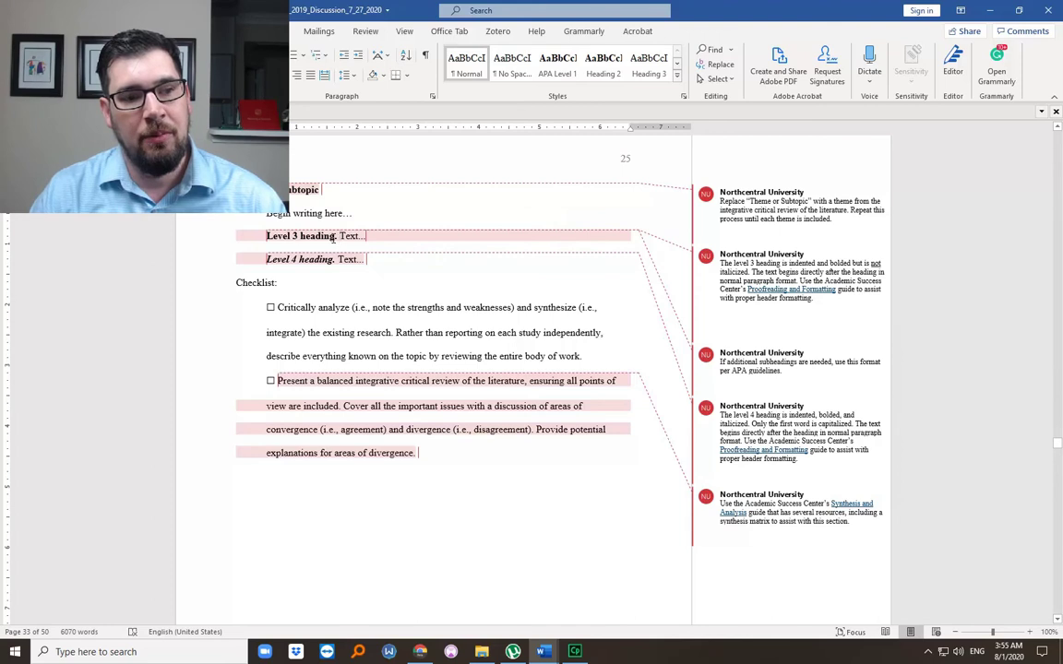
pyautogui.moveTo(331, 236); pyautogui.dragTo(264, 238)
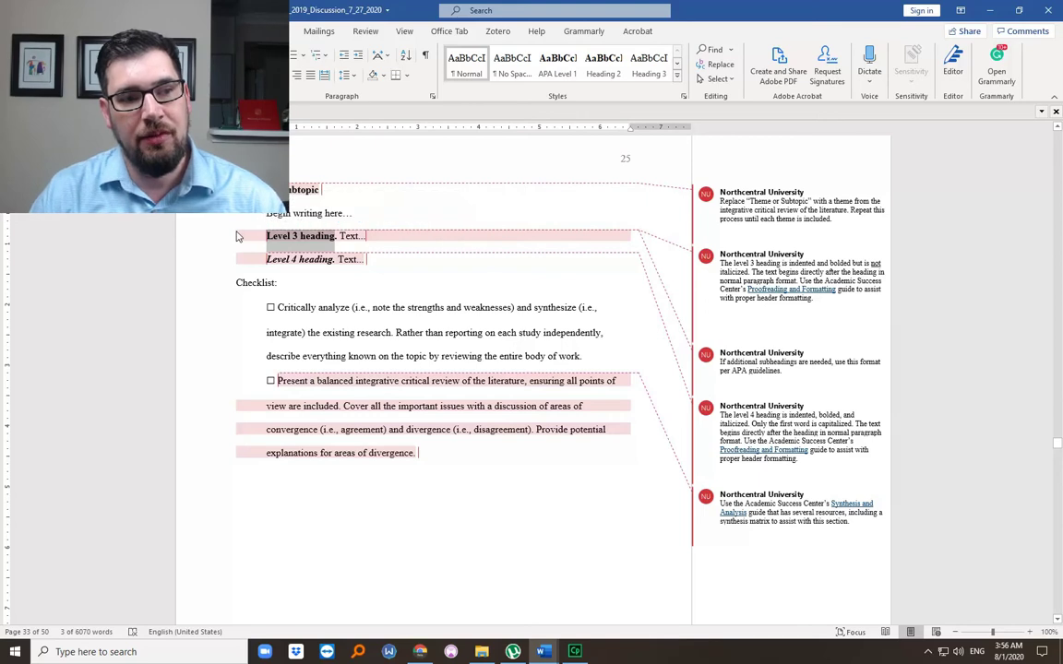
pyautogui.click(236, 237)
# Apply the Heading 3 style to the 'Level 3 heading' label
pyautogui.tripleClick(276, 187)
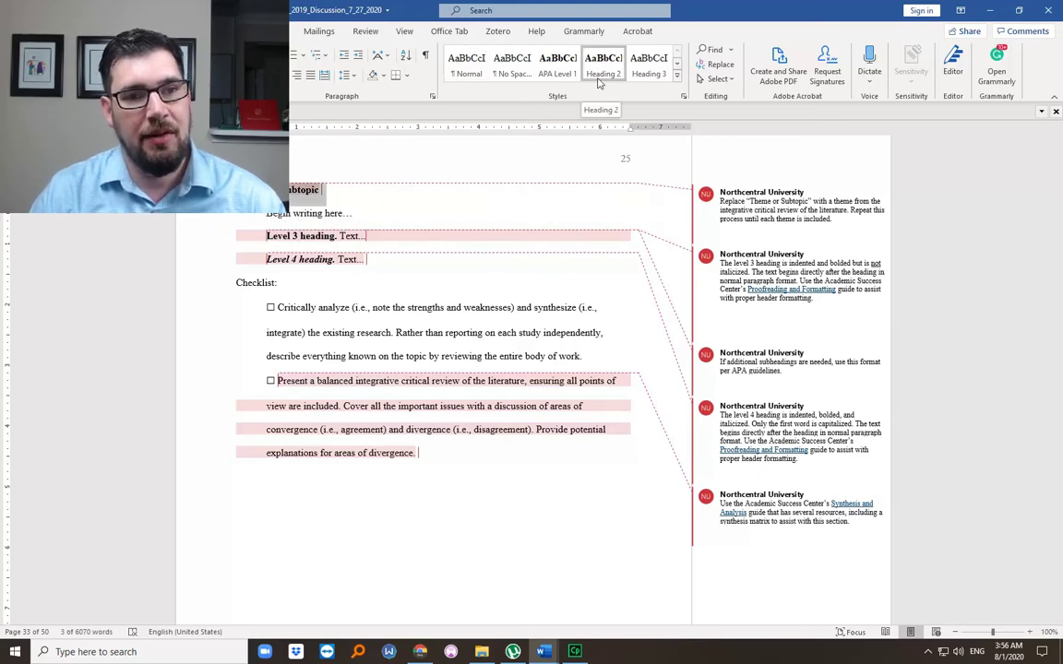
pyautogui.click(360, 236)
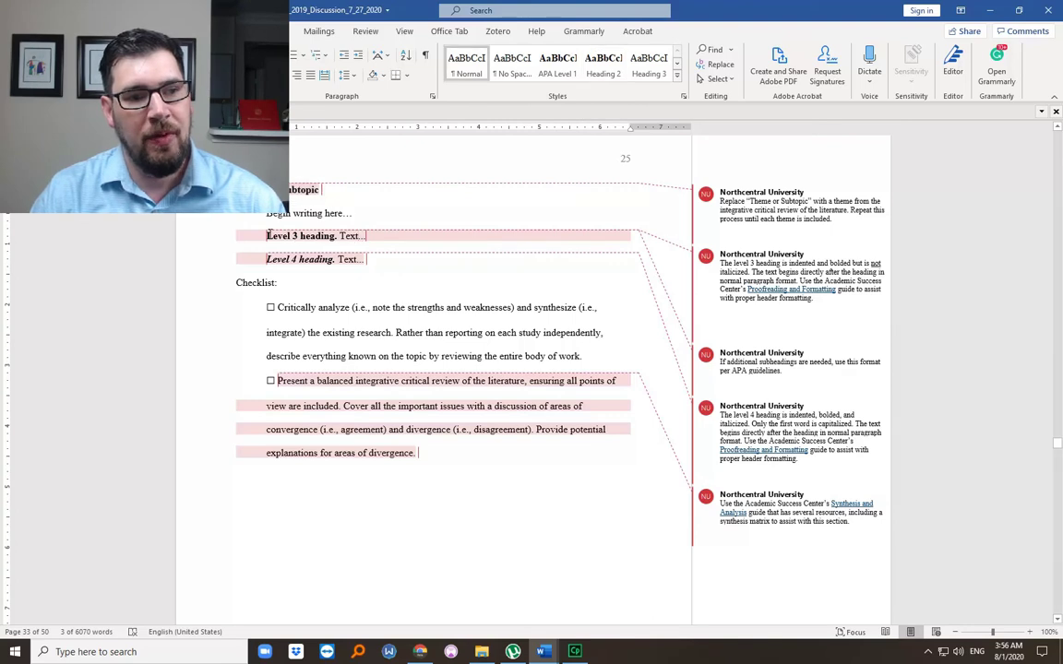
pyautogui.moveTo(269, 235); pyautogui.dragTo(337, 236)
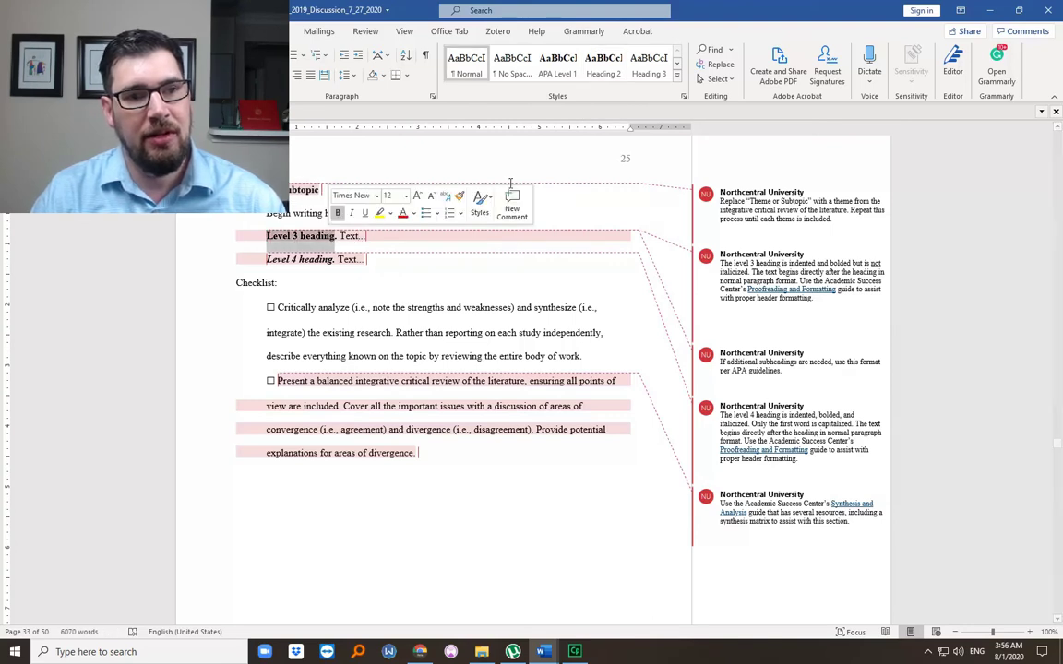
pyautogui.click(651, 67)
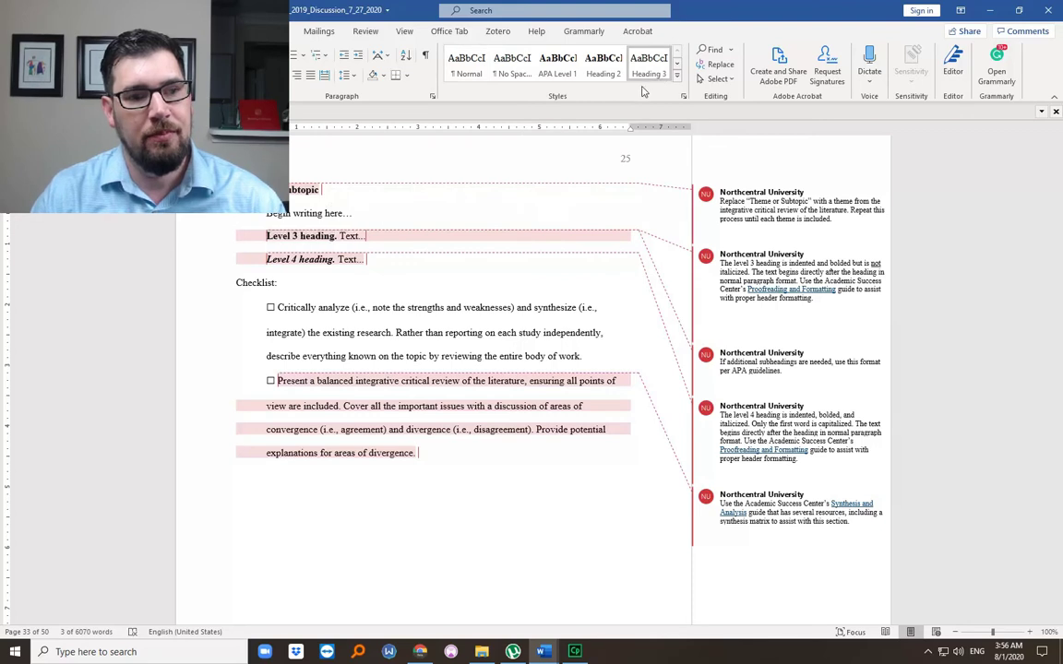
pyautogui.click(489, 260)
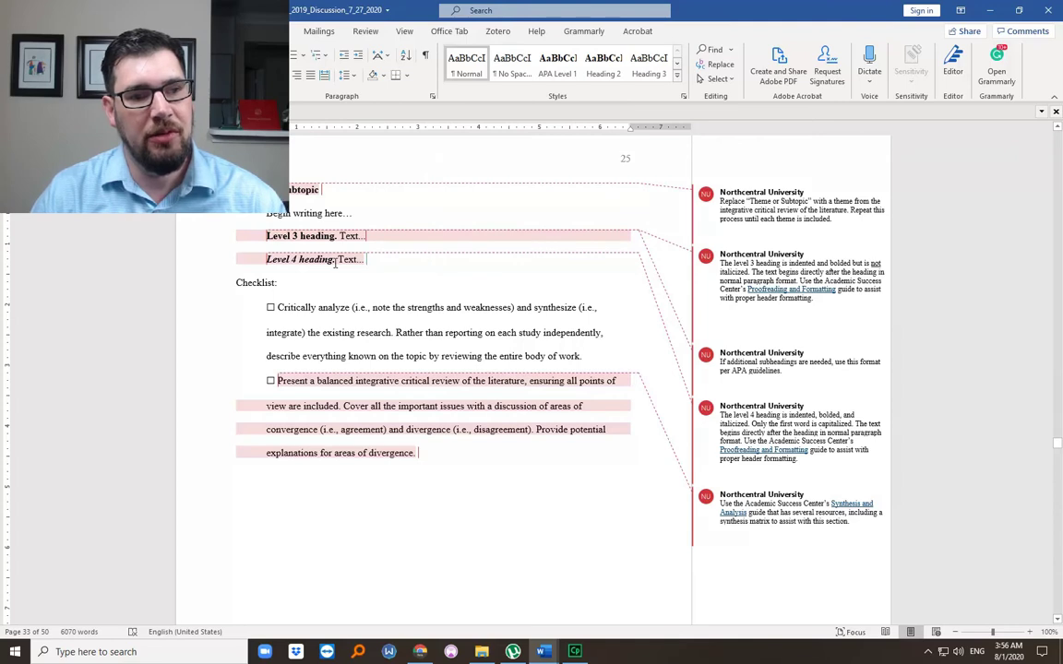
# Give the 'Level 4 heading' label the Heading 3 style, then reselect both heading placeholders
pyautogui.moveTo(334, 260); pyautogui.dragTo(275, 267)
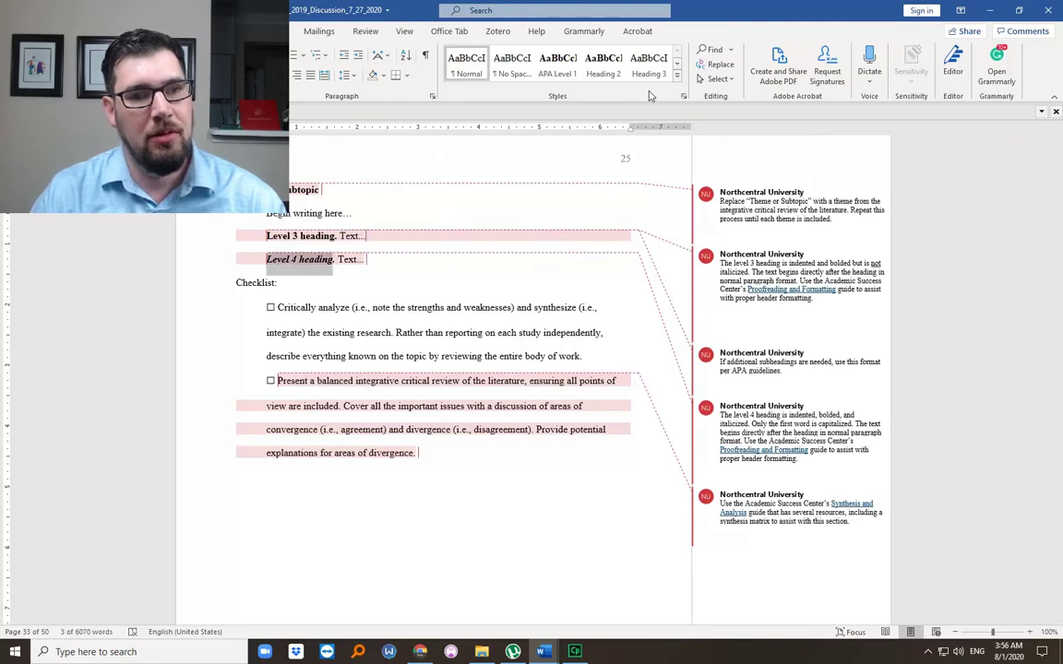
pyautogui.click(378, 260)
pyautogui.moveTo(322, 260); pyautogui.dragTo(266, 237)
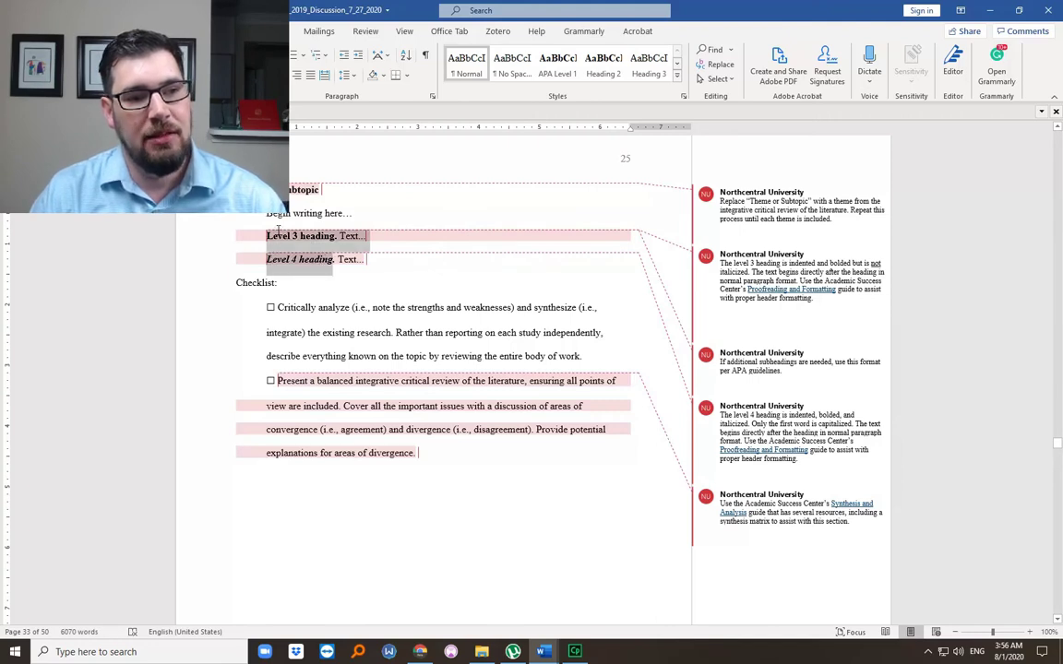
pyautogui.click(649, 63)
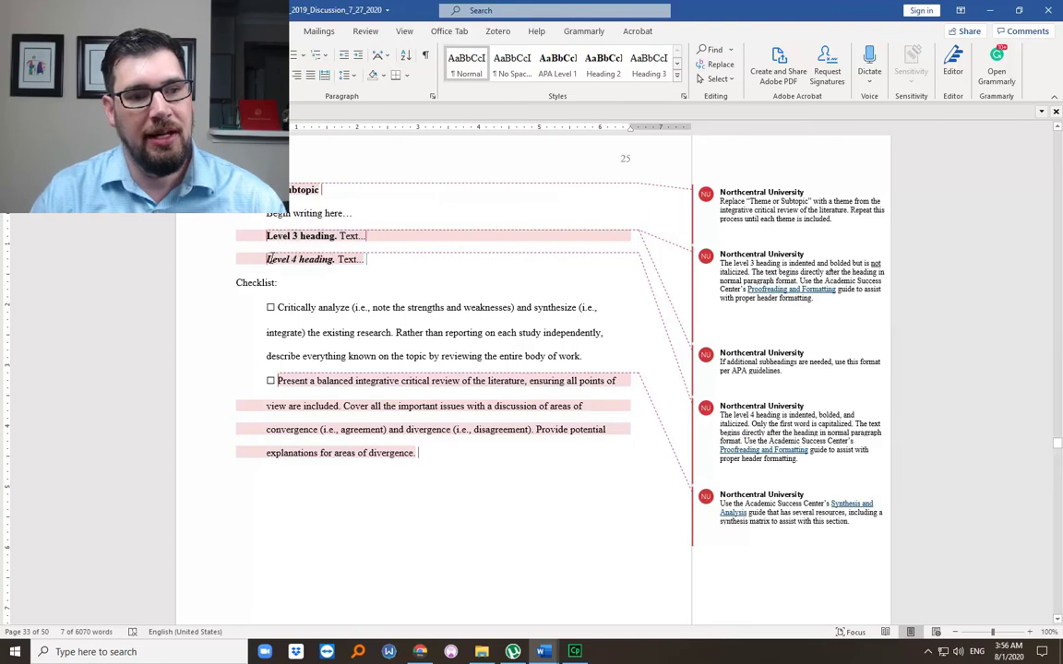
pyautogui.click(441, 276)
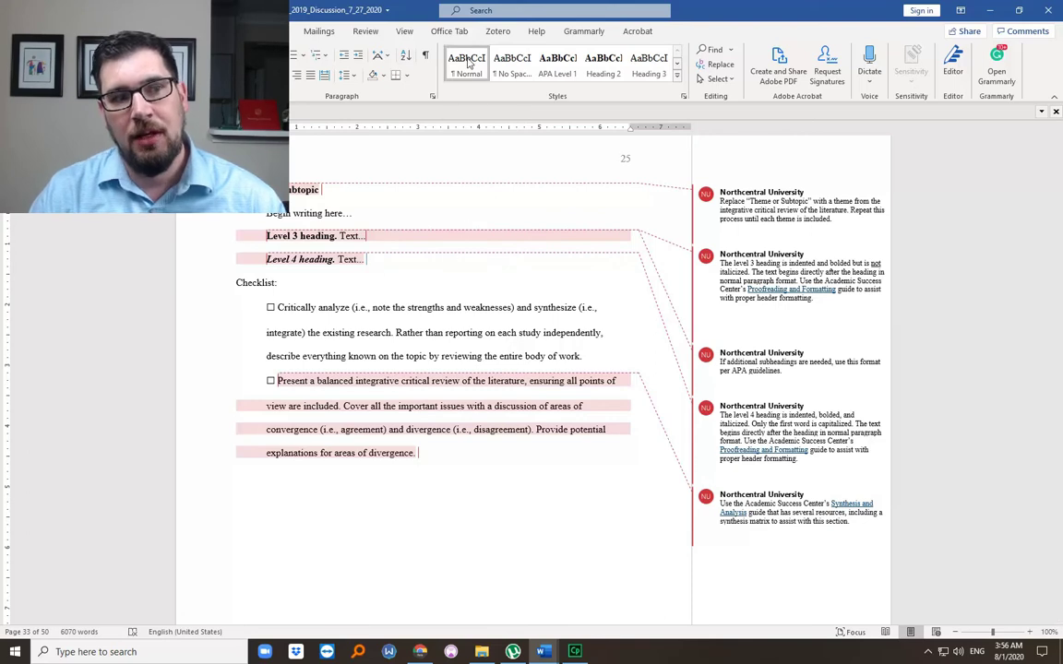
pyautogui.moveTo(369, 259); pyautogui.dragTo(266, 233)
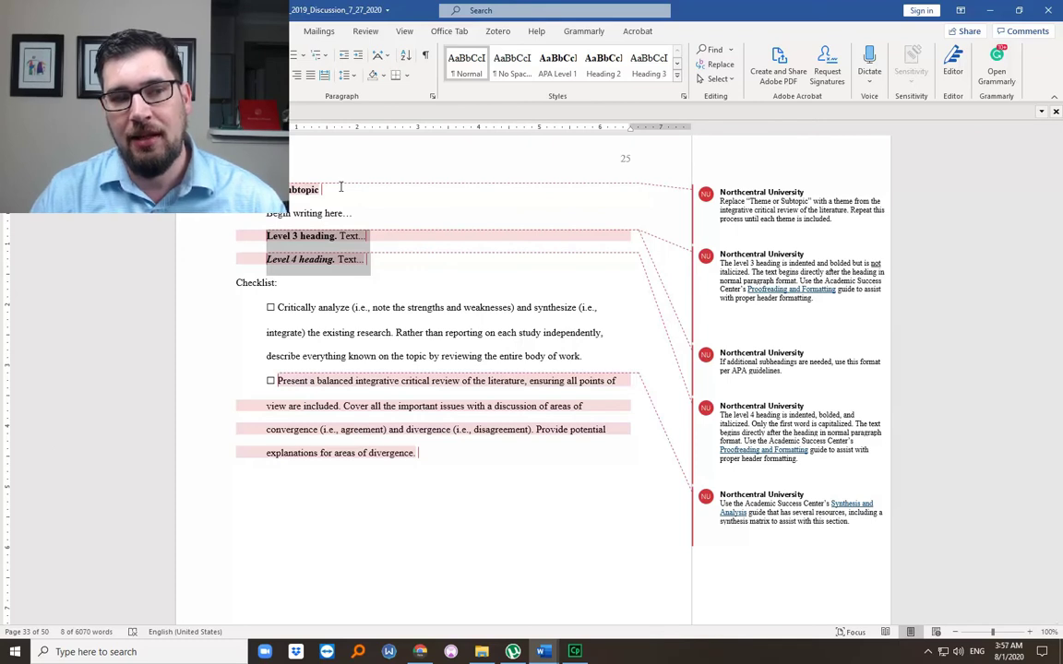
pyautogui.click(340, 187)
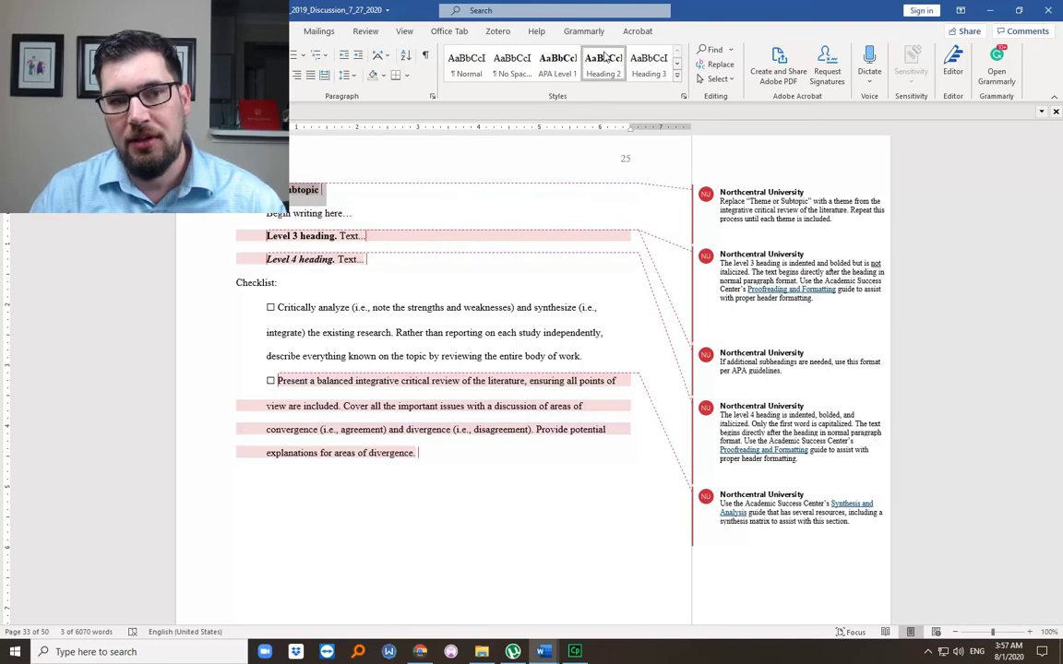
pyautogui.click(480, 77)
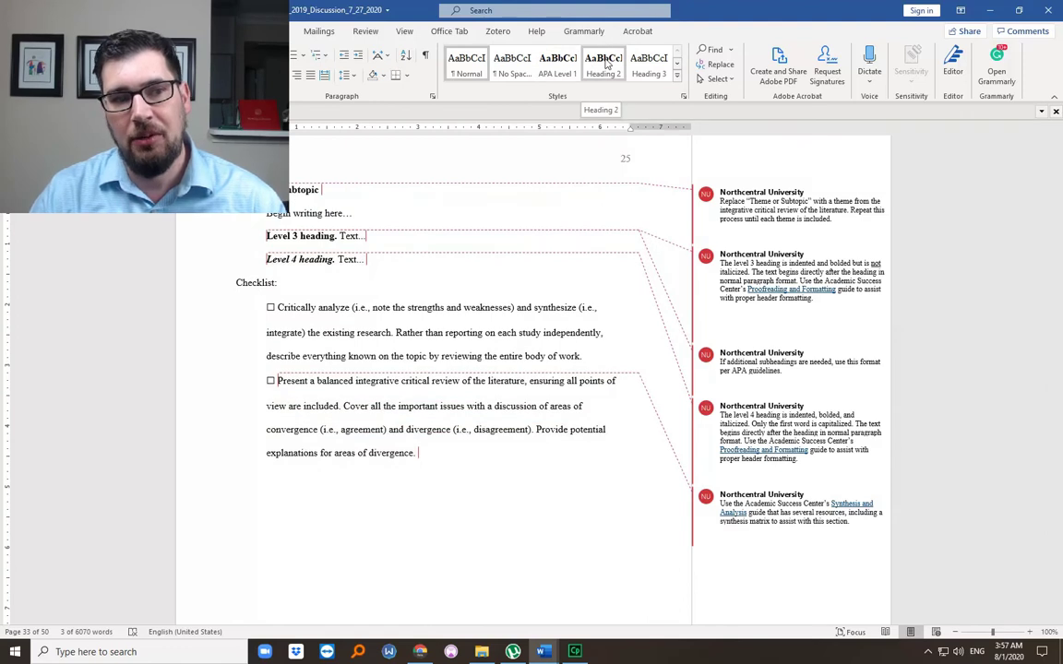
pyautogui.click(605, 63)
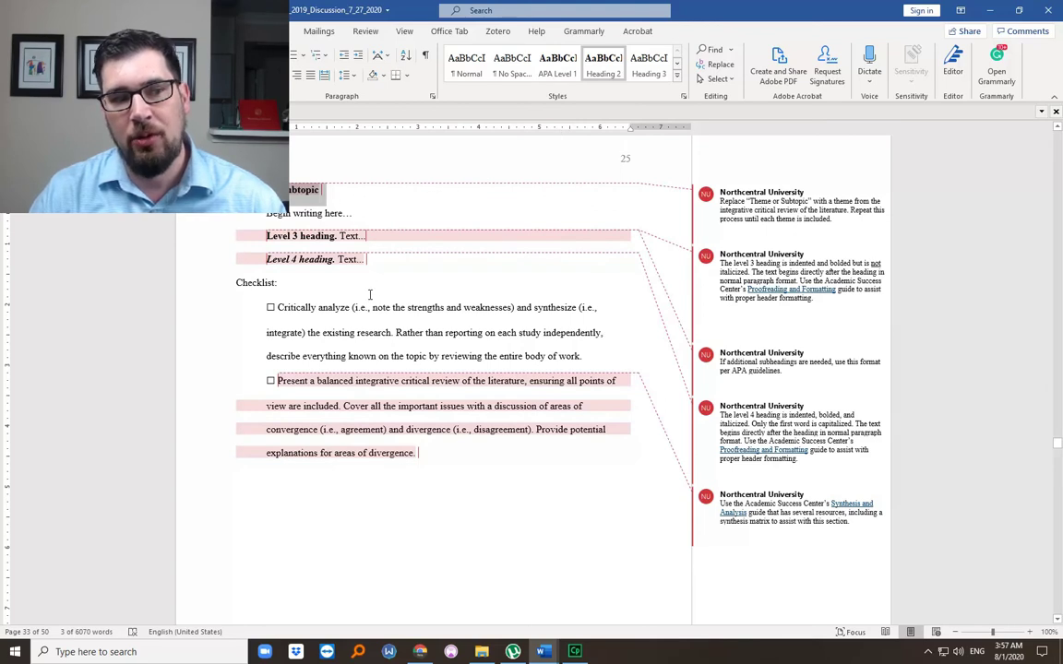
pyautogui.click(437, 196)
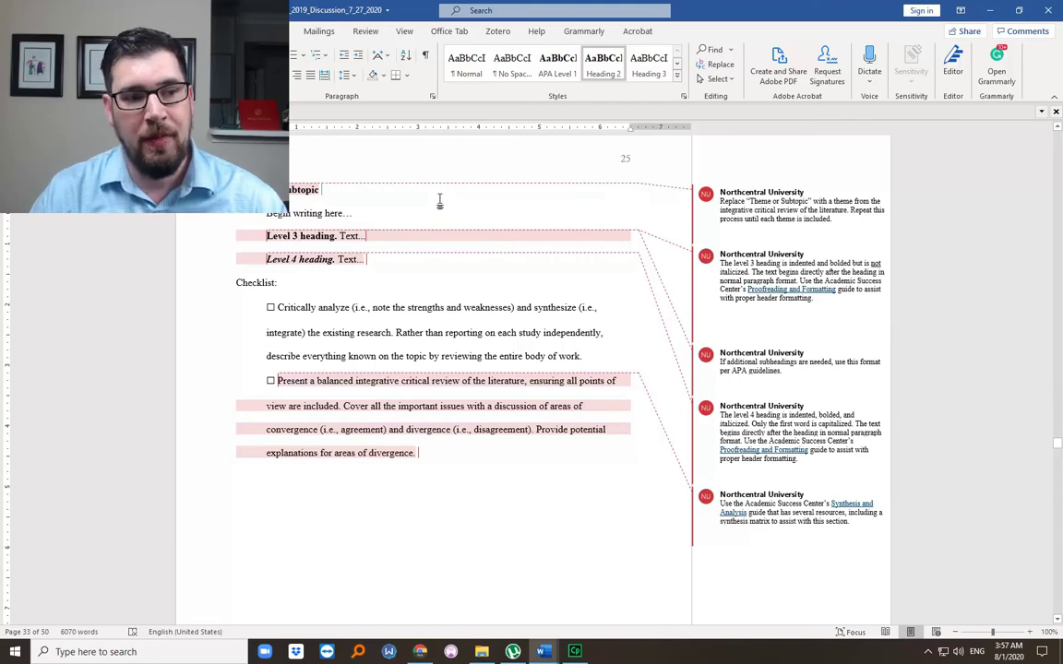
pyautogui.moveTo(351, 189); pyautogui.dragTo(277, 191)
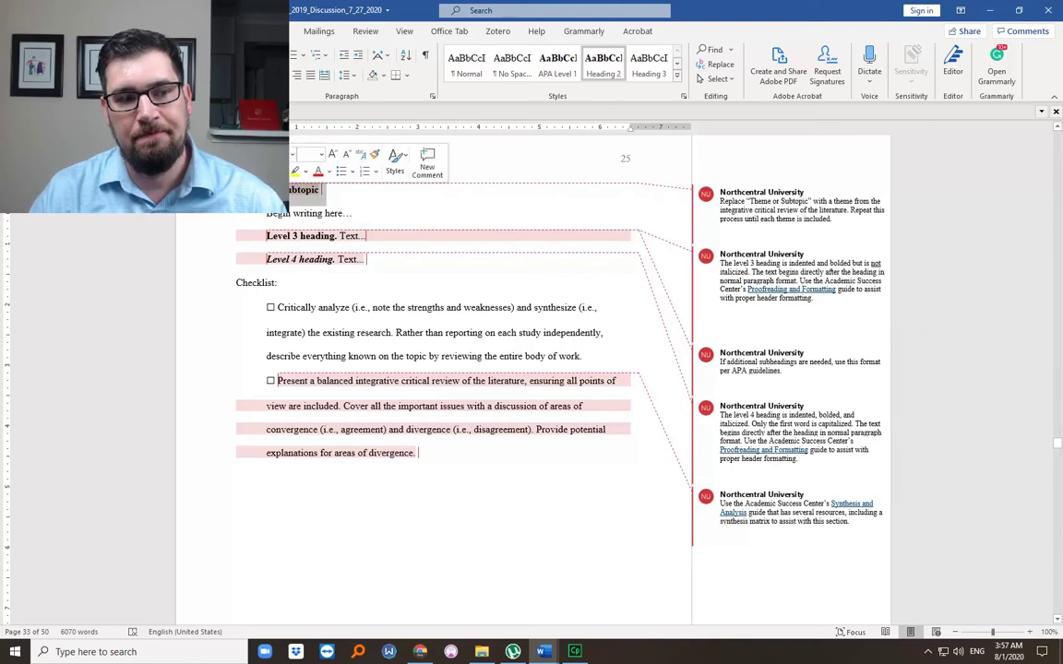
pyautogui.moveTo(267, 235); pyautogui.dragTo(372, 235)
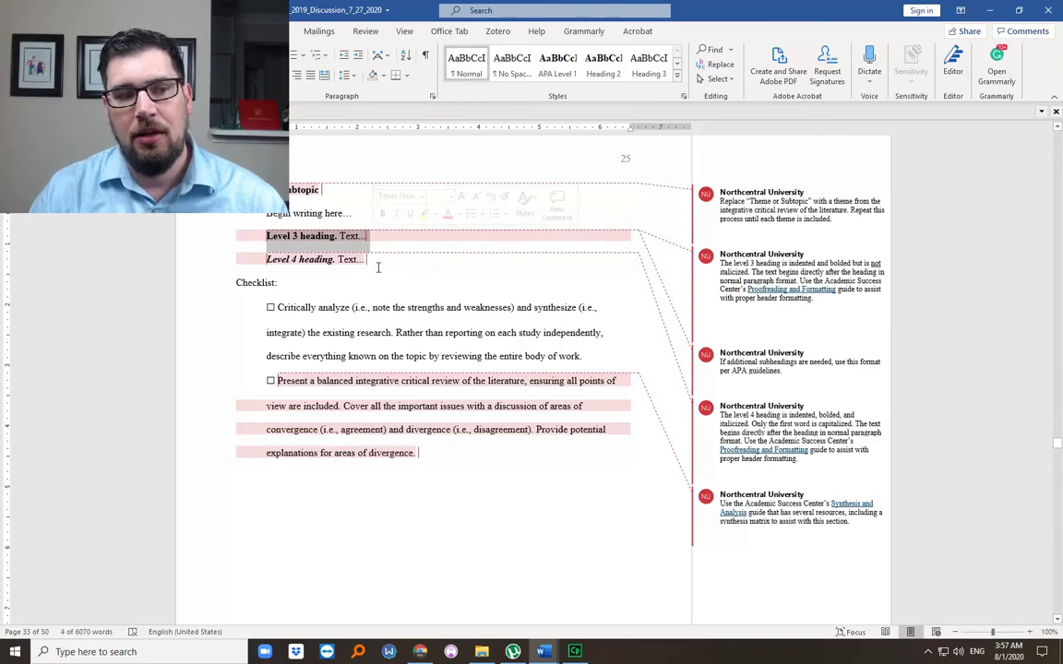
pyautogui.moveTo(366, 259); pyautogui.dragTo(280, 267)
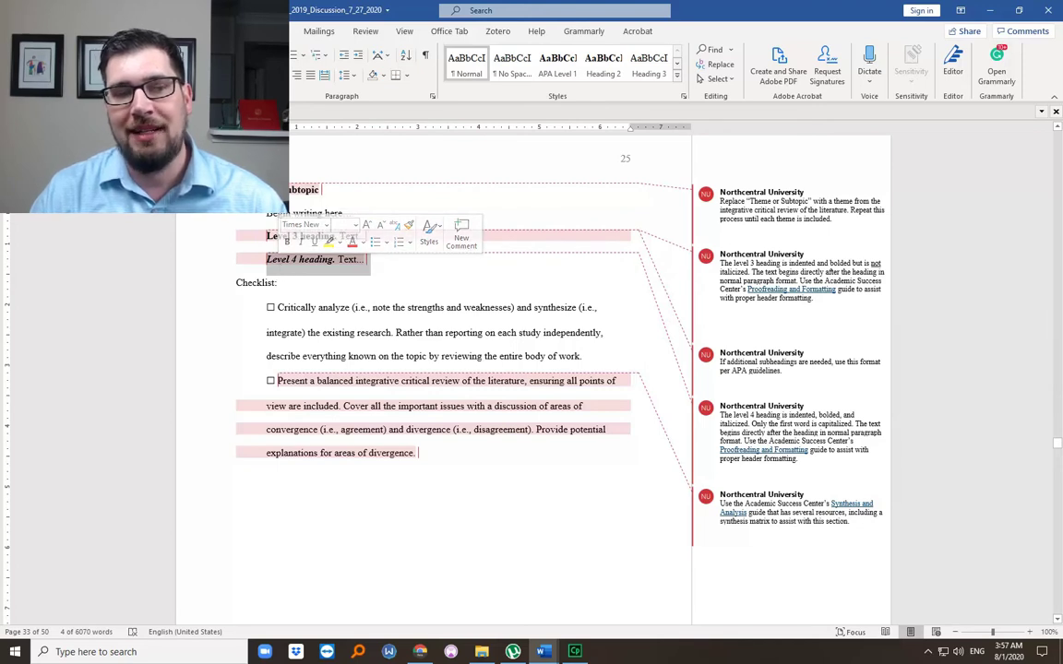
pyautogui.click(347, 188)
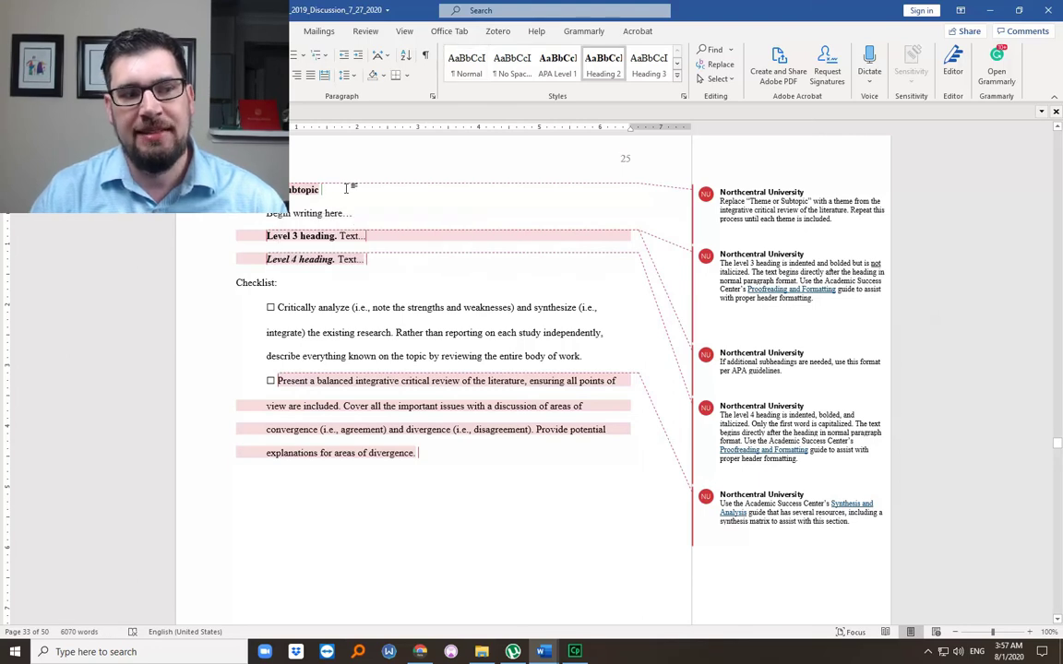
pyautogui.moveTo(346, 188); pyautogui.dragTo(236, 190)
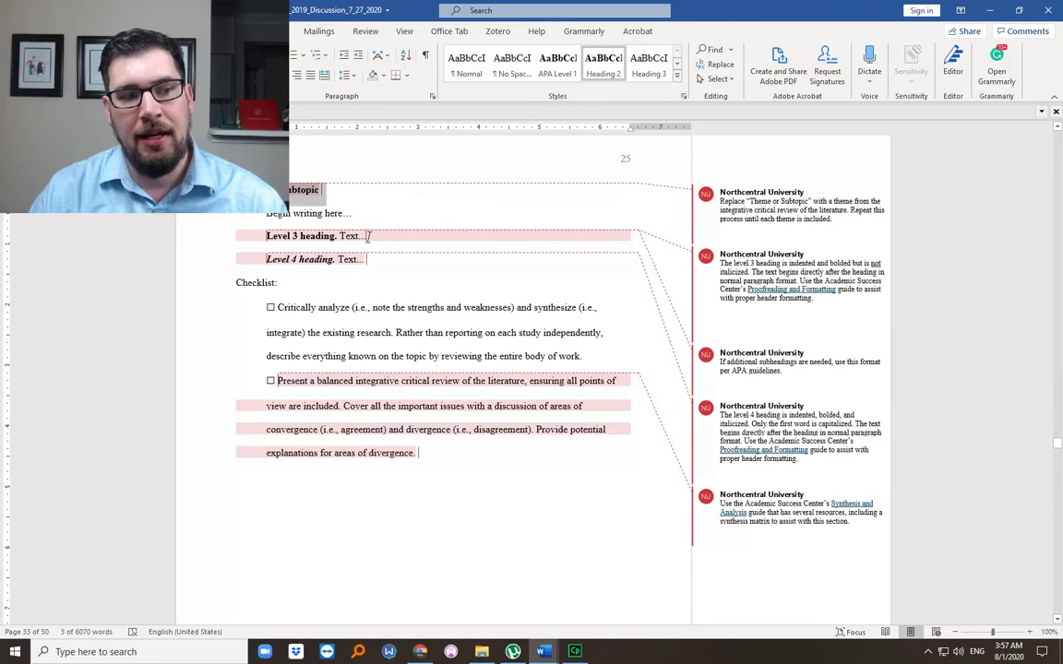
pyautogui.moveTo(372, 235); pyautogui.dragTo(273, 234)
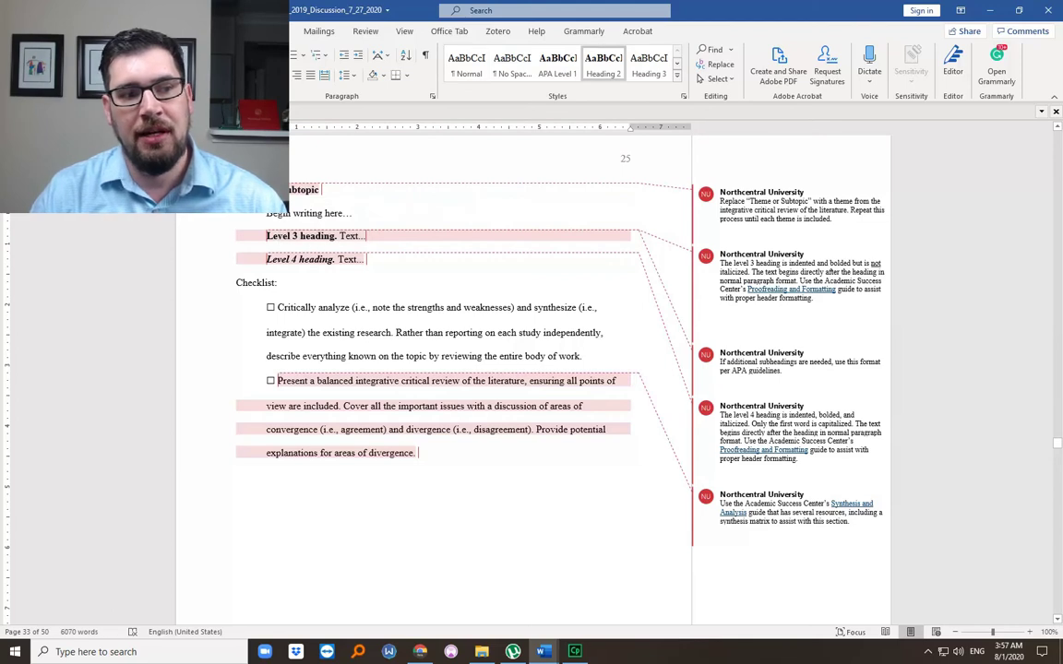
pyautogui.moveTo(322, 190); pyautogui.dragTo(277, 189)
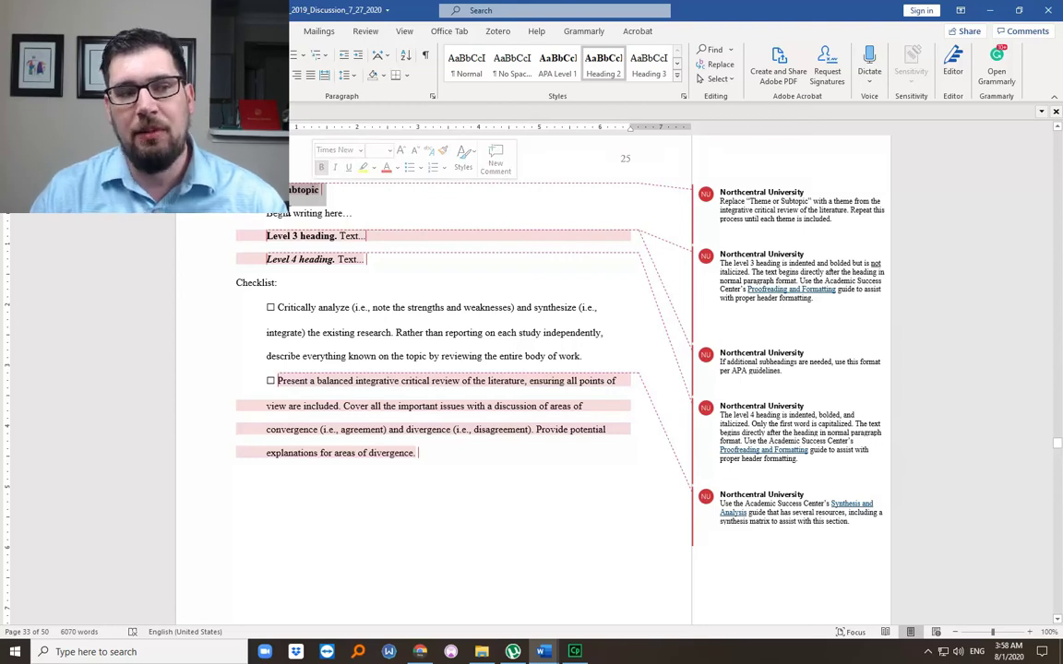
pyautogui.scroll(1, 288, 219)
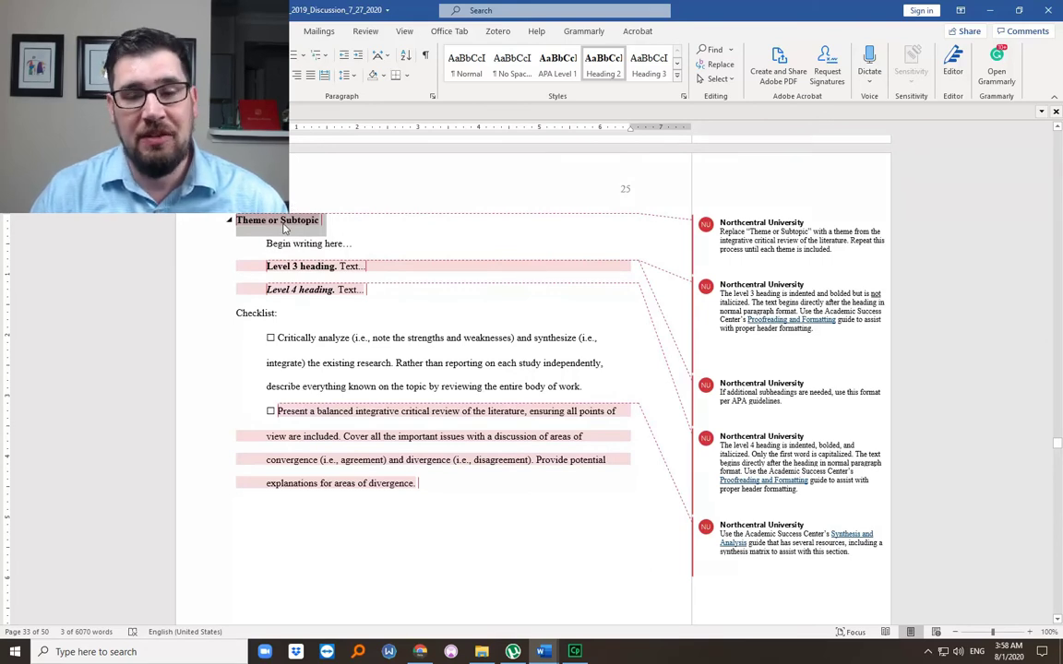
pyautogui.click(330, 222)
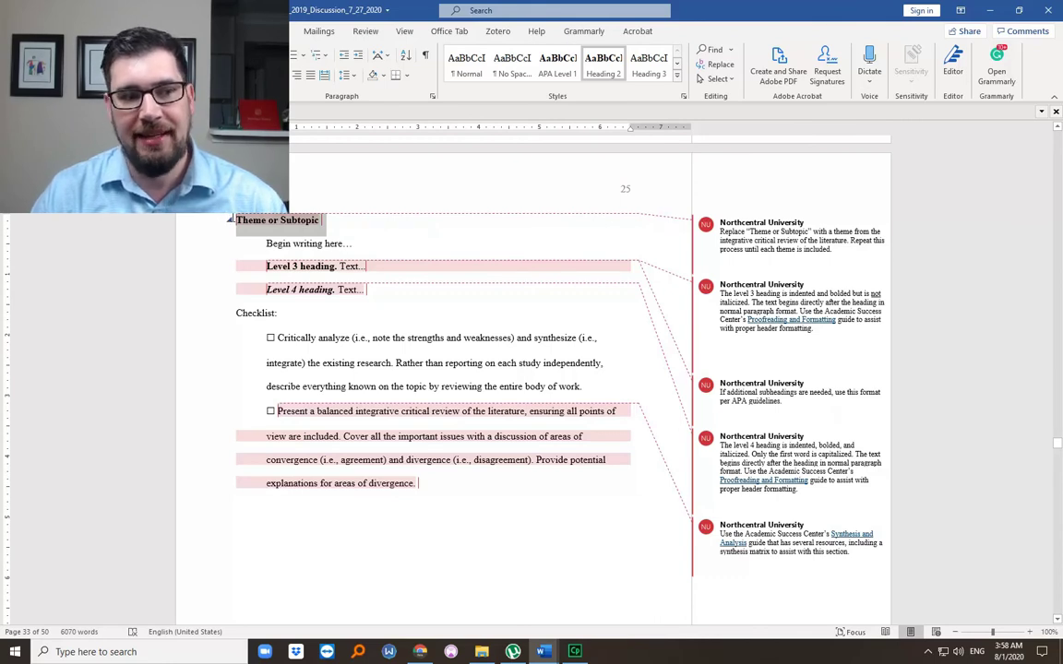
pyautogui.moveTo(235, 220); pyautogui.dragTo(319, 220)
pyautogui.click(342, 232)
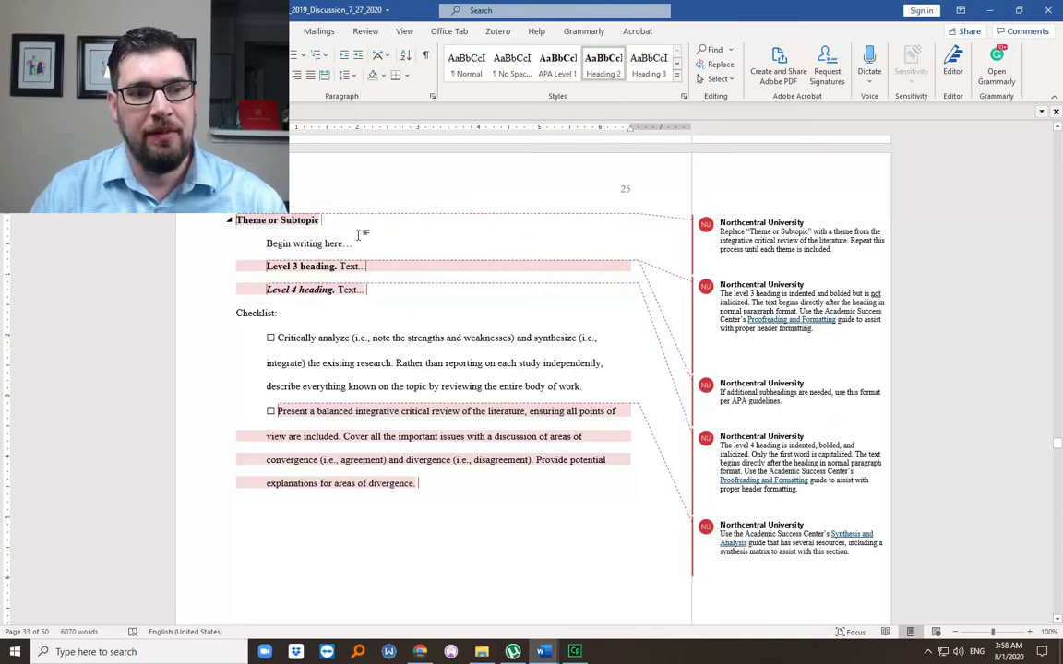
# Type Marketing and Types of Apps on separate lines below the heading
pyautogui.press('Return')
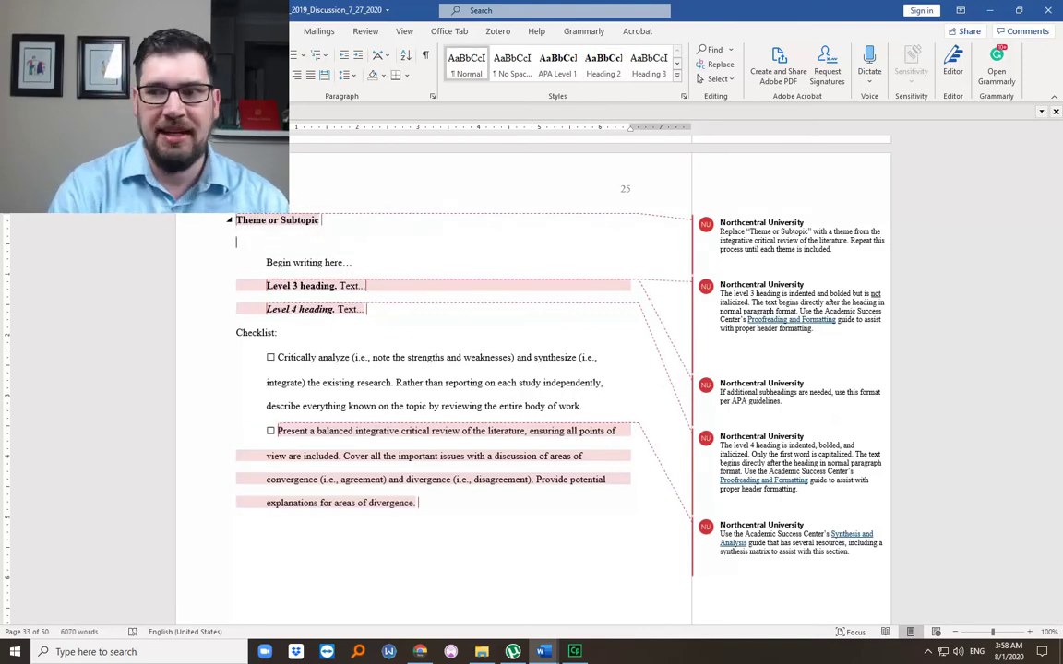
pyautogui.write('Marke')
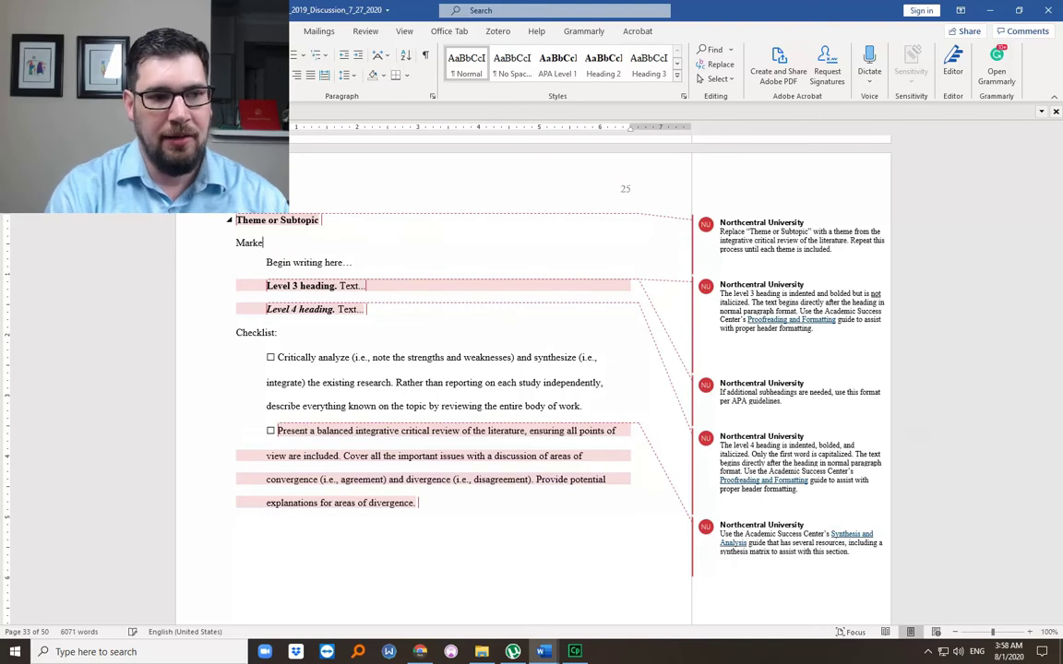
pyautogui.write('ting')
pyautogui.press('Return')
pyautogui.write('user')
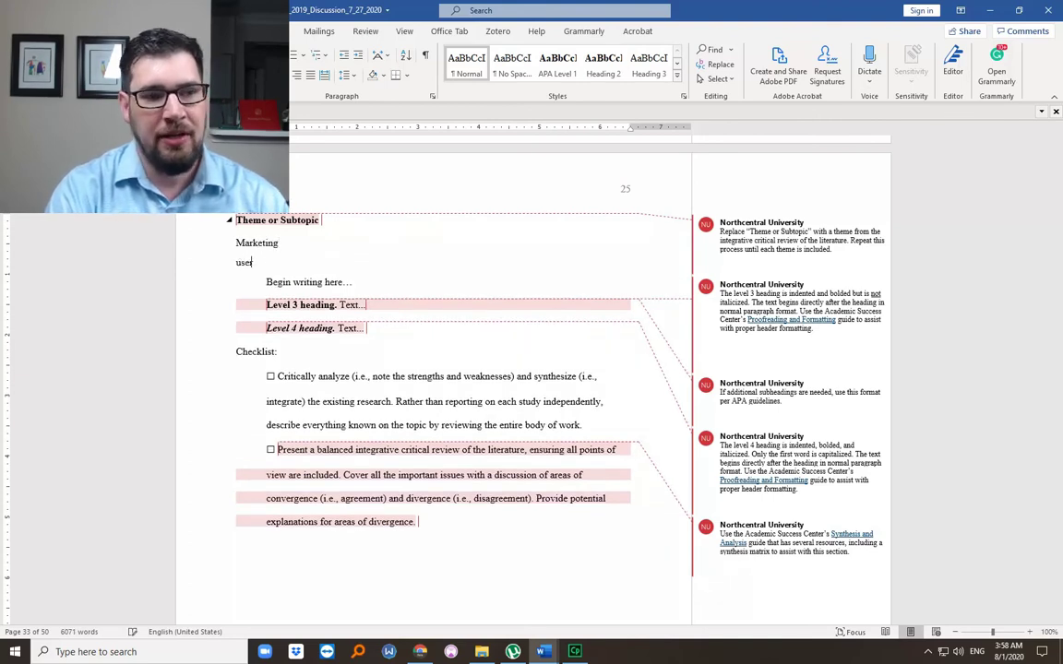
pyautogui.write('Us')
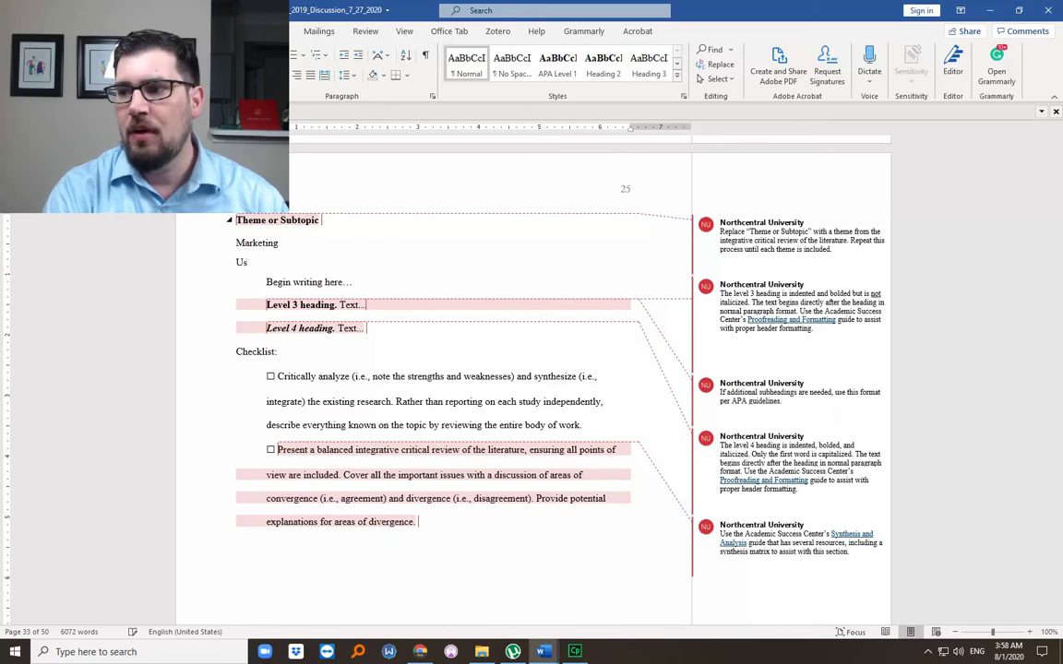
pyautogui.write('er')
pyautogui.press('BackSpace')
pyautogui.press('BackSpace')
pyautogui.press('BackSpace')
pyautogui.press('BackSpace')
pyautogui.write('Types of Apps')
pyautogui.press('Return')
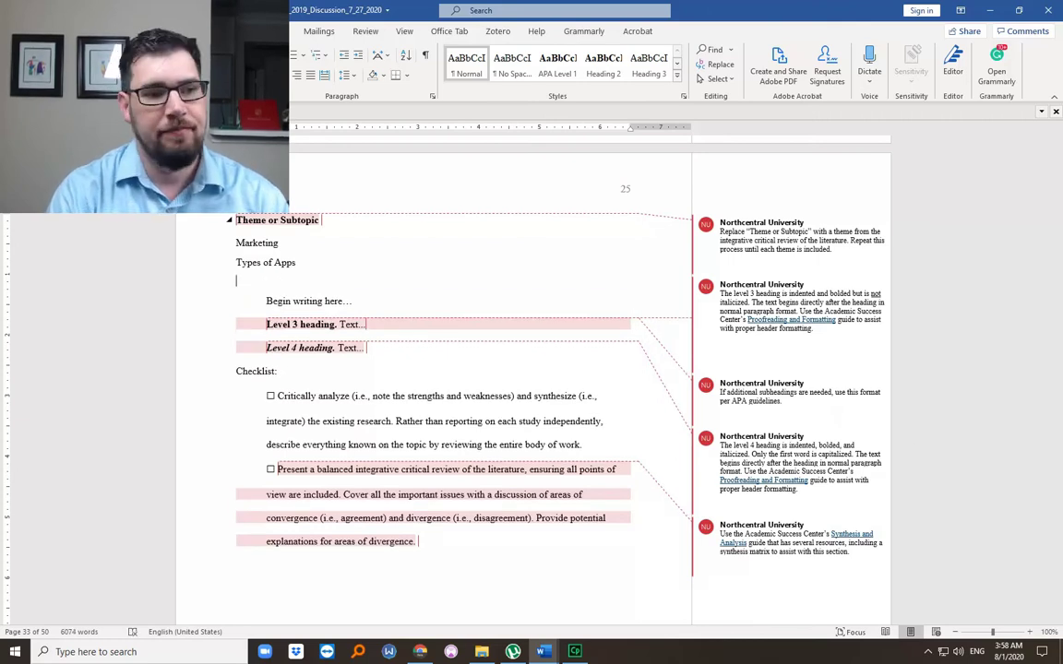
# Add History of Dating, User Experiences, User Outcomes and Gendered Perspectives as further topic lines
pyautogui.click(236, 243)
pyautogui.write('Histo')
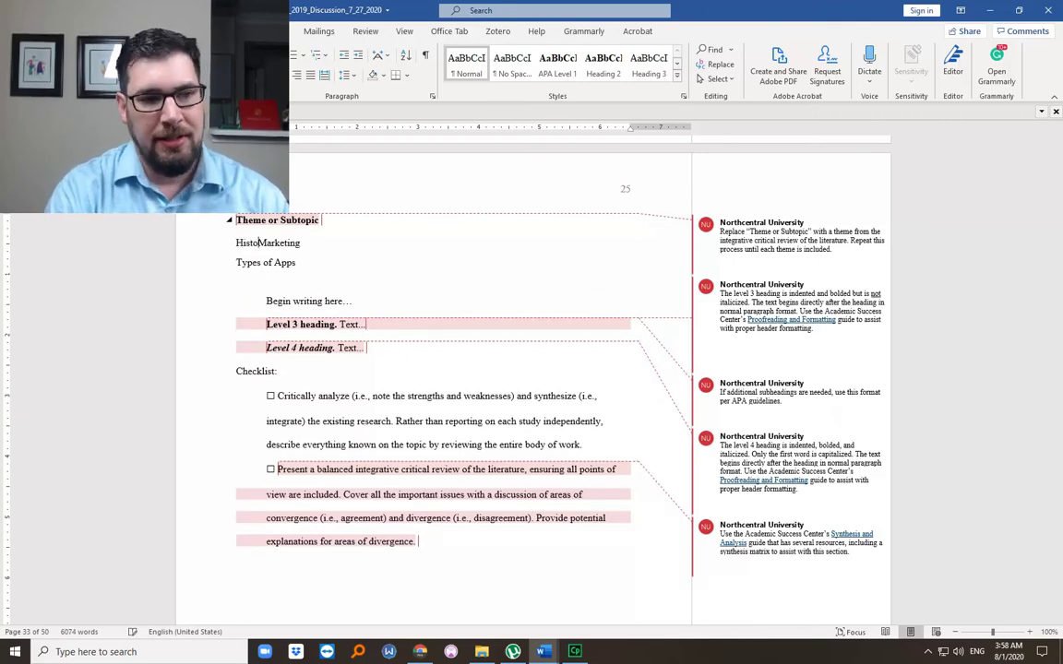
pyautogui.write('ry of Datin')
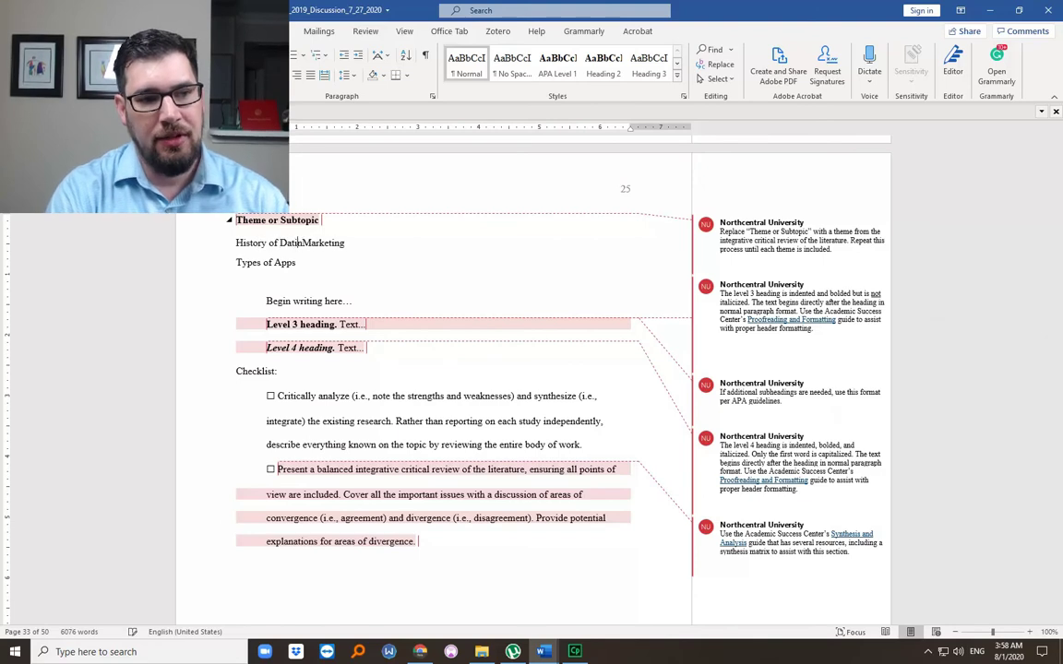
pyautogui.write('g')
pyautogui.press('Return')
pyautogui.click(294, 282)
pyautogui.press('Return')
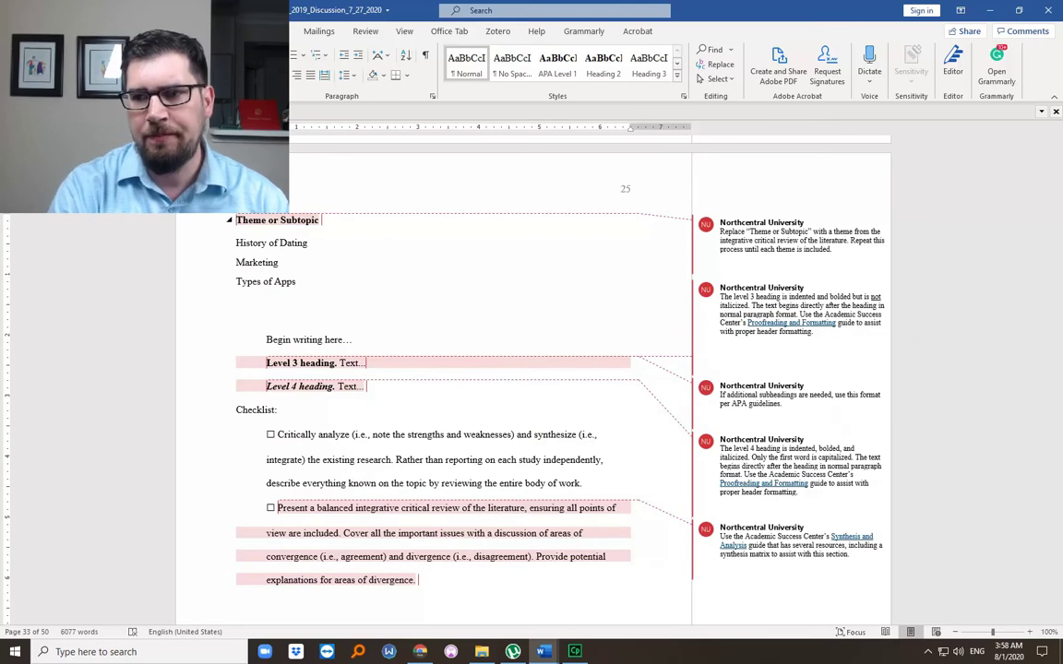
pyautogui.write('User')
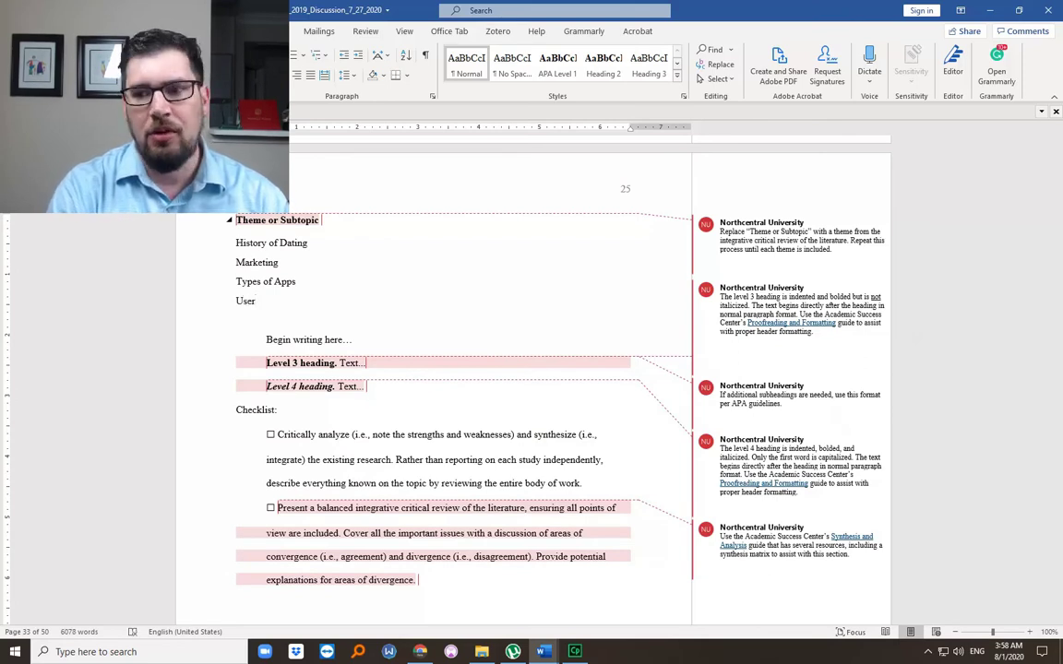
pyautogui.write(' Experiences')
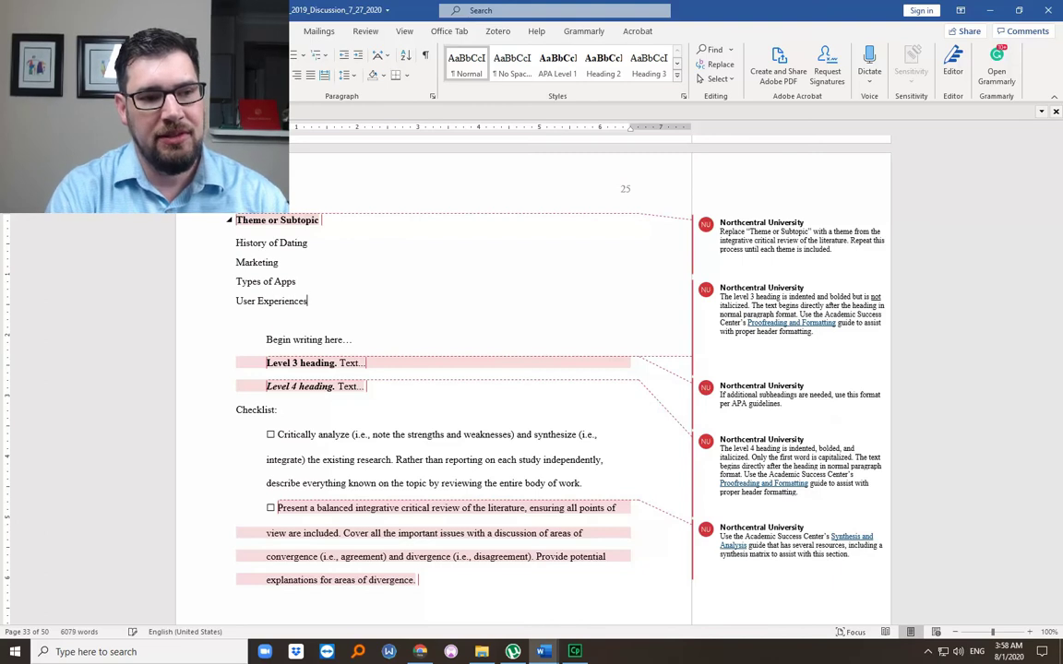
pyautogui.press('Return')
pyautogui.write('User Ou')
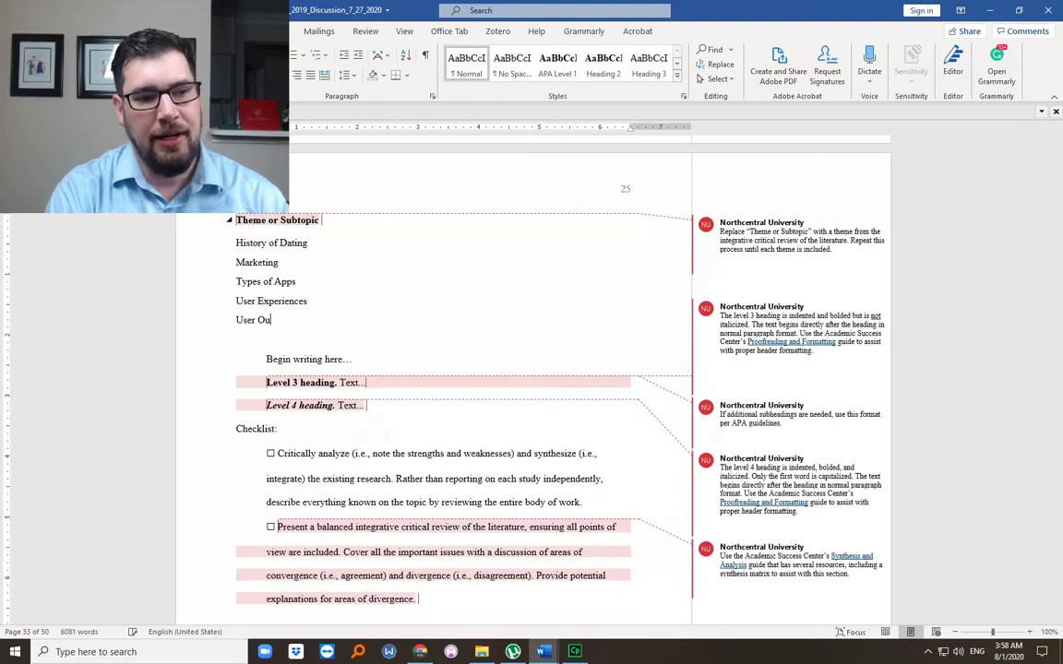
pyautogui.write('tcomes')
pyautogui.press('Return')
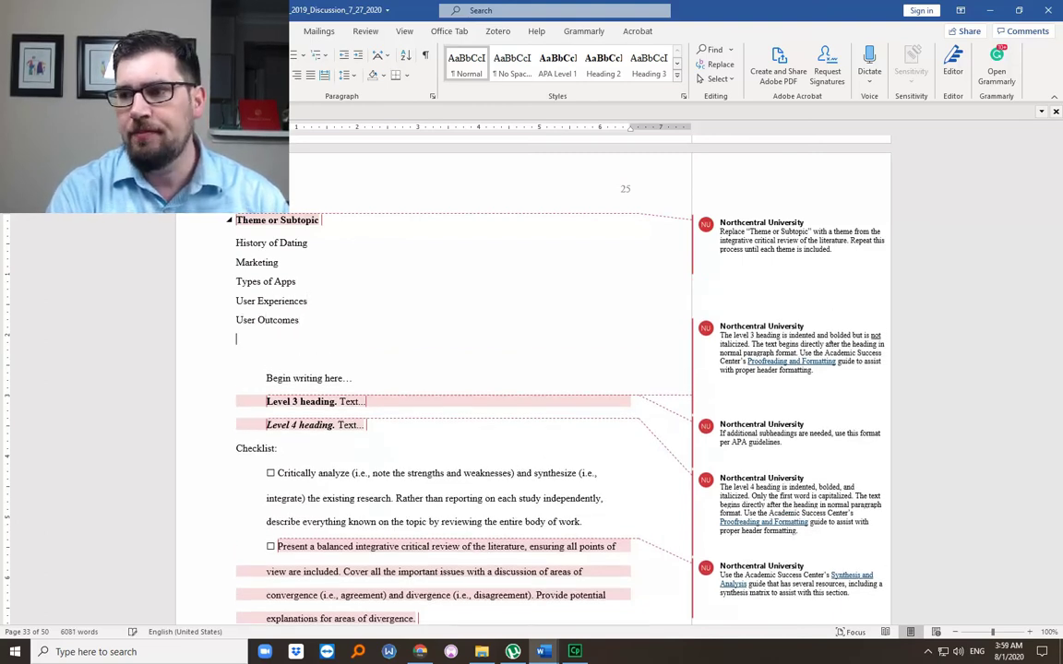
pyautogui.write('Gendere')
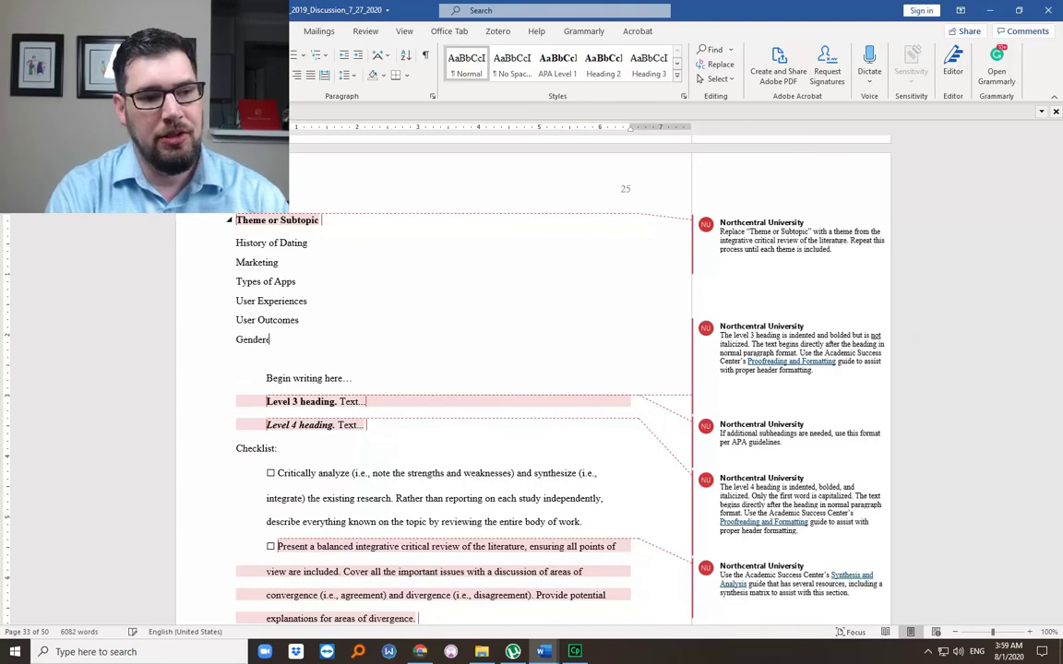
pyautogui.write('d Perspe')
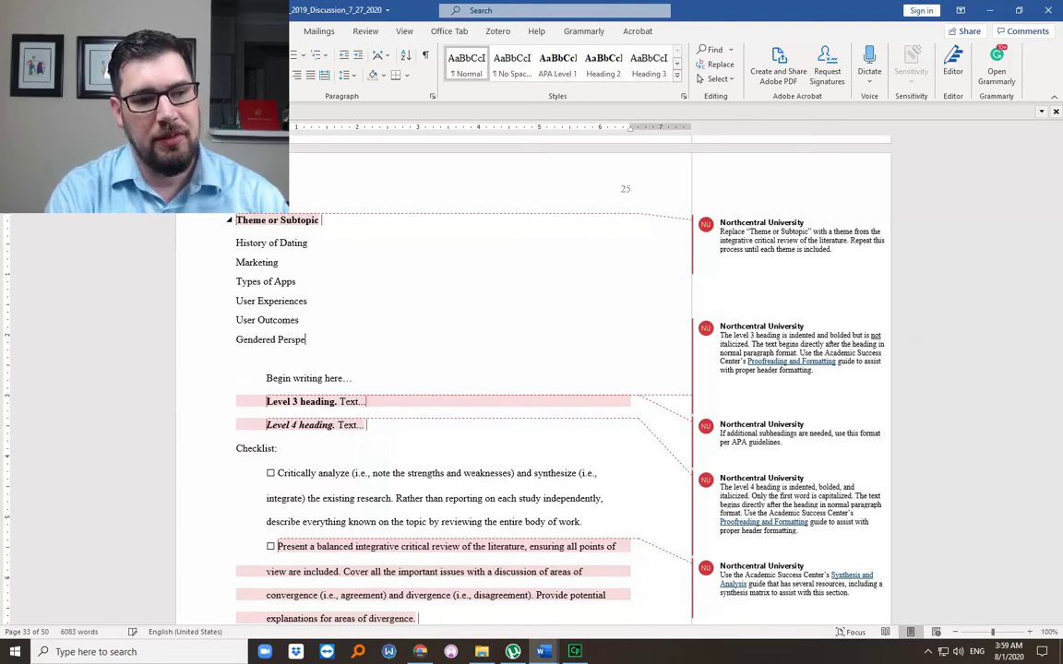
pyautogui.write('ctives')
pyautogui.hotkey('ctrl', 'shift', 'Up')
pyautogui.hotkey('ctrl', 'shift', 'Up')
pyautogui.hotkey('ctrl', 'shift', 'Up')
pyautogui.hotkey('ctrl', 'shift', 'Up')
pyautogui.hotkey('ctrl', 'shift', 'Up')
pyautogui.hotkey('ctrl', 'shift', 'Up')
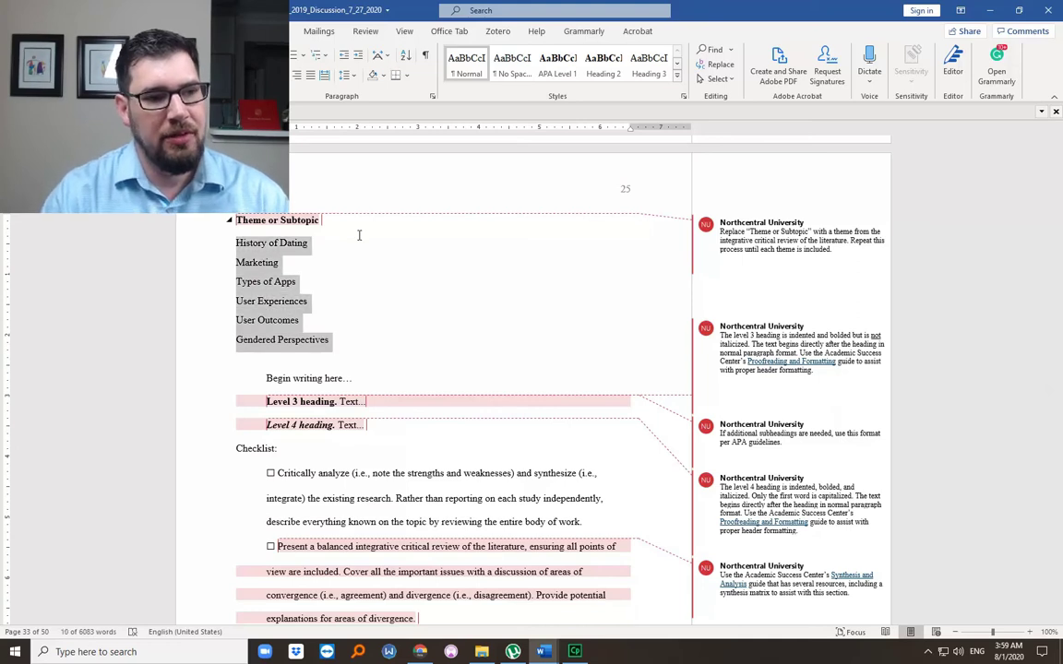
# Style the six topic lines as Heading 2 and add an empty paragraph under History of Dating
pyautogui.click(603, 65)
pyautogui.click(351, 403)
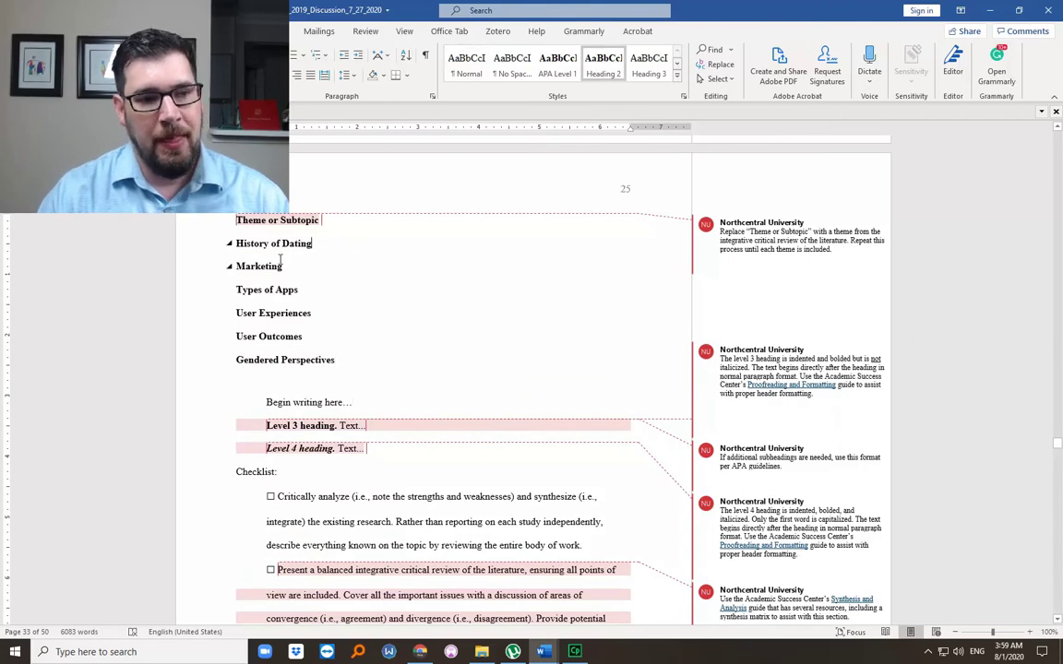
pyautogui.moveTo(340, 363); pyautogui.dragTo(232, 245)
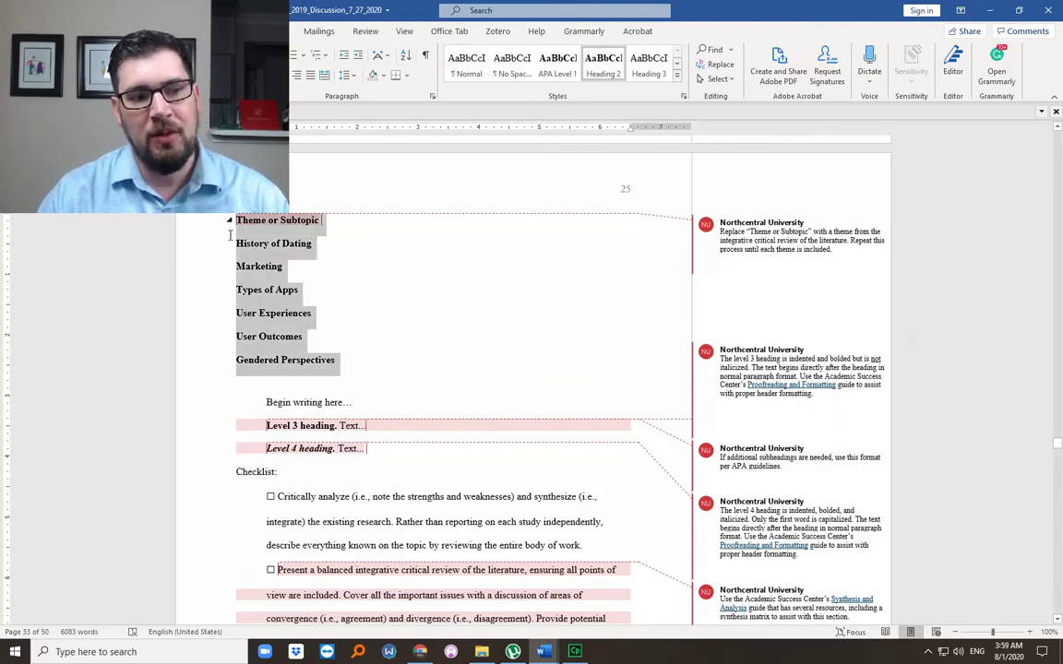
pyautogui.click(376, 255)
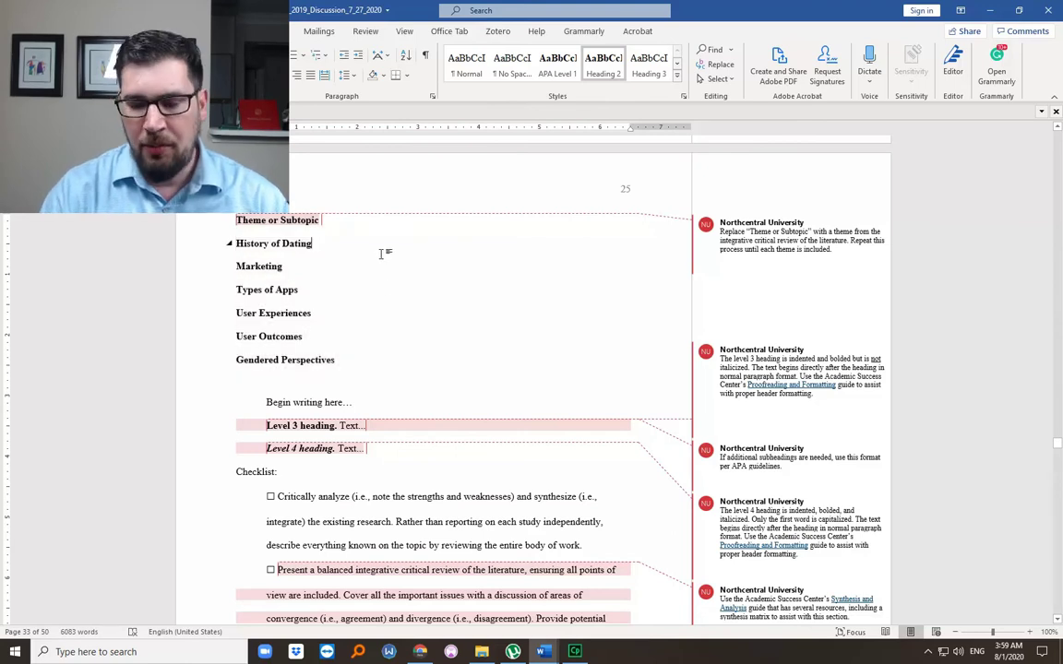
pyautogui.press('Return')
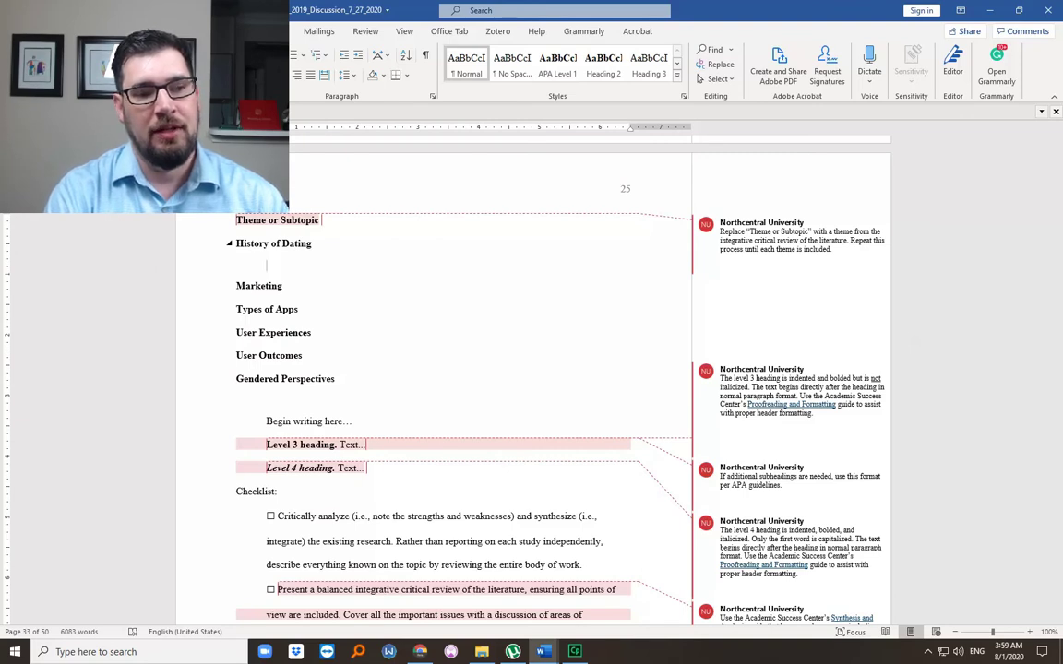
# Type Letter Writing, Meeting in Person and Phone Calls as indented lines under History of Dating
pyautogui.write('Letter Writing')
pyautogui.press('Return')
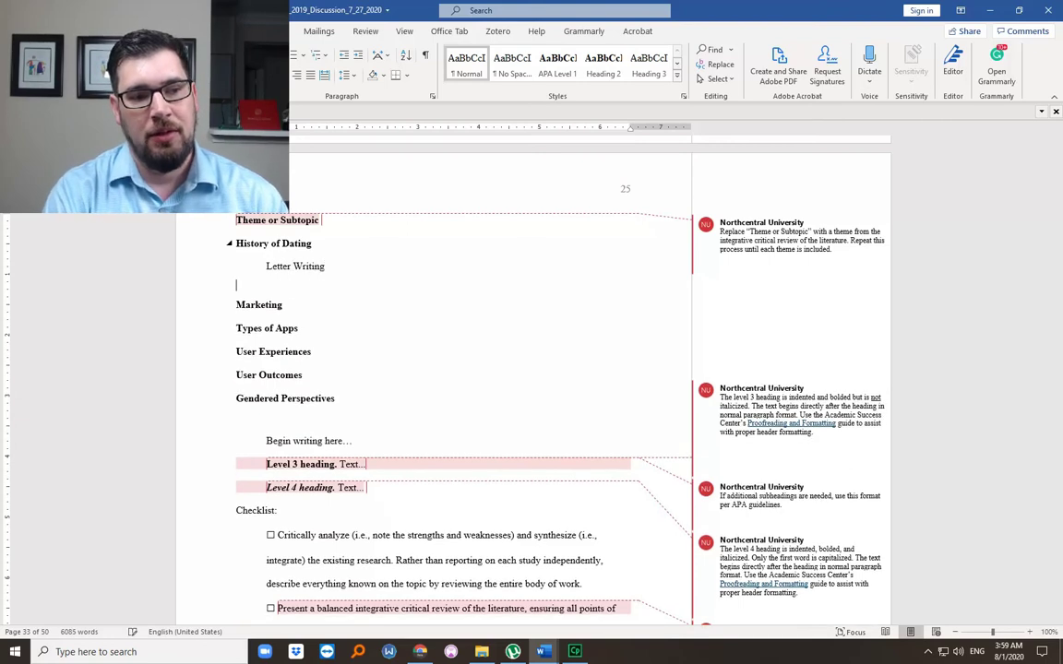
pyautogui.press('Tab')
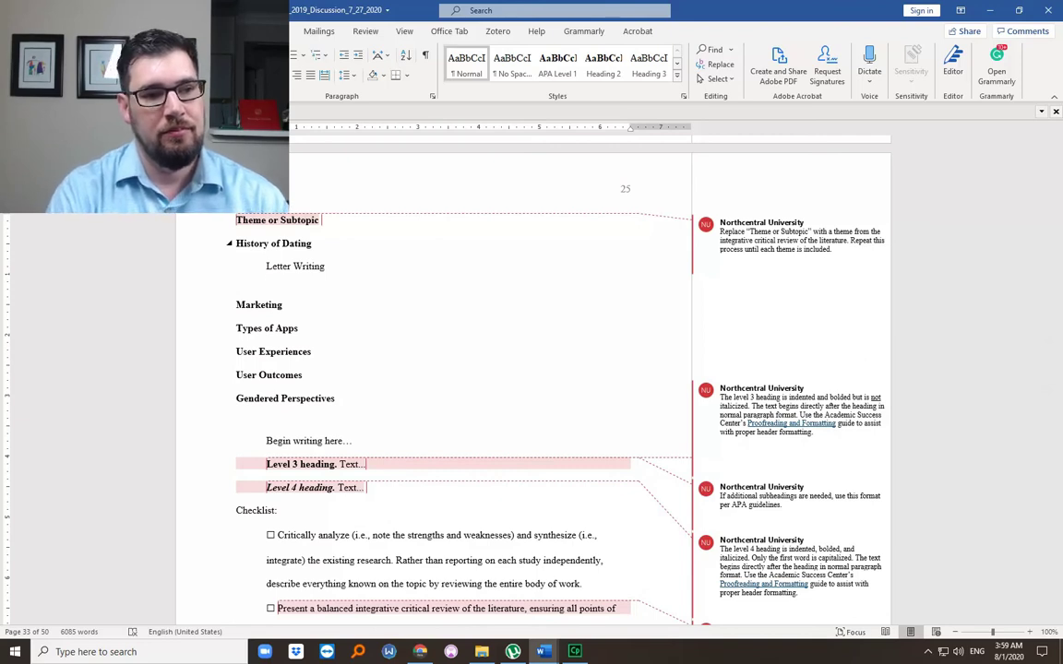
pyautogui.write('Meeting in Person')
pyautogui.press('Return')
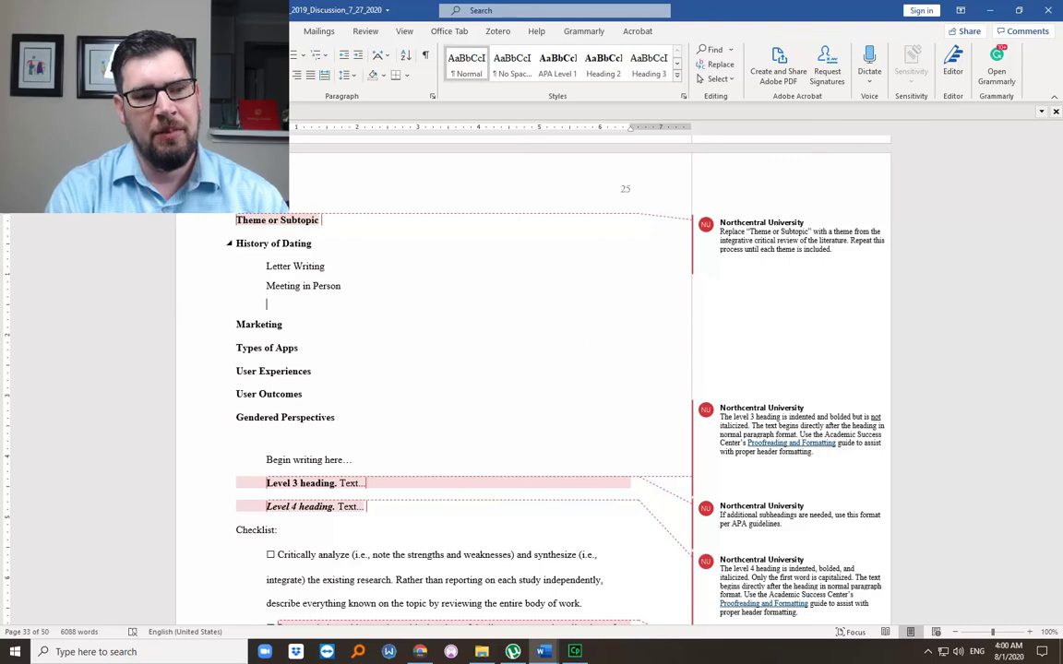
pyautogui.write('Texting')
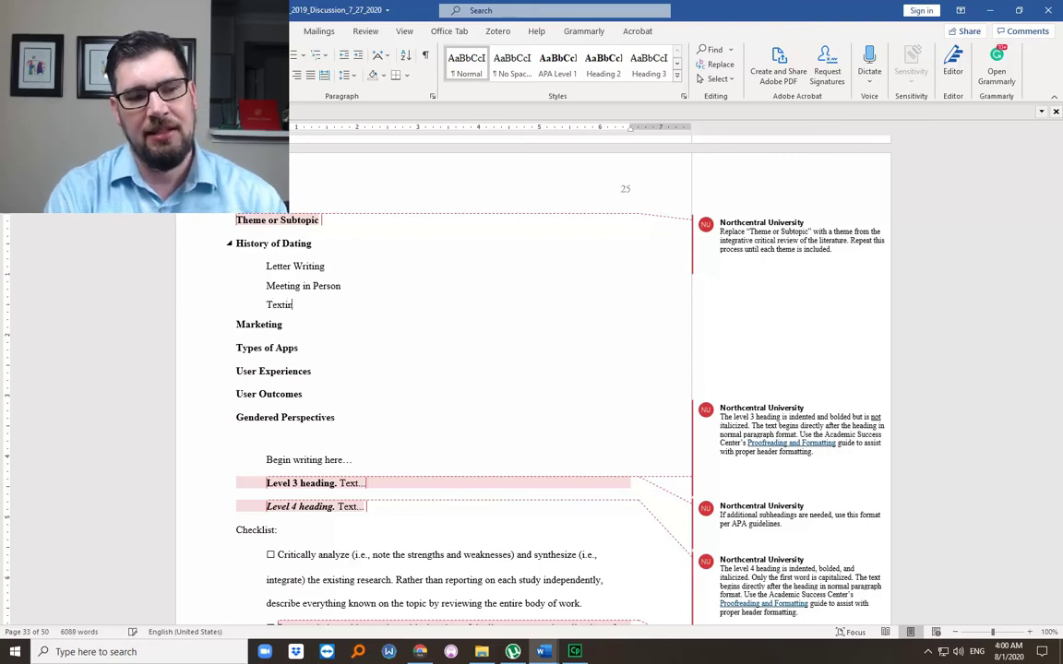
pyautogui.press('BackSpace')
pyautogui.press('BackSpace')
pyautogui.press('BackSpace')
pyautogui.press('BackSpace')
pyautogui.press('BackSpace')
pyautogui.press('BackSpace')
pyautogui.press('BackSpace')
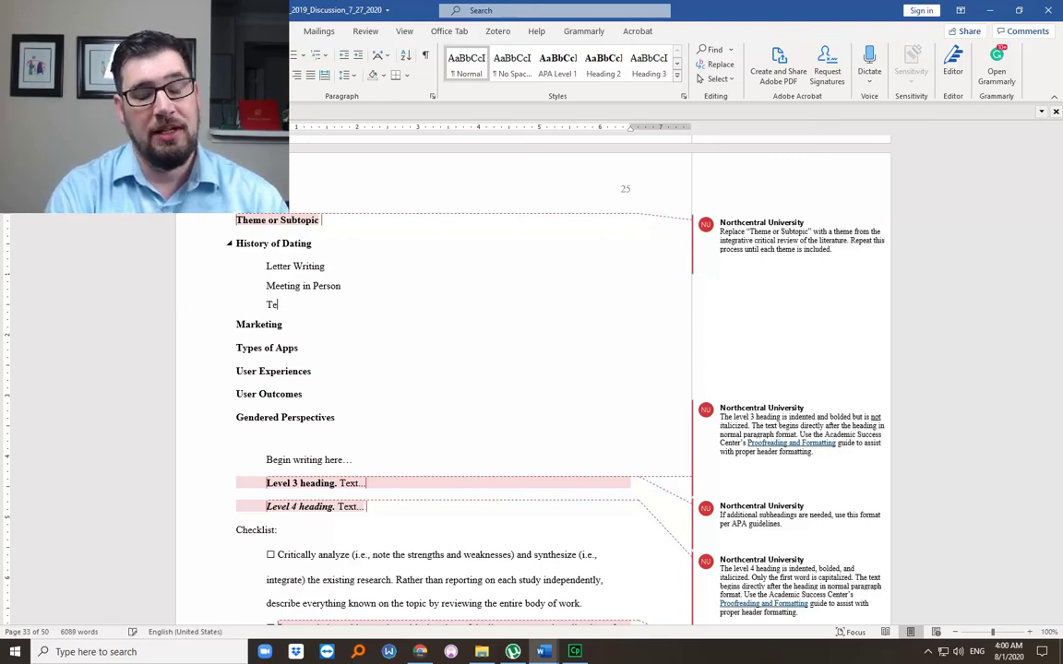
pyautogui.write('Phone')
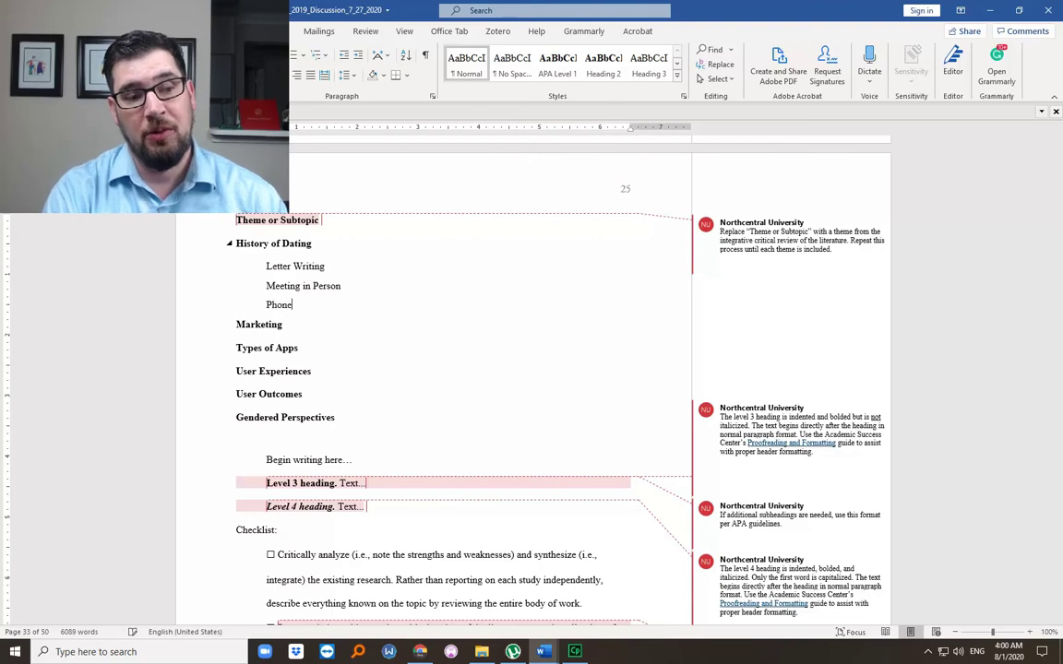
pyautogui.write(' Calls')
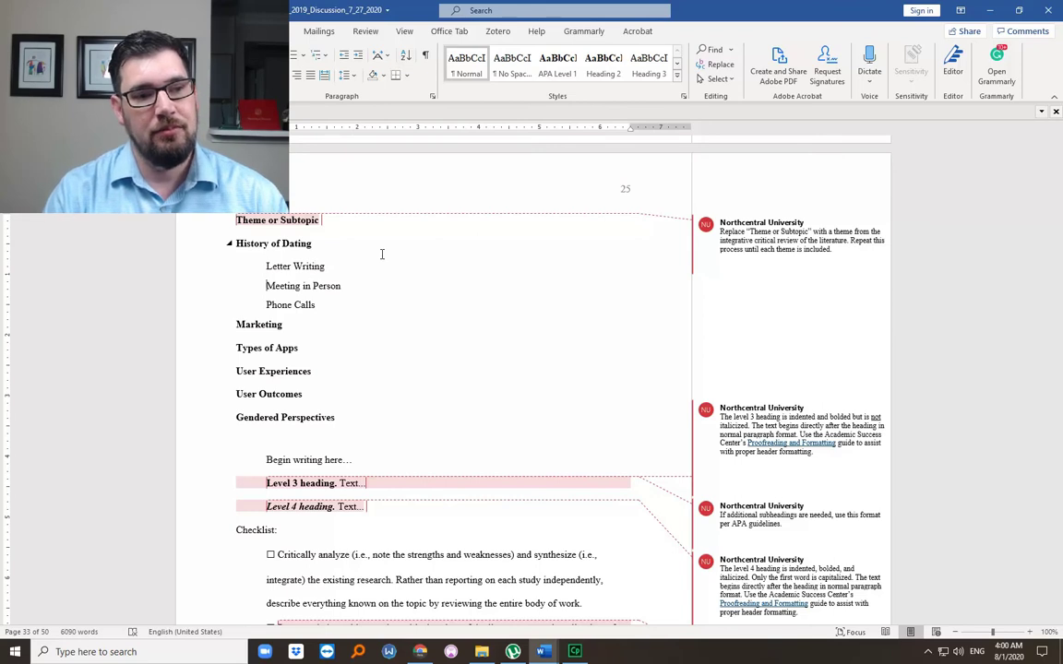
# Restore Meeting in Person, indent Letter Writing, and remove the blank line above Phone Calls
pyautogui.hotkey('shift', 'End')
pyautogui.press('BackSpace')
pyautogui.press('BackSpace')
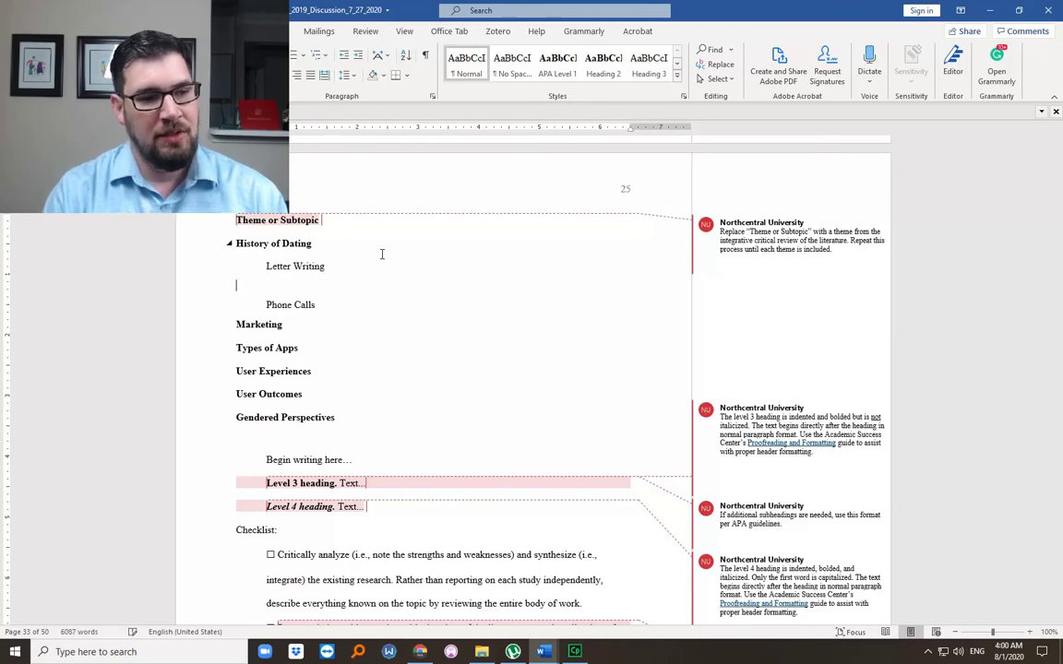
pyautogui.press('Up')
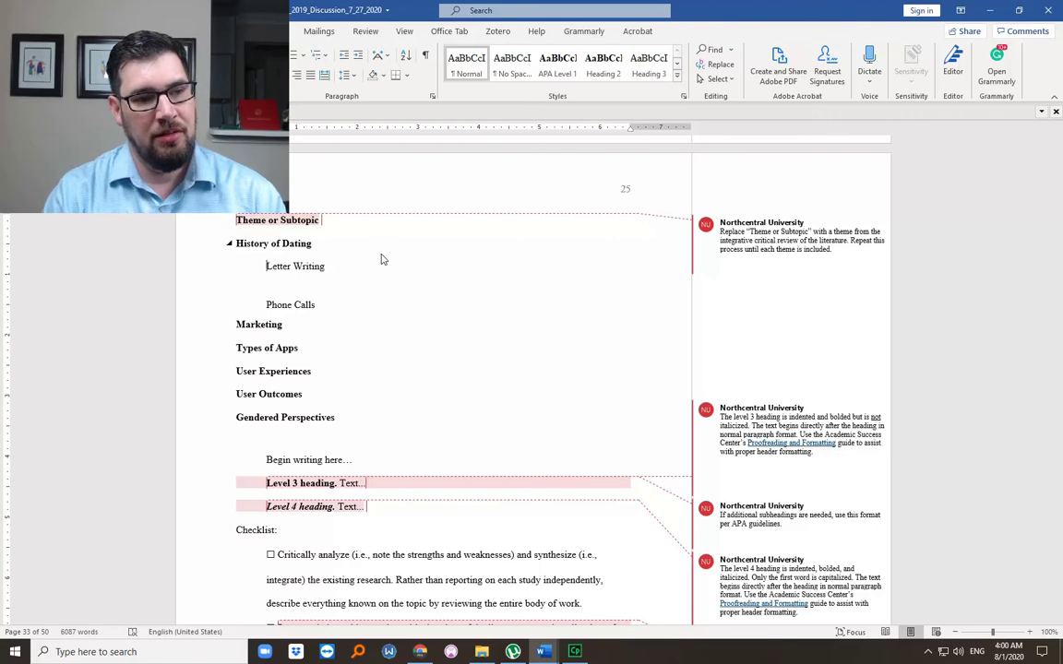
pyautogui.hotkey('ctrl', 'z')
pyautogui.press('Tab')
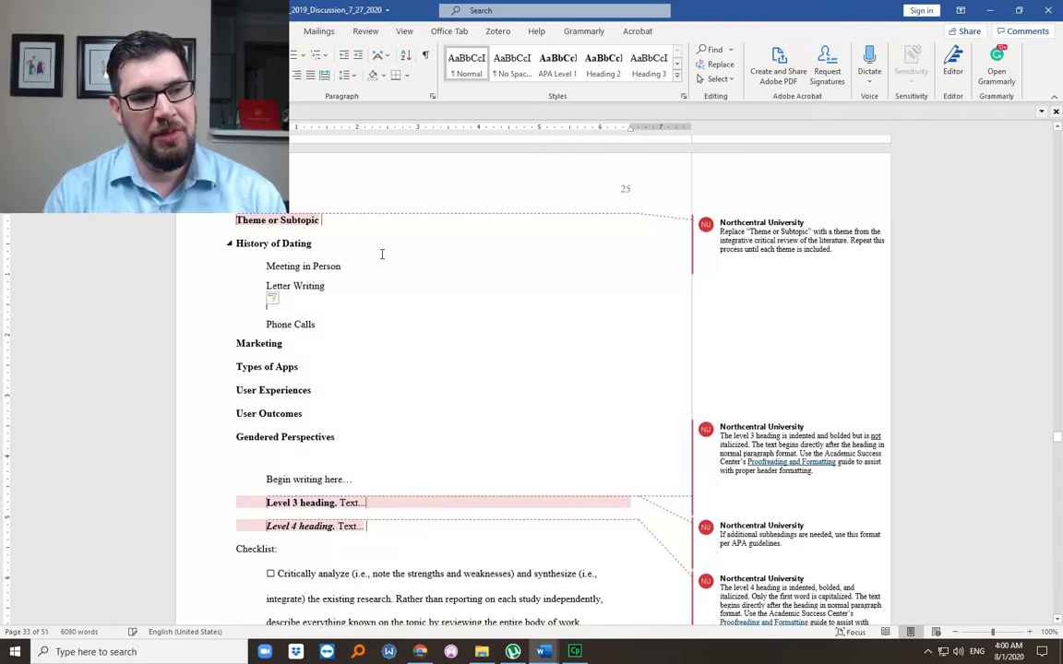
pyautogui.press('BackSpace')
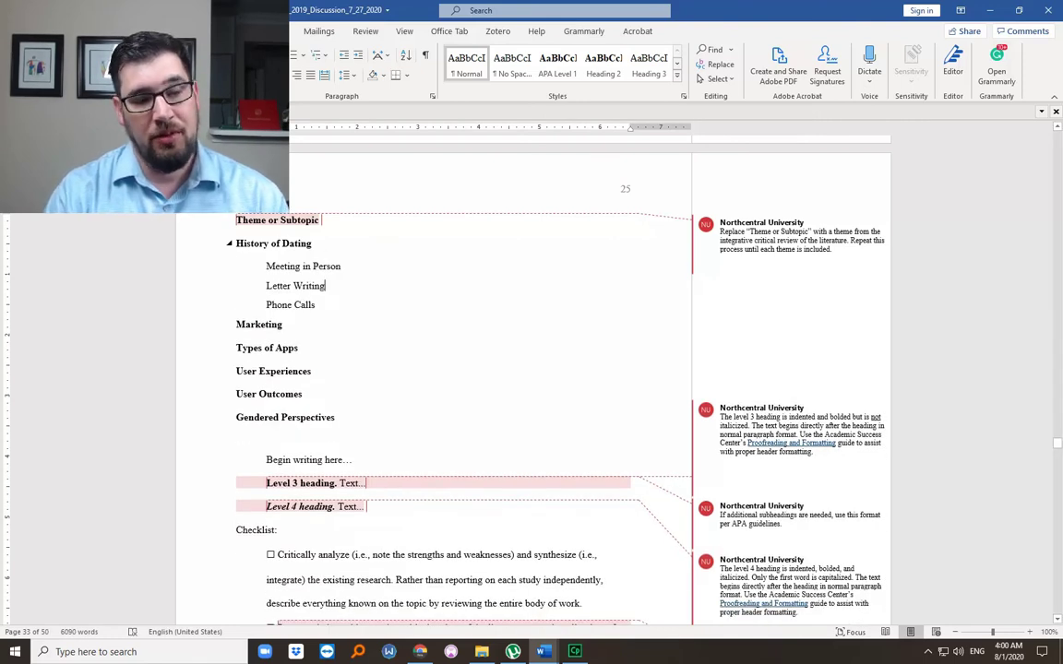
pyautogui.click(315, 305)
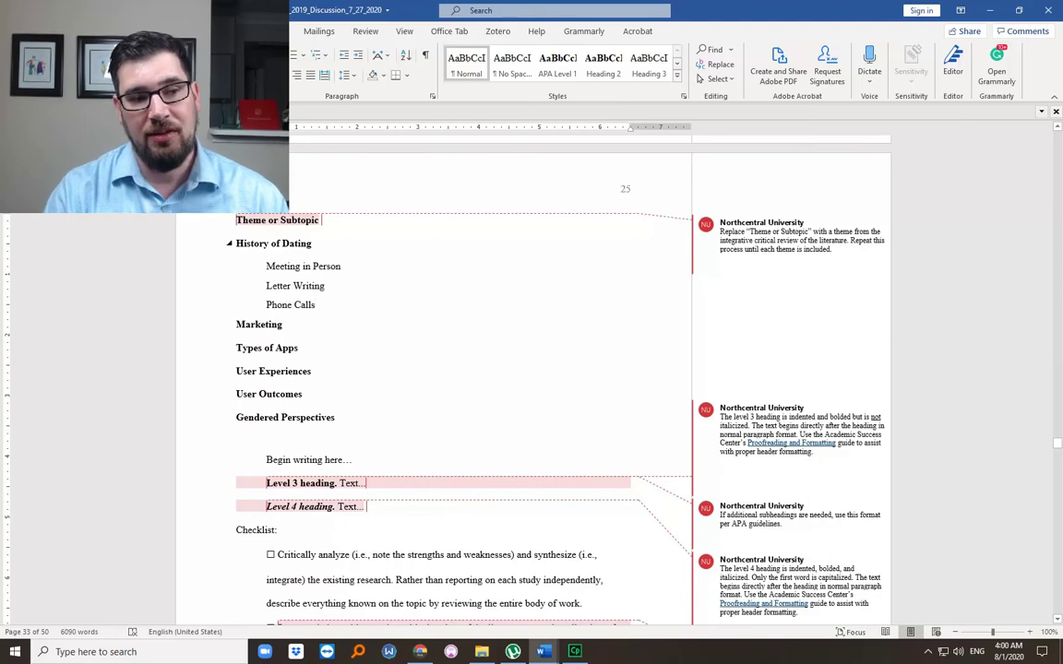
# Add indented Texting and Dating Apps lines after Phone Calls
pyautogui.press('Return')
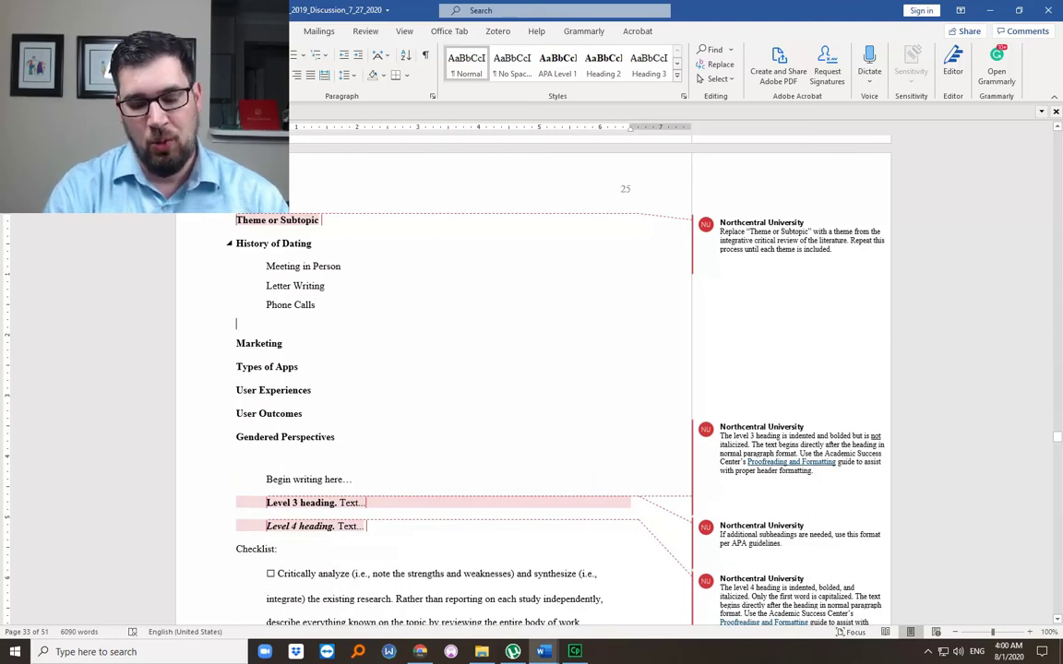
pyautogui.press('Tab')
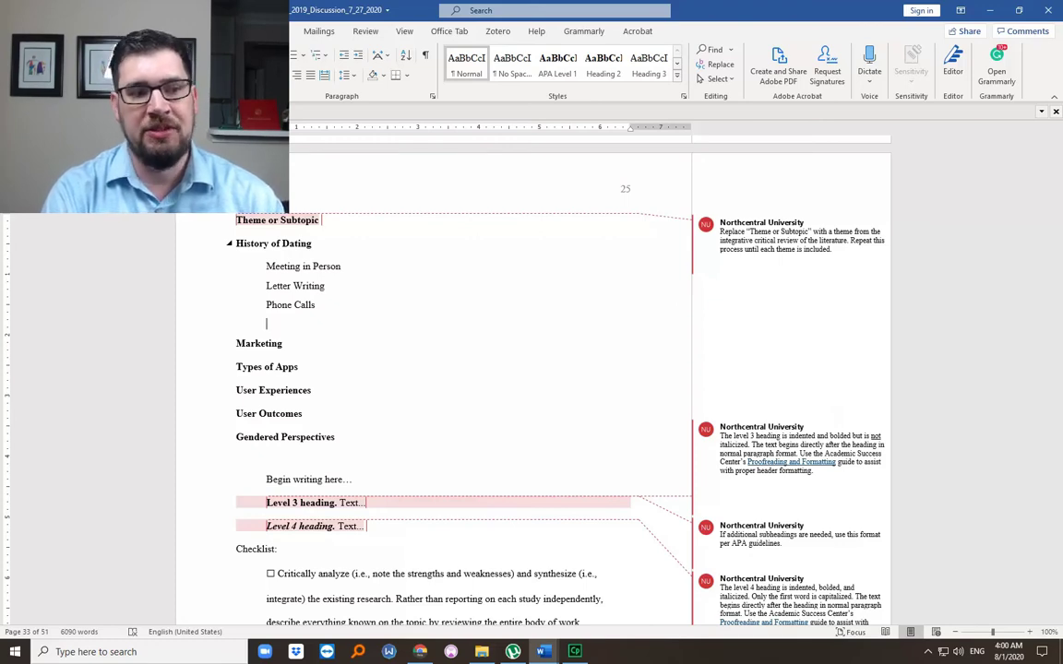
pyautogui.write('Texting')
pyautogui.press('Return')
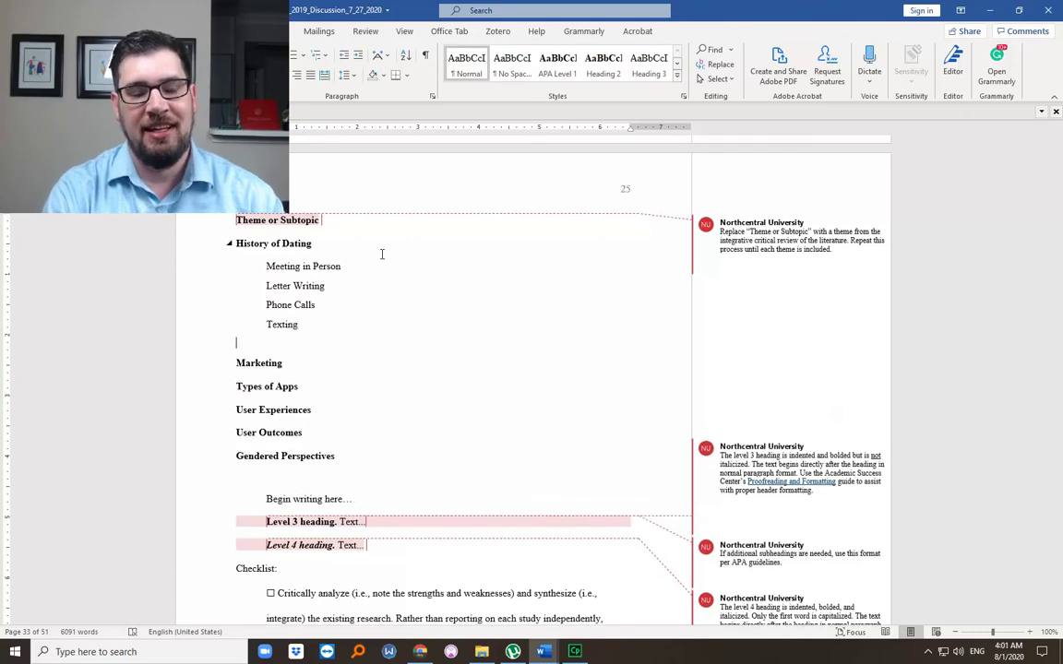
pyautogui.write('Dating Apps')
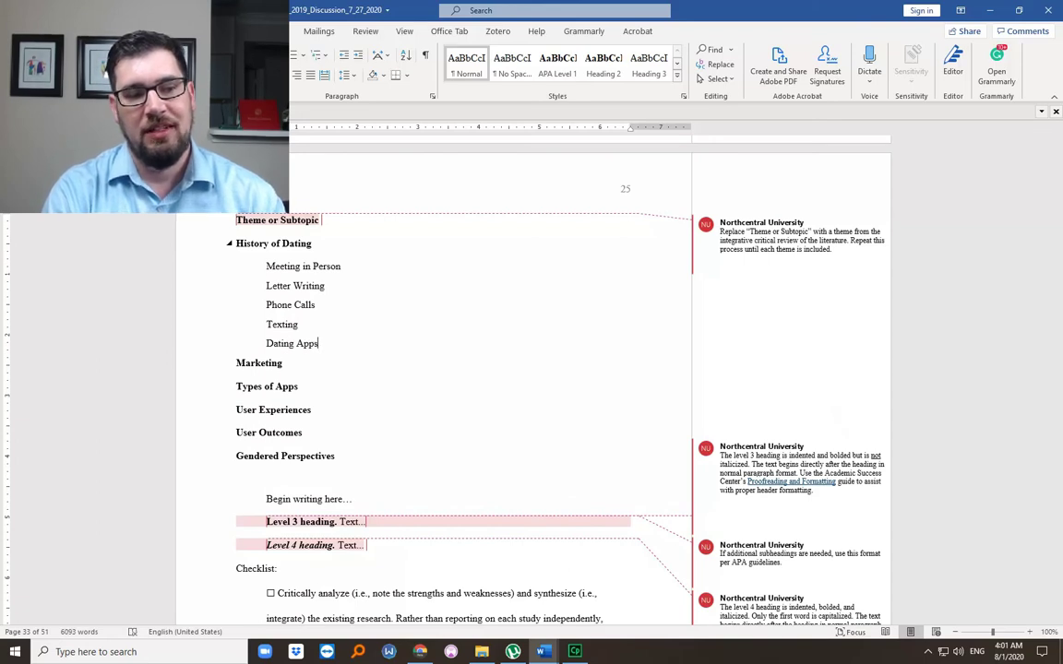
# Select the five subtopic lines from Meeting in Person through Dating Apps
pyautogui.hotkey('ctrl', 'shift', 'Up')
pyautogui.hotkey('ctrl', 'shift', 'Up')
pyautogui.hotkey('ctrl', 'shift', 'Up')
pyautogui.hotkey('ctrl', 'shift', 'Up')
pyautogui.hotkey('ctrl', 'shift', 'Up')
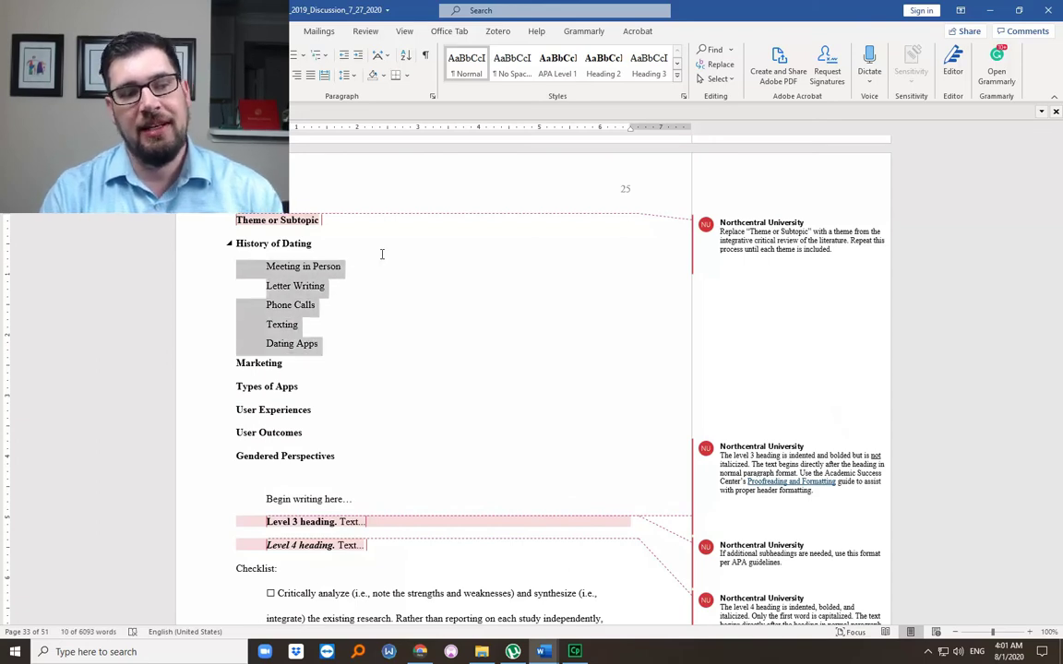
pyautogui.press('Left')
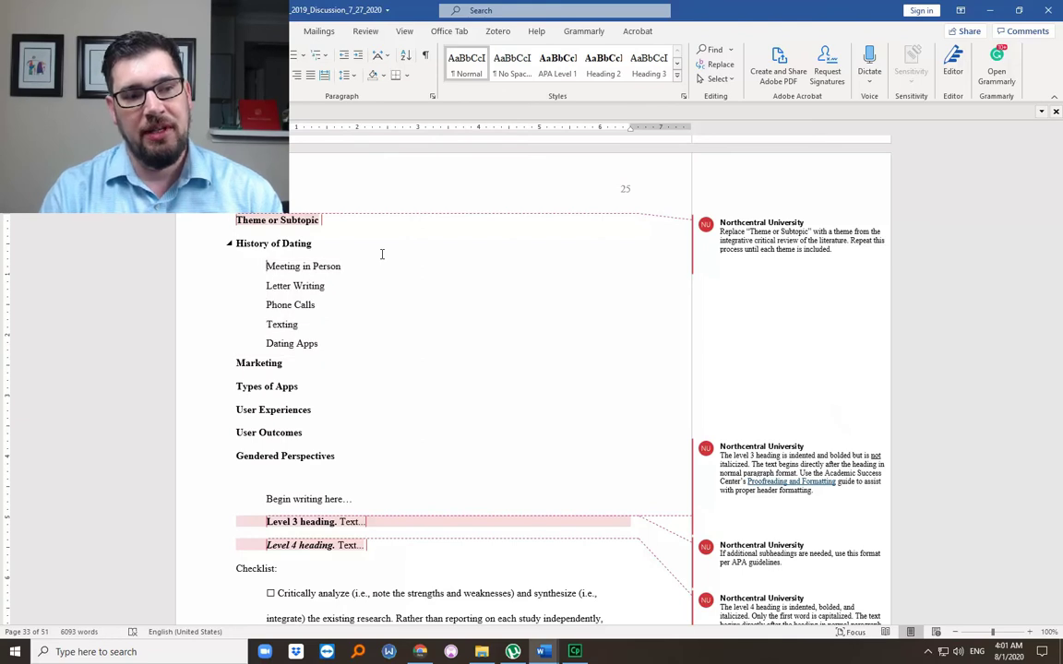
pyautogui.hotkey('ctrl', 'shift', 'Down')
pyautogui.hotkey('ctrl', 'shift', 'Down')
pyautogui.hotkey('ctrl', 'shift', 'Down')
pyautogui.hotkey('ctrl', 'shift', 'Down')
pyautogui.hotkey('ctrl', 'shift', 'Down')
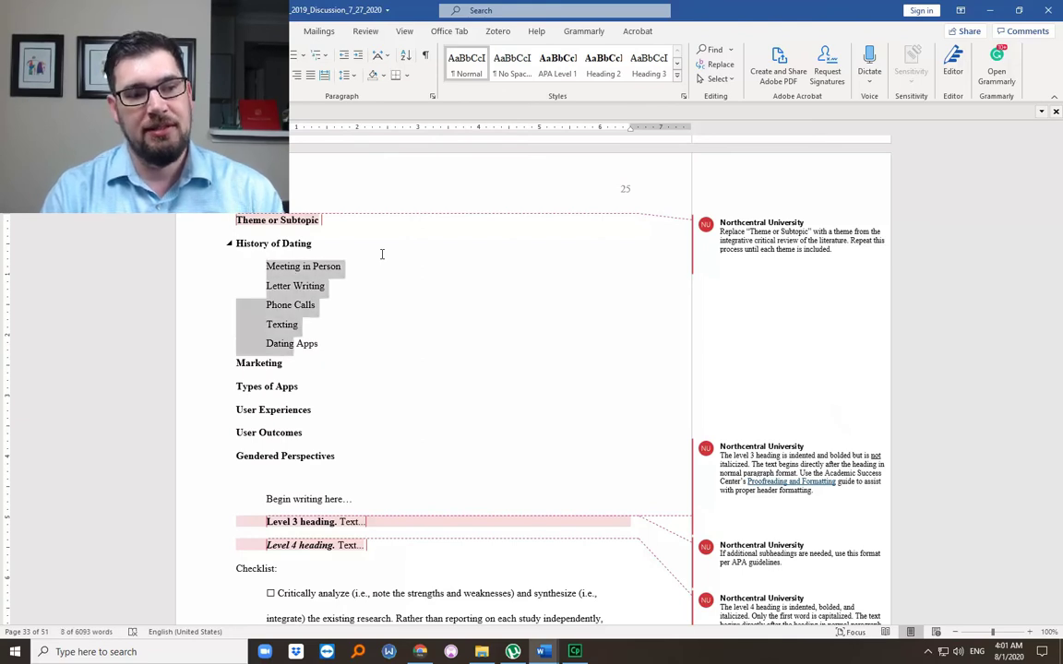
pyautogui.hotkey('ctrl', 'shift', 'Down')
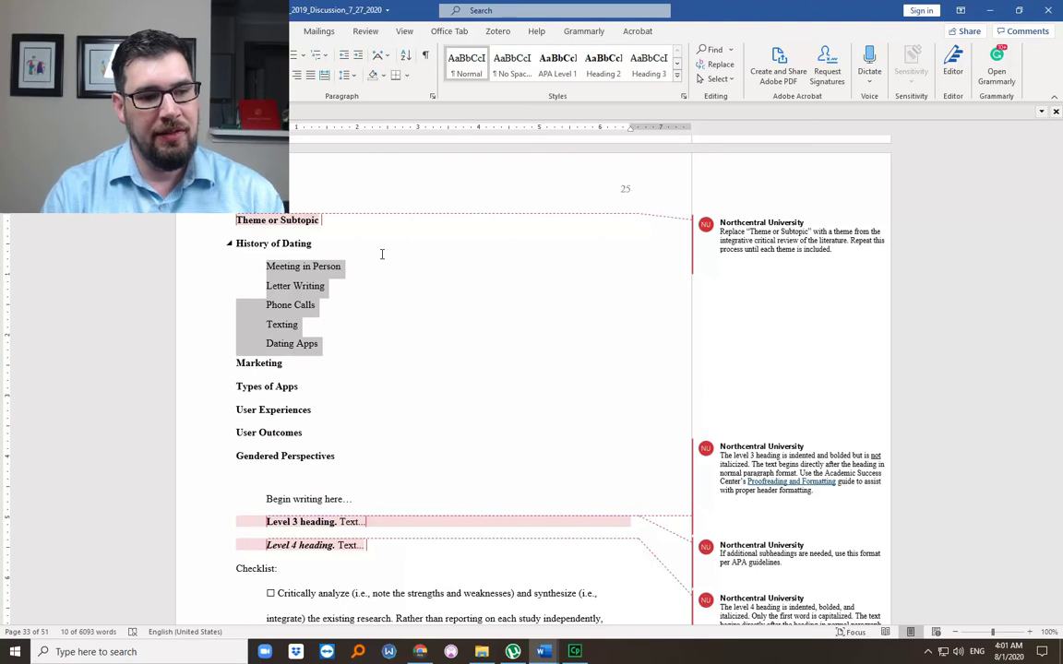
pyautogui.press('Left')
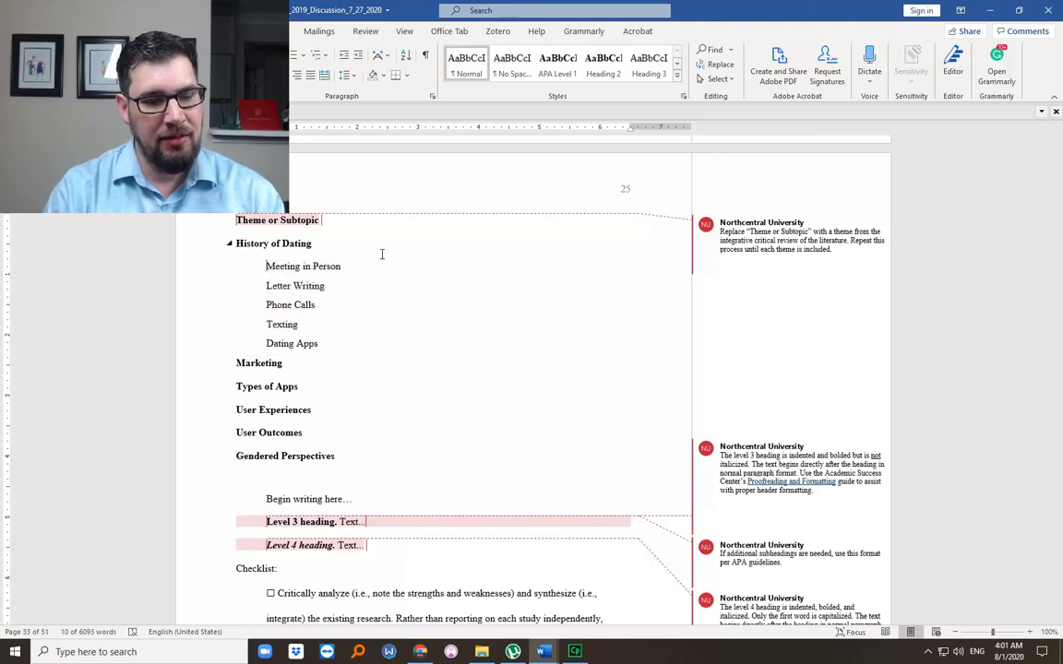
pyautogui.hotkey('ctrl', 'shift', 'Down')
pyautogui.hotkey('ctrl', 'shift', 'Down')
pyautogui.hotkey('ctrl', 'shift', 'Down')
pyautogui.hotkey('ctrl', 'shift', 'Down')
pyautogui.hotkey('ctrl', 'shift', 'Down')
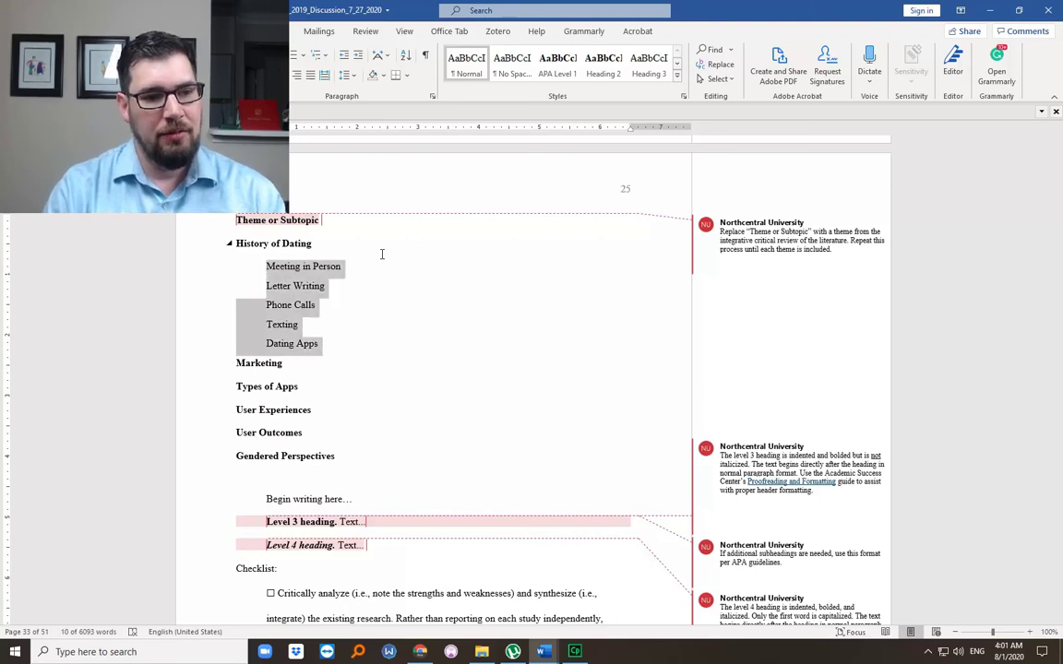
# Make the five subtopics Heading 3, remove their extra indents, and bold them
pyautogui.click(649, 62)
pyautogui.click(297, 267)
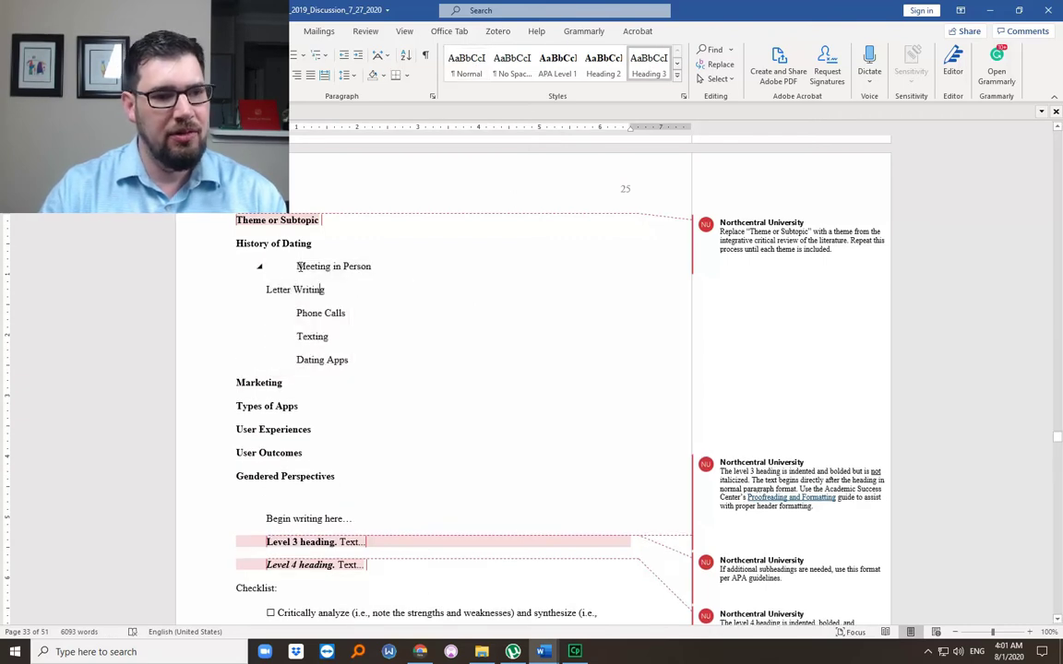
pyautogui.press('BackSpace')
pyautogui.press('Down')
pyautogui.press('Down')
pyautogui.press('BackSpace')
pyautogui.press('BackSpace')
pyautogui.press('Down')
pyautogui.press('BackSpace')
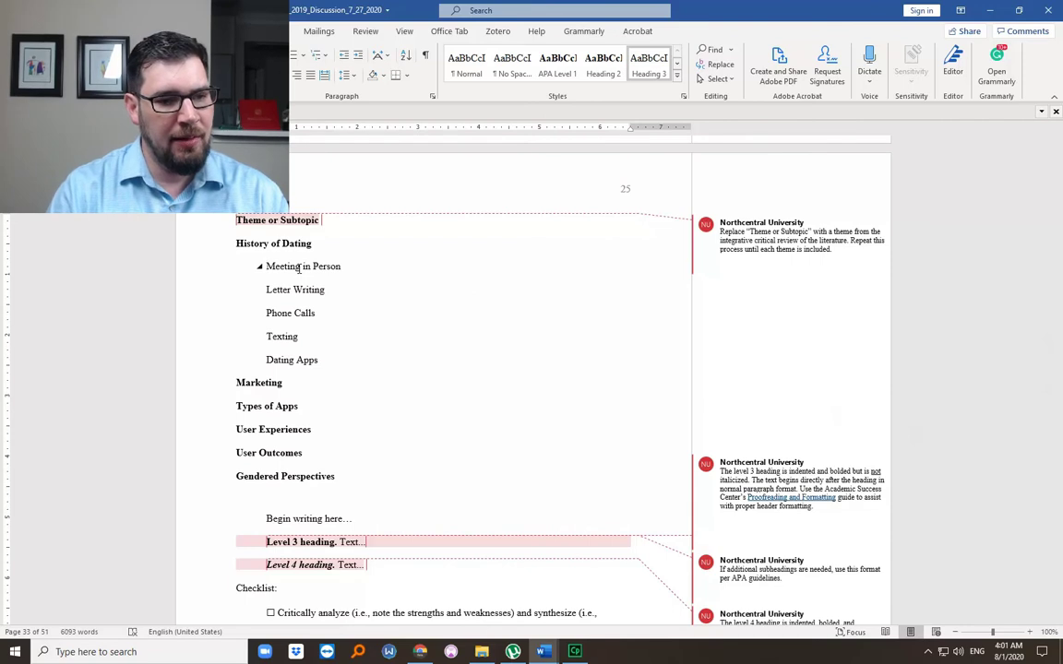
pyautogui.hotkey('shift', 'Down')
pyautogui.hotkey('shift', 'Down')
pyautogui.hotkey('shift', 'Down')
pyautogui.hotkey('shift', 'Down')
pyautogui.hotkey('shift', 'Down')
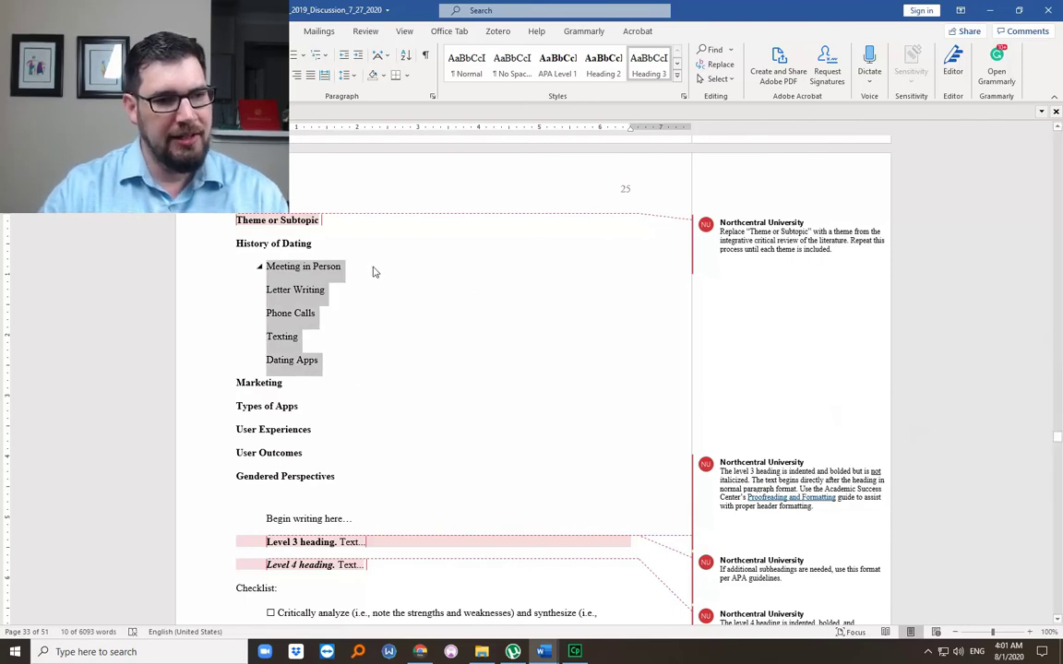
pyautogui.hotkey('ctrl', 'b')
pyautogui.press('Up')
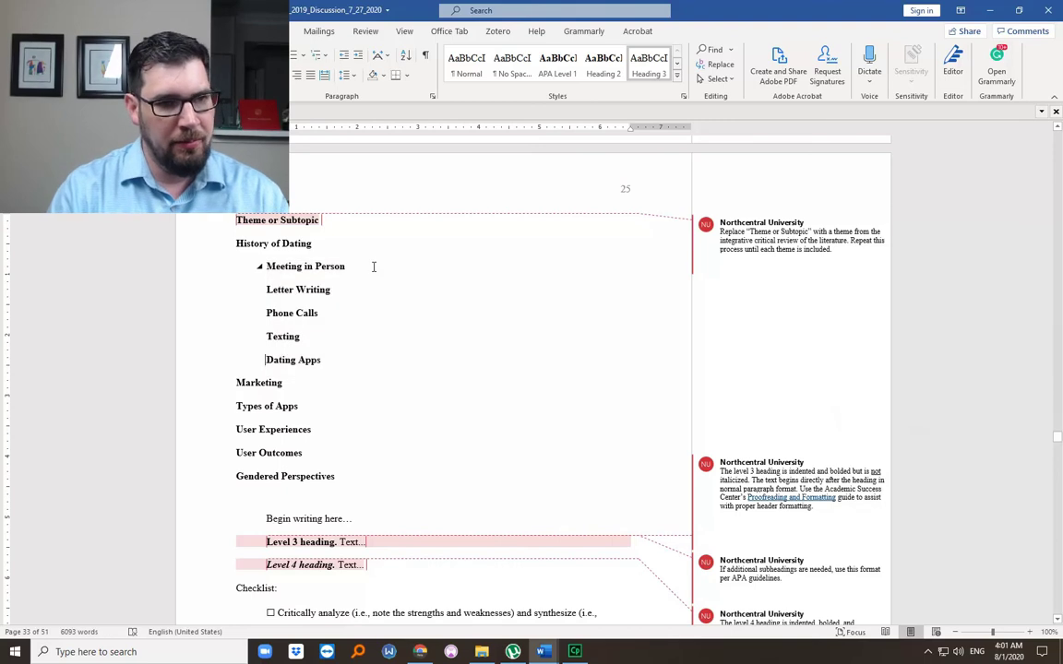
# End each of the five subtopic headings with a period
pyautogui.click(373, 266)
pyautogui.write('.')
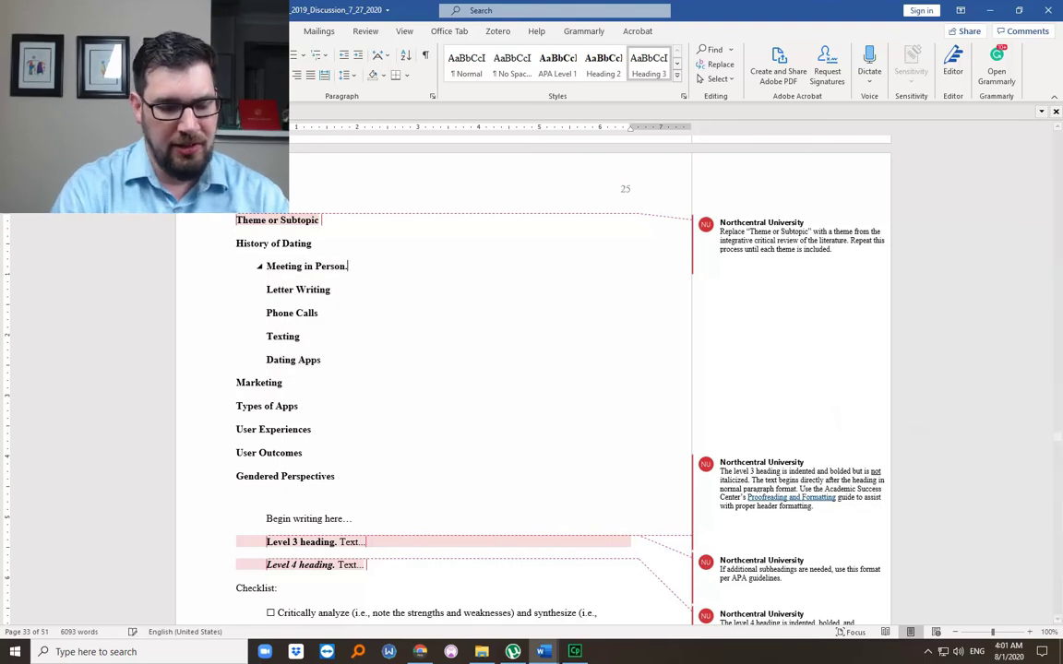
pyautogui.press('Down')
pyautogui.write('.')
pyautogui.press('Down')
pyautogui.write('.')
pyautogui.press('Down')
pyautogui.write('.')
pyautogui.click(321, 359)
pyautogui.write('.')
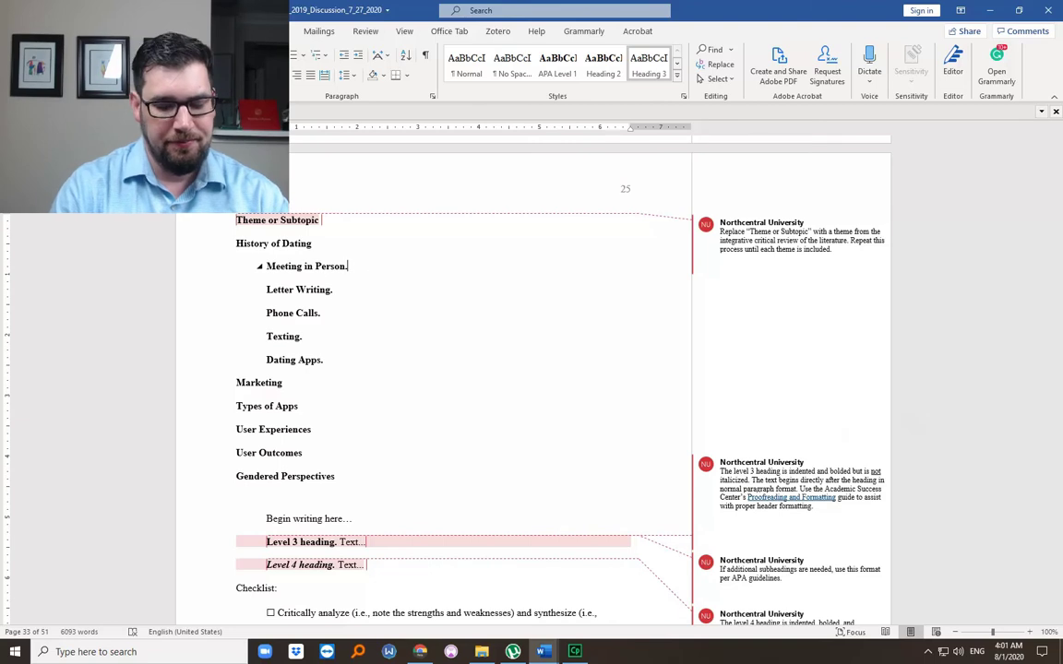
# After 'Meeting in Person.', add the run-in text 'According to [author] (2016), ....'
pyautogui.click(348, 266)
pyautogui.write('Accor')
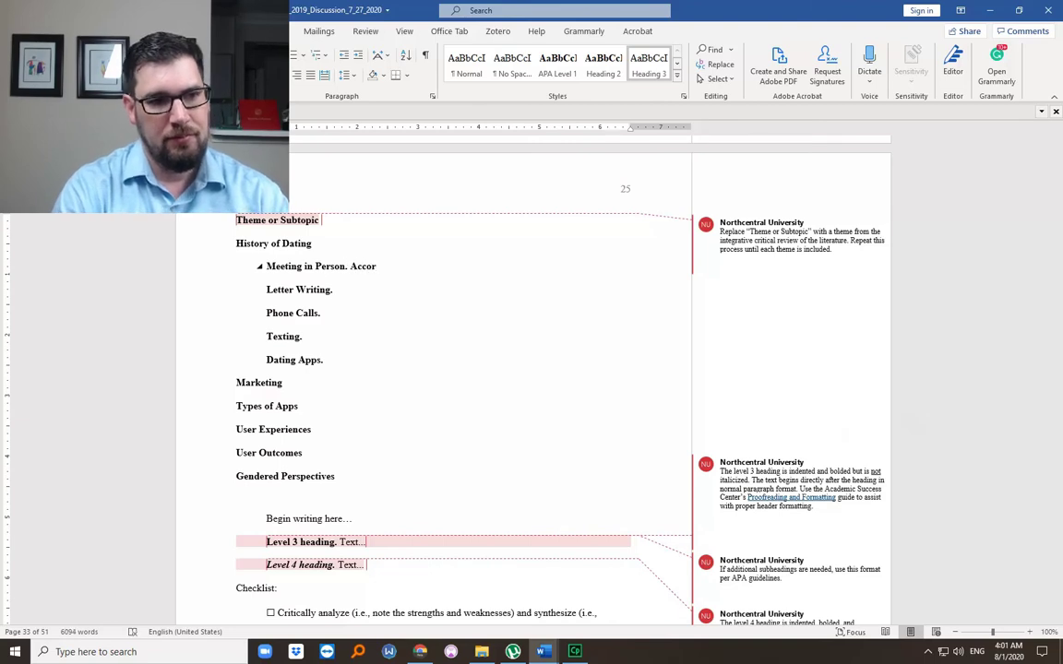
pyautogui.doubleClick(373, 268)
pyautogui.write('According to ')
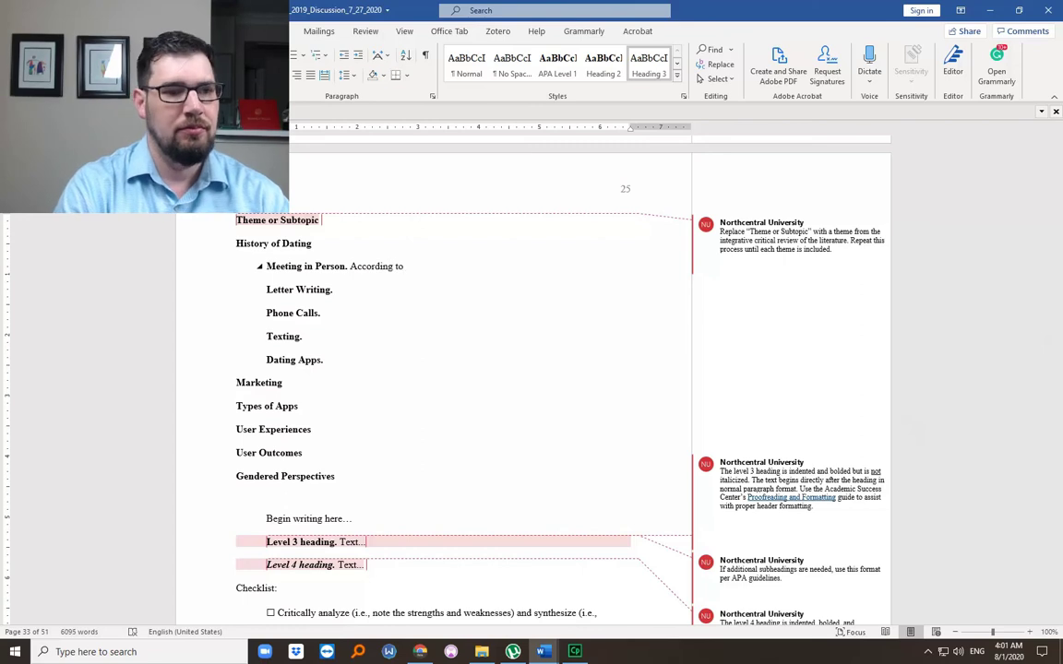
pyautogui.write('Bar')
pyautogui.write('tholeme')
pyautogui.write('w (201')
pyautogui.write('6), ....')
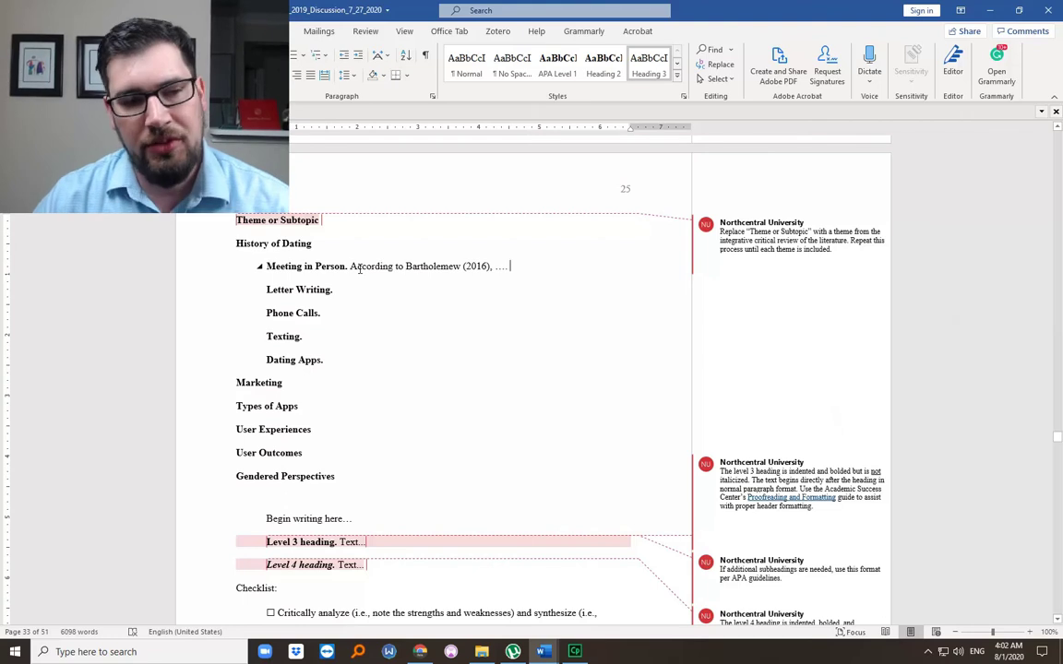
pyautogui.doubleClick(286, 266)
pyautogui.click(278, 243)
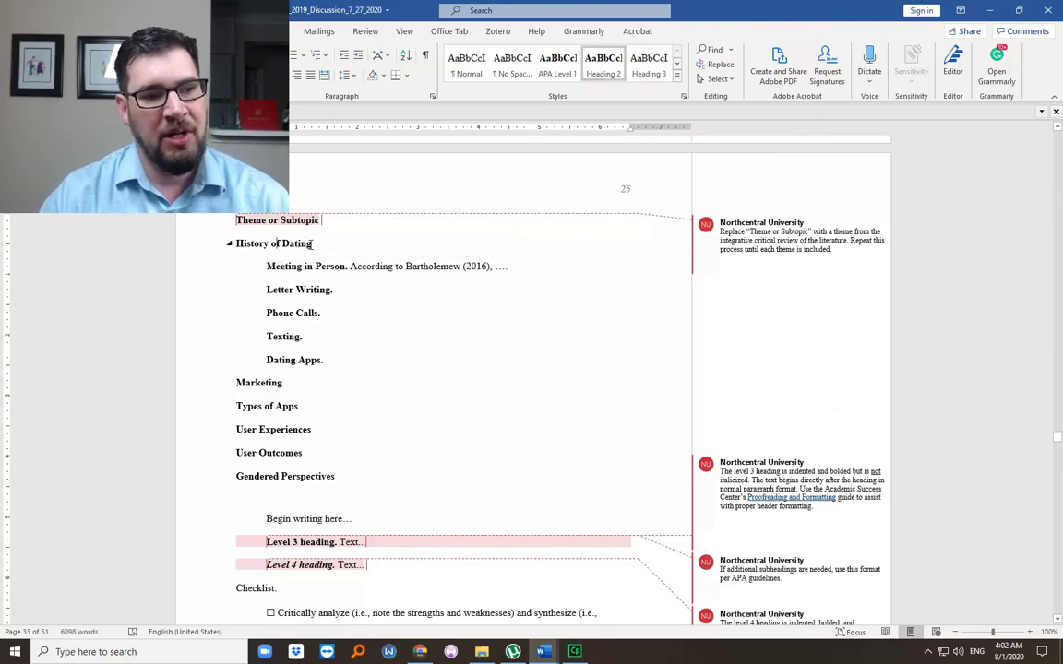
# Add 'General discussion of history of dating. maybe outline the subtopics below.' under History of Dating
pyautogui.click(318, 243)
pyautogui.press('Return')
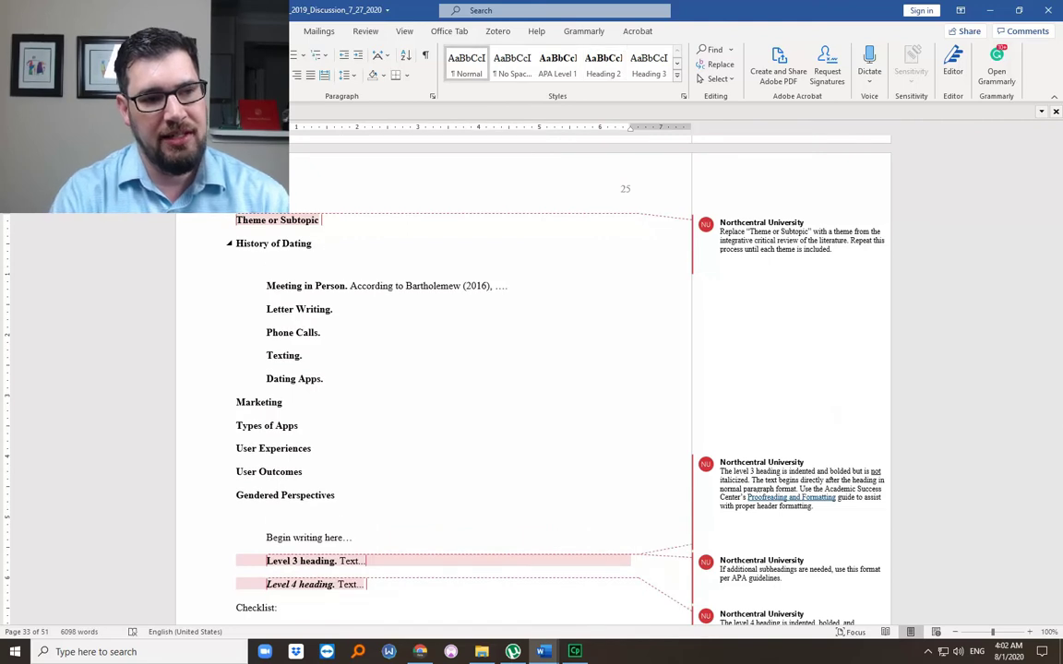
pyautogui.write('General d')
pyautogui.write('iscussion nof hi')
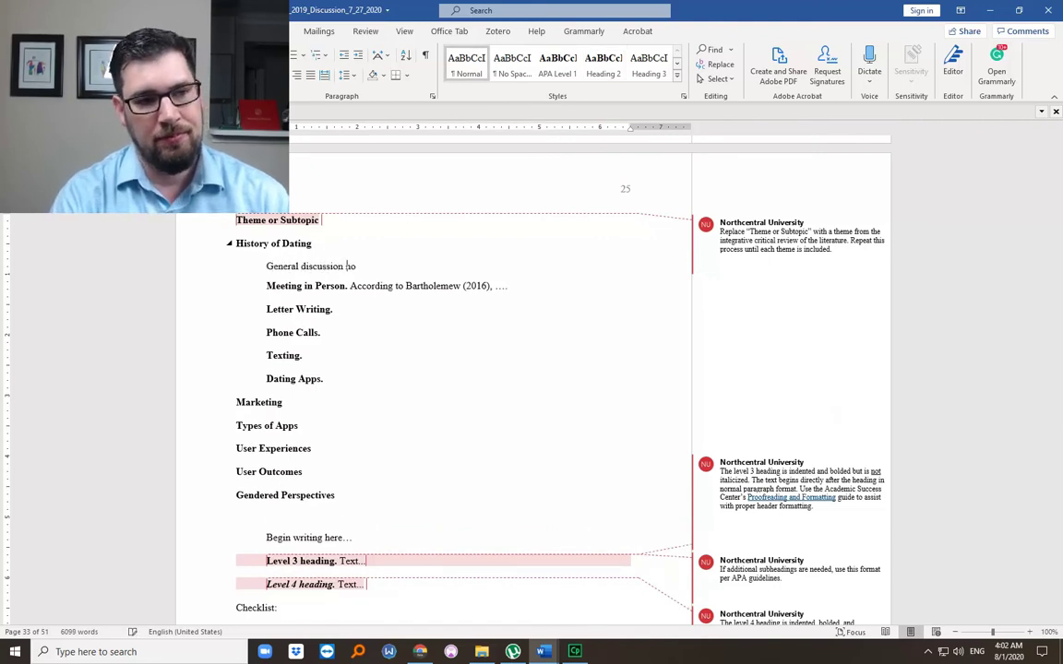
pyautogui.press('BackSpace')
pyautogui.press('BackSpace')
pyautogui.press('BackSpace')
pyautogui.press('BackSpace')
pyautogui.press('BackSpace')
pyautogui.press('BackSpace')
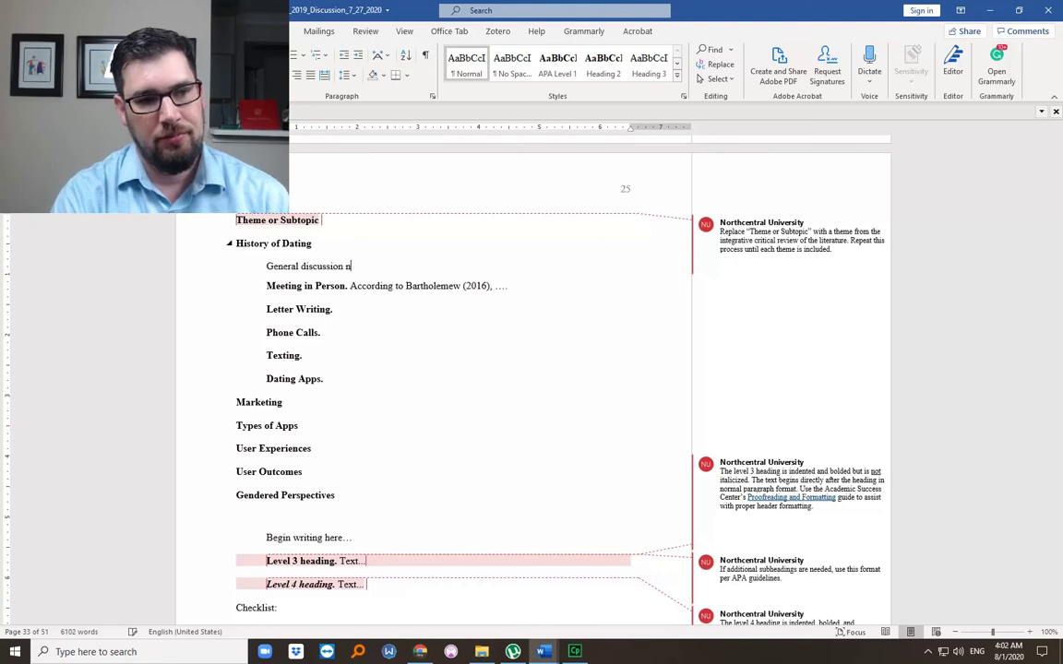
pyautogui.write('of history in dat')
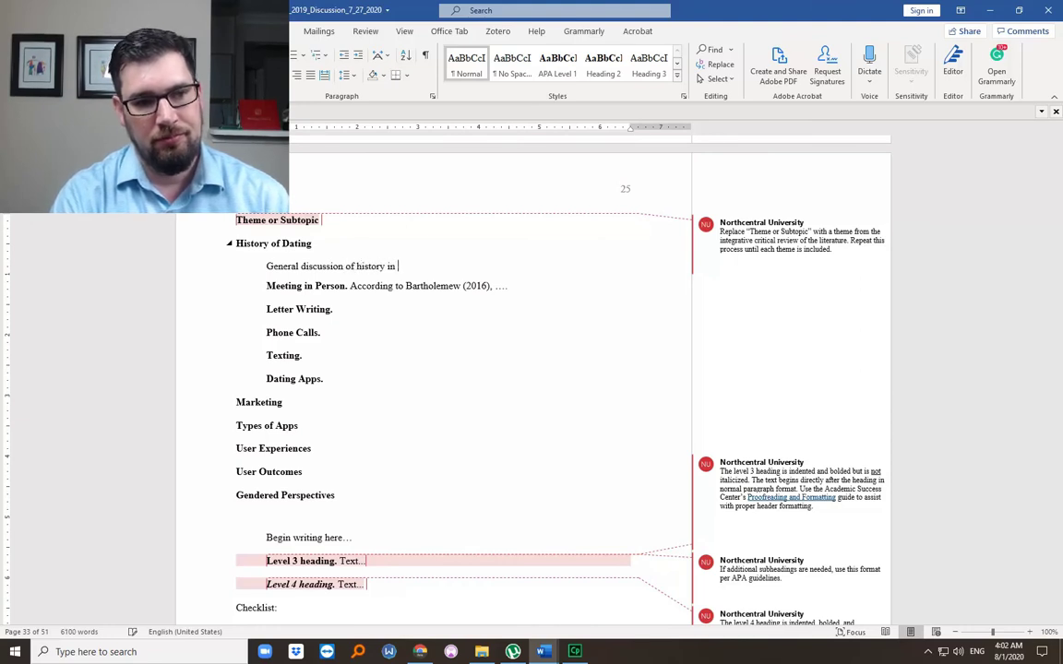
pyautogui.press('BackSpace')
pyautogui.press('BackSpace')
pyautogui.press('BackSpace')
pyautogui.press('BackSpace')
pyautogui.press('BackSpace')
pyautogui.press('BackSpace')
pyautogui.press('BackSpace')
pyautogui.press('BackSpace')
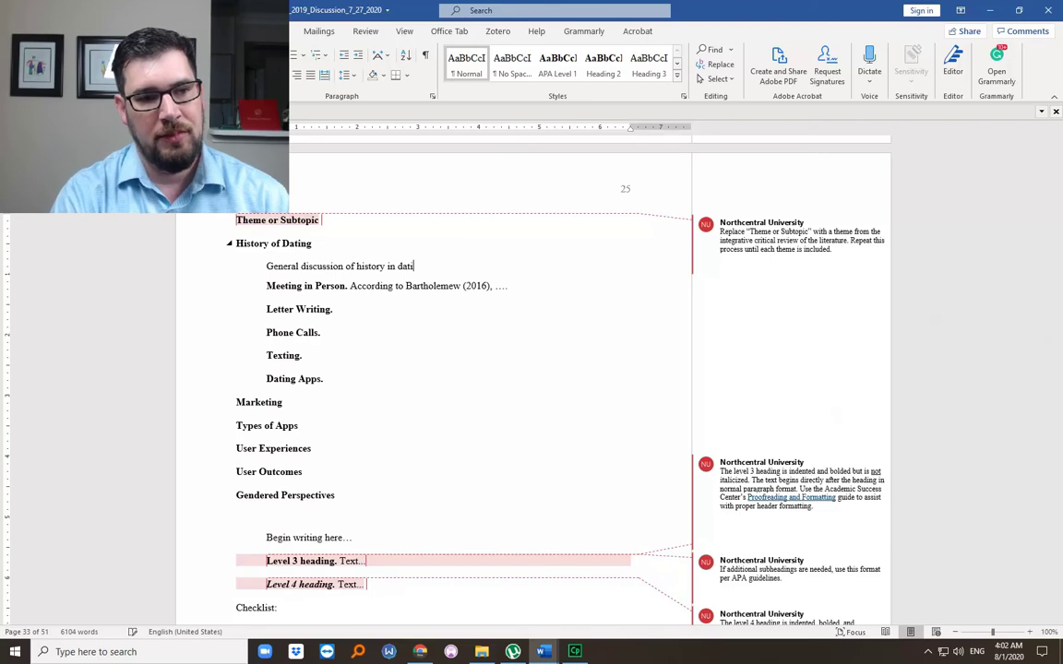
pyautogui.write('y of dating')
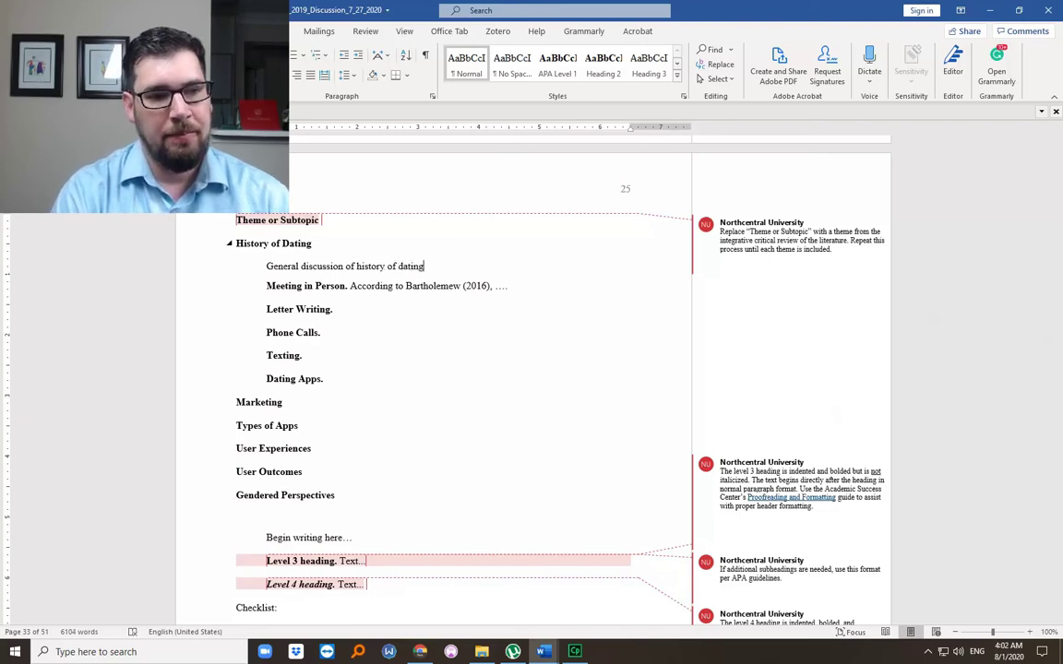
pyautogui.write('. maybe outline the ')
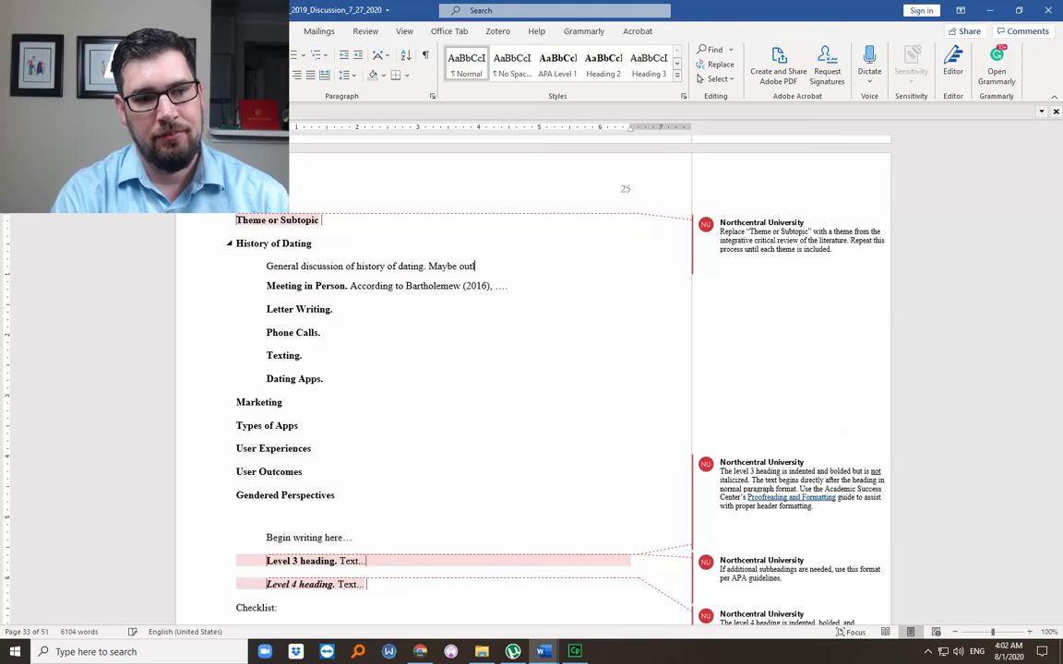
pyautogui.write('subtopics below')
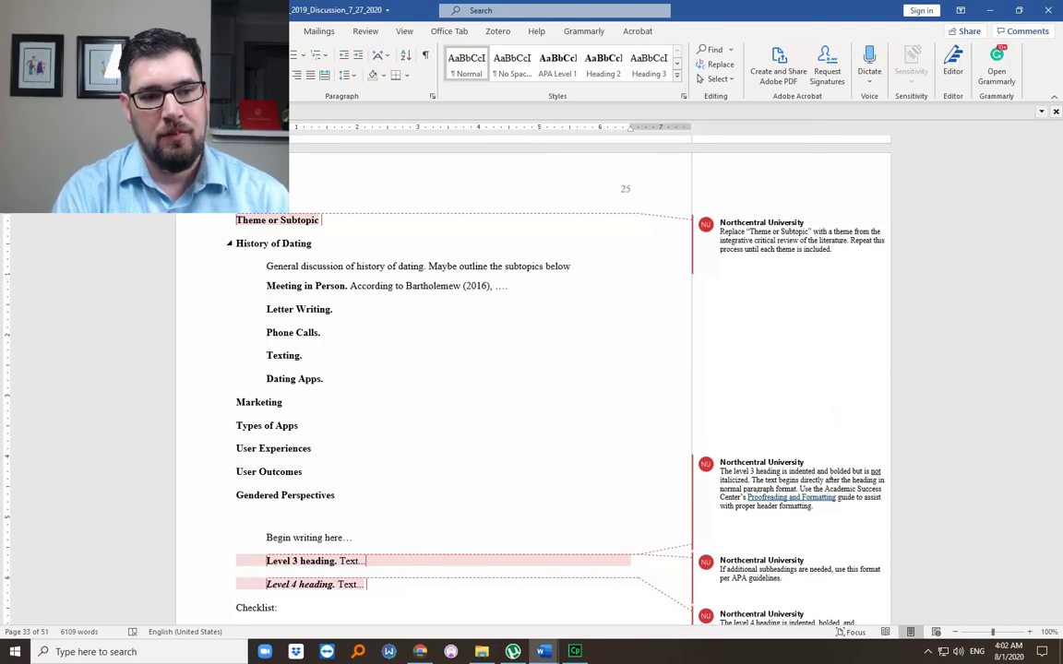
pyautogui.write('.')
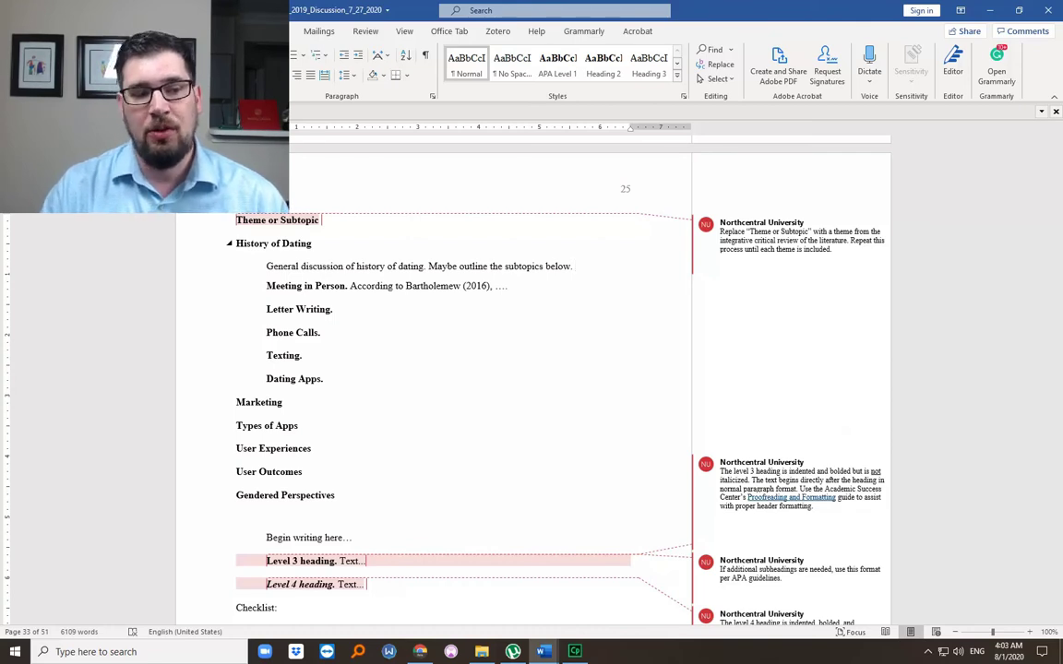
# Select the History of Dating subtopics, then move to the end of the Marketing heading
pyautogui.press('Down')
pyautogui.press('Down')
pyautogui.press('Down')
pyautogui.press('Down')
pyautogui.press('Down')
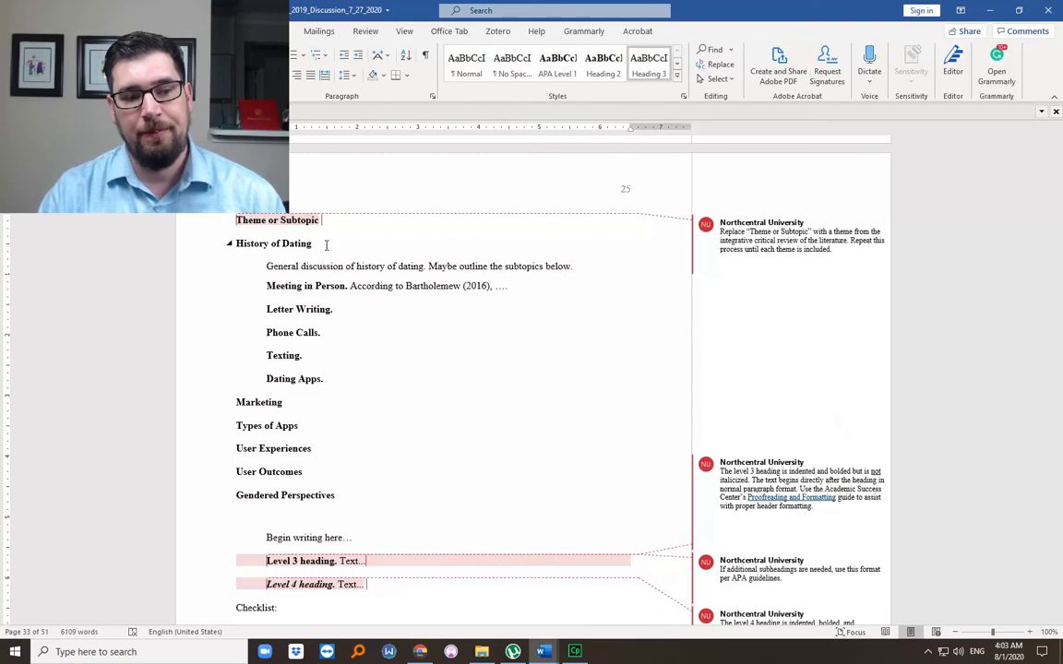
pyautogui.hotkey('ctrl', 'shift', 'Up')
pyautogui.hotkey('ctrl', 'shift', 'Up')
pyautogui.hotkey('ctrl', 'shift', 'Up')
pyautogui.hotkey('ctrl', 'shift', 'Up')
pyautogui.hotkey('ctrl', 'shift', 'Up')
pyautogui.hotkey('ctrl', 'shift', 'Up')
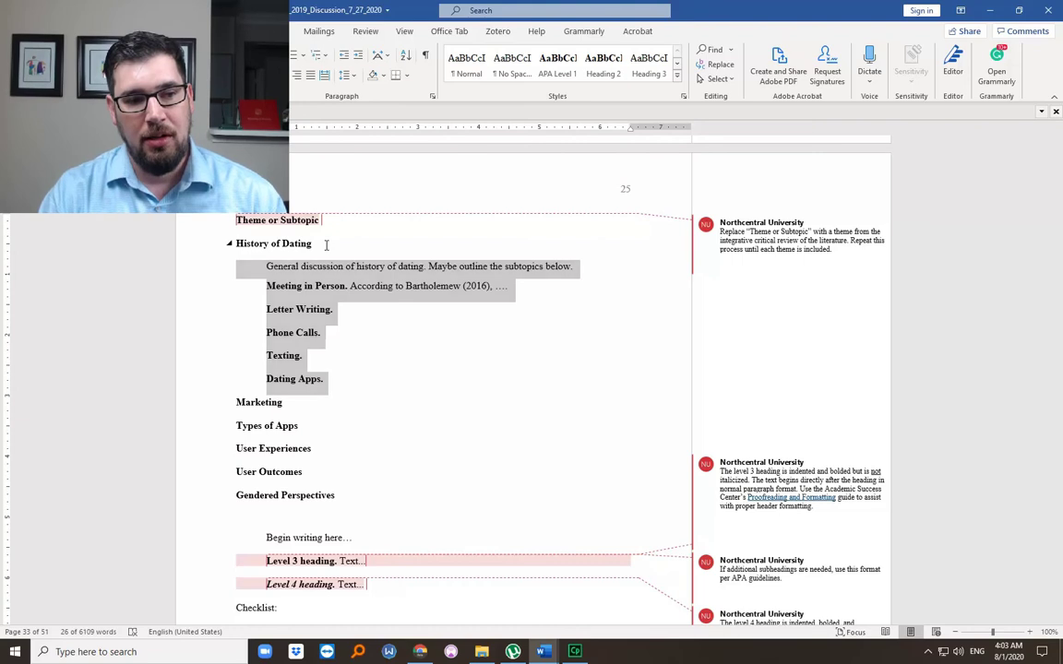
pyautogui.press('Right')
pyautogui.hotkey('shift', 'Down')
pyautogui.press('Right')
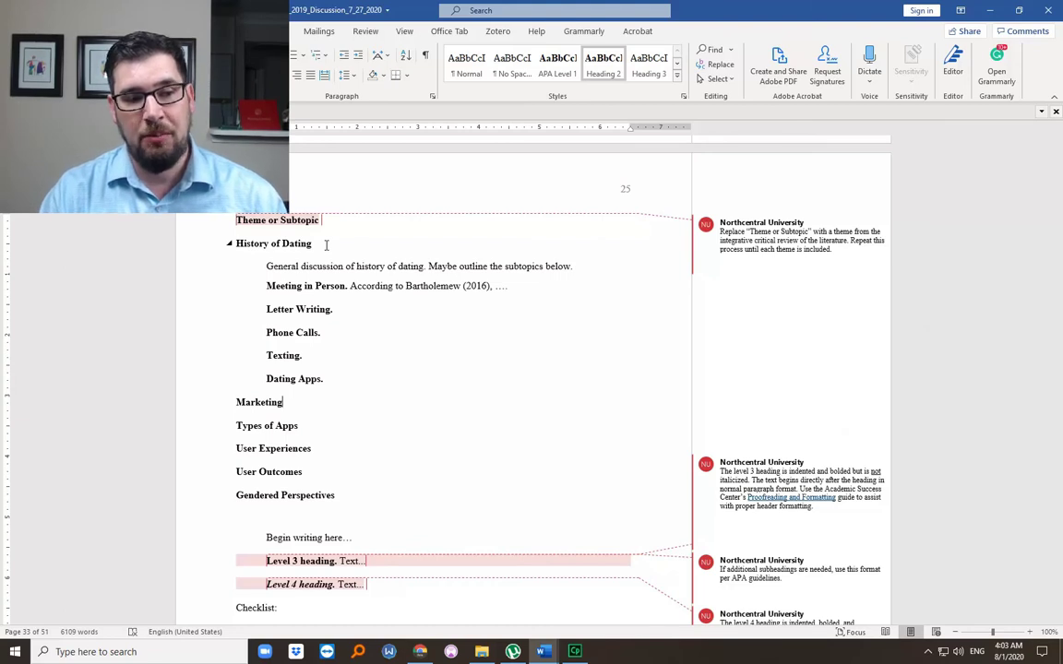
# Type Marketing to Women on a new line under the Marketing heading
pyautogui.press('Return')
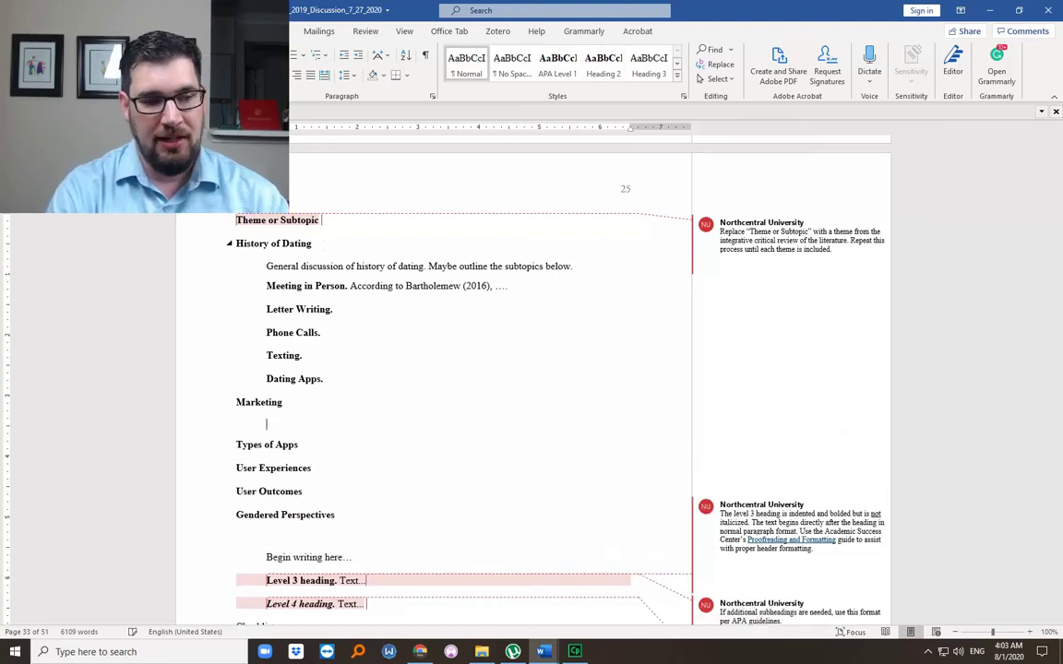
pyautogui.write('Marketing')
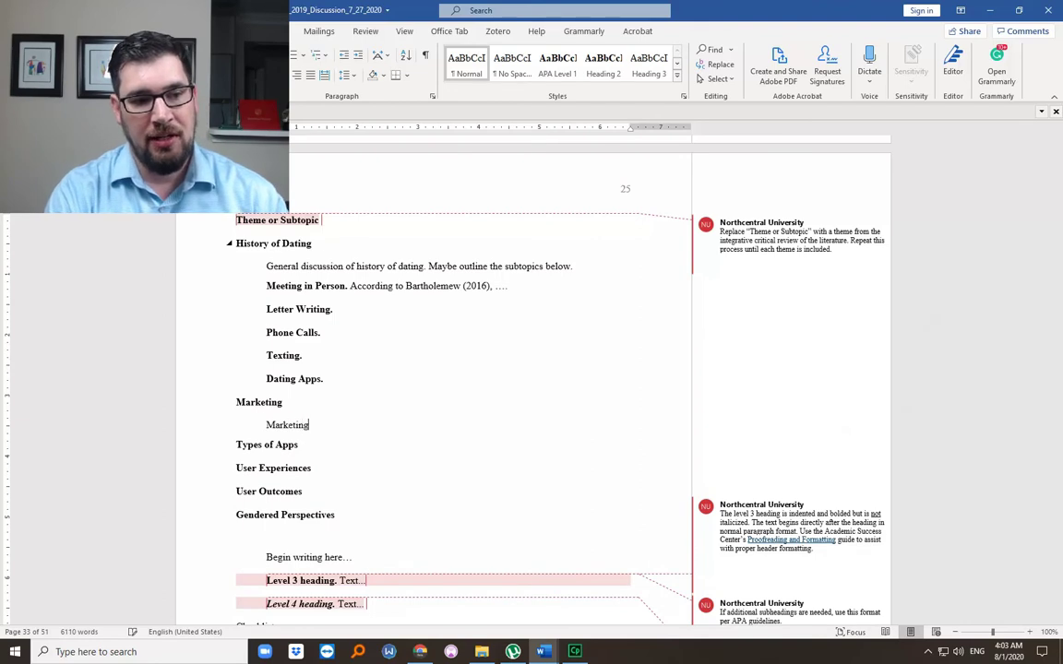
pyautogui.write(' to We')
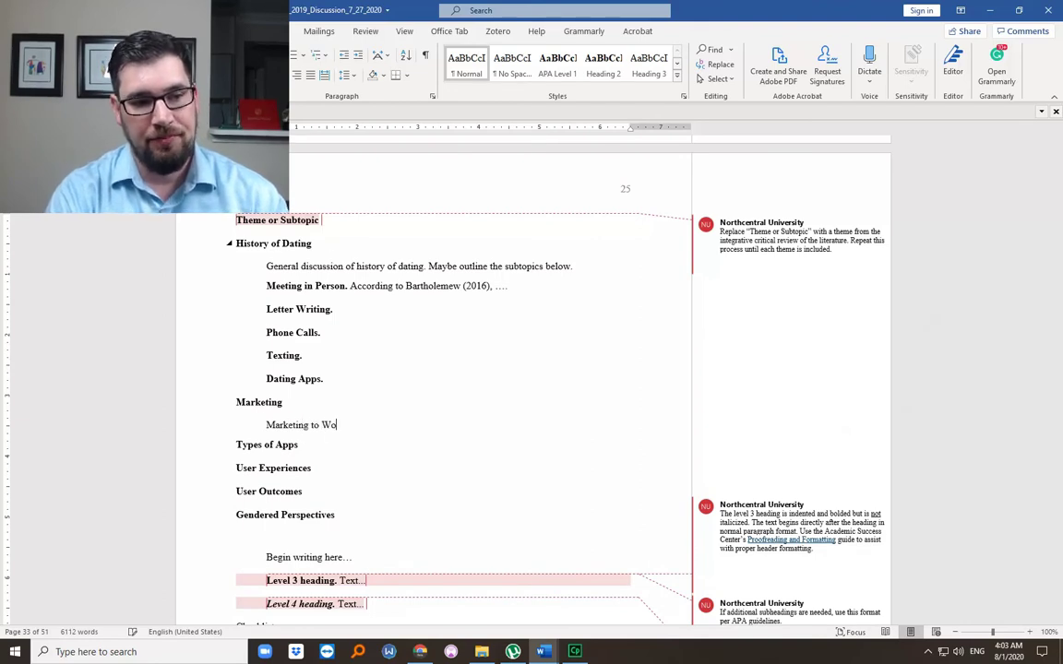
pyautogui.press('BackSpace')
pyautogui.write('o')
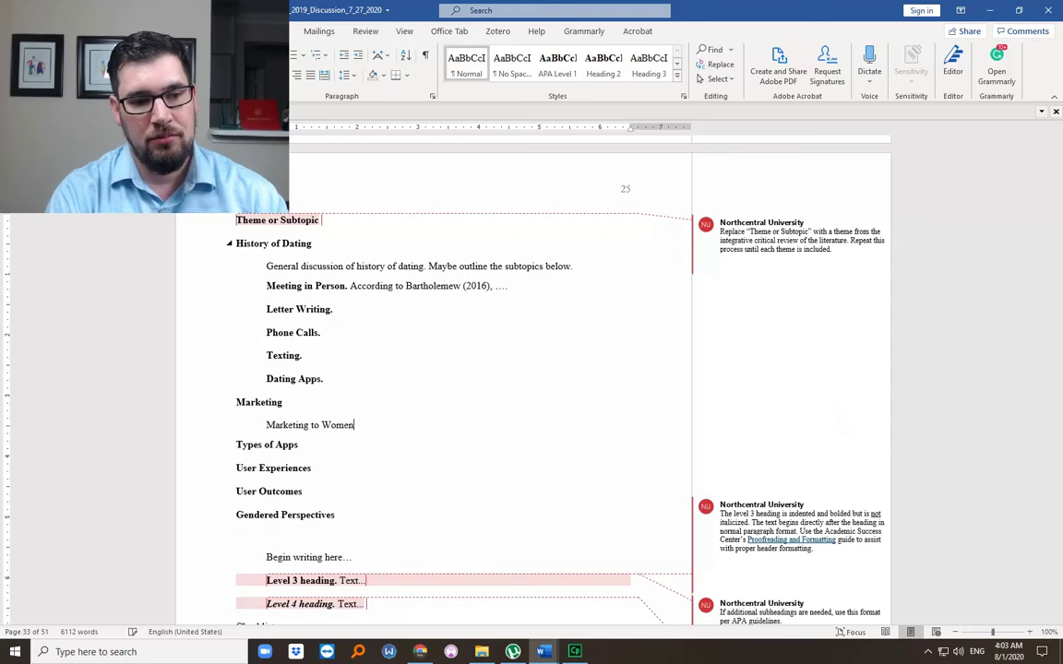
pyautogui.write('men')
pyautogui.press('Return')
# Add indented lines Marketing to Men, Marketing to LGBTQA+ and Marketing to Interest Groups
pyautogui.write('Ma')
pyautogui.press('BackSpace')
pyautogui.press('BackSpace')
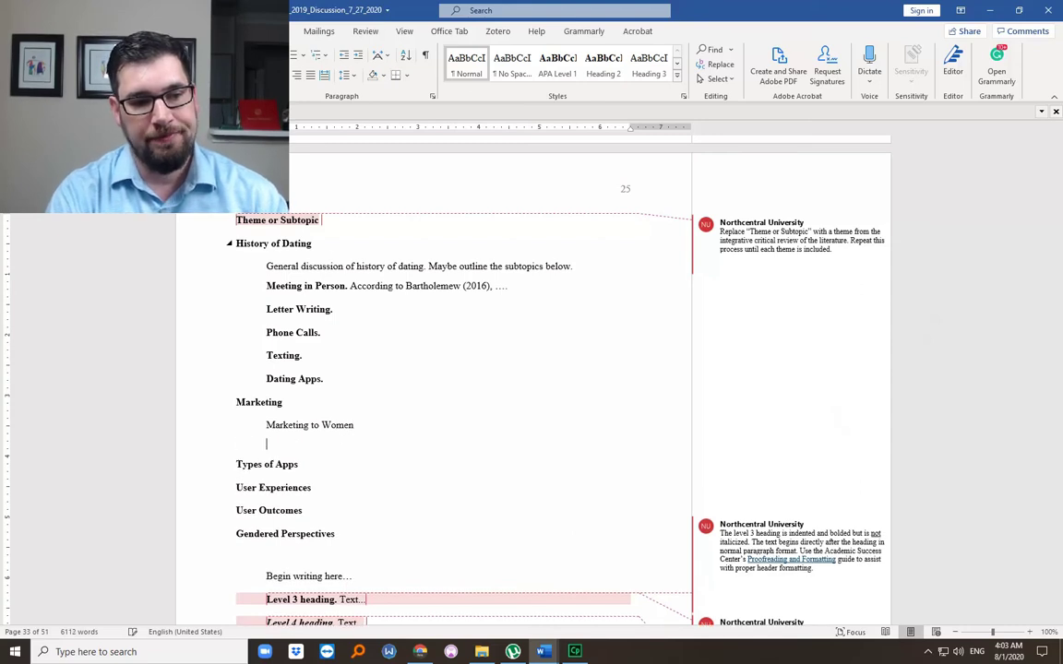
pyautogui.press('Tab')
pyautogui.write('Marketing to Men')
pyautogui.press('Return')
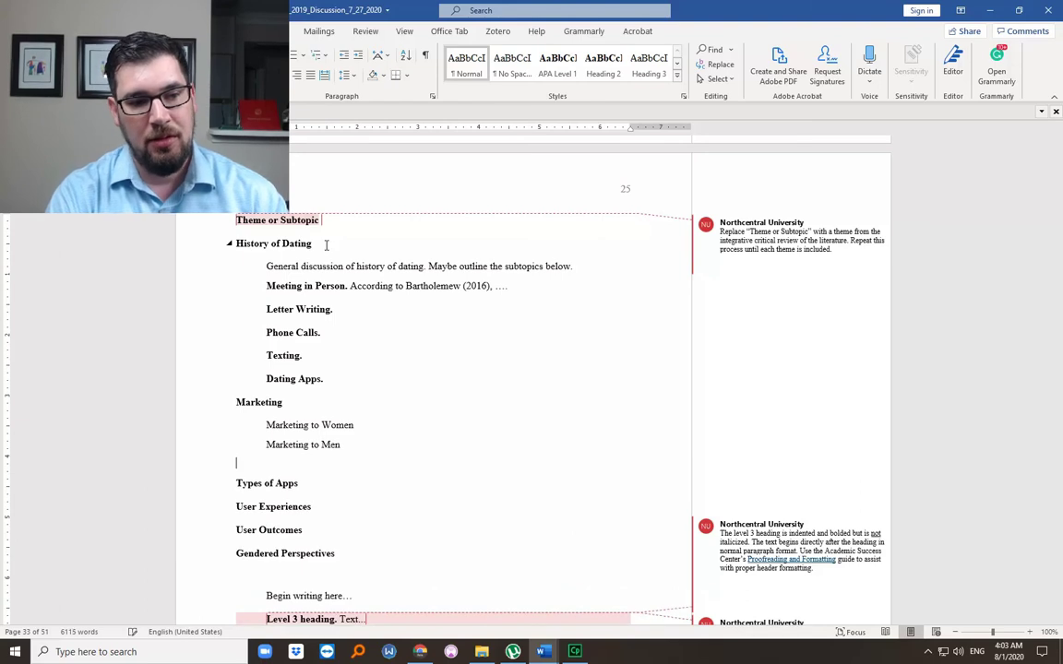
pyautogui.press('Tab')
pyautogui.write('Marketing to LGBTQA+')
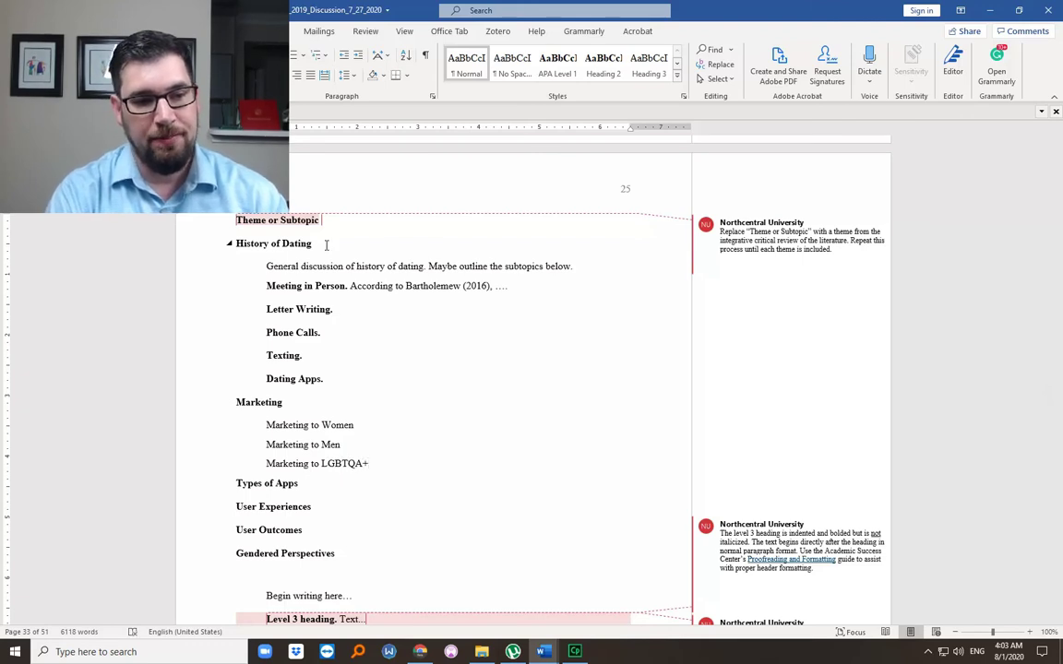
pyautogui.press('Return')
pyautogui.write('Marketing to')
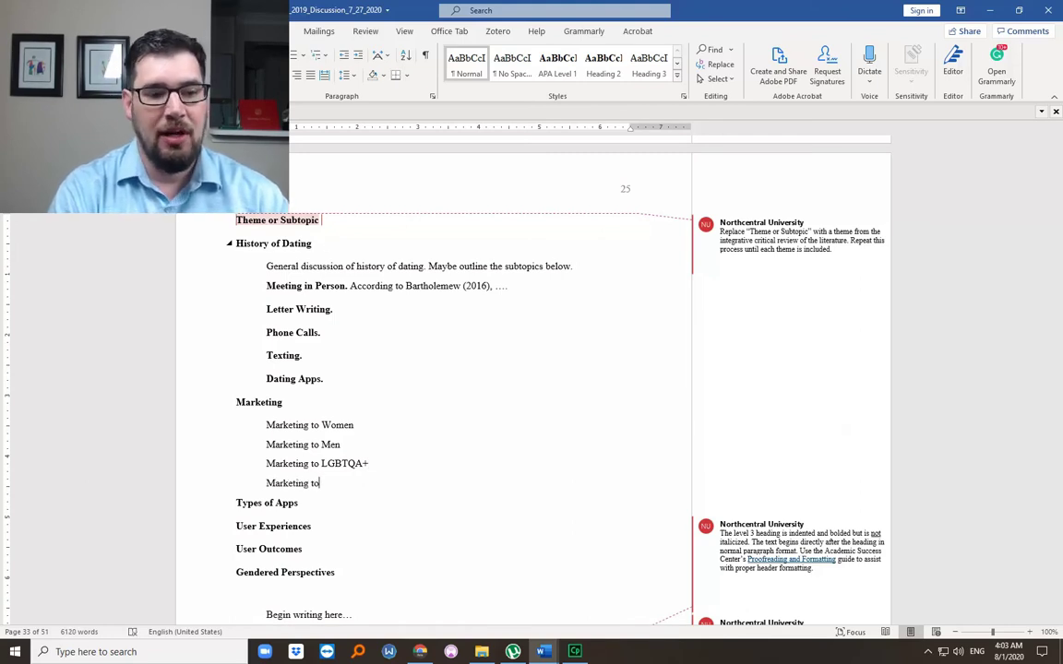
pyautogui.write(' Inter')
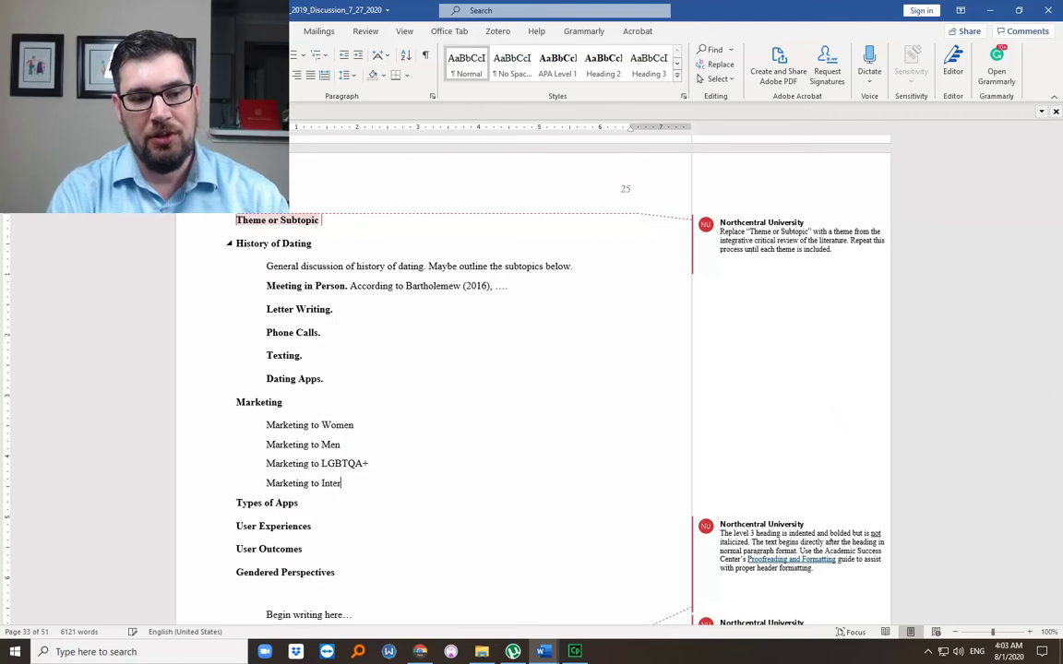
pyautogui.write('est Groups')
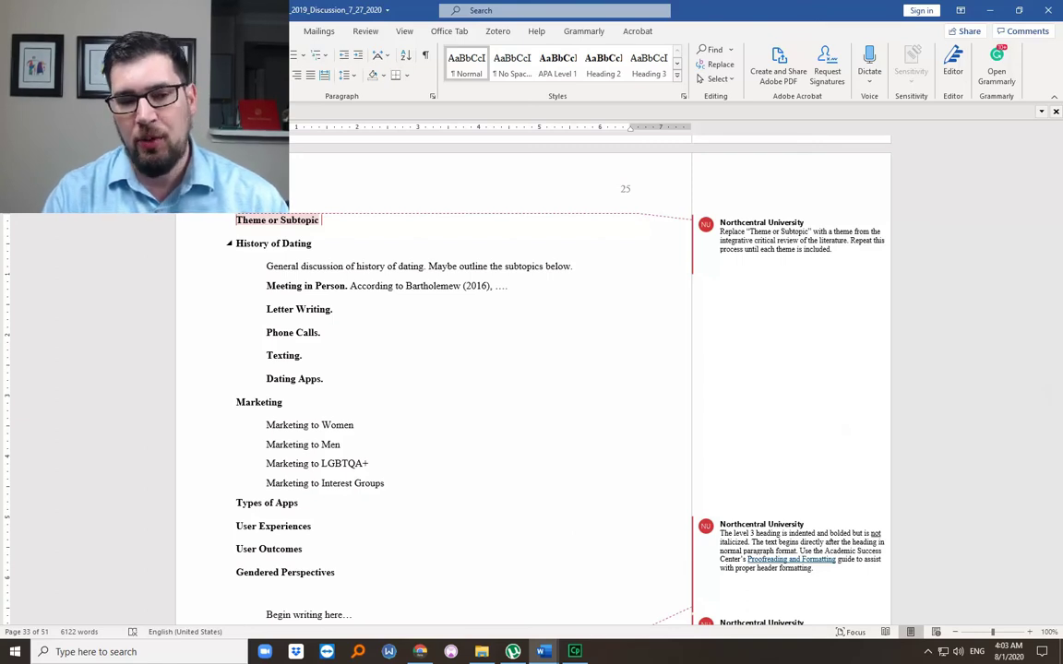
# Type 'Marketing to Ethnicities' on a new indented line below Marketing to Interest Groups
pyautogui.press('Return')
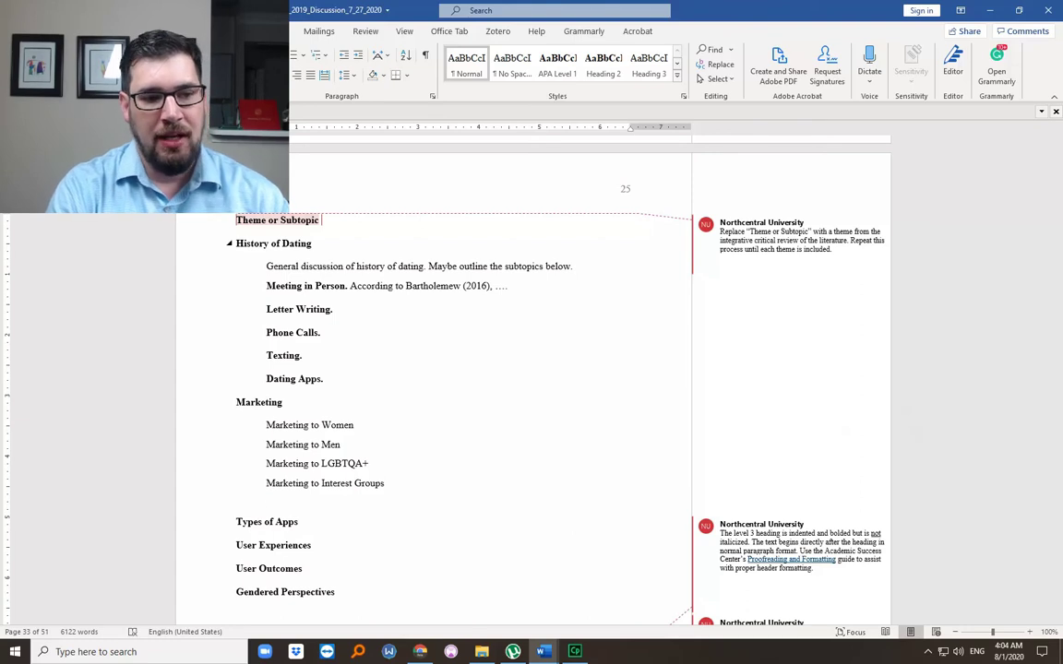
pyautogui.write('Market')
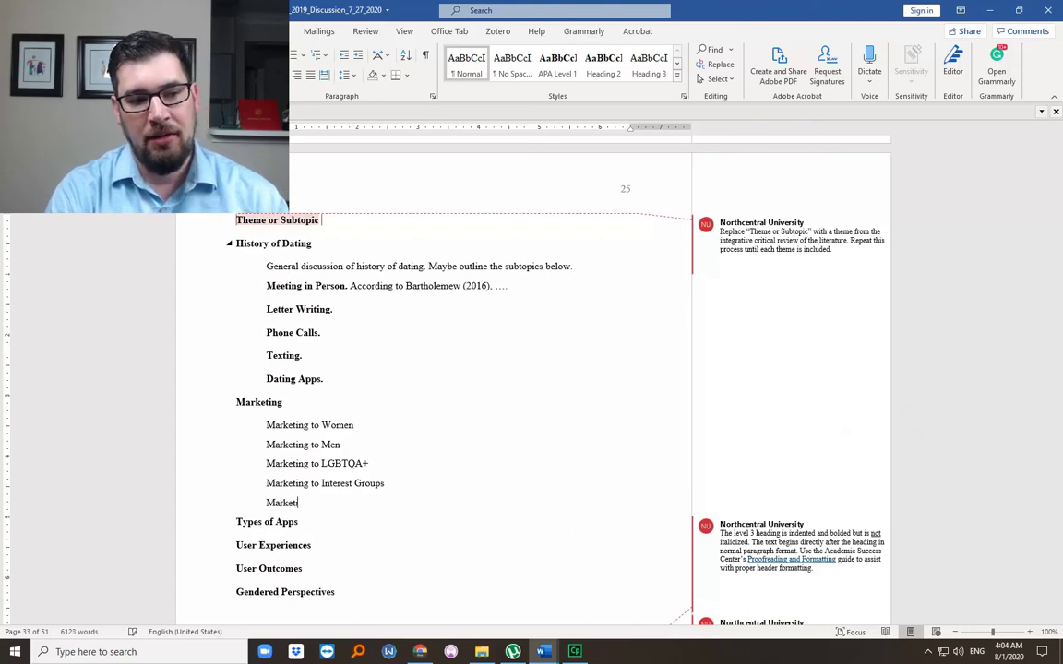
pyautogui.write('ing to')
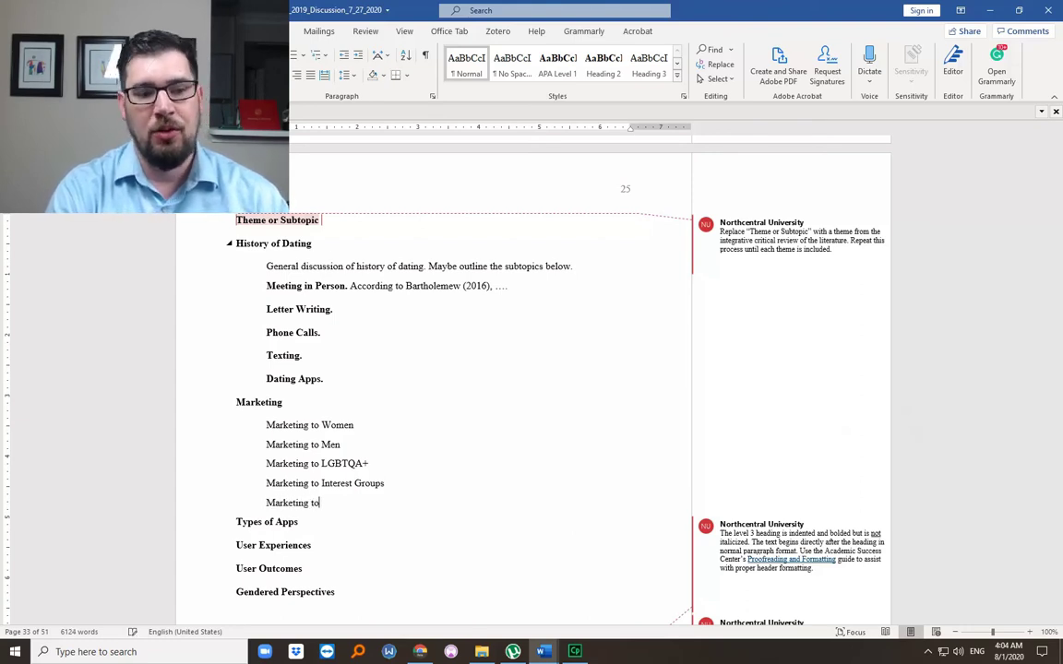
pyautogui.hotkey('shift', 'Home')
pyautogui.hotkey('shift', 'Up')
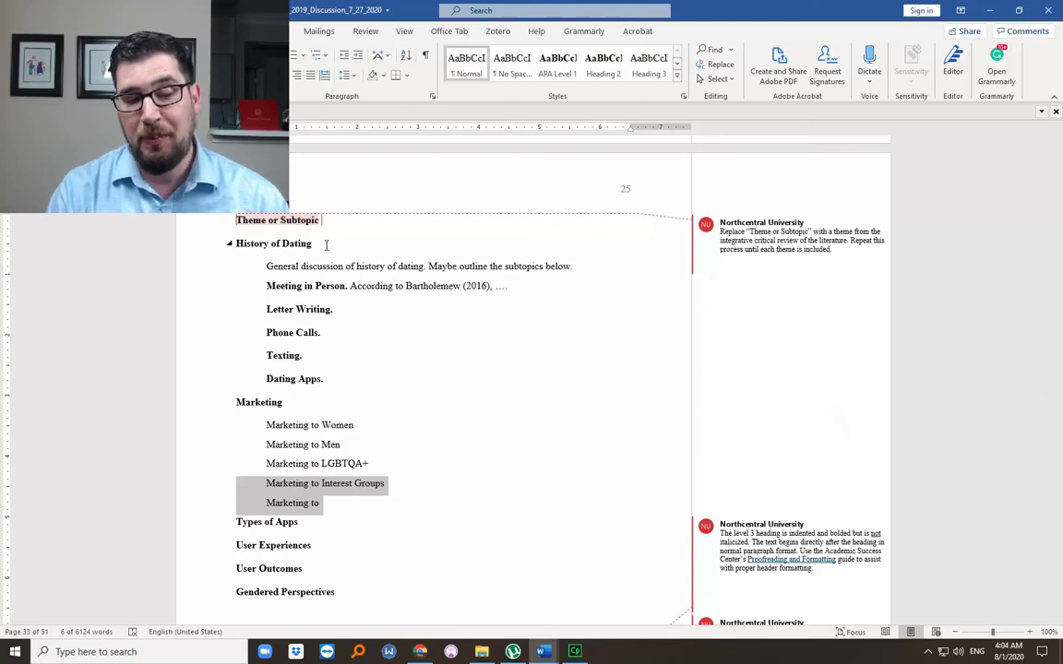
pyautogui.press('Right')
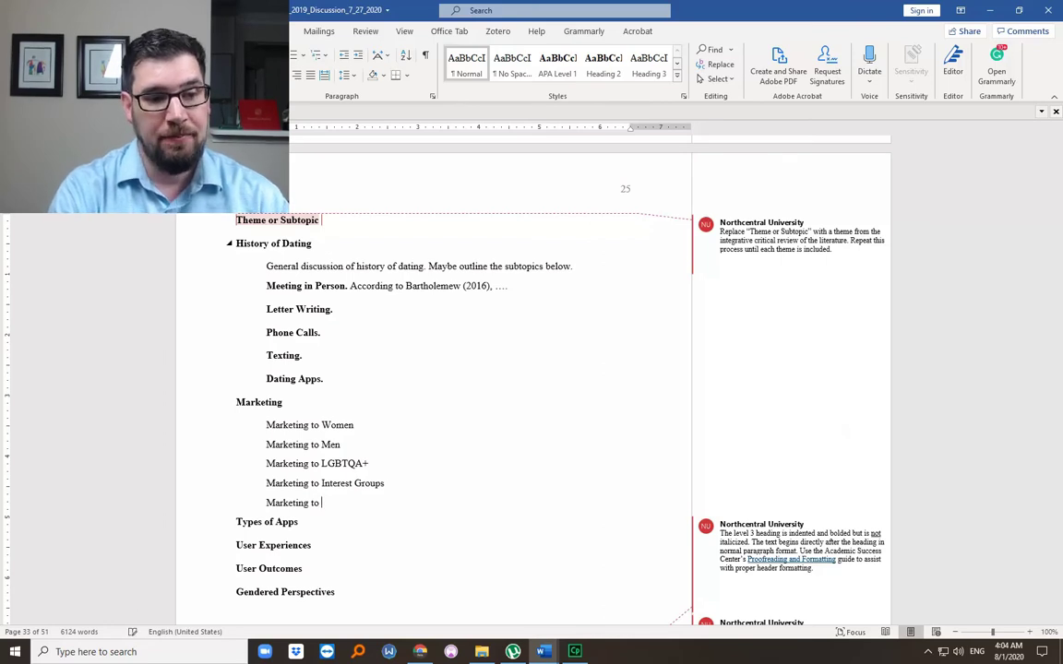
pyautogui.write('Ethnicities')
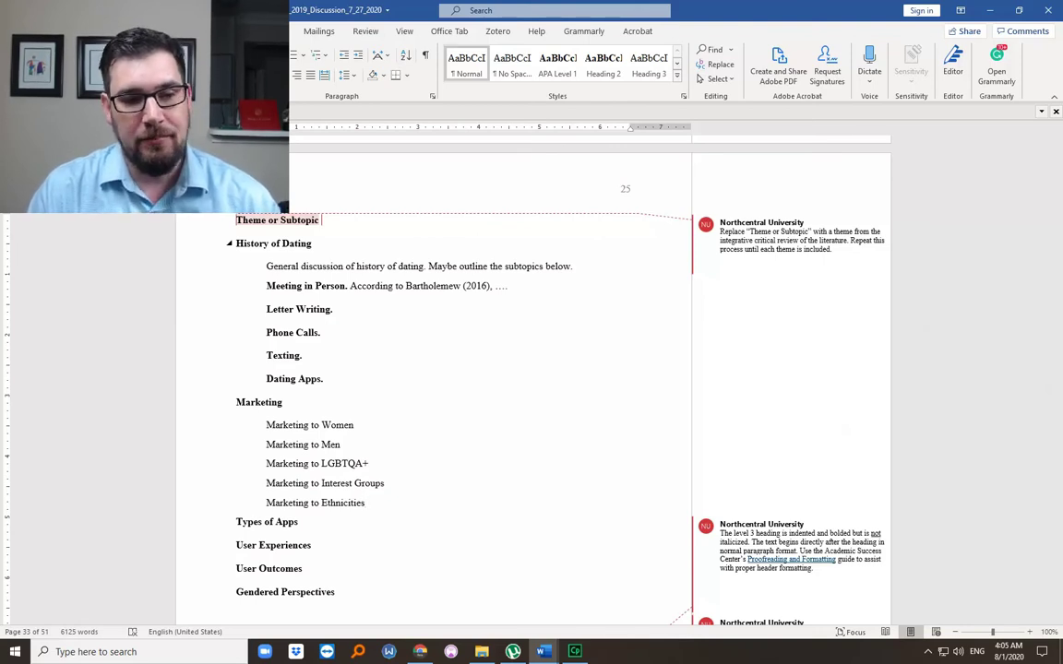
# Select the Marketing to Ethnicities and Interest Groups lines to check the list
pyautogui.hotkey('shift', 'Home')
pyautogui.hotkey('shift', 'Up')
pyautogui.hotkey('shift', 'Up')
pyautogui.hotkey('shift', 'Up')
pyautogui.press('Down')
pyautogui.press('Up')
pyautogui.press('End')
pyautogui.hotkey('shift', 'Home')
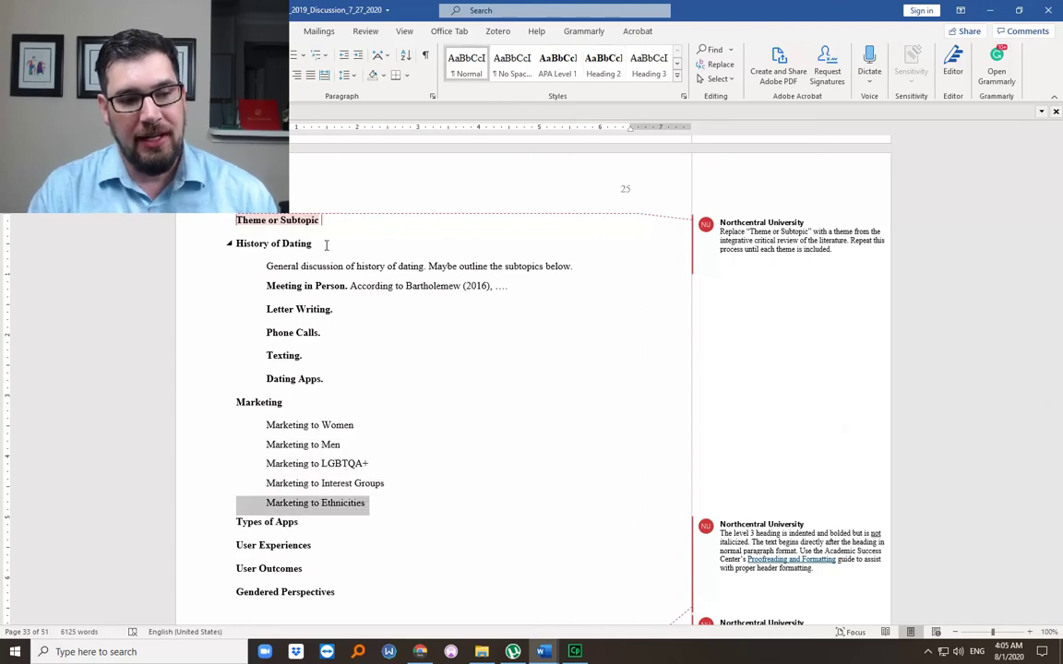
pyautogui.hotkey('shift', 'Up')
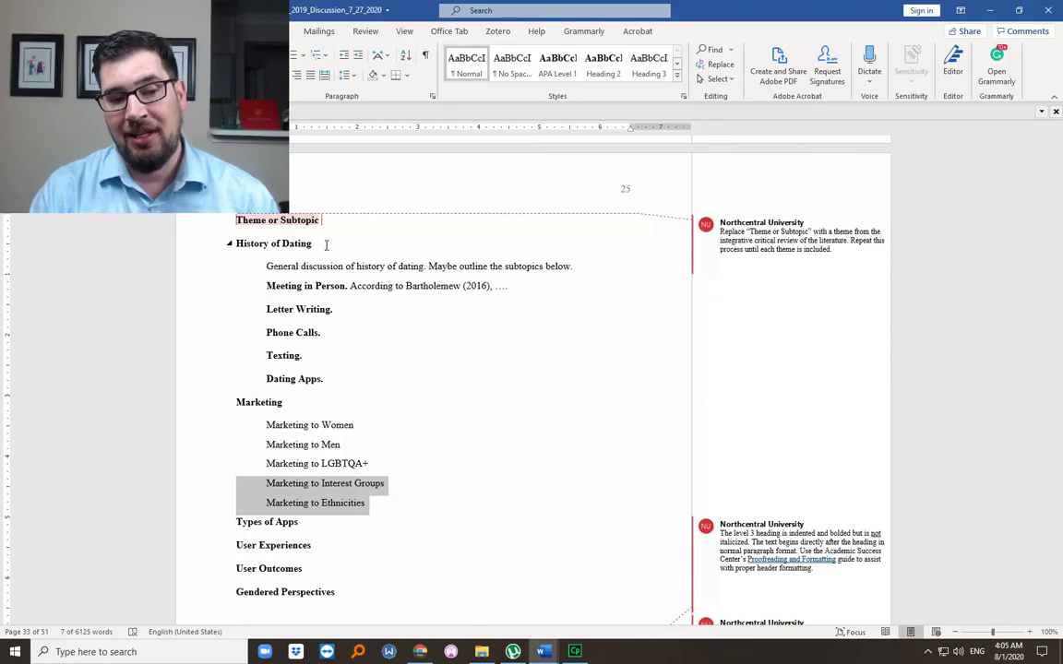
# Select the Marketing to Women, Men and LGBTQA+ lines in turn to review them
pyautogui.press('Up')
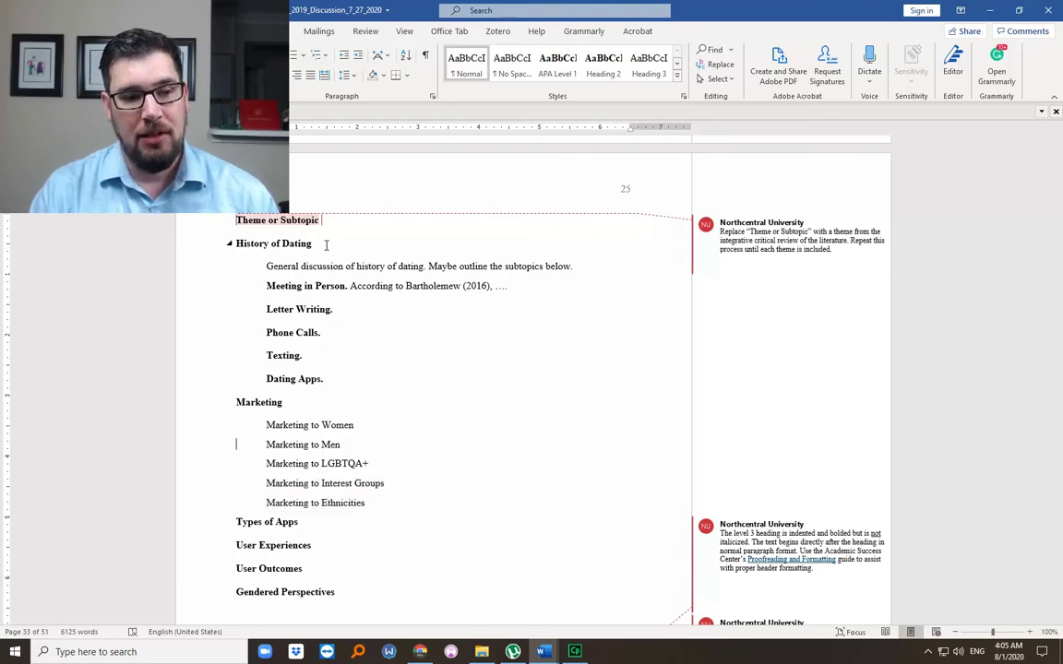
pyautogui.press('Up')
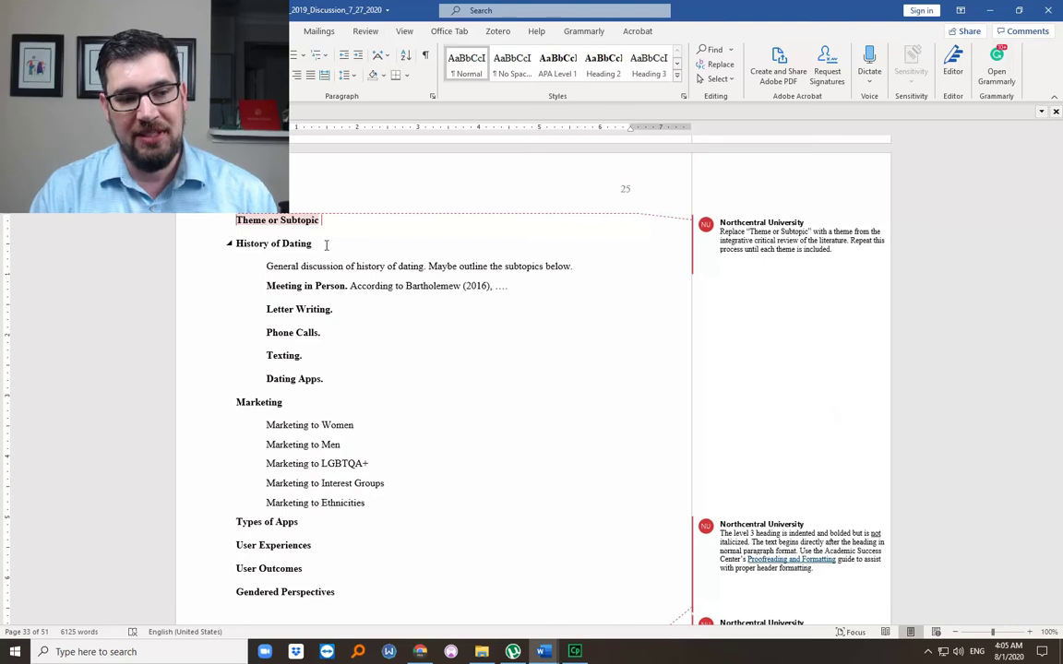
pyautogui.hotkey('shift', 'Down')
pyautogui.hotkey('shift', 'Down')
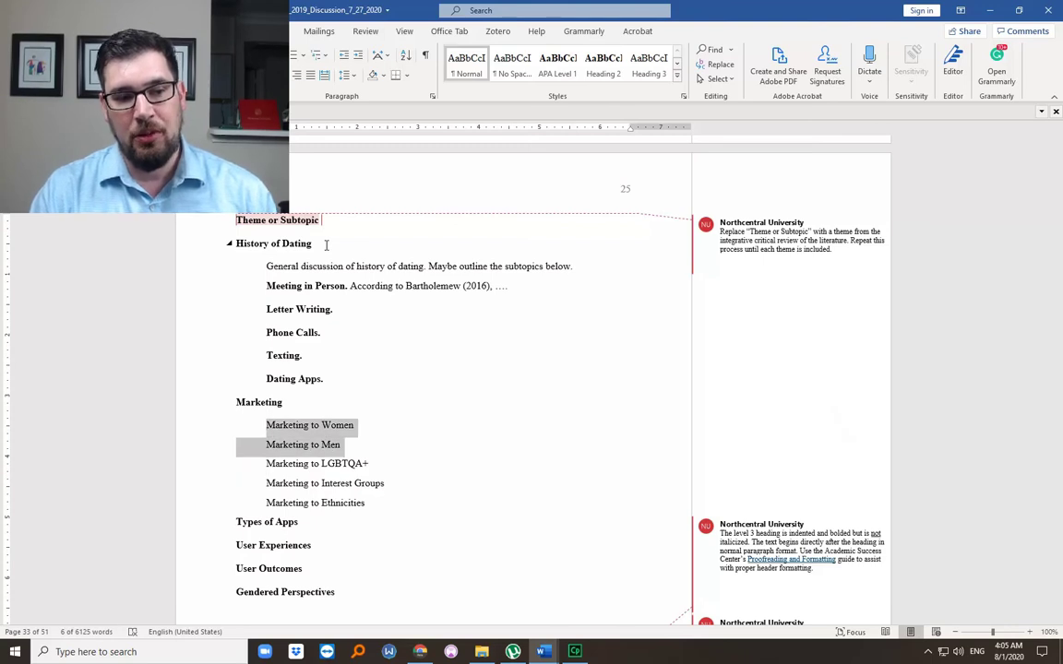
pyautogui.press('Right')
pyautogui.press('Right')
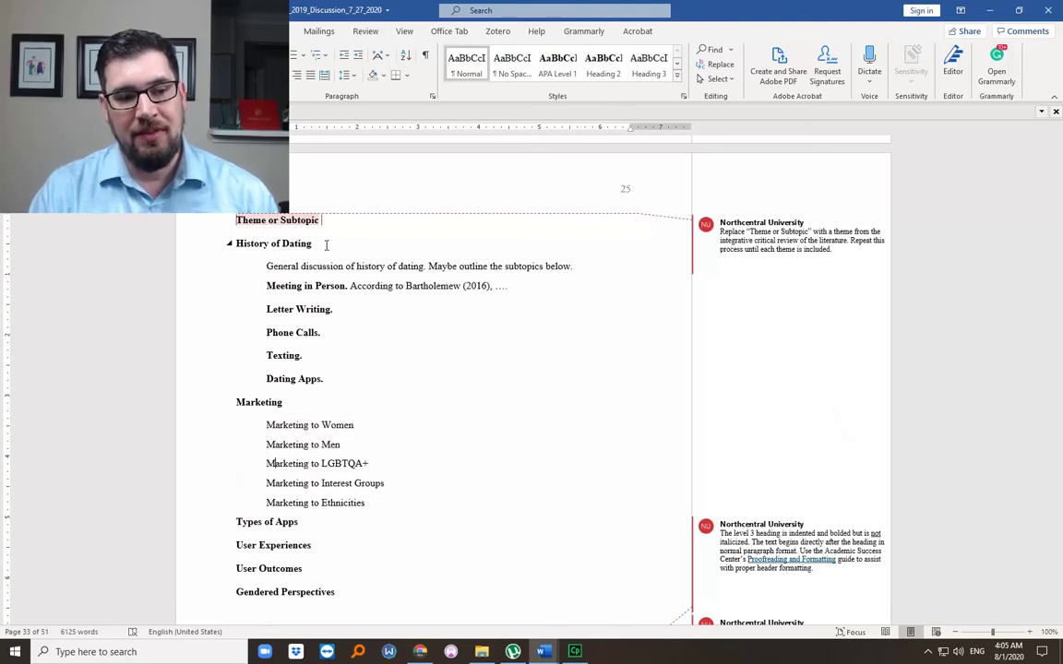
pyautogui.hotkey('shift', 'Down')
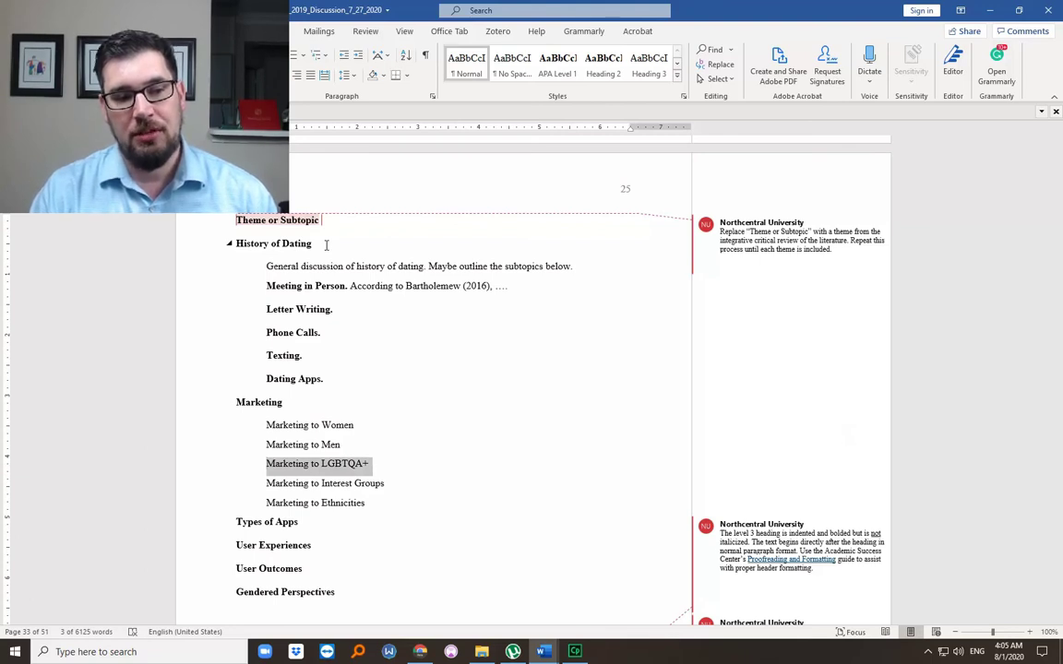
pyautogui.press('Up')
pyautogui.press('Up')
pyautogui.hotkey('shift', 'Down')
pyautogui.hotkey('shift', 'Down')
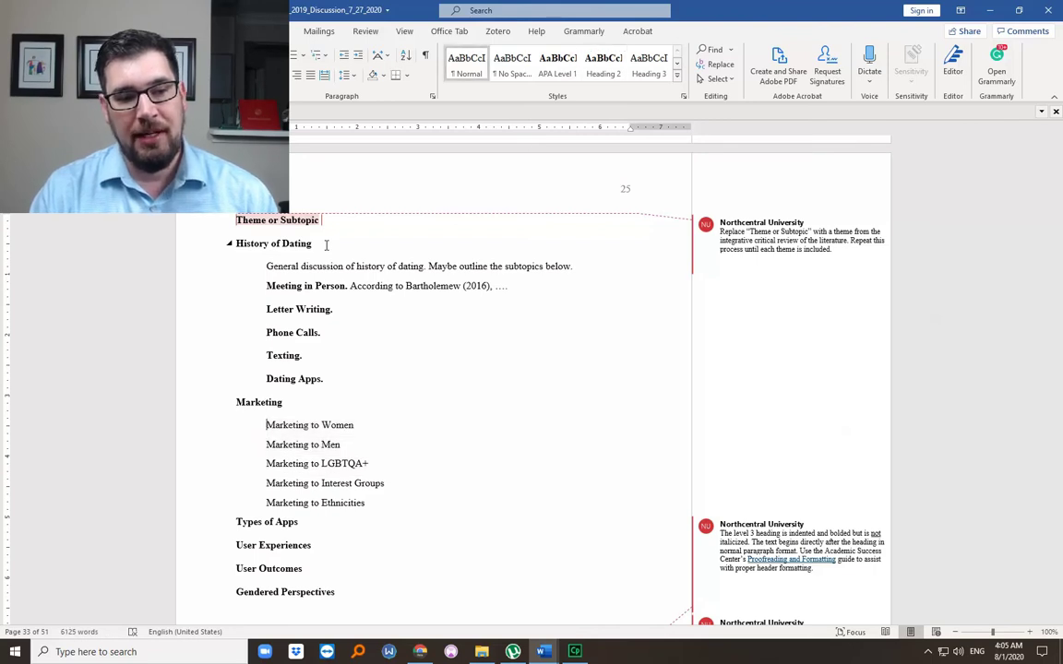
pyautogui.hotkey('shift', 'Down')
pyautogui.hotkey('shift', 'Up')
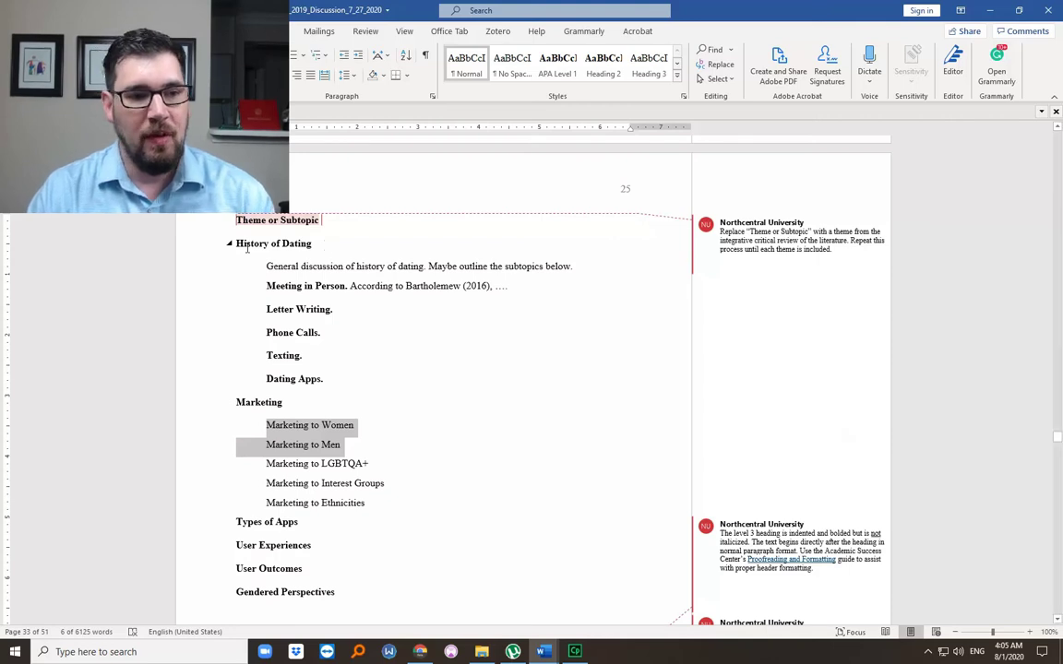
# Deselect the Marketing list and scroll to page 26's critical analysis checklist items
pyautogui.click(345, 265)
pyautogui.scroll(-1, 369, 296)
pyautogui.scroll(-9, 369, 295)
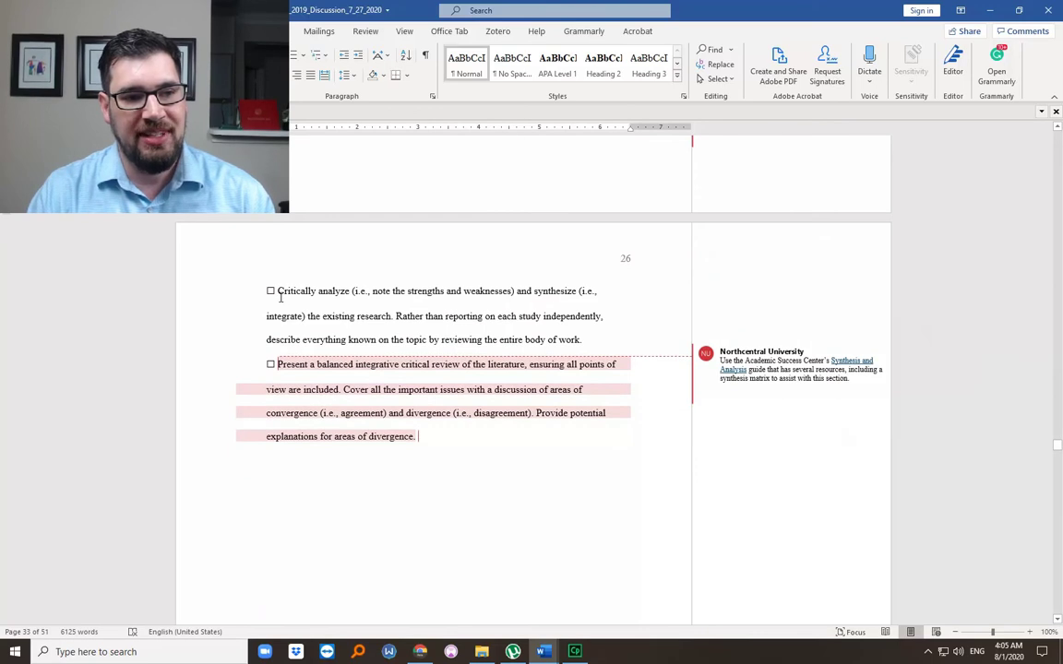
pyautogui.scroll(-3, 380, 446)
pyautogui.scroll(3, 380, 446)
pyautogui.scroll(1, 379, 447)
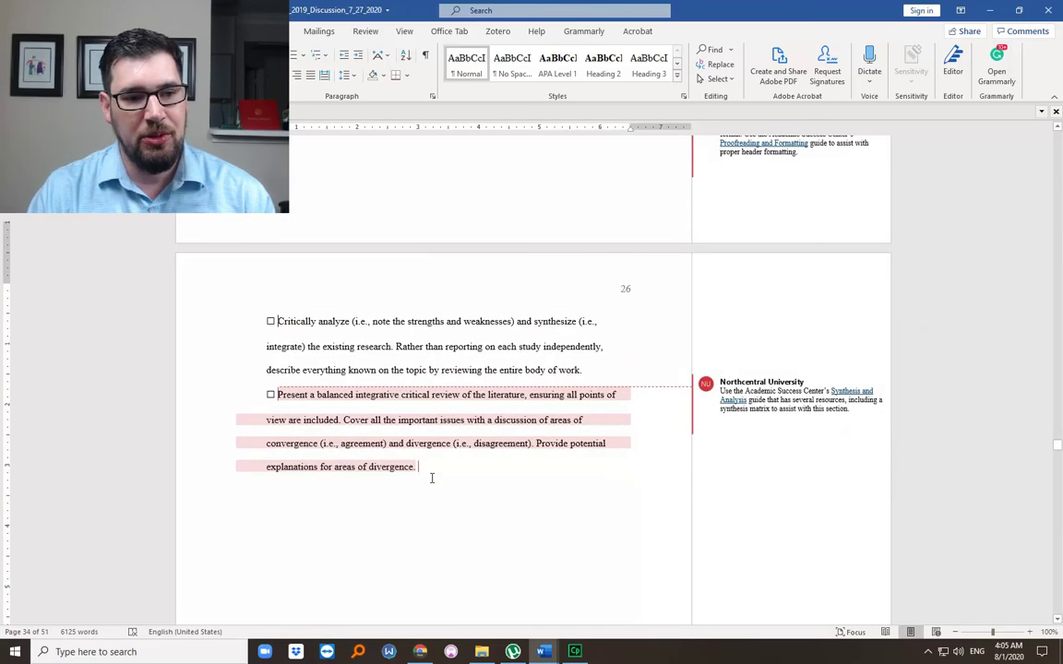
# Highlight two checklist items, clear the selection, and scroll back through the checklist
pyautogui.moveTo(432, 465); pyautogui.dragTo(277, 321)
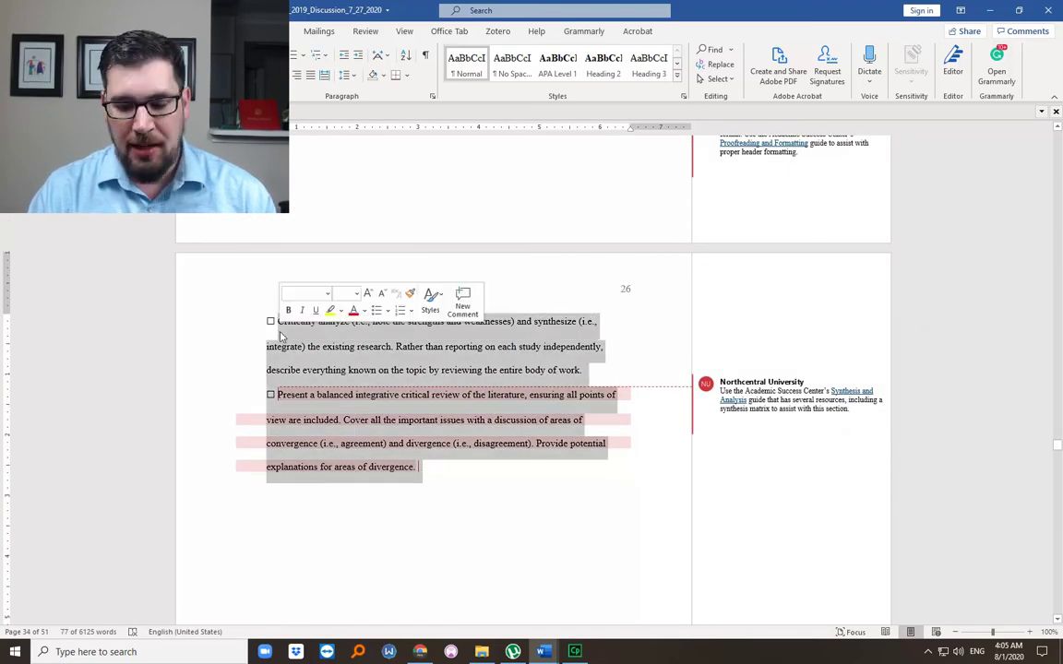
pyautogui.scroll(12, 280, 332)
pyautogui.click(281, 332)
pyautogui.scroll(20, 281, 333)
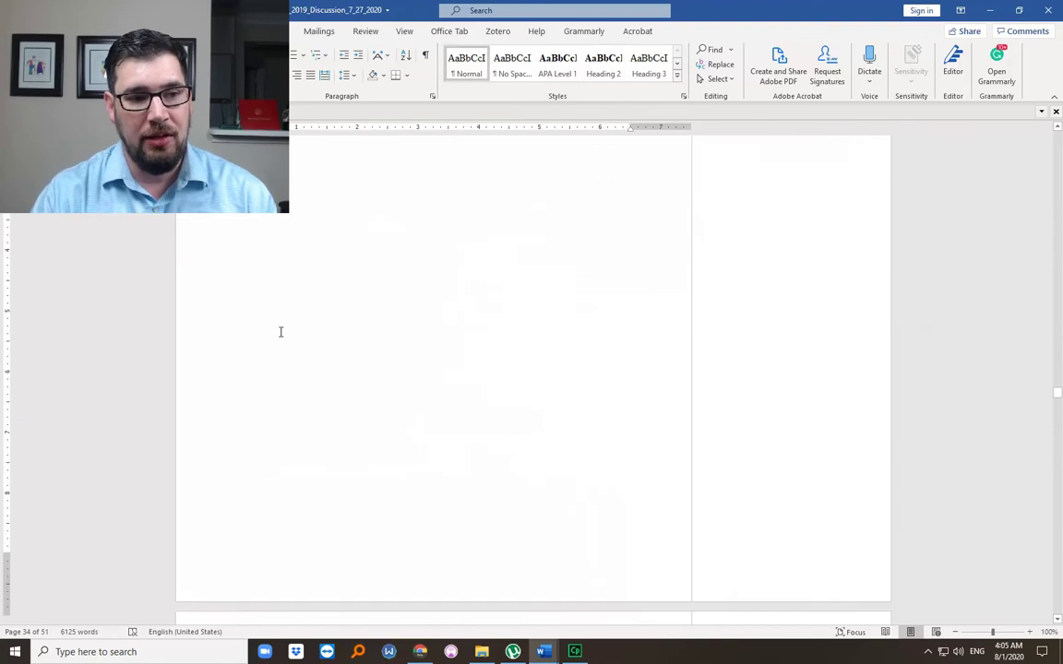
pyautogui.scroll(8, 279, 332)
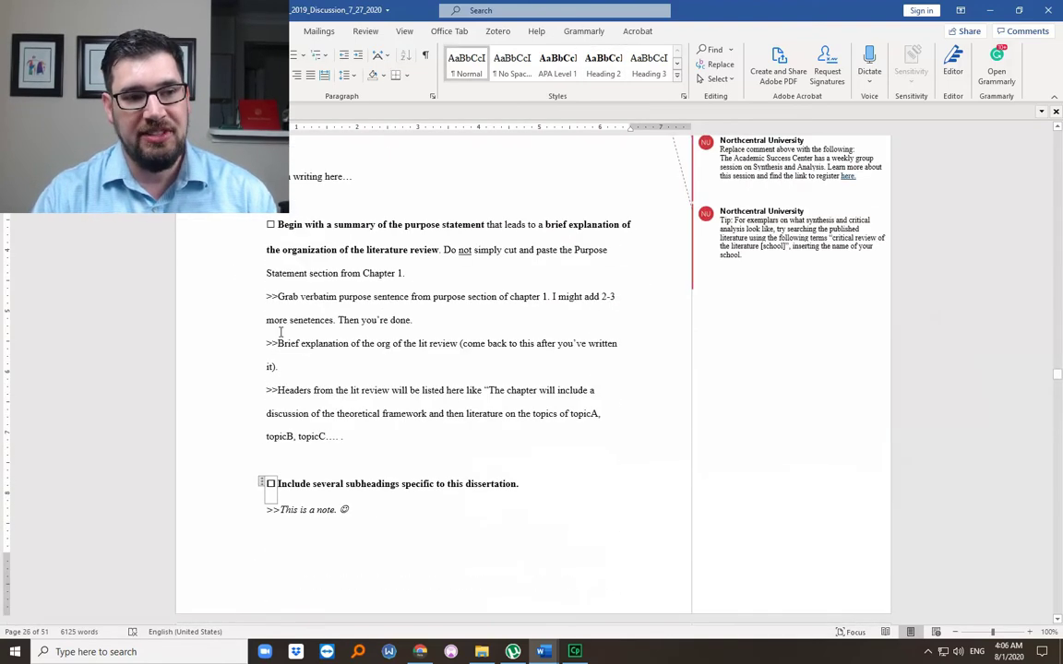
pyautogui.scroll(2, 387, 352)
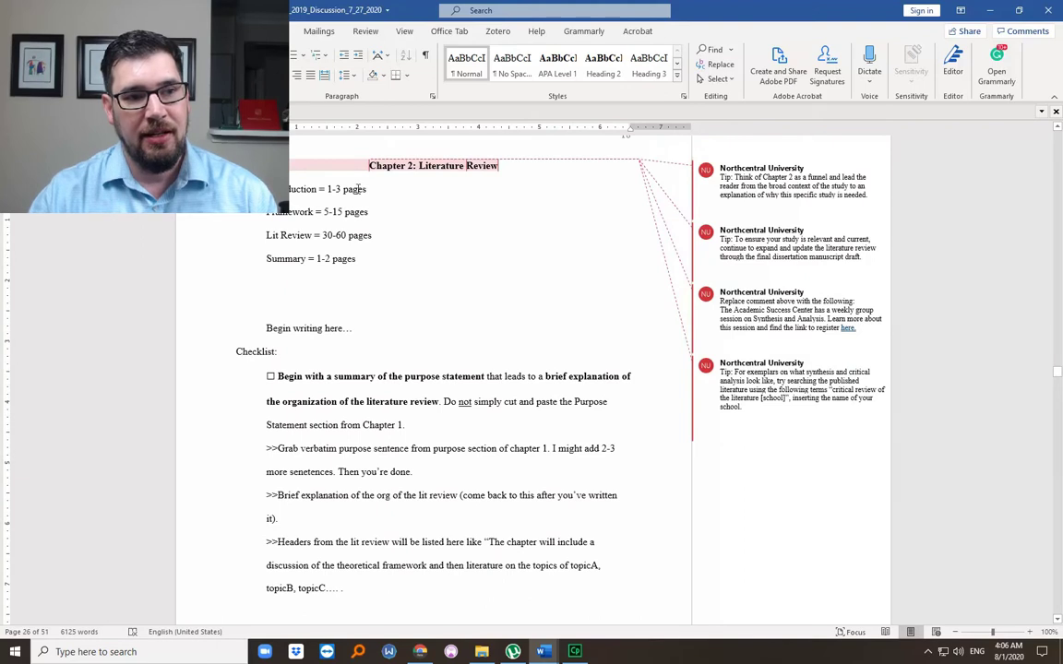
pyautogui.scroll(-1, 375, 369)
pyautogui.scroll(-1, 375, 369)
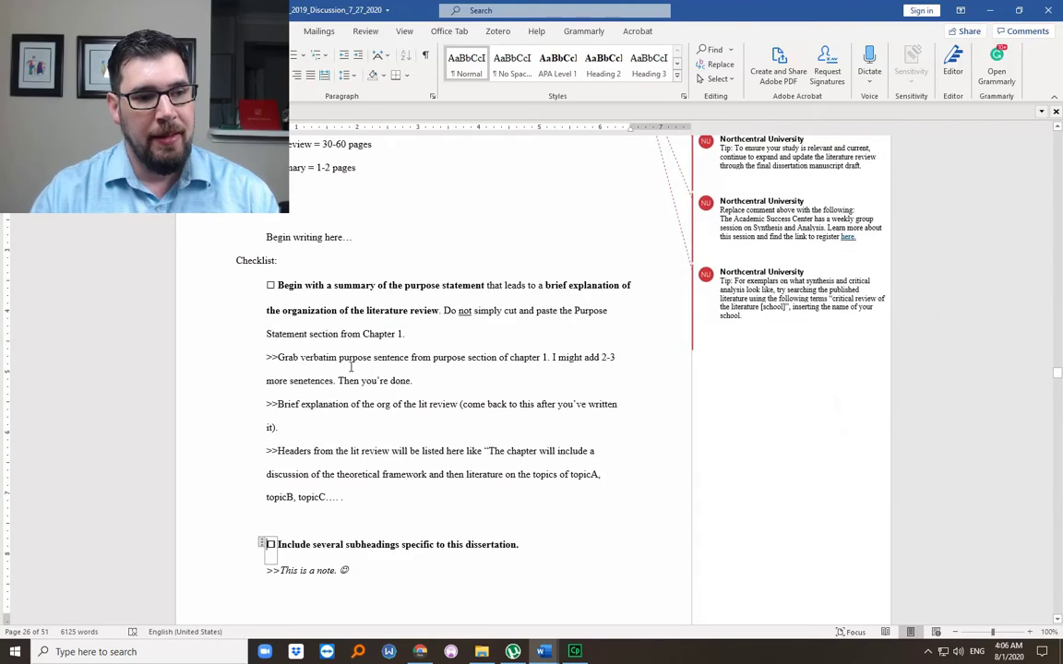
pyautogui.scroll(-2, 328, 277)
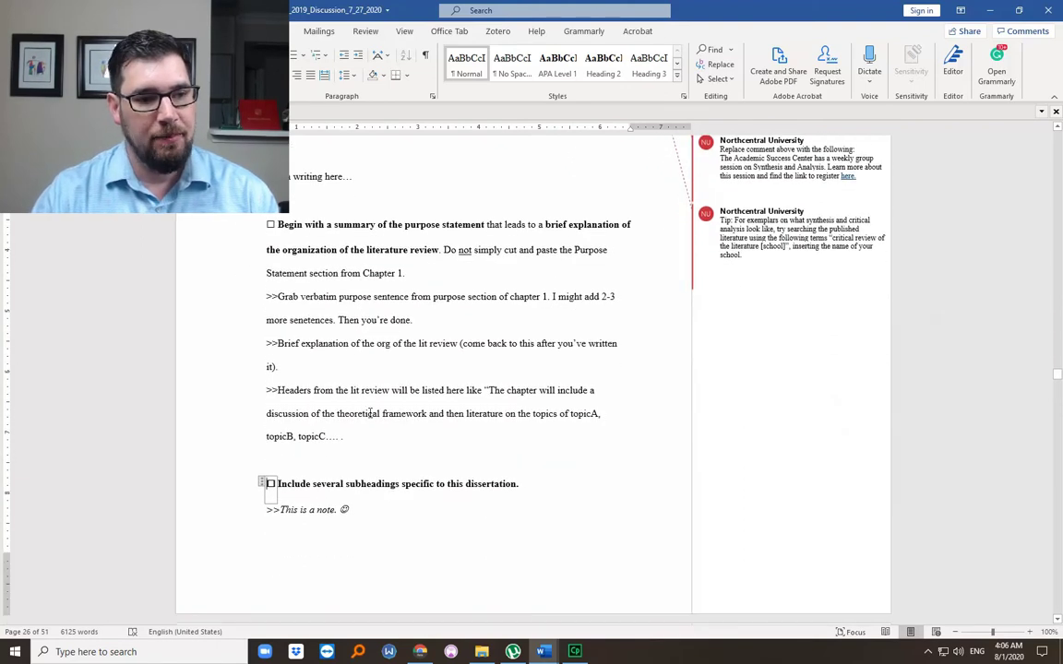
pyautogui.scroll(-2, 343, 398)
# Highlight the checklist item about subheadings
pyautogui.moveTo(274, 423); pyautogui.dragTo(505, 427)
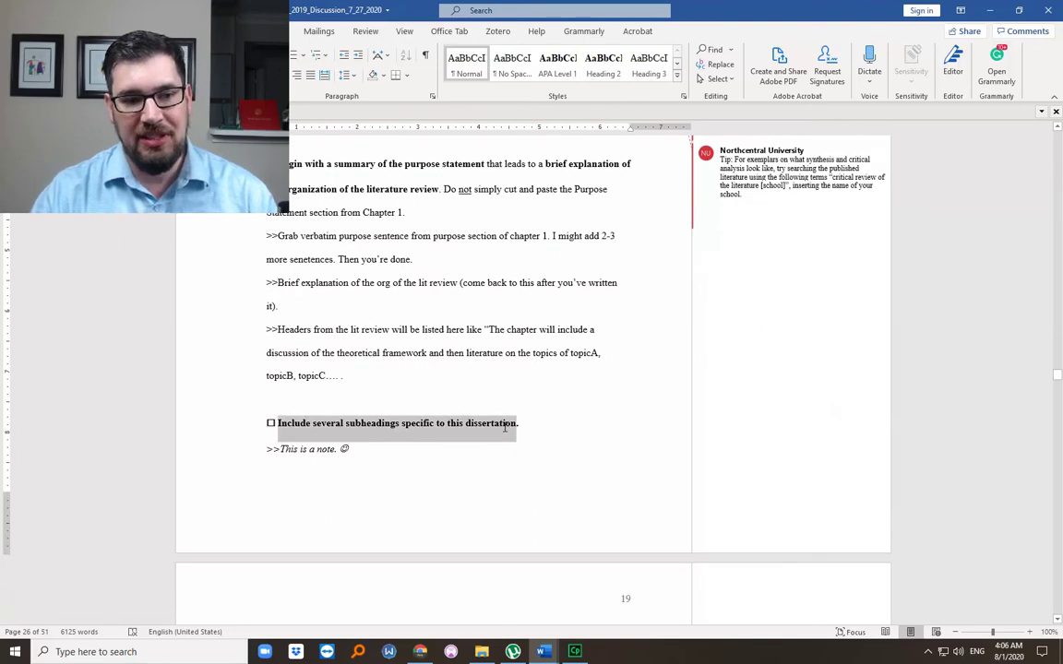
pyautogui.scroll(-1, 409, 471)
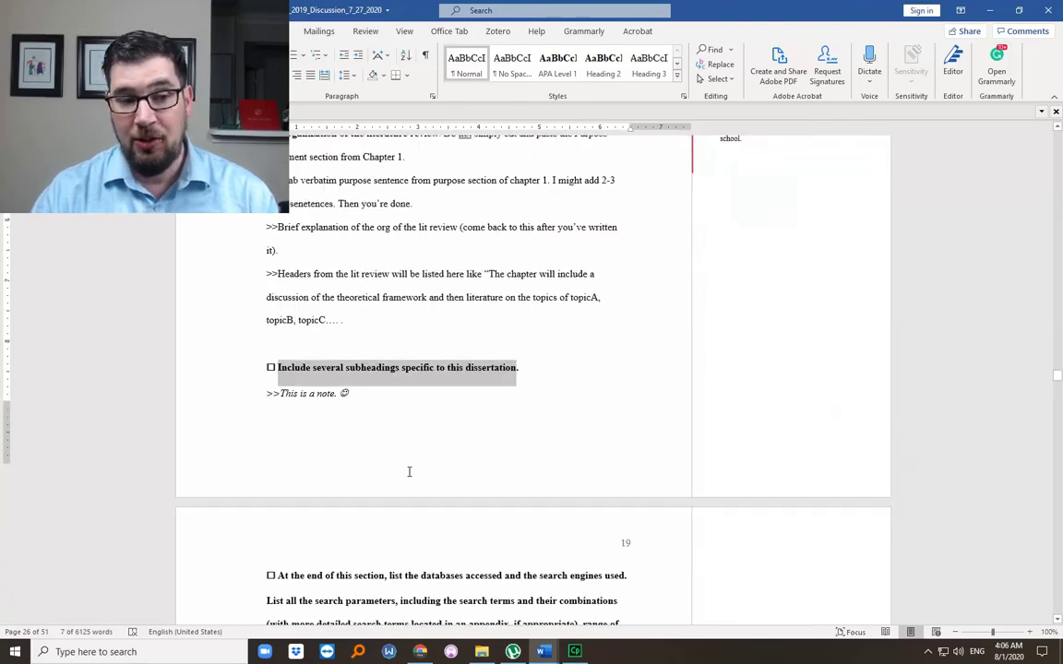
pyautogui.scroll(-7, 409, 471)
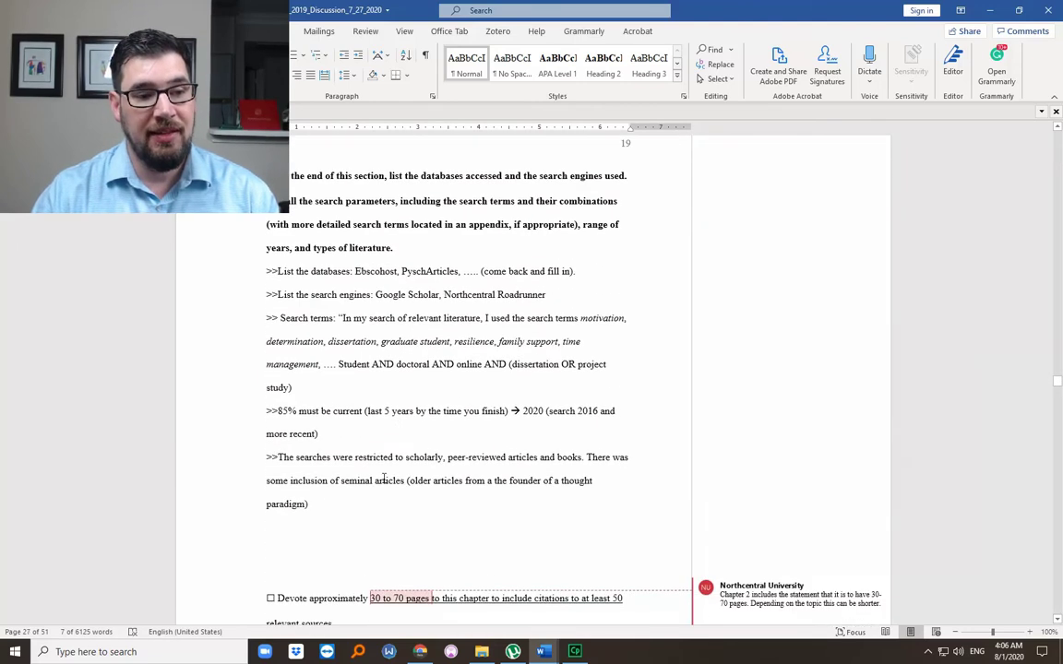
pyautogui.scroll(-3, 374, 479)
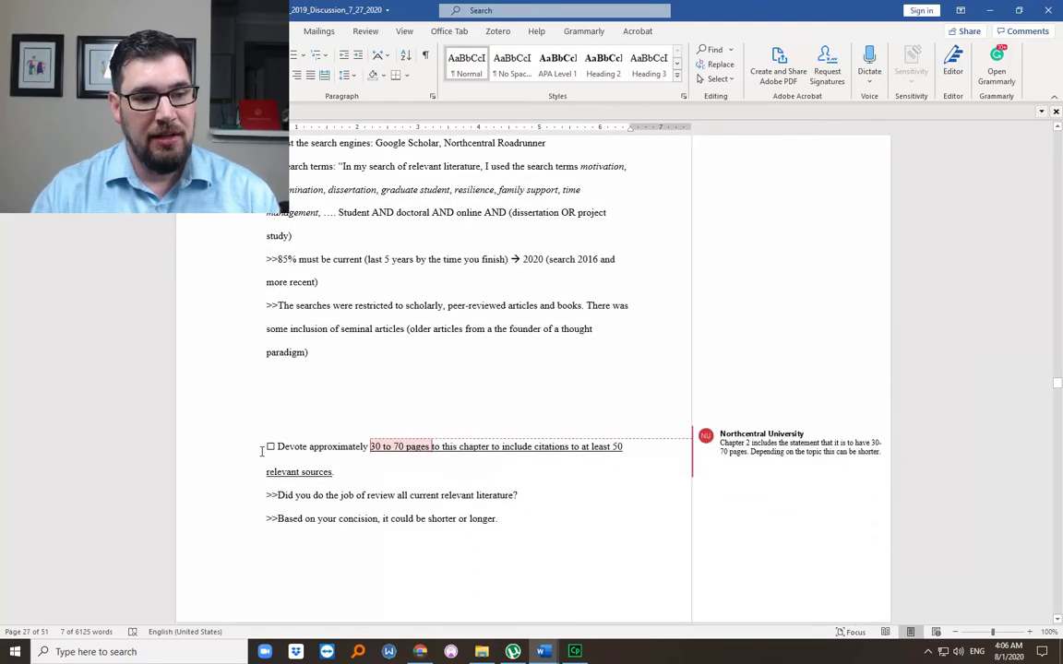
# Highlight the item on devoting 30 to 70 pages with at least 50 sources, then clear it
pyautogui.moveTo(275, 448); pyautogui.dragTo(618, 452)
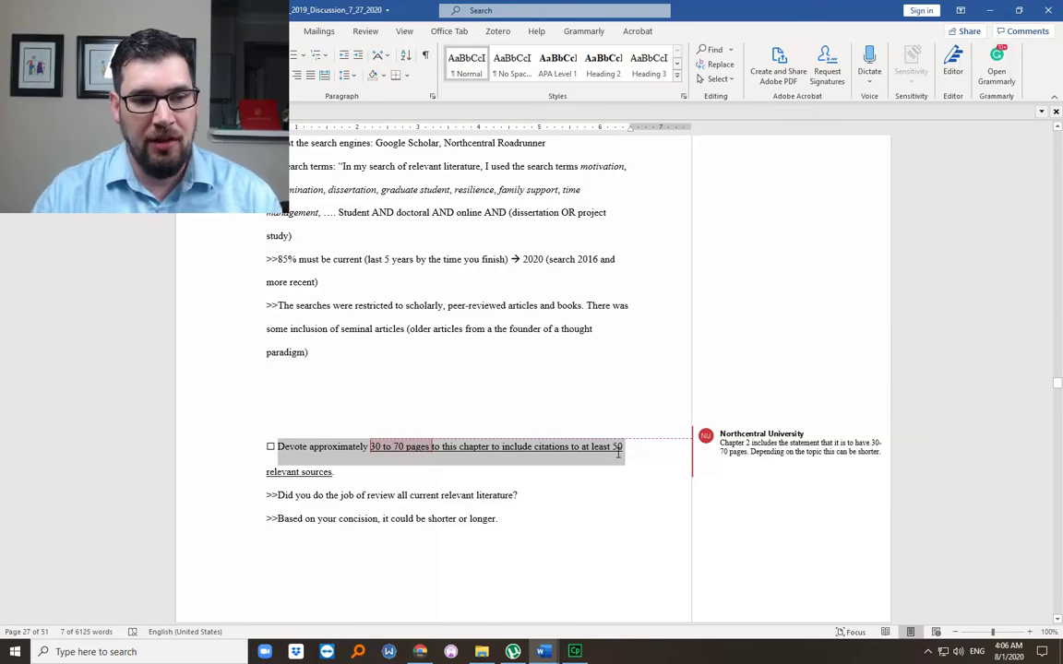
pyautogui.moveTo(618, 452); pyautogui.dragTo(610, 470)
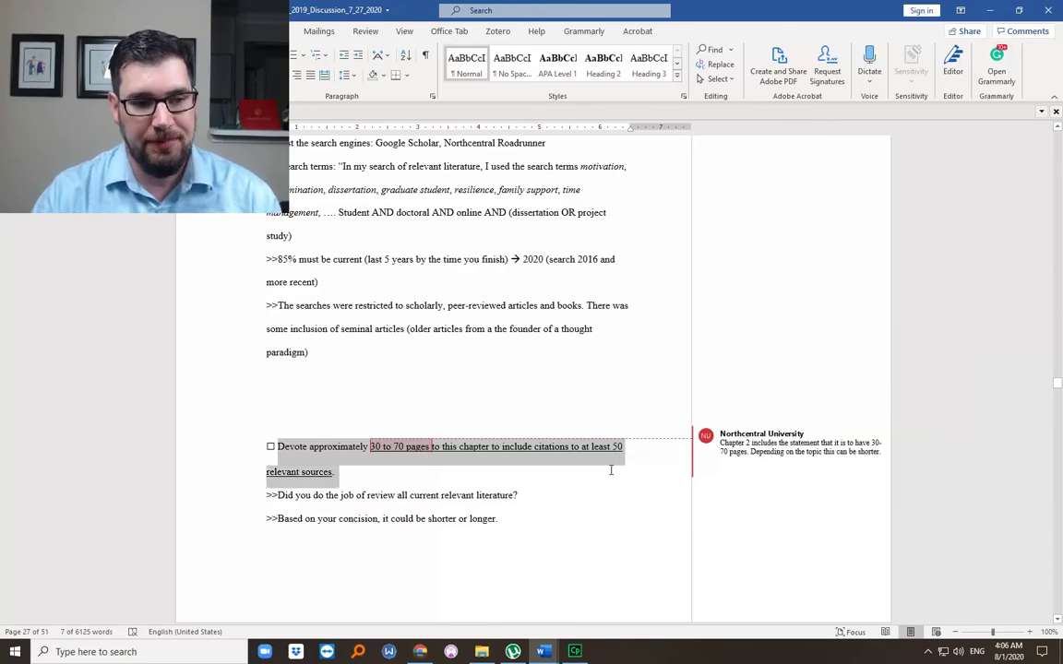
pyautogui.click(518, 479)
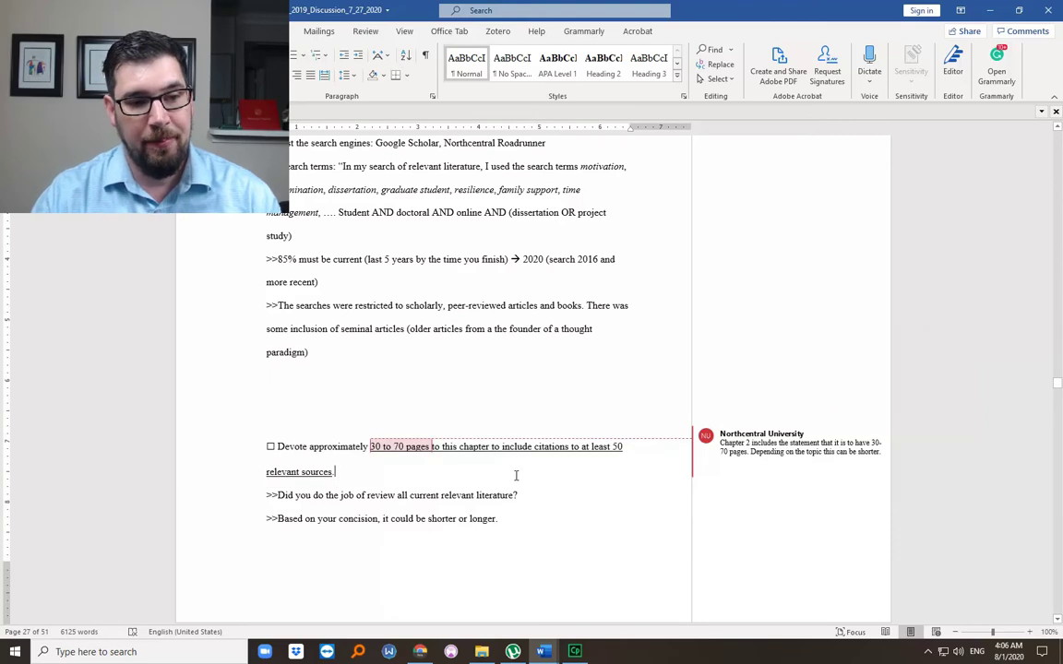
pyautogui.scroll(-1, 519, 476)
pyautogui.scroll(-1, 493, 489)
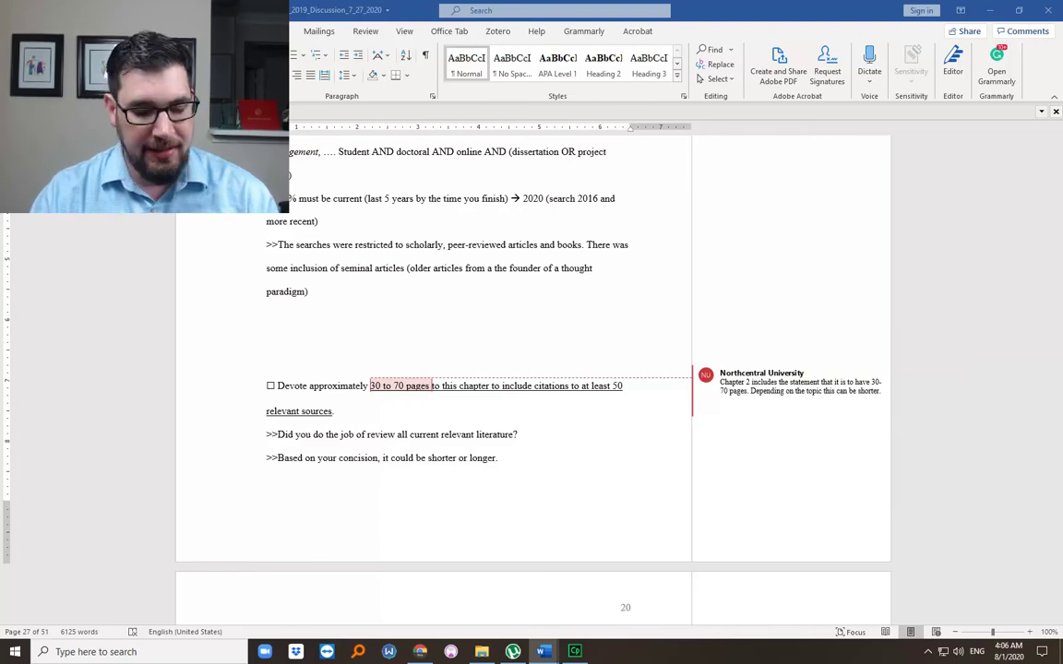
pyautogui.scroll(-4, 398, 369)
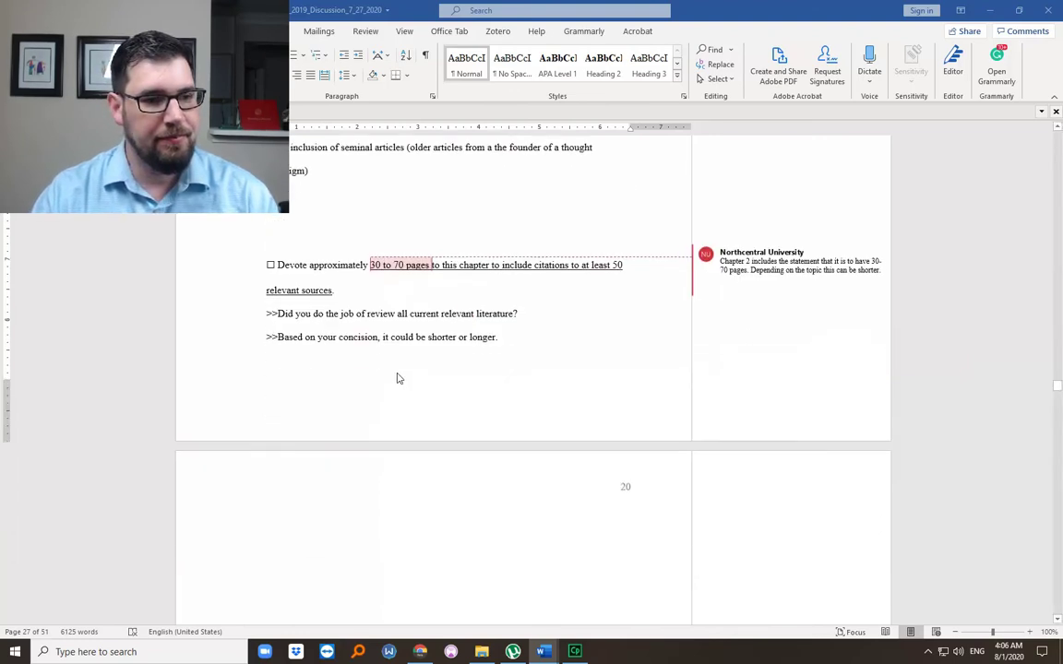
pyautogui.scroll(-1, 397, 377)
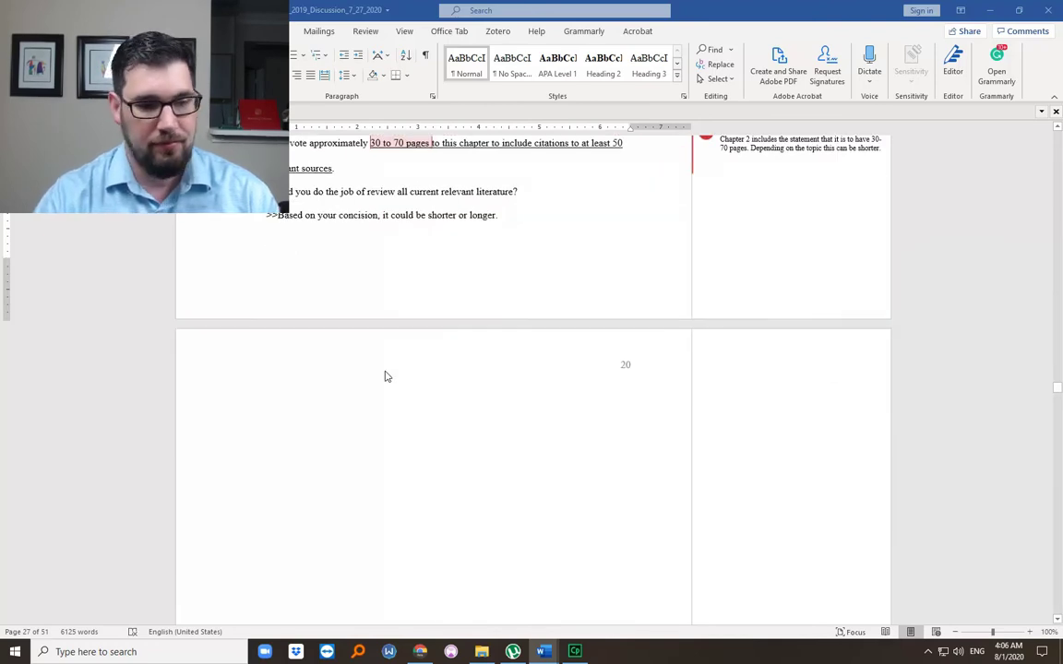
# Page through the chapter back to the divergence item on page 26
pyautogui.press('pagedown')
pyautogui.press('pagedown')
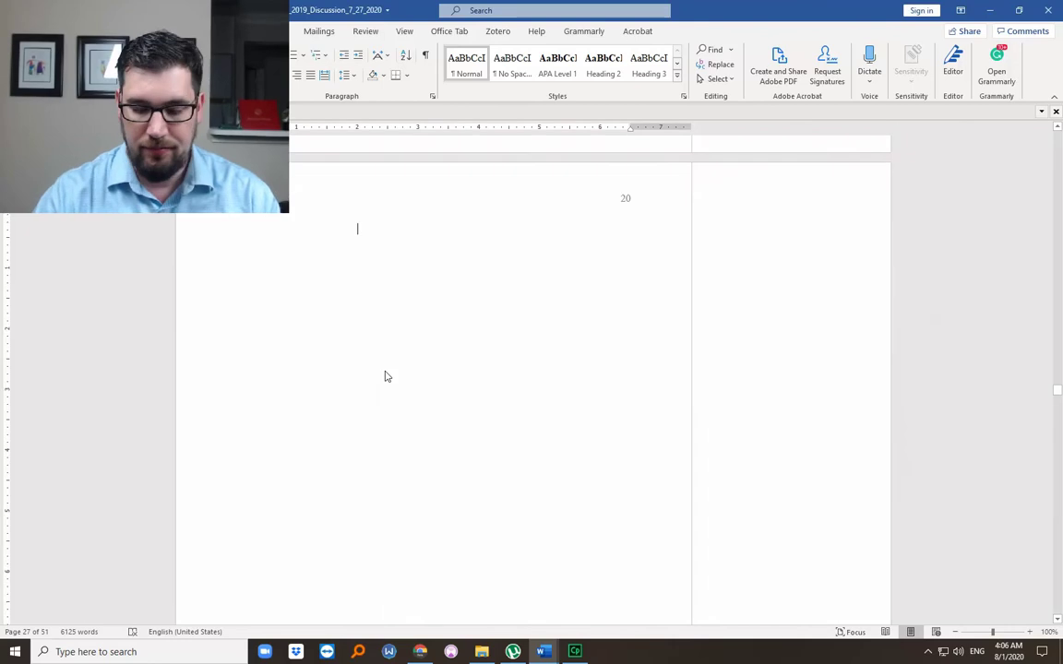
pyautogui.press('pagedown')
pyautogui.press('pagedown')
pyautogui.press('pagedown')
pyautogui.press('pagedown')
pyautogui.press('pagedown')
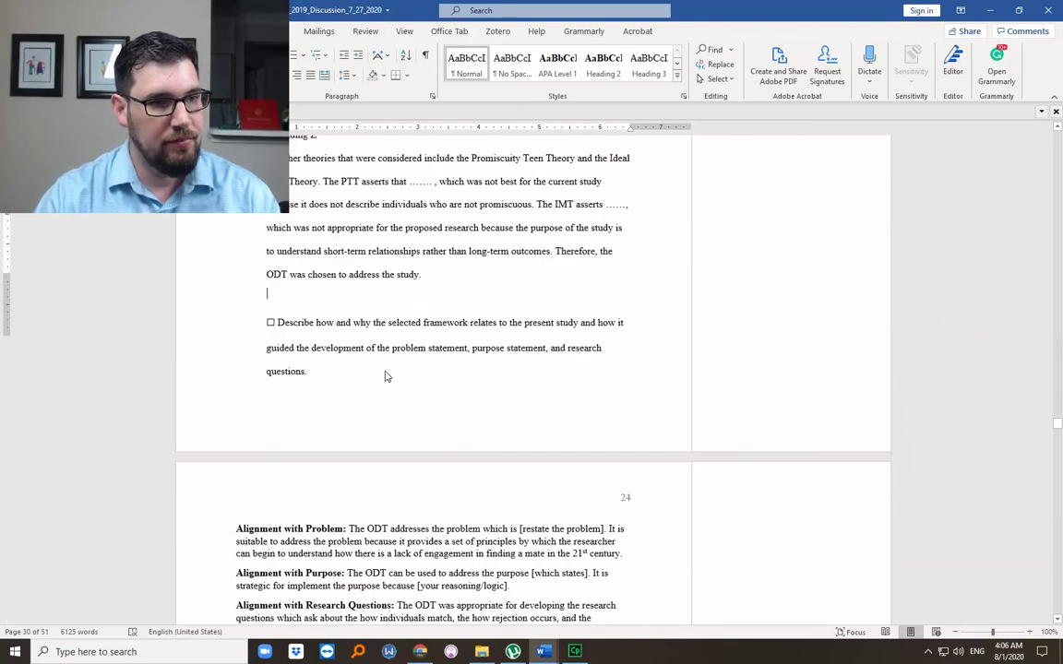
pyautogui.press('pagedown')
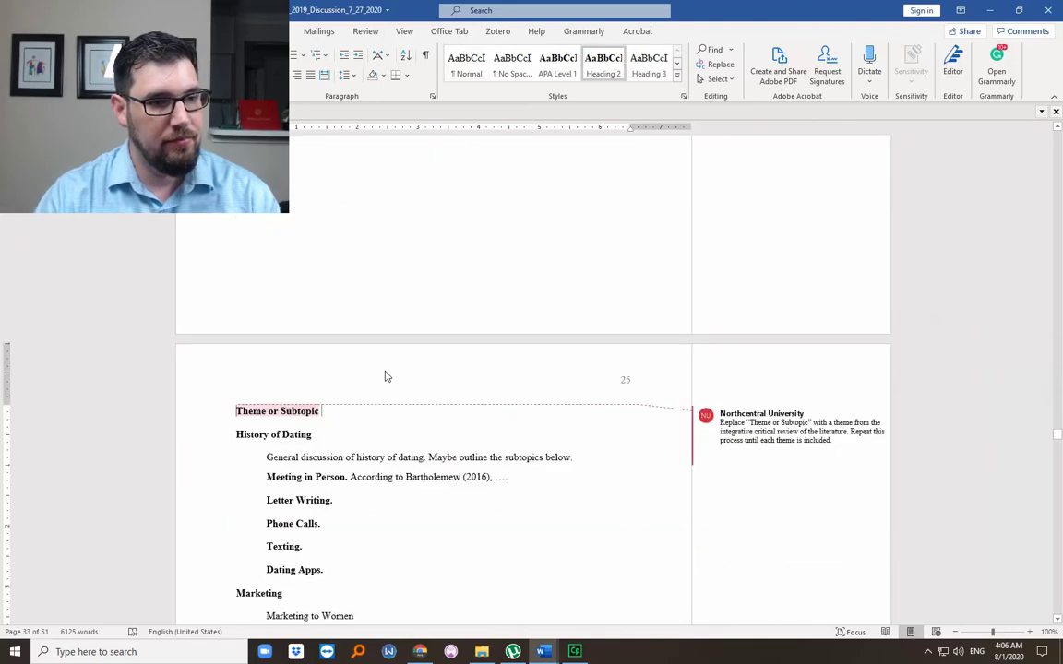
pyautogui.press('pagedown')
pyautogui.press('pagedown')
pyautogui.press('pagedown')
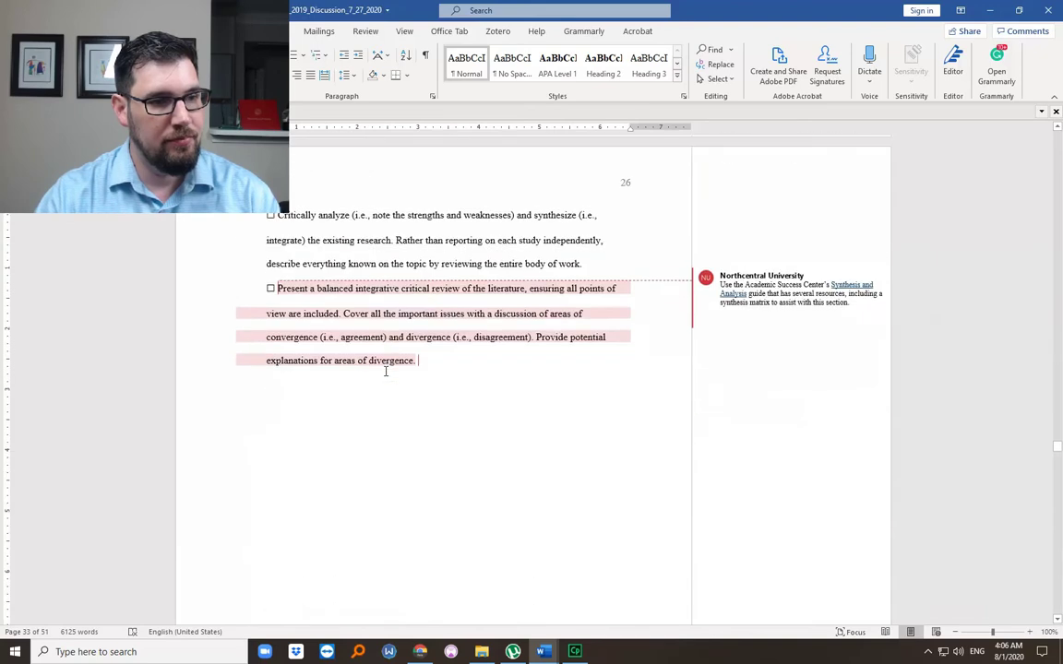
pyautogui.press('pageup')
pyautogui.scroll(-3, 409, 373)
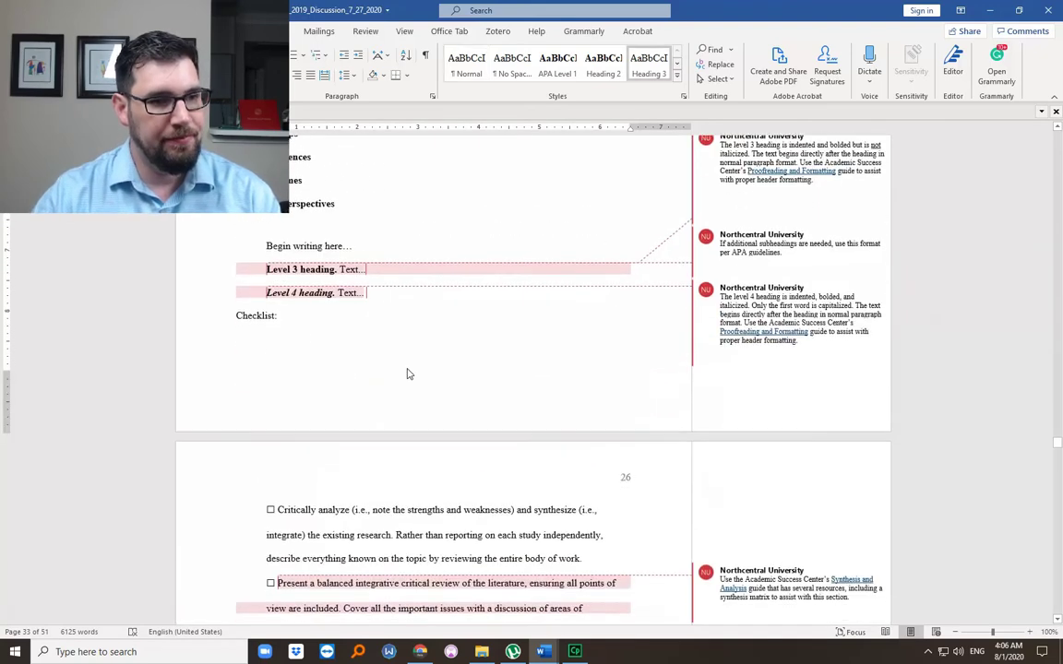
pyautogui.scroll(-3, 408, 373)
# Paste the 'what do we know about X?' sentence below 'divergence.' and delete the blank page
pyautogui.click(326, 517)
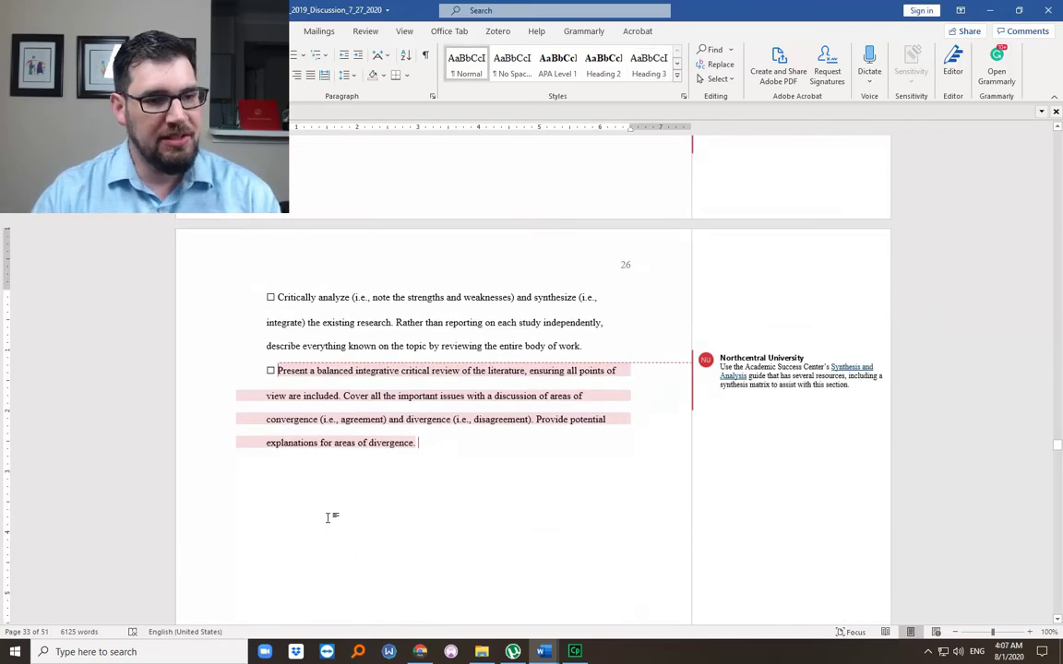
pyautogui.scroll(1, 343, 503)
pyautogui.write('Determine the current state of knowledge about a particular topic – As of today, what do we know about X?')
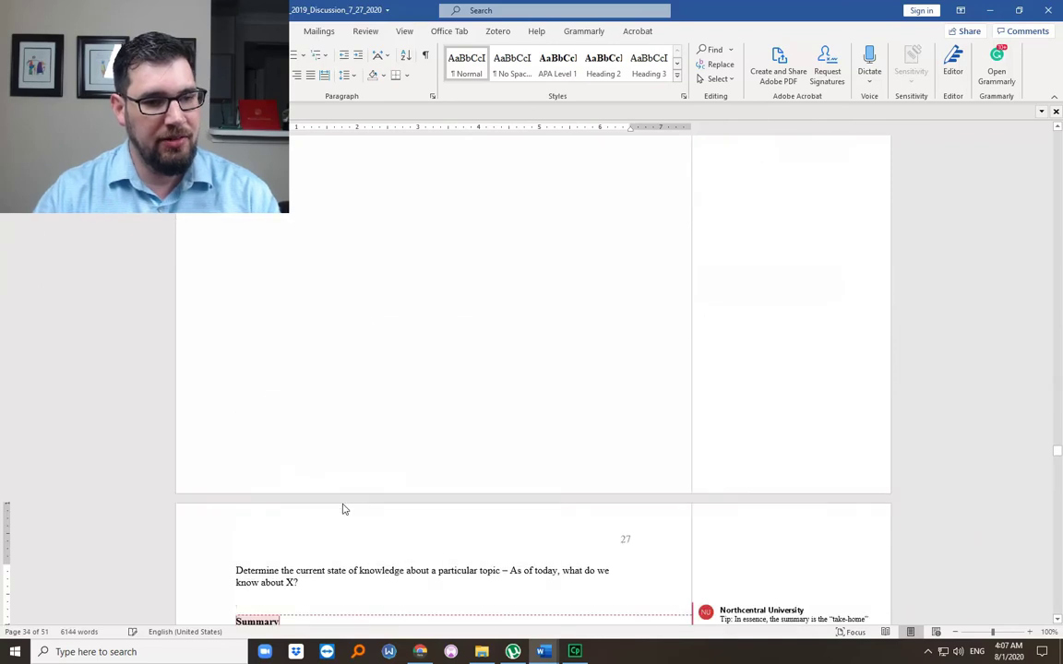
pyautogui.scroll(2, 346, 397)
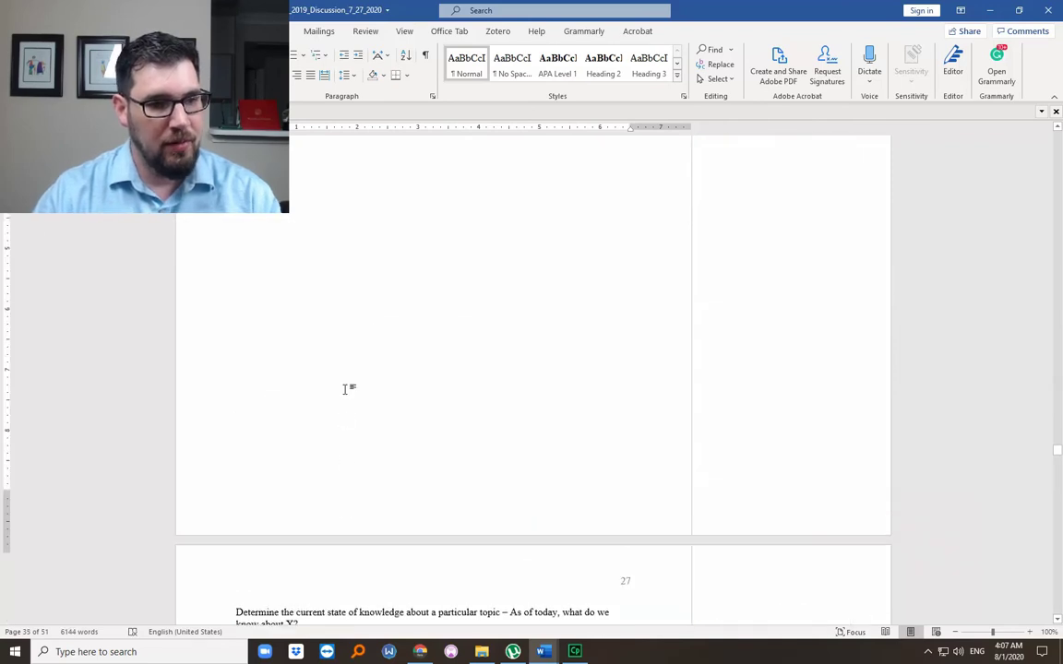
pyautogui.press('BackSpace')
pyautogui.scroll(1, 346, 390)
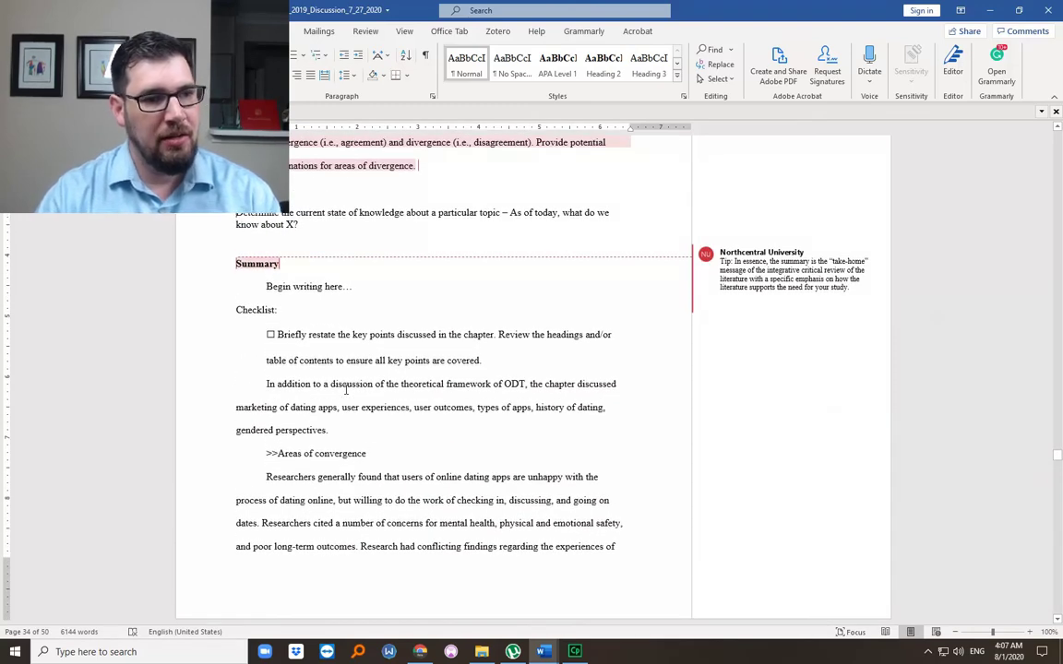
pyautogui.hotkey('ctrl', 'shift', 'Right')
pyautogui.hotkey('ctrl', 'shift', 'Right')
pyautogui.hotkey('ctrl', 'shift', 'Right')
pyautogui.hotkey('ctrl', 'shift', 'Right')
pyautogui.hotkey('ctrl', 'shift', 'Right')
pyautogui.hotkey('ctrl', 'shift', 'Right')
pyautogui.hotkey('ctrl', 'shift', 'Right')
pyautogui.hotkey('ctrl', 'shift', 'Right')
pyautogui.hotkey('ctrl', 'shift', 'Right')
pyautogui.hotkey('ctrl', 'shift', 'Right')
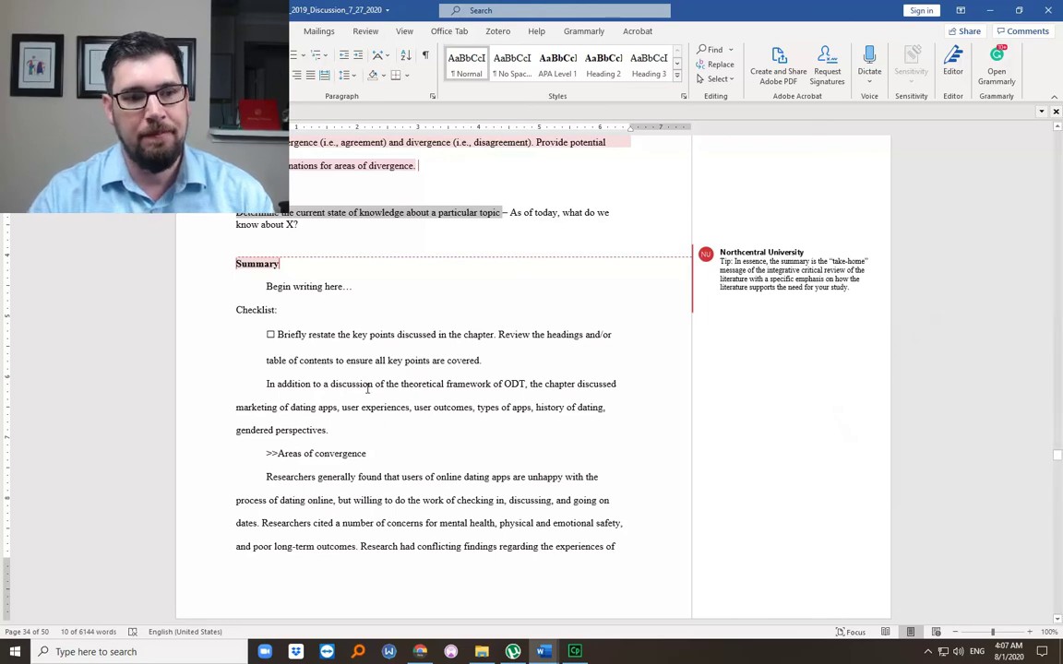
# Insert a page break so the Summary heading starts on a new page
pyautogui.click(237, 263)
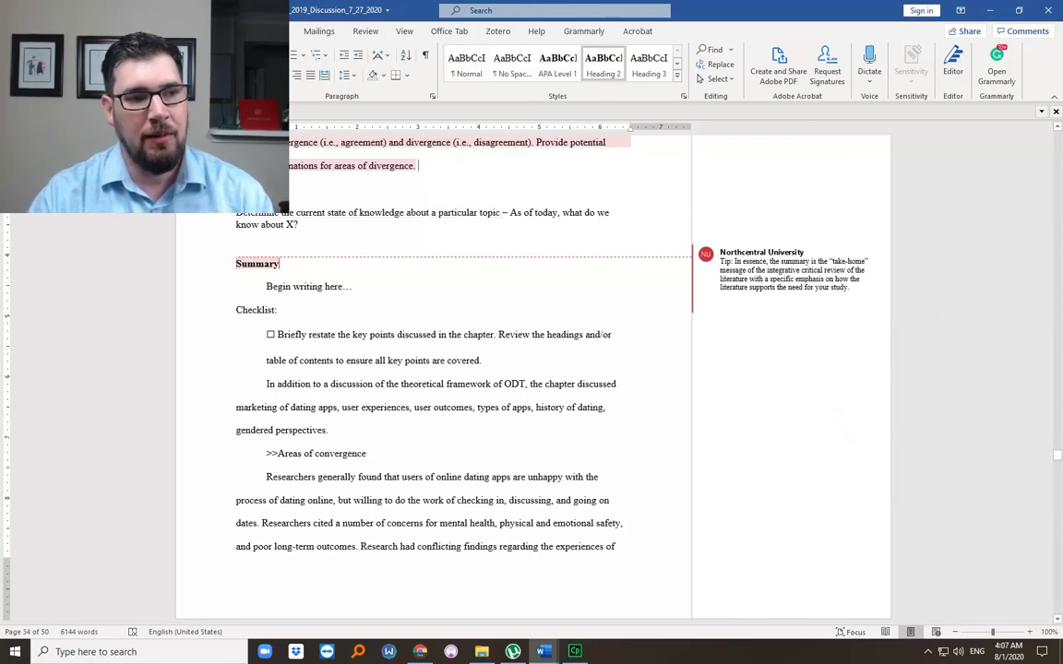
pyautogui.click(120, 30)
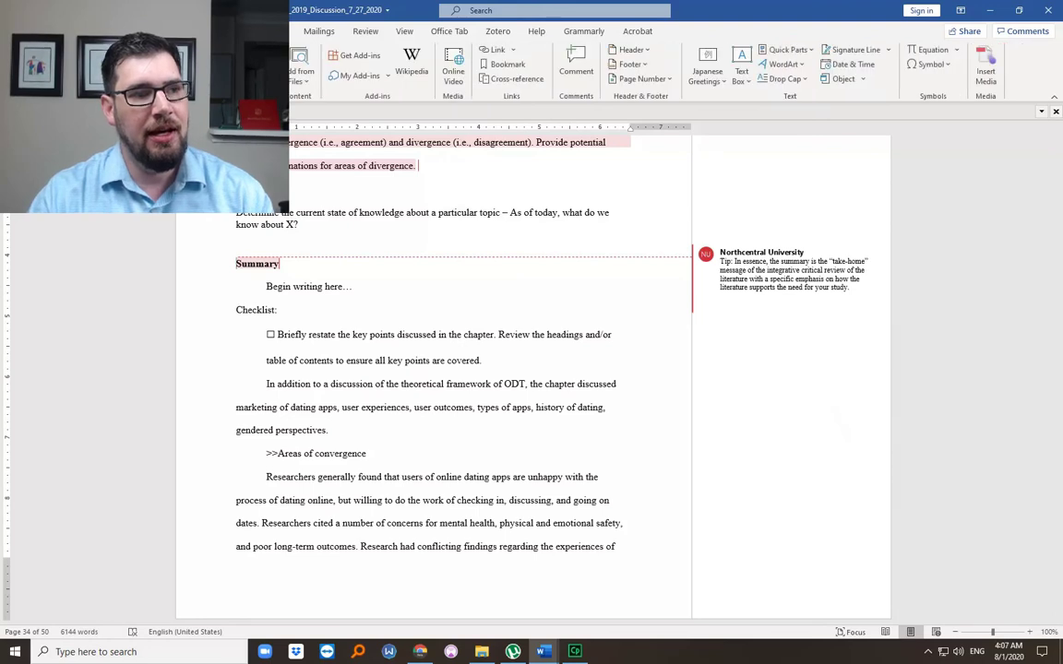
pyautogui.hotkey('ctrl', 'Return')
# Paste the note on where info overlaps and where gaps exist below 'know about X?'
pyautogui.scroll(8, 434, 280)
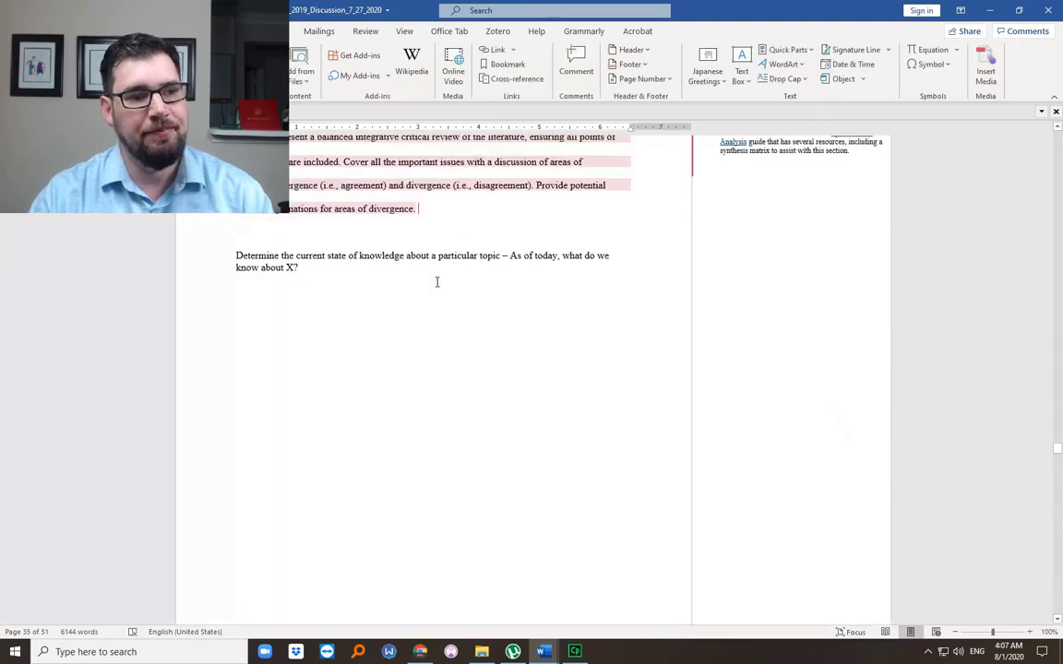
pyautogui.click(400, 324)
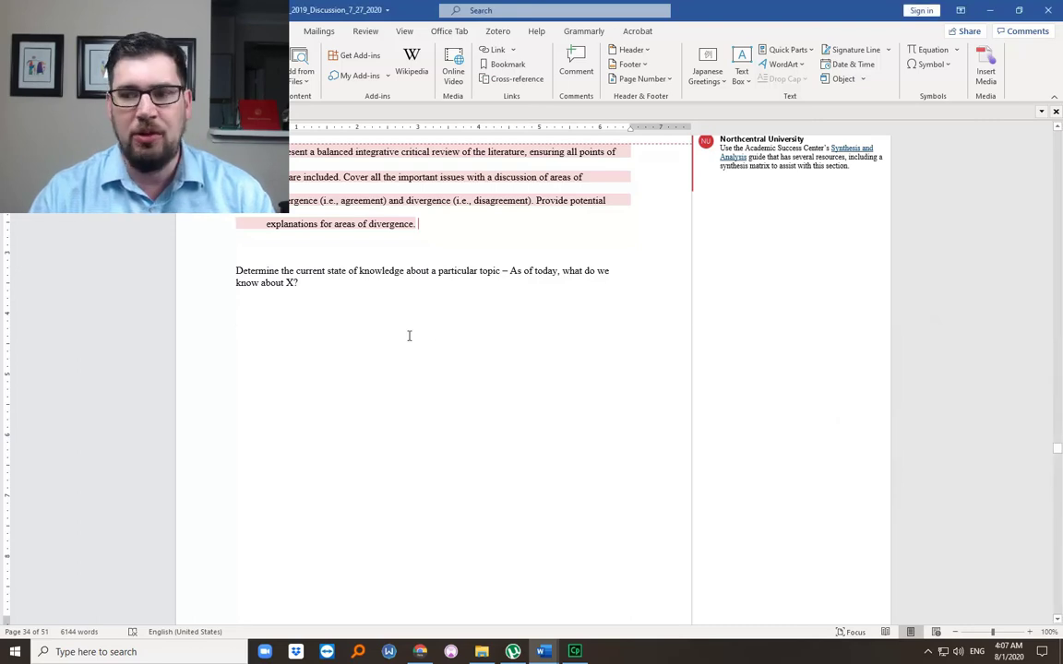
pyautogui.write('Determine where info overlaps, where there are gaps (missing research) – hopefully your research falls in a gap.')
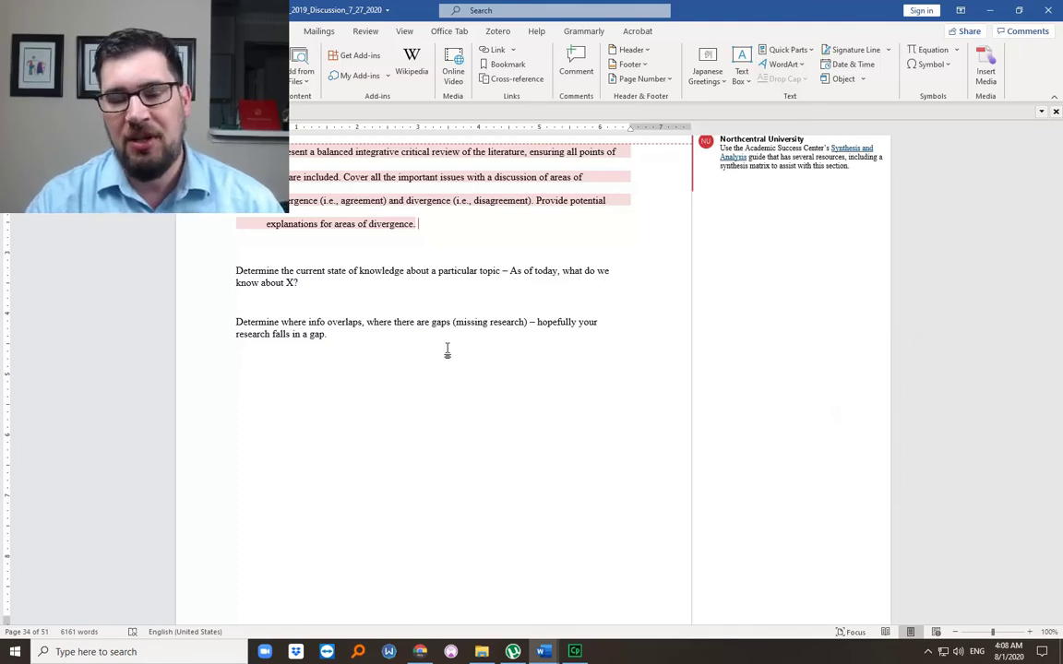
pyautogui.click(446, 350)
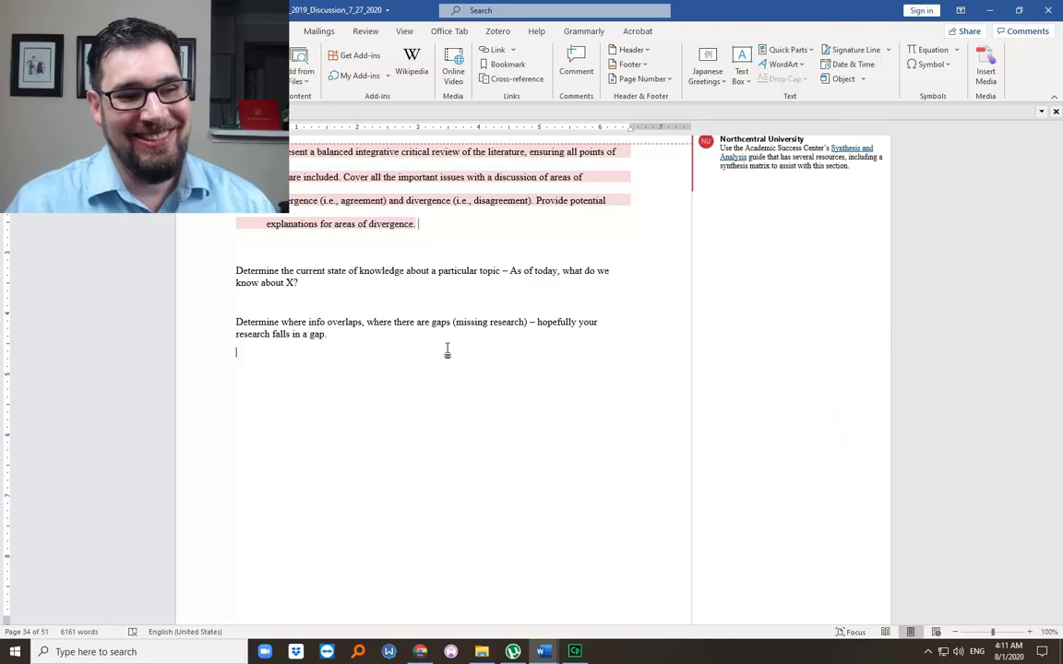
# Highlight the current-state-of-knowledge phrase and 'where there are gaps (missing research)'
pyautogui.press('Up')
pyautogui.press('Up')
pyautogui.press('Up')
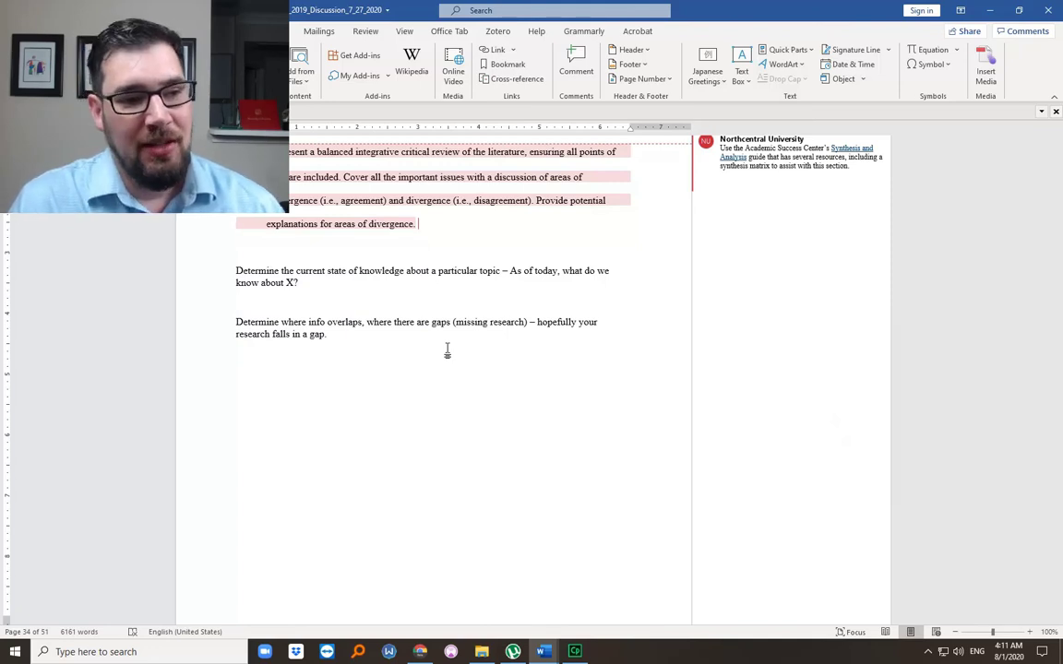
pyautogui.press('Down')
pyautogui.press('Down')
pyautogui.press('Down')
pyautogui.press('Up')
pyautogui.press('Up')
pyautogui.hotkey('ctrl', 'shift', 'Right')
pyautogui.hotkey('ctrl', 'shift', 'Right')
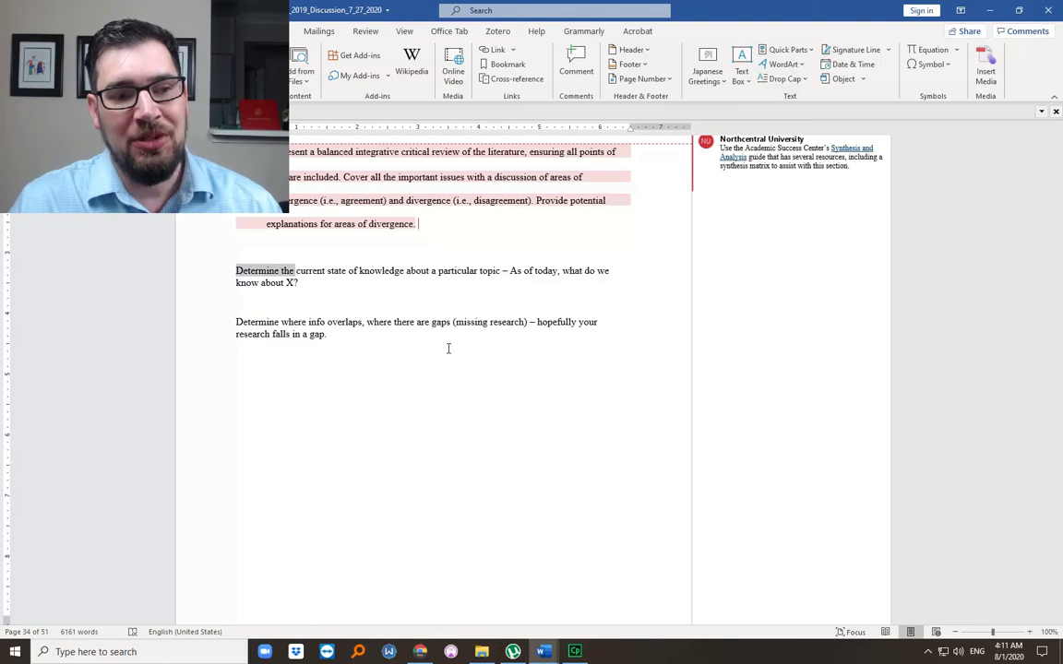
pyautogui.hotkey('ctrl', 'shift', 'Right')
pyautogui.hotkey('ctrl', 'shift', 'Right')
pyautogui.hotkey('ctrl', 'shift', 'Right')
pyautogui.hotkey('ctrl', 'shift', 'Right')
pyautogui.hotkey('ctrl', 'shift', 'Right')
pyautogui.hotkey('ctrl', 'shift', 'Right')
pyautogui.hotkey('ctrl', 'shift', 'Right')
pyautogui.hotkey('ctrl', 'shift', 'Right')
pyautogui.hotkey('ctrl', 'shift', 'Right')
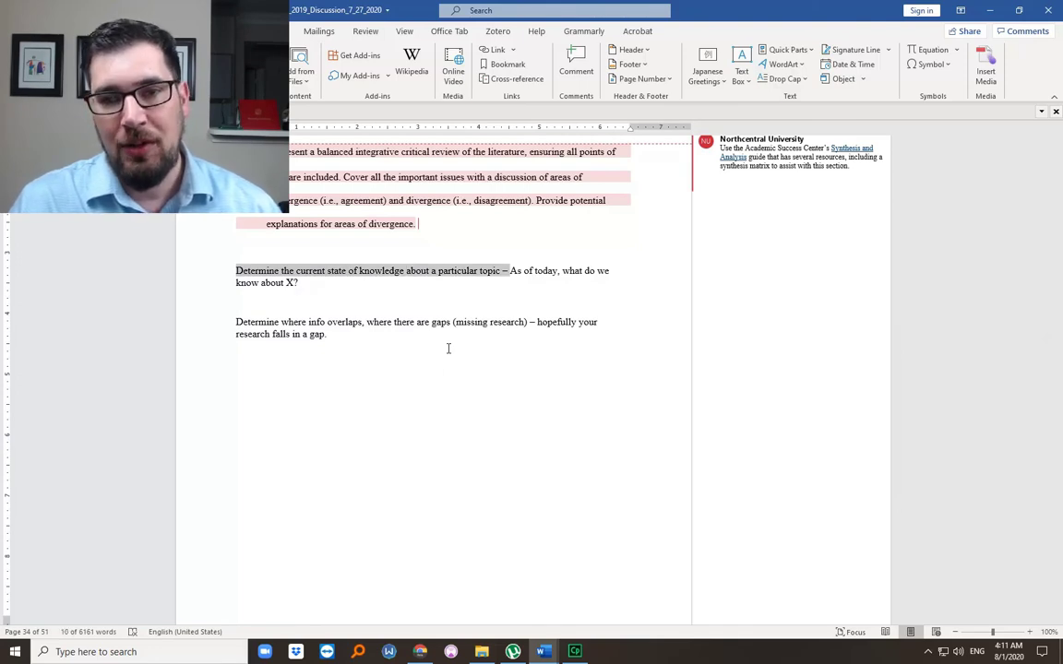
pyautogui.press('Down')
pyautogui.press('Down')
pyautogui.press('Down')
pyautogui.press('Right')
pyautogui.press('Right')
pyautogui.press('Right')
pyautogui.press('Right')
pyautogui.hotkey('ctrl', 'Right')
pyautogui.hotkey('ctrl', 'Right')
pyautogui.hotkey('ctrl', 'Right')
pyautogui.hotkey('ctrl', 'Right')
pyautogui.hotkey('ctrl', 'shift', 'Right')
pyautogui.hotkey('ctrl', 'shift', 'Right')
pyautogui.hotkey('ctrl', 'shift', 'Right')
pyautogui.hotkey('ctrl', 'shift', 'Right')
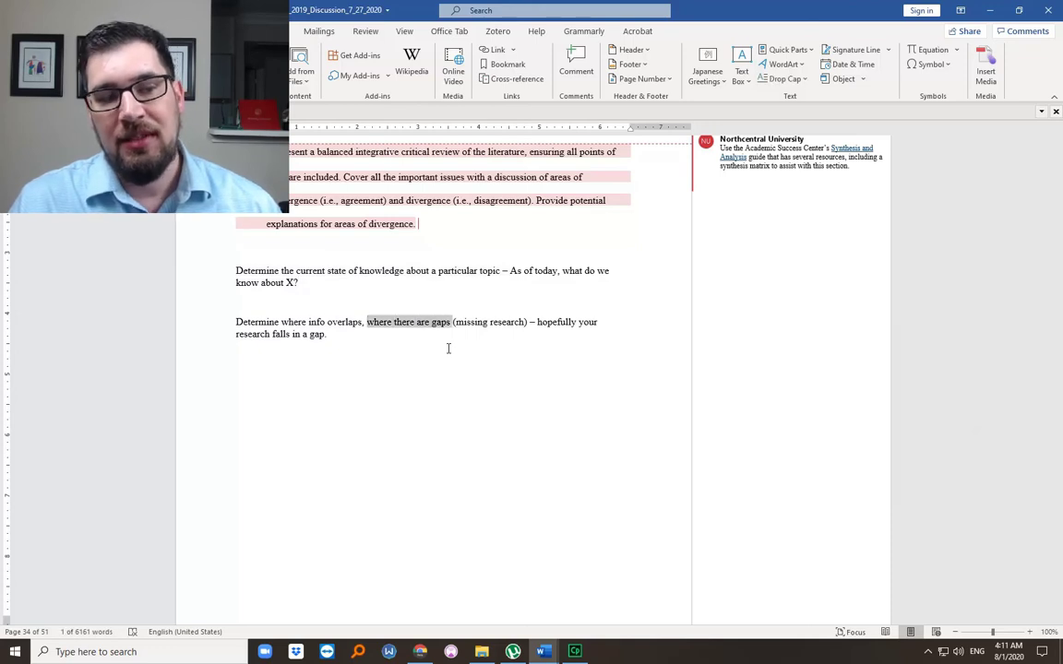
pyautogui.hotkey('ctrl', 'shift', 'Right')
pyautogui.hotkey('ctrl', 'shift', 'Right')
pyautogui.hotkey('ctrl', 'shift', 'Right')
pyautogui.hotkey('ctrl', 'shift', 'Right')
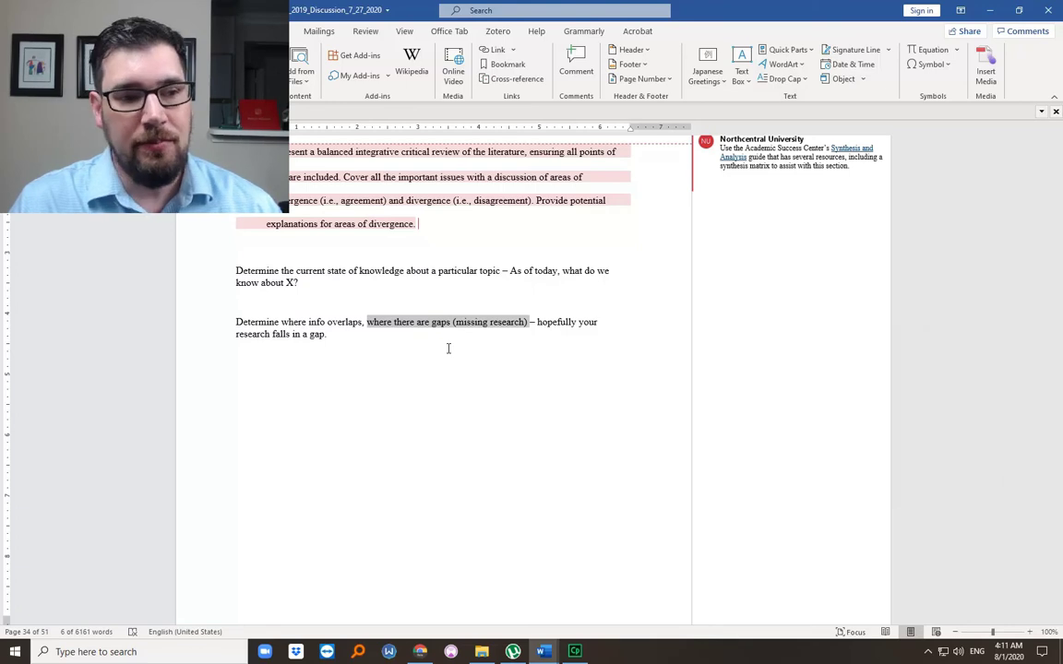
pyautogui.press('Right')
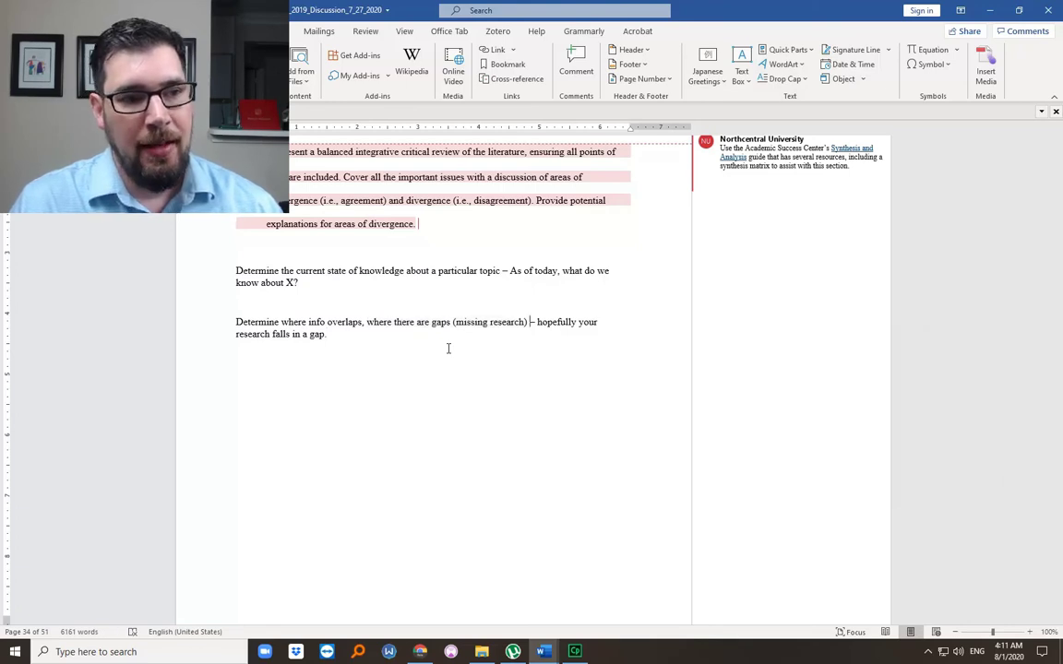
# Bold 'Critically analyze' and 'synthesize' in the first checklist item
pyautogui.scroll(6, 448, 347)
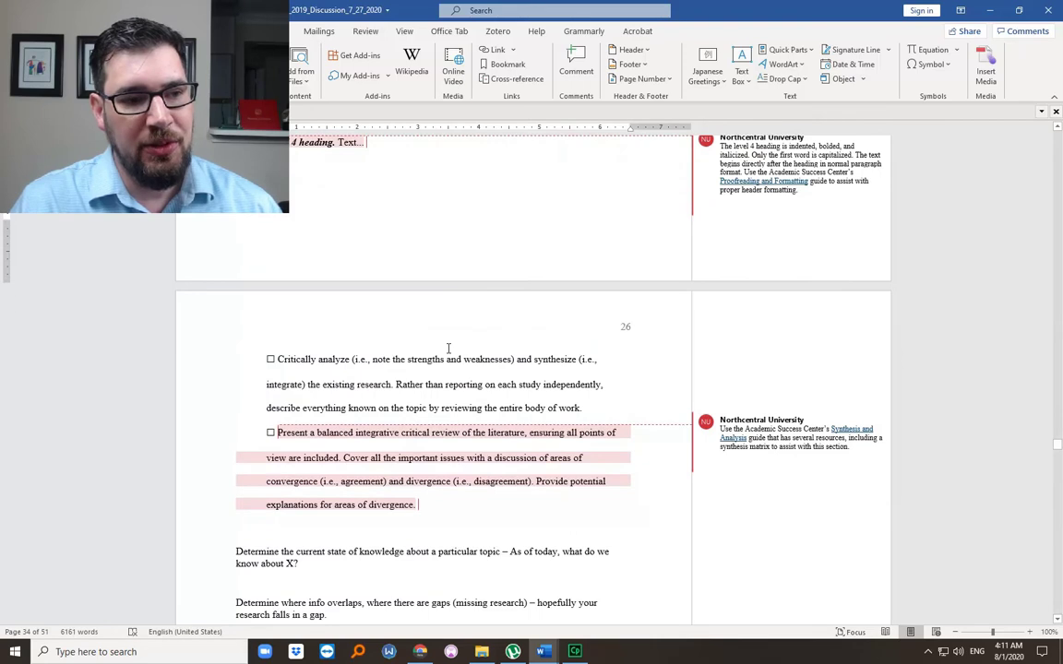
pyautogui.press('Up')
pyautogui.press('Home')
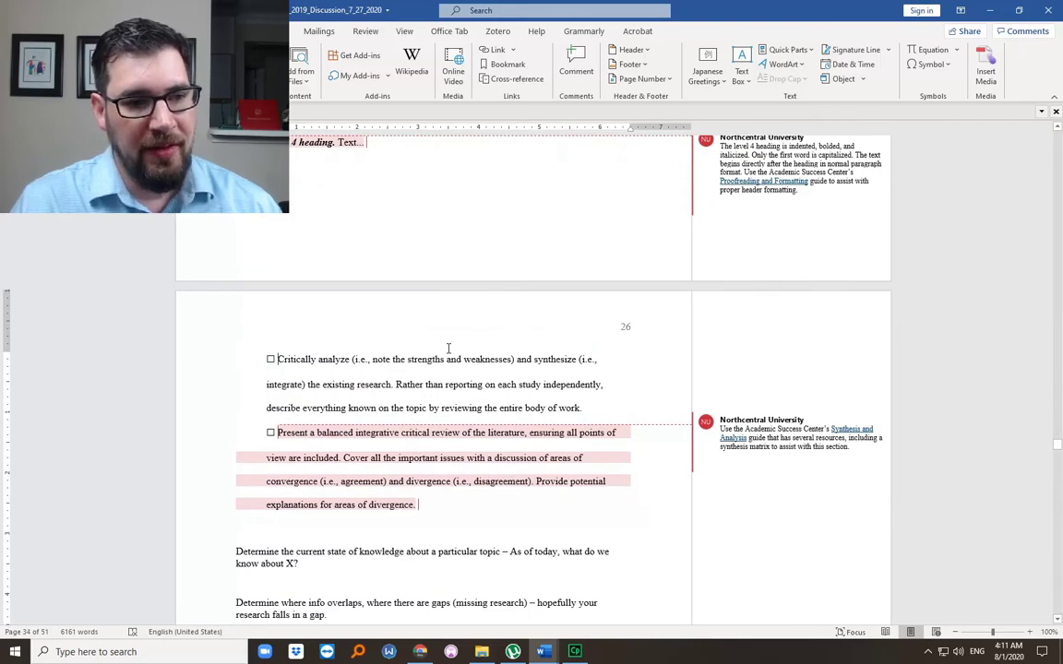
pyautogui.hotkey('shift', 'Right')
pyautogui.hotkey('shift', 'Right')
pyautogui.hotkey('shift', 'Right')
pyautogui.hotkey('shift', 'Right')
pyautogui.hotkey('shift', 'Right')
pyautogui.hotkey('shift', 'Right')
pyautogui.hotkey('shift', 'Right')
pyautogui.hotkey('shift', 'Right')
pyautogui.hotkey('shift', 'Right')
pyautogui.hotkey('shift', 'Right')
pyautogui.hotkey('shift', 'Right')
pyautogui.hotkey('shift', 'Right')
pyautogui.hotkey('shift', 'Right')
pyautogui.hotkey('shift', 'Right')
pyautogui.hotkey('shift', 'Right')
pyautogui.hotkey('shift', 'Right')
pyautogui.hotkey('shift', 'Right')
pyautogui.hotkey('shift', 'Right')
pyautogui.hotkey('ctrl', 'b')
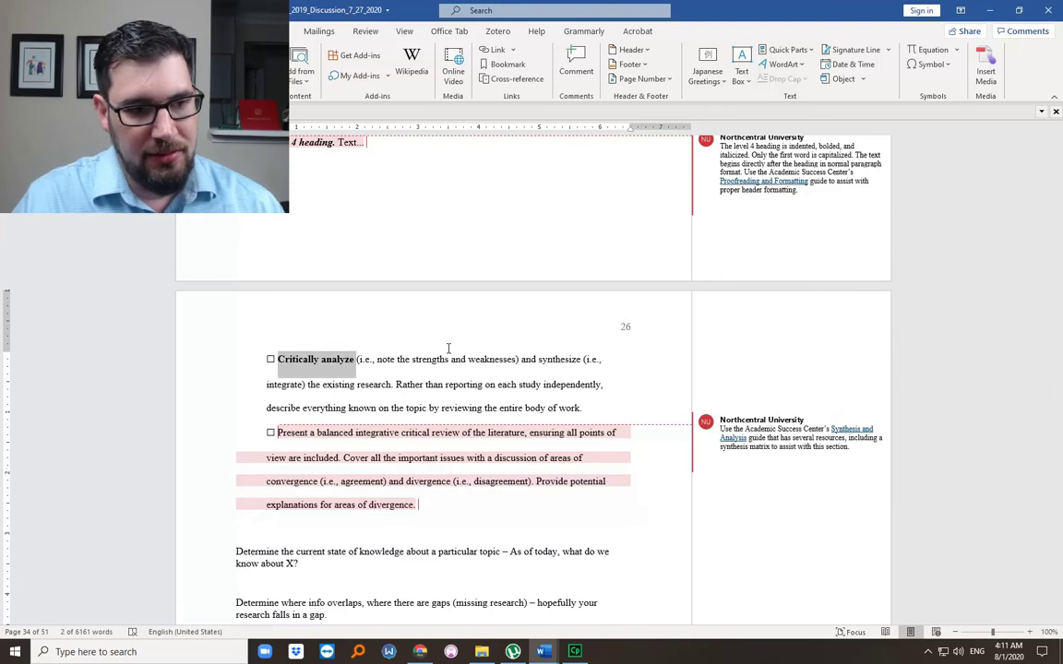
pyautogui.press('Right')
pyautogui.press('Right')
pyautogui.press('Right')
pyautogui.hotkey('shift', 'Right')
pyautogui.hotkey('shift', 'Right')
pyautogui.hotkey('shift', 'Right')
pyautogui.hotkey('shift', 'Right')
pyautogui.hotkey('shift', 'Right')
pyautogui.hotkey('shift', 'Right')
pyautogui.hotkey('shift', 'Right')
pyautogui.hotkey('shift', 'Right')
pyautogui.hotkey('shift', 'Right')
pyautogui.hotkey('shift', 'Right')
pyautogui.hotkey('shift', 'Right')
pyautogui.hotkey('shift', 'Right')
pyautogui.hotkey('shift', 'Right')
pyautogui.hotkey('shift', 'Right')
pyautogui.hotkey('shift', 'Right')
pyautogui.hotkey('shift', 'Right')
pyautogui.hotkey('shift', 'Right')
pyautogui.hotkey('shift', 'Right')
pyautogui.hotkey('shift', 'Right')
pyautogui.hotkey('shift', 'Right')
pyautogui.hotkey('shift', 'Right')
pyautogui.hotkey('shift', 'Right')
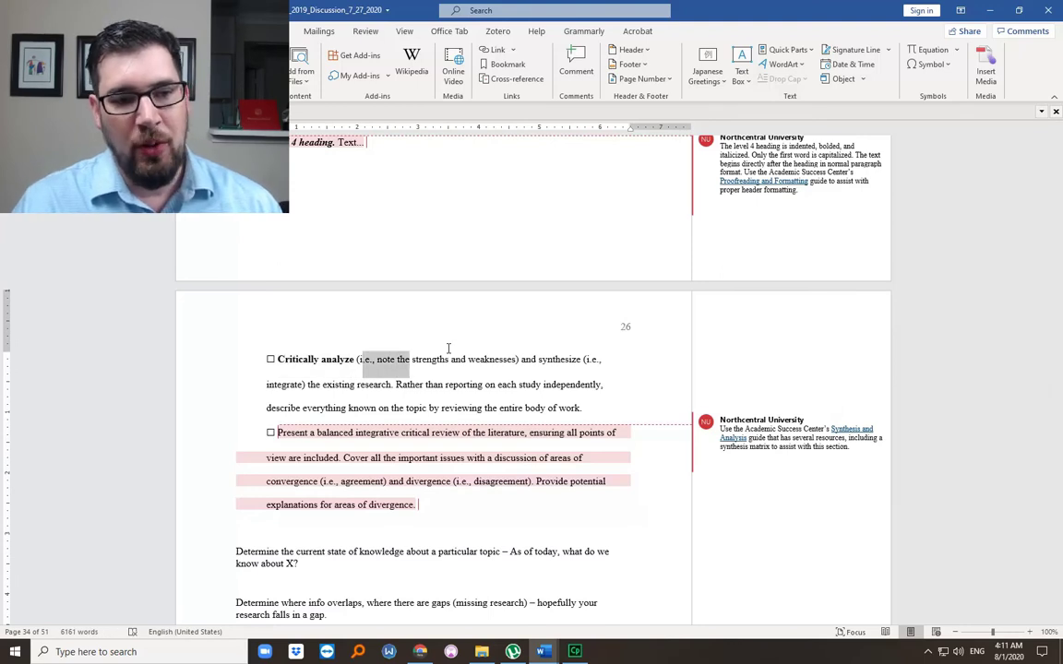
pyautogui.press('Right')
pyautogui.press('Right')
pyautogui.press('Right')
pyautogui.press('Right')
pyautogui.press('Right')
pyautogui.press('Right')
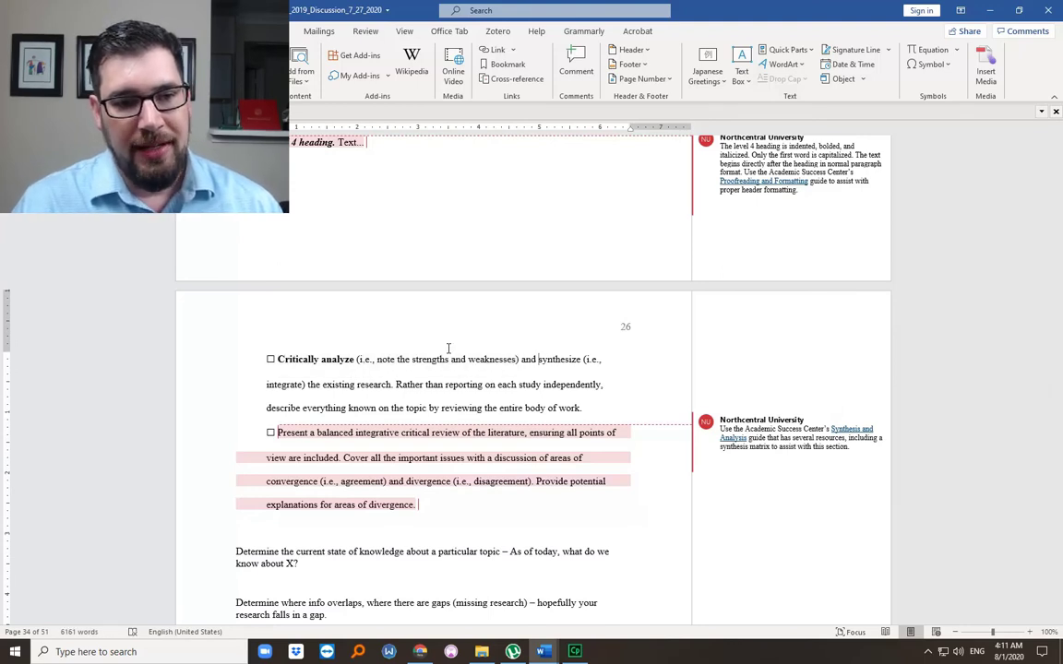
pyautogui.hotkey('shift', 'Right')
pyautogui.hotkey('shift', 'Right')
pyautogui.hotkey('shift', 'Right')
pyautogui.hotkey('shift', 'Right')
pyautogui.hotkey('shift', 'Right')
pyautogui.hotkey('shift', 'Right')
pyautogui.hotkey('shift', 'Right')
pyautogui.hotkey('shift', 'Right')
pyautogui.hotkey('shift', 'Right')
pyautogui.hotkey('shift', 'Right')
pyautogui.press('Right')
pyautogui.press('Right')
pyautogui.press('Right')
pyautogui.press('Right')
pyautogui.press('Right')
pyautogui.press('Right')
pyautogui.press('Right')
pyautogui.press('Right')
pyautogui.press('Right')
pyautogui.press('Right')
pyautogui.press('Right')
pyautogui.press('Right')
pyautogui.press('Right')
pyautogui.press('Right')
pyautogui.press('Right')
pyautogui.press('Right')
pyautogui.press('Right')
pyautogui.press('Right')
pyautogui.press('Right')
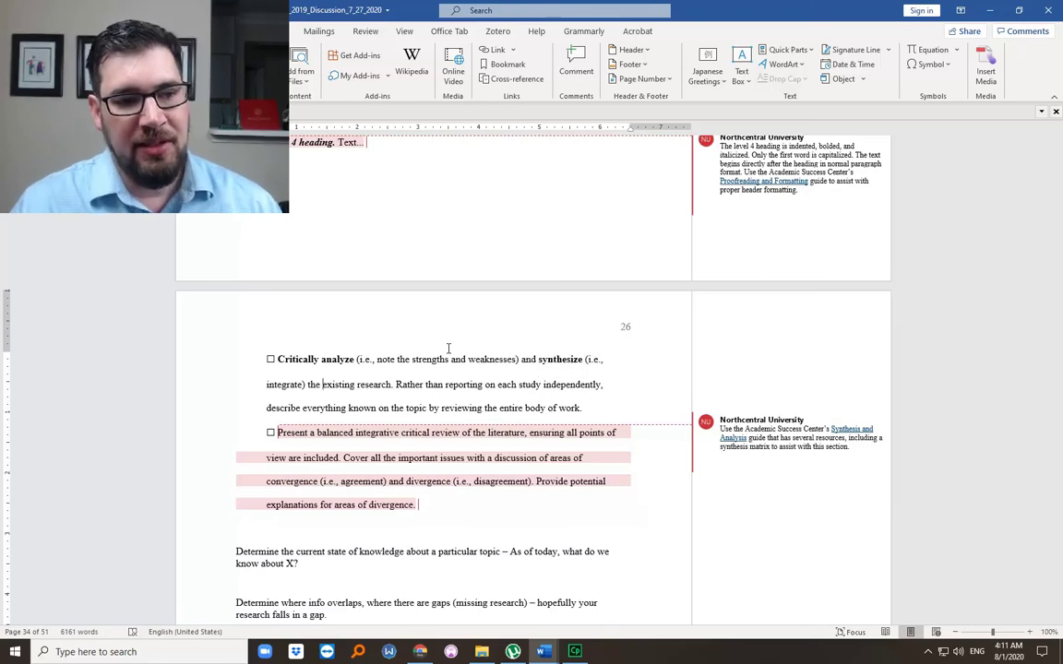
pyautogui.press('Right')
pyautogui.press('Right')
pyautogui.press('Right')
pyautogui.press('Right')
pyautogui.press('Right')
pyautogui.press('Right')
pyautogui.press('Right')
pyautogui.press('Right')
pyautogui.press('Right')
pyautogui.press('Right')
pyautogui.press('Right')
pyautogui.press('Right')
pyautogui.press('Right')
pyautogui.press('Right')
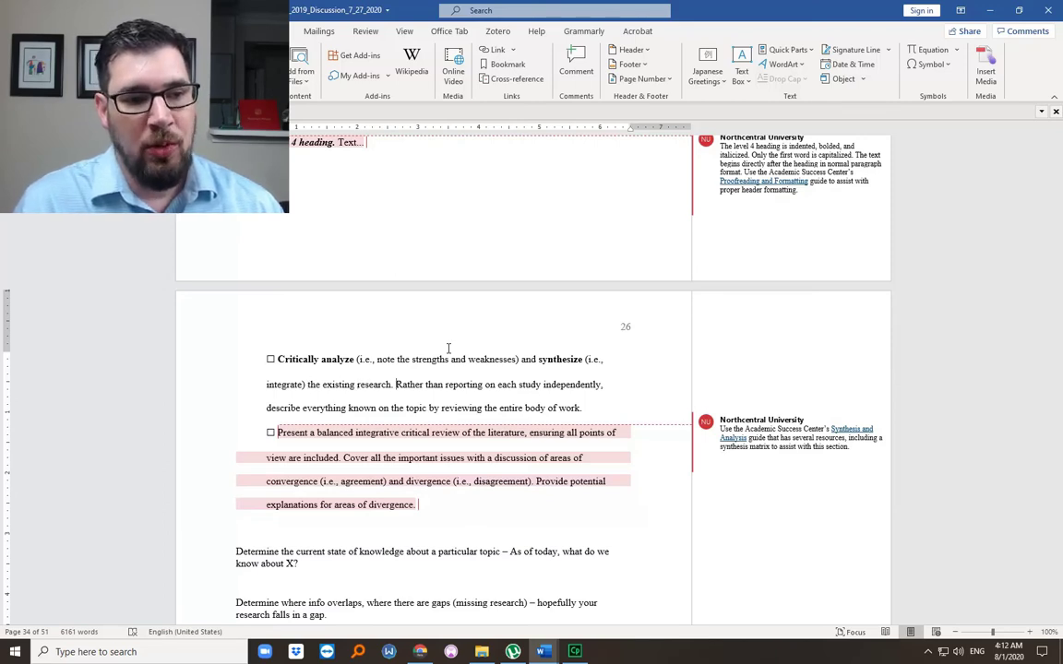
# Add blank paragraphs after 'body of work.' before the 'Present a balanced' item
pyautogui.moveTo(396, 385); pyautogui.dragTo(442, 385)
pyautogui.hotkey('ctrl', 'shift', 'Right')
pyautogui.hotkey('ctrl', 'shift', 'Right')
pyautogui.hotkey('ctrl', 'shift', 'Right')
pyautogui.hotkey('ctrl', 'shift', 'Right')
pyautogui.hotkey('ctrl', 'shift', 'Right')
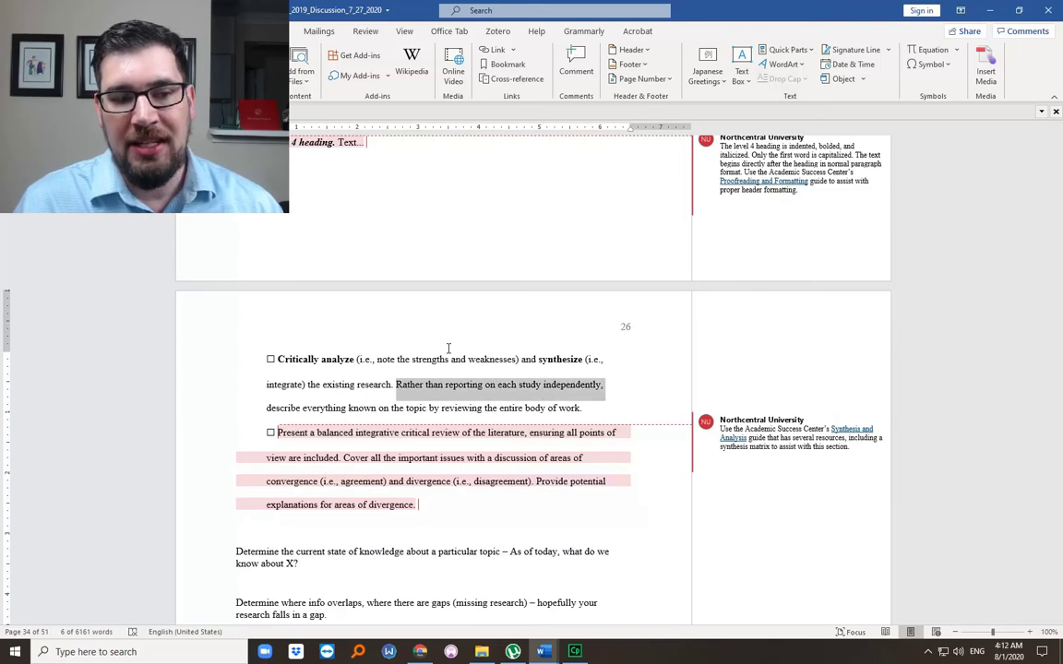
pyautogui.hotkey('ctrl', 'shift', 'Right')
pyautogui.hotkey('ctrl', 'shift', 'Right')
pyautogui.hotkey('ctrl', 'shift', 'Right')
pyautogui.hotkey('ctrl', 'shift', 'Right')
pyautogui.hotkey('ctrl', 'shift', 'Right')
pyautogui.hotkey('ctrl', 'shift', 'Right')
pyautogui.hotkey('ctrl', 'shift', 'Right')
pyautogui.hotkey('ctrl', 'shift', 'Right')
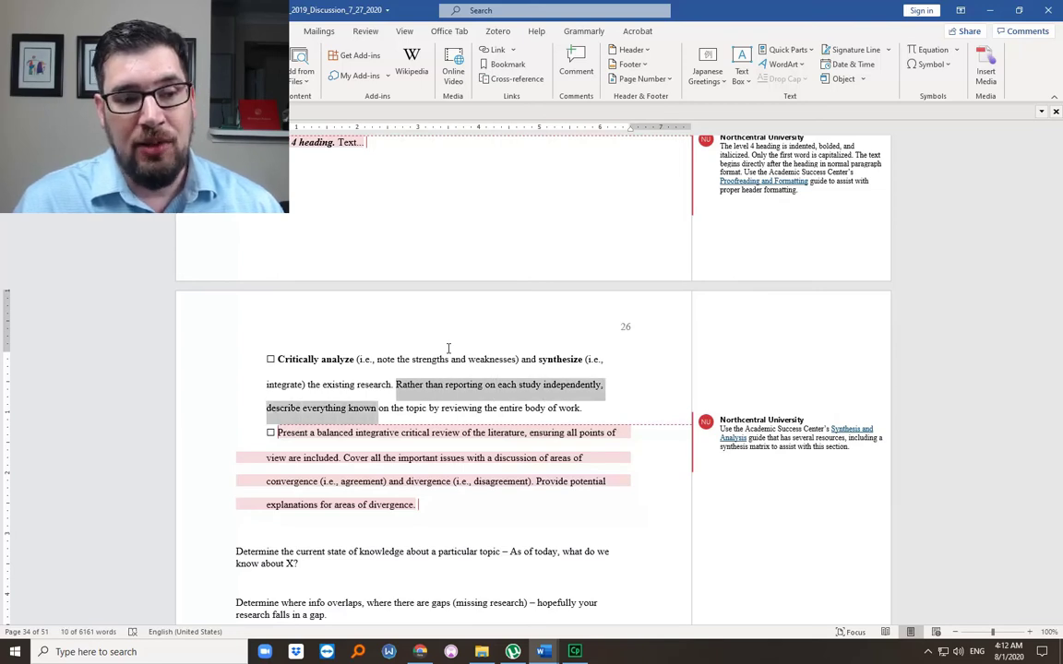
pyautogui.hotkey('ctrl', 'shift', 'Right')
pyautogui.hotkey('ctrl', 'shift', 'Right')
pyautogui.hotkey('ctrl', 'shift', 'Right')
pyautogui.hotkey('ctrl', 'shift', 'Right')
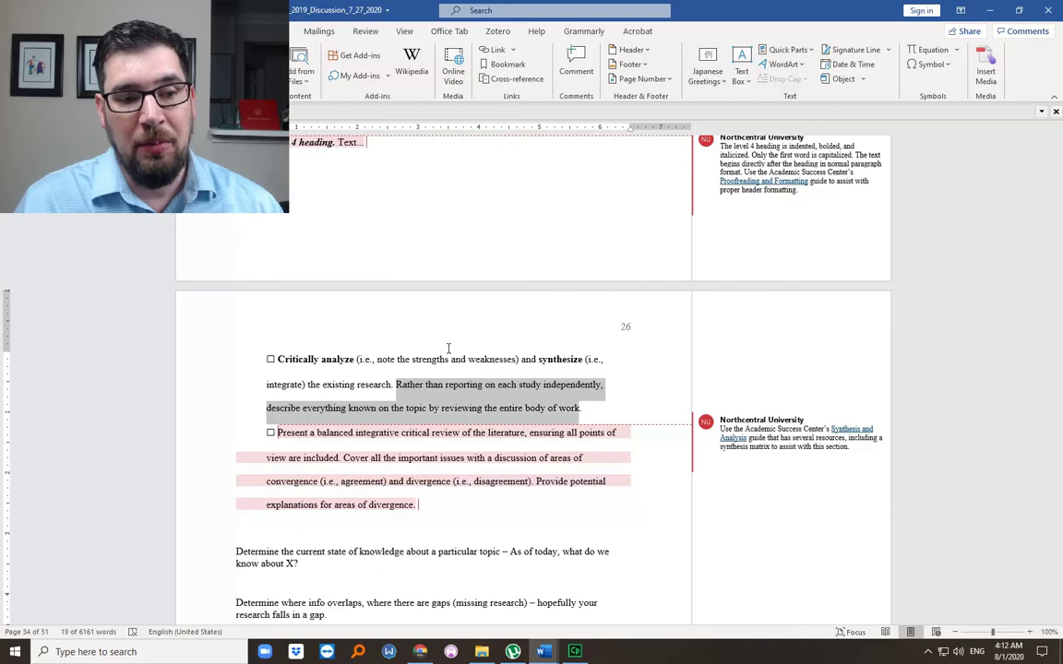
pyautogui.press('Right')
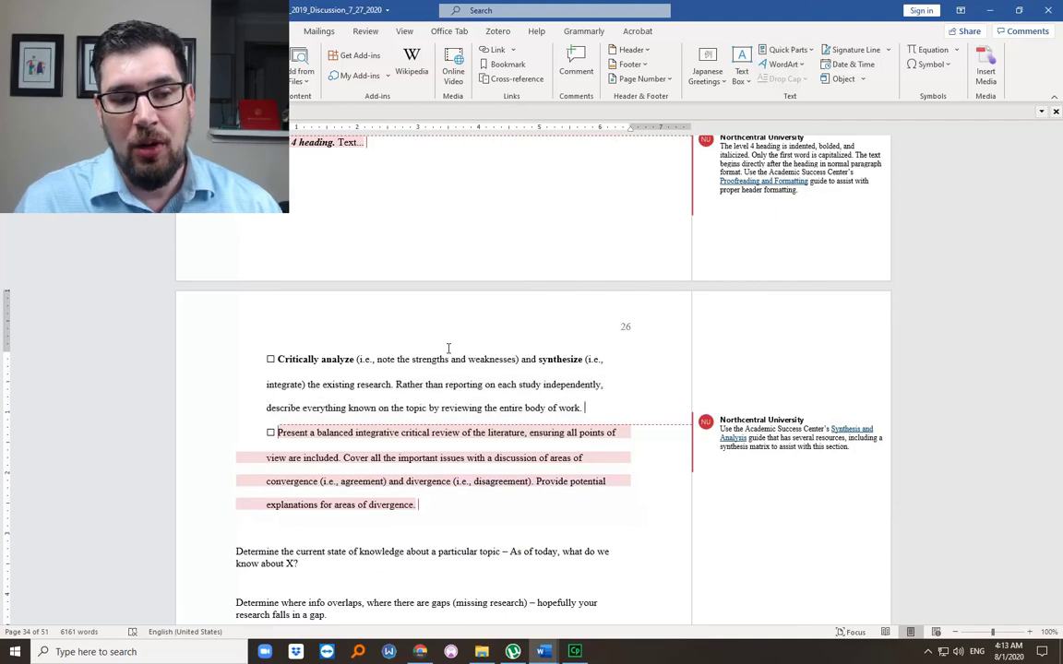
pyautogui.press('Return')
pyautogui.press('Return')
pyautogui.press('Return')
pyautogui.press('Up')
pyautogui.press('Up')
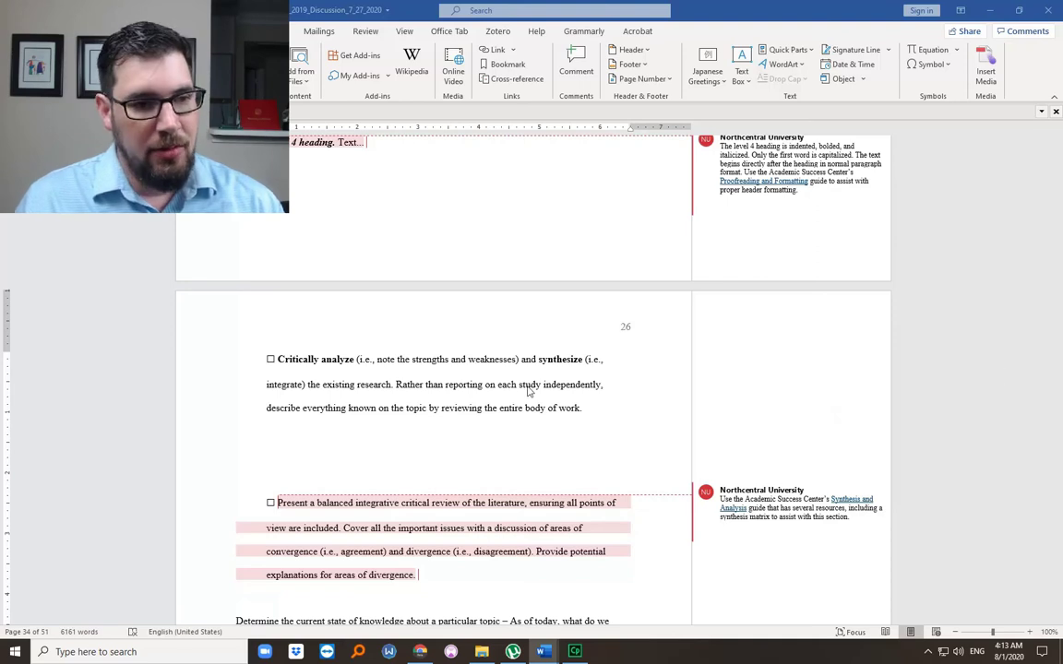
# Paste '>>Avoid serial Writing!' on the empty line below the Critically analyze item
pyautogui.click(332, 429)
pyautogui.hotkey('ctrl', 'v')
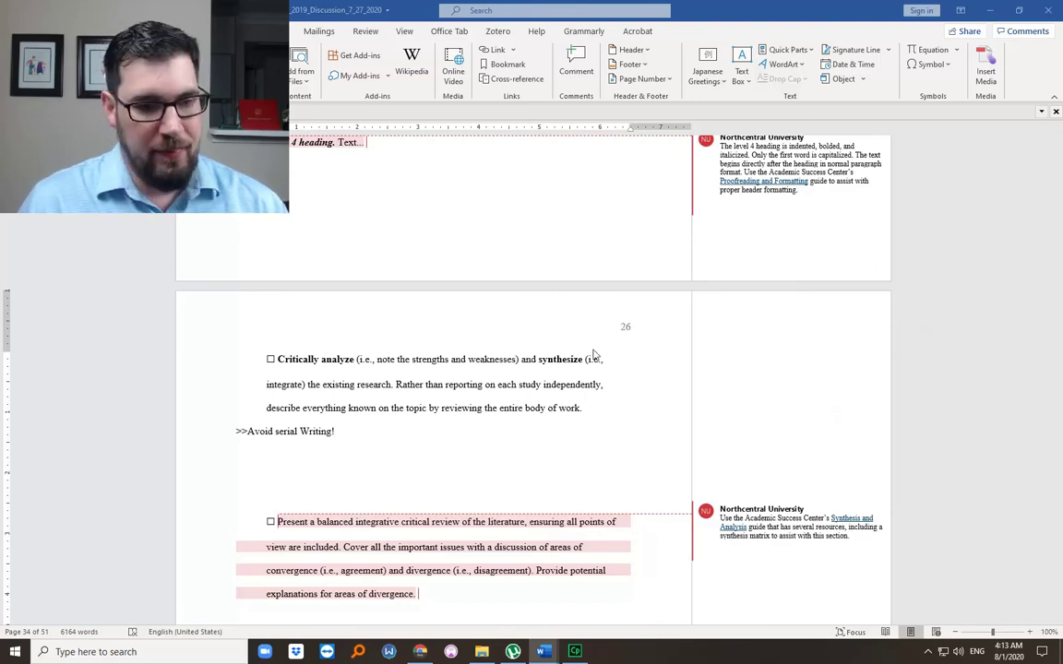
# Paste the jigsaw-puzzle analogy paragraph below the note and select its opening sentence
pyautogui.click(275, 453)
pyautogui.hotkey('ctrl', 'v')
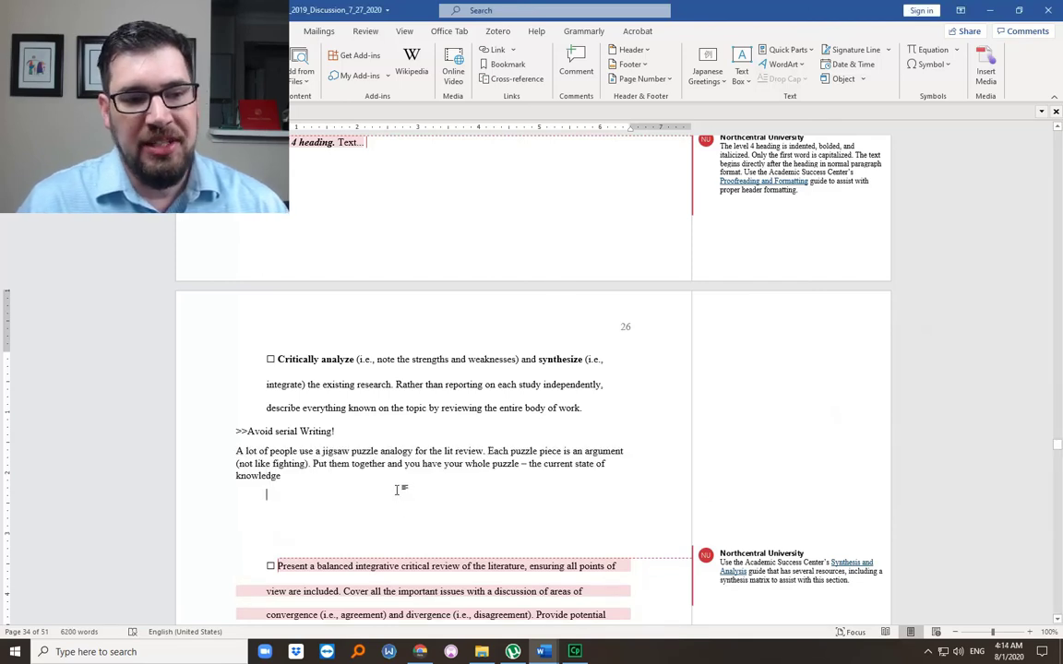
pyautogui.hotkey('ctrl', 'shift', 'Up')
pyautogui.hotkey('ctrl', 'shift', 'Up')
pyautogui.hotkey('ctrl', 'shift', 'Down')
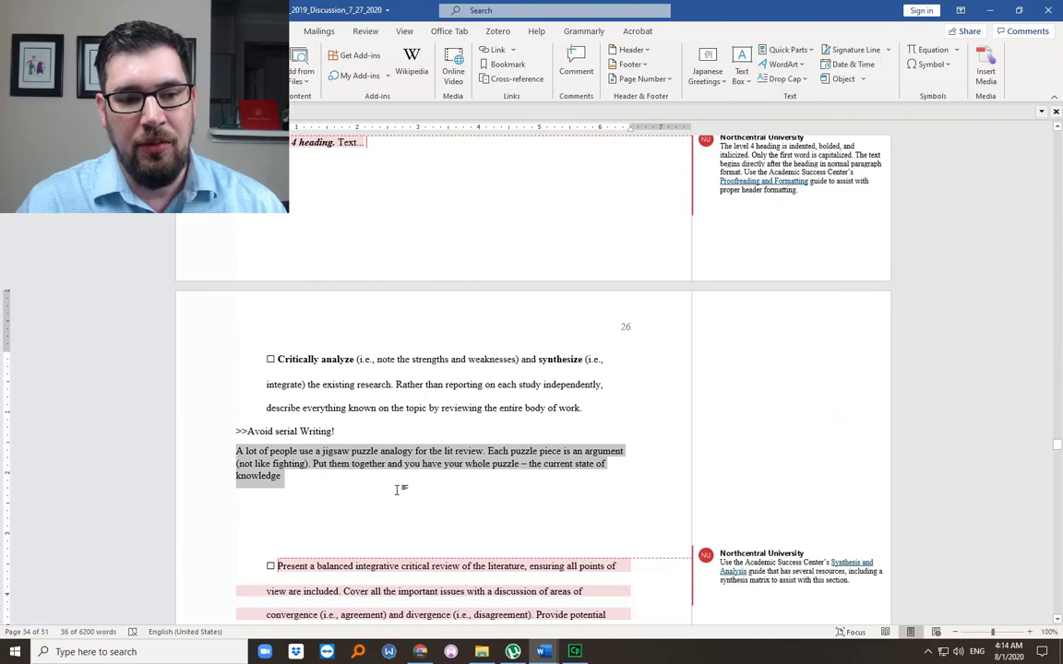
pyautogui.press('Left')
pyautogui.hotkey('ctrl', 'shift', 'Right')
pyautogui.hotkey('ctrl', 'shift', 'Right')
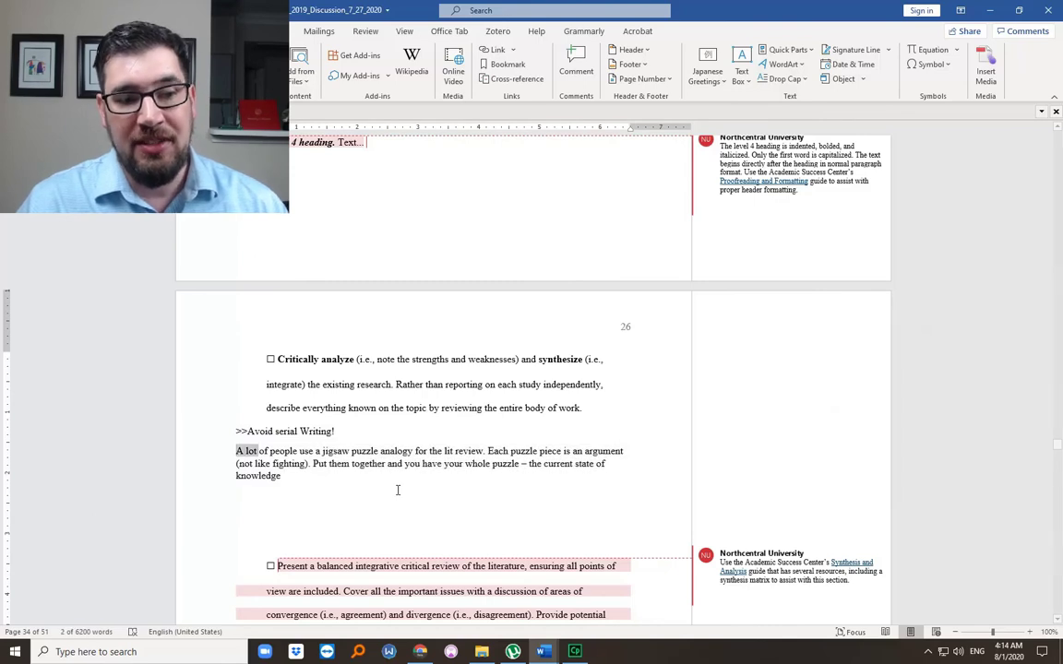
pyautogui.hotkey('ctrl', 'shift', 'Right')
pyautogui.hotkey('ctrl', 'shift', 'Right')
pyautogui.hotkey('ctrl', 'shift', 'Right')
pyautogui.hotkey('ctrl', 'shift', 'Right')
pyautogui.hotkey('ctrl', 'shift', 'Right')
pyautogui.hotkey('ctrl', 'shift', 'Right')
pyautogui.hotkey('ctrl', 'shift', 'Right')
pyautogui.hotkey('ctrl', 'shift', 'Right')
pyautogui.hotkey('ctrl', 'shift', 'Right')
pyautogui.hotkey('ctrl', 'shift', 'Right')
pyautogui.hotkey('ctrl', 'shift', 'Right')
pyautogui.hotkey('ctrl', 'shift', 'Right')
pyautogui.hotkey('ctrl', 'shift', 'Right')
pyautogui.hotkey('ctrl', 'shift', 'Right')
pyautogui.hotkey('ctrl', 'shift', 'Right')
pyautogui.hotkey('ctrl', 'shift', 'Right')
pyautogui.hotkey('ctrl', 'shift', 'Right')
pyautogui.hotkey('ctrl', 'shift', 'Right')
pyautogui.hotkey('ctrl', 'shift', 'Right')
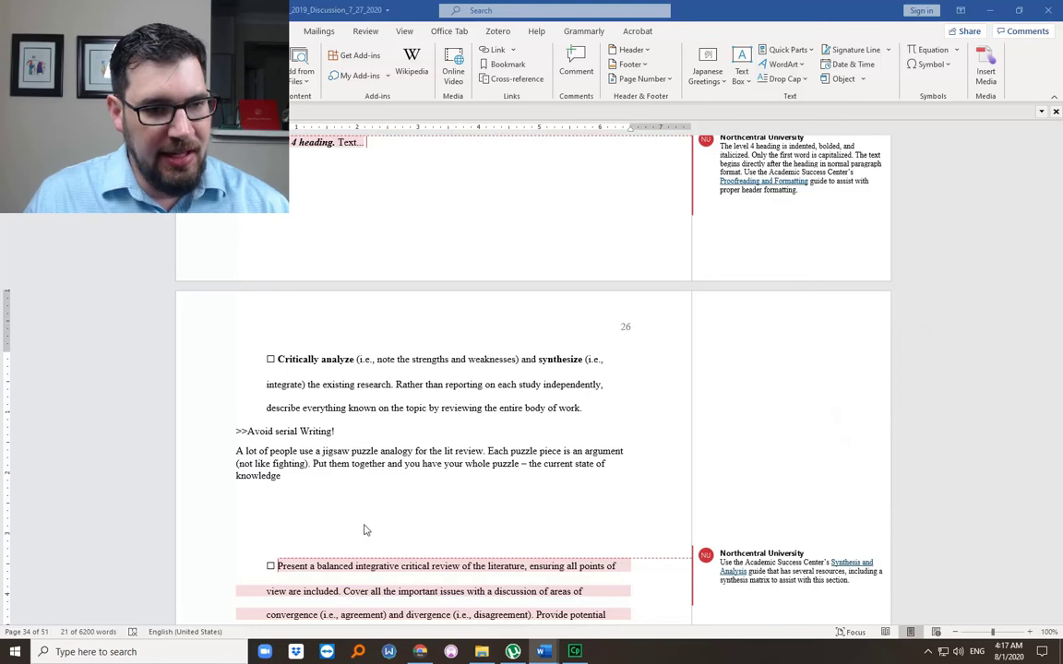
# Add an indented '>>' line below the jigsaw paragraph
pyautogui.click(323, 517)
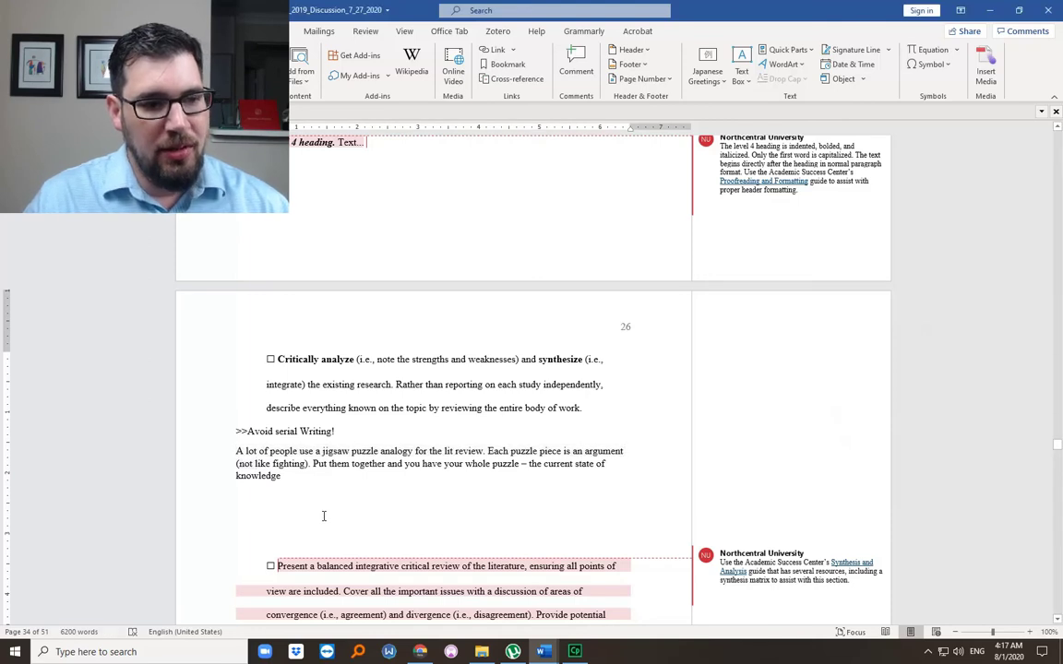
pyautogui.press('Tab')
pyautogui.write('>>')
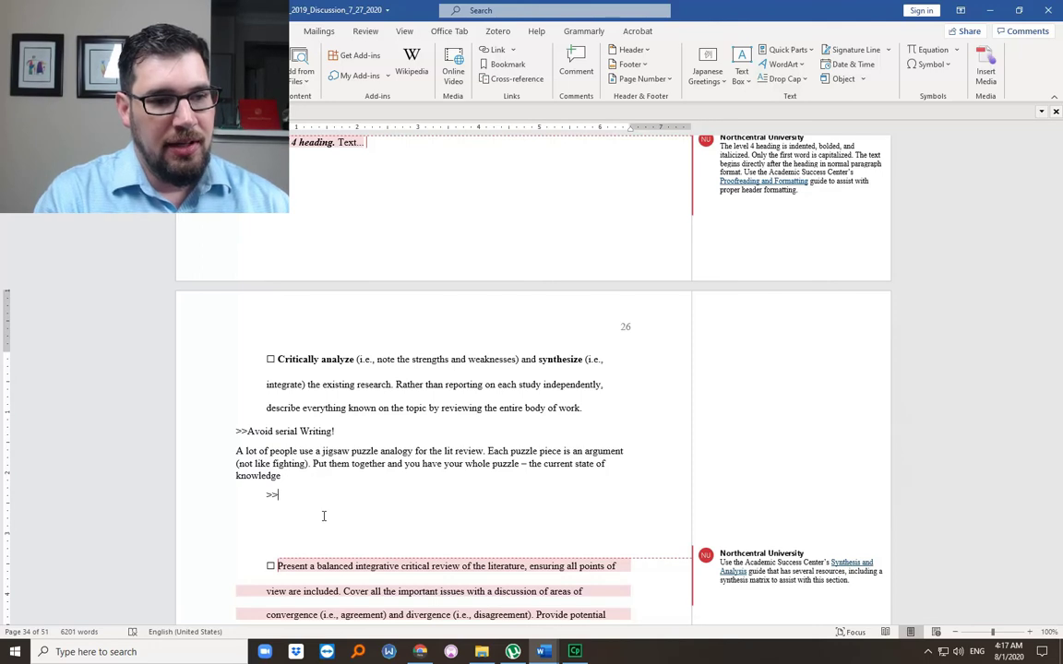
# Select 'synthesize' and 'Critically analyze' in the checklist, then return after the '>>' marker
pyautogui.doubleClick(576, 361)
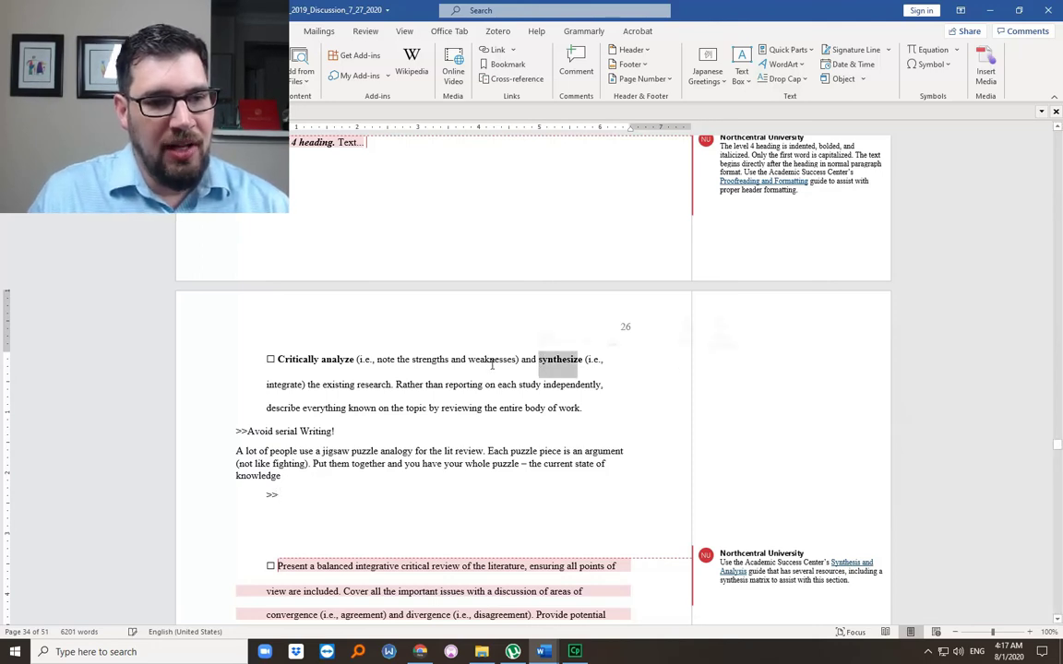
pyautogui.moveTo(355, 362); pyautogui.dragTo(295, 363)
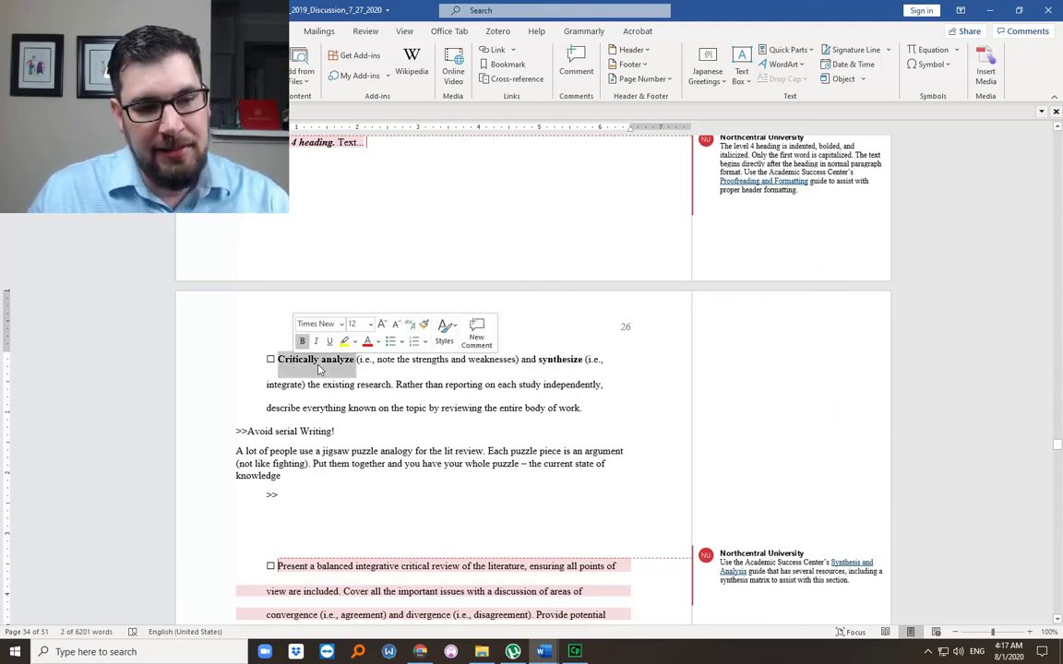
pyautogui.moveTo(537, 361); pyautogui.dragTo(583, 359)
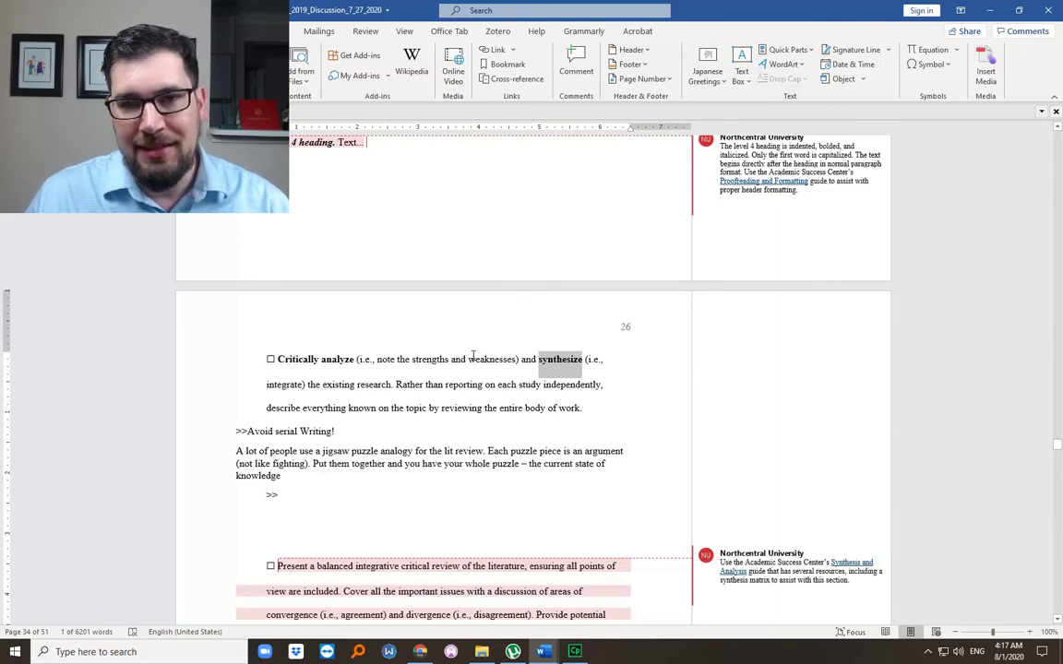
pyautogui.click(356, 492)
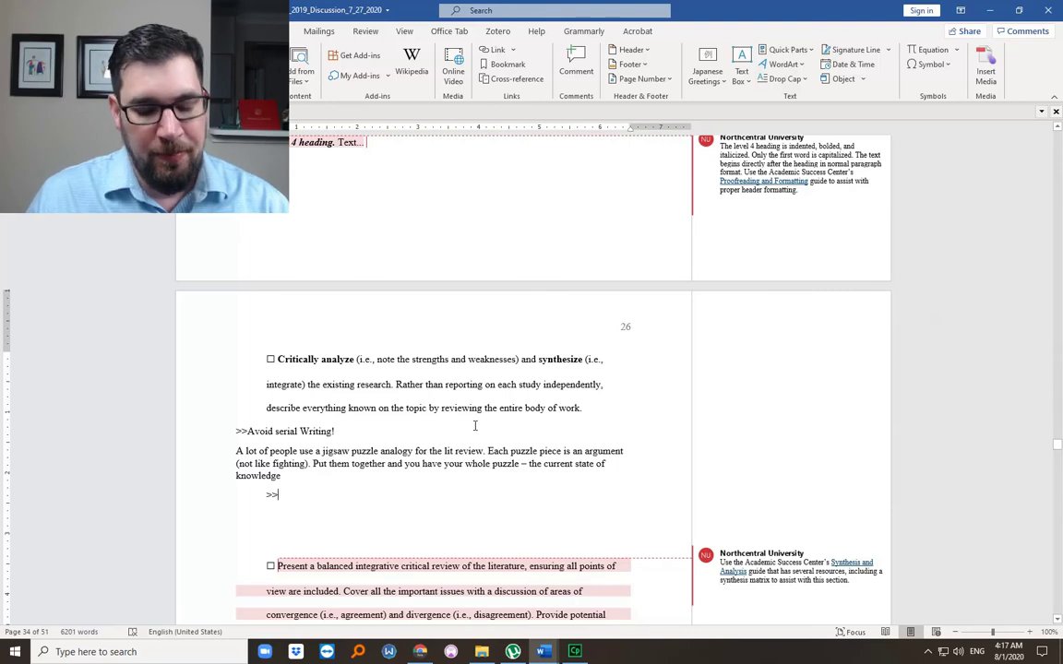
pyautogui.write('"Researcher A suggests that X is true. Researcher B also argues that X is true, but points out that the effects of X may be different from those suggested by Researcher A." It is clear that subtopic X is the main idea covered in these sentences. Researchers A and B agree that X is true, but they disagree on X’s effects. There is both agreement and disagreement, but what links the two arguments is the fact that they both concern X.')
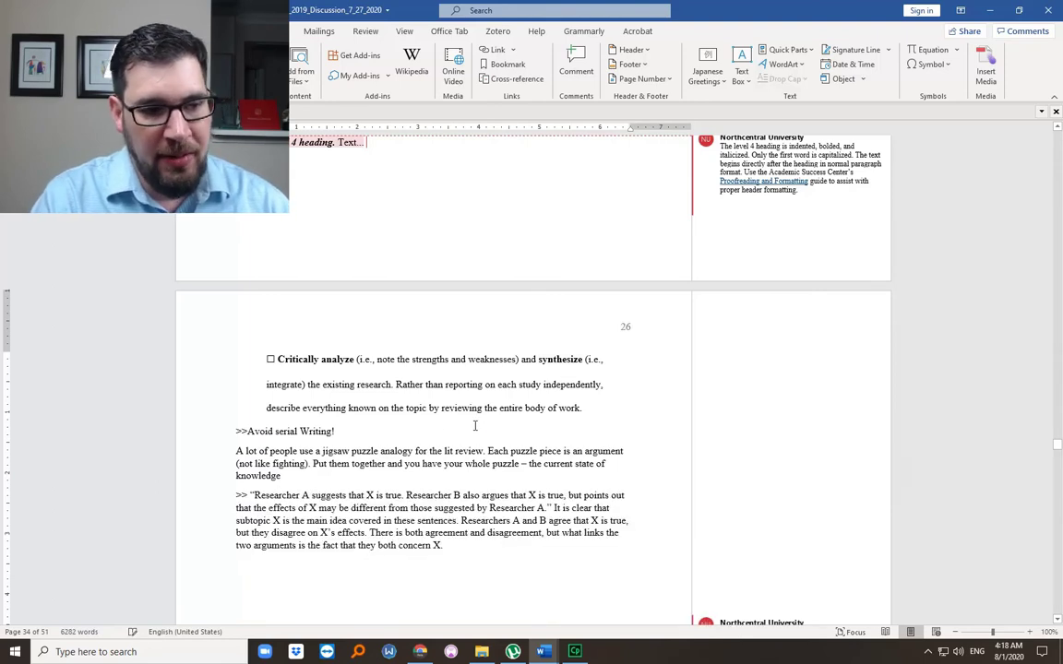
pyautogui.hotkey('ctrl', 'Up')
pyautogui.press('Right')
pyautogui.press('Right')
pyautogui.press('Right')
pyautogui.press('Right')
pyautogui.press('Right')
pyautogui.press('Right')
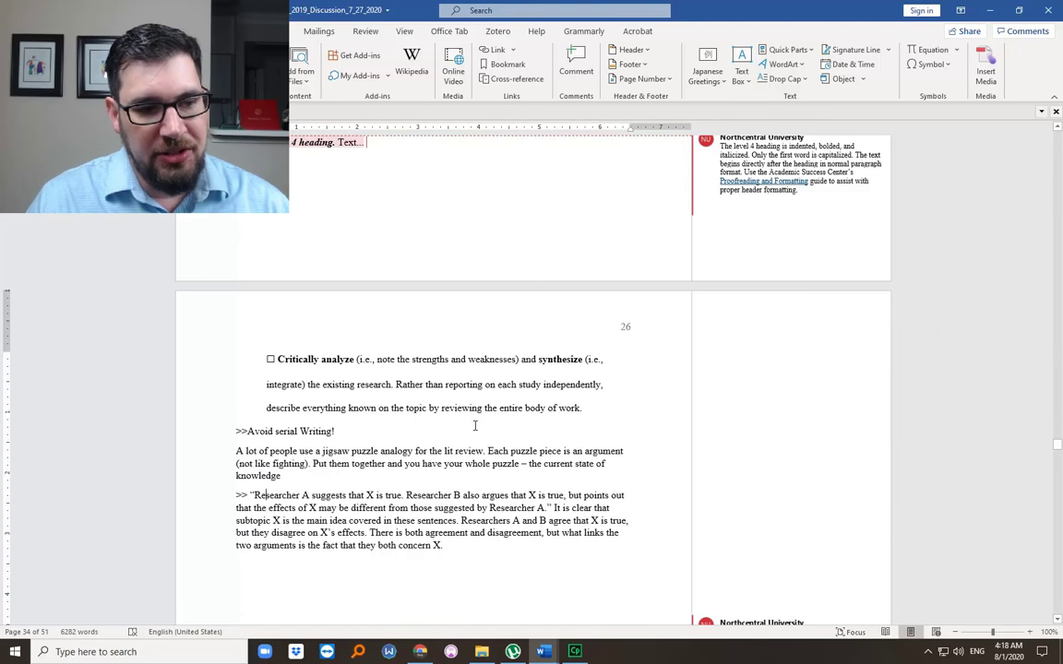
pyautogui.hotkey('ctrl', 'shift', 'Right')
pyautogui.hotkey('ctrl', 'shift', 'Right')
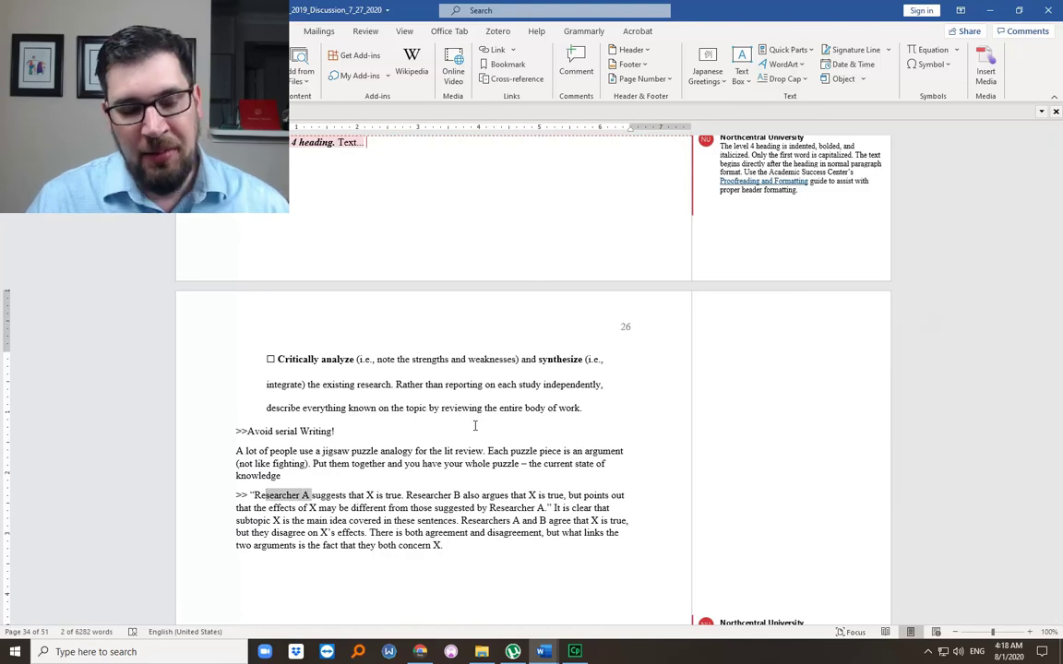
pyautogui.hotkey('ctrl', 'shift', 'Right')
pyautogui.hotkey('ctrl', 'shift', 'Right')
pyautogui.hotkey('ctrl', 'shift', 'Right')
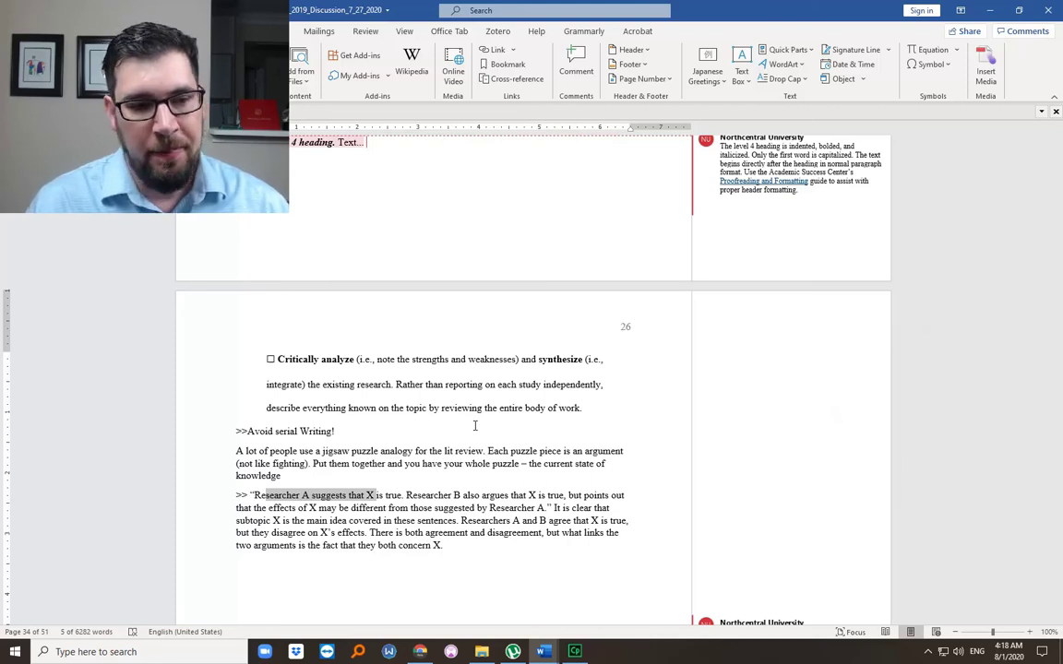
pyautogui.hotkey('ctrl', 'Right')
pyautogui.hotkey('ctrl', 'shift', 'Right')
pyautogui.hotkey('ctrl', 'shift', 'Right')
pyautogui.hotkey('ctrl', 'shift', 'Right')
pyautogui.hotkey('ctrl', 'shift', 'Right')
pyautogui.hotkey('ctrl', 'shift', 'Right')
pyautogui.hotkey('ctrl', 'shift', 'Right')
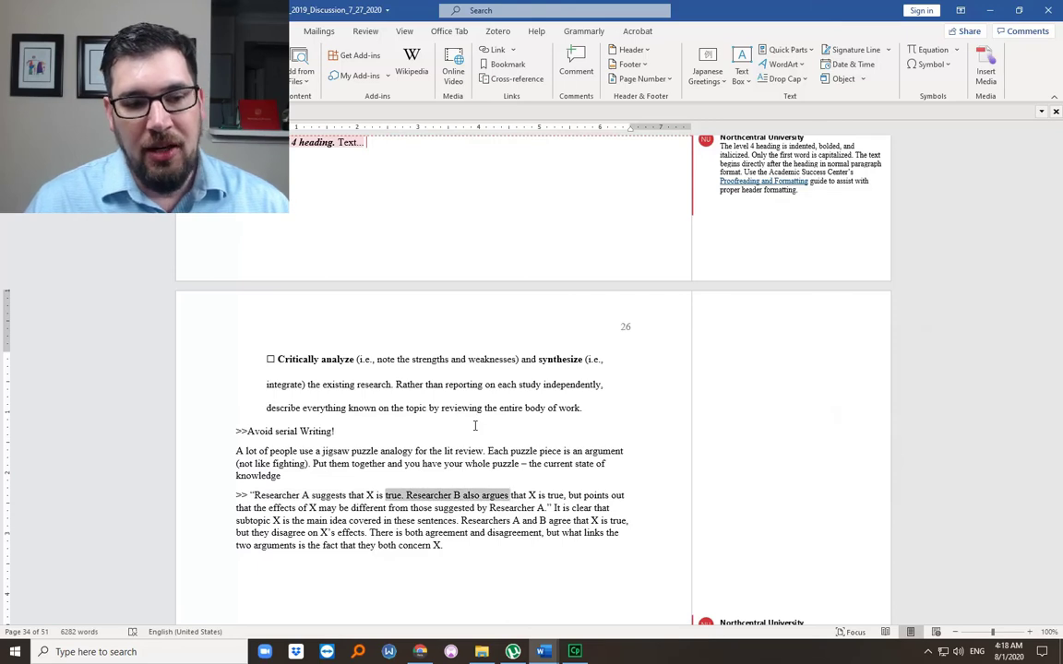
pyautogui.hotkey('ctrl', 'shift', 'Right')
pyautogui.hotkey('ctrl', 'shift', 'Right')
pyautogui.hotkey('ctrl', 'shift', 'Right')
pyautogui.hotkey('ctrl', 'shift', 'Right')
pyautogui.hotkey('ctrl', 'shift', 'Right')
pyautogui.hotkey('ctrl', 'shift', 'Right')
pyautogui.hotkey('ctrl', 'shift', 'Right')
pyautogui.hotkey('ctrl', 'shift', 'Right')
pyautogui.hotkey('ctrl', 'shift', 'Right')
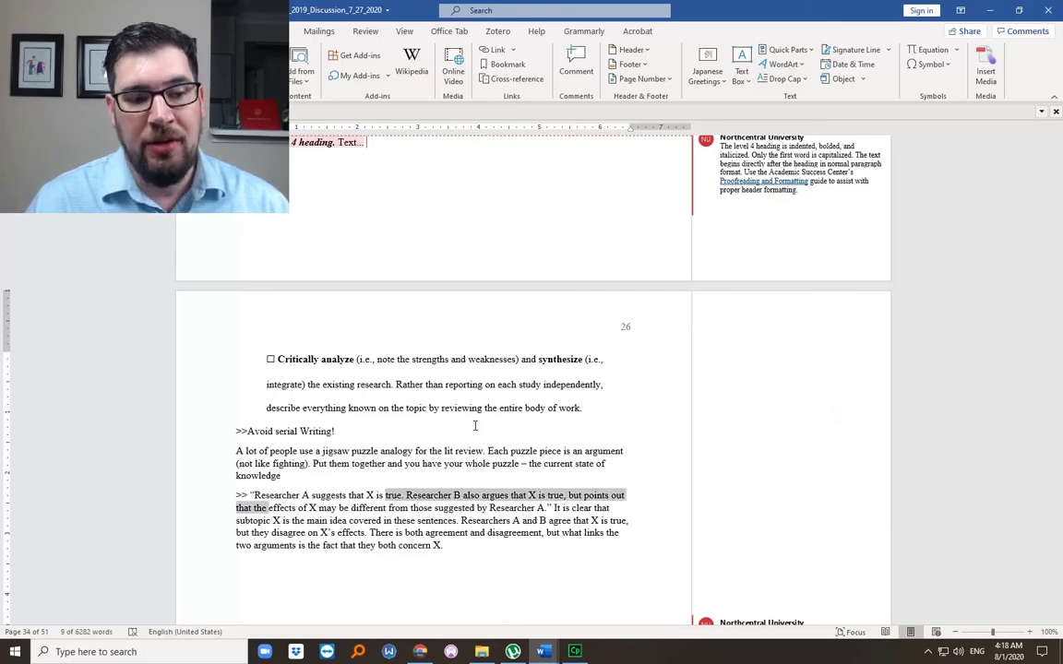
pyautogui.hotkey('ctrl', 'shift', 'Right')
pyautogui.hotkey('ctrl', 'shift', 'Right')
pyautogui.hotkey('ctrl', 'shift', 'Right')
pyautogui.hotkey('ctrl', 'shift', 'Right')
pyautogui.hotkey('ctrl', 'shift', 'Right')
pyautogui.hotkey('ctrl', 'shift', 'Right')
pyautogui.hotkey('ctrl', 'shift', 'Right')
pyautogui.hotkey('ctrl', 'shift', 'Right')
pyautogui.hotkey('ctrl', 'shift', 'Right')
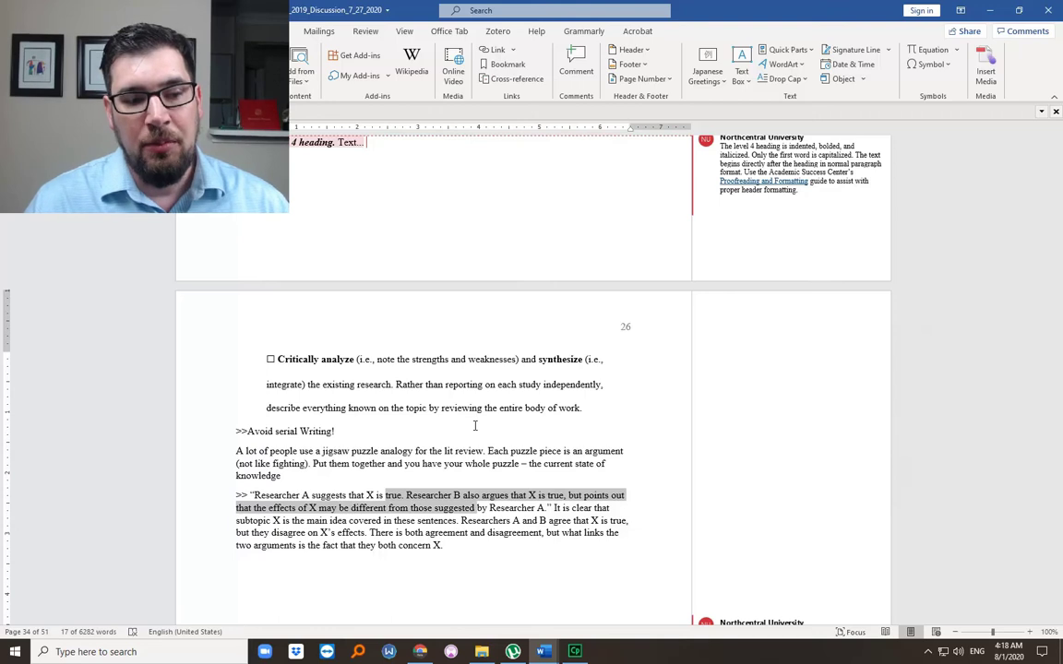
pyautogui.hotkey('ctrl', 'shift', 'Right')
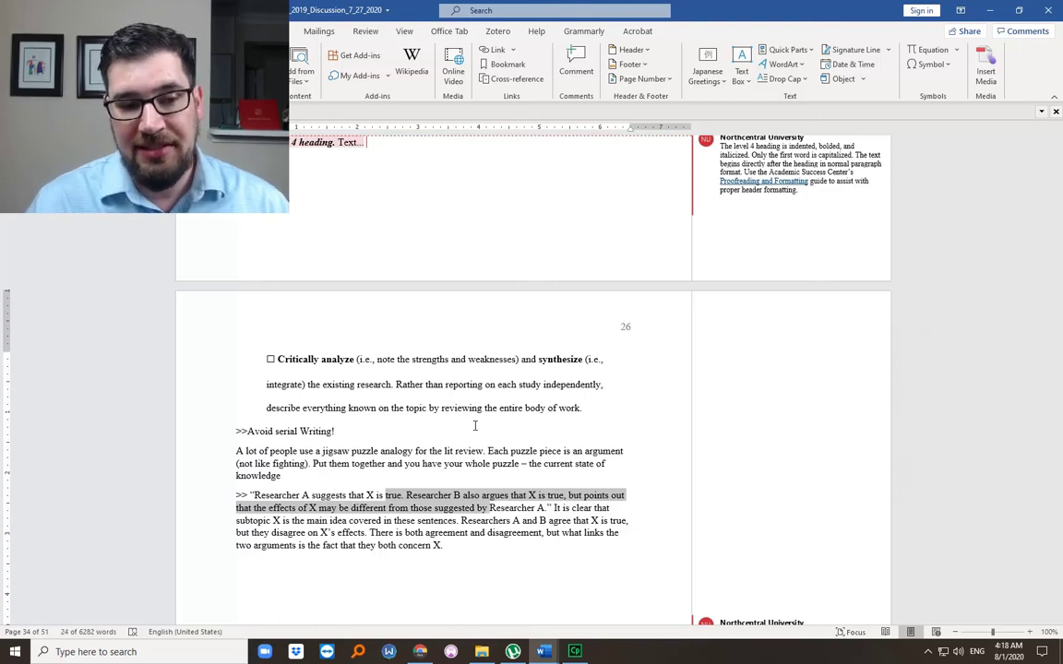
pyautogui.press('Right')
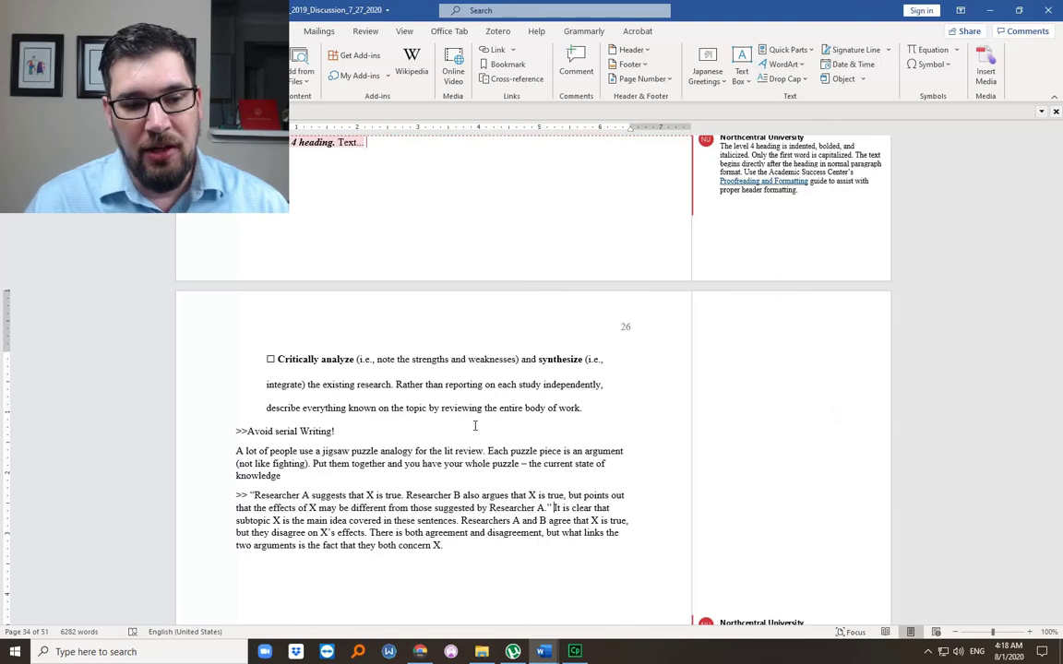
# Split 'It is clear that subtopic X…' into its own paragraph and highlight its opening words
pyautogui.hotkey('ctrl', 'Right')
pyautogui.hotkey('ctrl', 'Right')
pyautogui.hotkey('ctrl', 'Right')
pyautogui.press('Return')
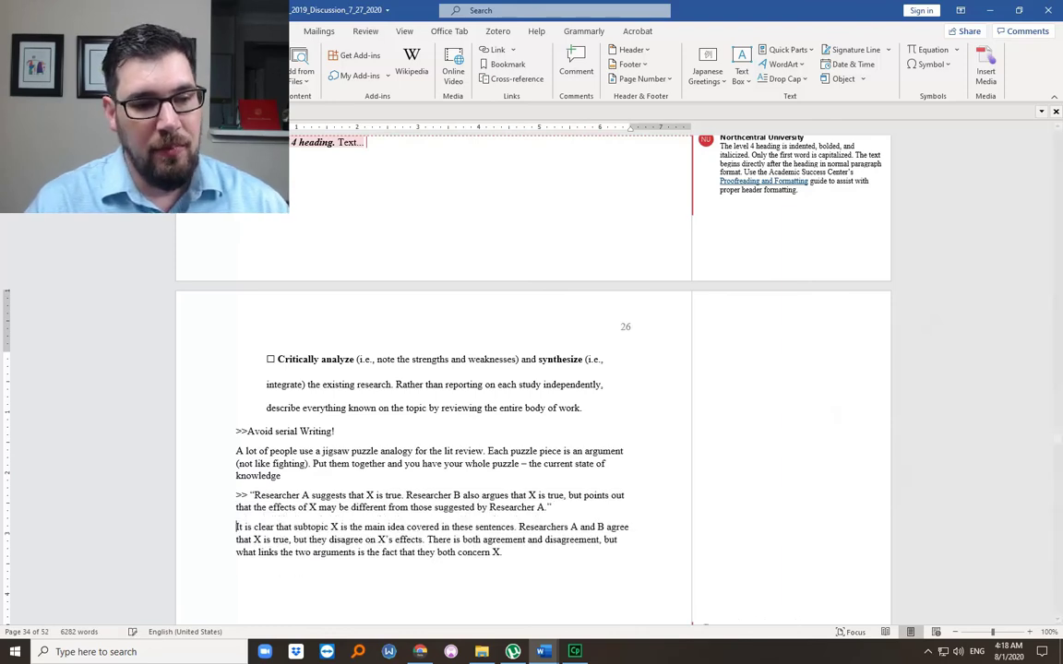
pyautogui.hotkey('ctrl', 'shift', 'Right')
pyautogui.hotkey('ctrl', 'shift', 'Right')
pyautogui.hotkey('ctrl', 'shift', 'Right')
pyautogui.hotkey('ctrl', 'shift', 'Right')
pyautogui.hotkey('ctrl', 'shift', 'Right')
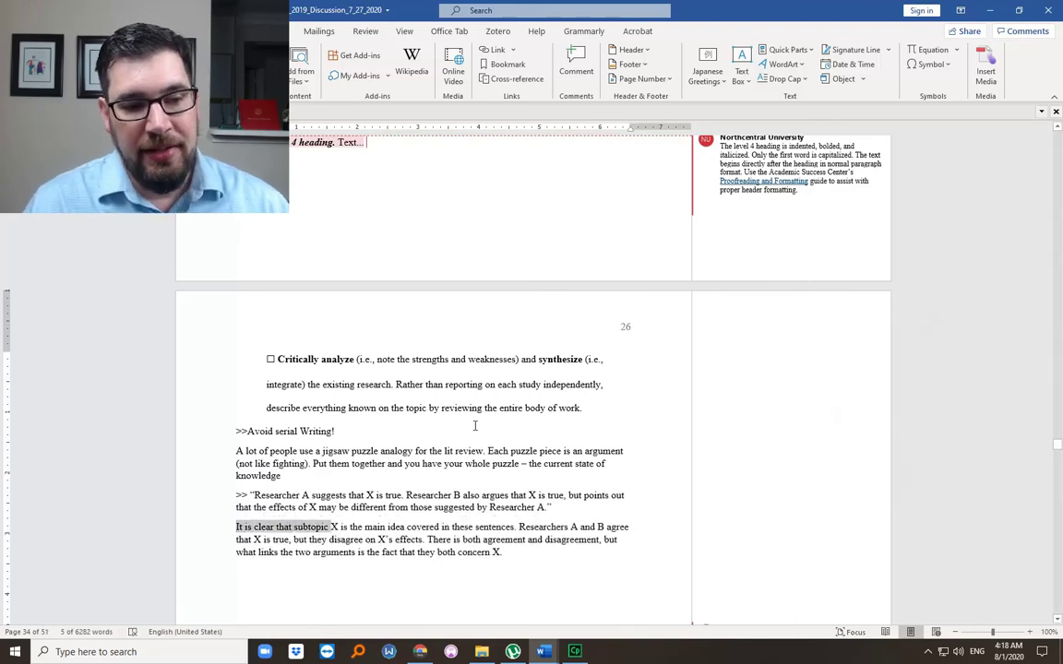
pyautogui.hotkey('ctrl', 'shift', 'Right')
pyautogui.hotkey('ctrl', 'shift', 'Right')
pyautogui.hotkey('ctrl', 'shift', 'Right')
pyautogui.hotkey('ctrl', 'shift', 'Right')
pyautogui.hotkey('ctrl', 'shift', 'Right')
pyautogui.hotkey('ctrl', 'shift', 'Right')
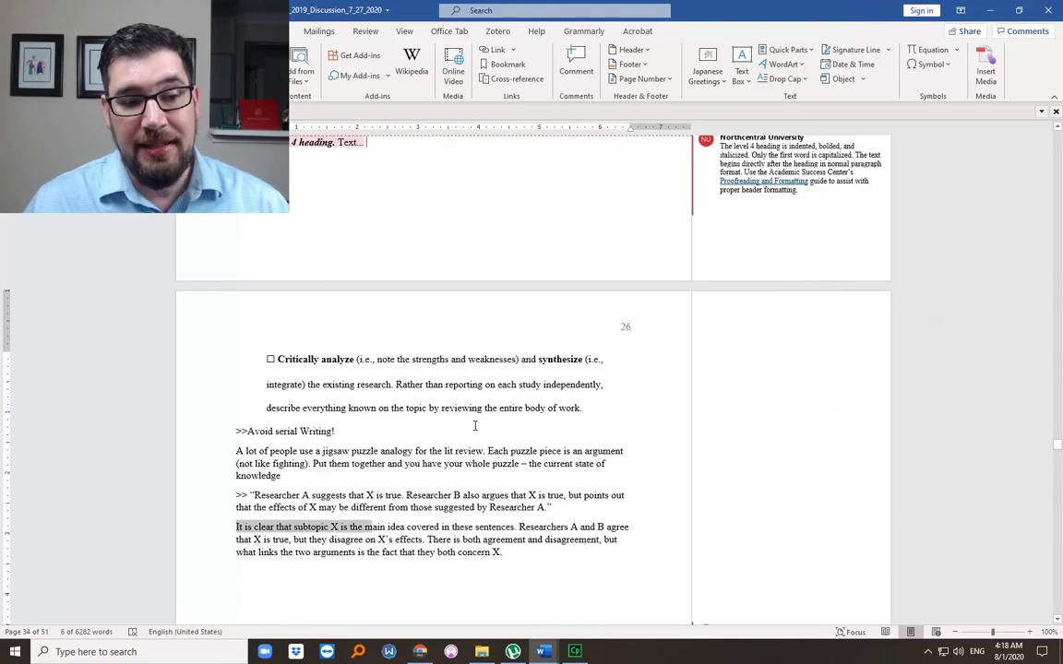
pyautogui.hotkey('ctrl', 'shift', 'Right')
pyautogui.hotkey('ctrl', 'shift', 'Right')
pyautogui.hotkey('ctrl', 'shift', 'Right')
pyautogui.hotkey('ctrl', 'shift', 'Right')
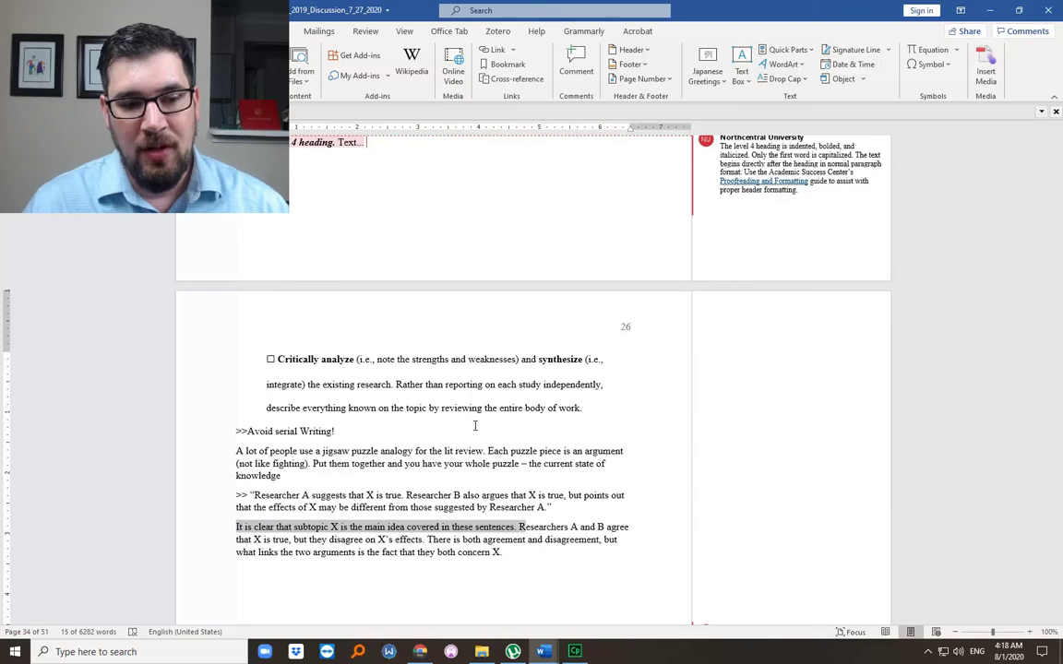
pyautogui.hotkey('ctrl', 'shift', 'Right')
pyautogui.hotkey('ctrl', 'shift', 'Right')
pyautogui.hotkey('ctrl', 'shift', 'Right')
pyautogui.hotkey('ctrl', 'shift', 'Right')
pyautogui.hotkey('ctrl', 'shift', 'Right')
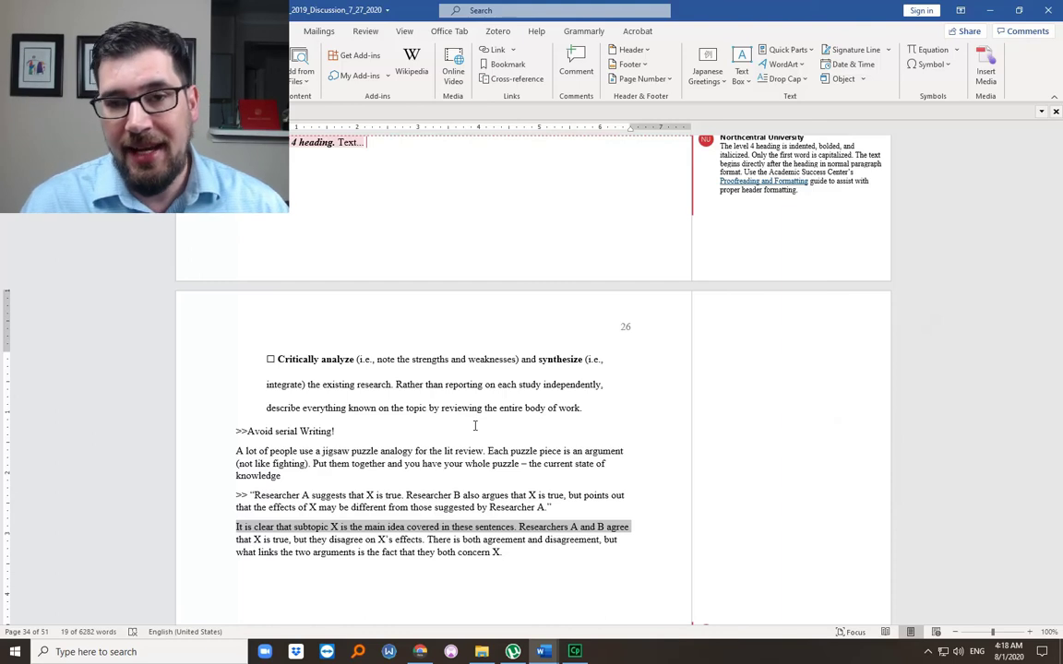
pyautogui.hotkey('ctrl', 'shift', 'Right')
pyautogui.hotkey('ctrl', 'shift', 'Right')
pyautogui.hotkey('ctrl', 'shift', 'Right')
pyautogui.hotkey('ctrl', 'shift', 'Right')
pyautogui.hotkey('ctrl', 'shift', 'Right')
pyautogui.hotkey('ctrl', 'shift', 'Right')
pyautogui.hotkey('ctrl', 'shift', 'Right')
pyautogui.hotkey('ctrl', 'shift', 'Right')
pyautogui.hotkey('ctrl', 'shift', 'Right')
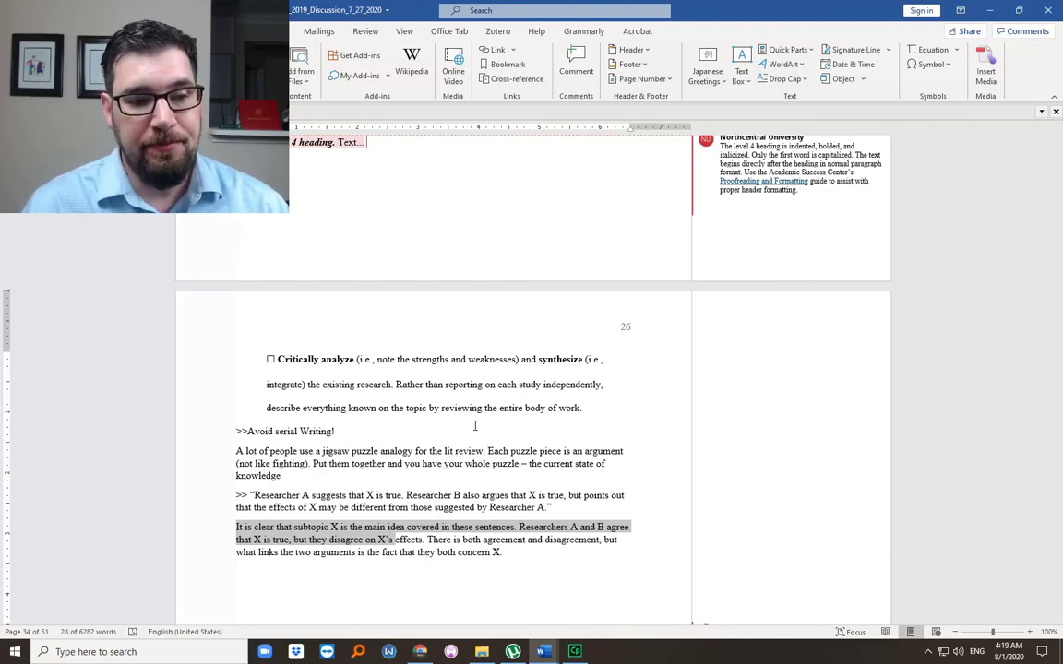
# Highlight the quoted Researcher A and B example paragraph, then the commentary paragraph
pyautogui.hotkey('ctrl', 'Up')
pyautogui.hotkey('ctrl', 'shift', 'Down')
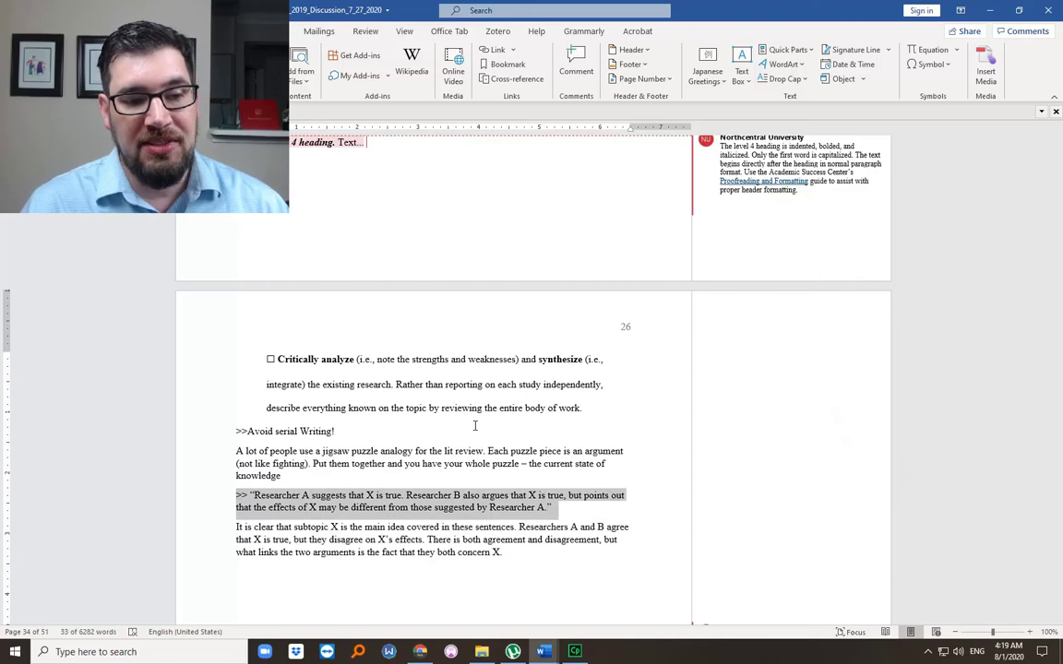
pyautogui.press('Left')
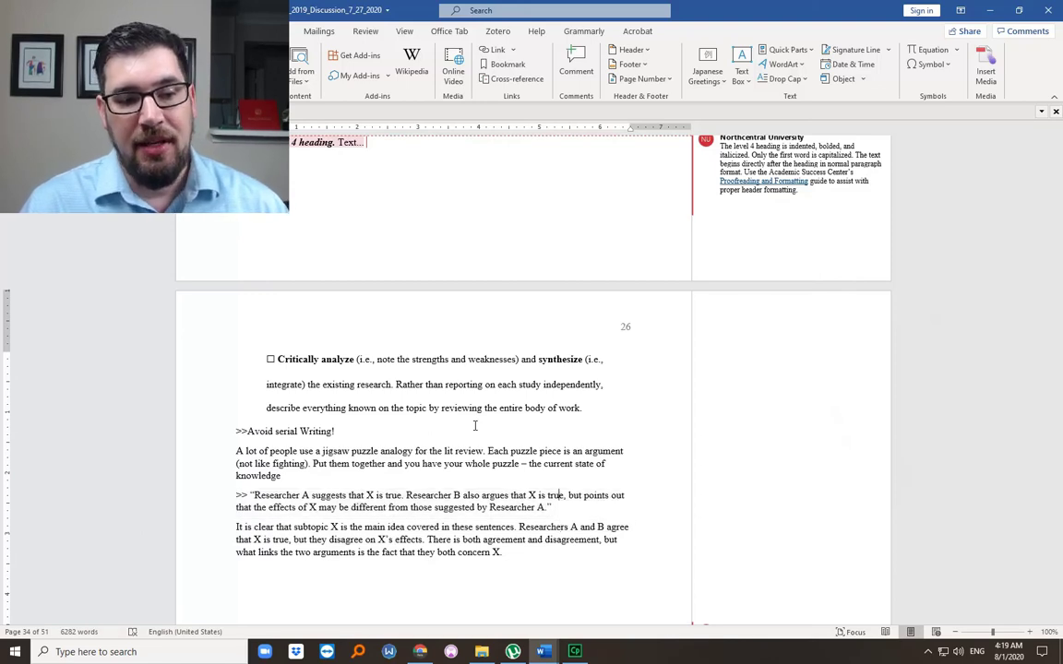
pyautogui.hotkey('ctrl', 'shift', 'Down')
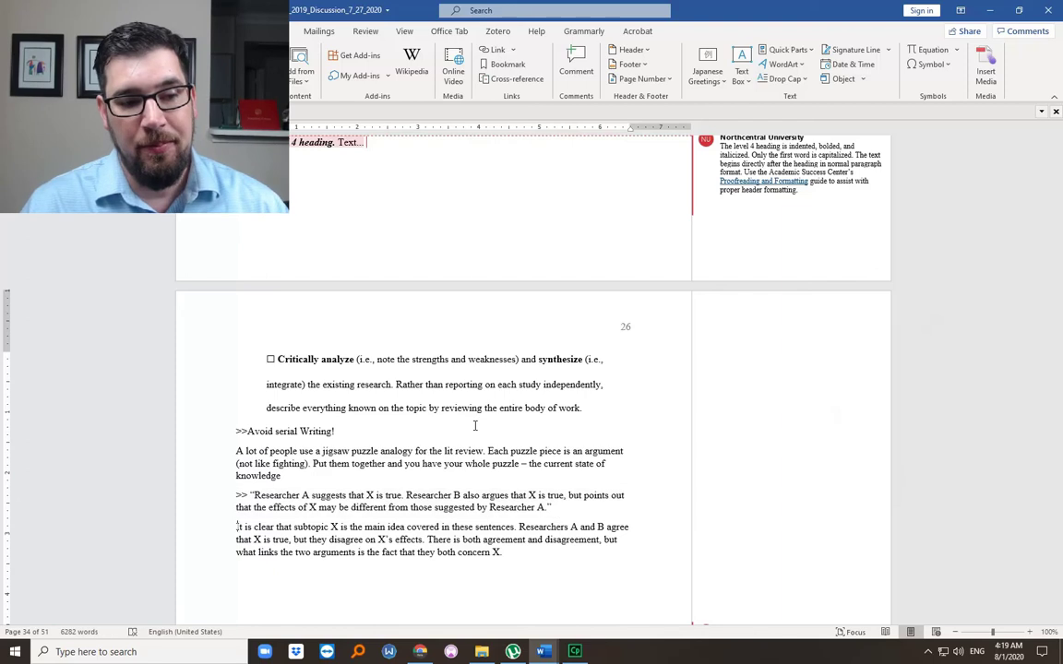
pyautogui.press('Right')
pyautogui.hotkey('ctrl', 'shift', 'Down')
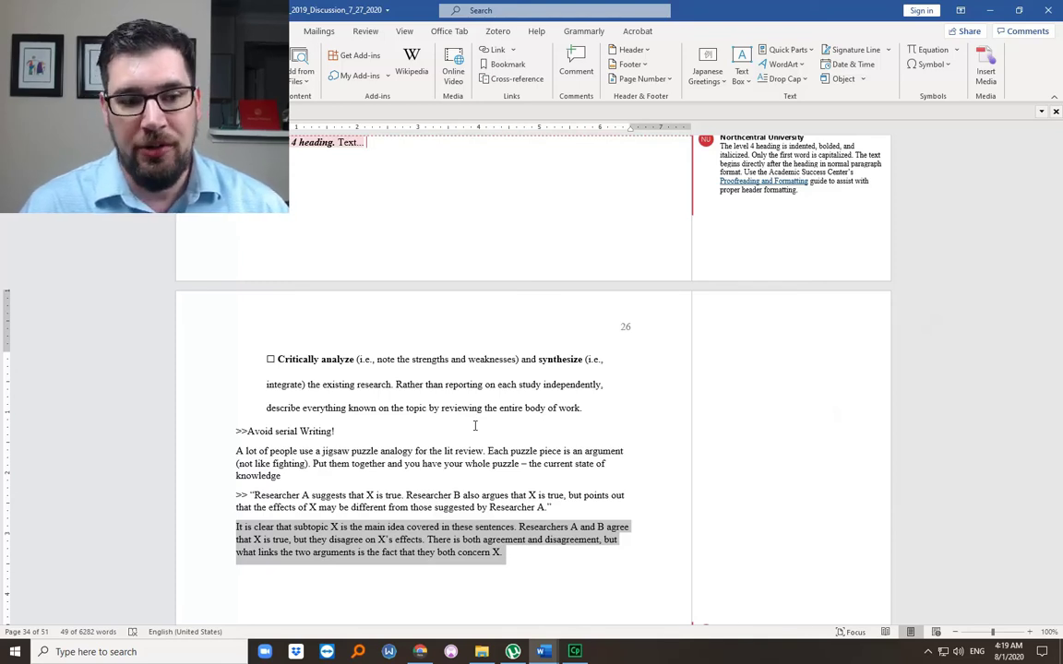
# Move the cursor to the empty line below the commentary
pyautogui.press('Right')
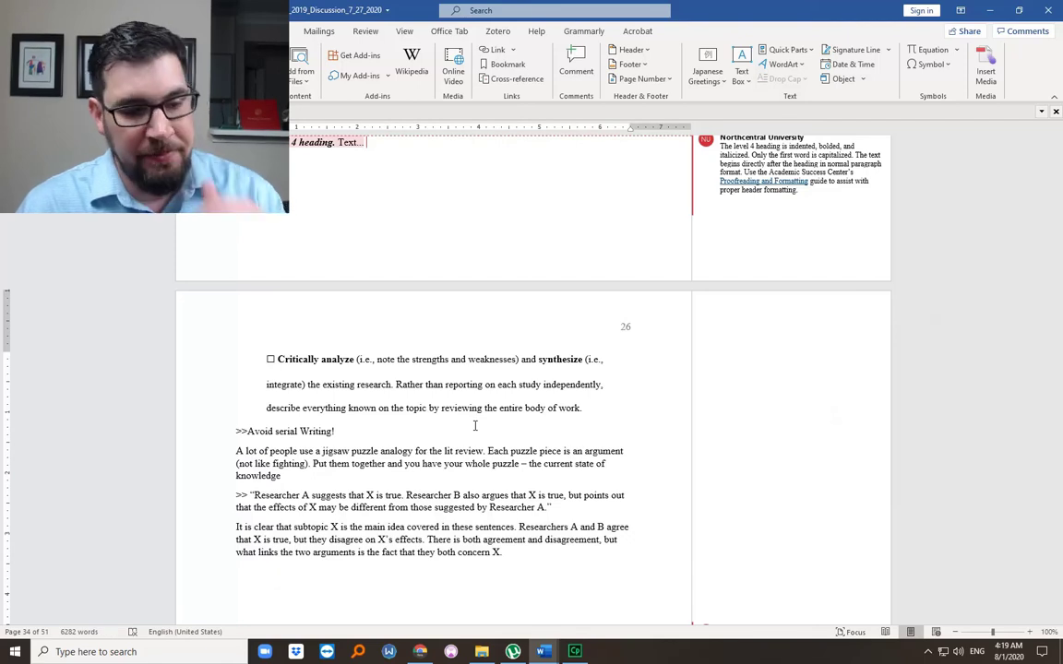
pyautogui.press('Return')
pyautogui.press('Return')
pyautogui.press('Return')
pyautogui.press('Return')
pyautogui.press('Return')
pyautogui.press('Tab')
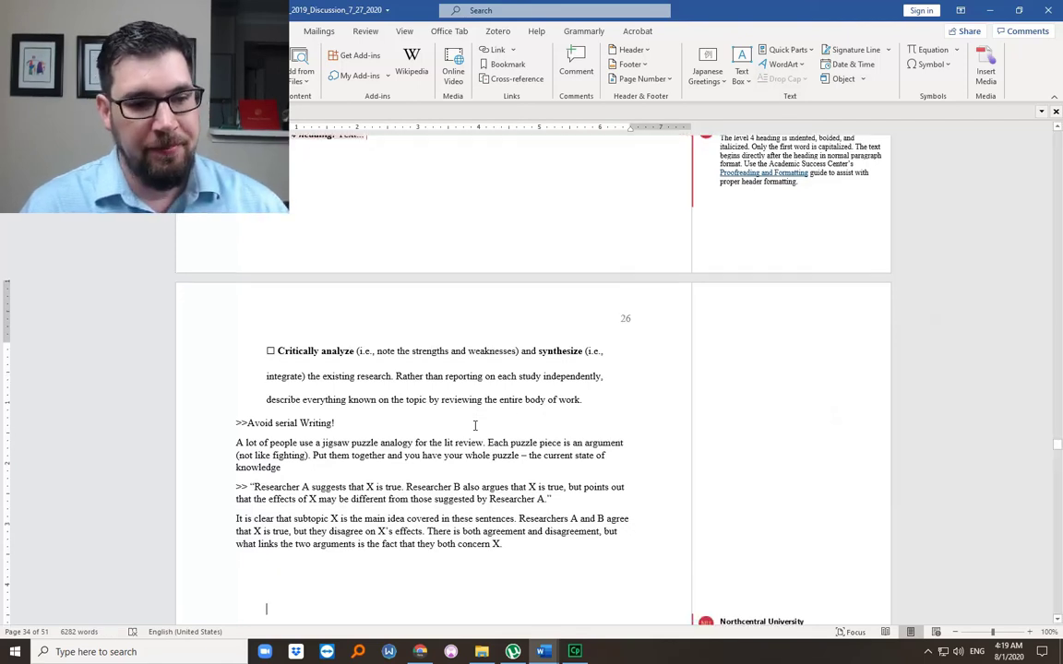
pyautogui.press('Up')
pyautogui.press('Up')
pyautogui.press('Up')
pyautogui.press('Up')
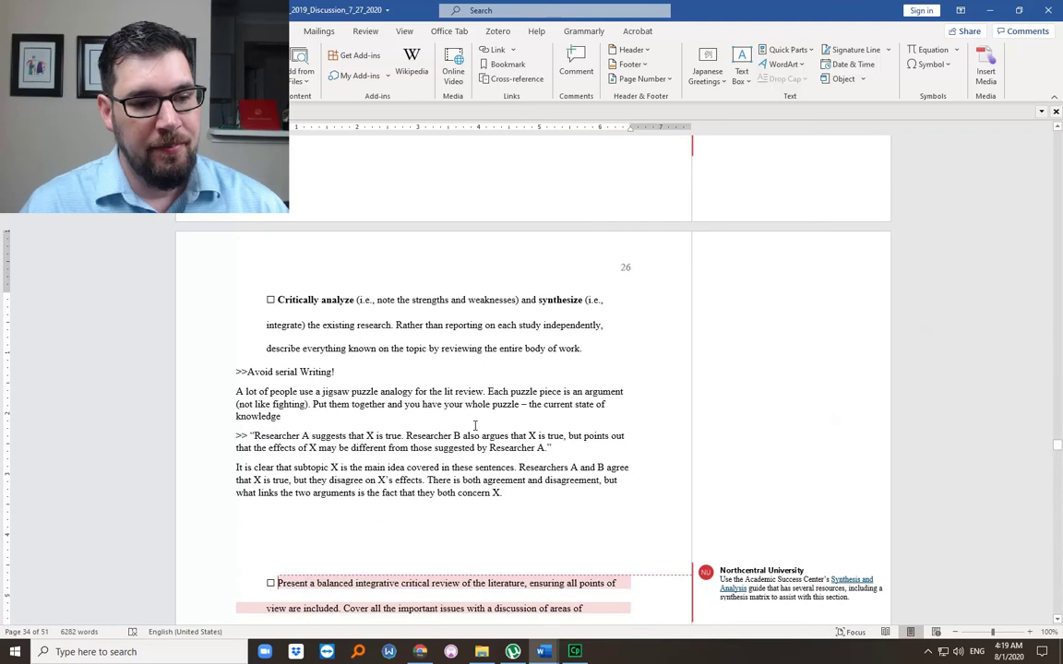
# Highlight 'balanced integrative critical' and 'Provide potential explanations for areas of divergence' in the guidance bullets
pyautogui.scroll(-3, 370, 418)
pyautogui.press('Down')
pyautogui.press('Down')
pyautogui.press('Down')
pyautogui.press('Down')
pyautogui.press('Down')
pyautogui.press('Down')
pyautogui.press('Down')
pyautogui.press('End')
pyautogui.moveTo(316, 430); pyautogui.dragTo(517, 507)
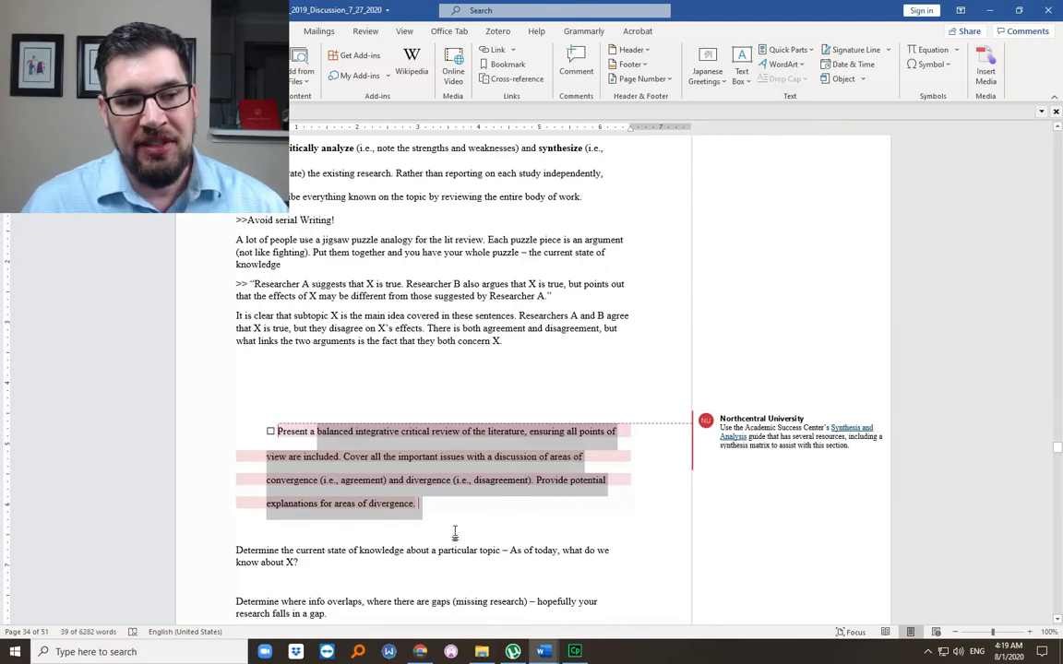
pyautogui.moveTo(420, 505); pyautogui.dragTo(532, 479)
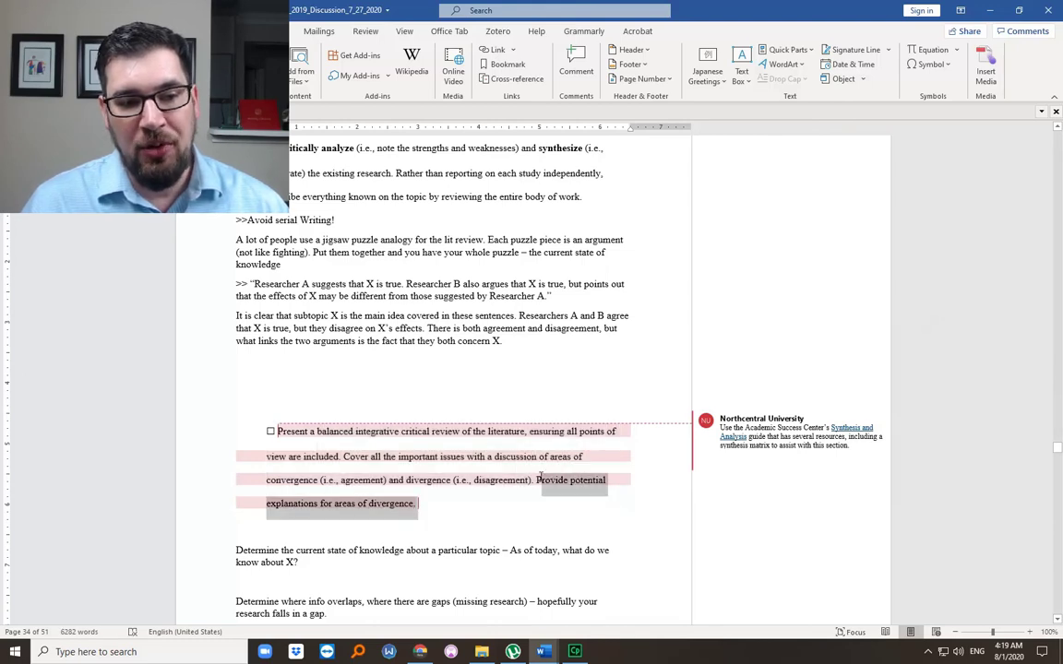
pyautogui.scroll(3, 318, 294)
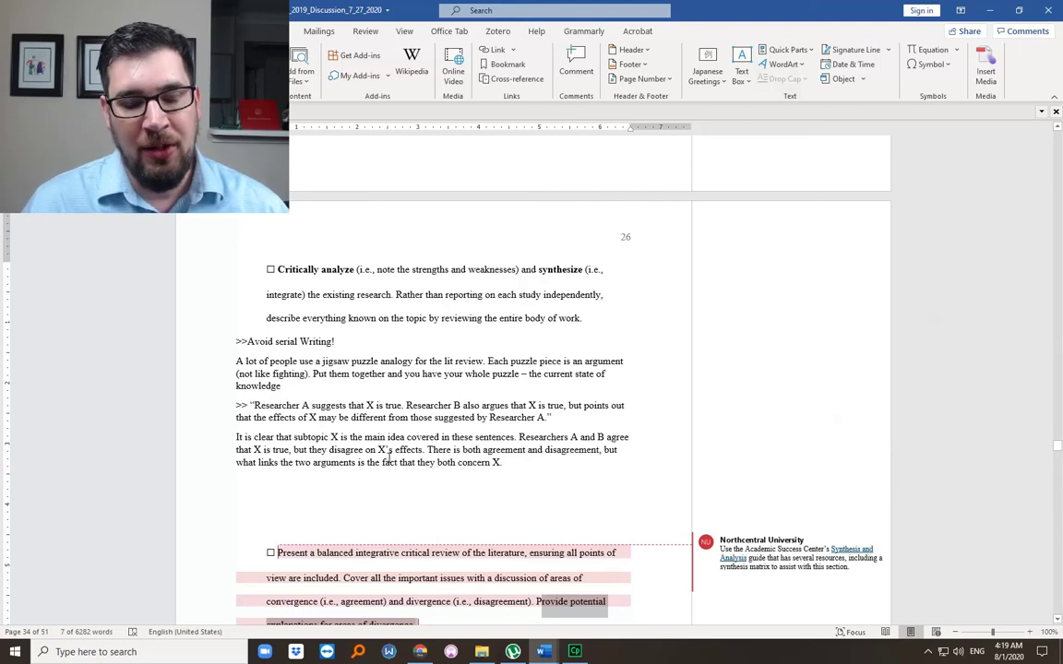
pyautogui.scroll(-1, 388, 458)
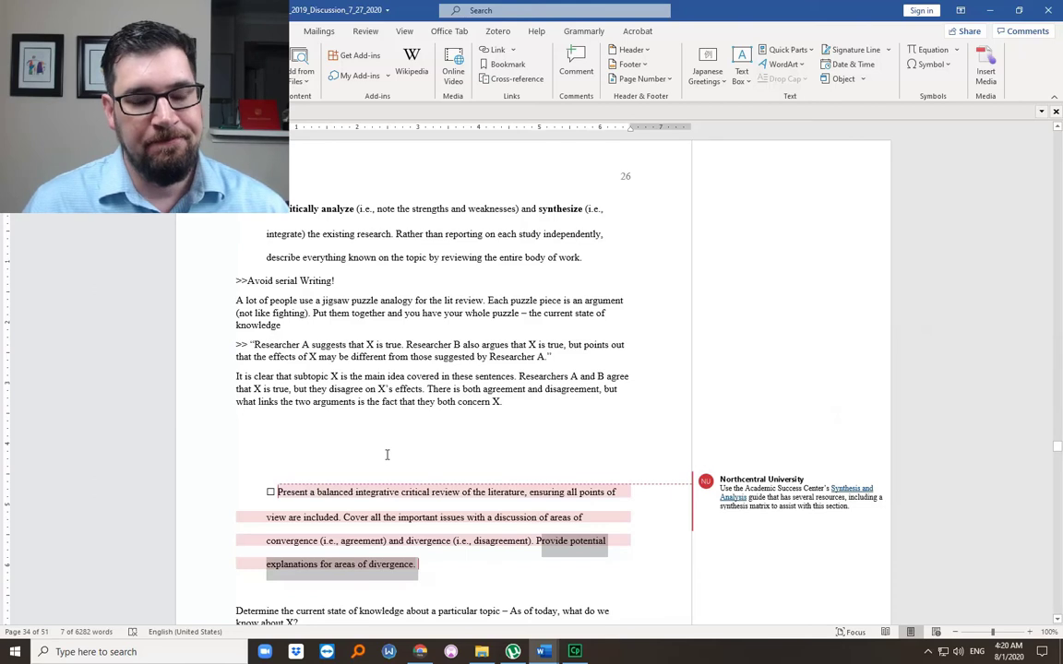
# Insert a page break after 'Provide potential explanations for areas of divergence.'
pyautogui.moveTo(400, 534)
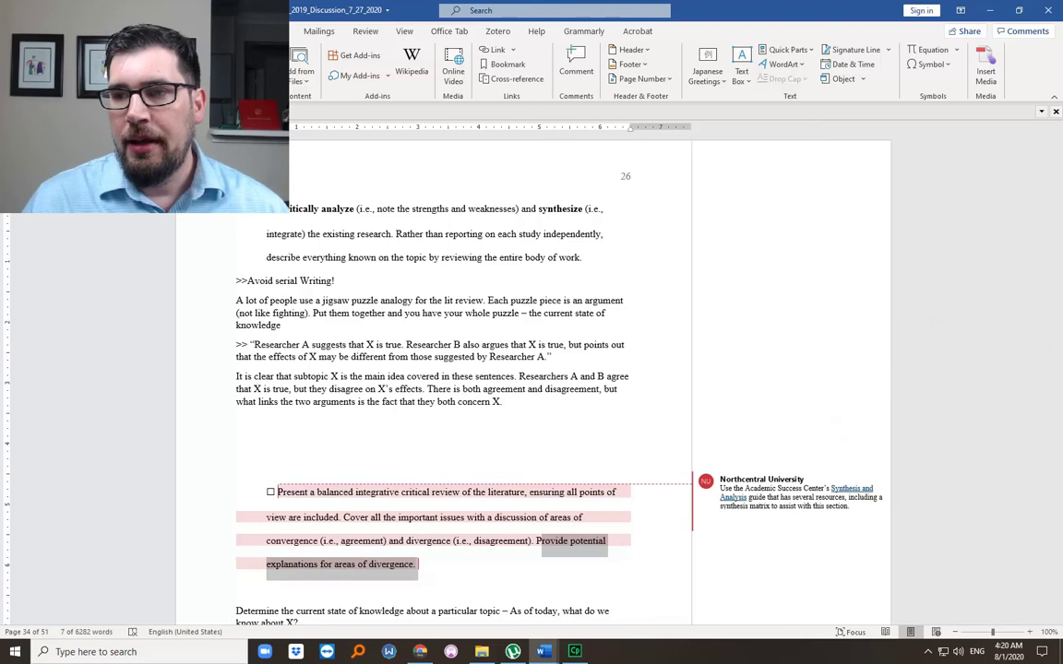
pyautogui.click(418, 564)
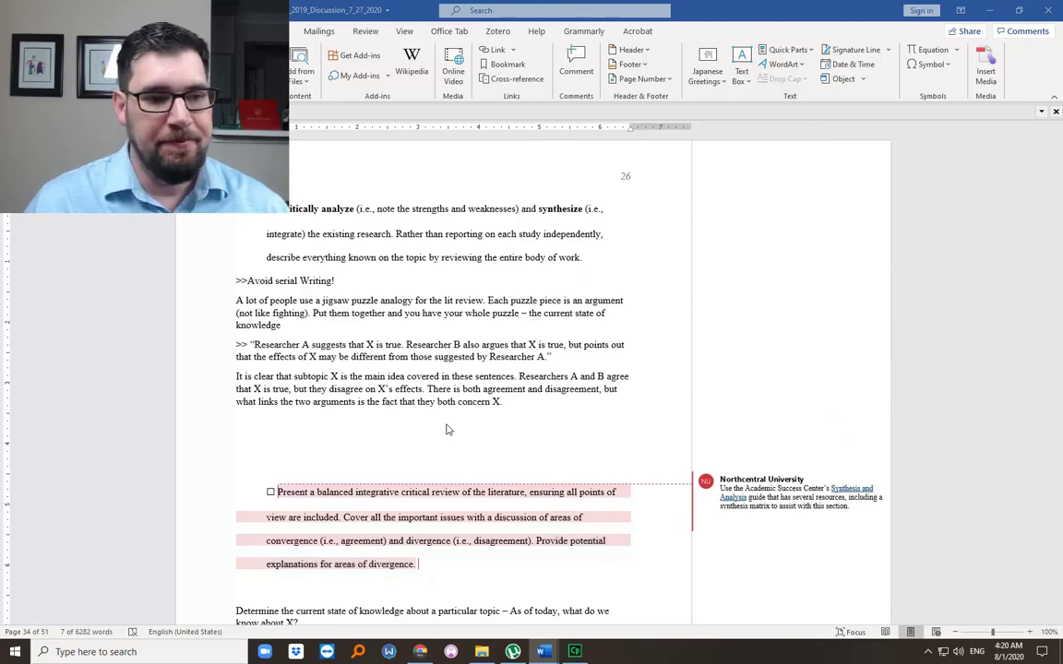
pyautogui.scroll(-1, 410, 448)
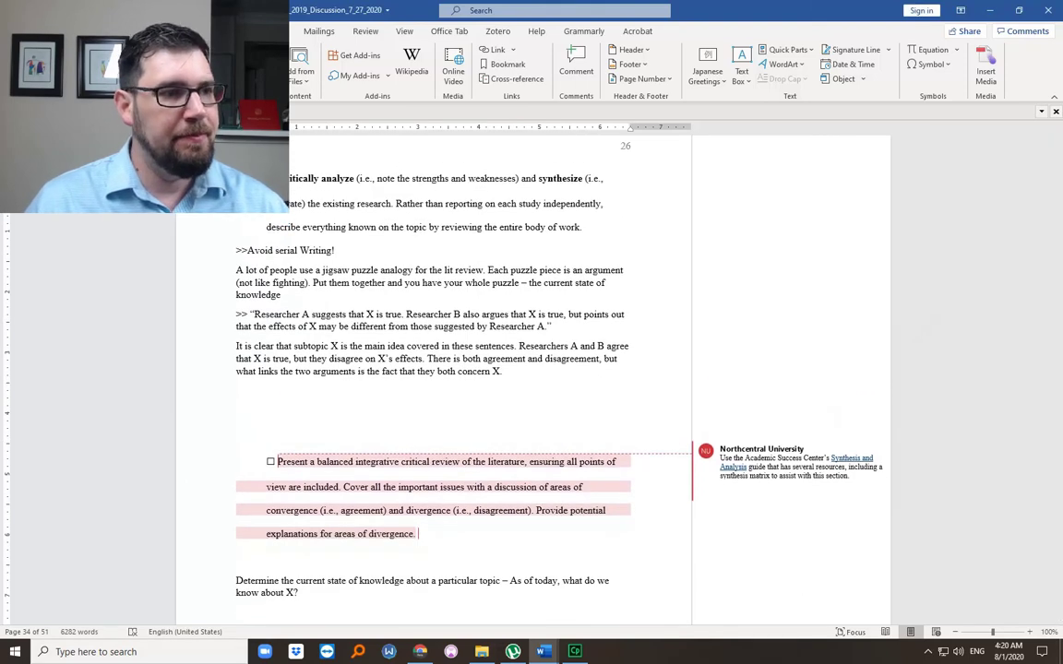
pyautogui.hotkey('ctrl', 'Return')
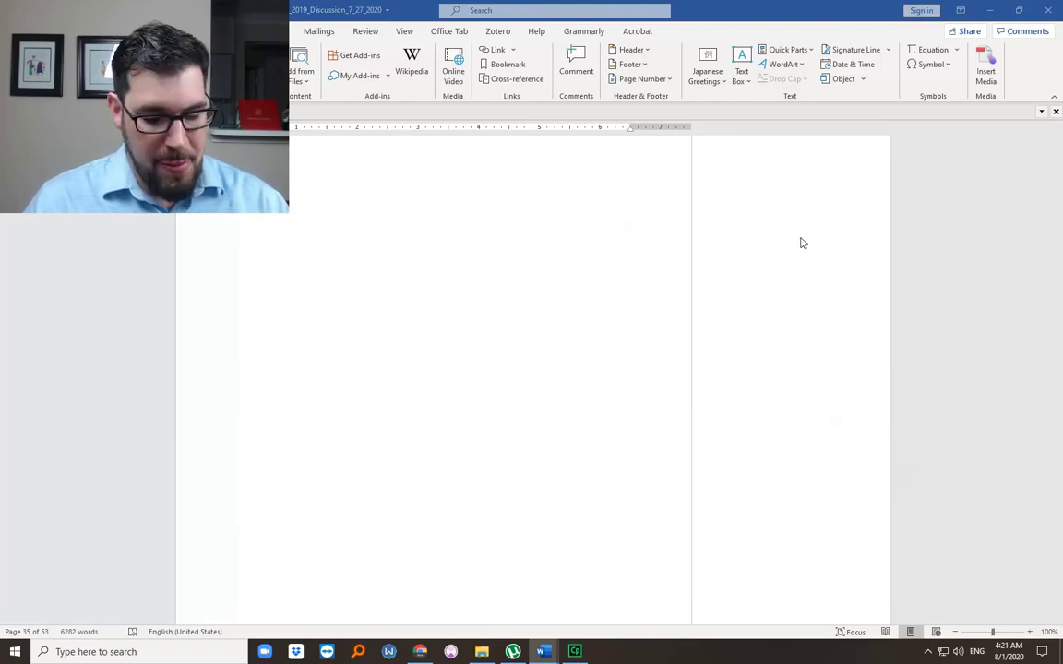
# Paste a copy of page 28's blue oval onto the blank page and enlarge it
pyautogui.click(470, 269)
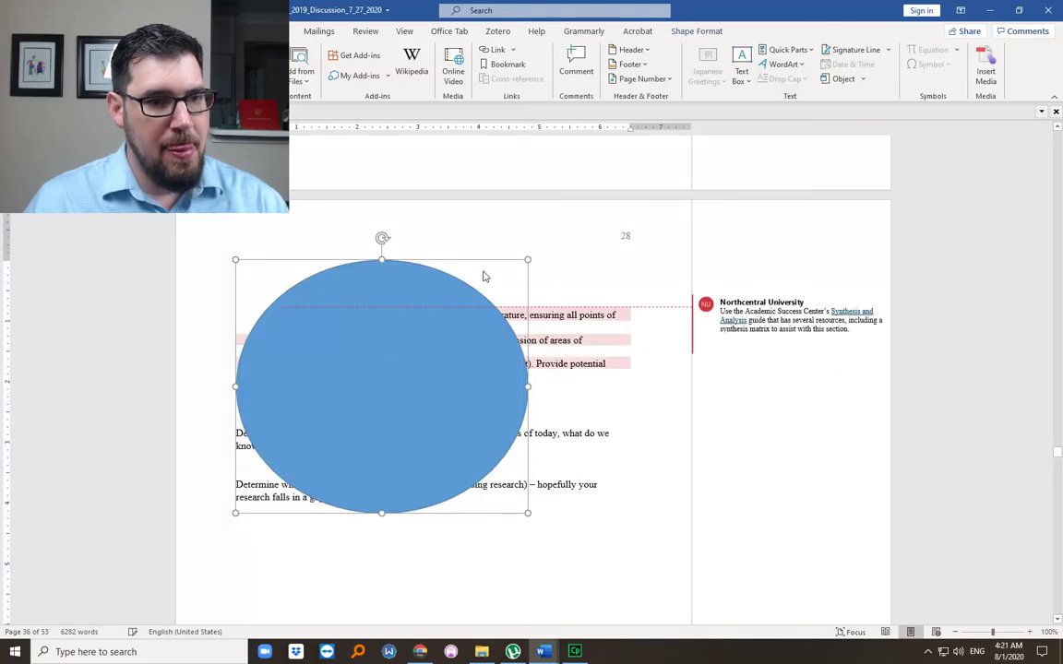
pyautogui.scroll(3, 475, 272)
pyautogui.scroll(6, 480, 250)
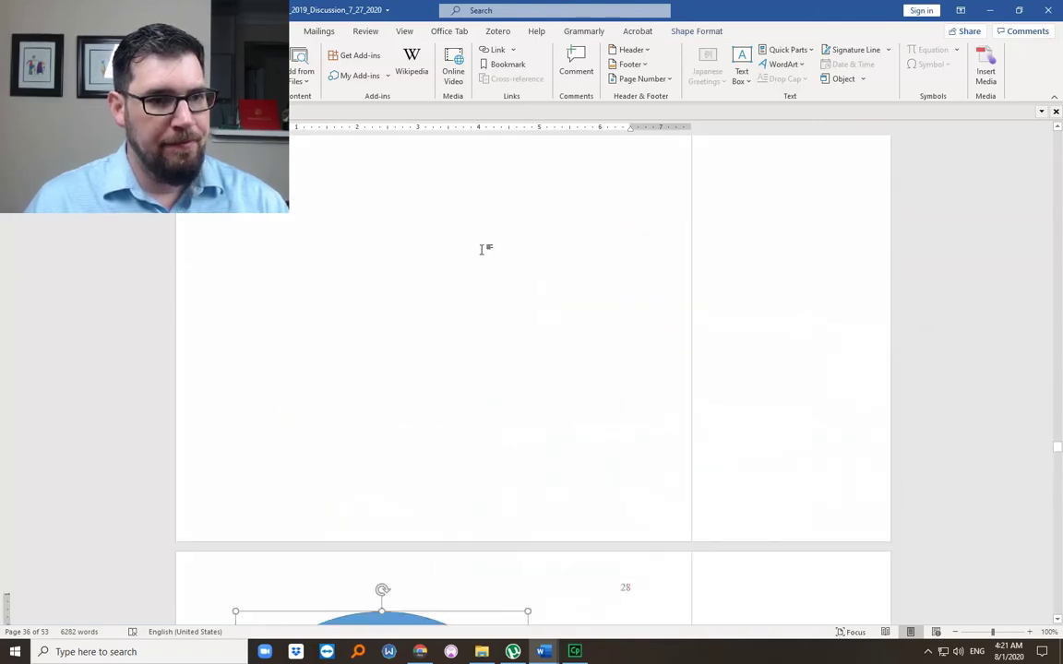
pyautogui.click(477, 242)
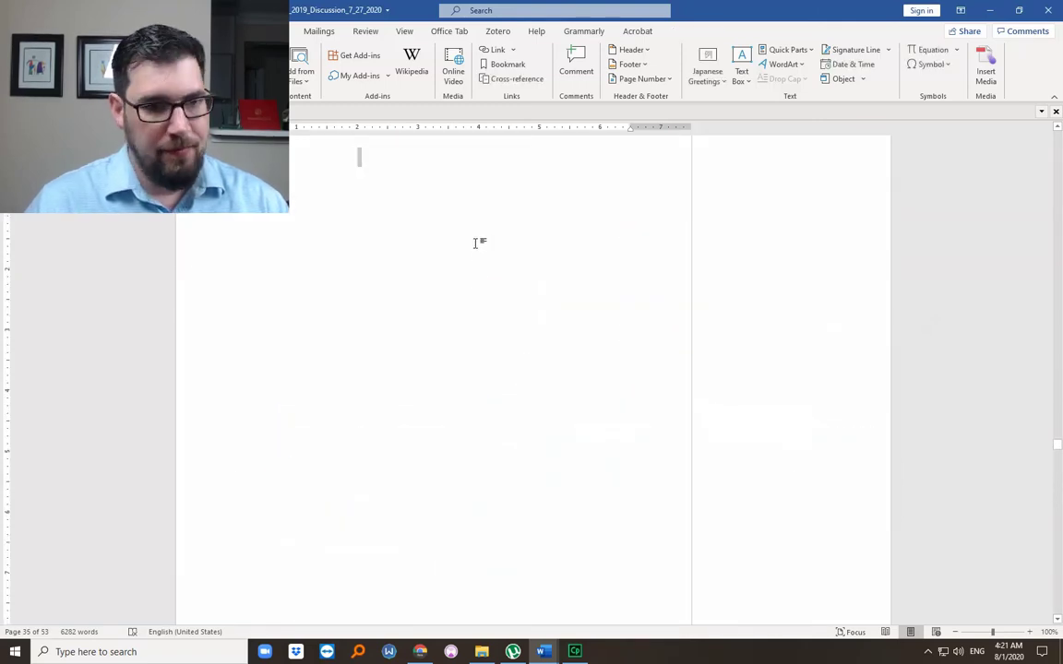
pyautogui.hotkey('ctrl', 'v')
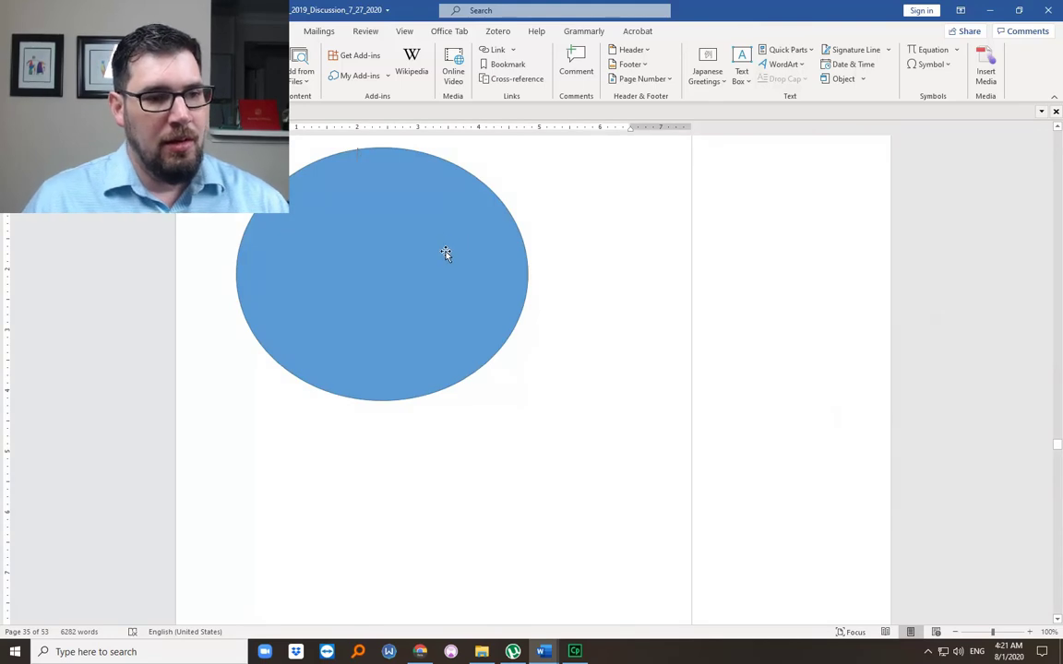
pyautogui.moveTo(473, 259); pyautogui.dragTo(512, 265)
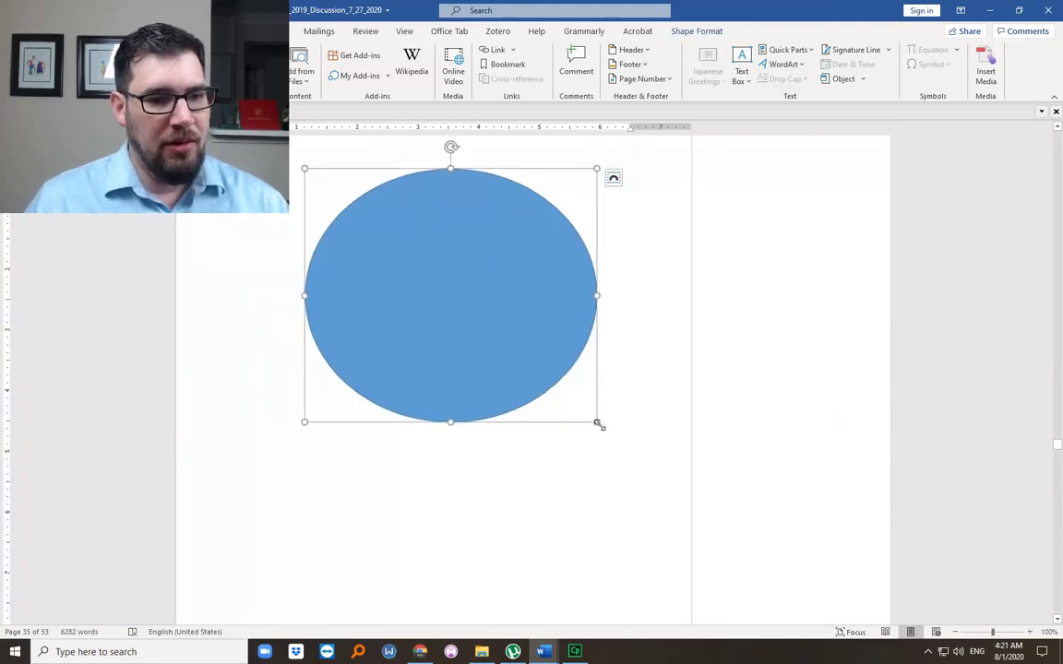
pyautogui.moveTo(597, 422); pyautogui.dragTo(628, 453)
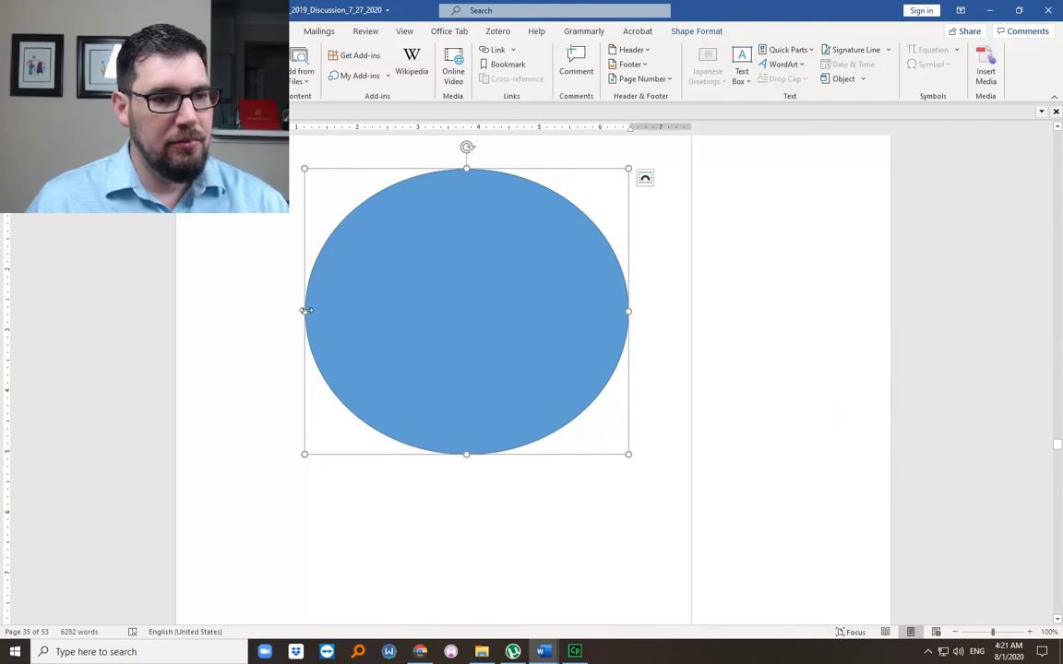
pyautogui.moveTo(306, 311); pyautogui.dragTo(262, 311)
# Stretch the oval's bottom edge lower and undo an accidental extra paste
pyautogui.click(492, 513)
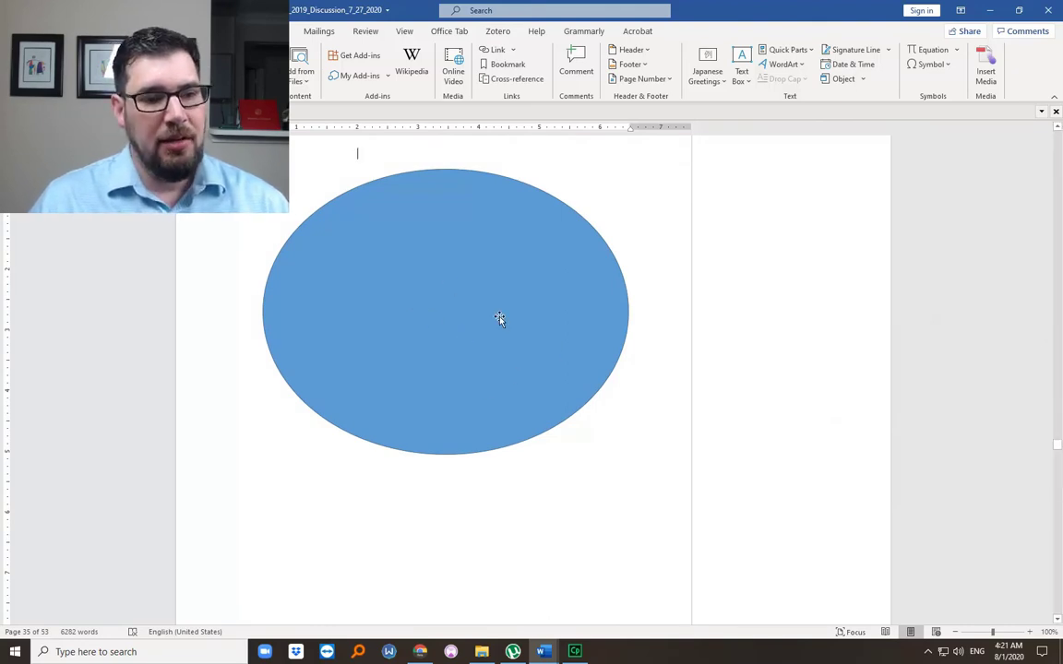
pyautogui.click(455, 452)
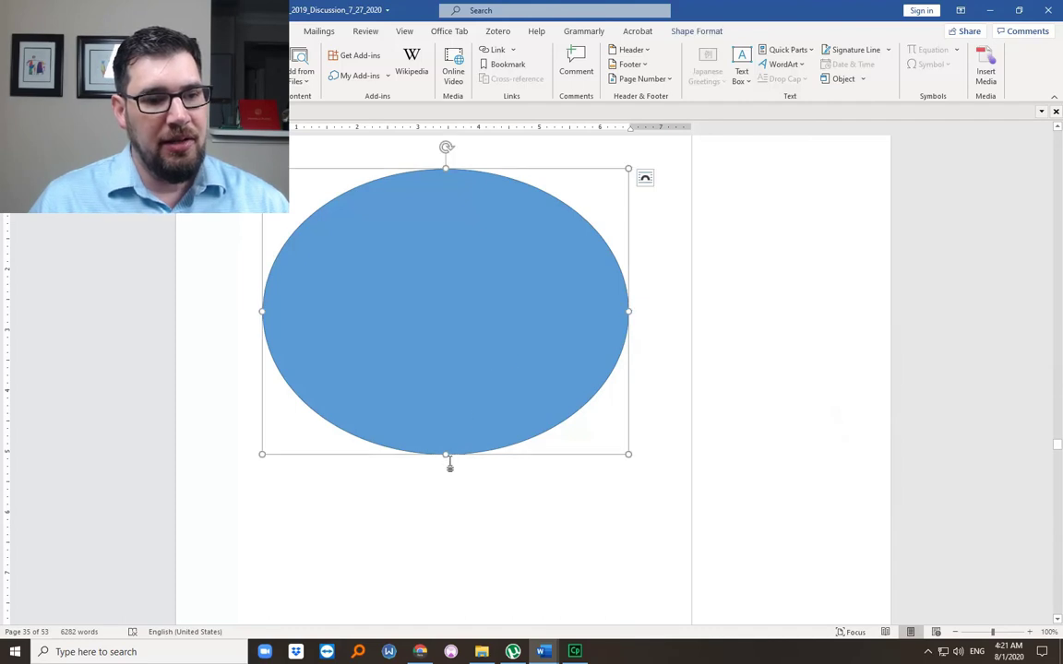
pyautogui.moveTo(445, 453); pyautogui.dragTo(447, 481)
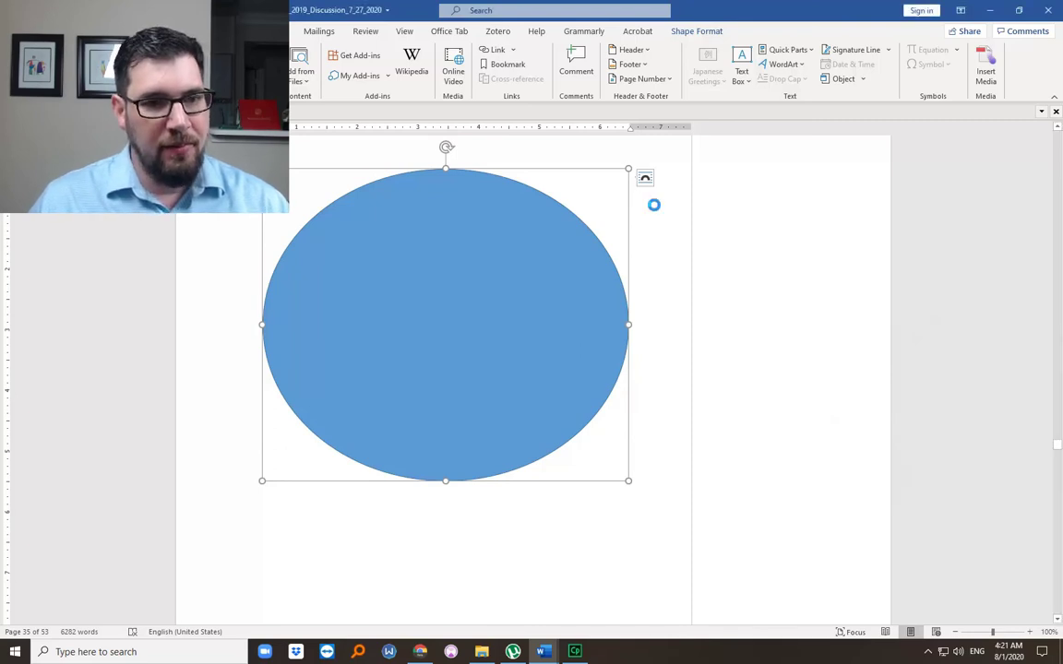
pyautogui.hotkey('ctrl', 'v')
pyautogui.hotkey('ctrl', 'z')
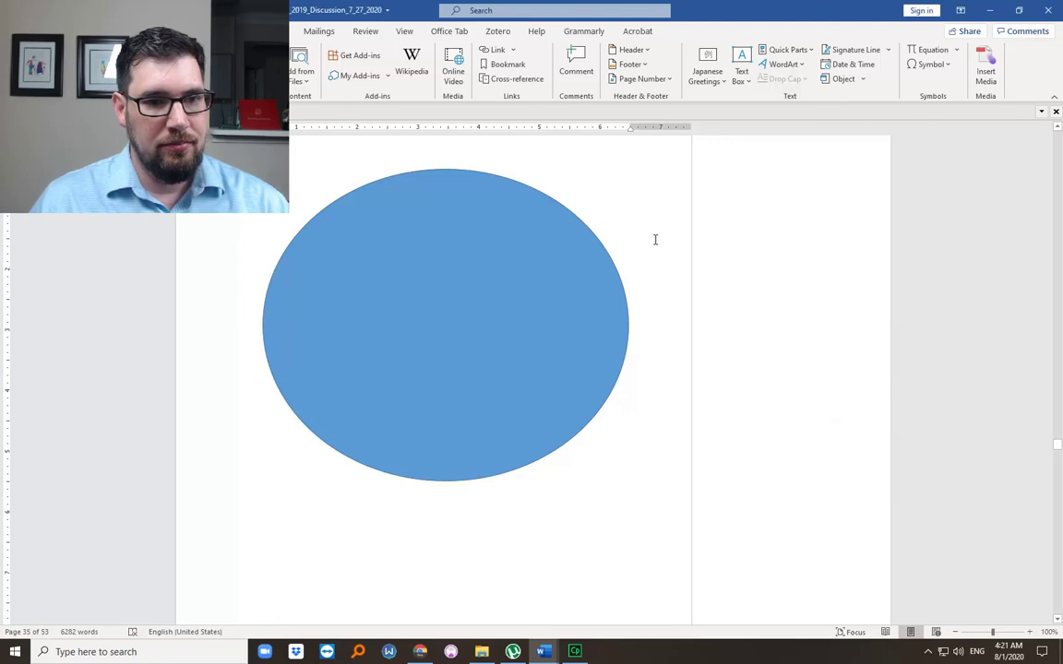
# Resize the Older Individuals 5% label at top-left and move Latinos 55% (citation) to top-right
pyautogui.hotkey('ctrl', 'z')
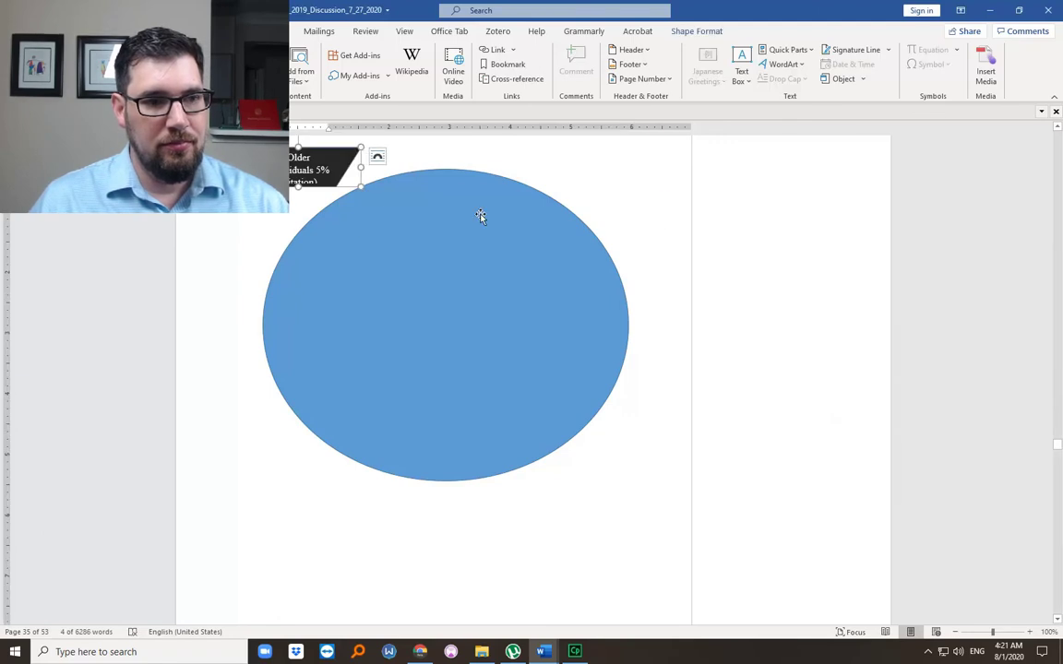
pyautogui.moveTo(297, 188); pyautogui.dragTo(297, 197)
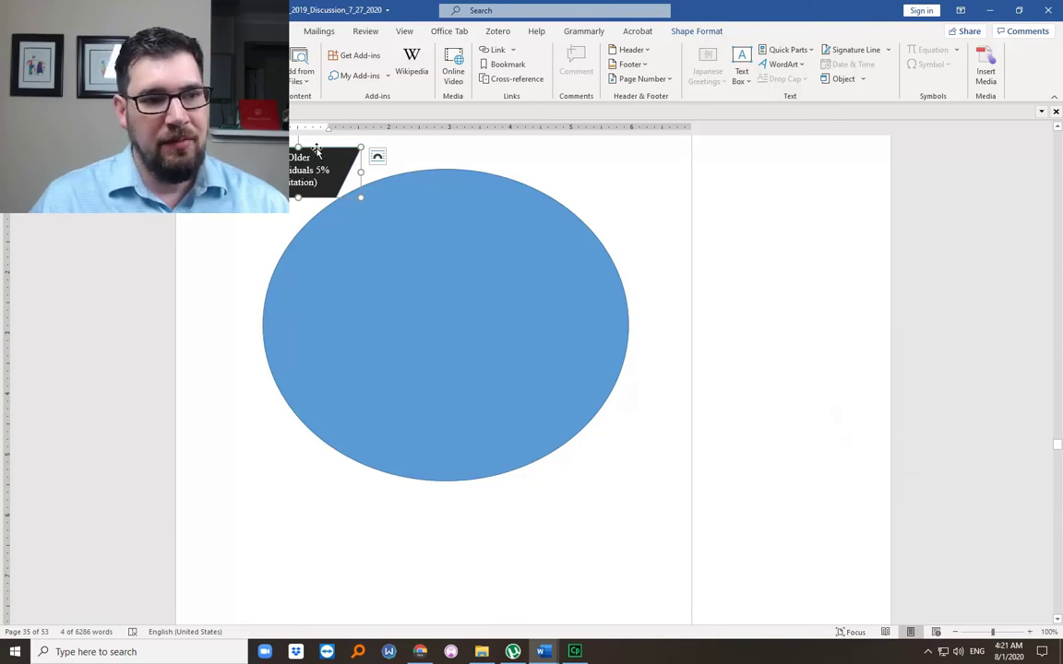
pyautogui.moveTo(316, 147)
pyautogui.mouseDown()
pyautogui.moveTo(316, 170)
pyautogui.moveTo(309, 157)
pyautogui.mouseUp()
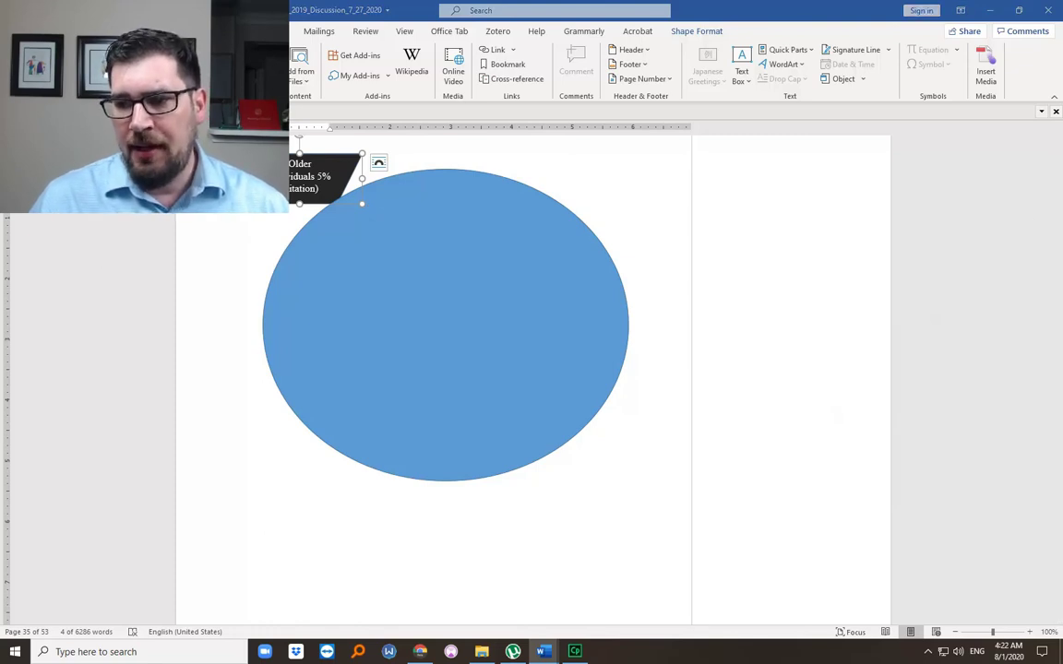
pyautogui.click(633, 173)
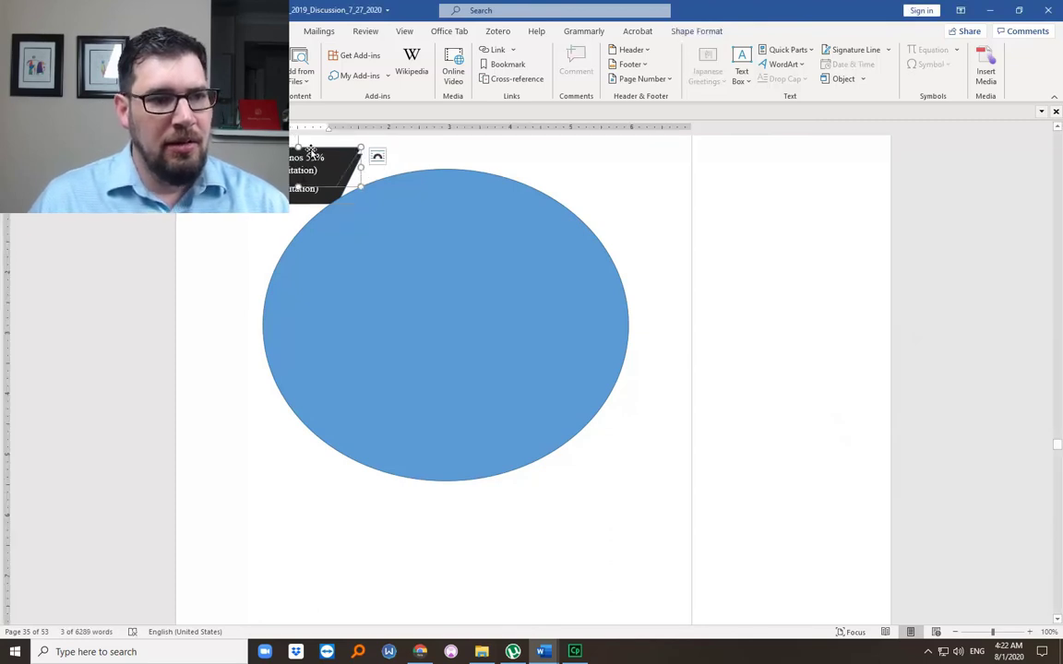
pyautogui.moveTo(309, 155); pyautogui.dragTo(643, 162)
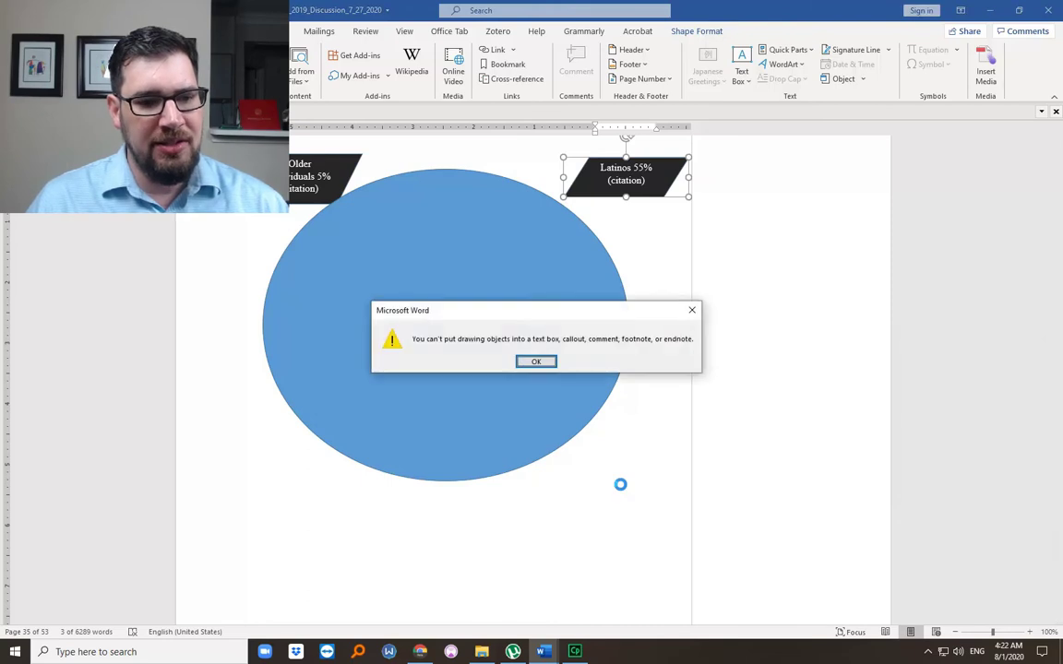
# Paste an extra Latinos 55% label copy, then undo it
pyautogui.press('Return')
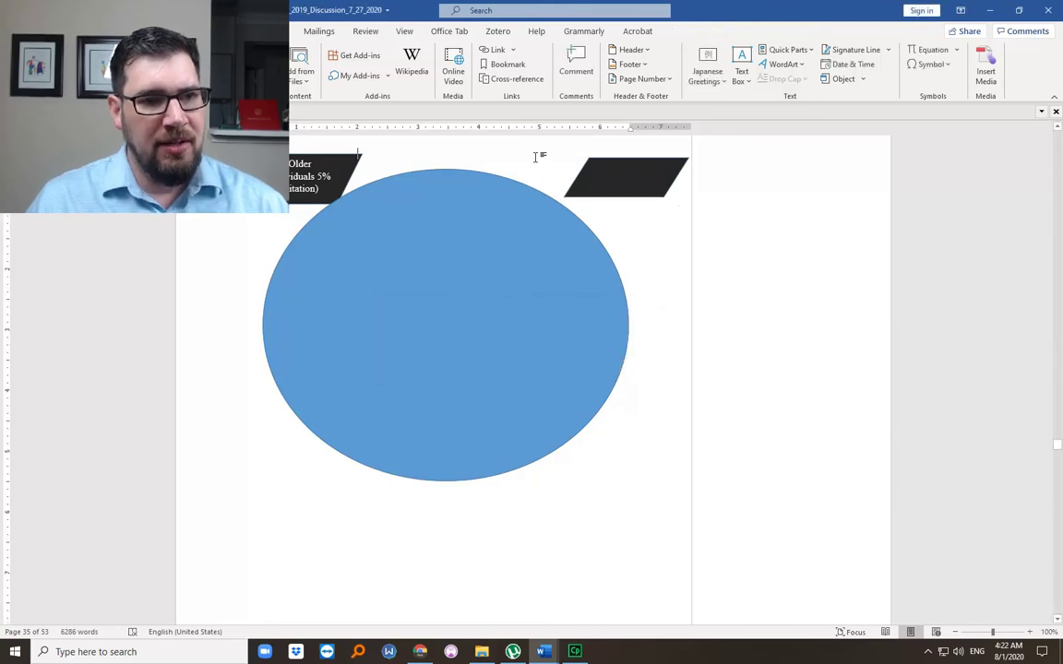
pyautogui.click(535, 157)
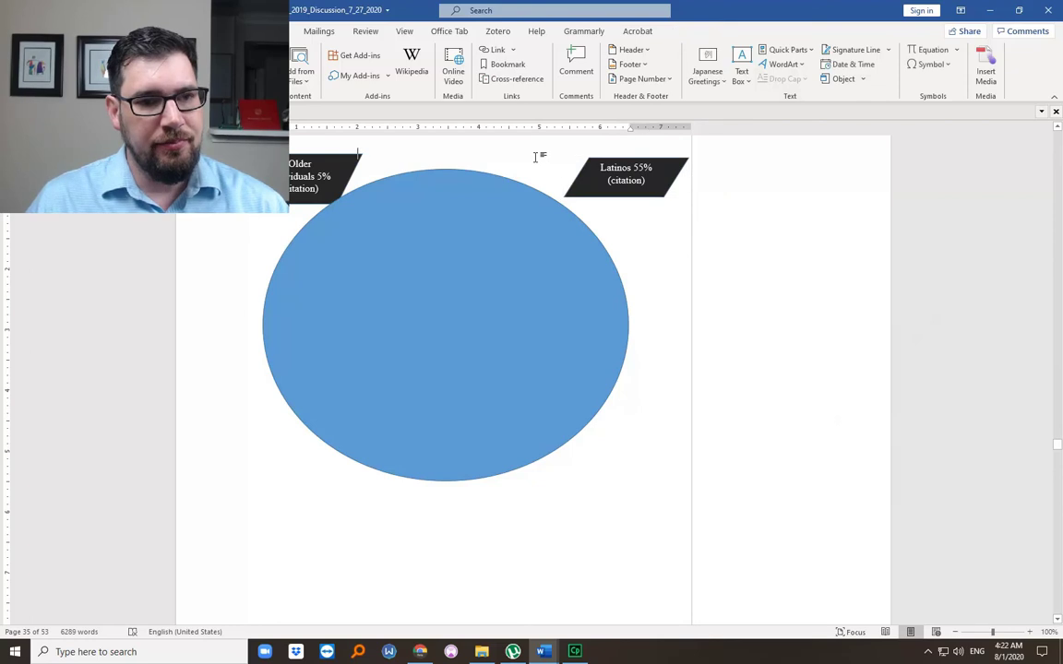
pyautogui.hotkey('ctrl', 'v')
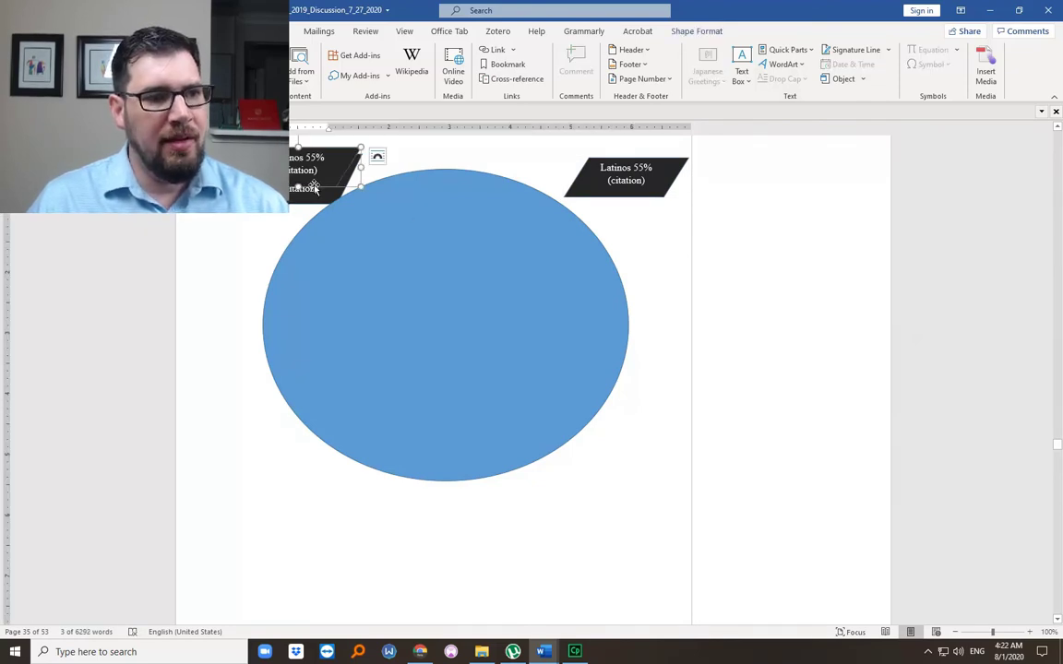
pyautogui.moveTo(298, 186); pyautogui.dragTo(431, 250)
pyautogui.hotkey('ctrl', 'z')
pyautogui.hotkey('ctrl', 'z')
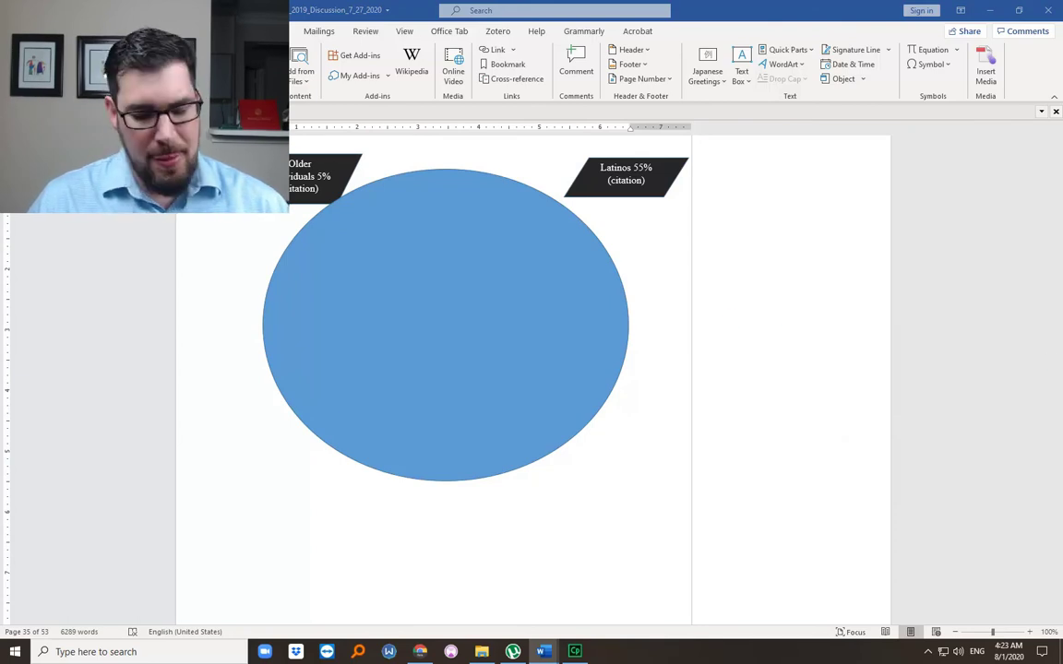
# Place Depression Increase at the circle's bottom-left and Authentic Check 60% on its left side
pyautogui.hotkey('ctrl', 'v')
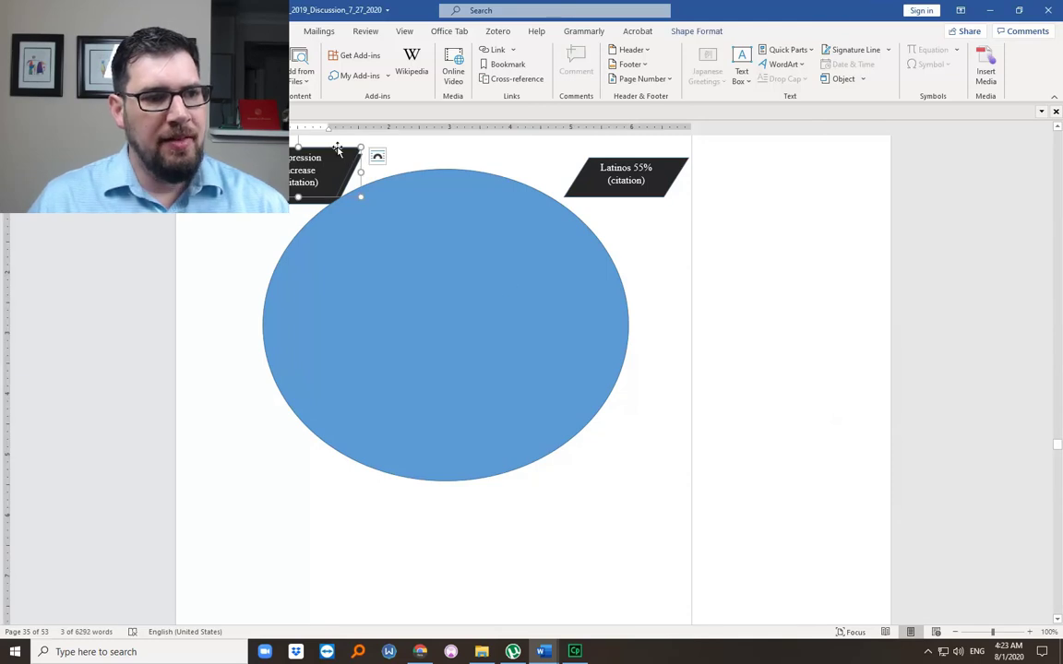
pyautogui.moveTo(362, 167); pyautogui.dragTo(302, 435)
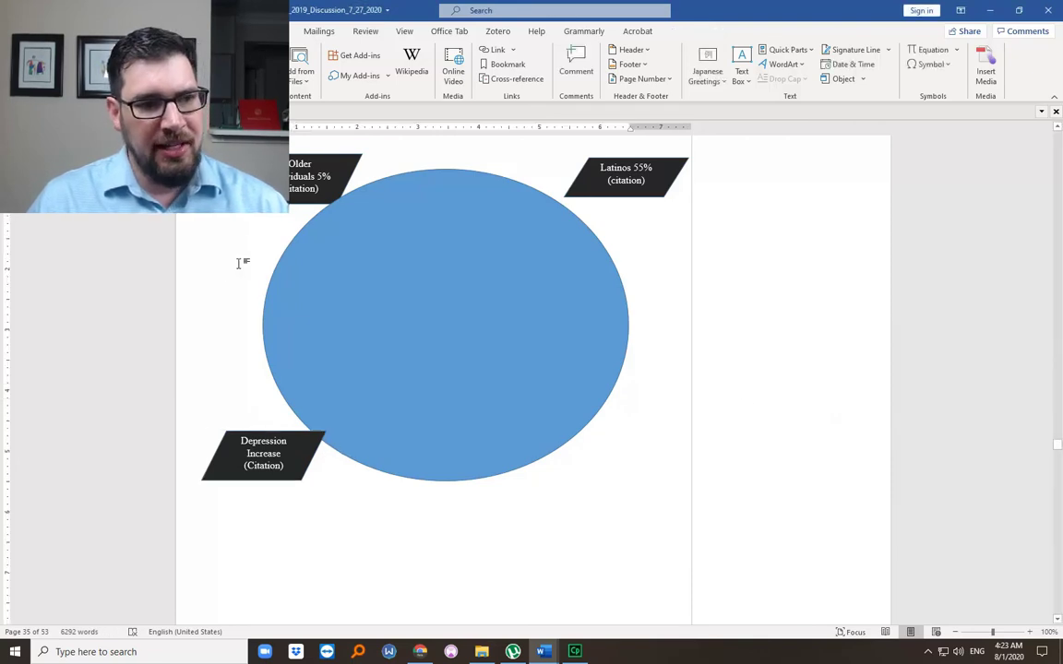
pyautogui.press('Tab')
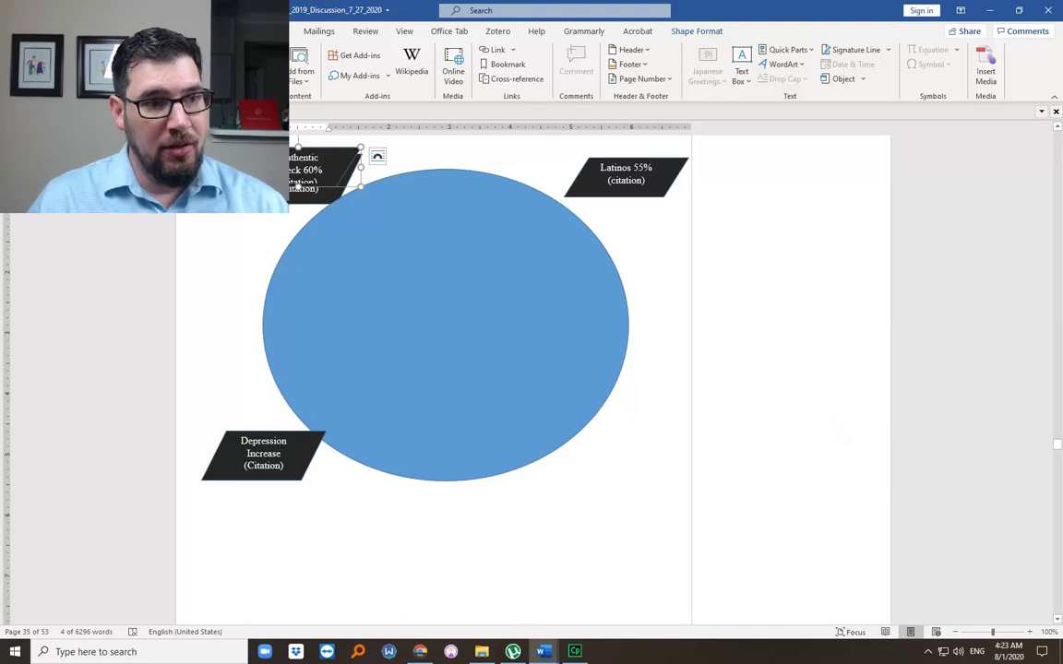
pyautogui.moveTo(299, 179); pyautogui.dragTo(299, 329)
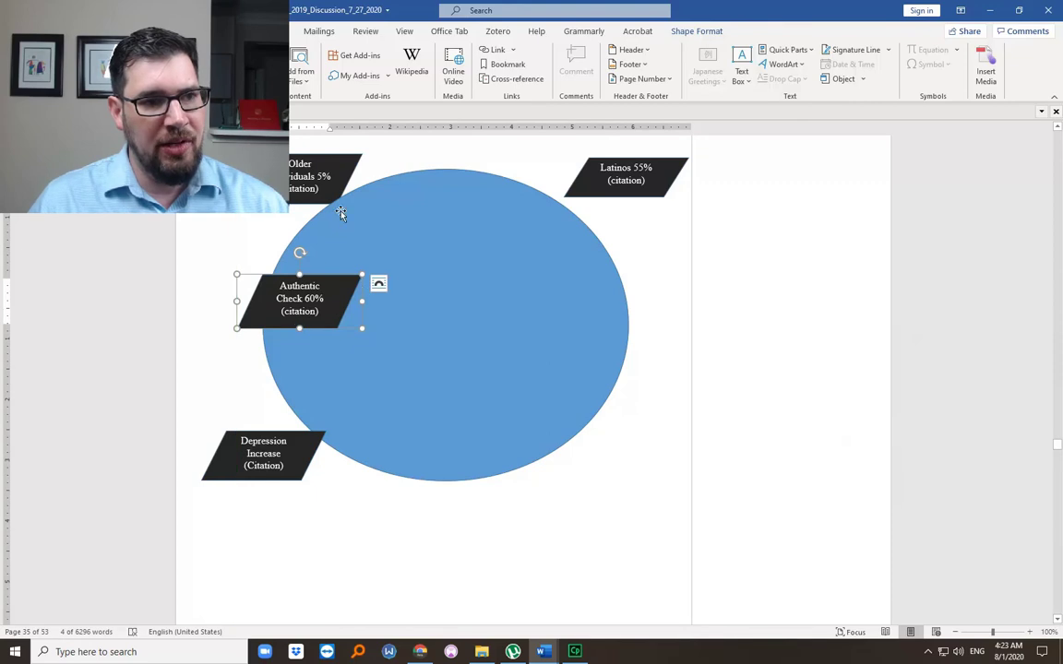
# Select the Older Individuals, Latinos and Authentic Check labels in turn
pyautogui.click(323, 178)
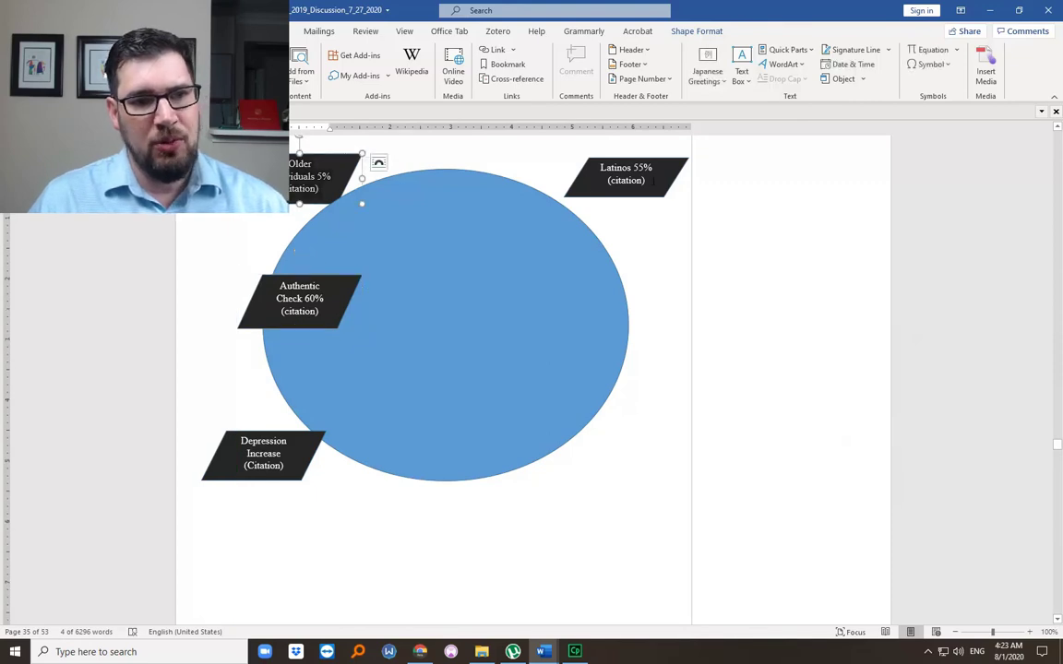
pyautogui.click(604, 168)
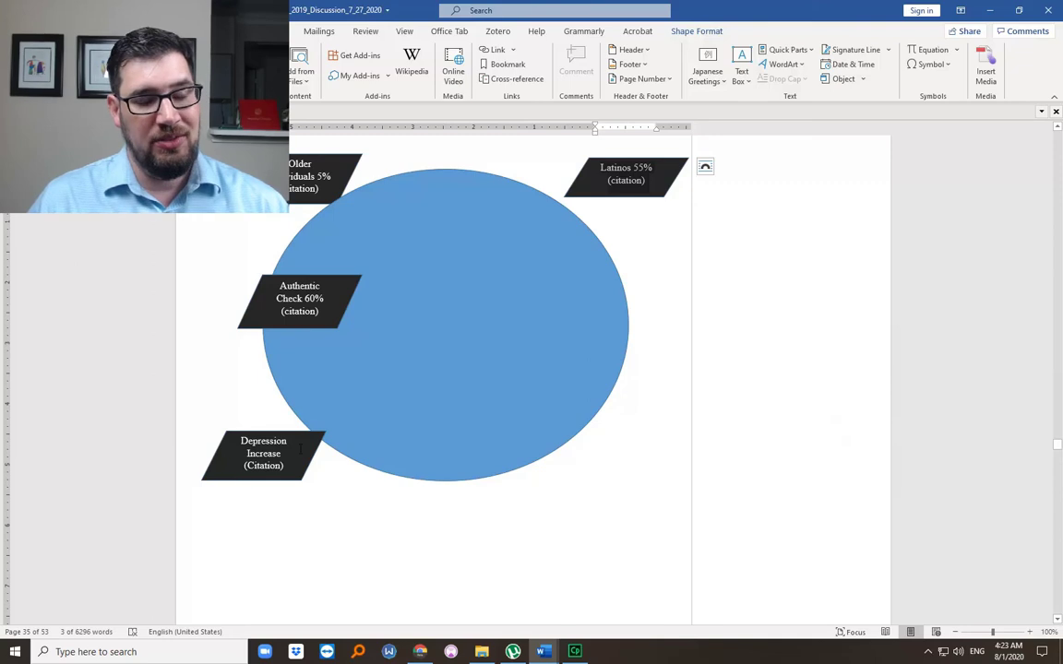
pyautogui.click(334, 302)
pyautogui.click(279, 293)
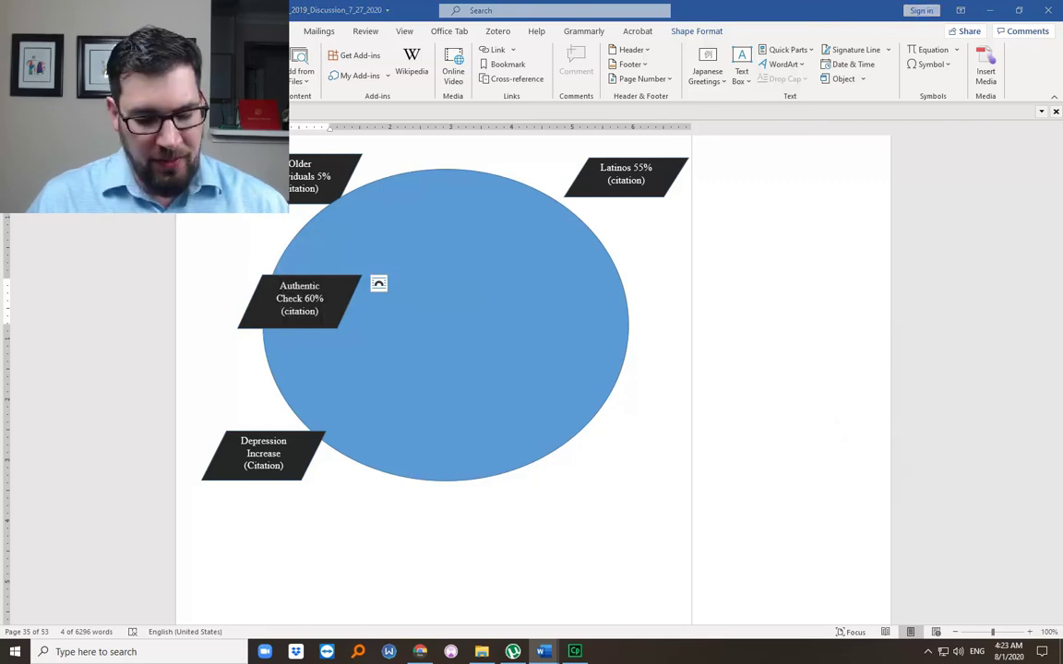
# Paste the Scams 35% callout and place it below Authentic Check 60%
pyautogui.click(202, 373)
pyautogui.click(525, 504)
pyautogui.hotkey('ctrl', 'z')
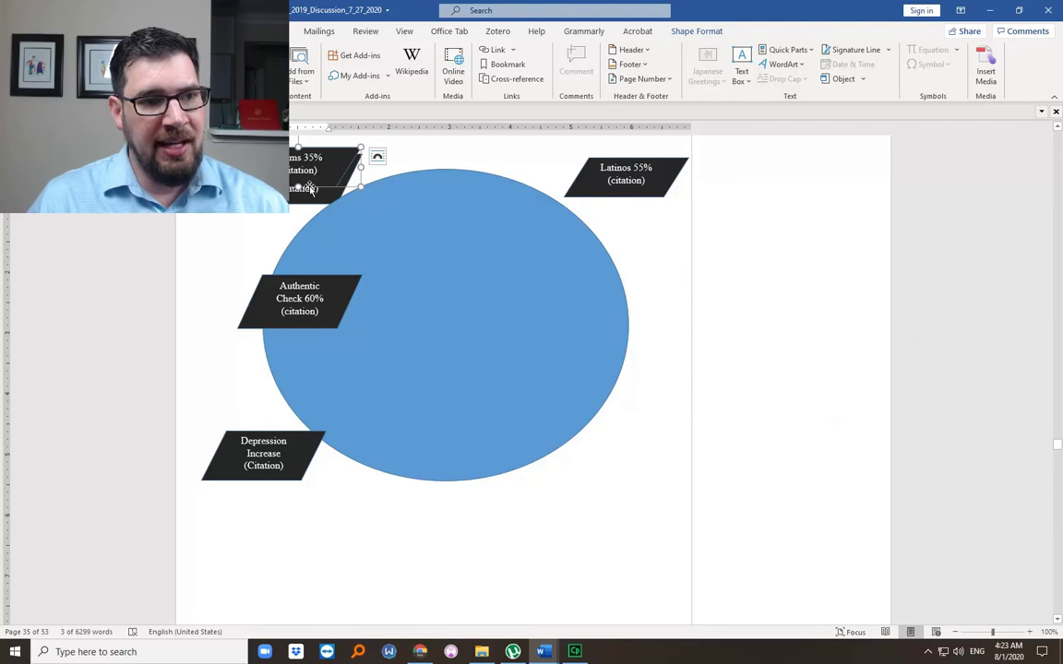
pyautogui.moveTo(297, 187); pyautogui.dragTo(305, 366)
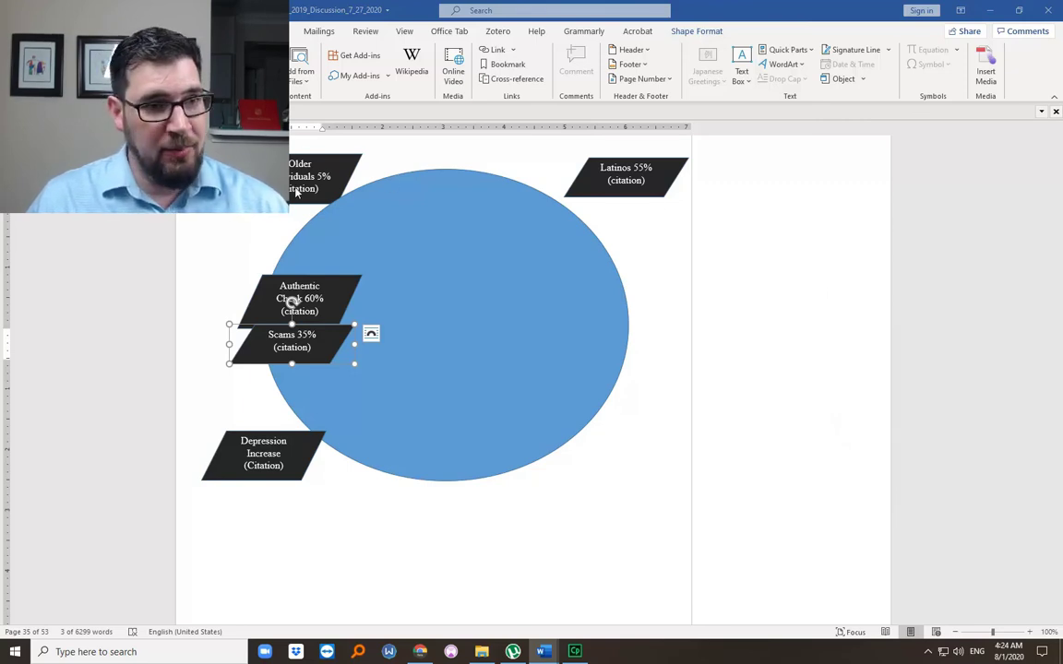
pyautogui.click(360, 203)
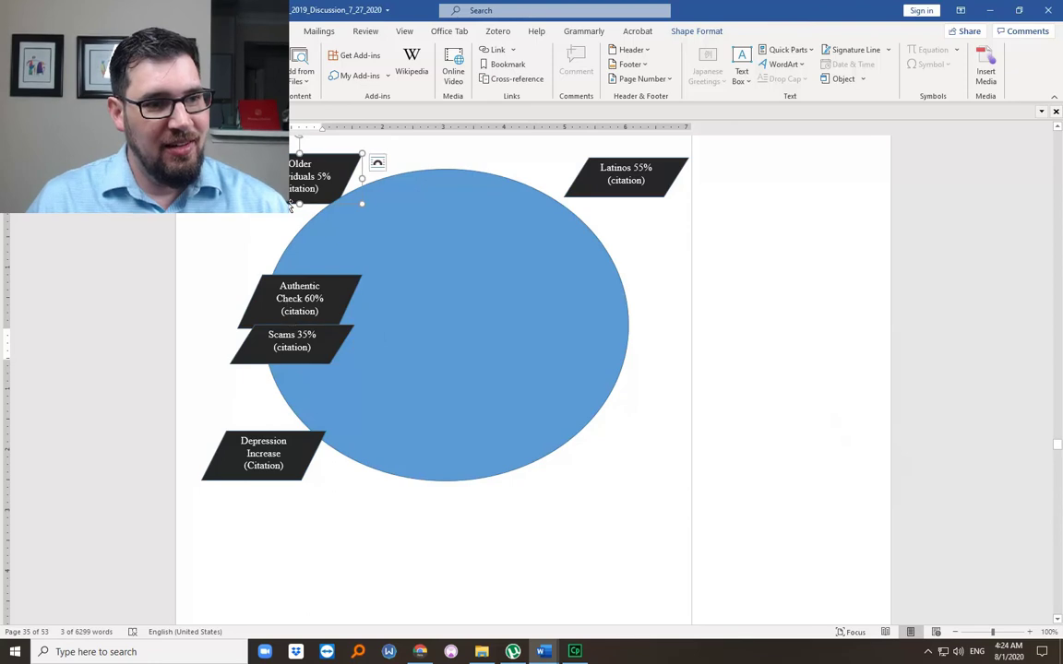
# Paste Males Not Conscientious below Older Individuals and select the new Body Image Filters callout
pyautogui.click(259, 245)
pyautogui.hotkey('ctrl', 'z')
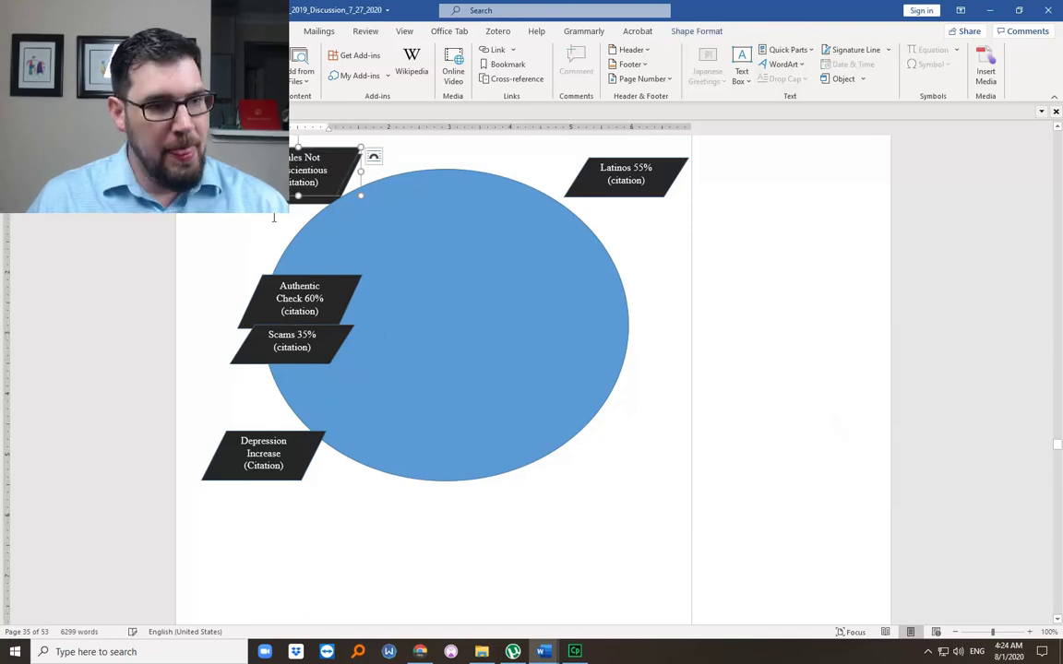
pyautogui.moveTo(318, 148); pyautogui.dragTo(296, 218)
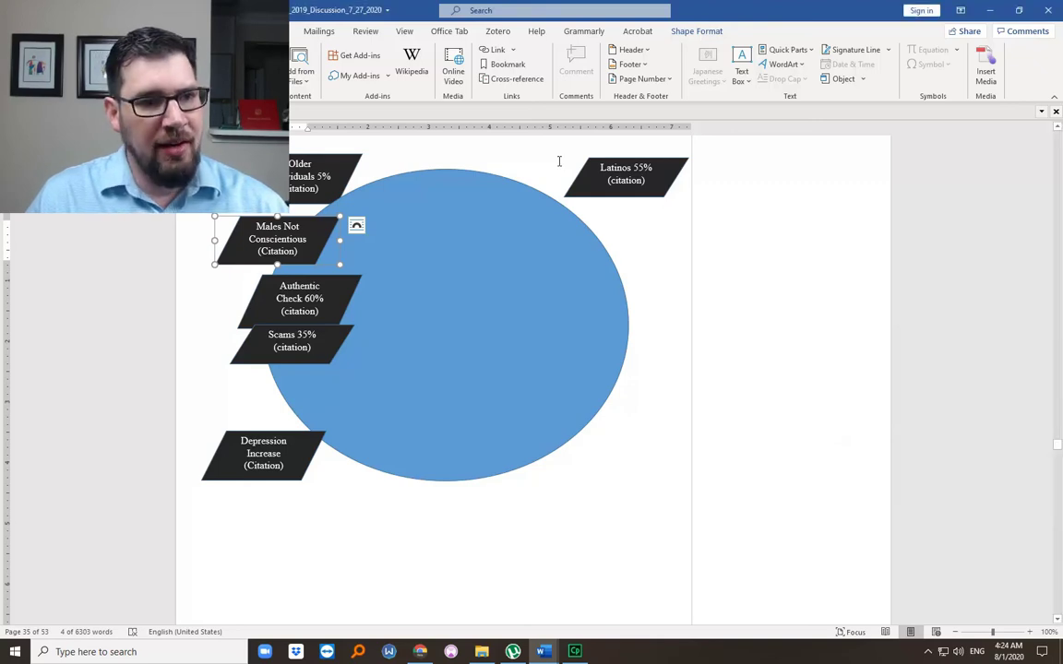
pyautogui.click(585, 175)
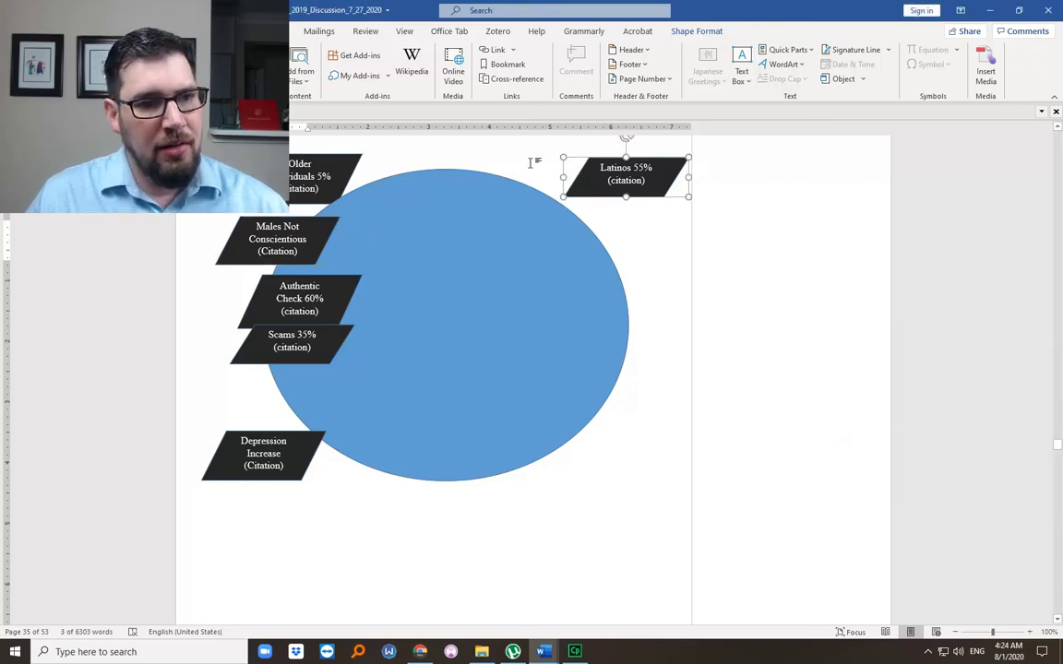
pyautogui.click(529, 163)
pyautogui.click(328, 178)
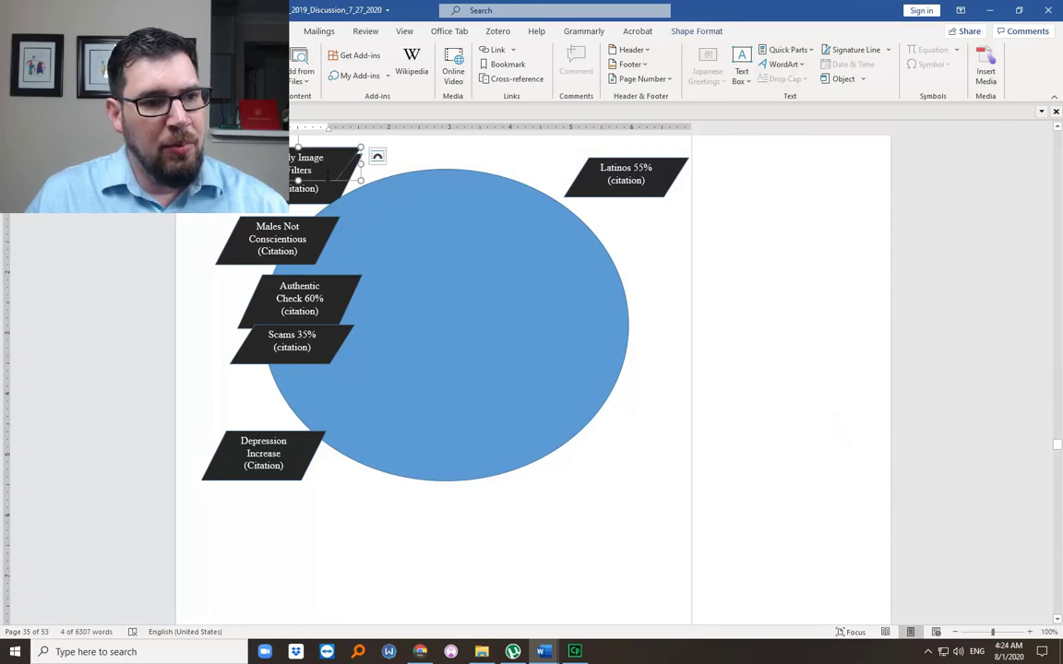
# Move Body Image Filters beside Latinos 55%, enlarge it, and place Males Not Conscientious beneath it
pyautogui.moveTo(326, 181); pyautogui.dragTo(687, 257)
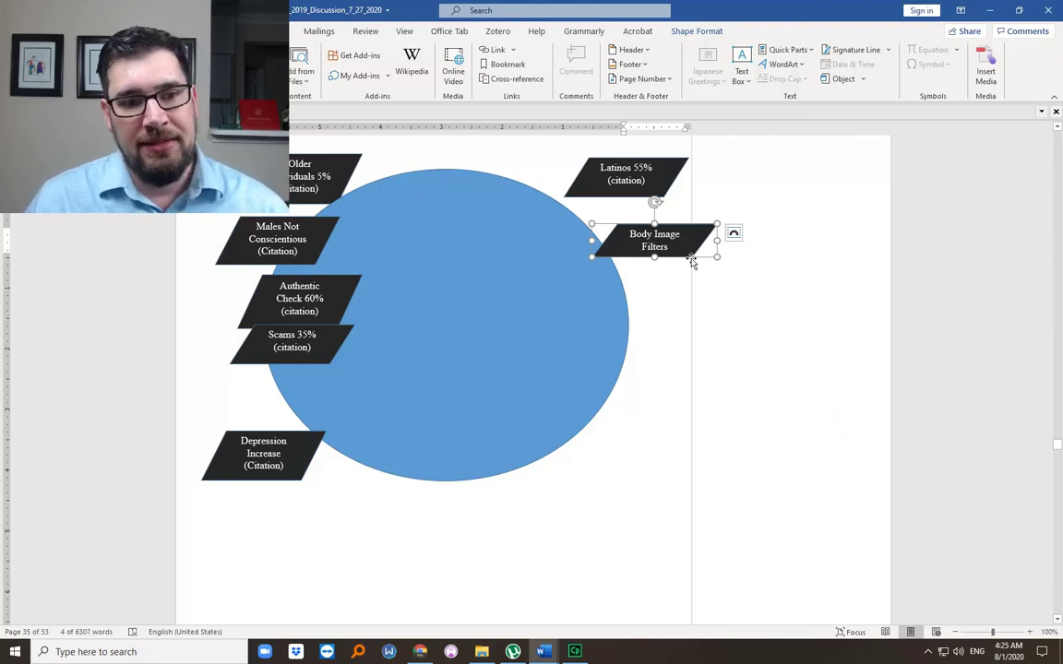
pyautogui.moveTo(653, 258); pyautogui.dragTo(660, 278)
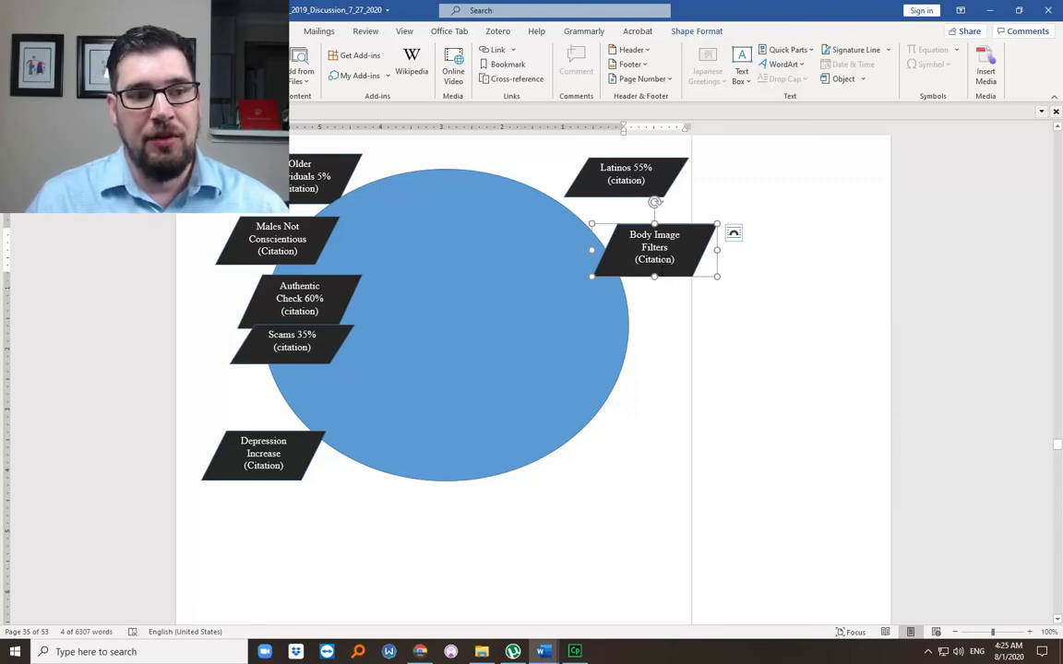
pyautogui.click(273, 216)
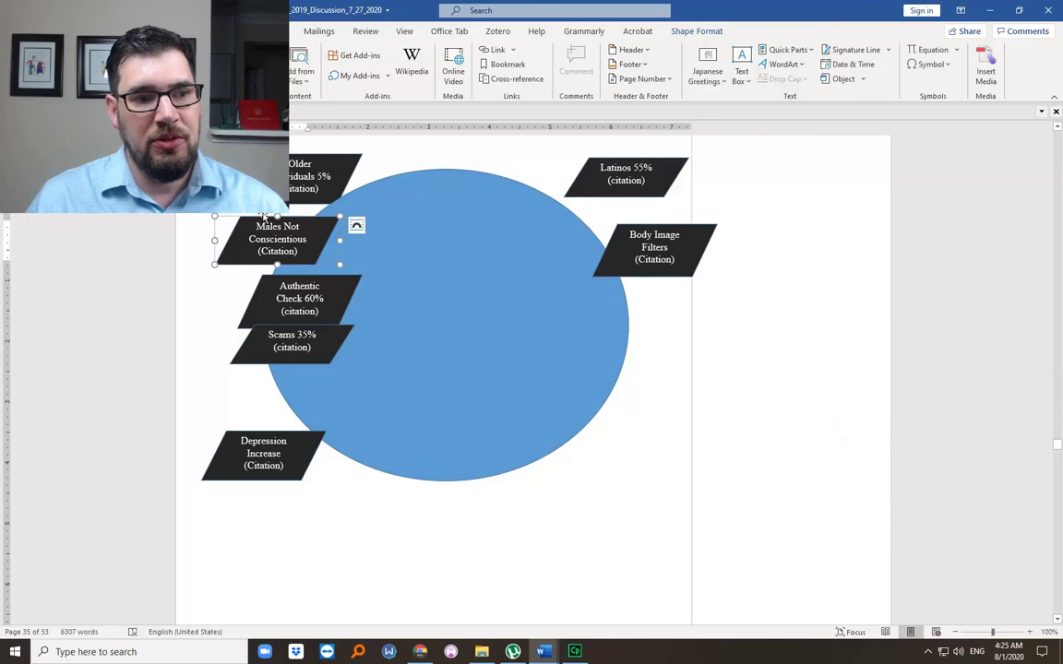
pyautogui.moveTo(264, 217); pyautogui.dragTo(648, 277)
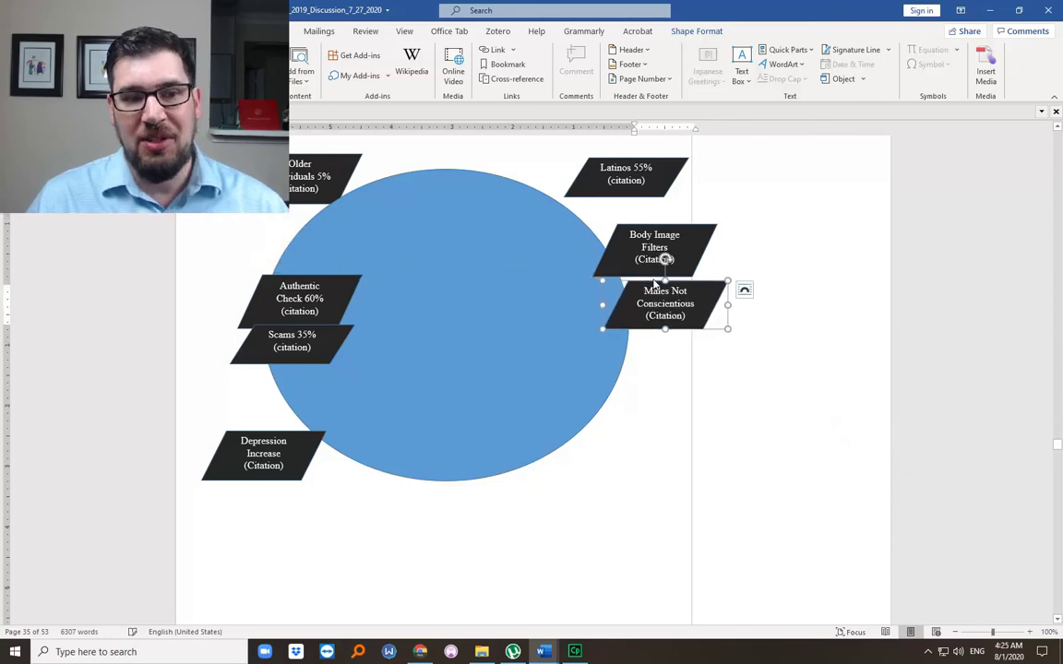
pyautogui.press('Escape')
pyautogui.click(678, 226)
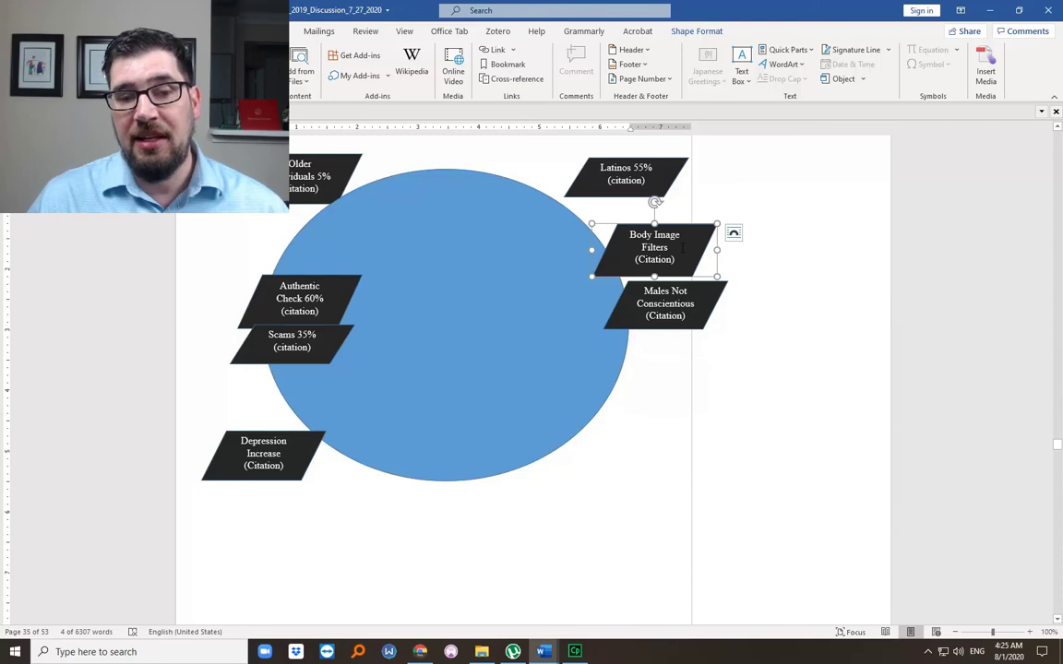
pyautogui.click(683, 247)
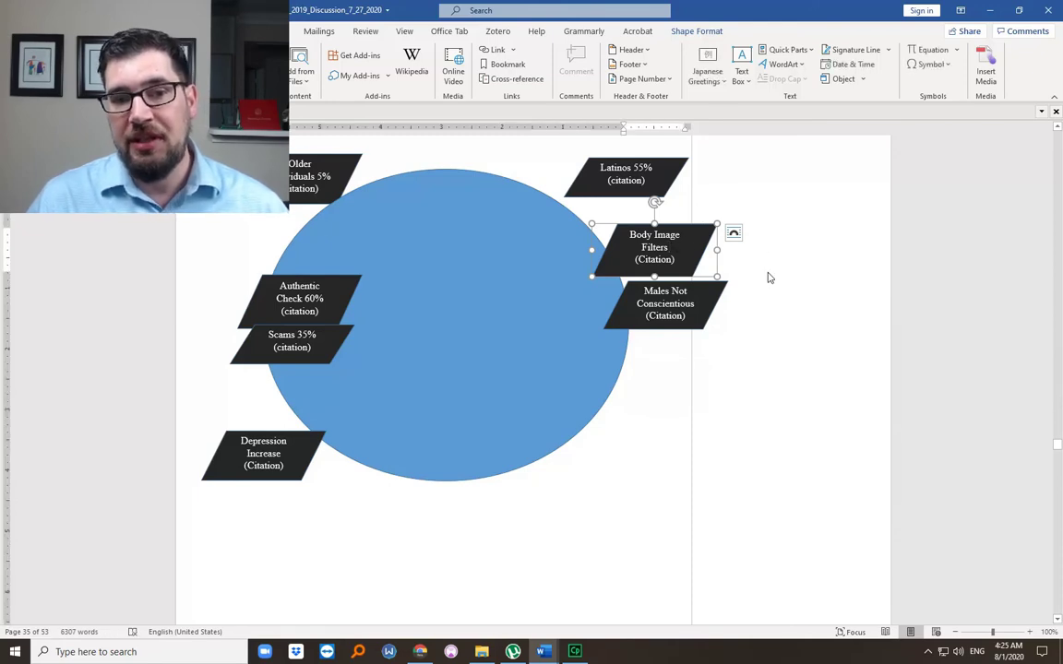
pyautogui.click(637, 429)
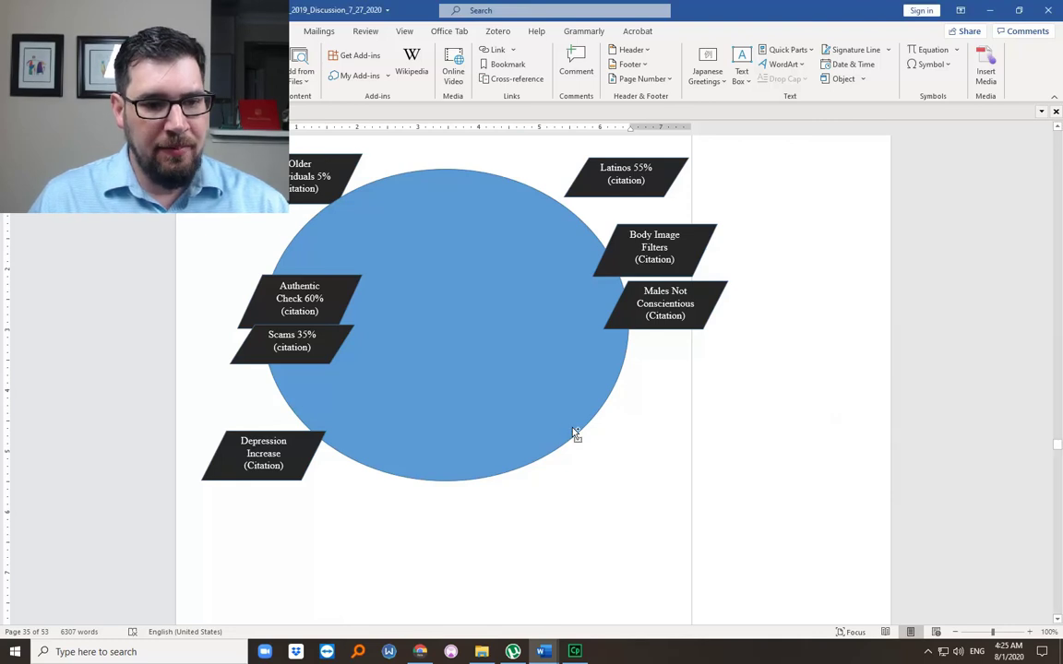
# Paste the Videochat 25% callout at the circle's lower right
pyautogui.hotkey('ctrl', 'v')
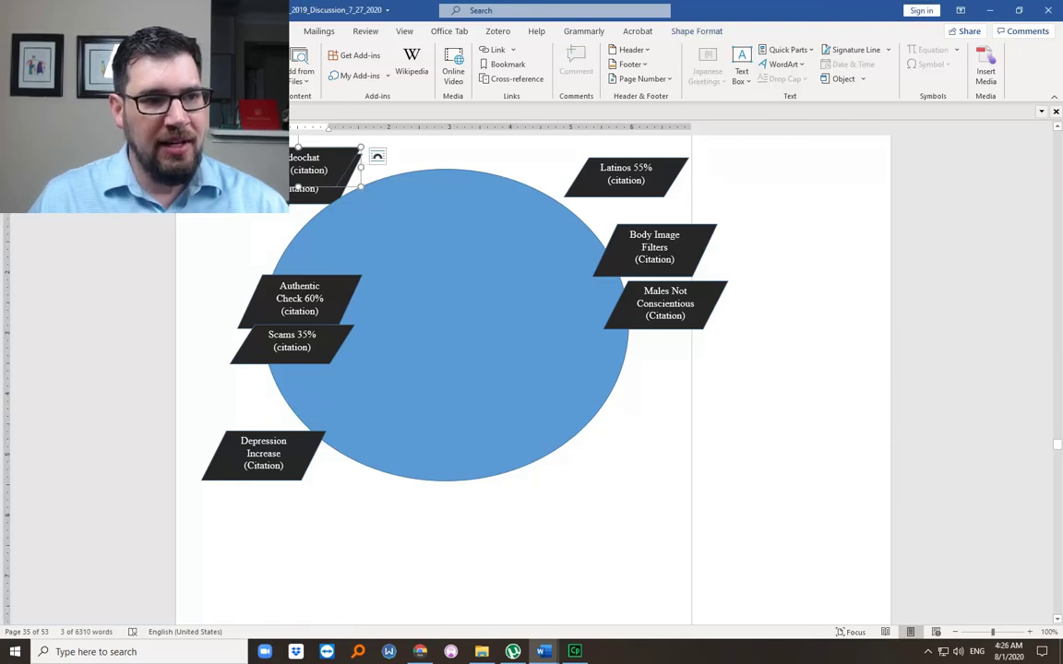
pyautogui.moveTo(297, 187); pyautogui.dragTo(593, 464)
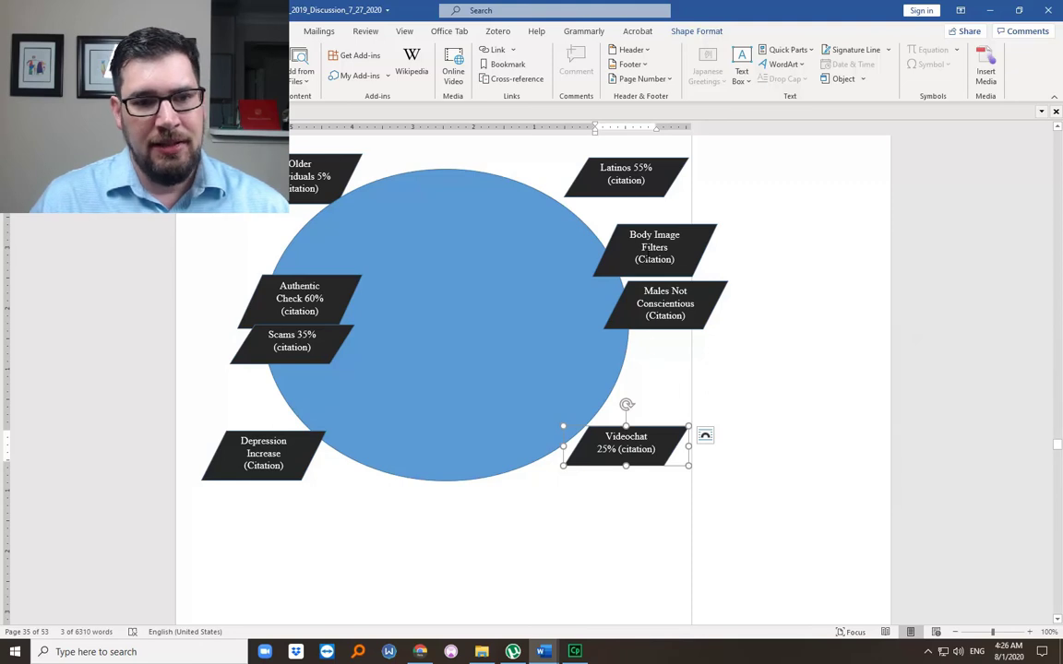
pyautogui.click(654, 247)
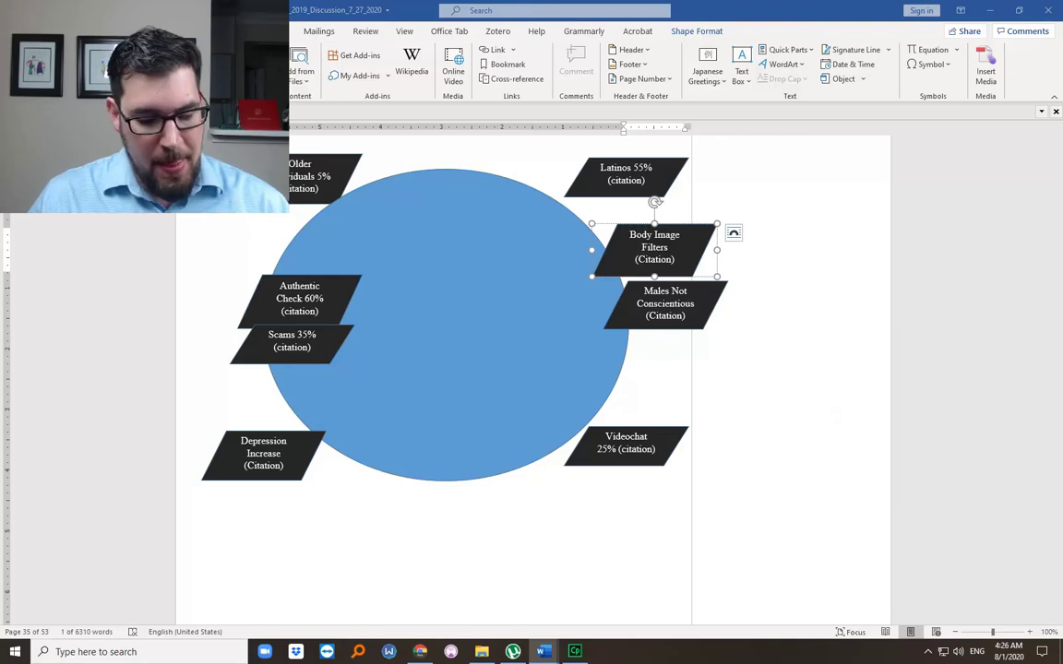
# Paste the LGBTQ 17% callout and place it beneath Males Not Conscientious
pyautogui.click(530, 154)
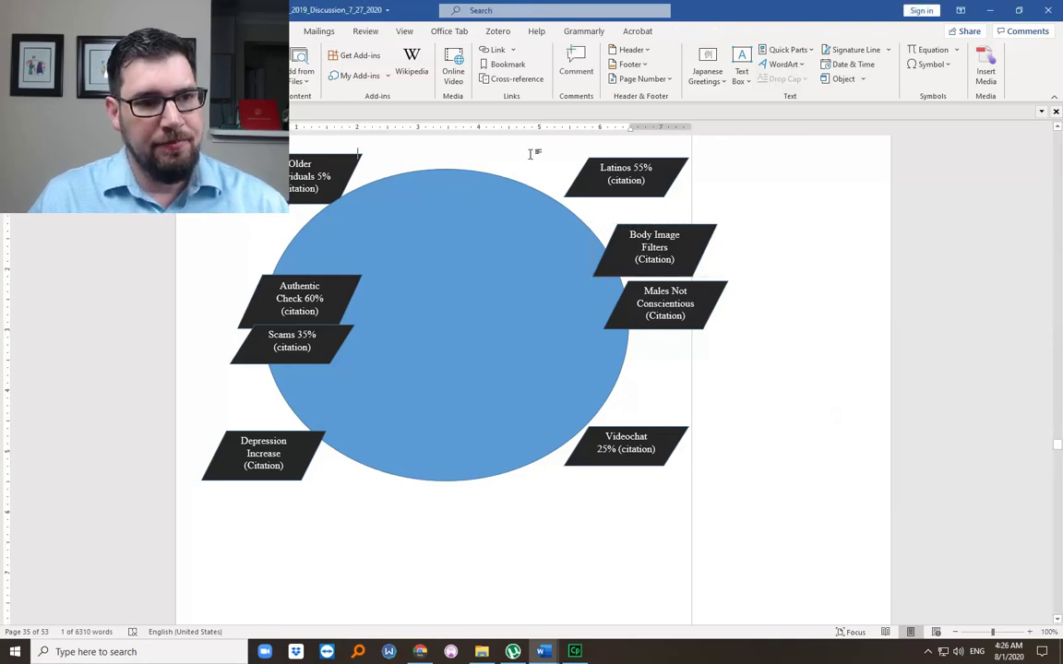
pyautogui.hotkey('ctrl', 'v')
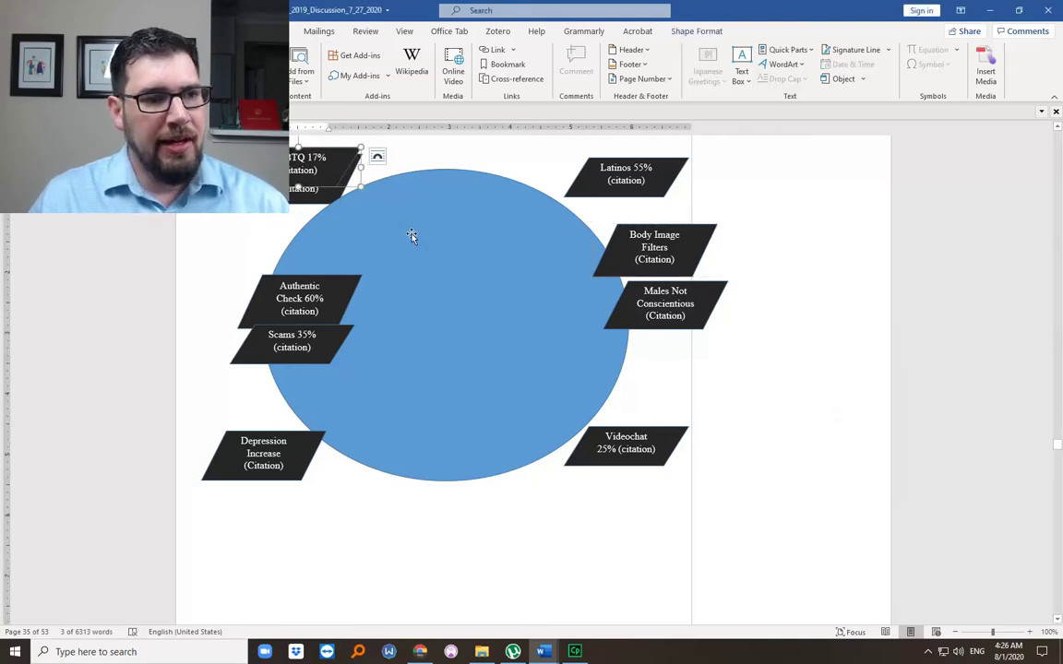
pyautogui.moveTo(298, 187); pyautogui.dragTo(387, 506)
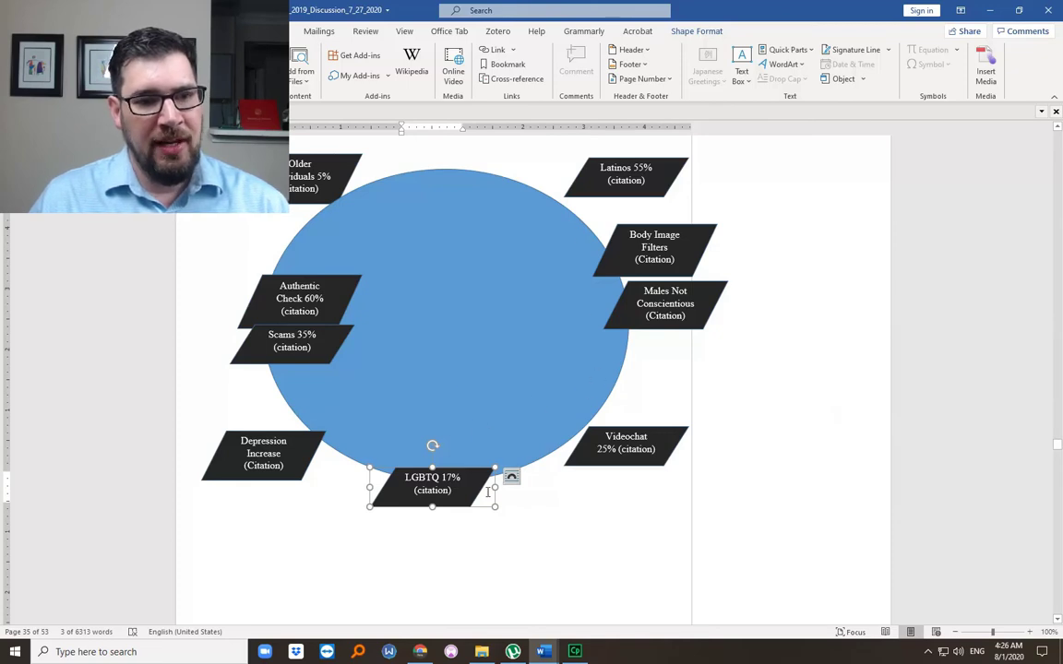
pyautogui.moveTo(489, 459); pyautogui.dragTo(687, 328)
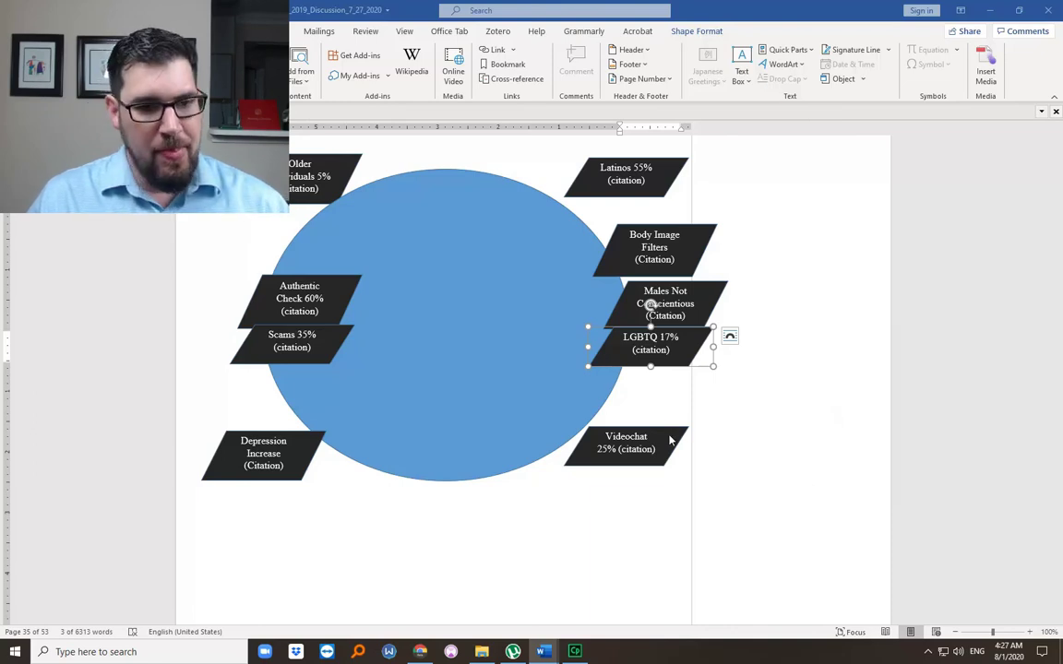
# Dismiss the drawing-objects warning and move the 90% Body Image Issues callout beside Latinos 55%
pyautogui.click(537, 373)
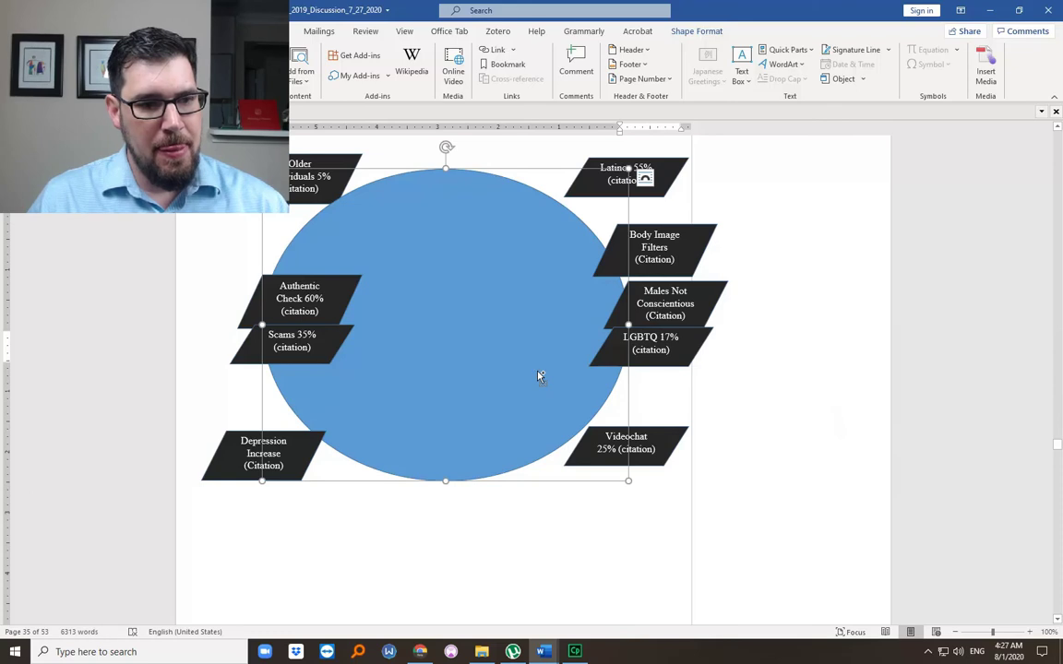
pyautogui.click(537, 361)
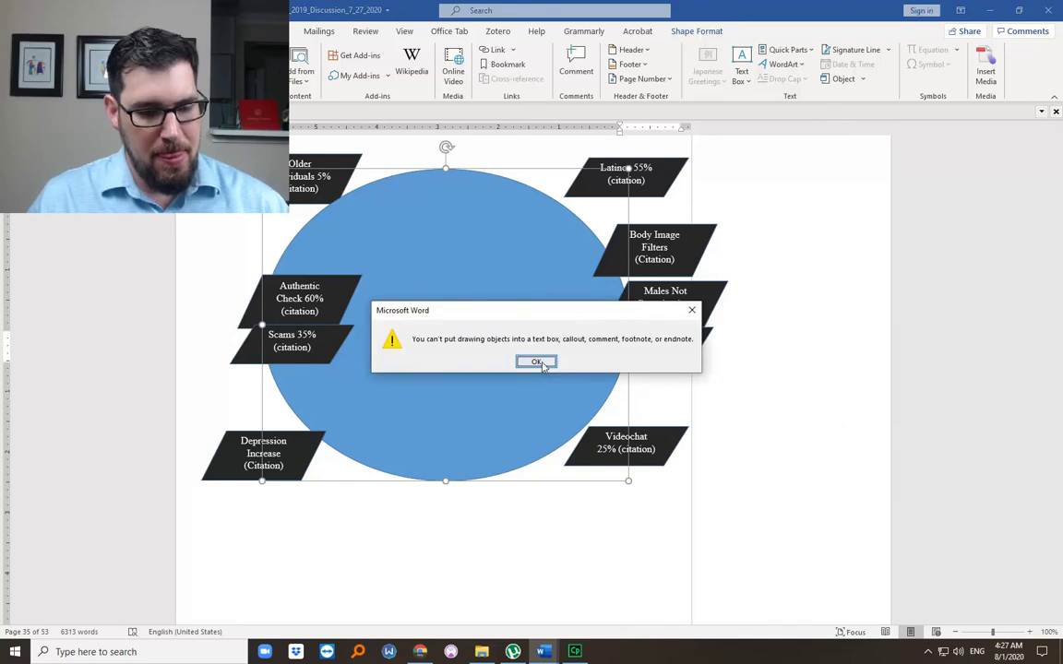
pyautogui.click(486, 540)
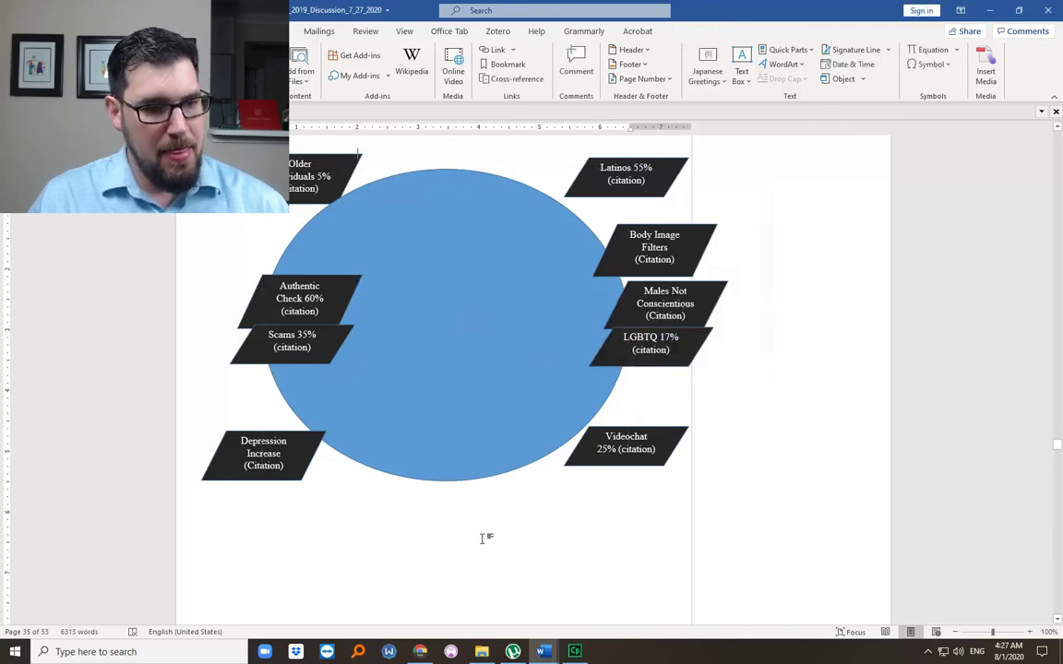
pyautogui.click(456, 453)
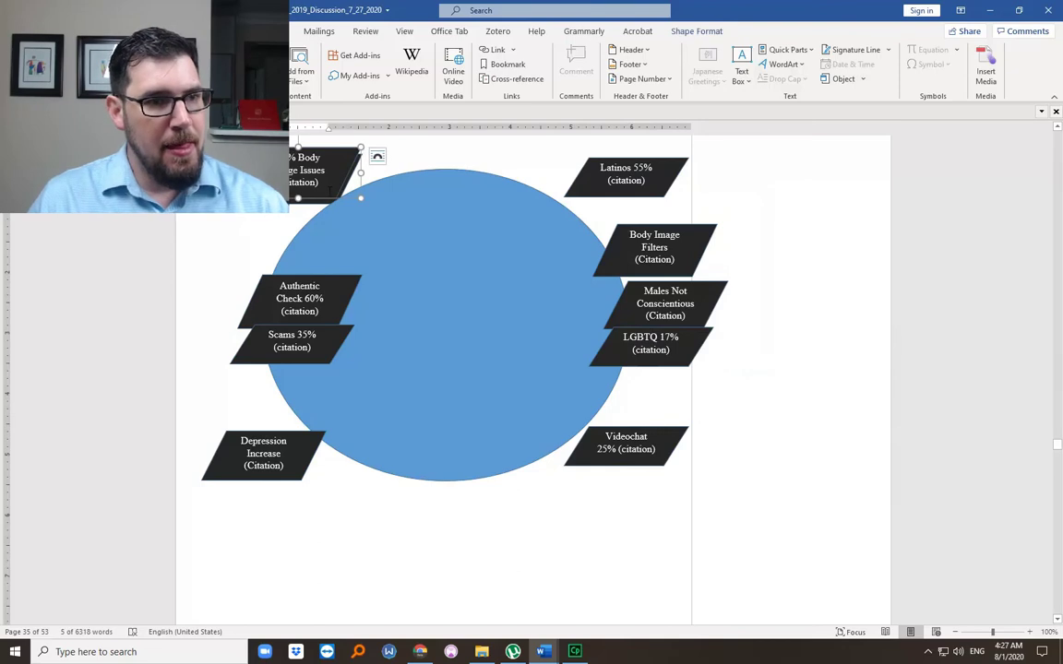
pyautogui.moveTo(323, 184); pyautogui.dragTo(746, 231)
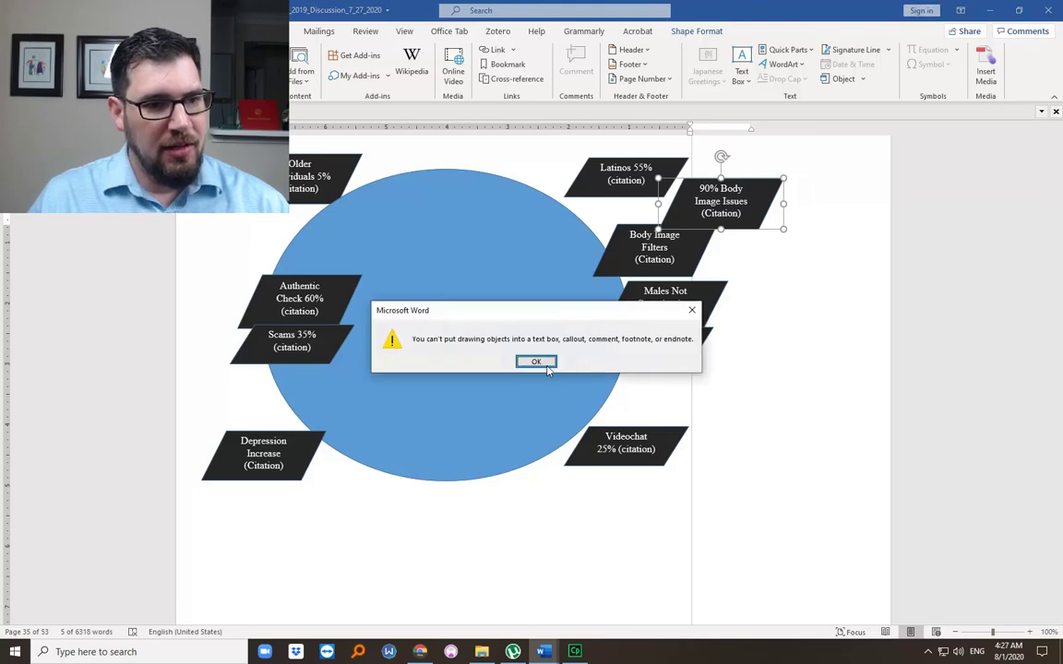
# Try positioning the Nice Guys callout on the right, then undo the move
pyautogui.click(538, 361)
pyautogui.click(358, 159)
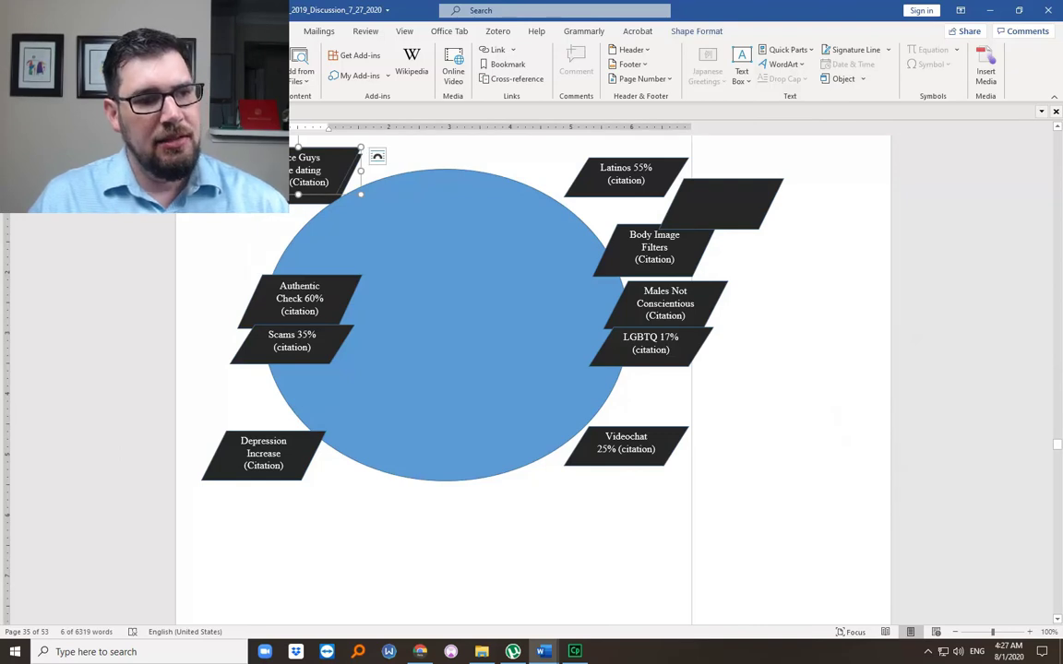
pyautogui.moveTo(314, 171); pyautogui.dragTo(261, 263)
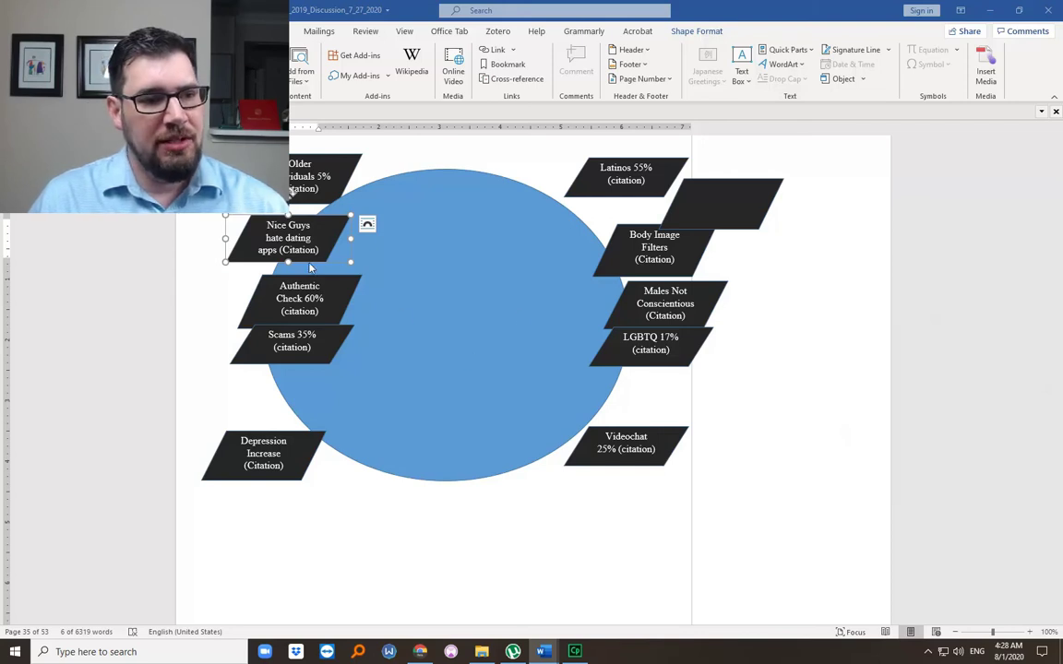
pyautogui.moveTo(305, 260); pyautogui.dragTo(712, 235)
pyautogui.click(706, 221)
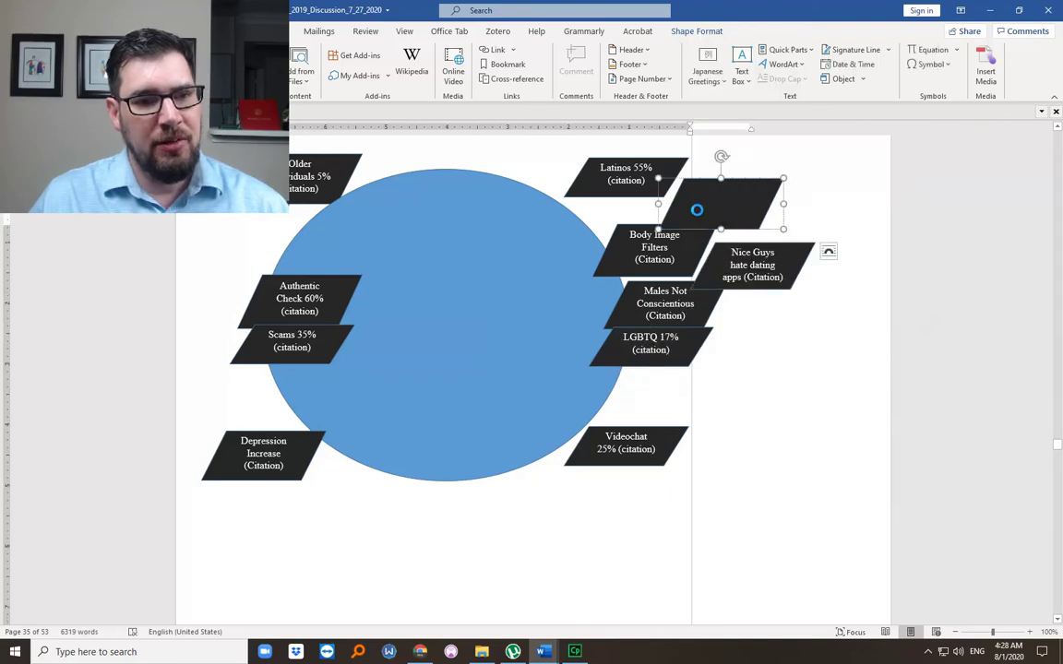
pyautogui.hotkey('ctrl', 'z')
pyautogui.hotkey('ctrl', 'z')
pyautogui.hotkey('ctrl', 'z')
pyautogui.hotkey('ctrl', 'z')
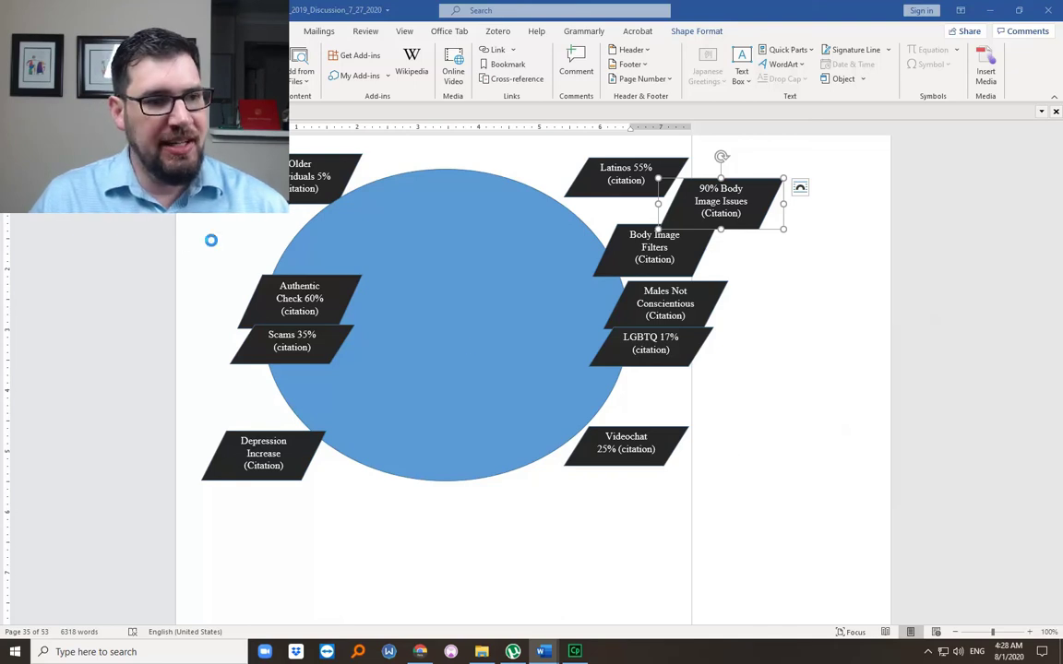
# Paste the copied Nice Guys parallelogram into the diagram canvas
pyautogui.hotkey('ctrl', 'v')
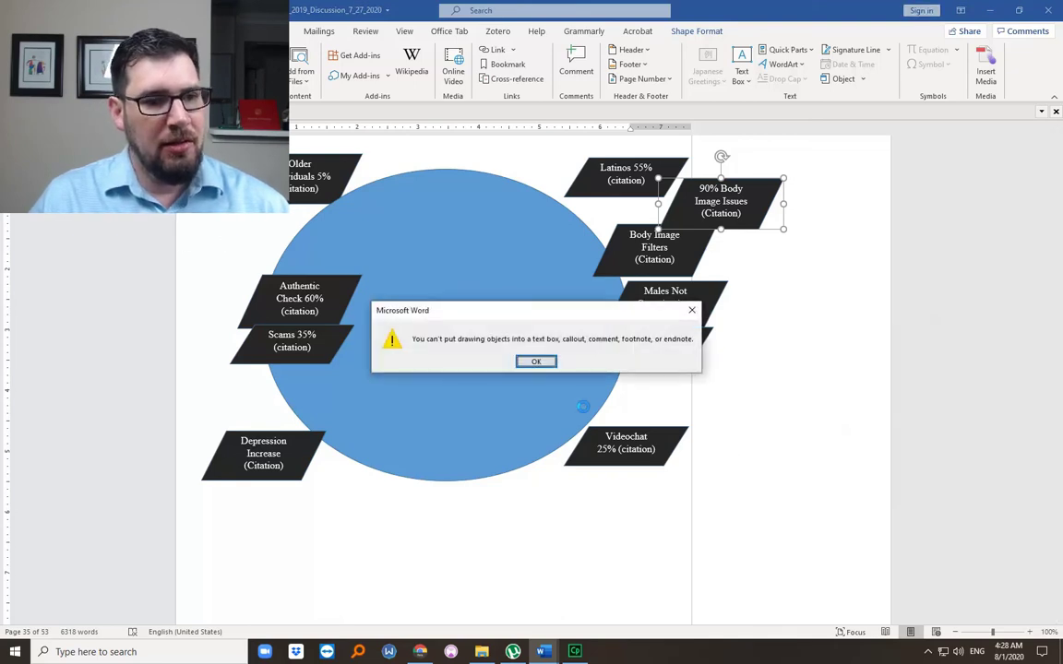
pyautogui.press('Return')
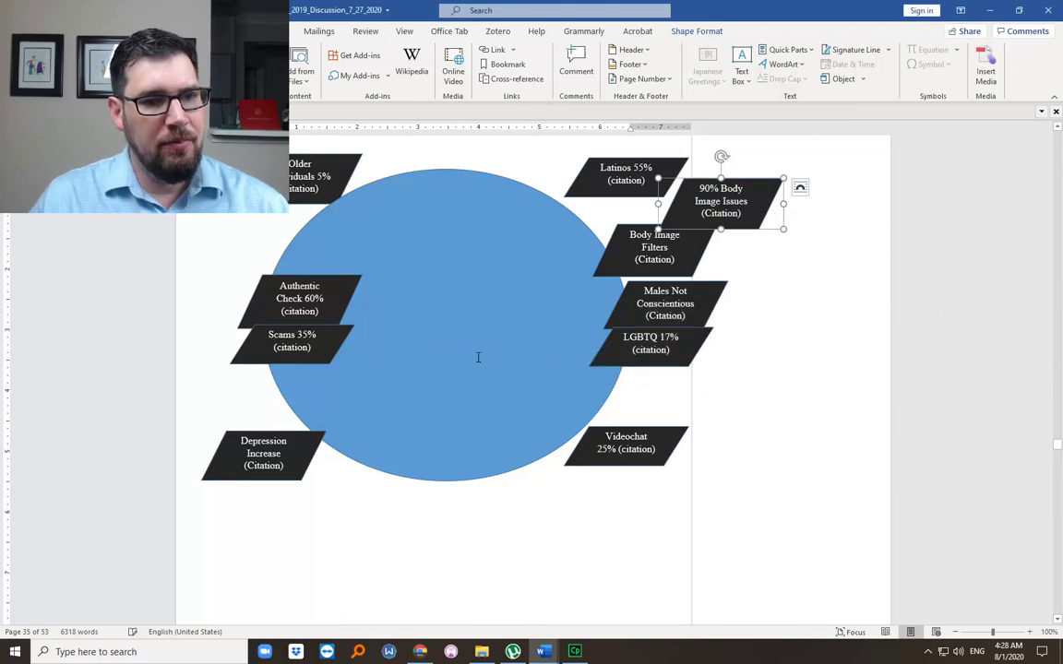
pyautogui.tripleClick(223, 242)
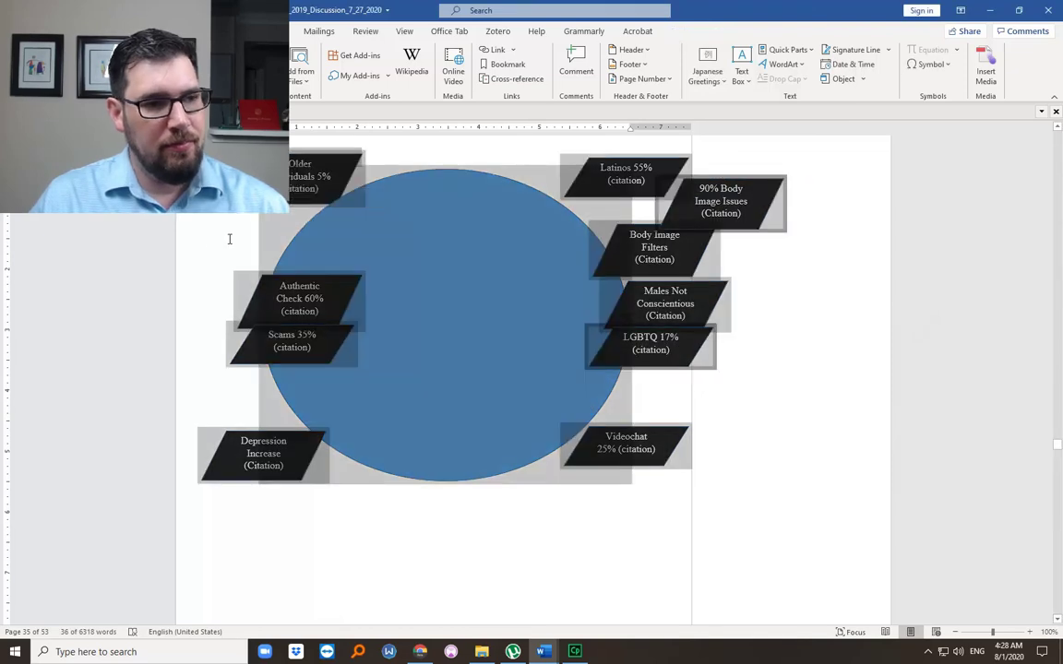
pyautogui.click(263, 243)
pyautogui.hotkey('ctrl', 'v')
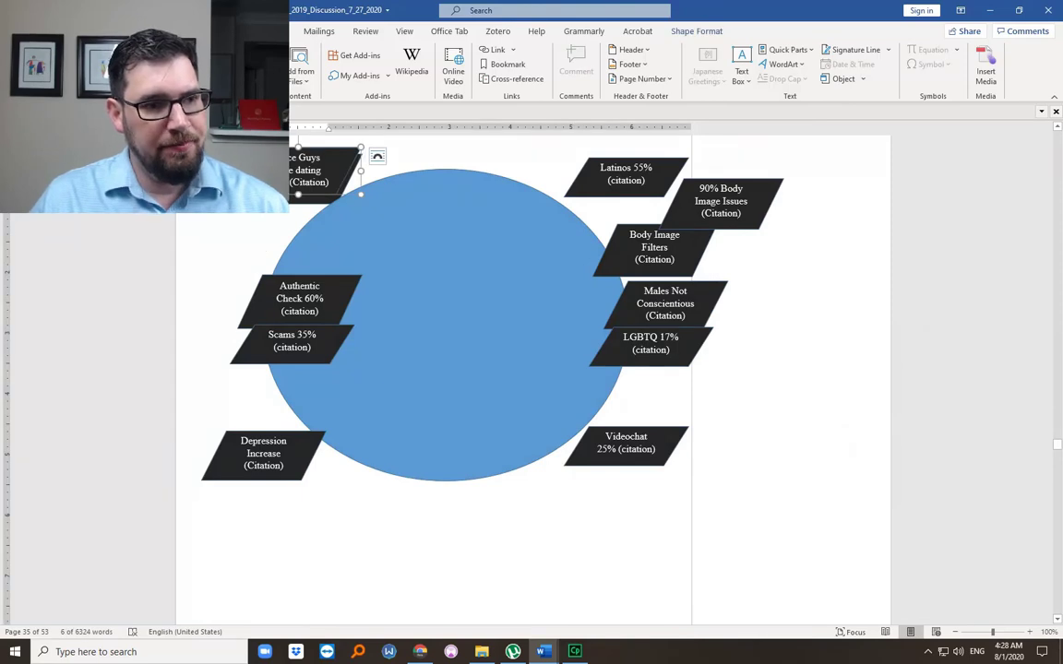
# Place Nice Guys below LGBTQ 17% and Females Overwhelmed beside Body Image Filters
pyautogui.moveTo(282, 194); pyautogui.dragTo(681, 404)
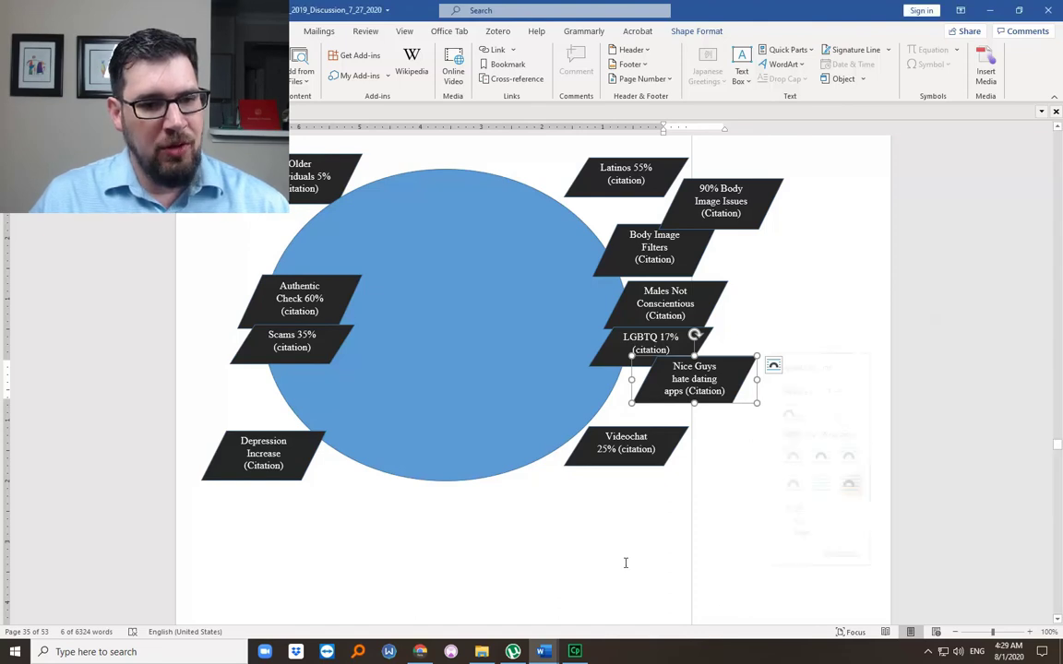
pyautogui.hotkey('ctrl', 'z')
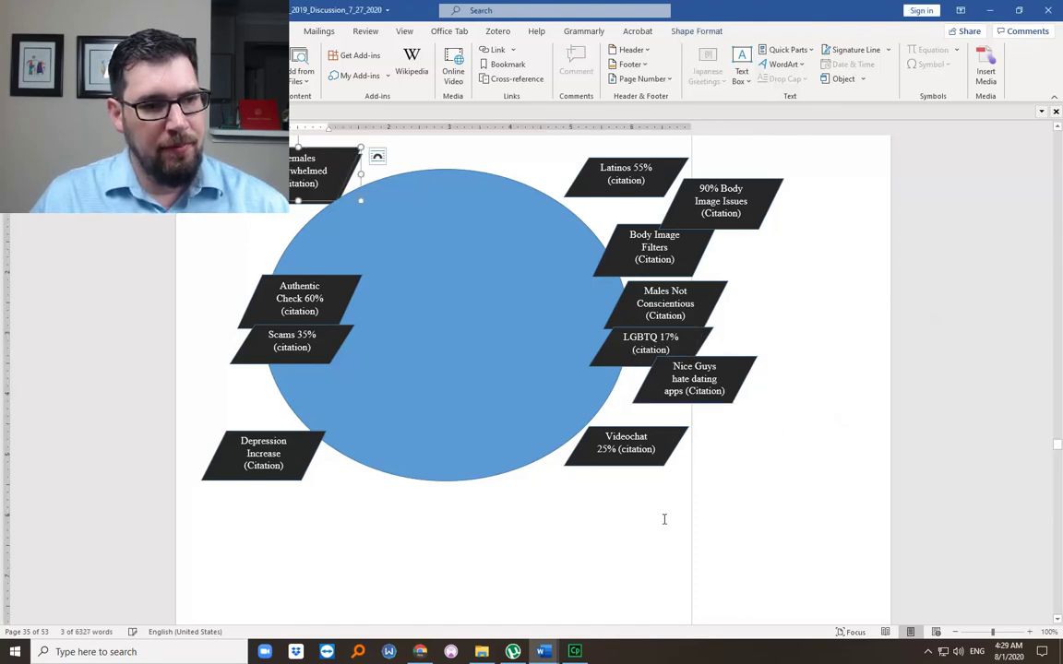
pyautogui.moveTo(268, 203); pyautogui.dragTo(729, 289)
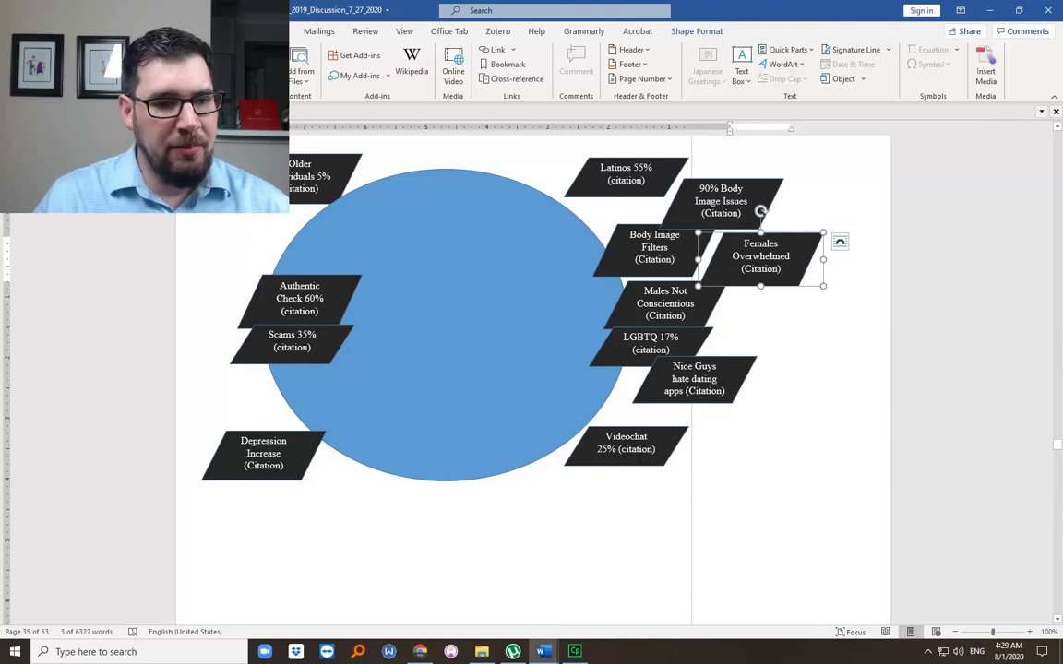
# Move Videochat 25% to the circle's lower left and shift the blue circle right
pyautogui.click(639, 450)
pyautogui.click(637, 465)
pyautogui.moveTo(636, 465); pyautogui.dragTo(250, 500)
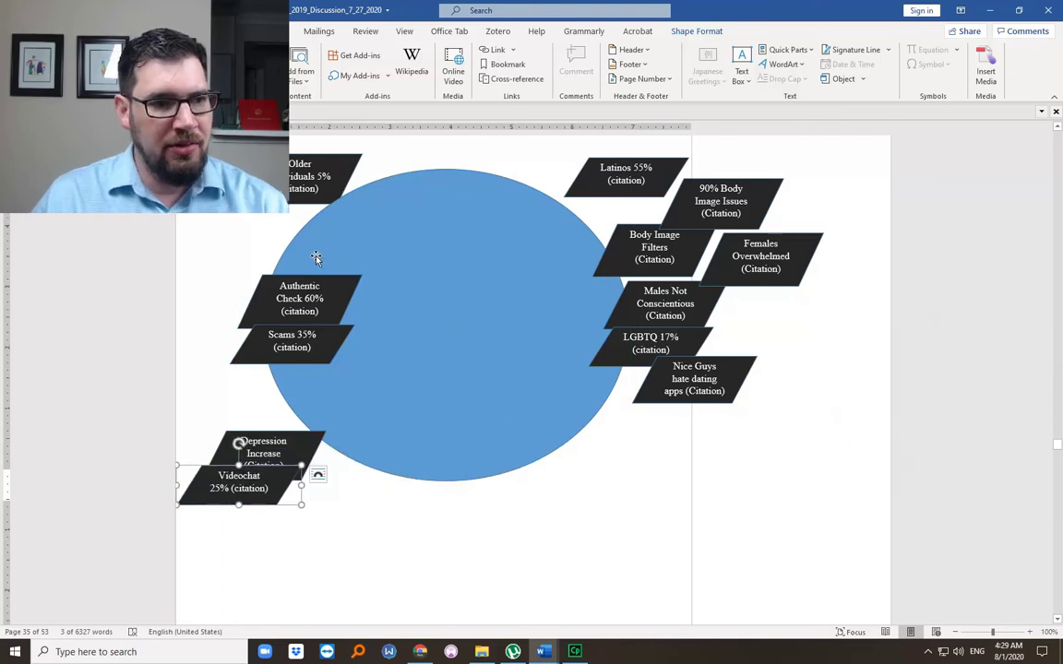
pyautogui.moveTo(304, 274); pyautogui.dragTo(354, 277)
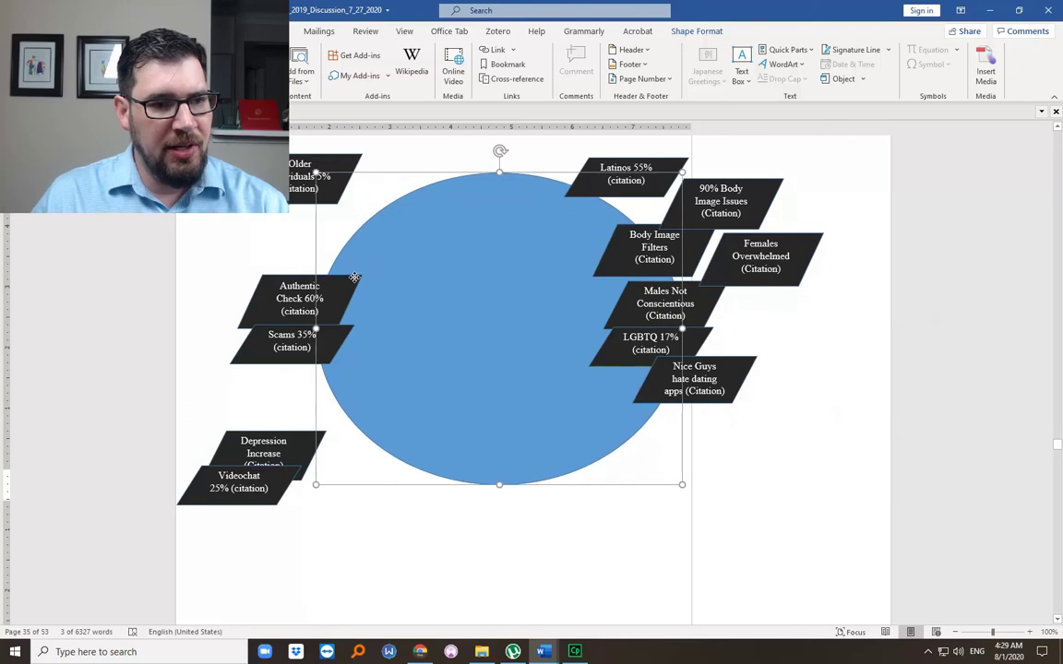
# Move the Authentic Check 60% and Scams 35% shapes further left
pyautogui.click(264, 274)
pyautogui.moveTo(264, 275); pyautogui.dragTo(218, 276)
pyautogui.click(270, 363)
pyautogui.moveTo(271, 364); pyautogui.dragTo(221, 377)
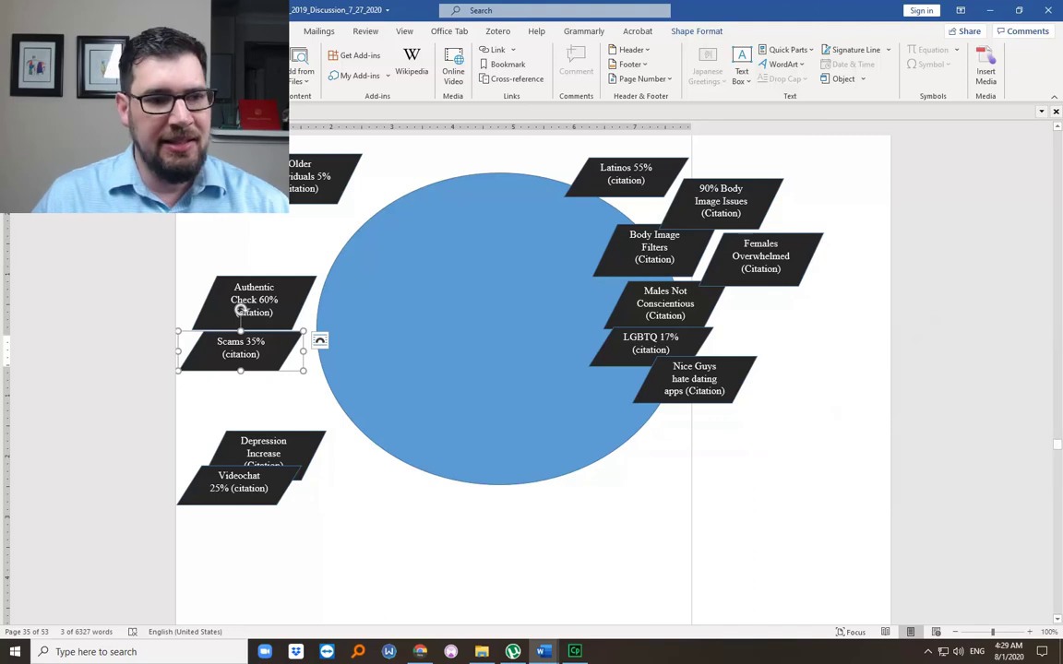
# Label the blue circle 'Gendered Experience' through Edit Text
pyautogui.rightClick(513, 309)
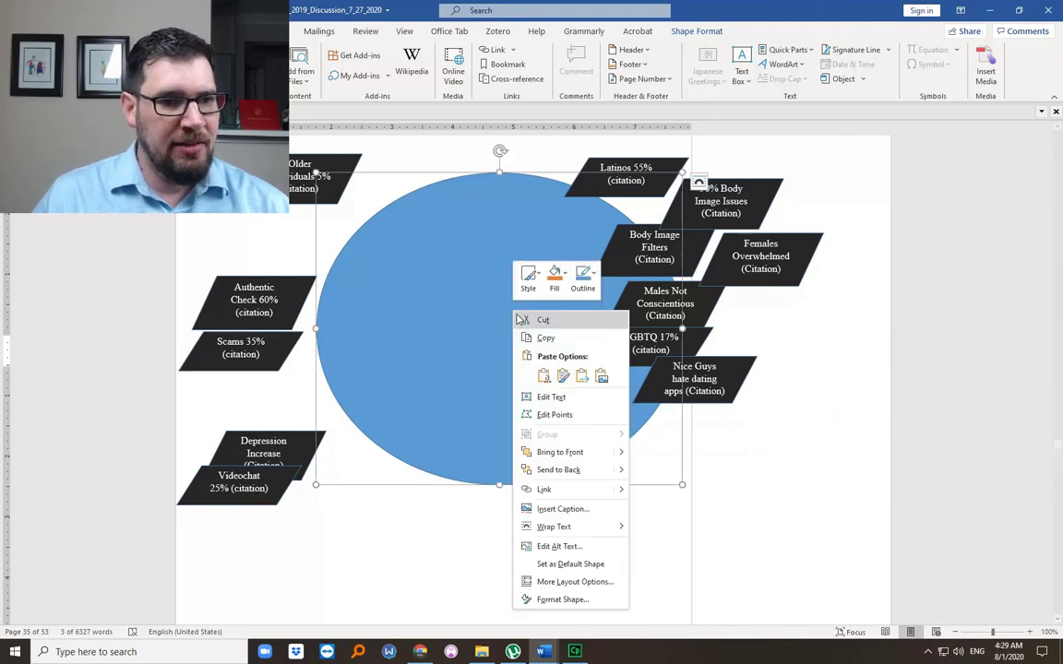
pyautogui.click(560, 396)
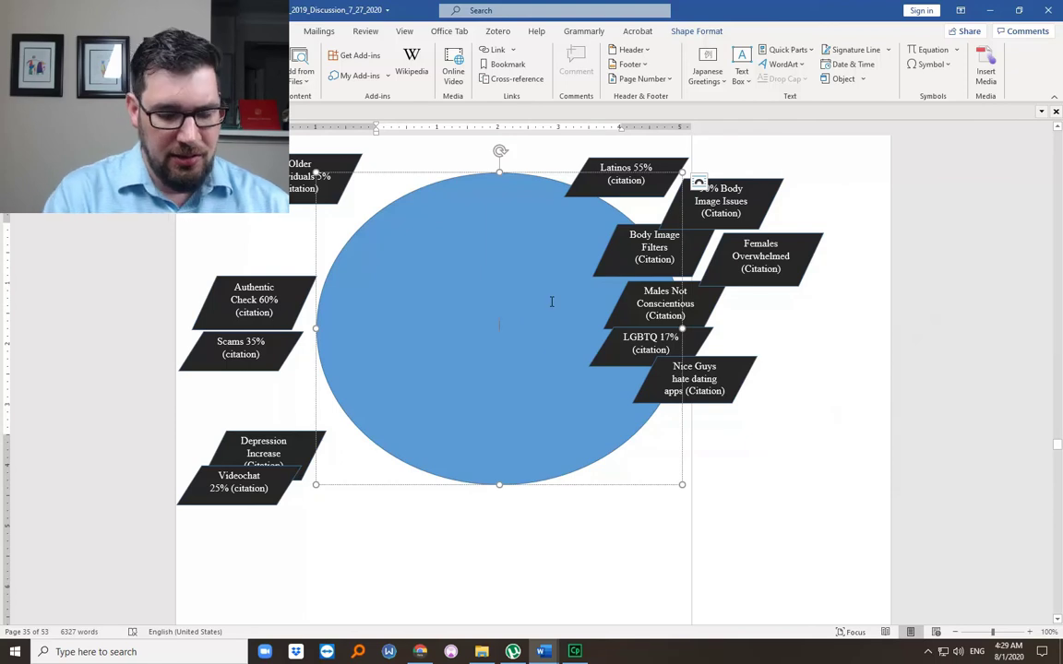
pyautogui.write('Gendered Experience')
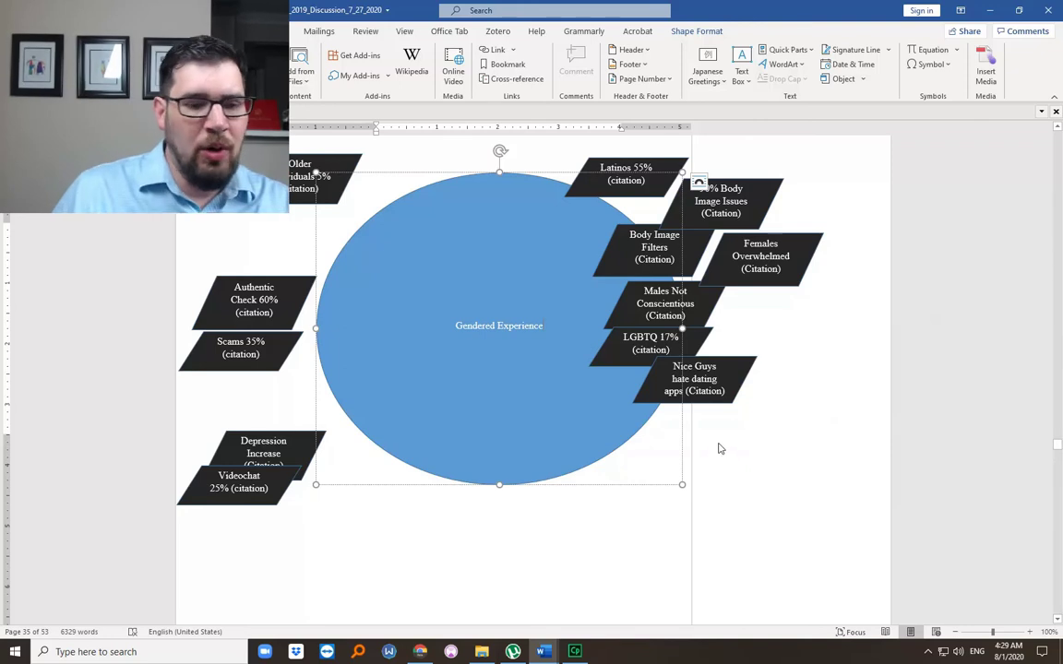
# Drag Nice Guys, LGBTQ 17%, Males Not Conscientious and Females Overwhelmed onto the circle, and Latinos 55% left
pyautogui.click(731, 364)
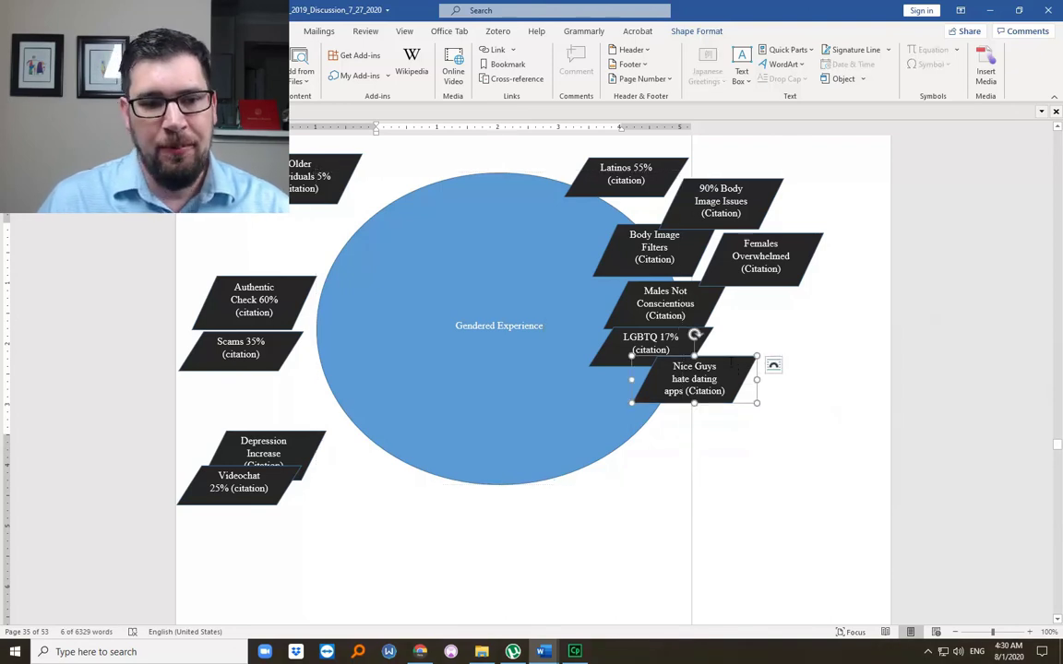
pyautogui.moveTo(730, 362); pyautogui.dragTo(562, 424)
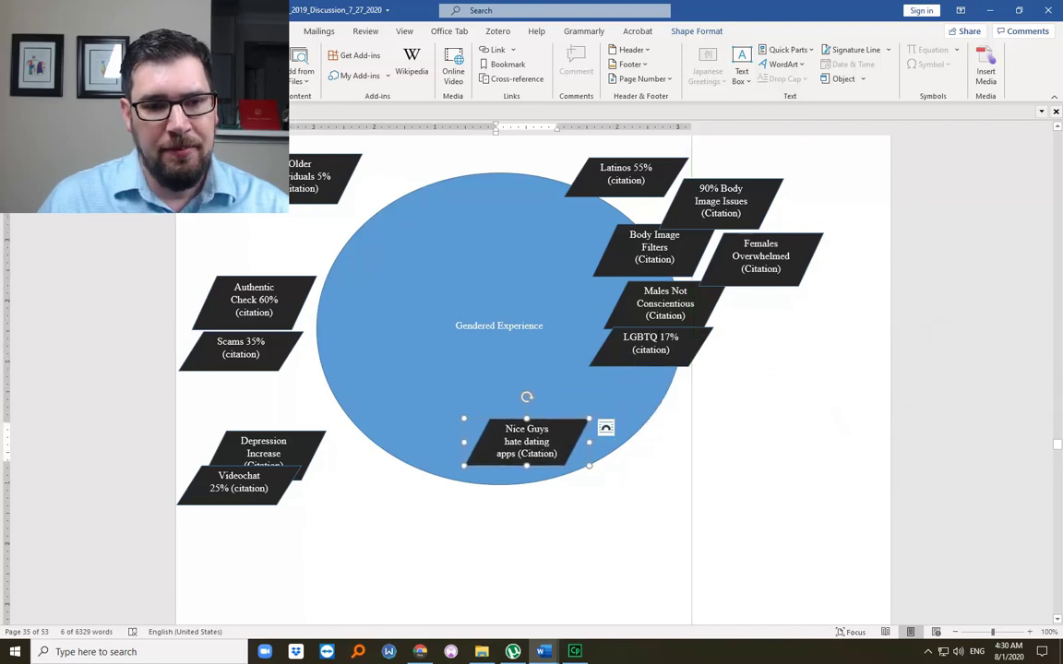
pyautogui.click(648, 313)
pyautogui.moveTo(648, 311); pyautogui.dragTo(375, 299)
pyautogui.click(665, 297)
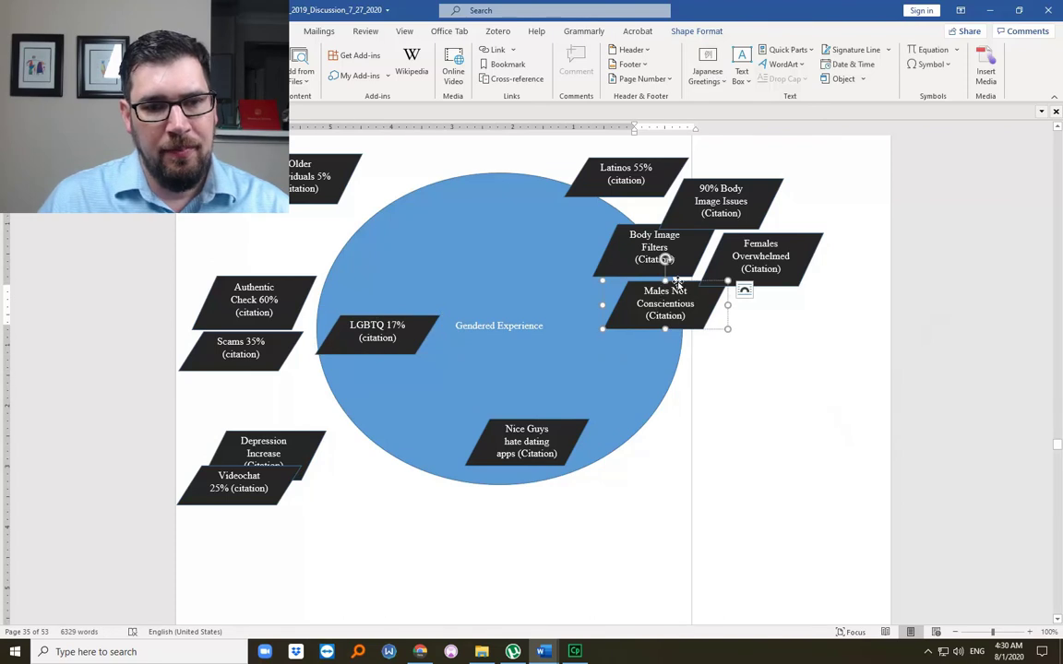
pyautogui.moveTo(677, 280); pyautogui.dragTo(432, 419)
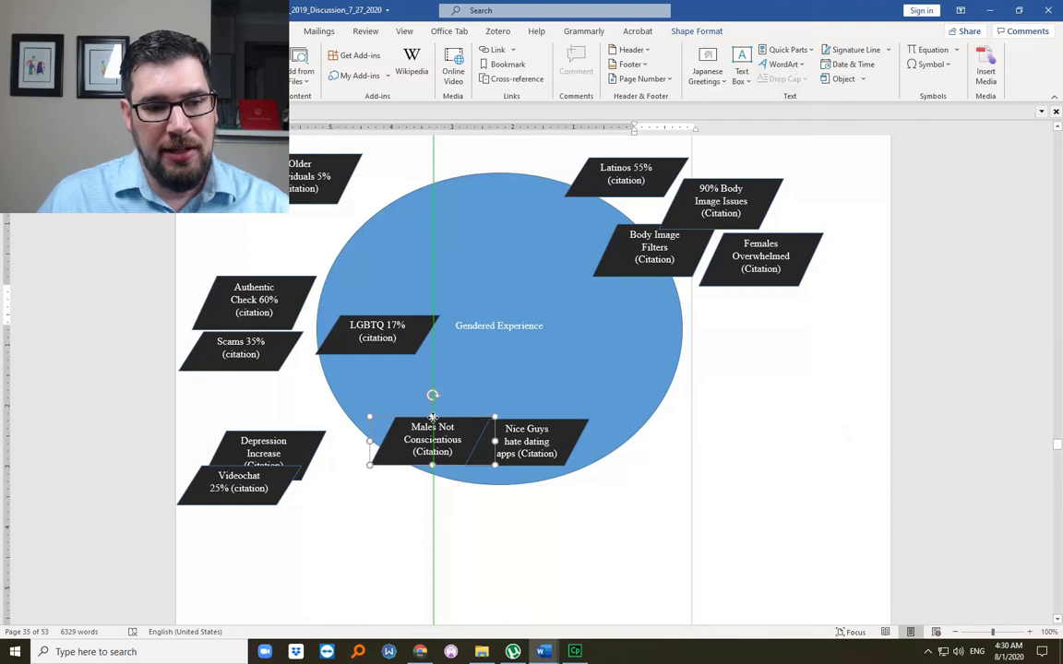
pyautogui.click(608, 379)
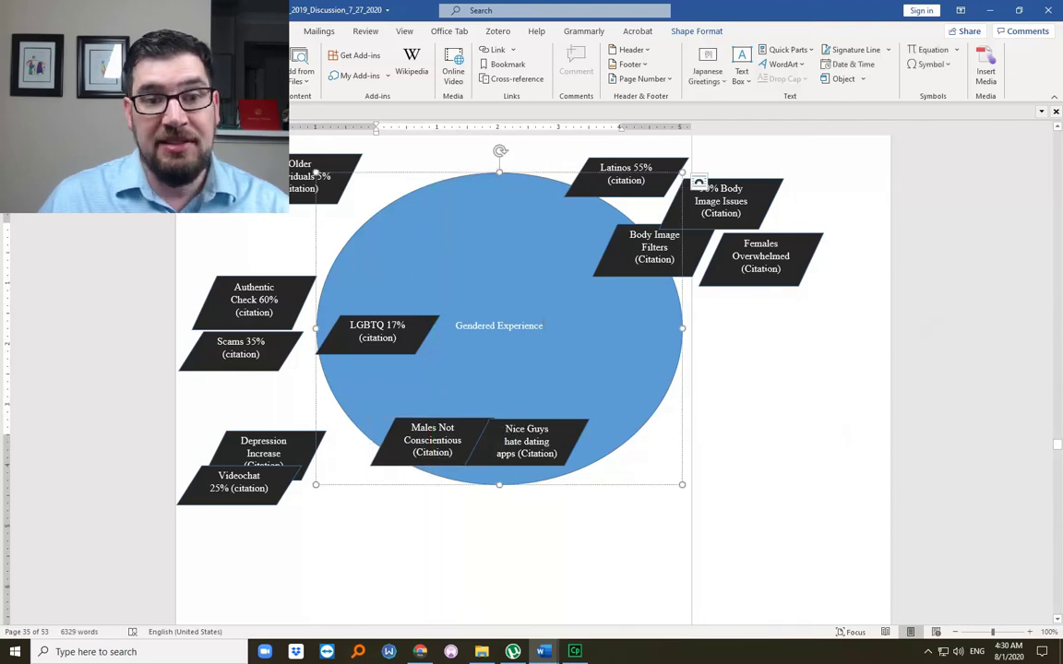
pyautogui.moveTo(779, 232); pyautogui.dragTo(509, 179)
pyautogui.click(591, 184)
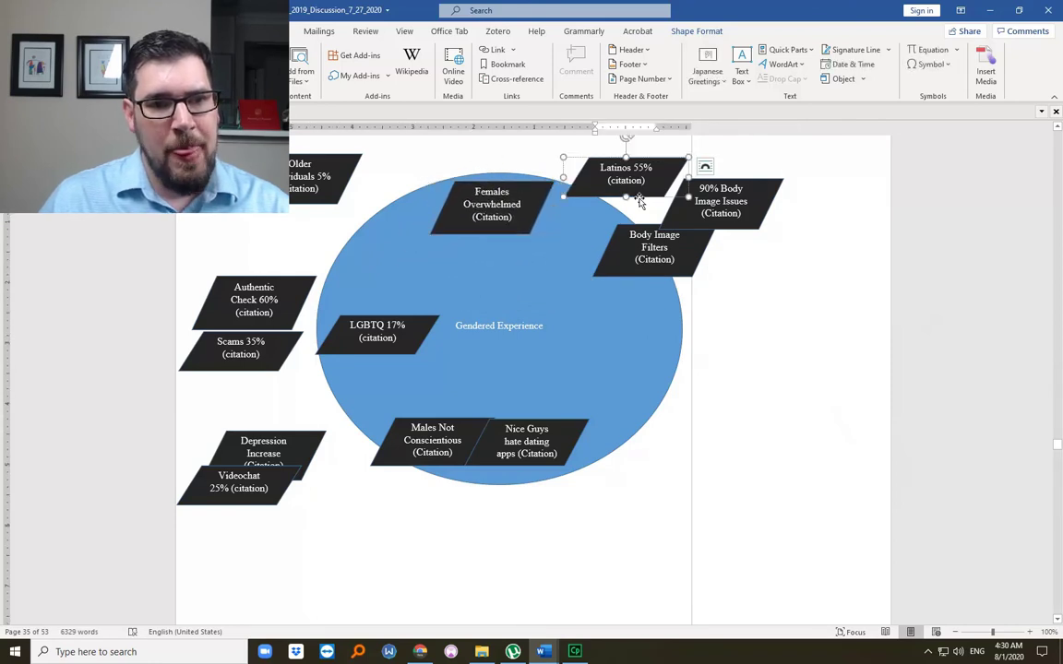
pyautogui.moveTo(600, 200); pyautogui.dragTo(231, 265)
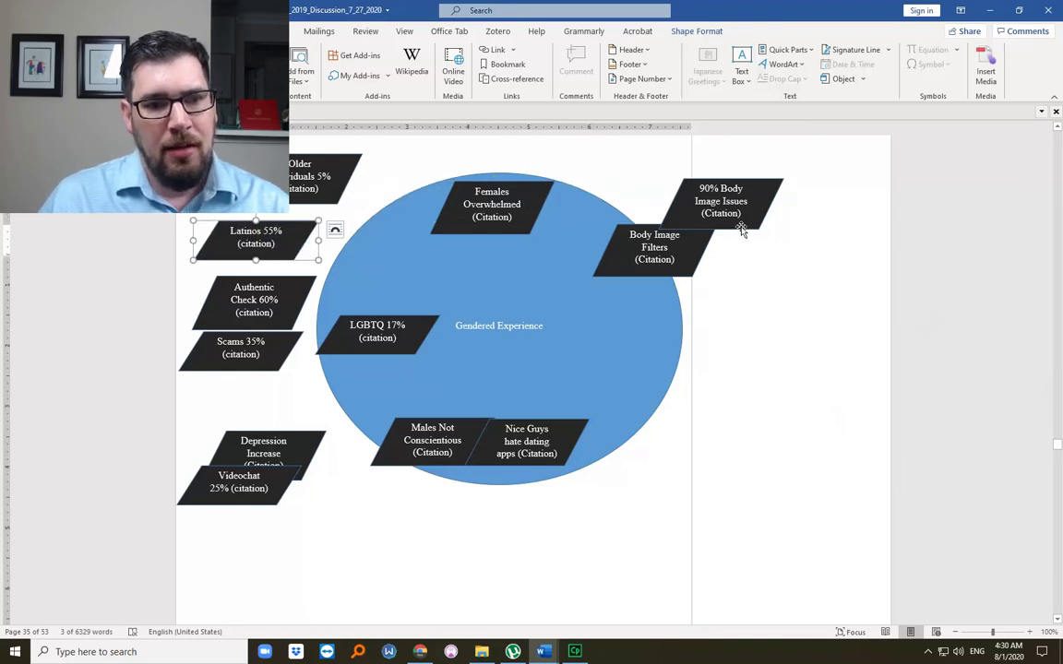
# Arrange 90% Body Image Issues above Body Image Filters beside Females Overwhelmed
pyautogui.moveTo(741, 226); pyautogui.dragTo(575, 239)
pyautogui.click(672, 280)
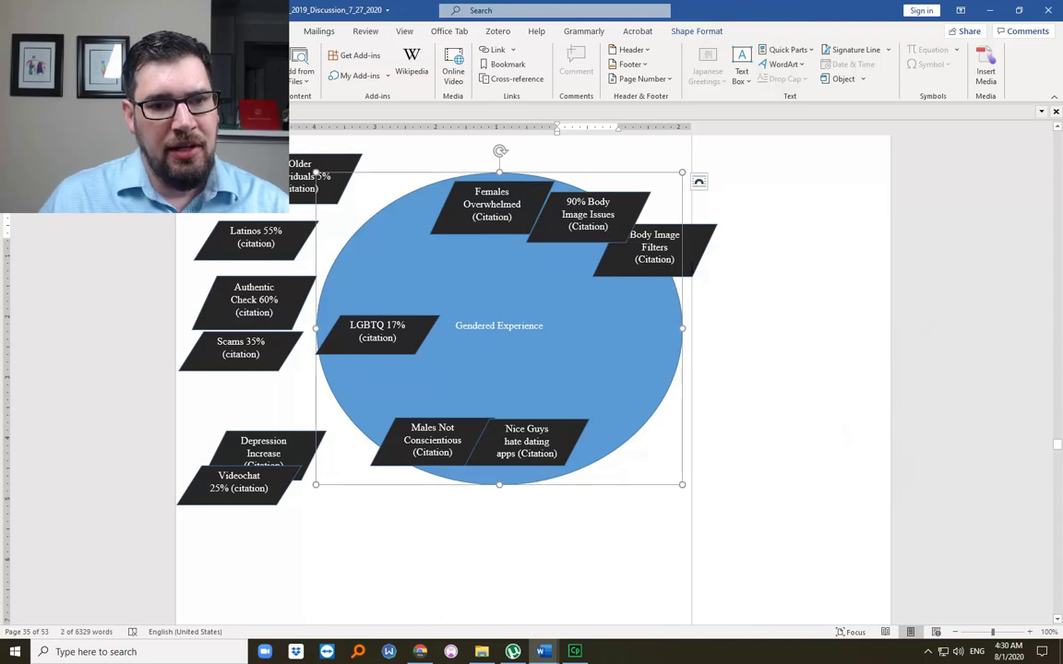
pyautogui.click(688, 277)
pyautogui.moveTo(690, 277); pyautogui.dragTo(729, 249)
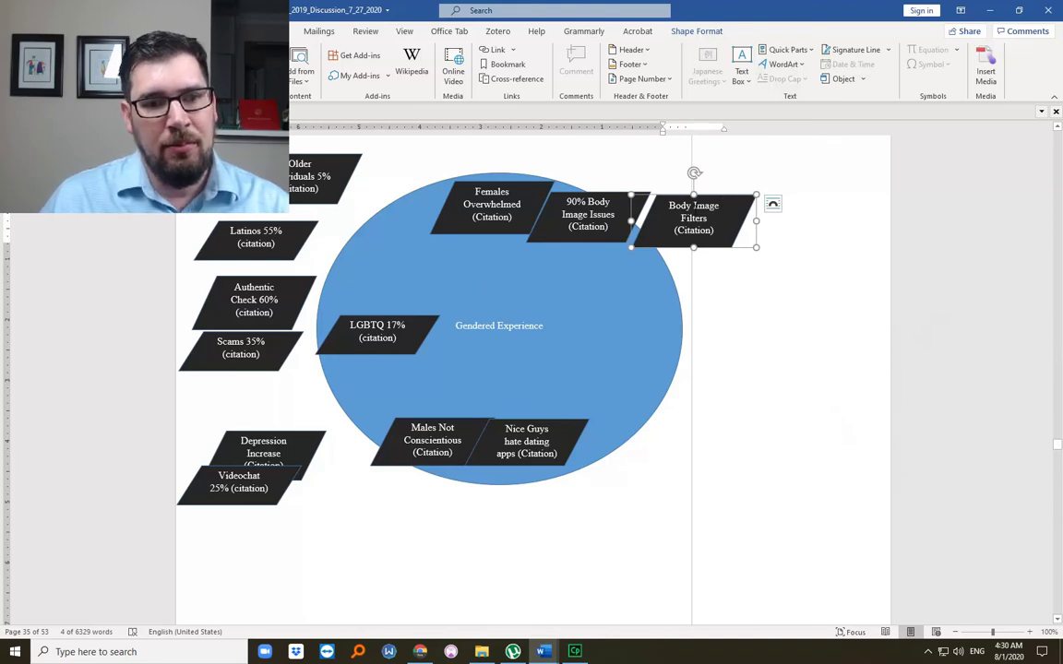
pyautogui.click(608, 193)
pyautogui.moveTo(608, 193); pyautogui.dragTo(715, 159)
pyautogui.click(705, 243)
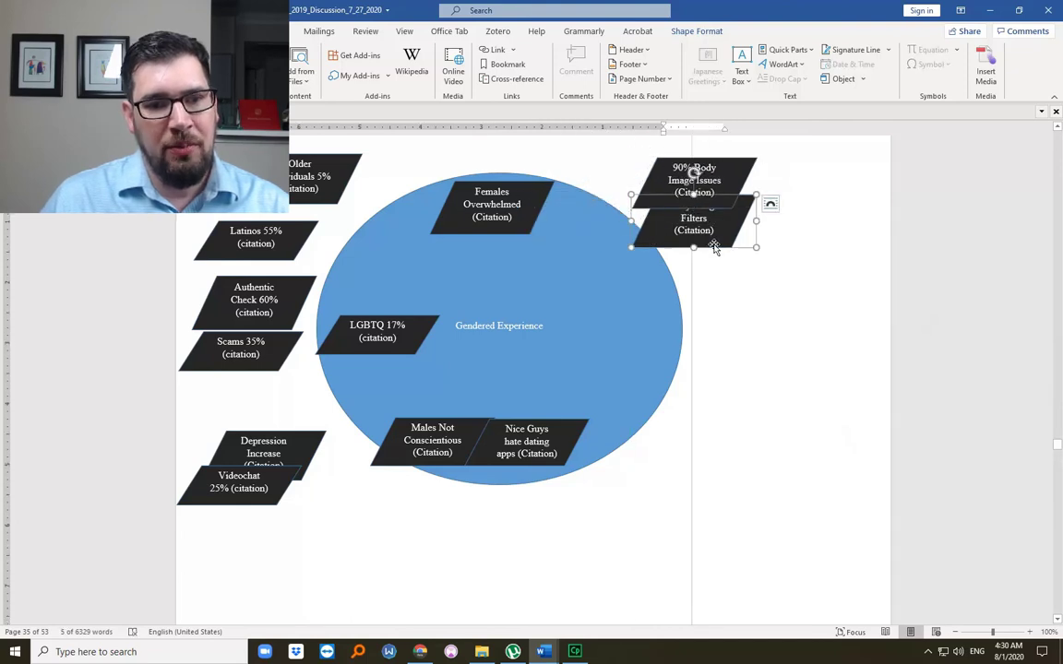
pyautogui.moveTo(703, 245); pyautogui.dragTo(616, 223)
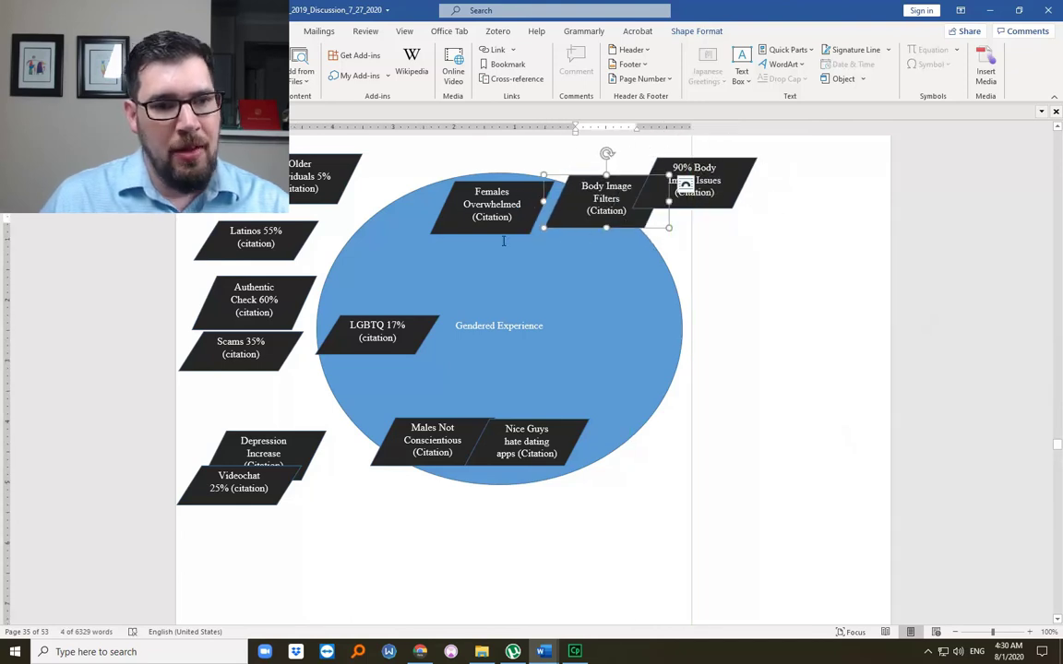
# Cluster Females Overwhelmed, Males Not Conscientious and Nice Guys around Gendered Experience
pyautogui.moveTo(502, 237); pyautogui.dragTo(513, 293)
pyautogui.moveTo(447, 419); pyautogui.dragTo(482, 360)
pyautogui.click(549, 423)
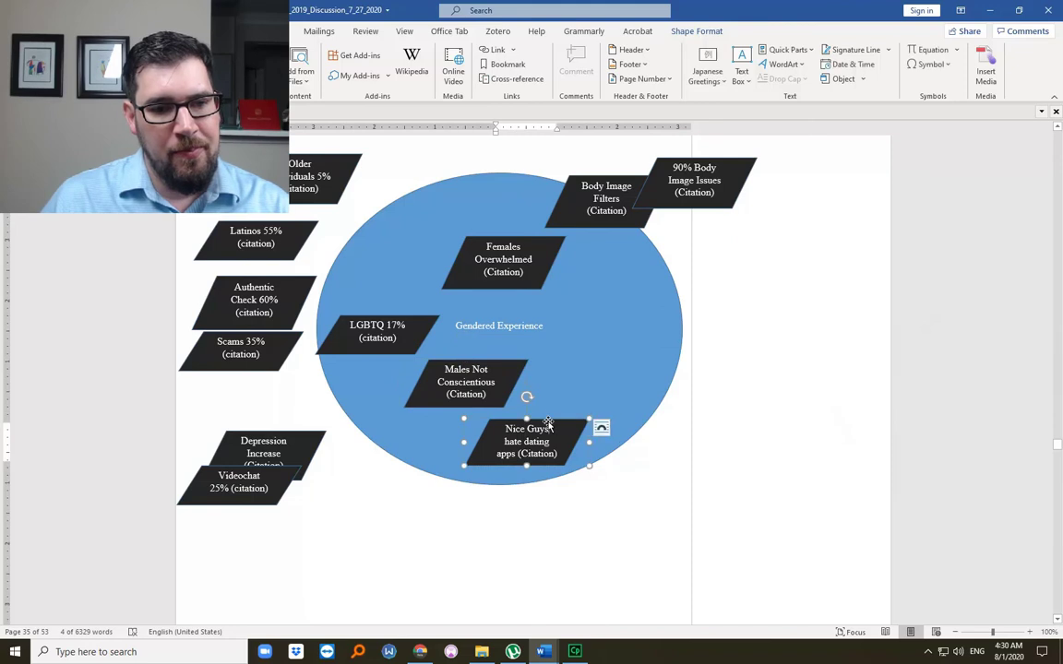
pyautogui.moveTo(549, 423); pyautogui.dragTo(583, 319)
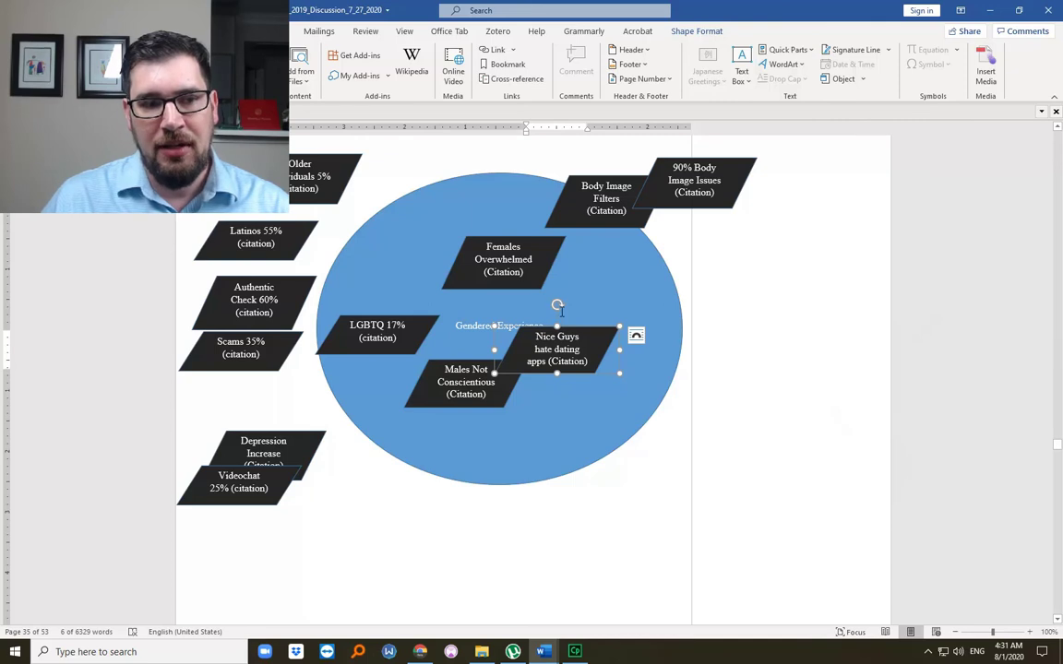
# Nudge 90% Body Image Issues into place and shift Nice Guys slightly right and down
pyautogui.click(719, 209)
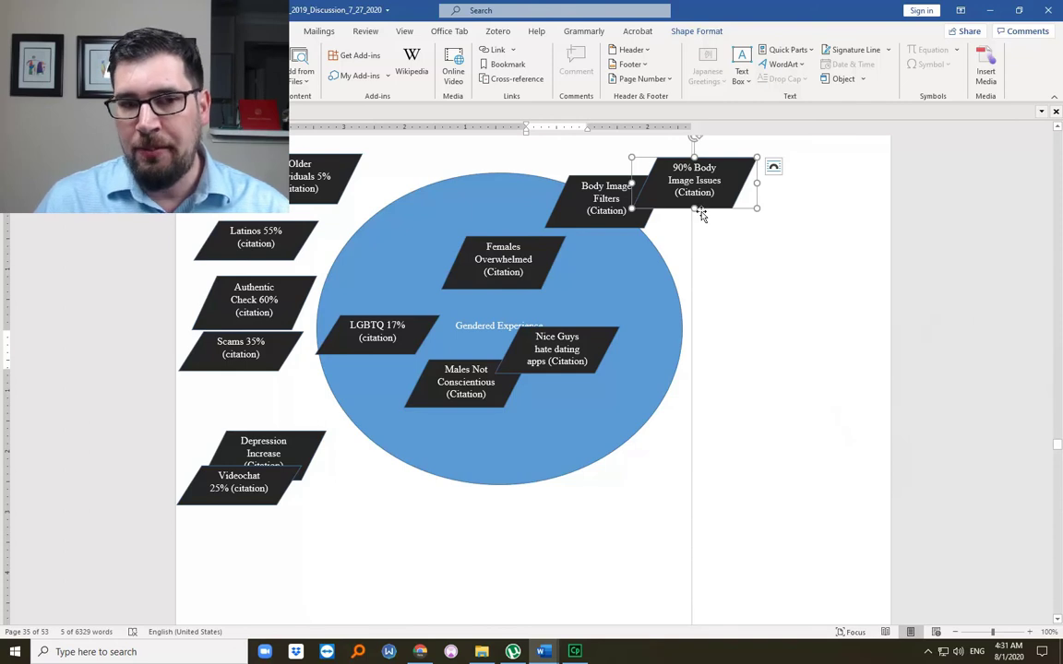
pyautogui.moveTo(702, 214)
pyautogui.mouseDown()
pyautogui.moveTo(583, 286)
pyautogui.moveTo(598, 305)
pyautogui.moveTo(616, 297)
pyautogui.moveTo(710, 213)
pyautogui.mouseUp()
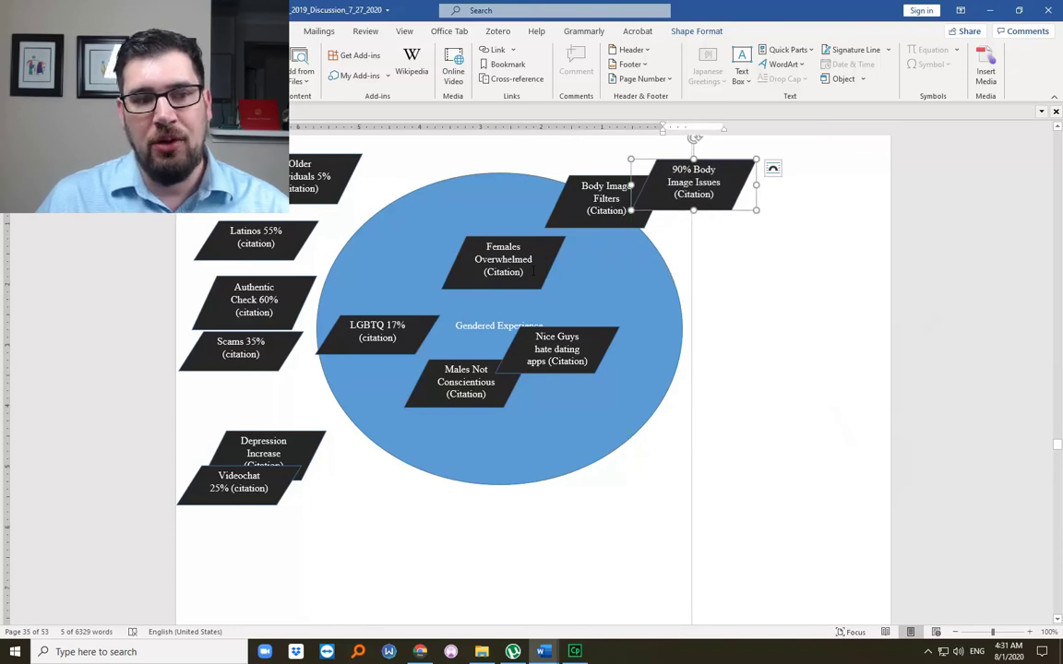
pyautogui.click(532, 268)
pyautogui.click(574, 203)
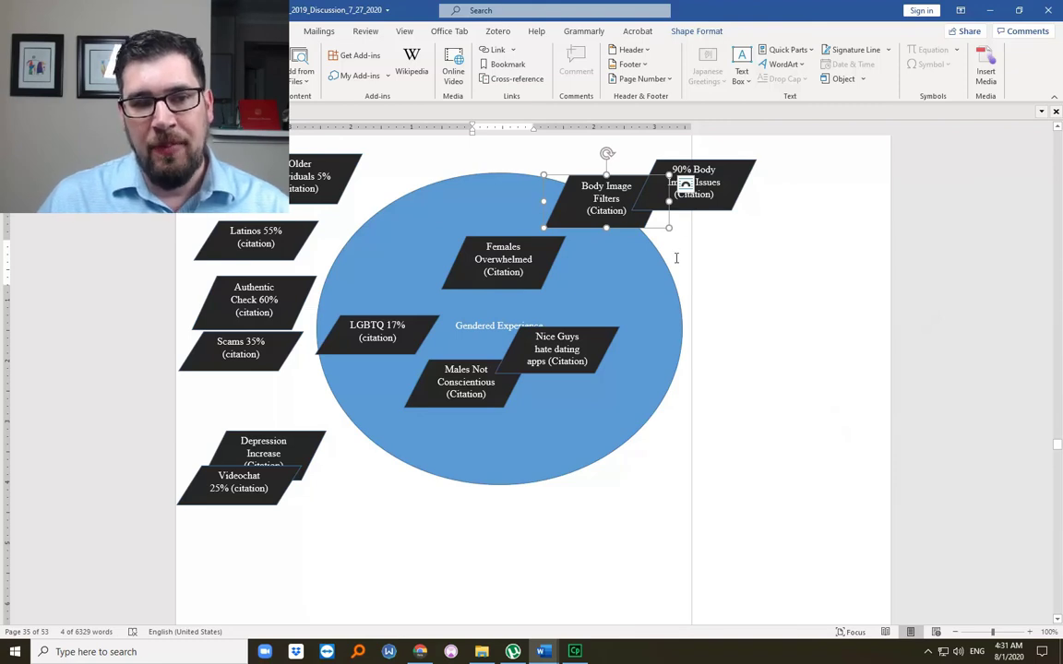
pyautogui.click(676, 258)
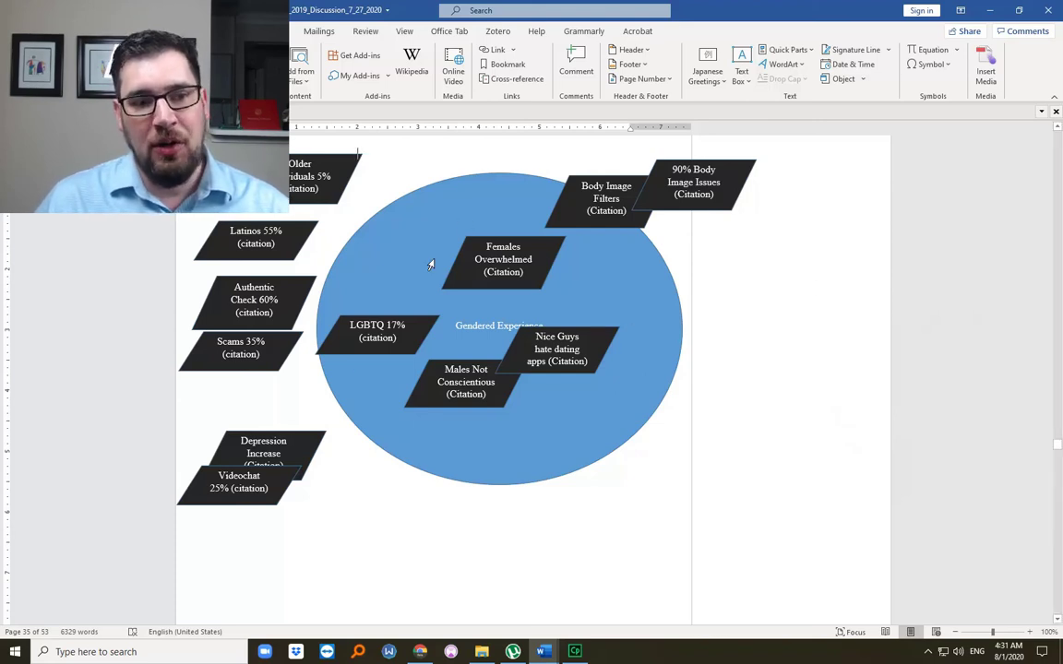
pyautogui.moveTo(544, 377); pyautogui.dragTo(552, 389)
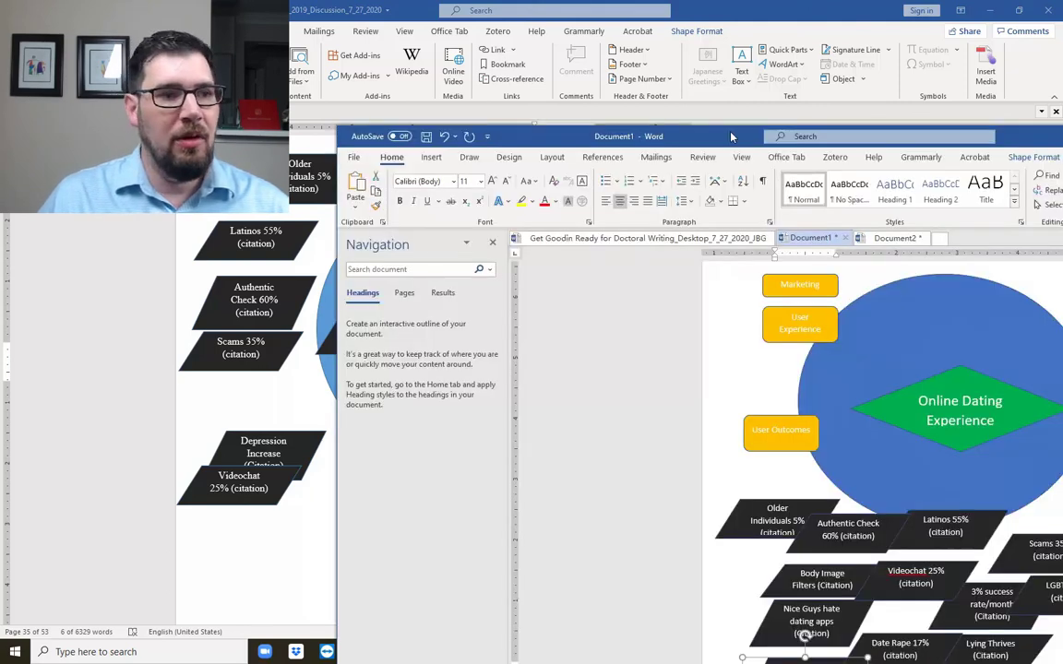
# Maximize the diagram document and nudge the Online Dating Experience diamond up and left
pyautogui.moveTo(731, 136); pyautogui.dragTo(847, 26)
pyautogui.doubleClick(847, 27)
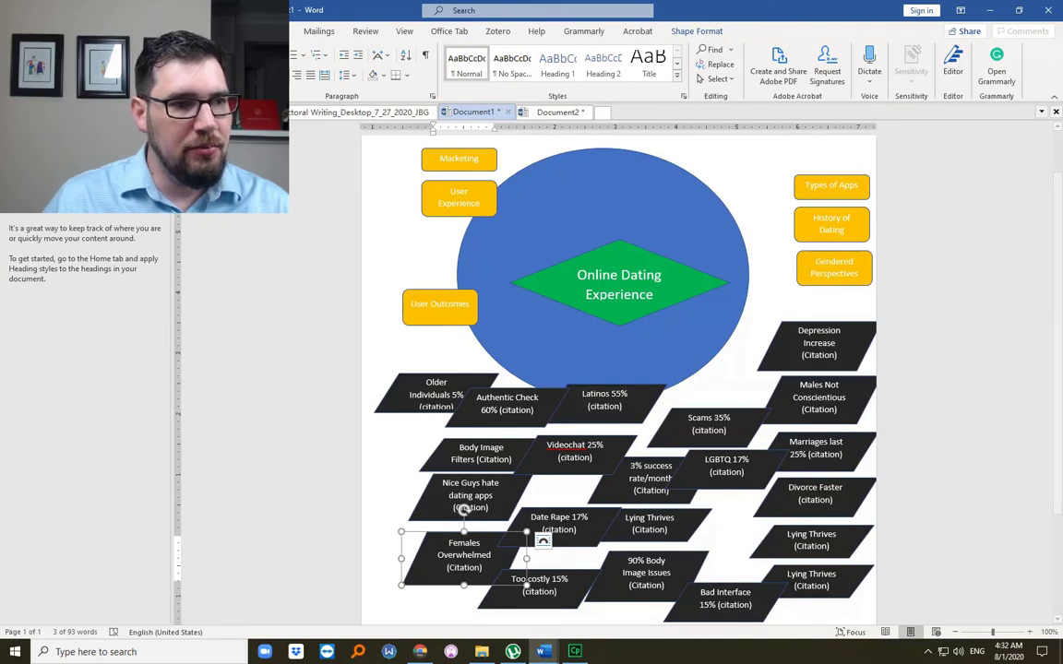
pyautogui.click(561, 267)
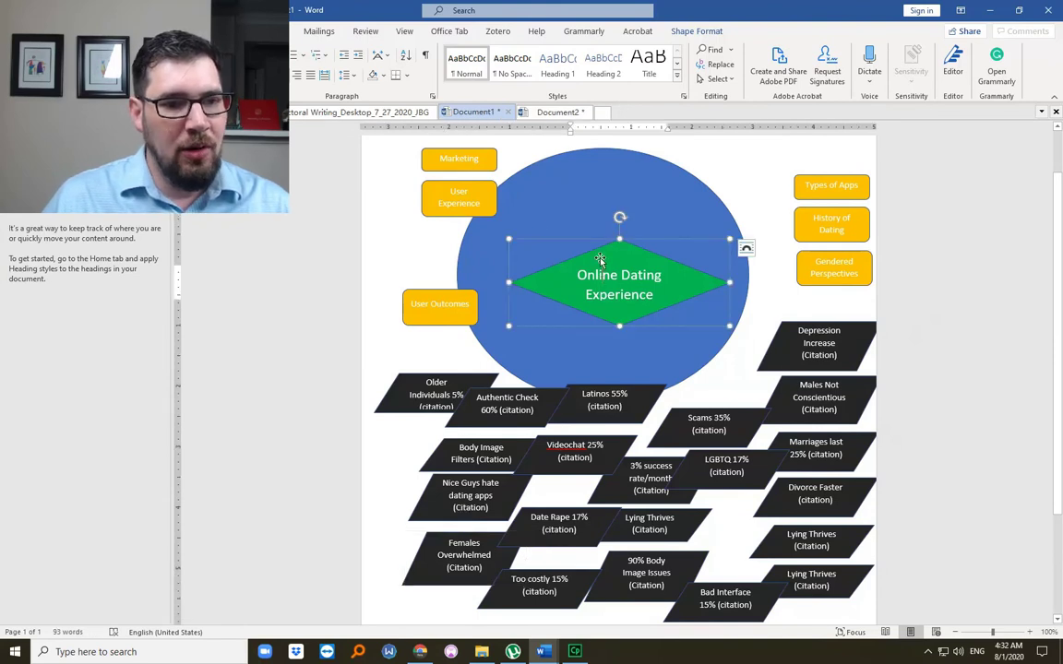
pyautogui.moveTo(596, 241); pyautogui.dragTo(572, 231)
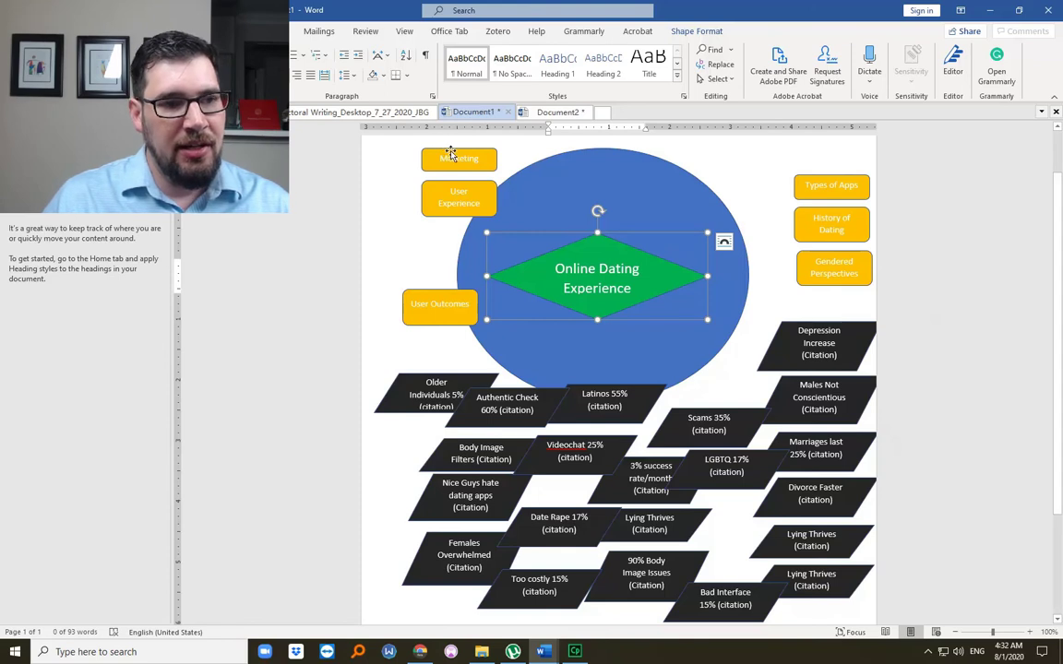
# Place Marketing, User Experience, User Outcomes, Gendered Perspectives and History of Dating on the circle
pyautogui.moveTo(450, 152); pyautogui.dragTo(585, 160)
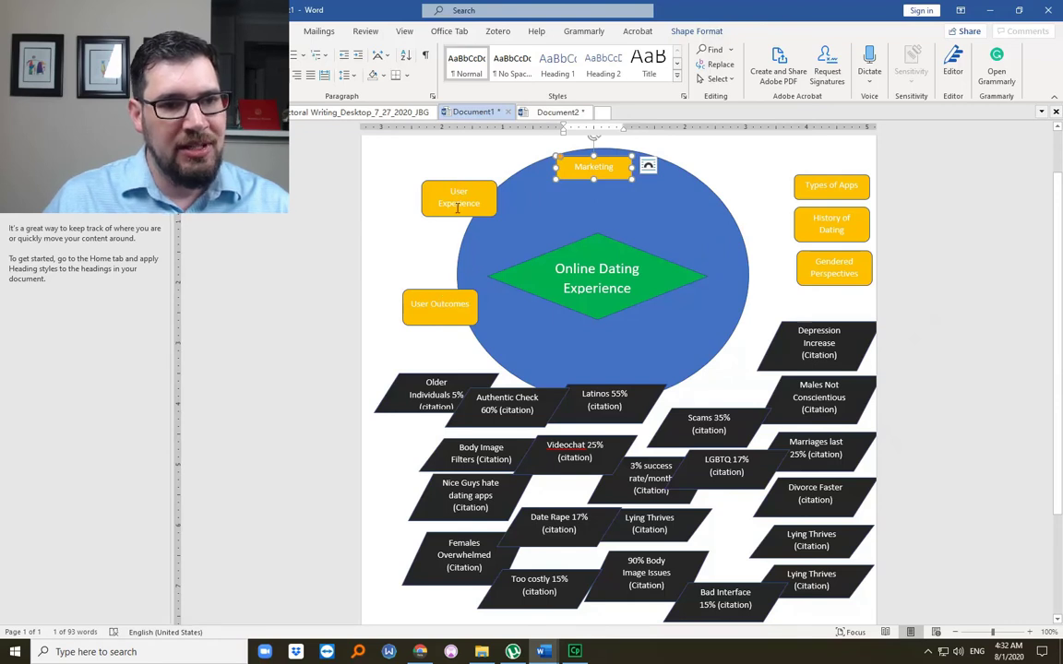
pyautogui.moveTo(466, 185); pyautogui.dragTo(518, 217)
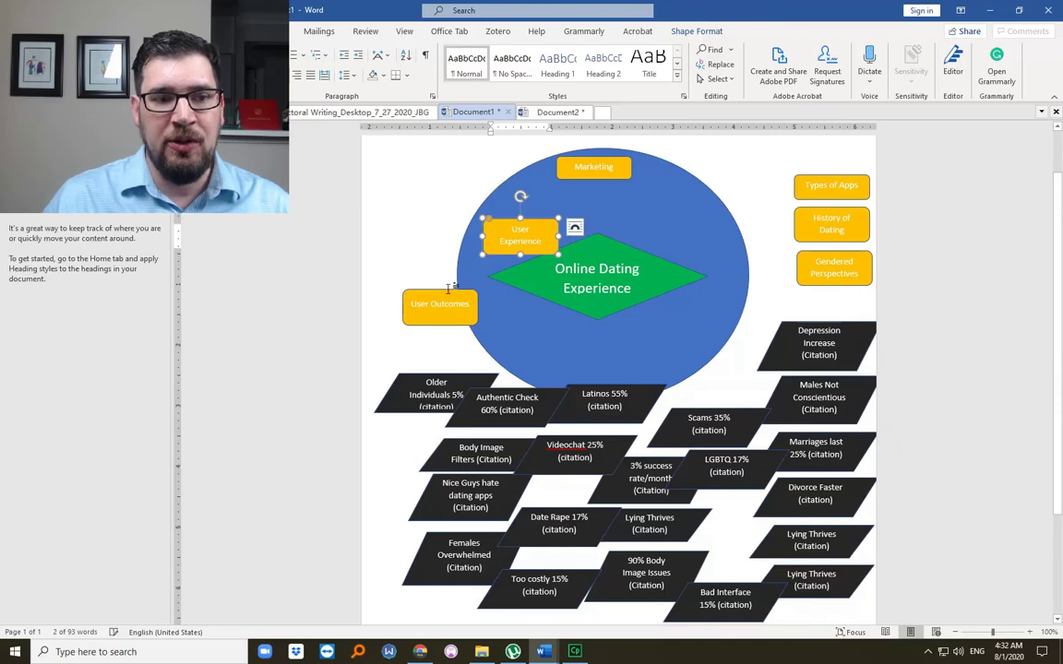
pyautogui.moveTo(446, 291); pyautogui.dragTo(550, 301)
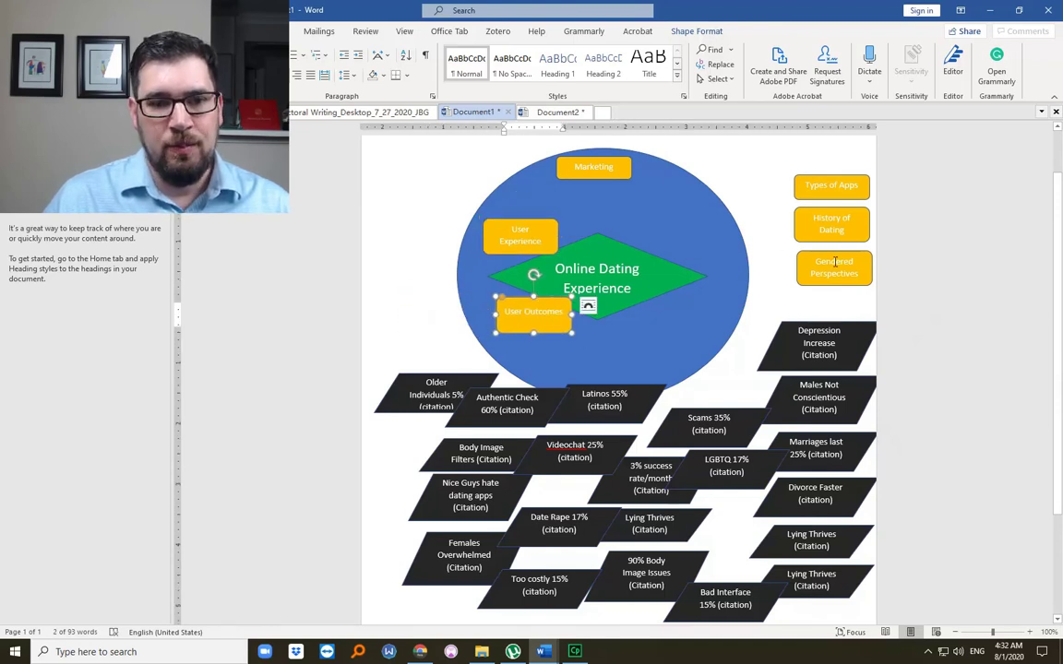
pyautogui.moveTo(835, 254); pyautogui.dragTo(666, 221)
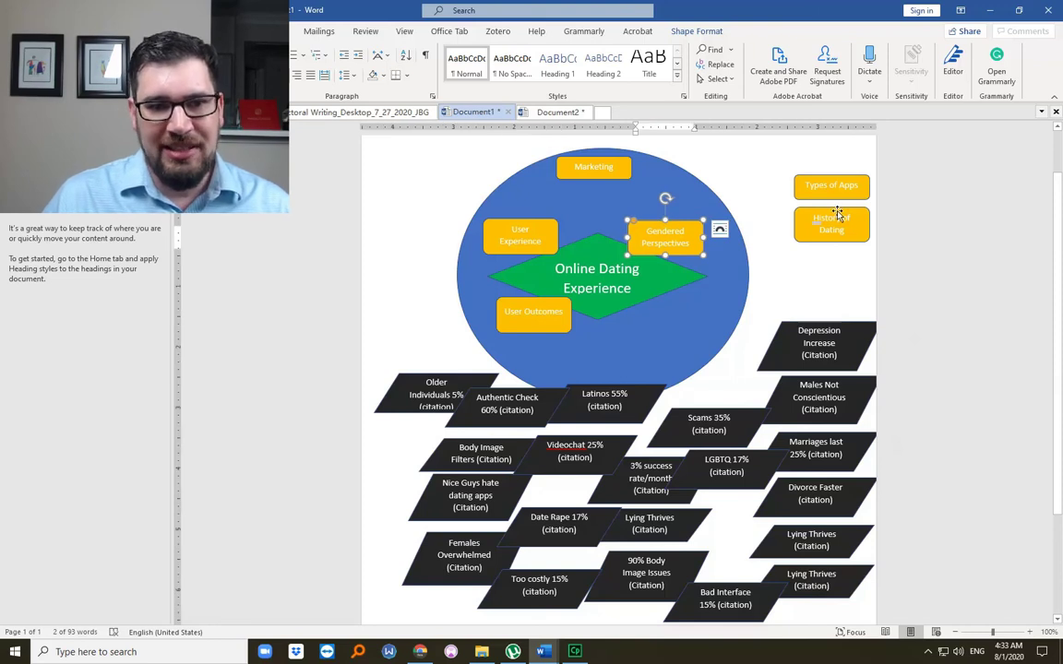
pyautogui.moveTo(838, 213); pyautogui.dragTo(497, 166)
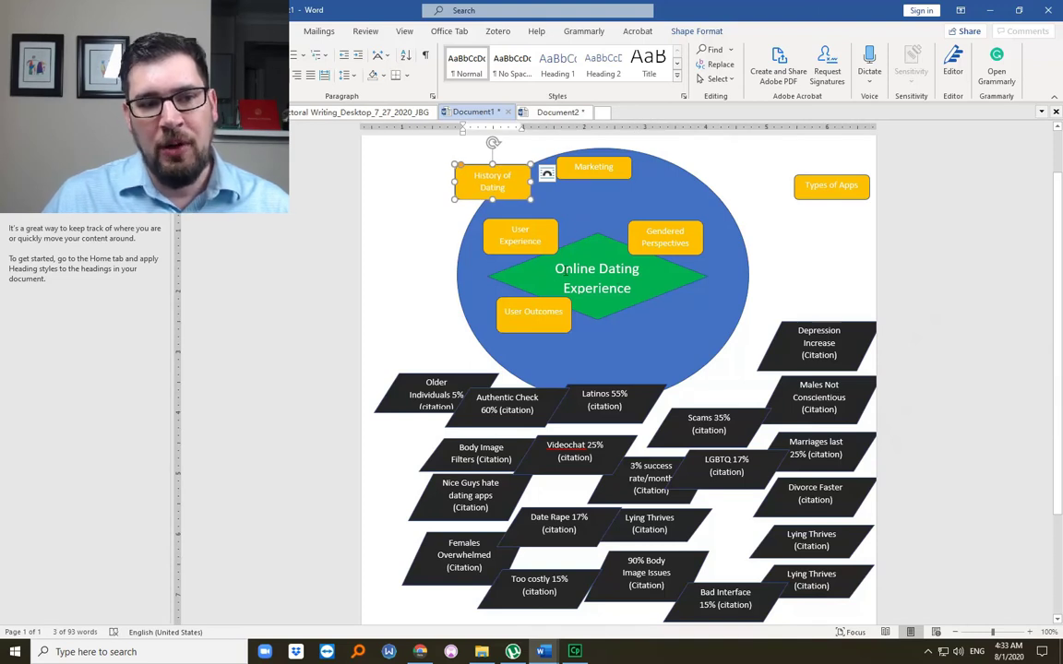
# Put Types of Apps beside Marketing and raise Marketing to the circle's top edge
pyautogui.click(833, 194)
pyautogui.moveTo(835, 200); pyautogui.dragTo(730, 195)
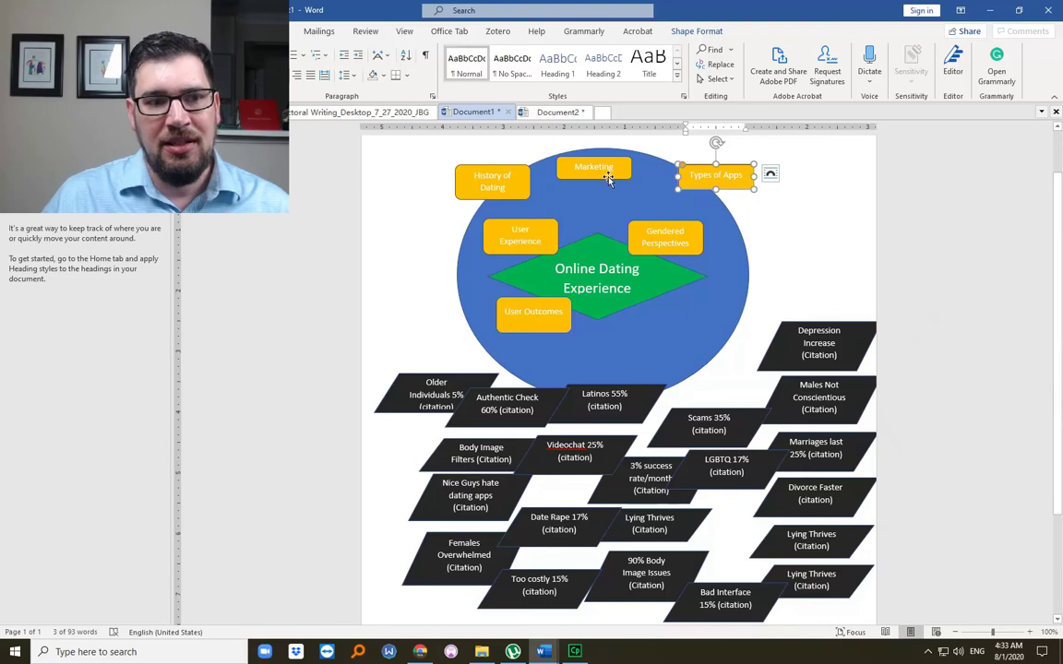
pyautogui.moveTo(608, 178); pyautogui.dragTo(630, 160)
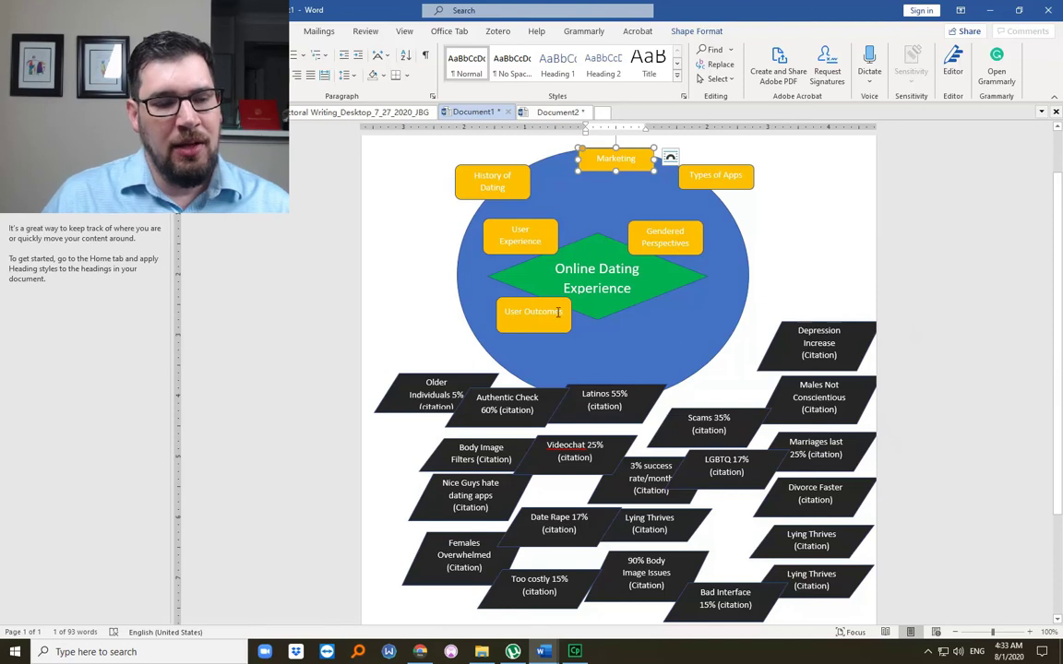
# Nudge User Outcomes, User Experience and Gendered Perspectives into place, then review the top boxes
pyautogui.moveTo(549, 329); pyautogui.dragTo(616, 358)
pyautogui.moveTo(530, 233); pyautogui.dragTo(536, 245)
pyautogui.moveTo(639, 234); pyautogui.dragTo(647, 235)
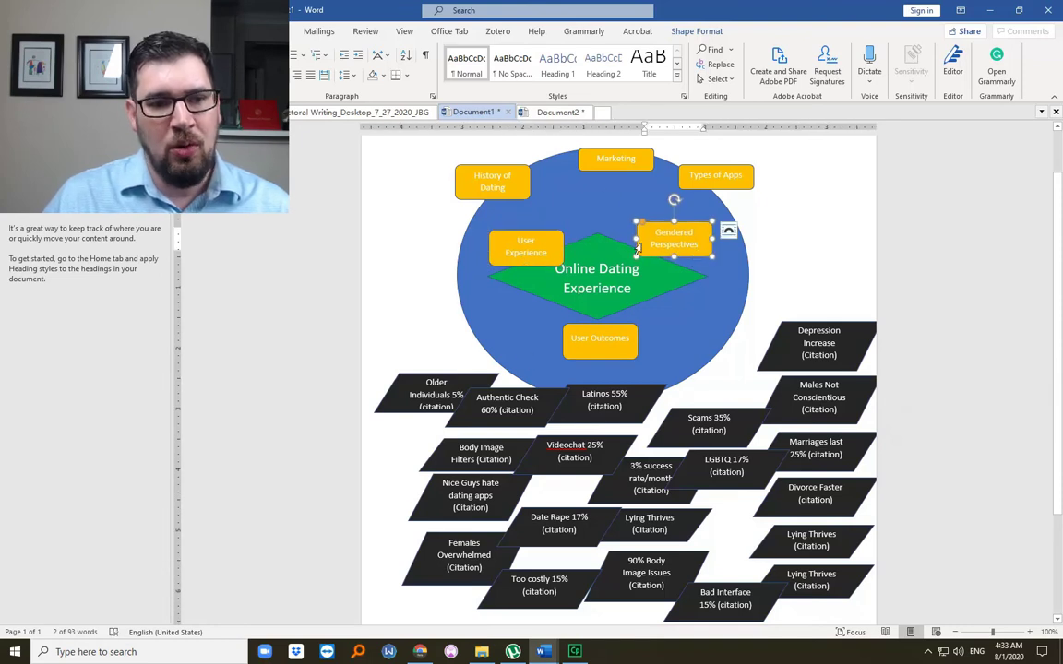
pyautogui.click(497, 193)
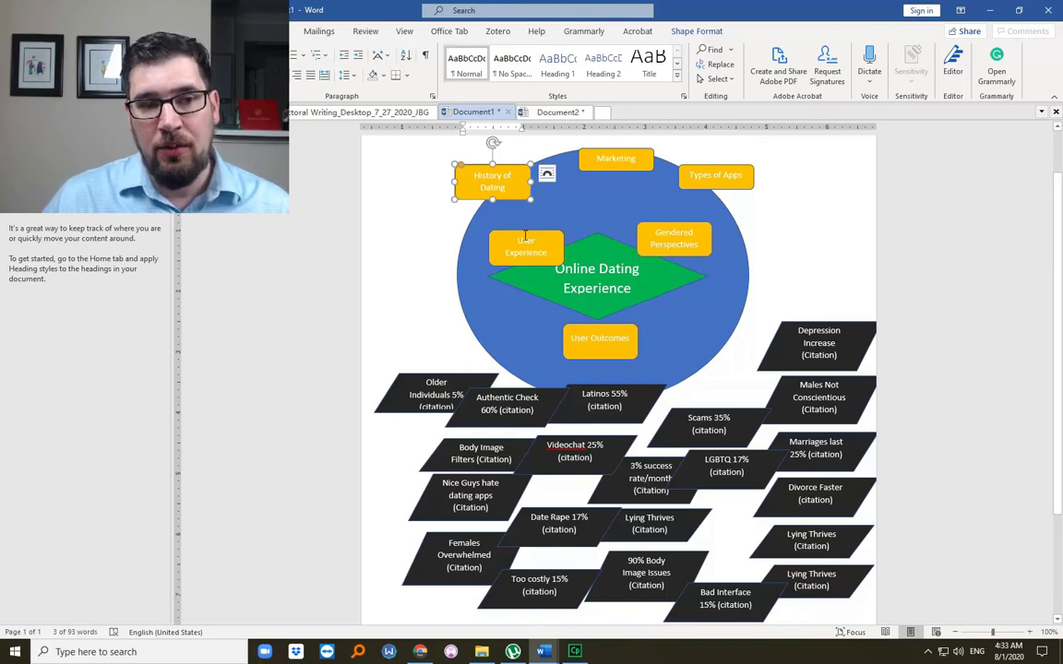
pyautogui.click(633, 171)
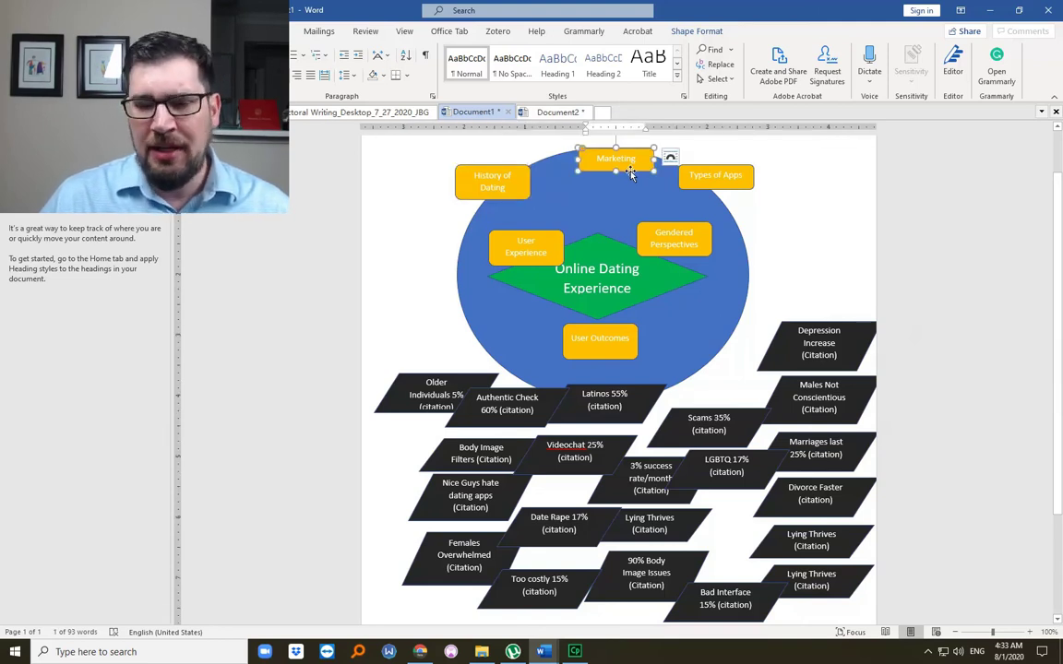
pyautogui.click(694, 178)
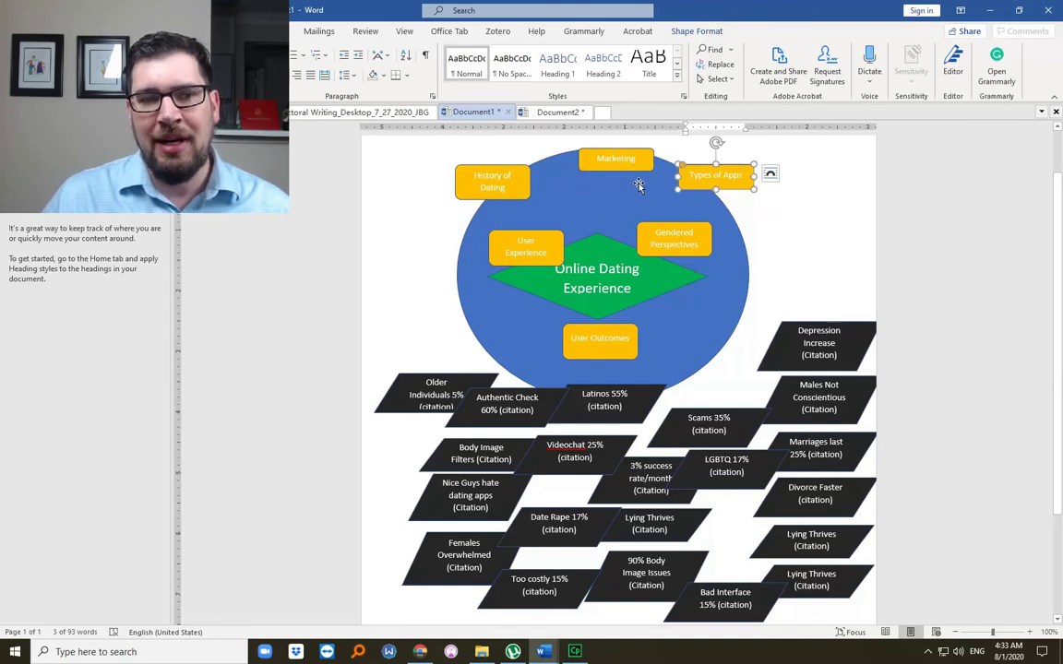
pyautogui.click(768, 228)
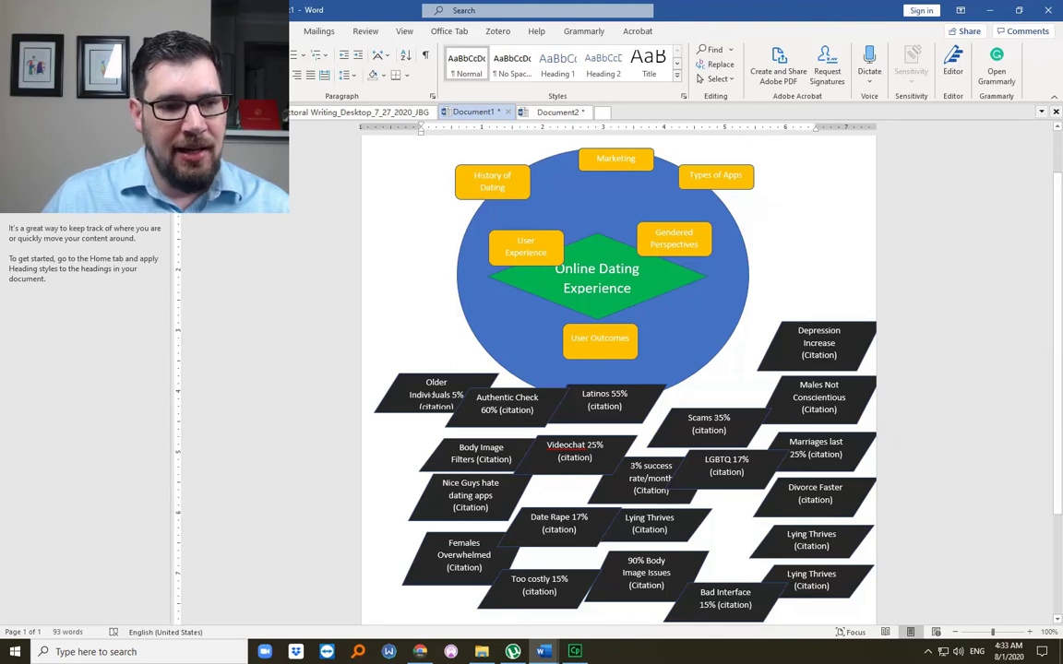
# Inspect the Older Individuals, Authentic Check, Date Rape 17% and Lying Thrives shapes without changing them
pyautogui.scroll(-2, 368, 343)
pyautogui.scroll(1, 368, 342)
pyautogui.click(373, 344)
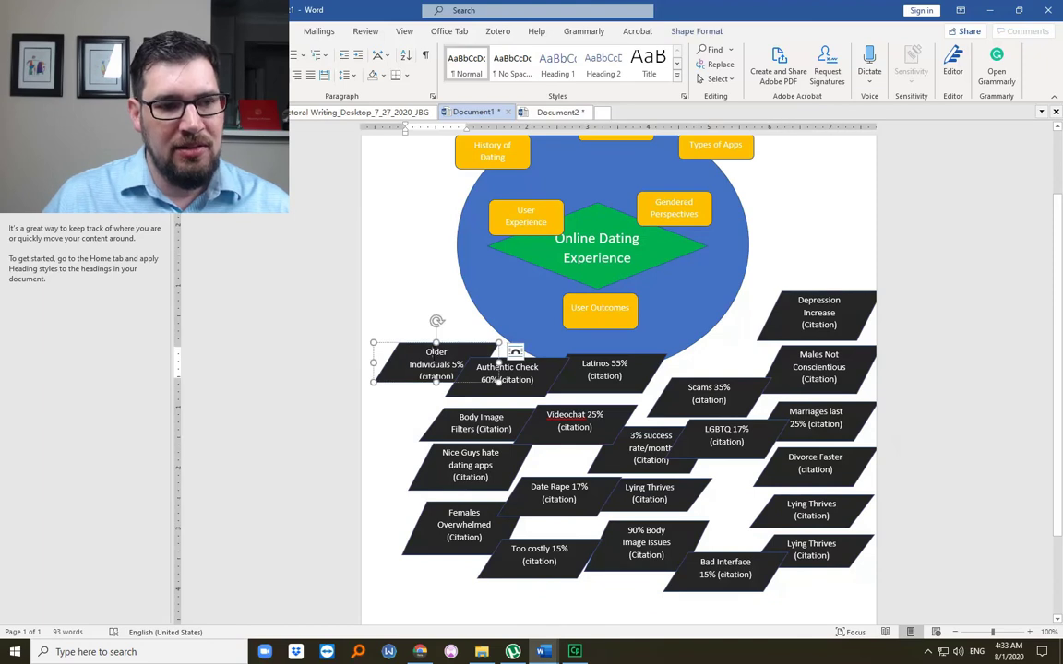
pyautogui.click(458, 360)
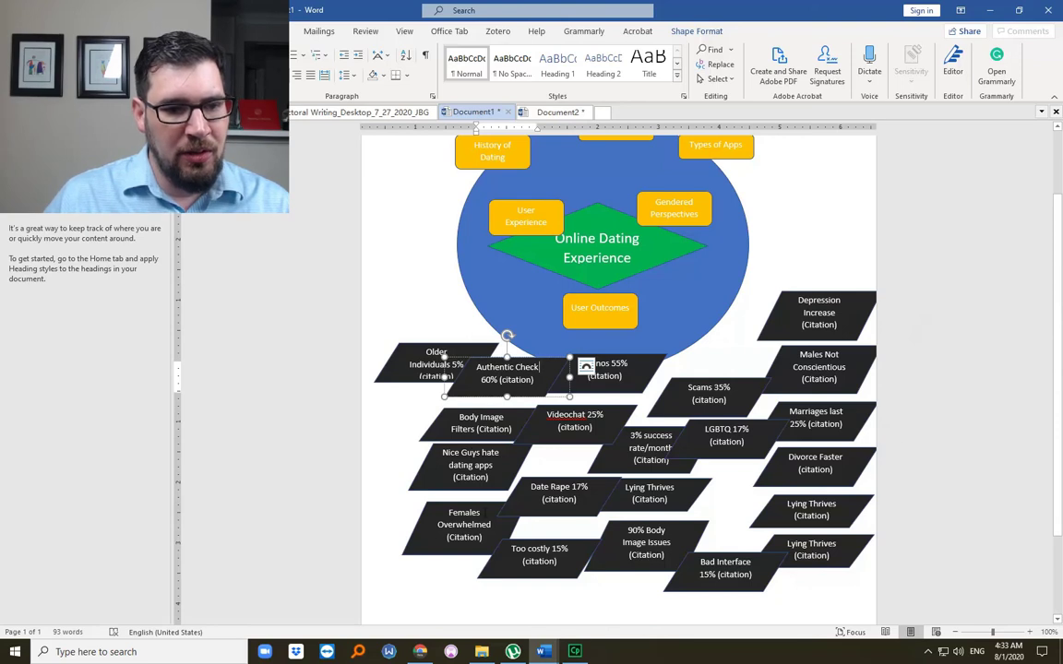
pyautogui.click(588, 501)
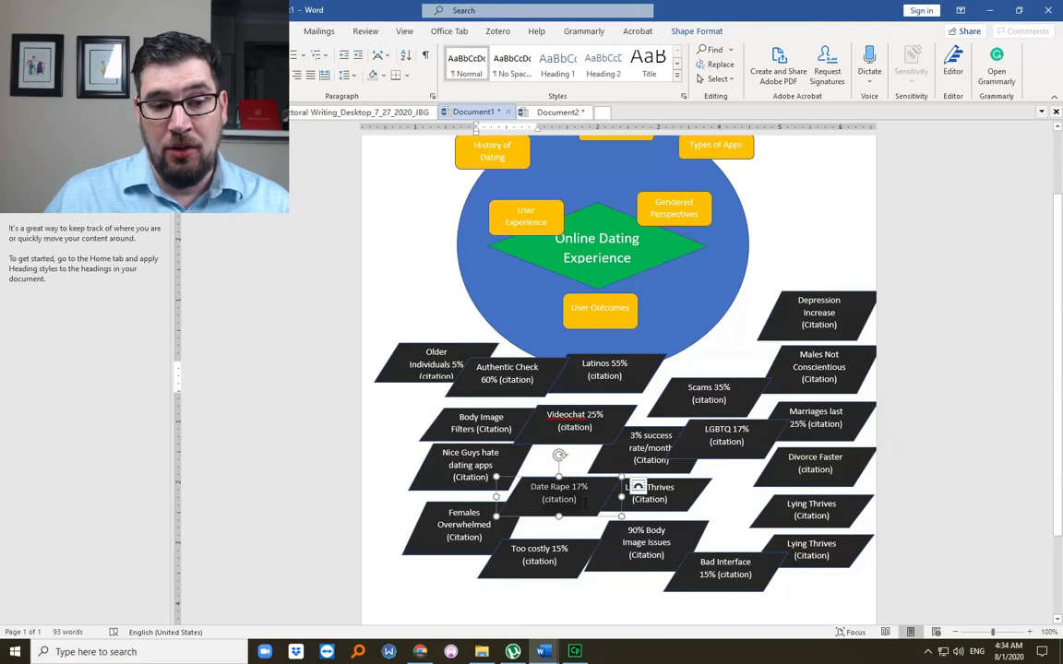
pyautogui.tripleClick(544, 491)
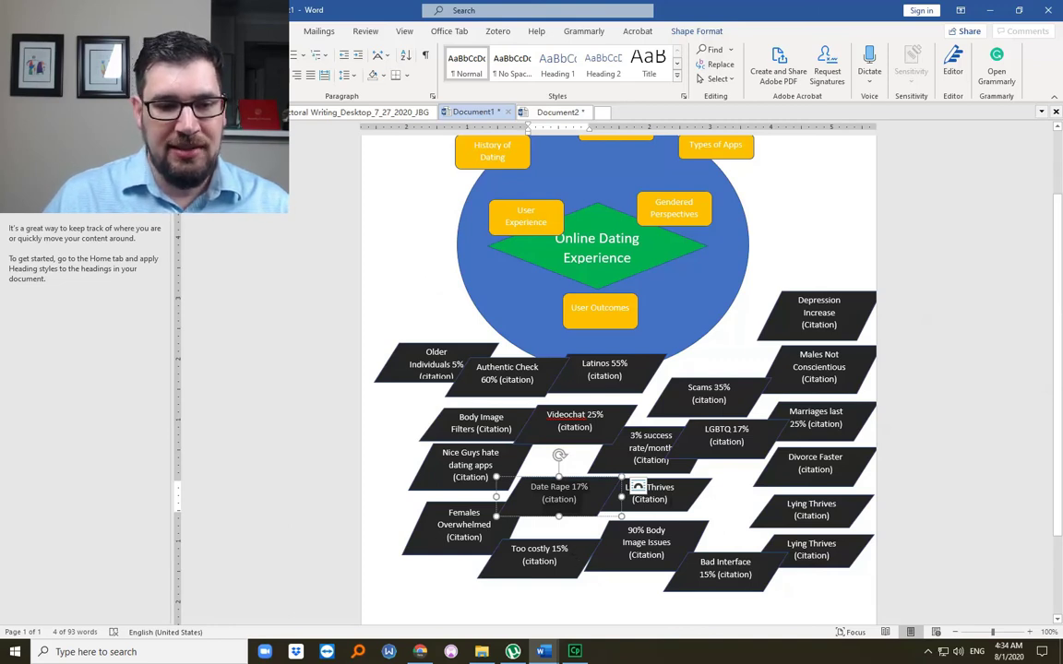
pyautogui.press('Escape')
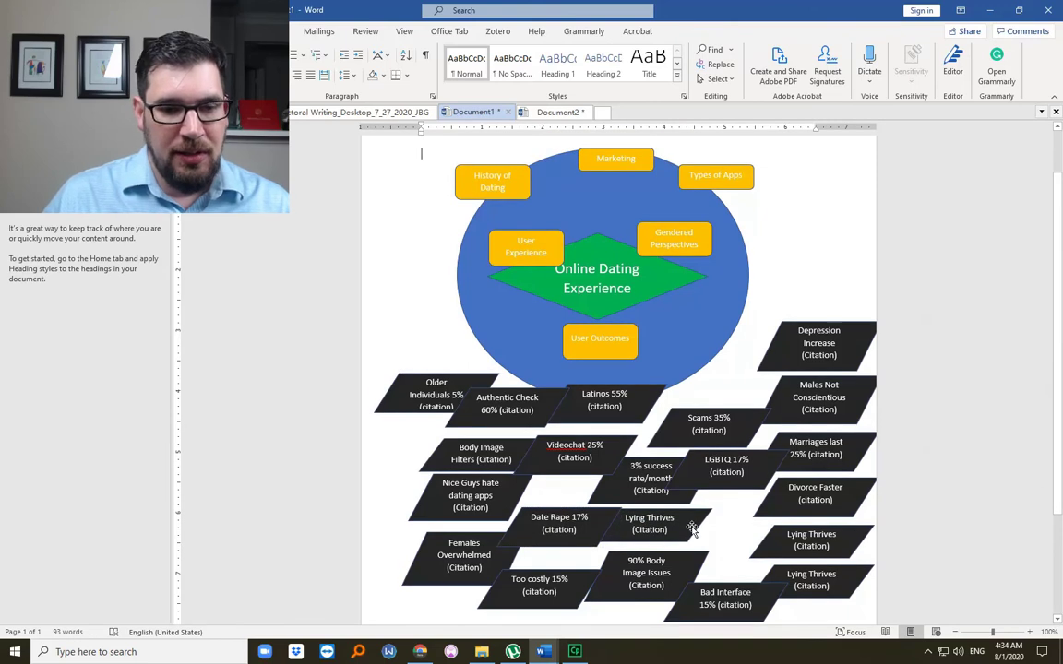
pyautogui.click(646, 522)
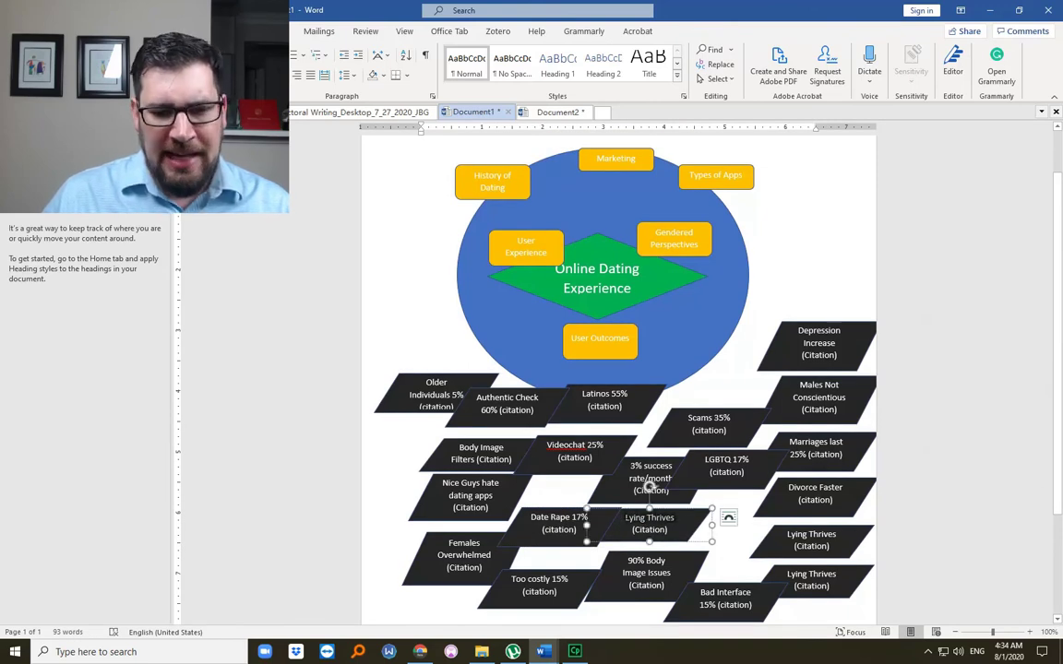
pyautogui.click(650, 486)
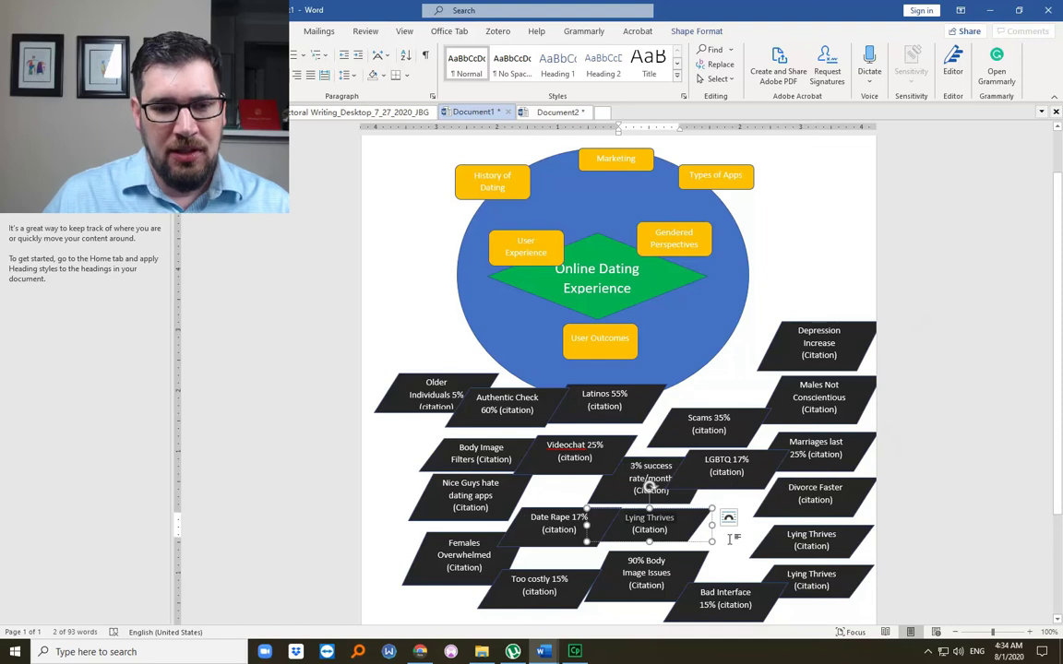
pyautogui.press('Escape')
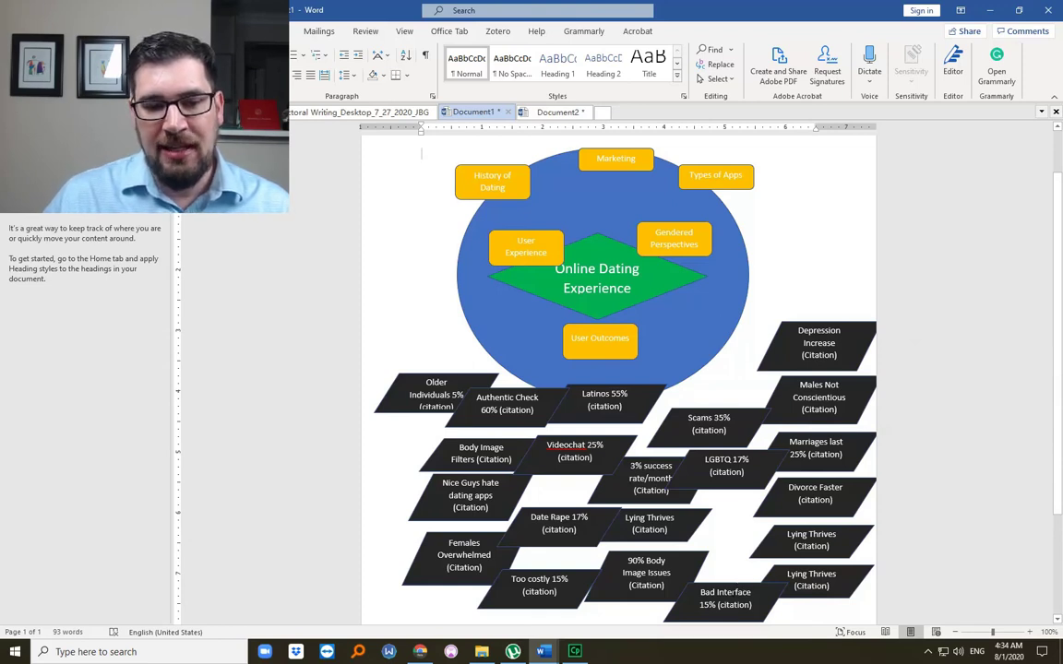
# Check the Marriages last 25% and Depression Increase shapes, then deselect and scroll over the diagram
pyautogui.scroll(-2, 738, 570)
pyautogui.scroll(1, 738, 570)
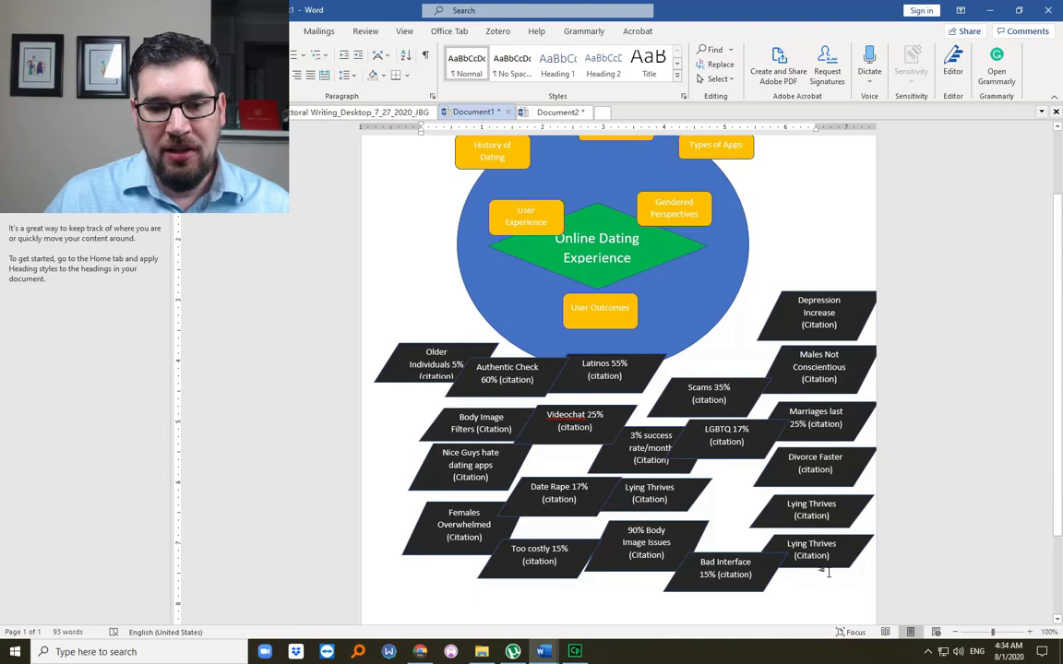
pyautogui.scroll(2, 811, 577)
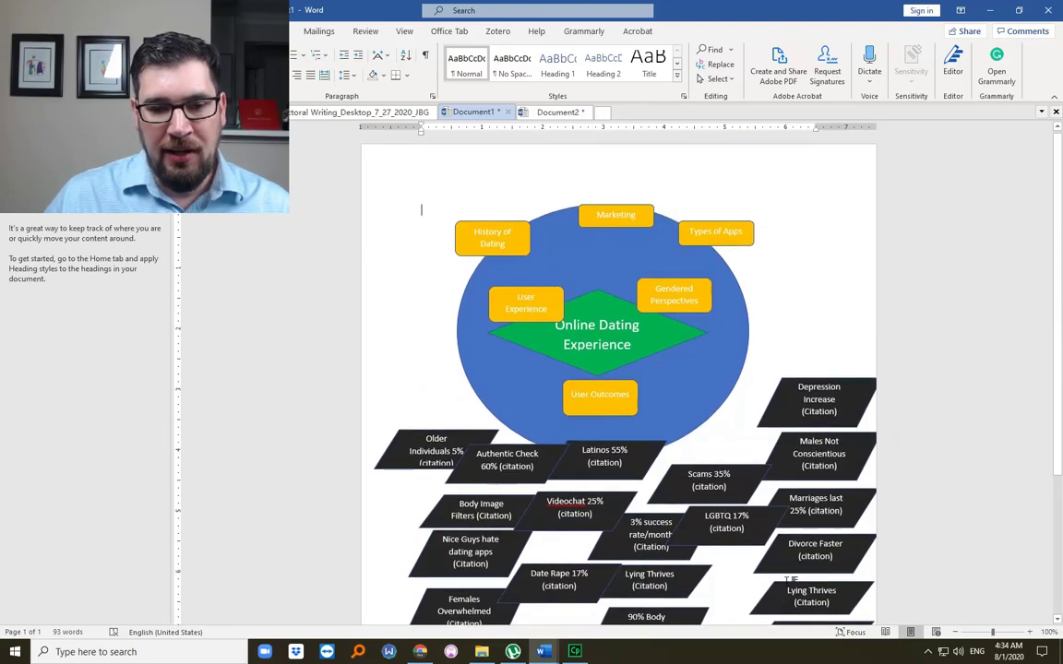
pyautogui.scroll(1, 787, 590)
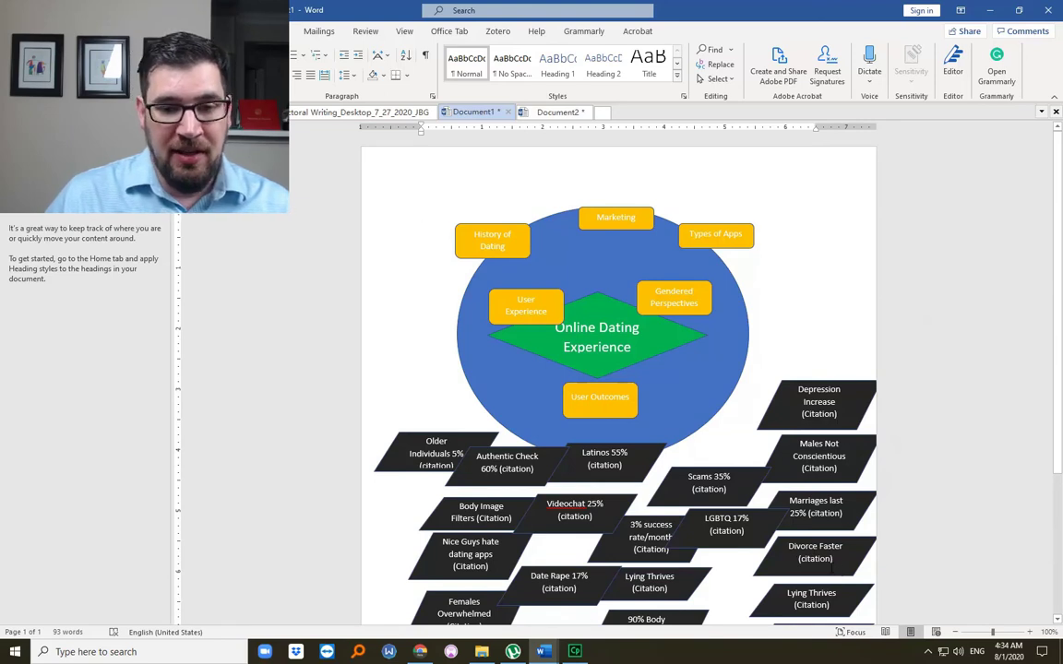
pyautogui.scroll(-6, 830, 570)
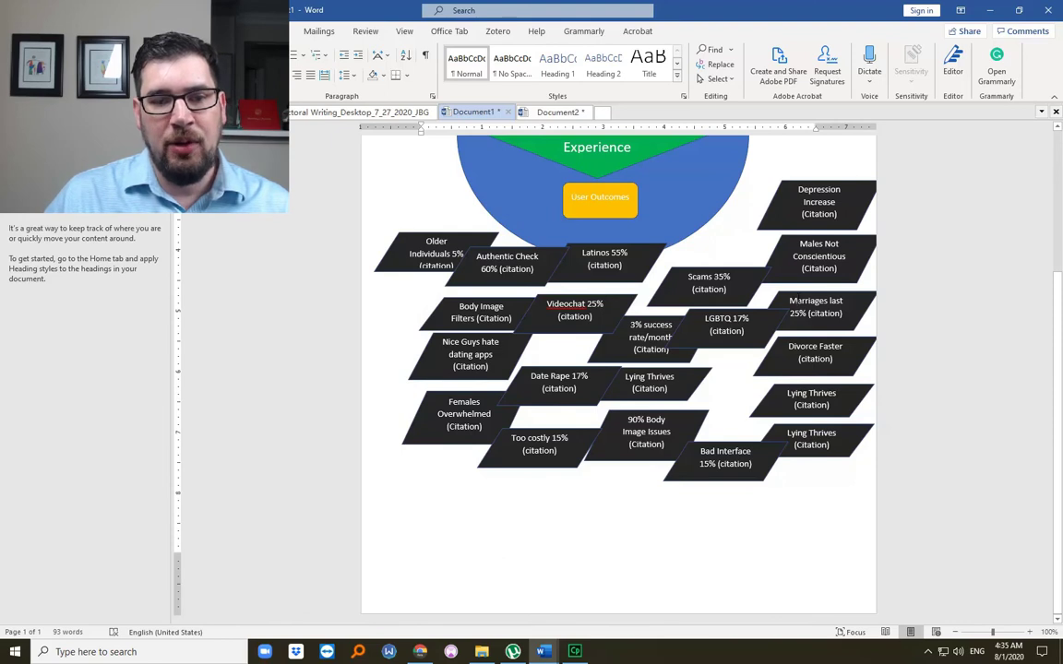
pyautogui.click(791, 300)
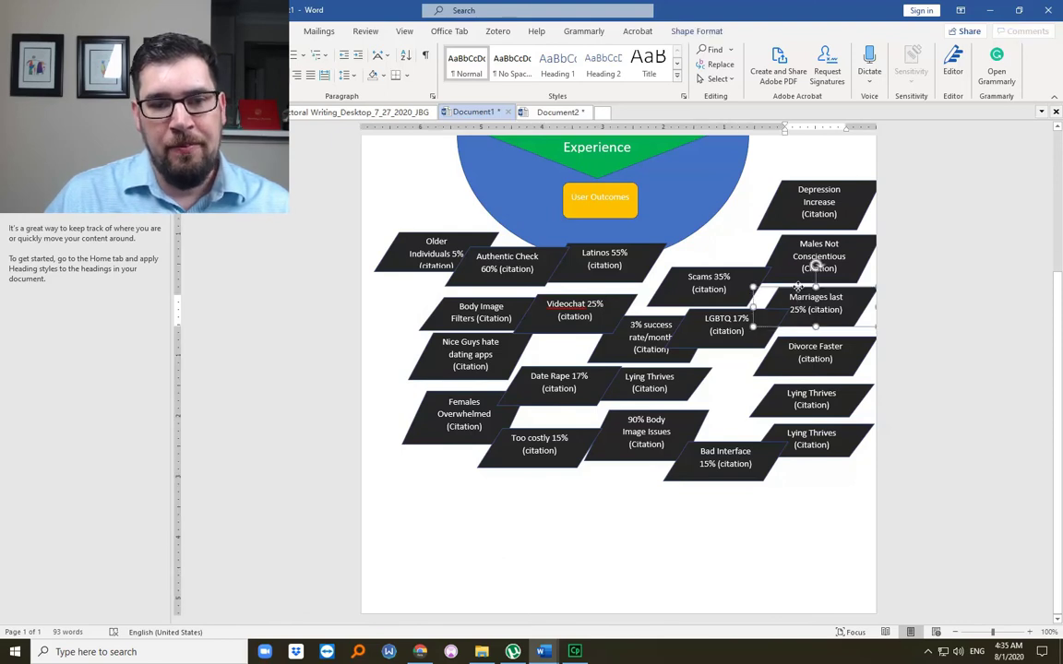
pyautogui.click(835, 184)
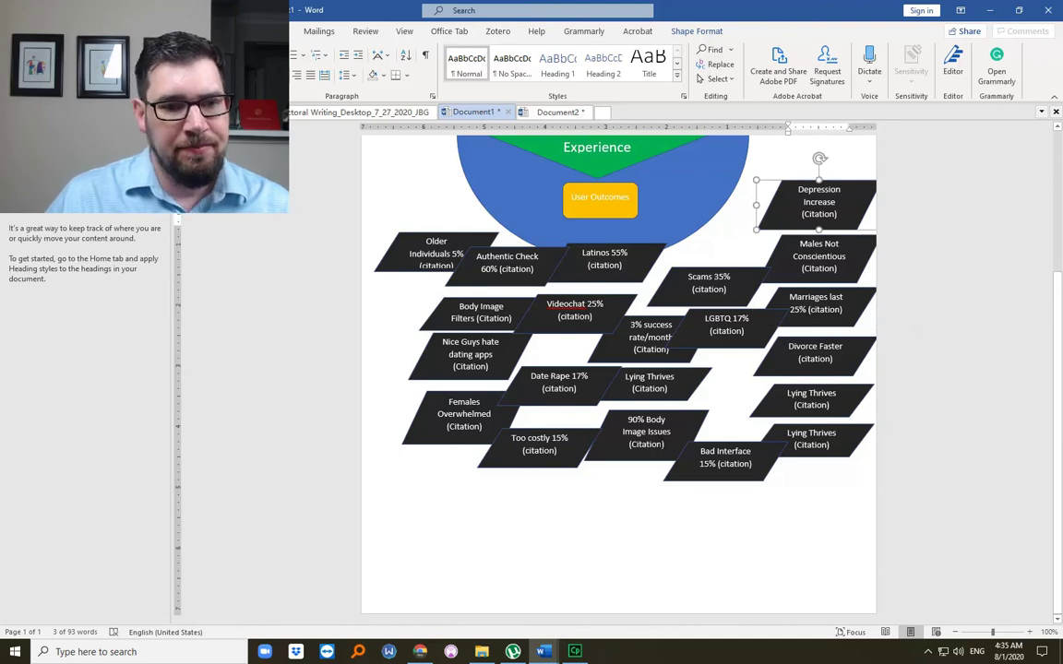
pyautogui.scroll(3, 618, 369)
pyautogui.scroll(2, 786, 237)
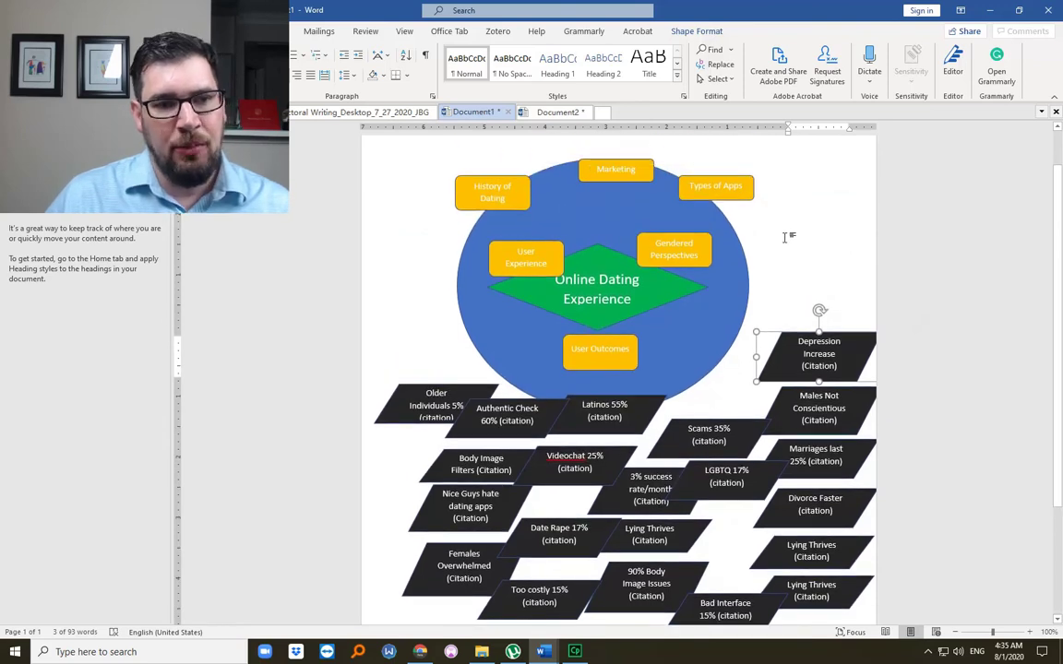
pyautogui.click(786, 237)
pyautogui.scroll(-5, 719, 292)
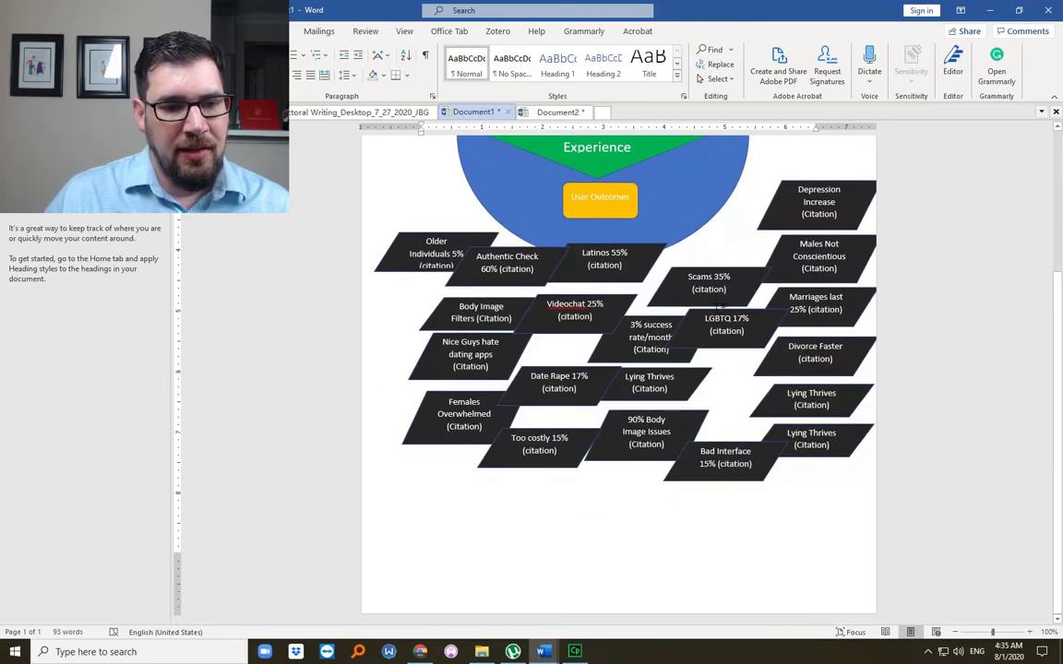
pyautogui.scroll(6, 719, 305)
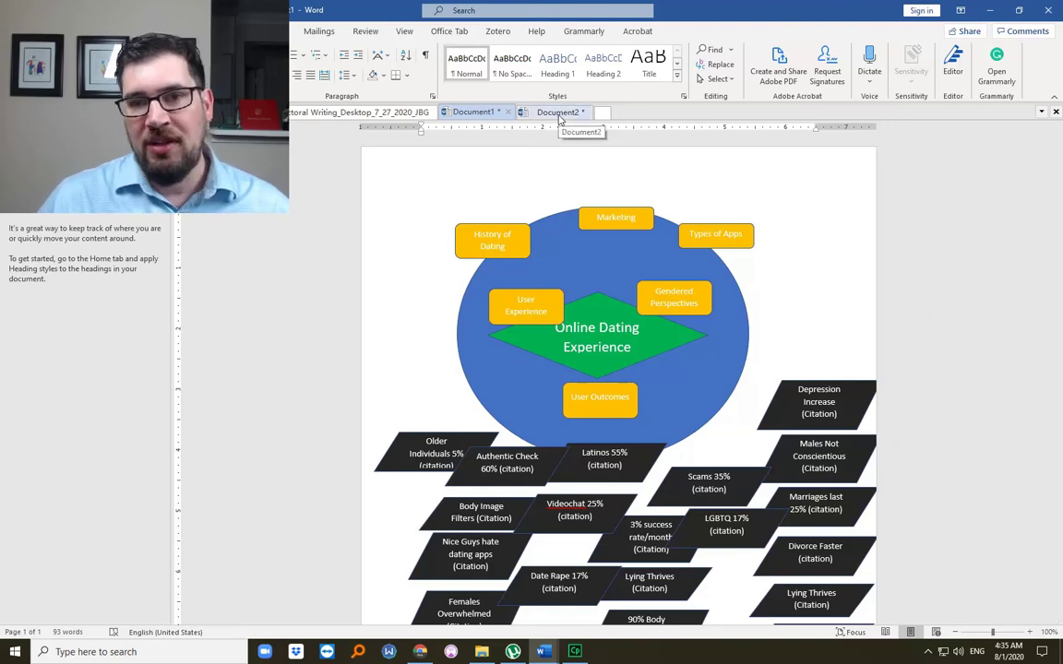
# Bring Document2 forward and position its window over the diagram window
pyautogui.click(557, 112)
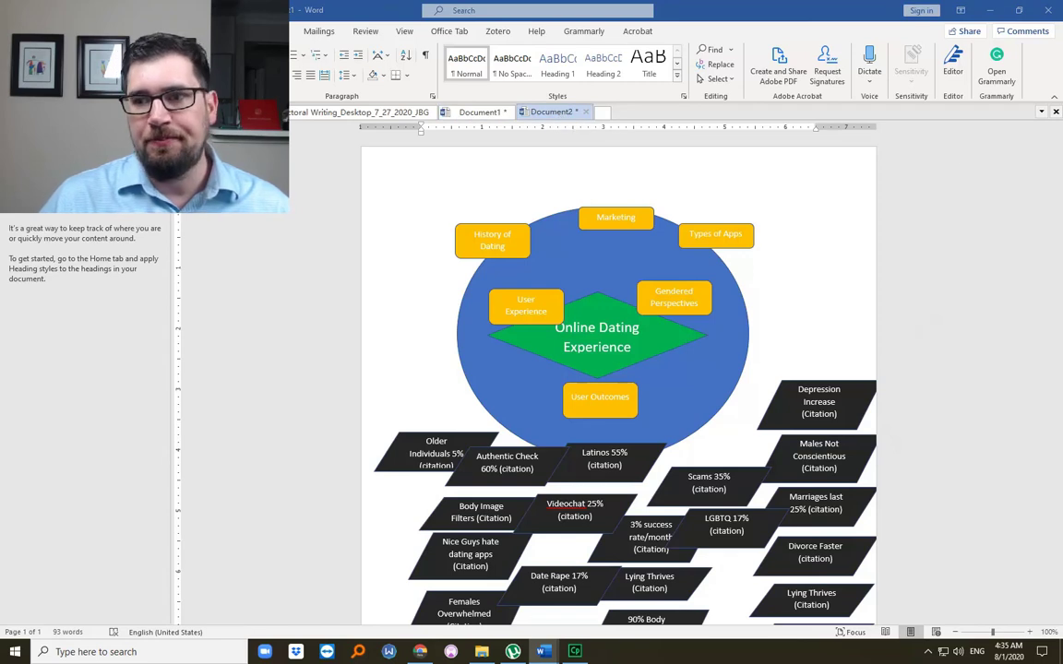
pyautogui.click(476, 111)
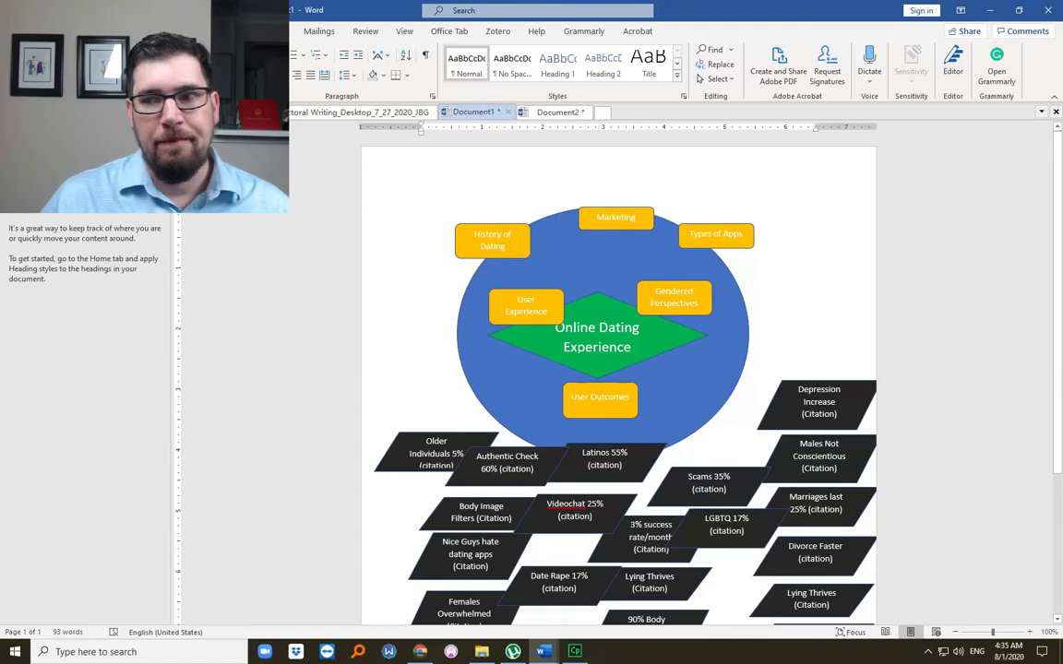
pyautogui.click(559, 113)
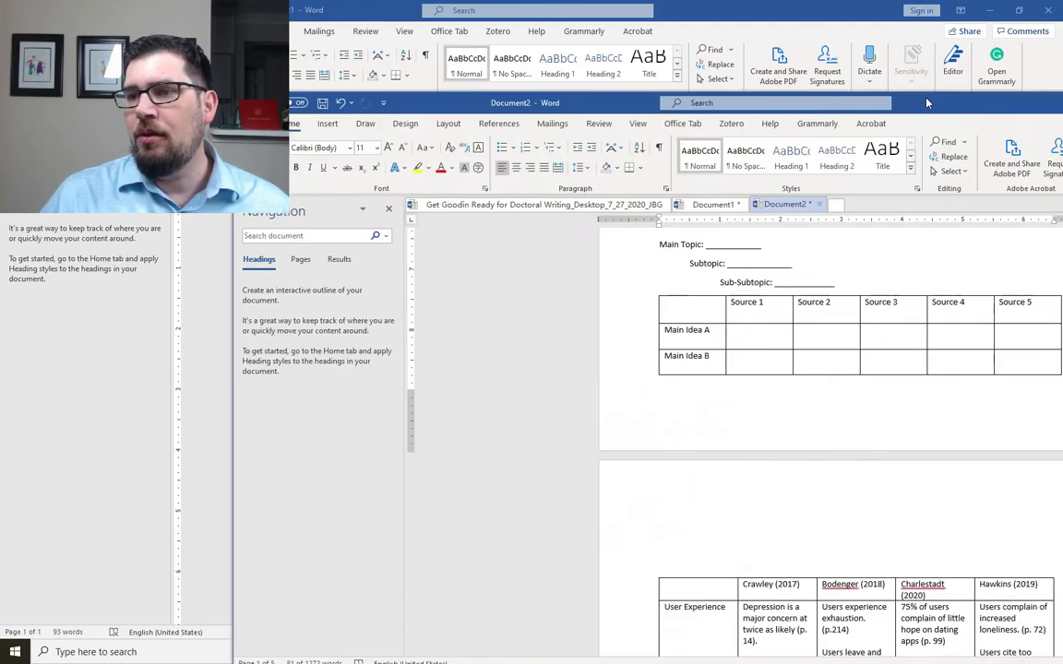
pyautogui.moveTo(833, 87); pyautogui.dragTo(705, 1)
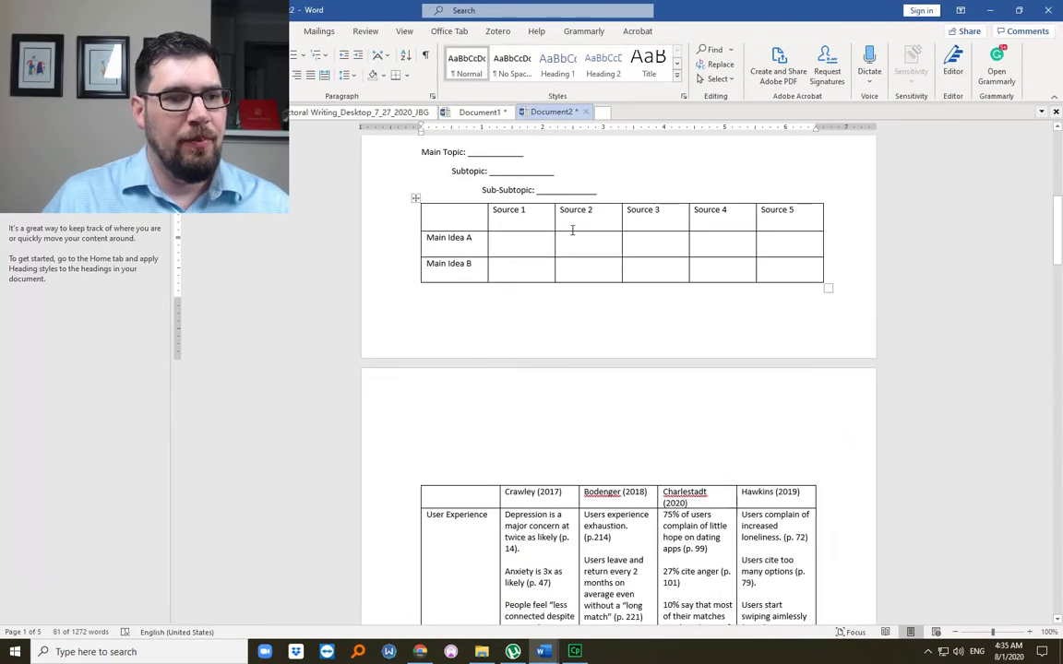
# Highlight the Main Topic, Subtopic and Sub-Subtopic blanks, then add blank lines above the Crawley table
pyautogui.click(540, 153)
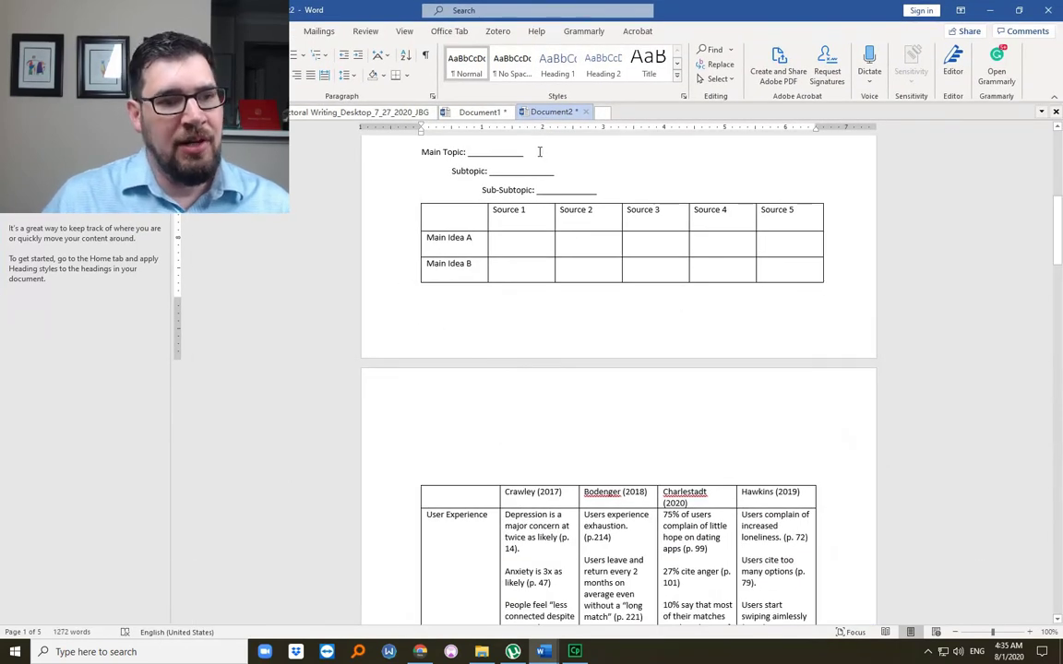
pyautogui.moveTo(539, 152); pyautogui.dragTo(468, 153)
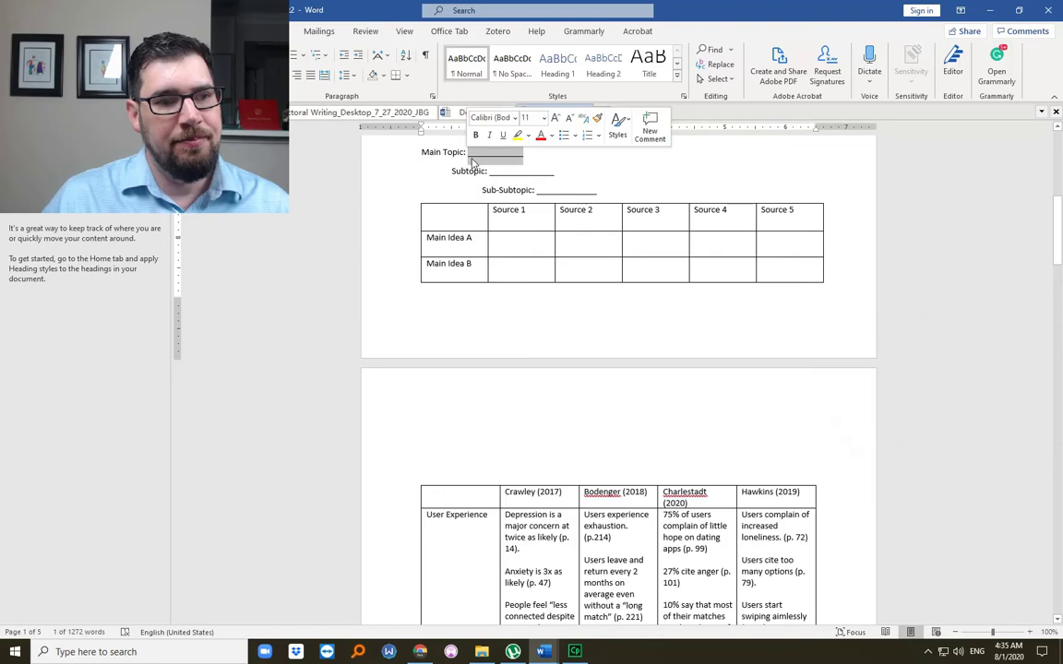
pyautogui.moveTo(556, 171); pyautogui.dragTo(521, 172)
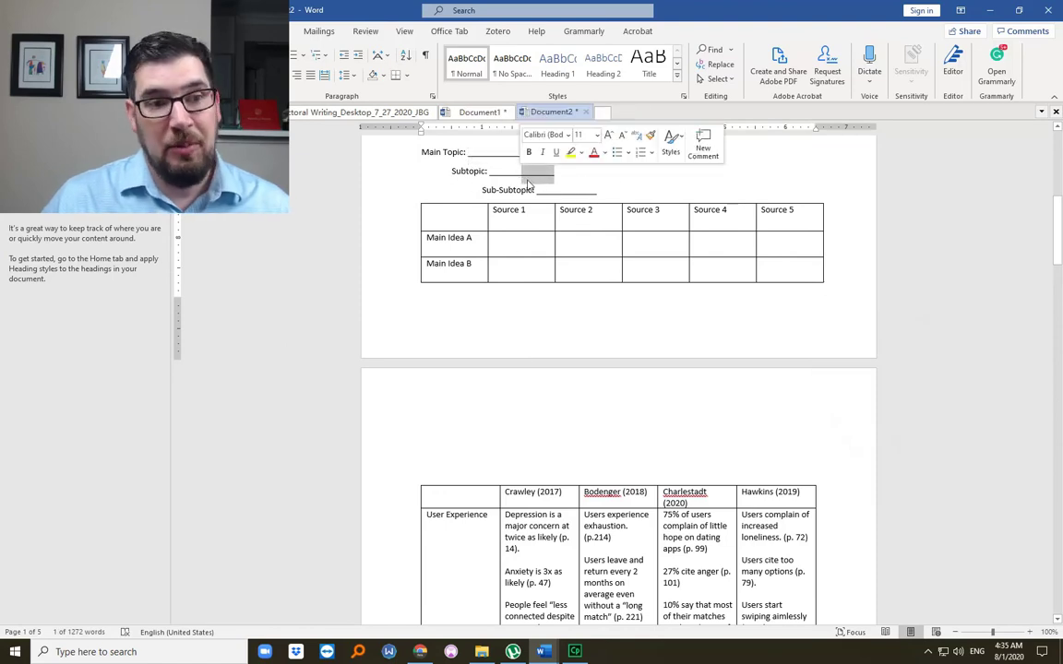
pyautogui.moveTo(564, 190); pyautogui.dragTo(484, 192)
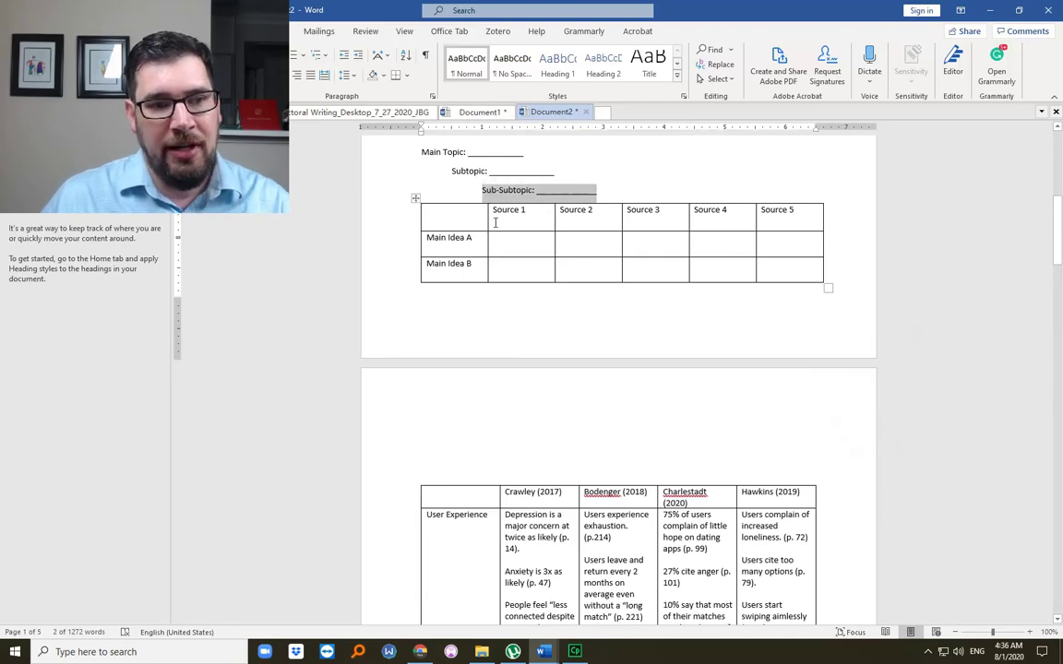
pyautogui.click(535, 431)
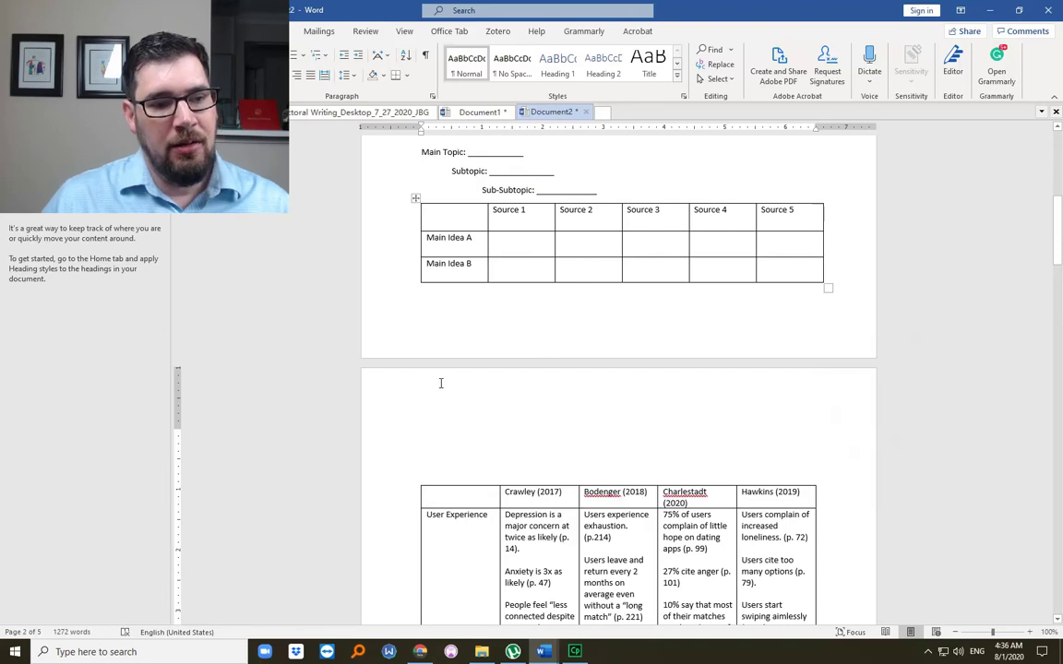
pyautogui.press('Return')
pyautogui.press('Return')
pyautogui.press('Return')
pyautogui.press('Return')
pyautogui.press('Return')
pyautogui.press('Return')
pyautogui.press('Return')
pyautogui.press('Return')
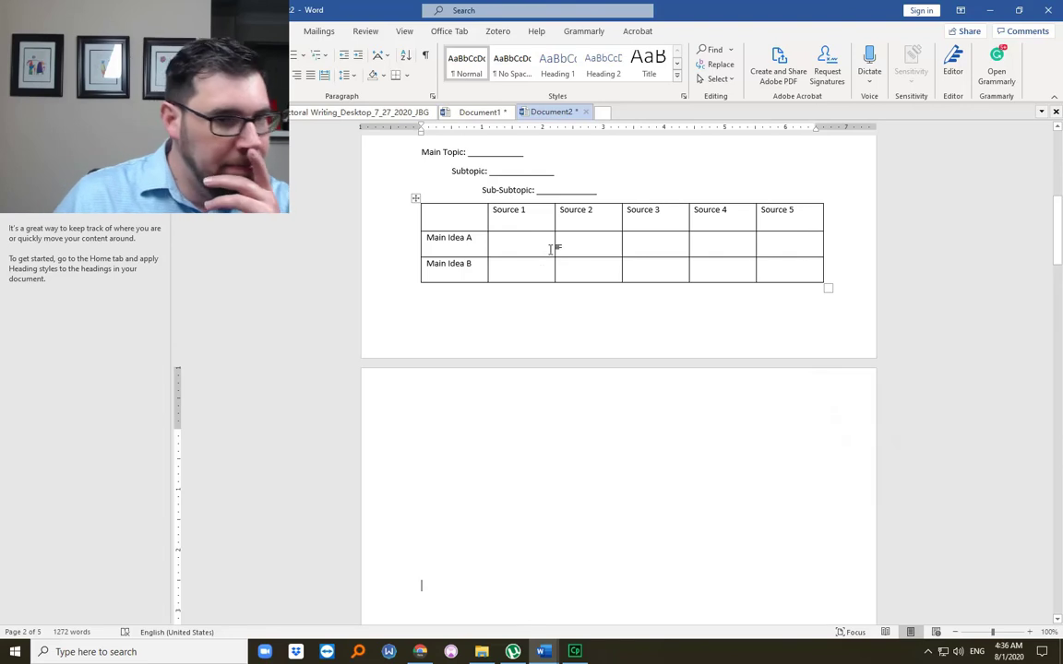
# View the Insert tab and highlight the Source 1–5 column headings in the template table
pyautogui.click(444, 253)
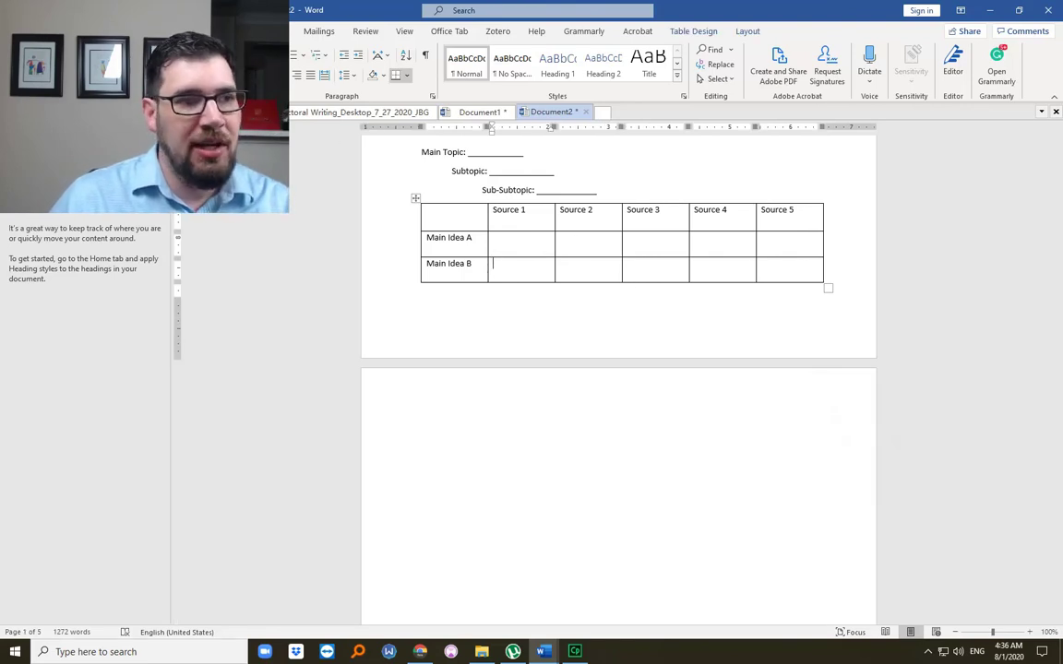
pyautogui.click(93, 31)
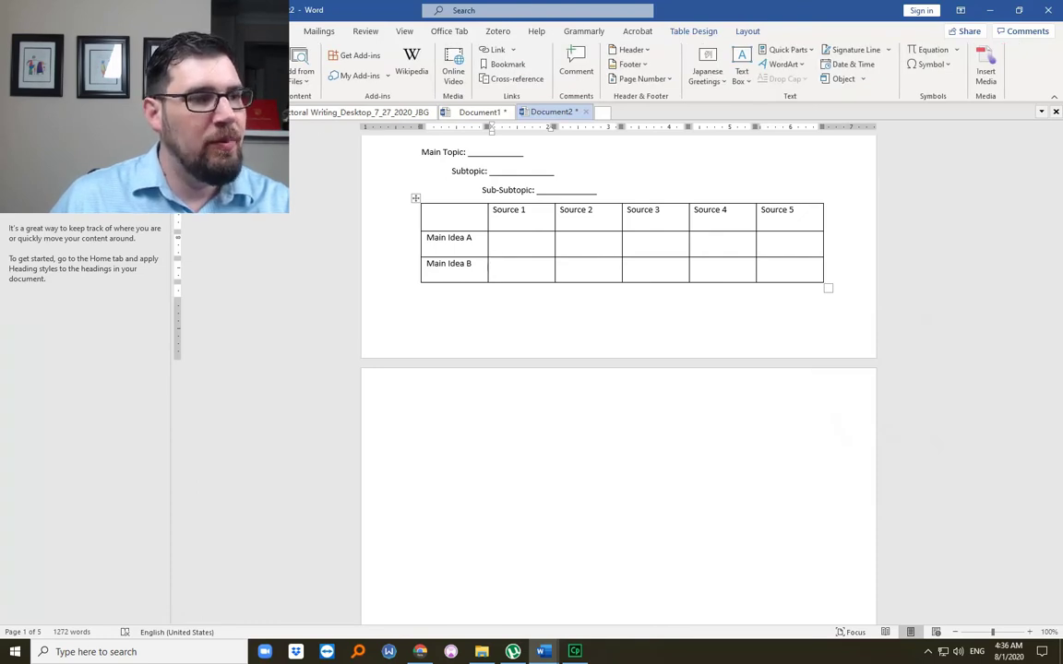
pyautogui.click(600, 293)
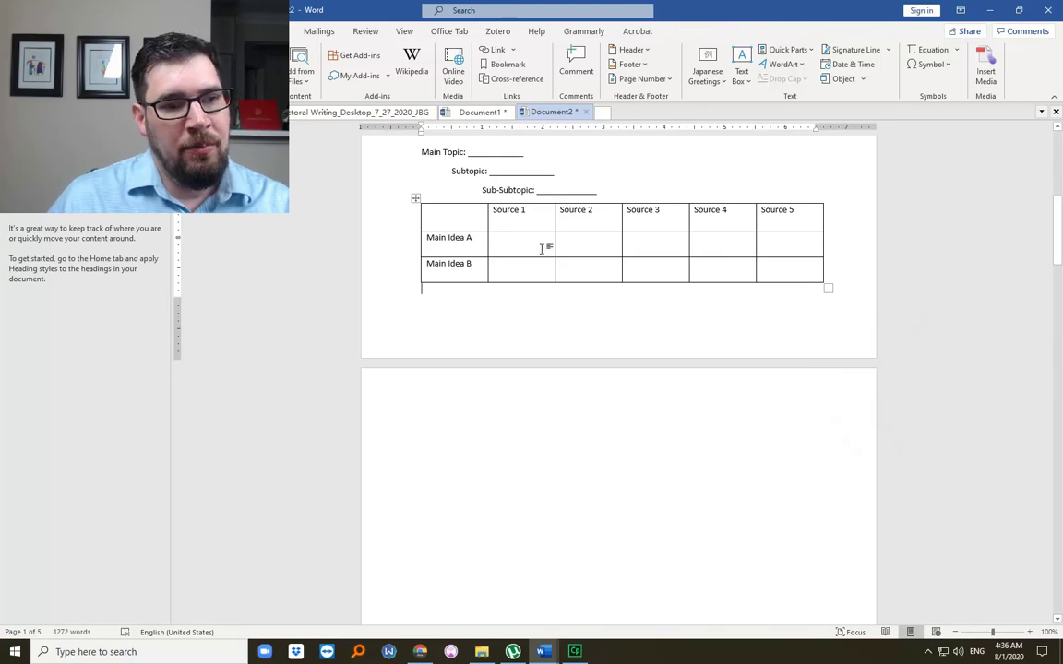
pyautogui.moveTo(528, 212); pyautogui.dragTo(492, 211)
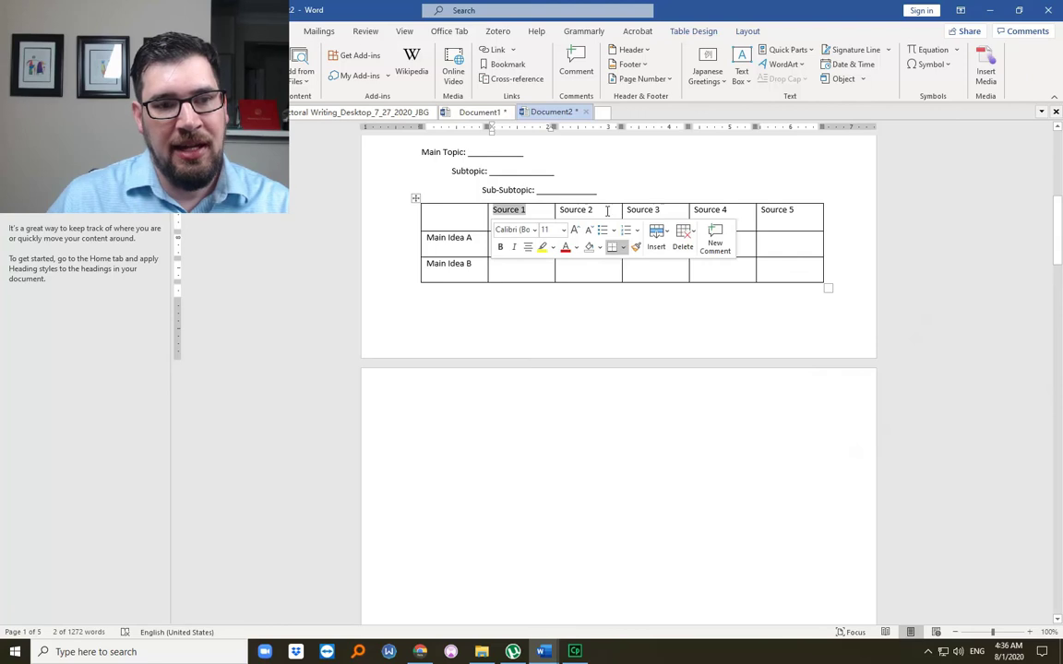
pyautogui.moveTo(598, 210); pyautogui.dragTo(559, 210)
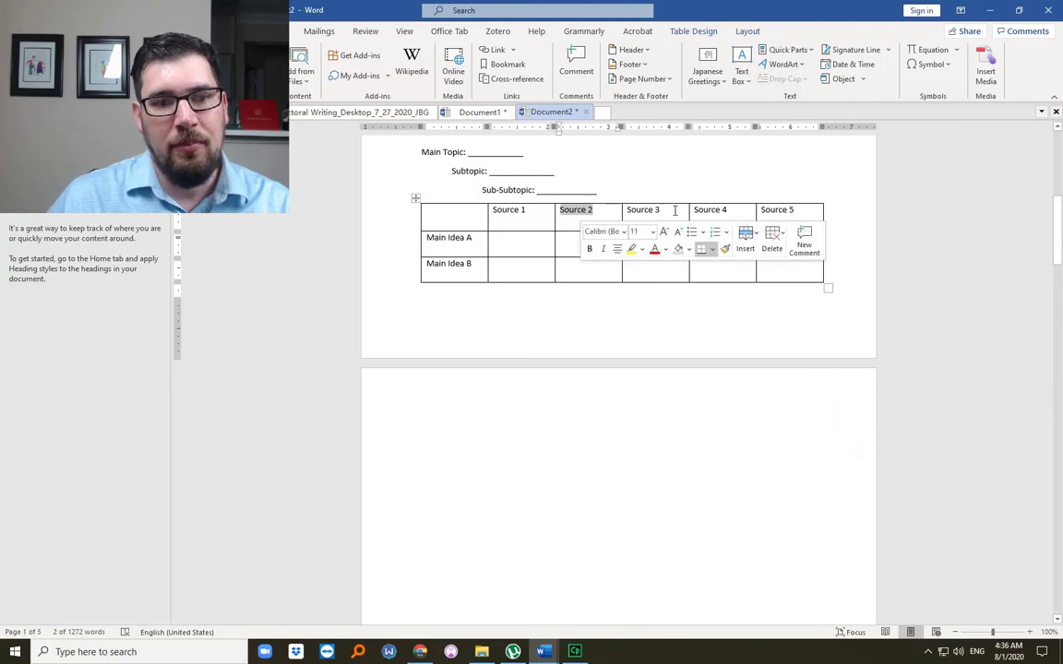
pyautogui.moveTo(660, 210); pyautogui.dragTo(628, 211)
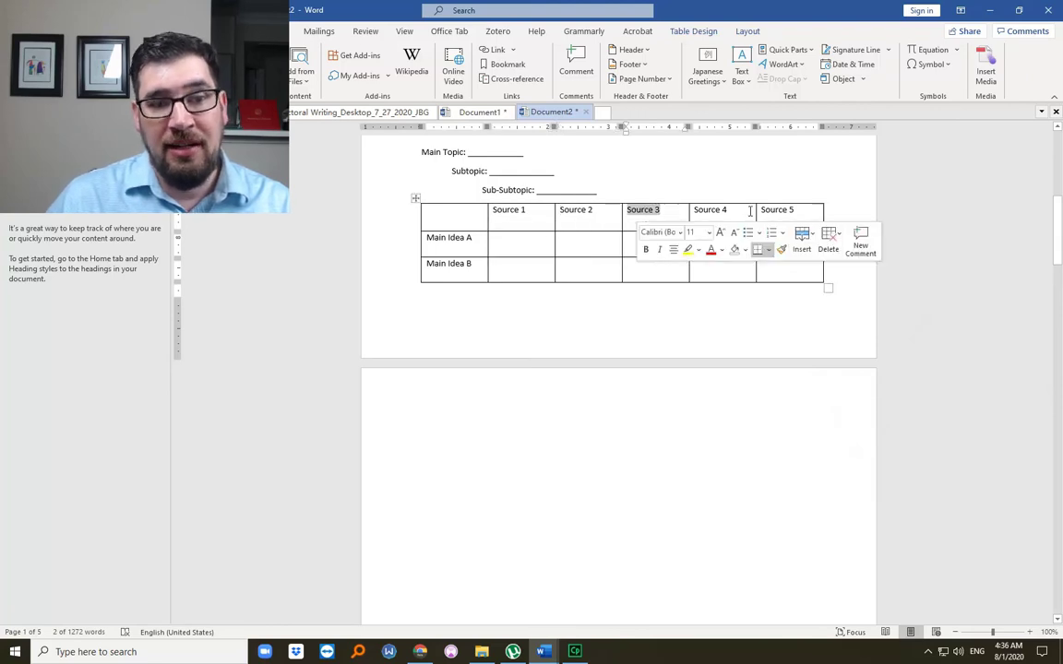
pyautogui.moveTo(738, 210); pyautogui.dragTo(689, 214)
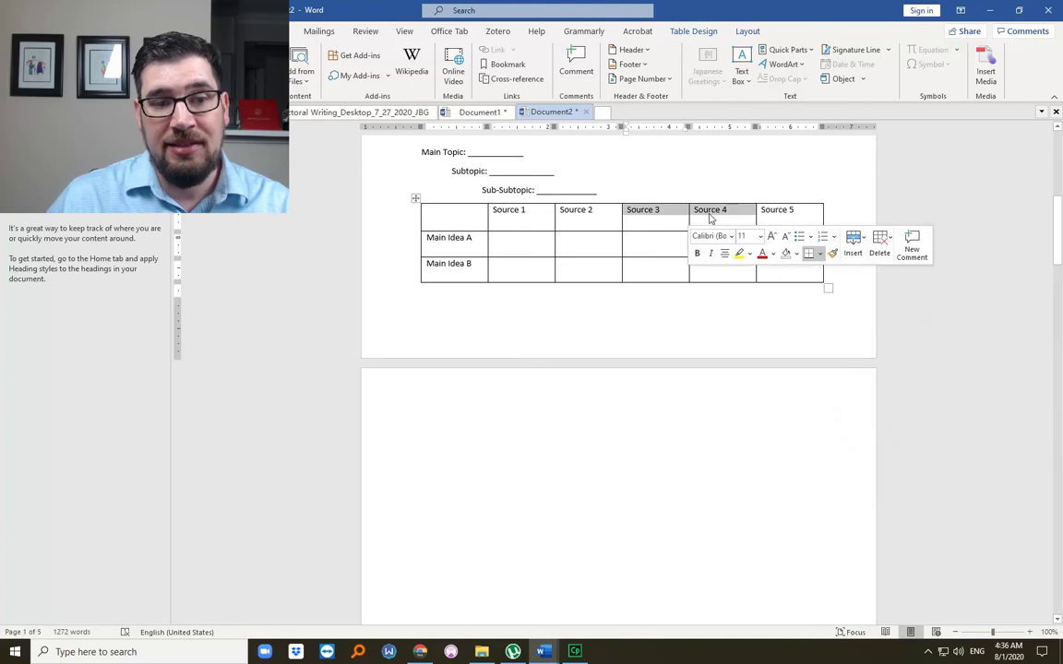
pyautogui.moveTo(797, 210); pyautogui.dragTo(758, 211)
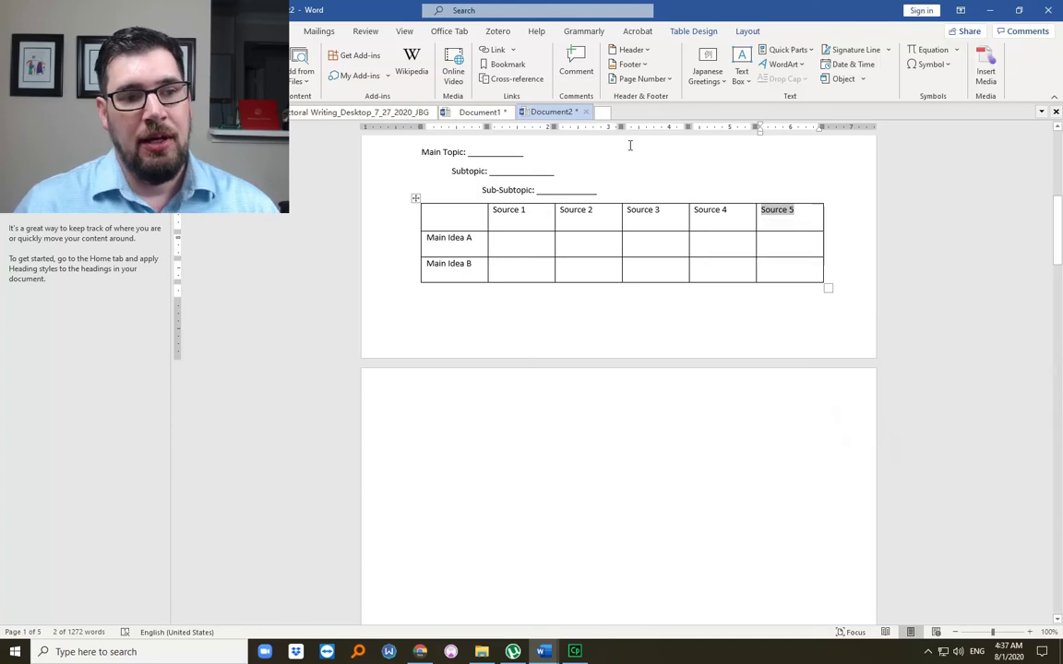
# Highlight the Main Idea A and B labels, then delete the extra blank lines on page 2
pyautogui.moveTo(473, 238); pyautogui.dragTo(432, 234)
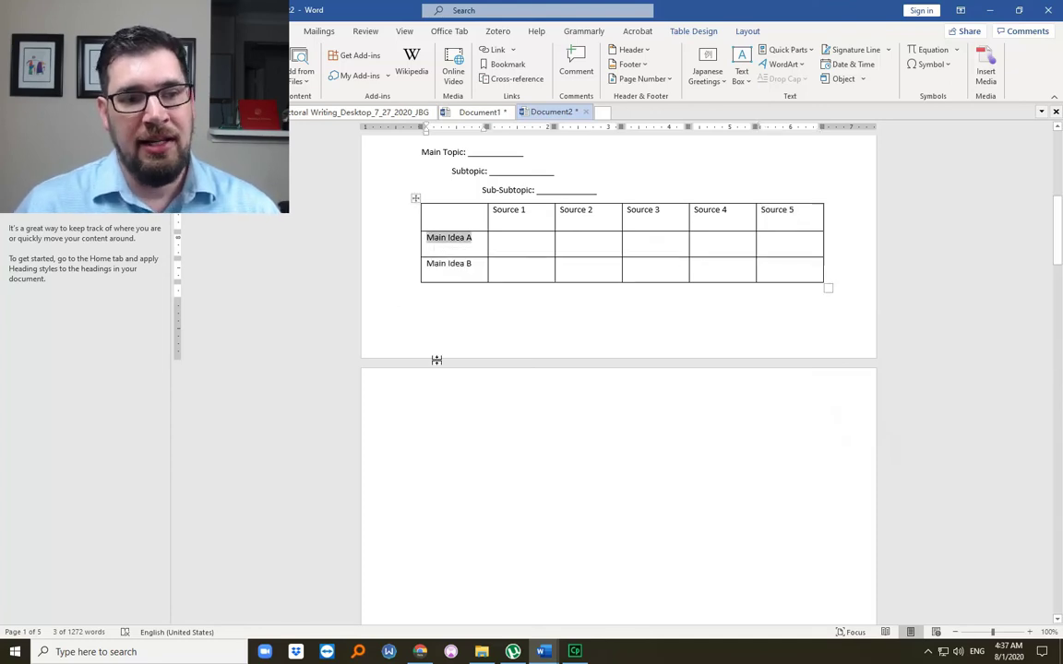
pyautogui.moveTo(477, 264); pyautogui.dragTo(430, 264)
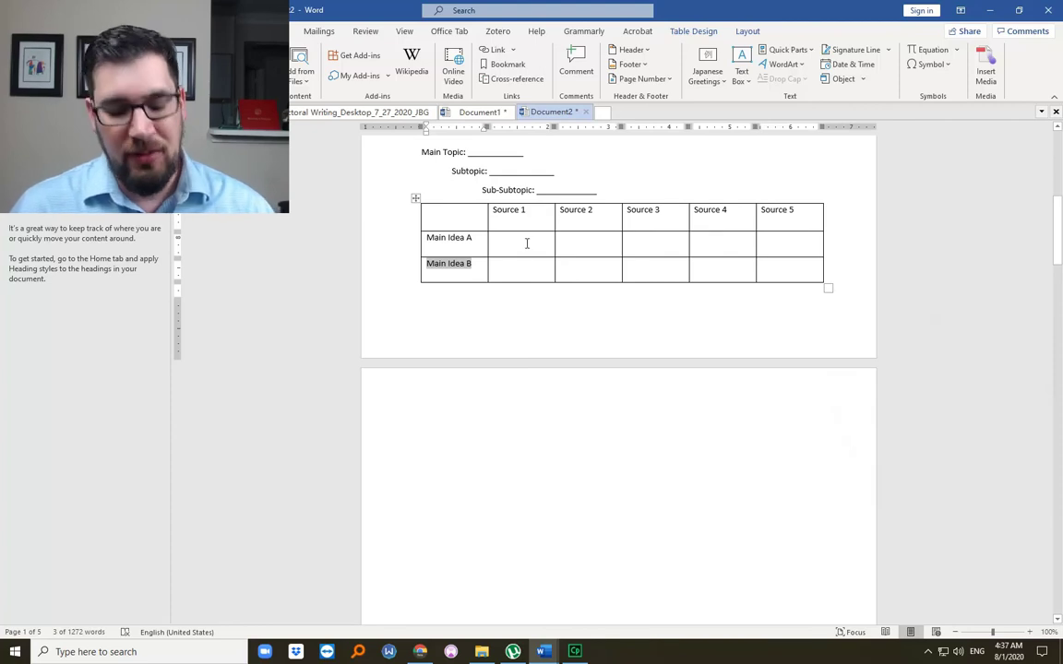
pyautogui.press('Down')
pyautogui.press('Down')
pyautogui.press('Down')
pyautogui.press('BackSpace')
pyautogui.press('BackSpace')
pyautogui.press('BackSpace')
pyautogui.press('BackSpace')
pyautogui.press('BackSpace')
pyautogui.press('BackSpace')
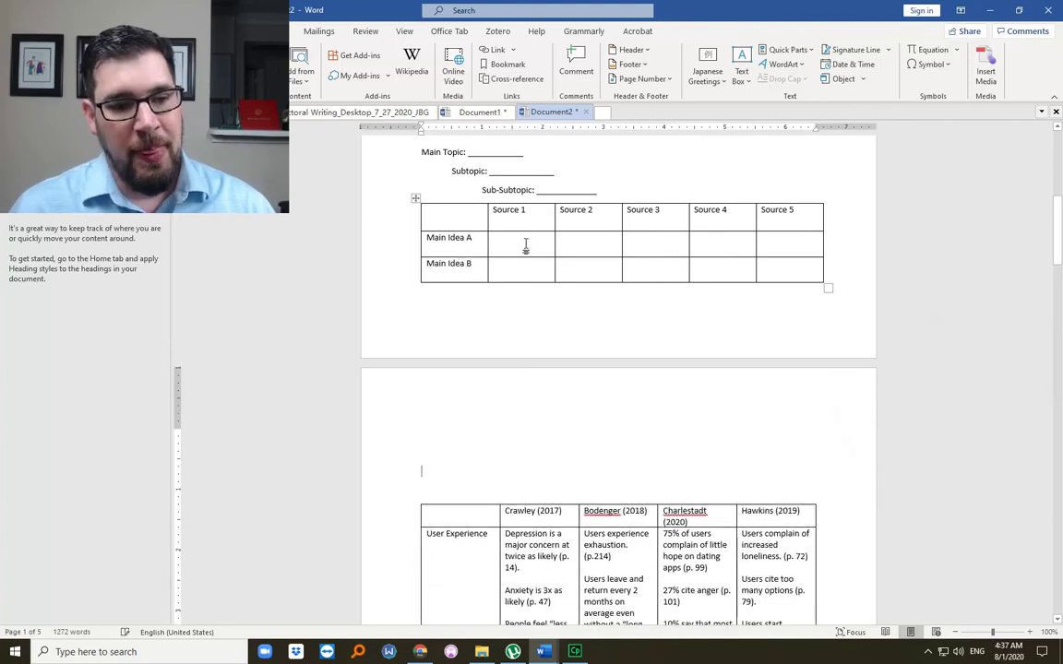
pyautogui.scroll(-20, 526, 244)
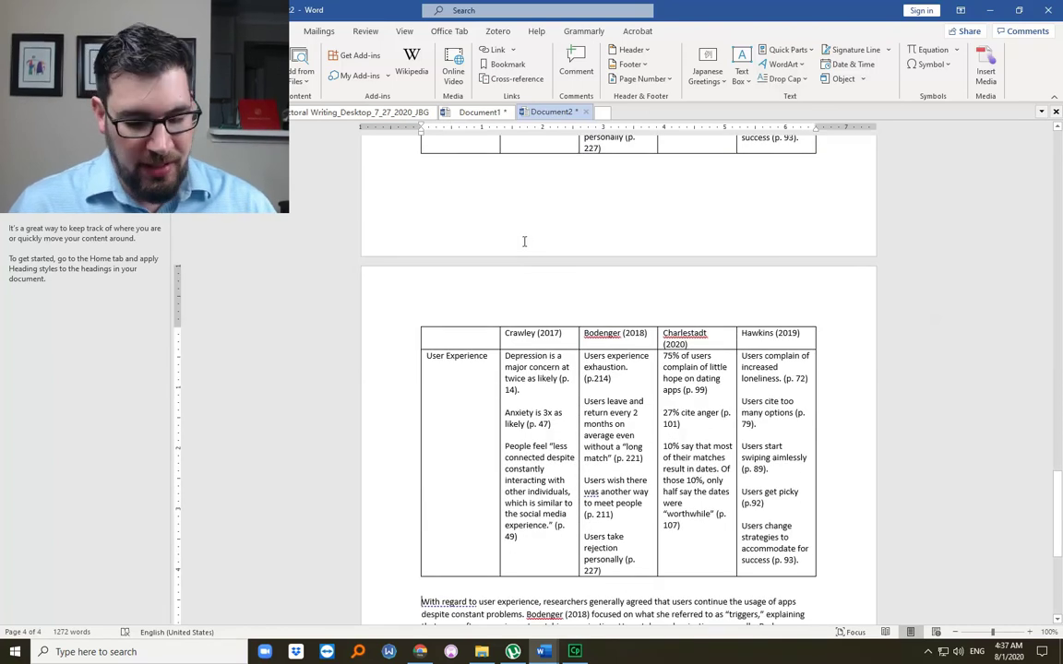
pyautogui.press('Tab')
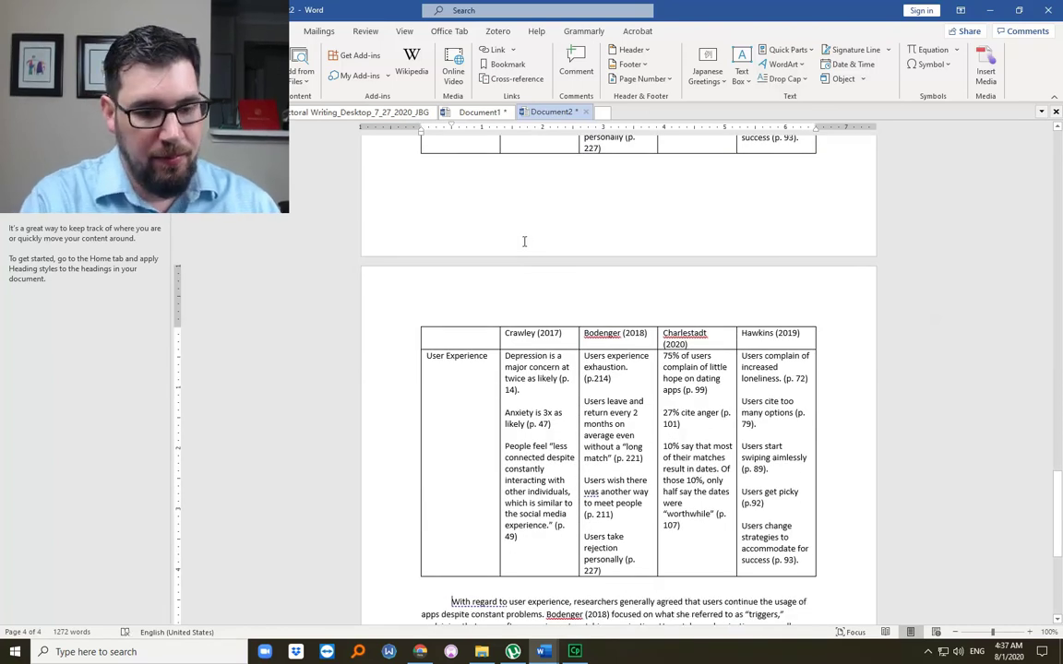
pyautogui.hotkey('ctrl', 'shift', 'Down')
pyautogui.hotkey('ctrl', '2')
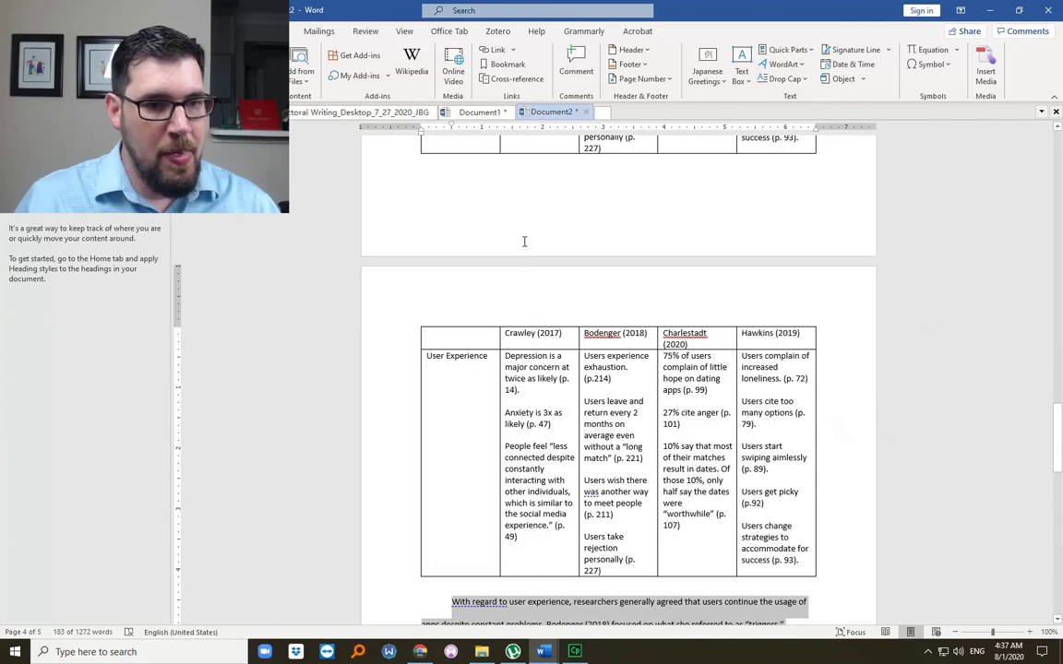
pyautogui.scroll(8, 524, 242)
pyautogui.scroll(3, 546, 226)
pyautogui.scroll(13, 700, 282)
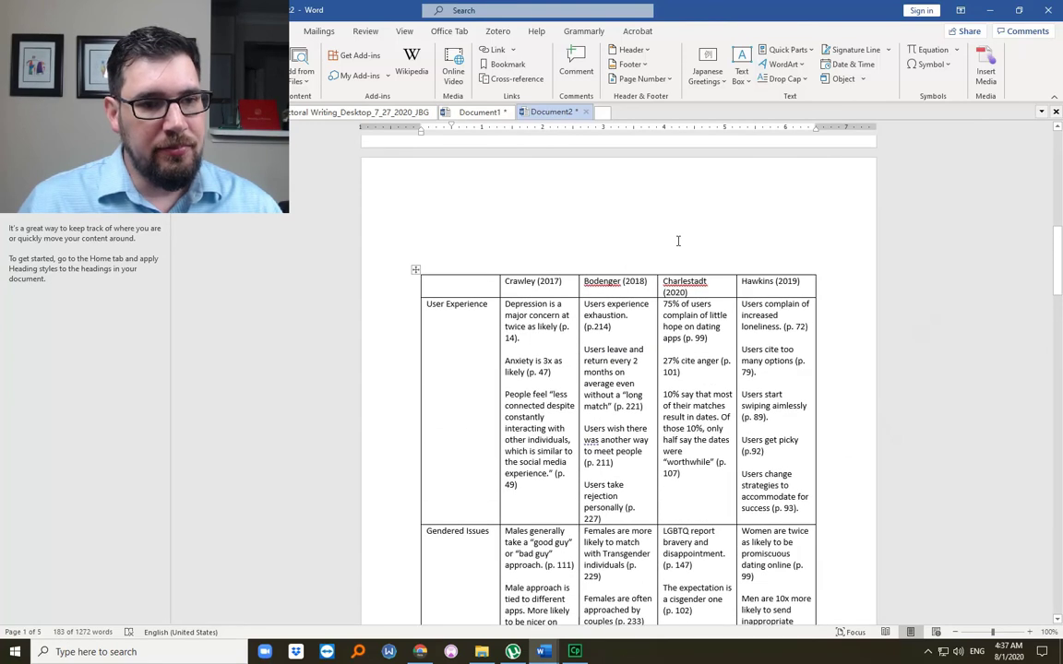
pyautogui.scroll(-1, 678, 241)
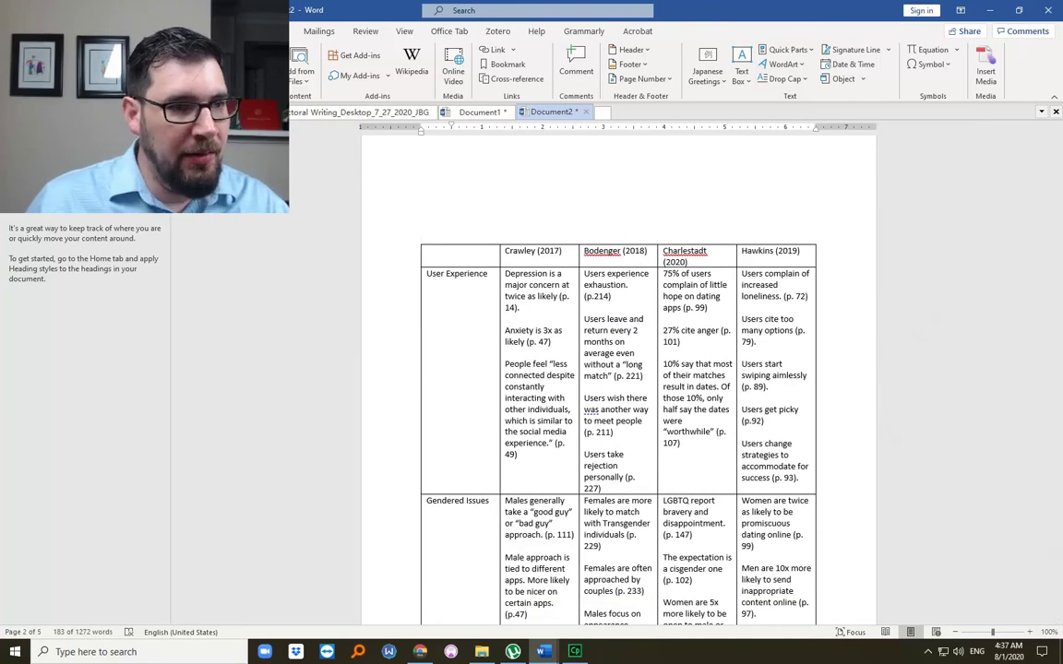
pyautogui.scroll(3, 591, 369)
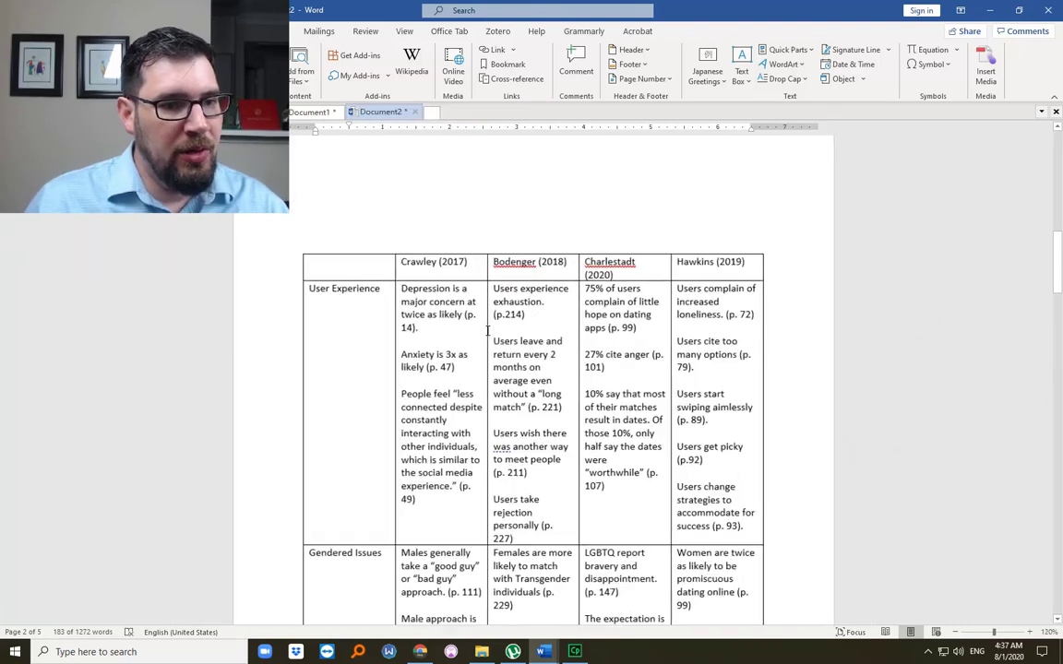
pyautogui.scroll(-2, 485, 330)
pyautogui.scroll(2, 443, 304)
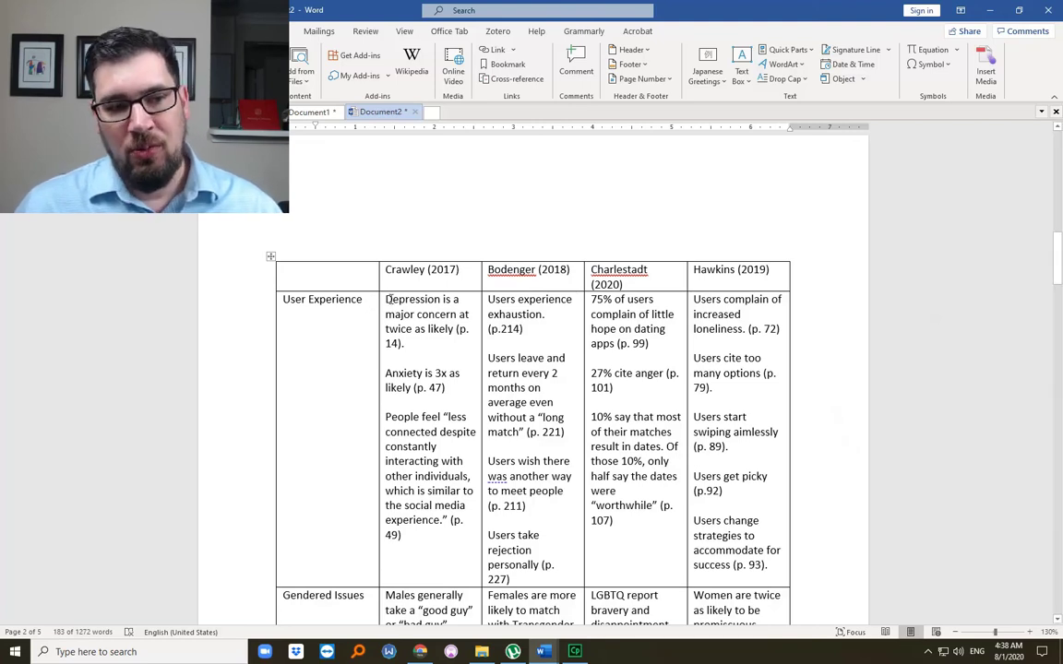
pyautogui.moveTo(386, 299); pyautogui.dragTo(416, 348)
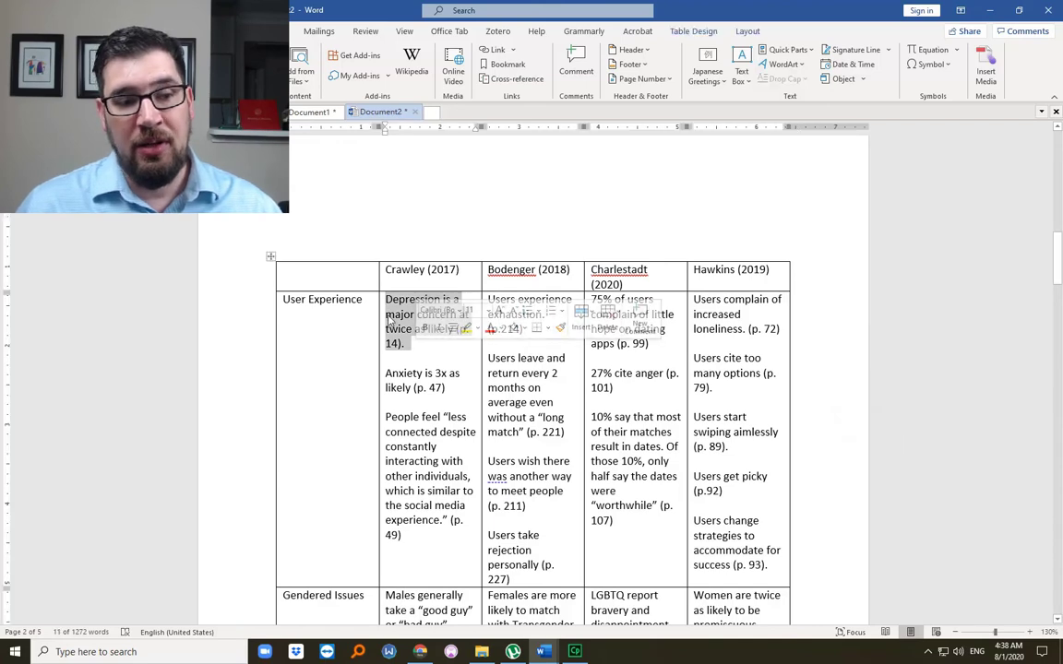
pyautogui.click(479, 316)
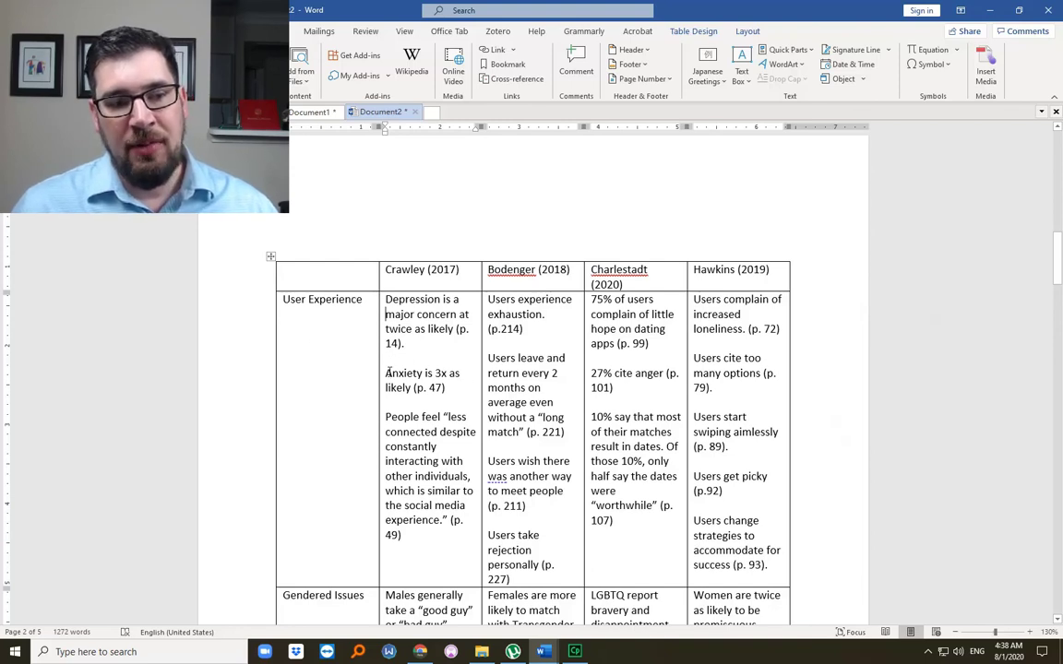
pyautogui.tripleClick(388, 373)
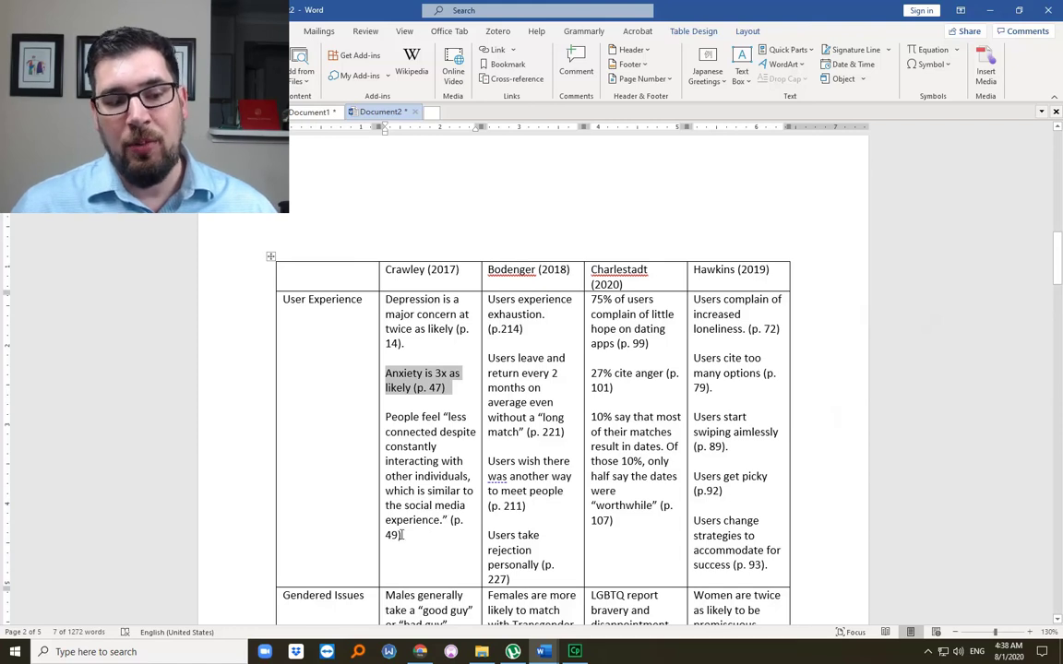
pyautogui.click(453, 524)
pyautogui.moveTo(451, 522); pyautogui.dragTo(402, 536)
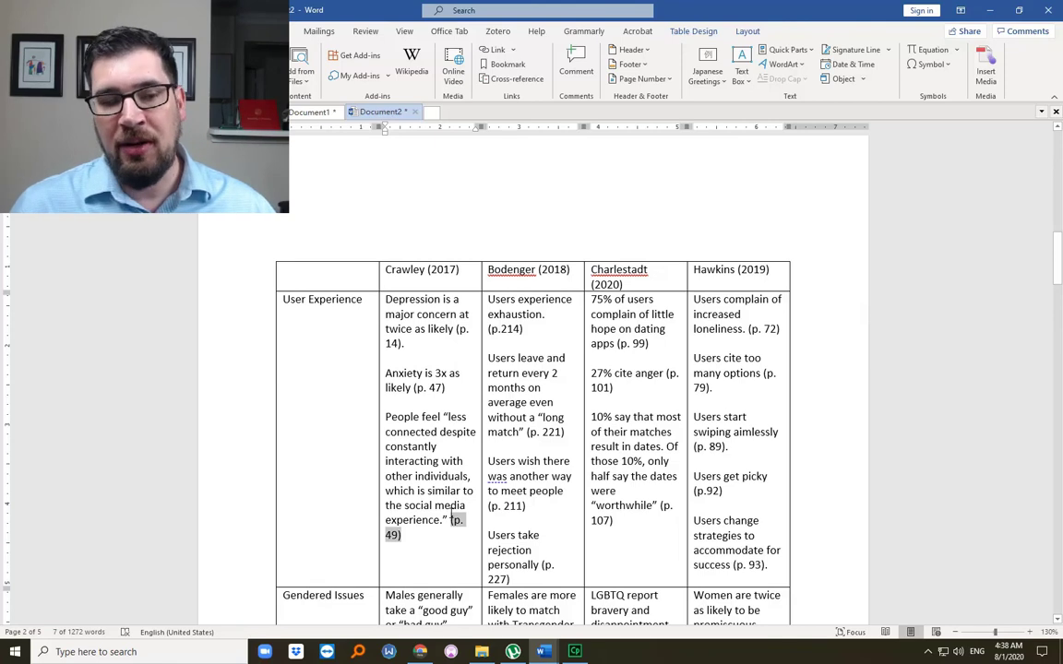
pyautogui.moveTo(451, 522); pyautogui.dragTo(429, 407)
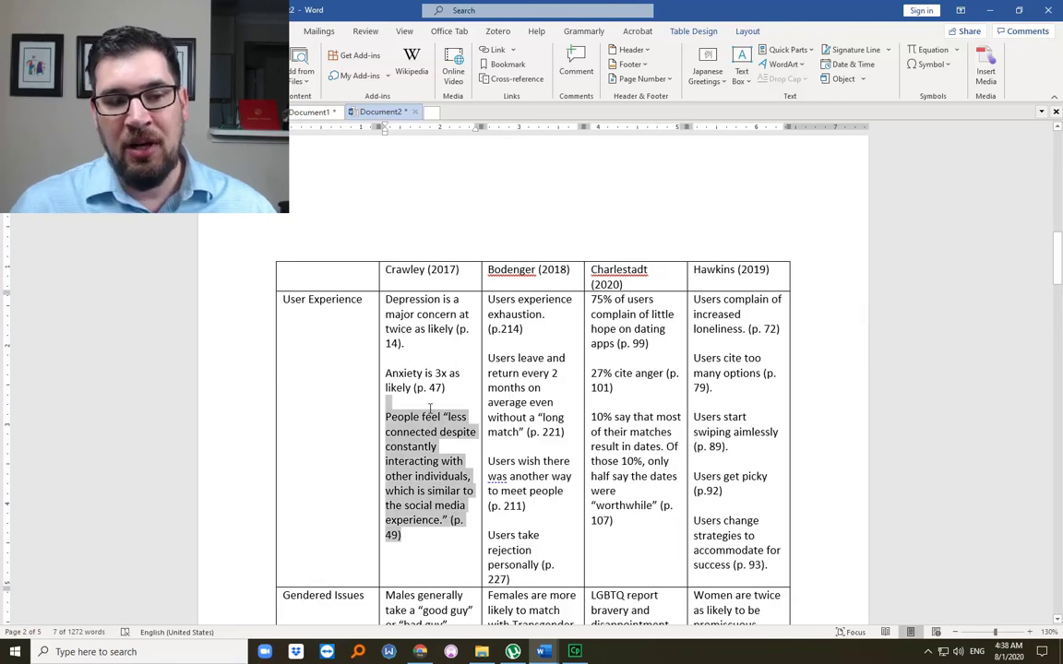
pyautogui.click(452, 299)
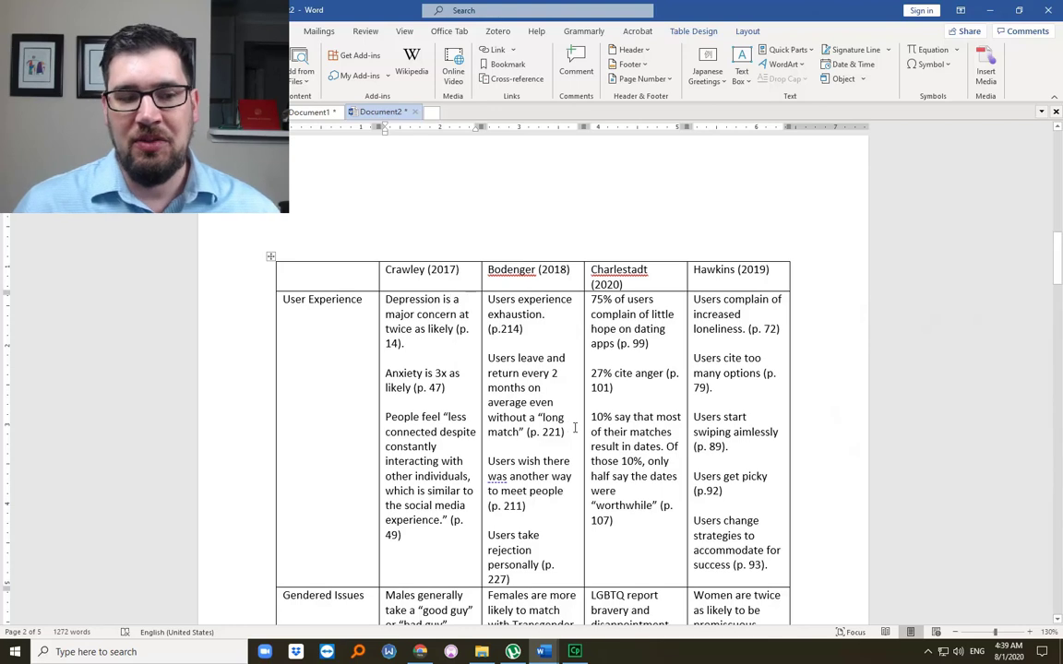
pyautogui.moveTo(523, 329); pyautogui.dragTo(487, 295)
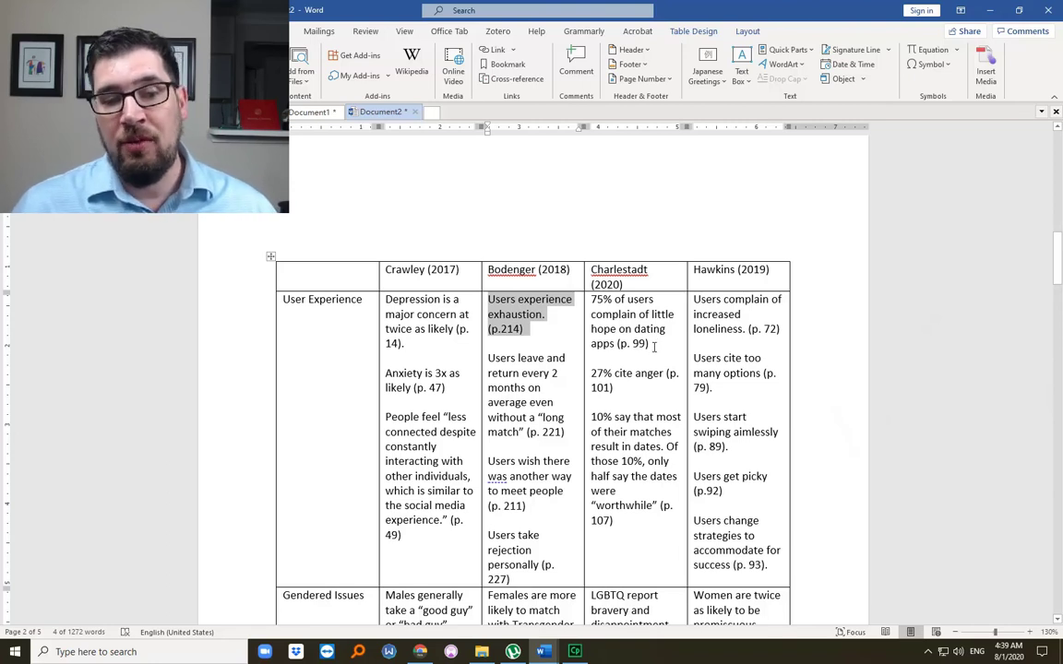
pyautogui.moveTo(654, 347); pyautogui.dragTo(591, 299)
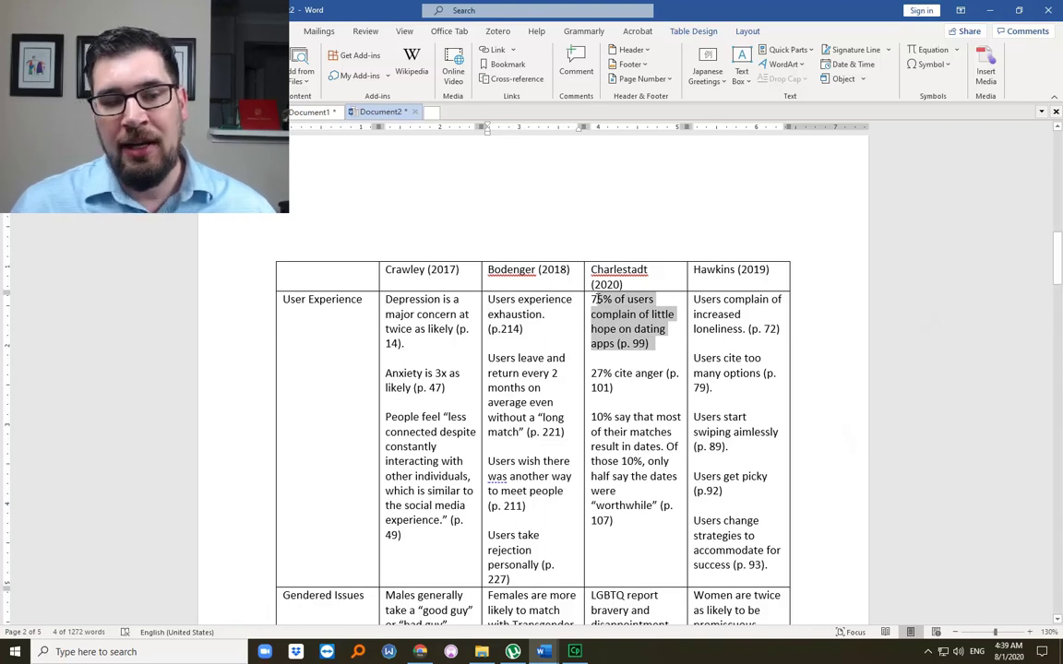
pyautogui.rightClick(621, 355)
pyautogui.click(613, 387)
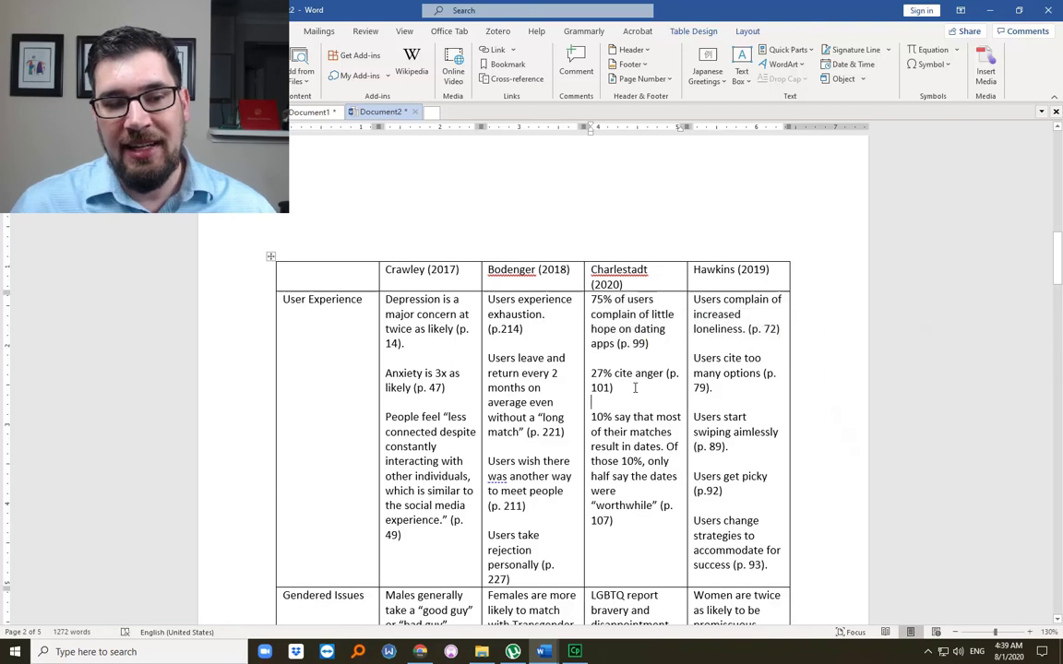
pyautogui.moveTo(614, 388); pyautogui.dragTo(591, 374)
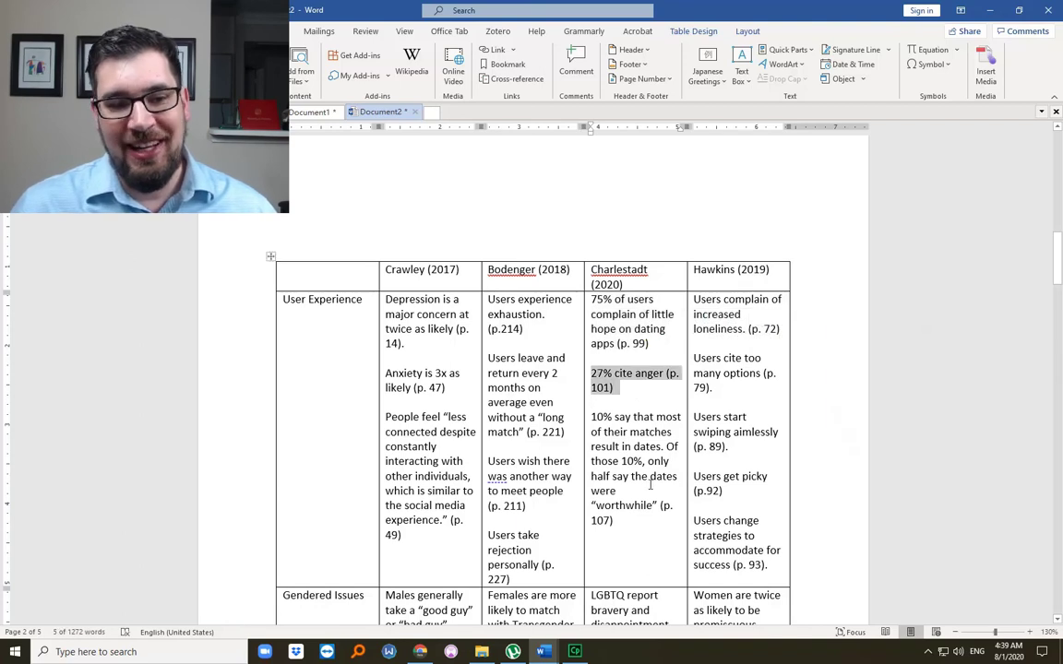
pyautogui.moveTo(631, 519); pyautogui.dragTo(593, 417)
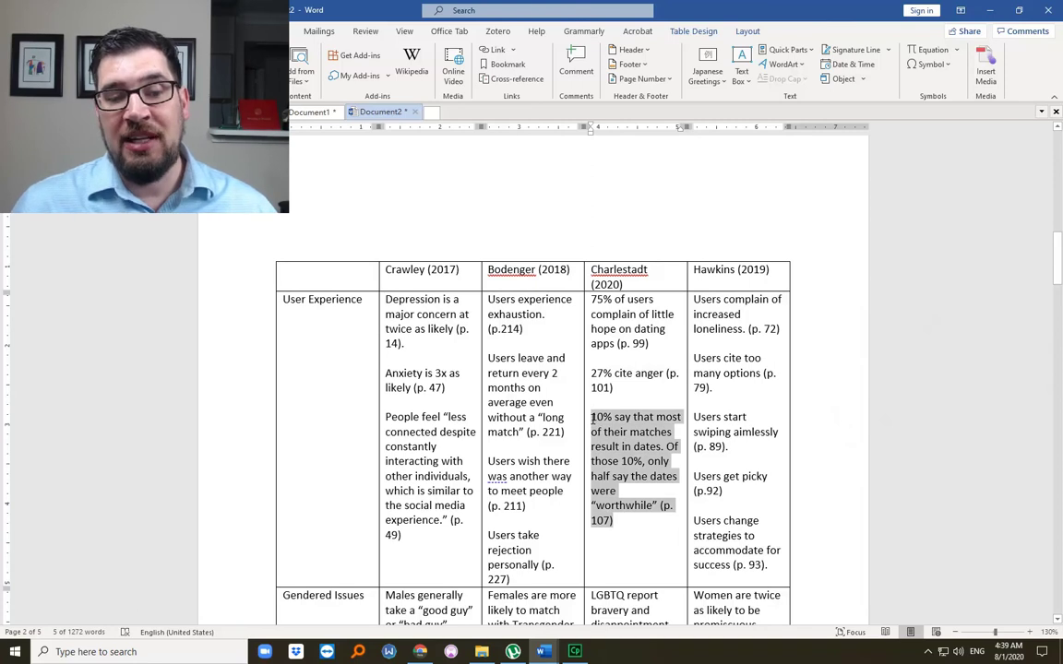
pyautogui.moveTo(594, 417); pyautogui.dragTo(591, 417)
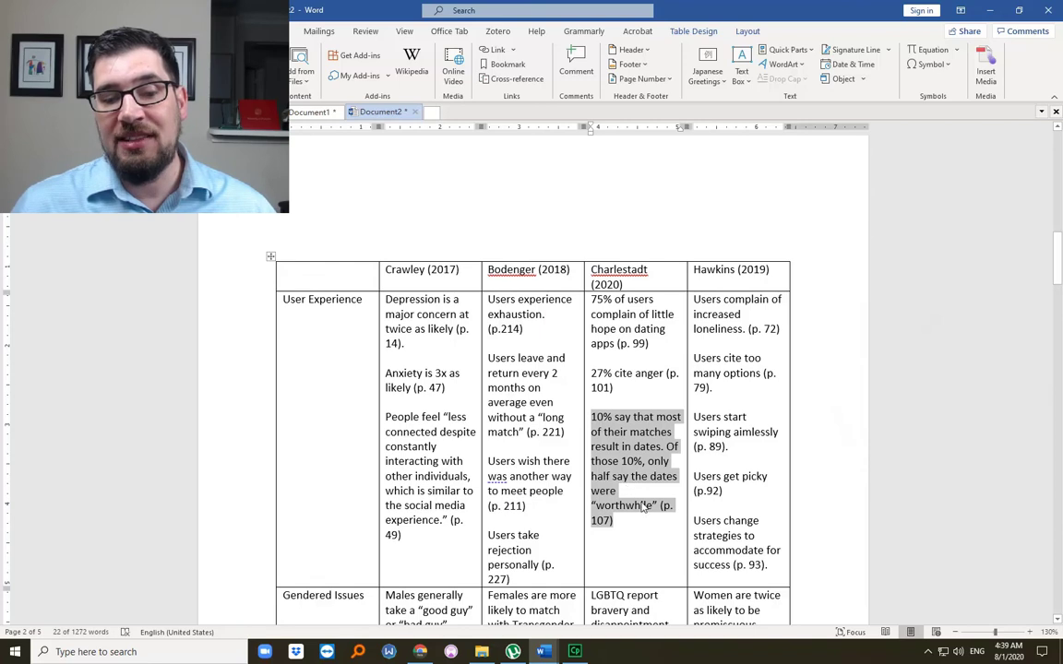
pyautogui.click(612, 535)
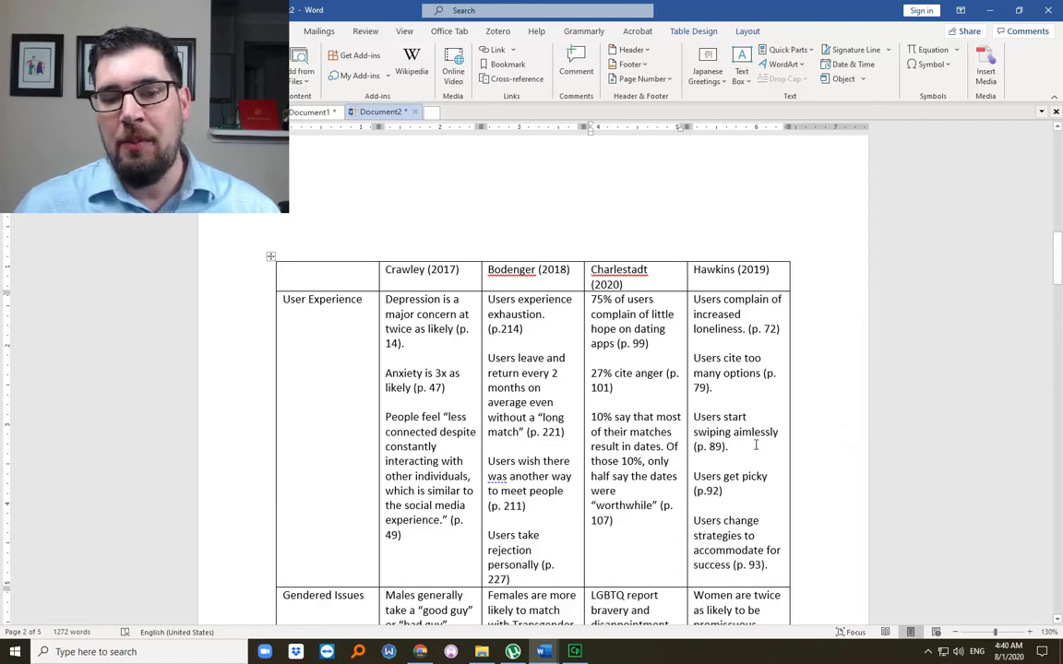
pyautogui.moveTo(701, 433)
pyautogui.mouseDown()
pyautogui.moveTo(646, 434)
pyautogui.moveTo(702, 411)
pyautogui.moveTo(710, 446)
pyautogui.mouseUp()
pyautogui.moveTo(729, 490); pyautogui.dragTo(701, 414)
pyautogui.click(738, 505)
pyautogui.scroll(-1, 756, 516)
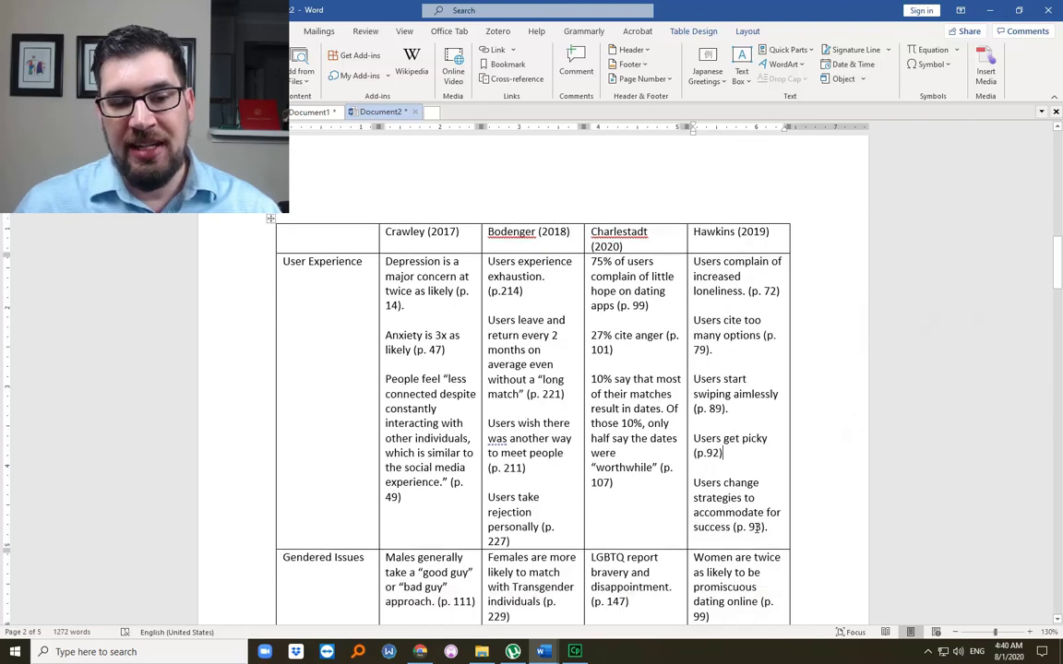
pyautogui.moveTo(772, 528); pyautogui.dragTo(735, 494)
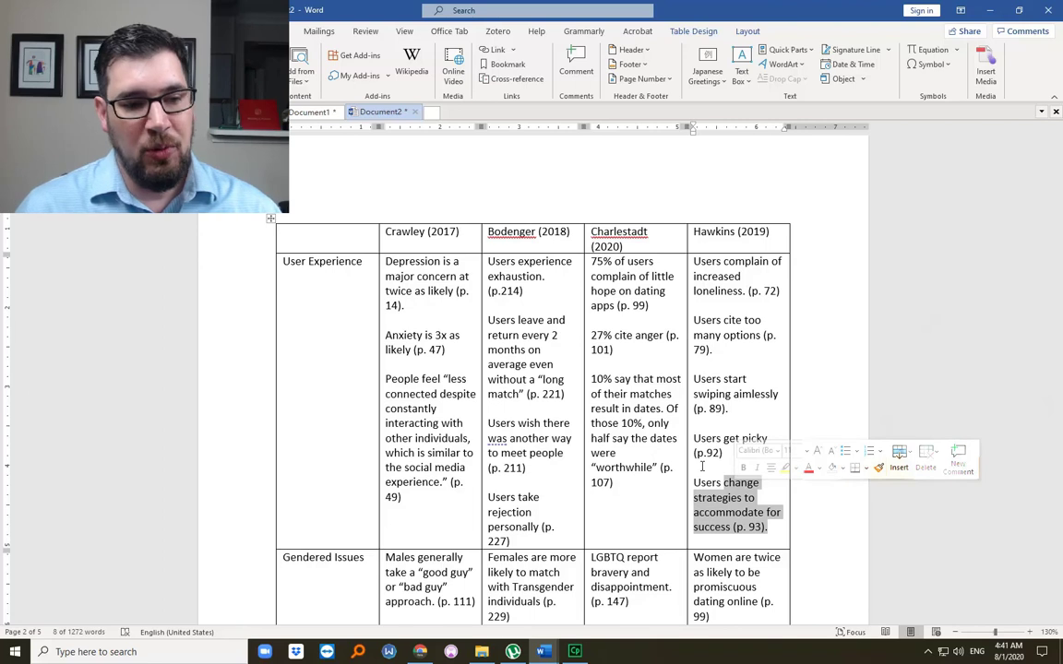
pyautogui.scroll(-5, 702, 466)
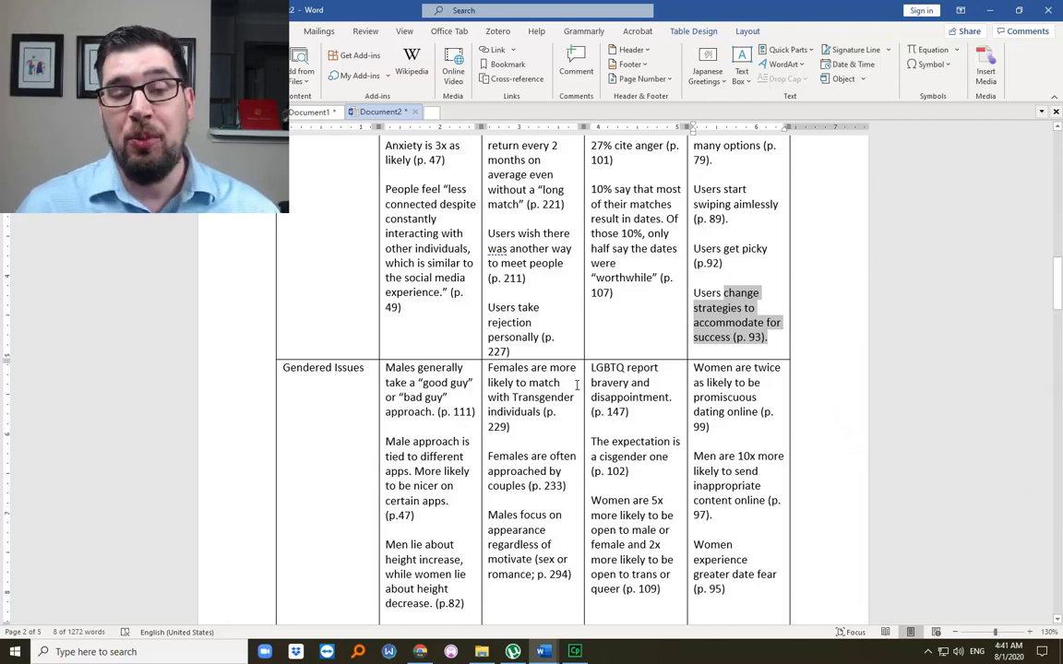
pyautogui.scroll(-3, 428, 412)
pyautogui.moveTo(385, 215); pyautogui.dragTo(428, 245)
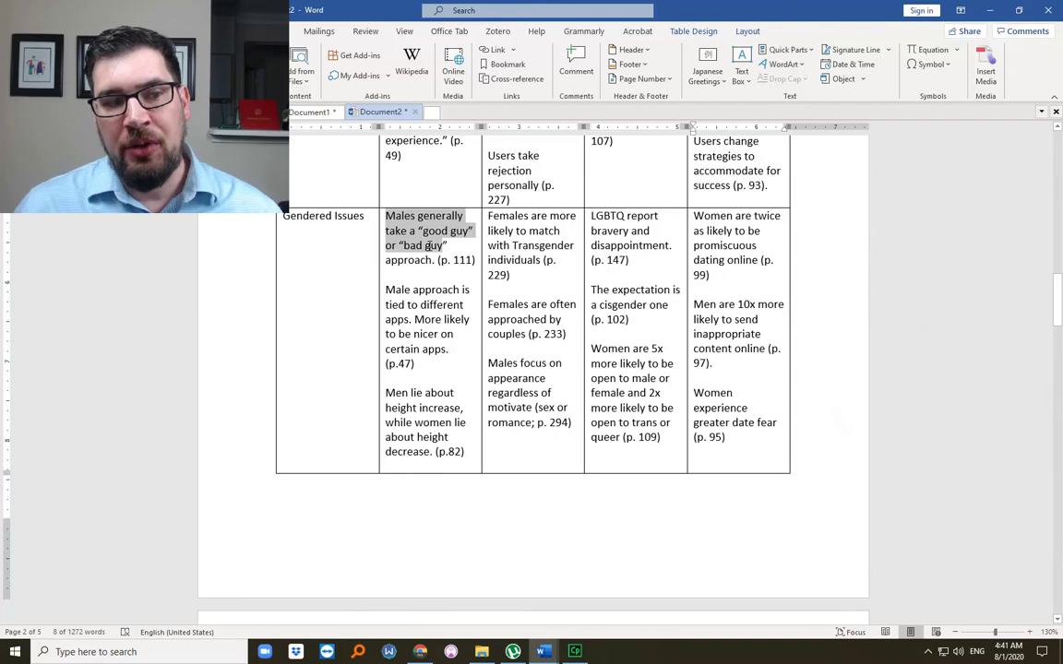
pyautogui.moveTo(428, 245); pyautogui.dragTo(449, 289)
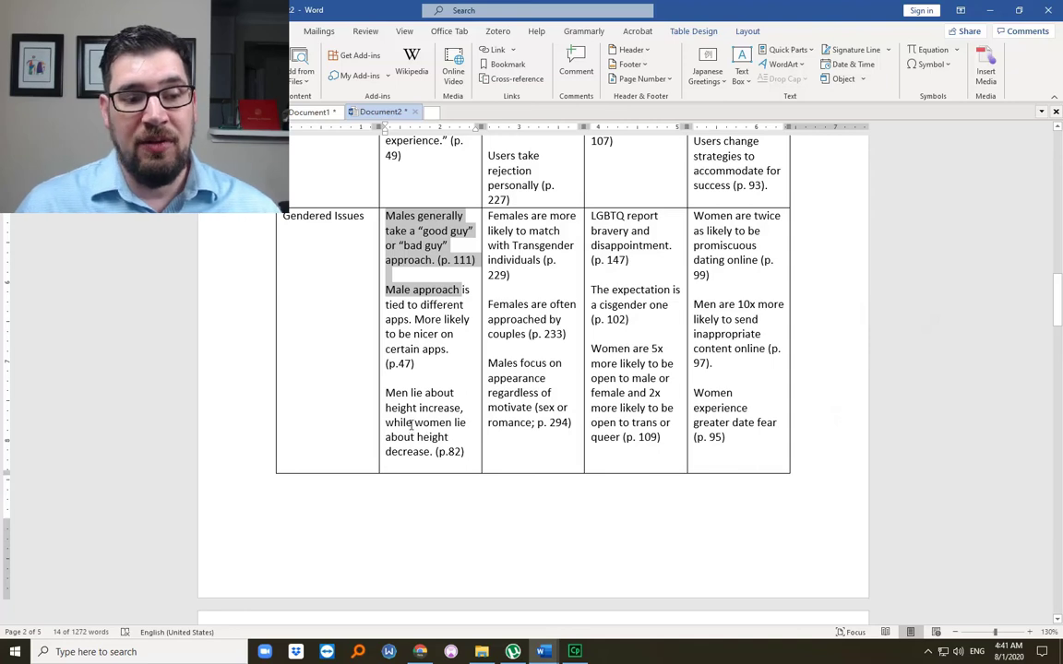
pyautogui.moveTo(385, 423); pyautogui.dragTo(431, 450)
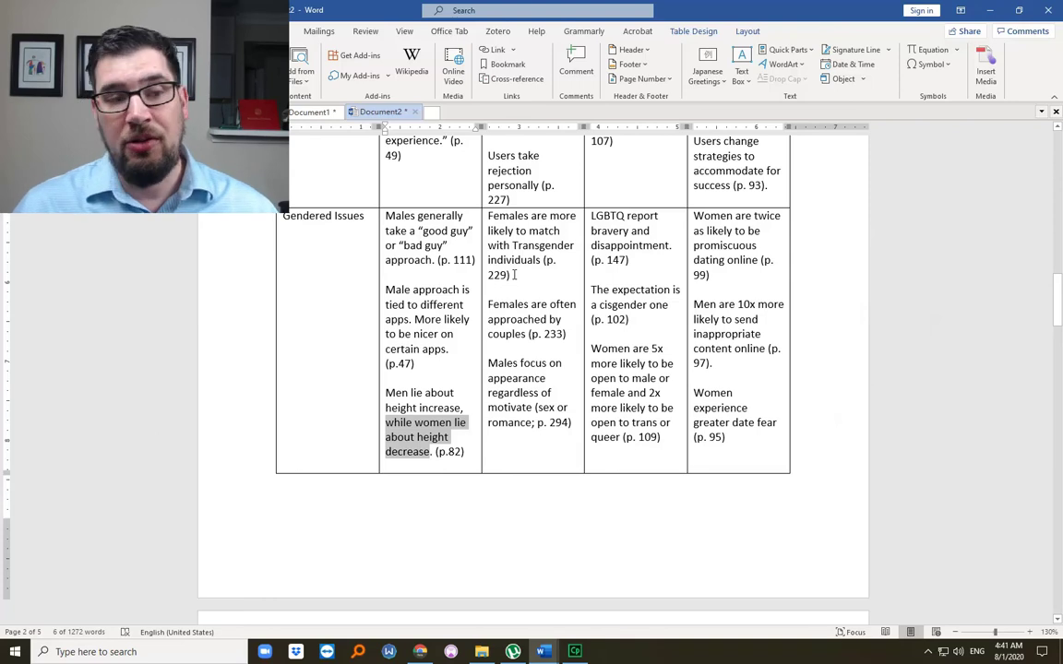
pyautogui.click(490, 221)
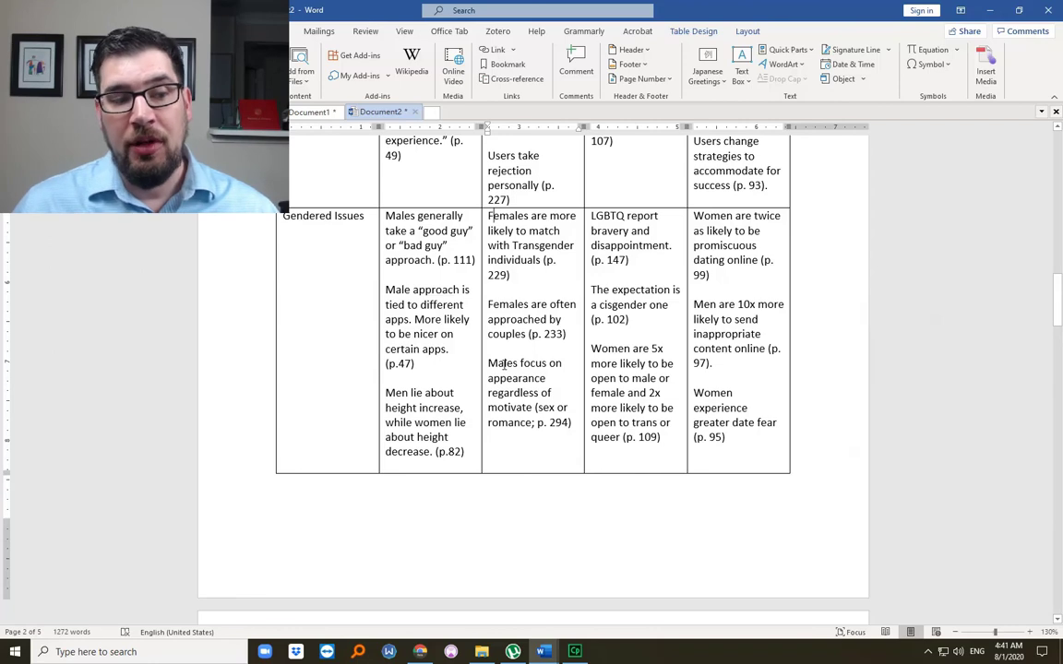
pyautogui.moveTo(511, 365); pyautogui.dragTo(537, 407)
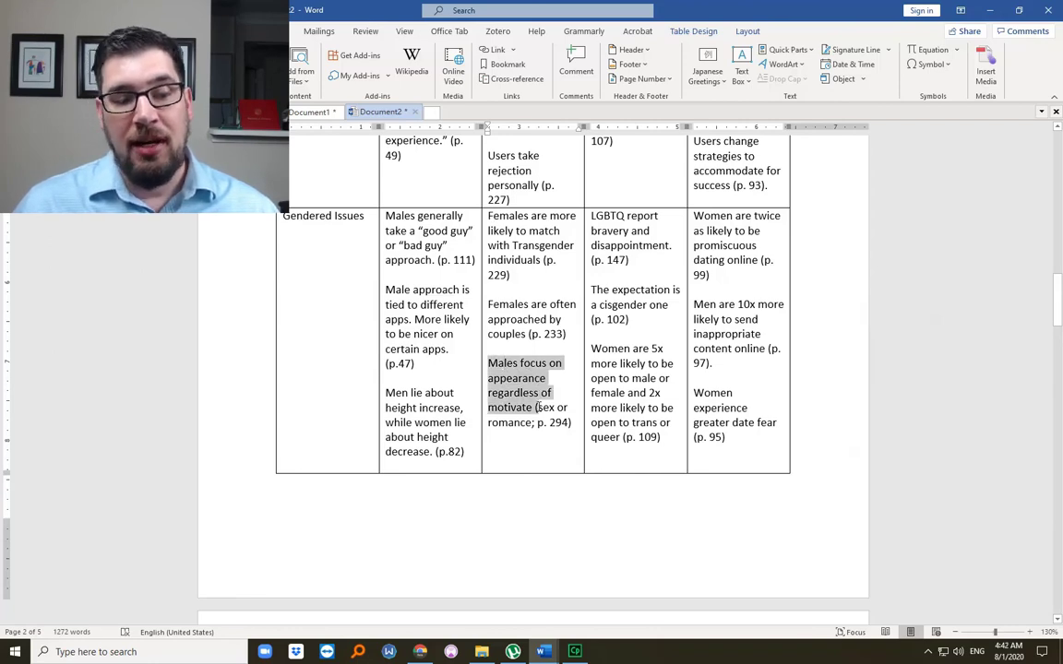
pyautogui.moveTo(537, 408); pyautogui.dragTo(538, 408)
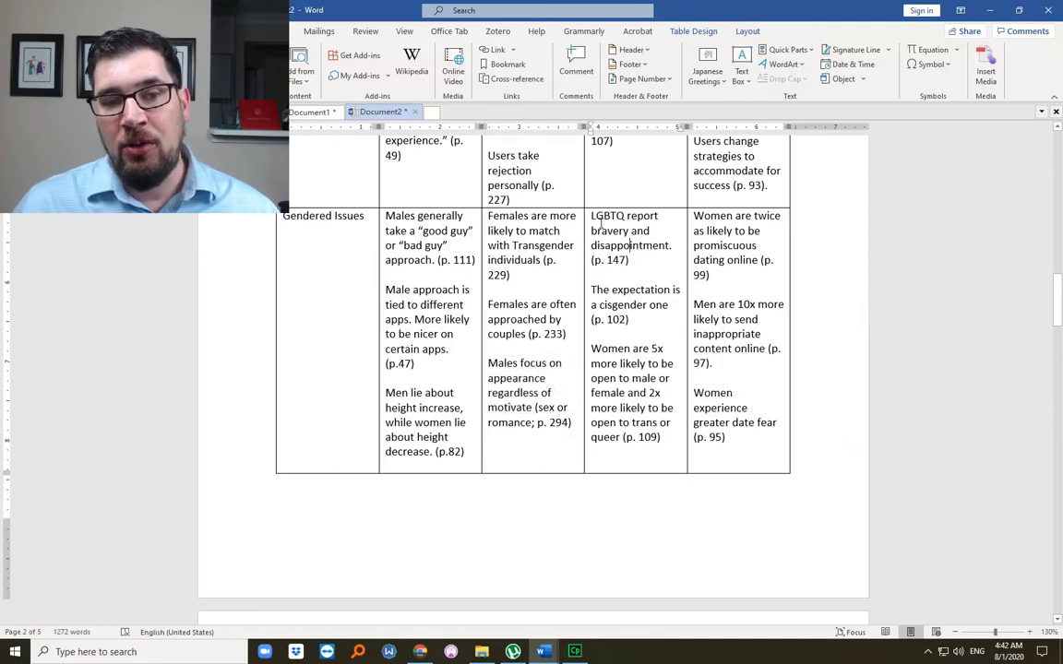
pyautogui.moveTo(592, 218); pyautogui.dragTo(671, 246)
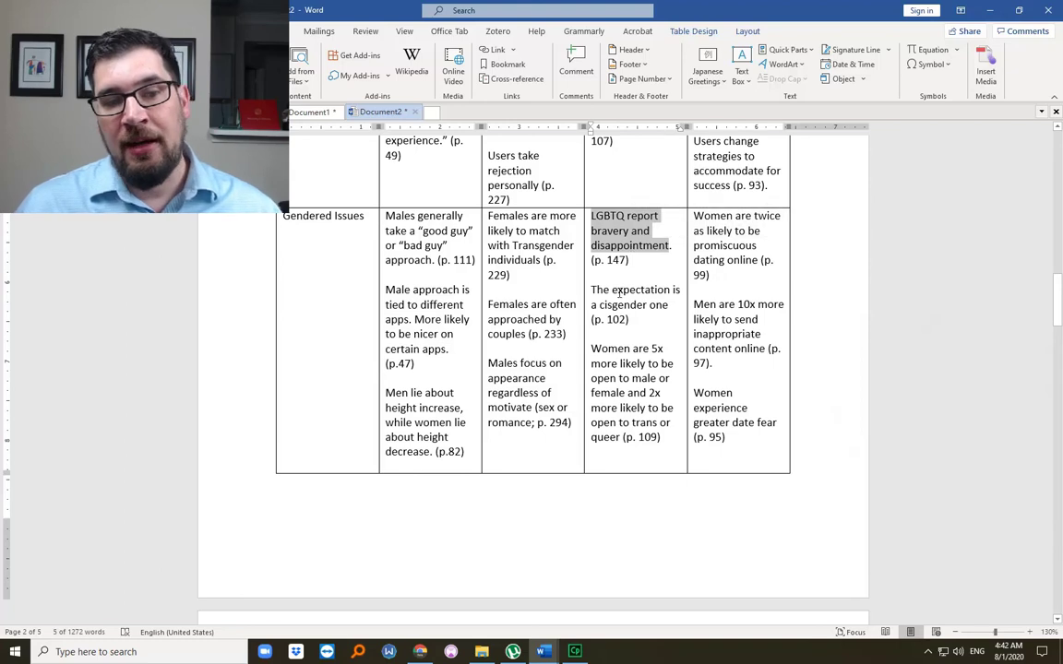
pyautogui.click(616, 292)
pyautogui.doubleClick(611, 243)
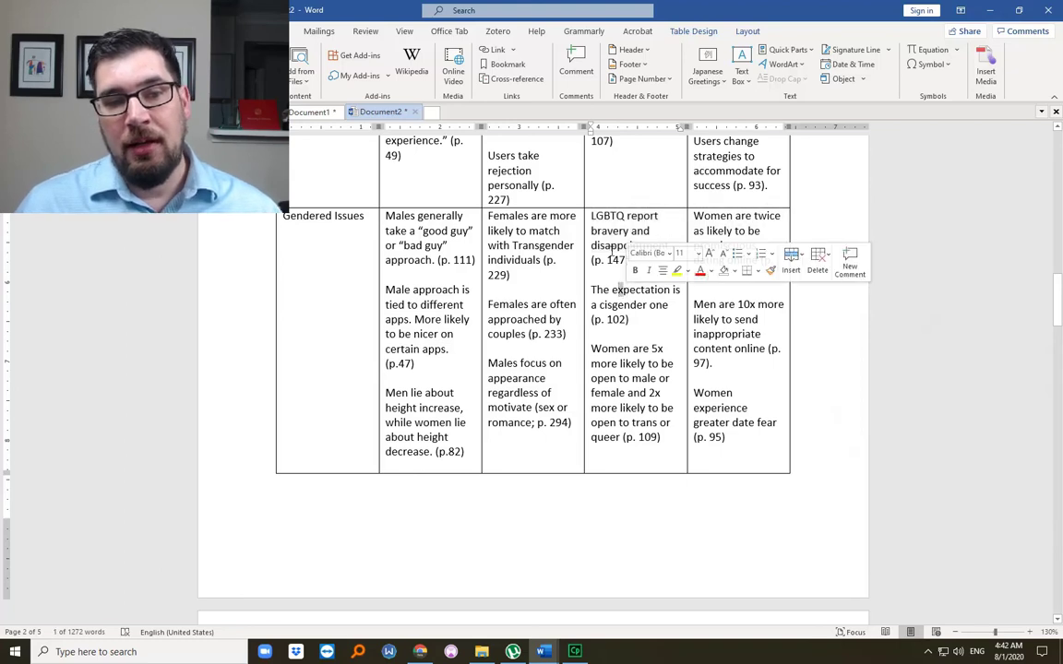
pyautogui.click(611, 244)
pyautogui.moveTo(611, 244); pyautogui.dragTo(613, 305)
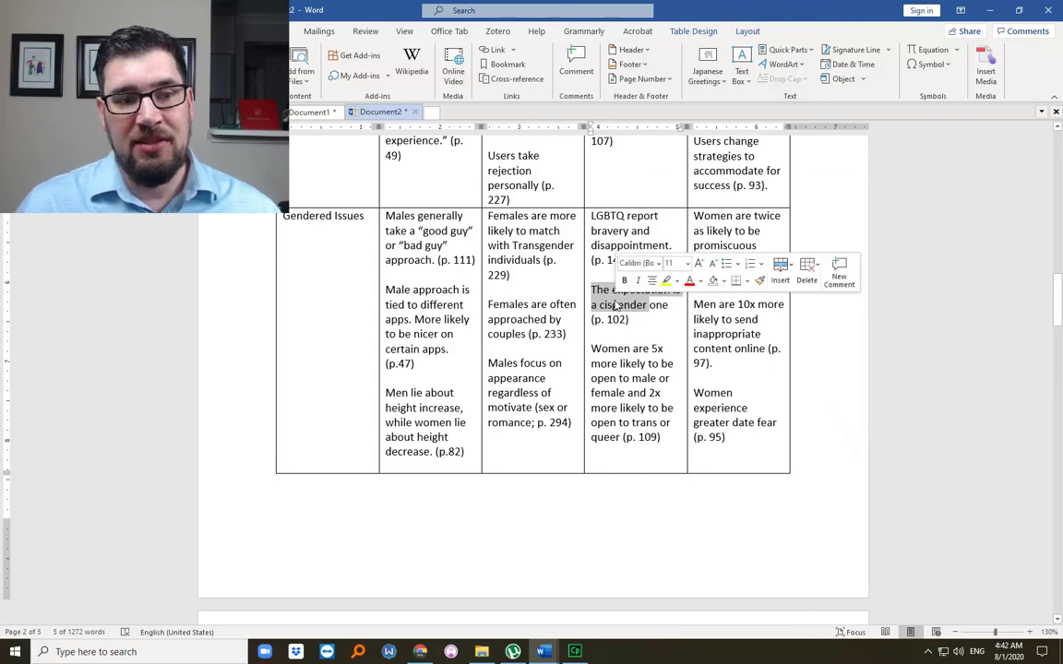
pyautogui.scroll(7, 618, 295)
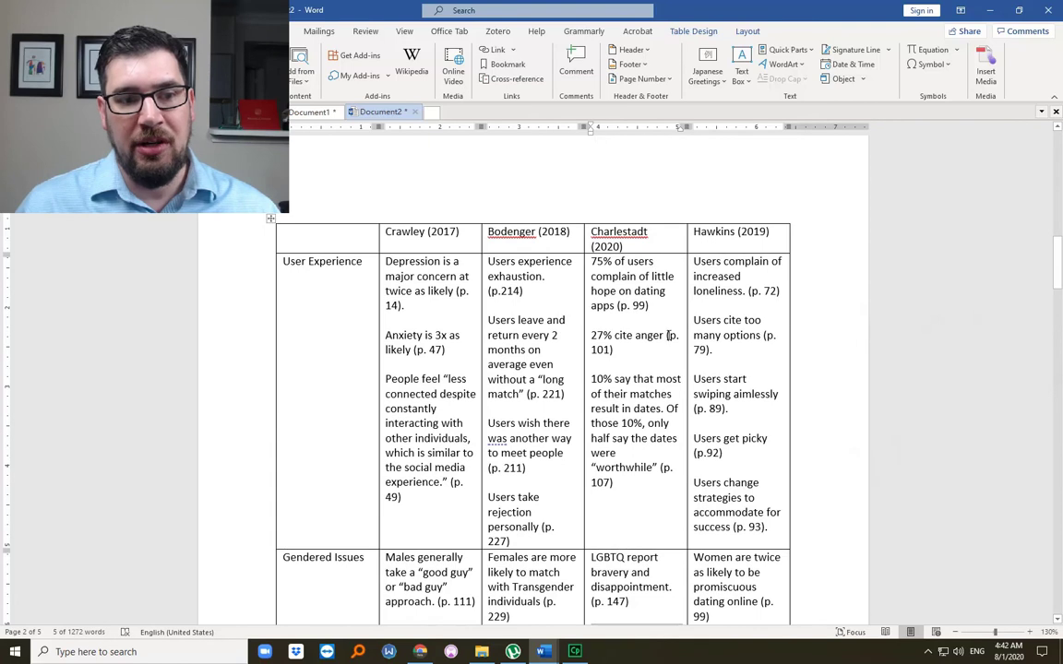
pyautogui.scroll(-6, 637, 222)
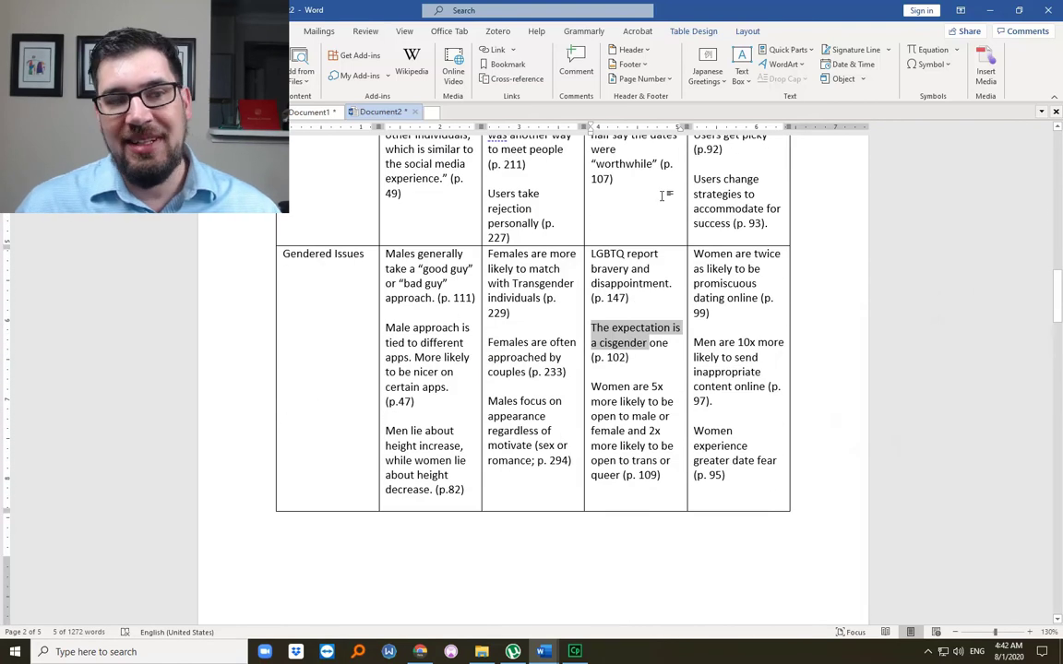
pyautogui.scroll(2, 439, 238)
pyautogui.scroll(5, 439, 238)
pyautogui.scroll(-7, 771, 308)
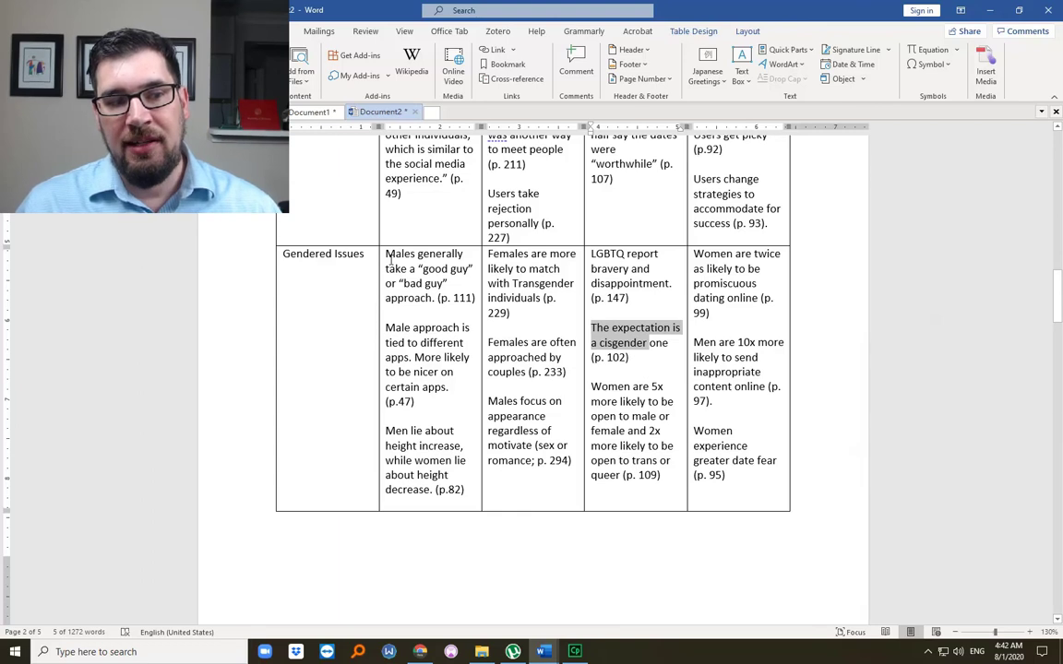
pyautogui.moveTo(387, 261); pyautogui.dragTo(697, 349)
pyautogui.click(656, 316)
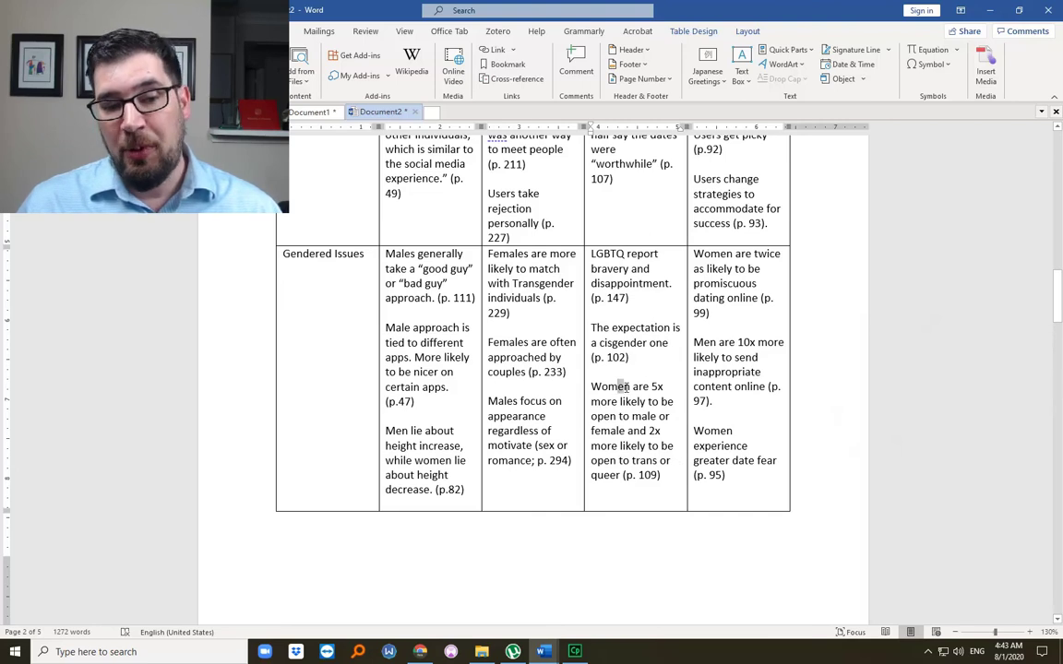
pyautogui.moveTo(616, 388); pyautogui.dragTo(657, 461)
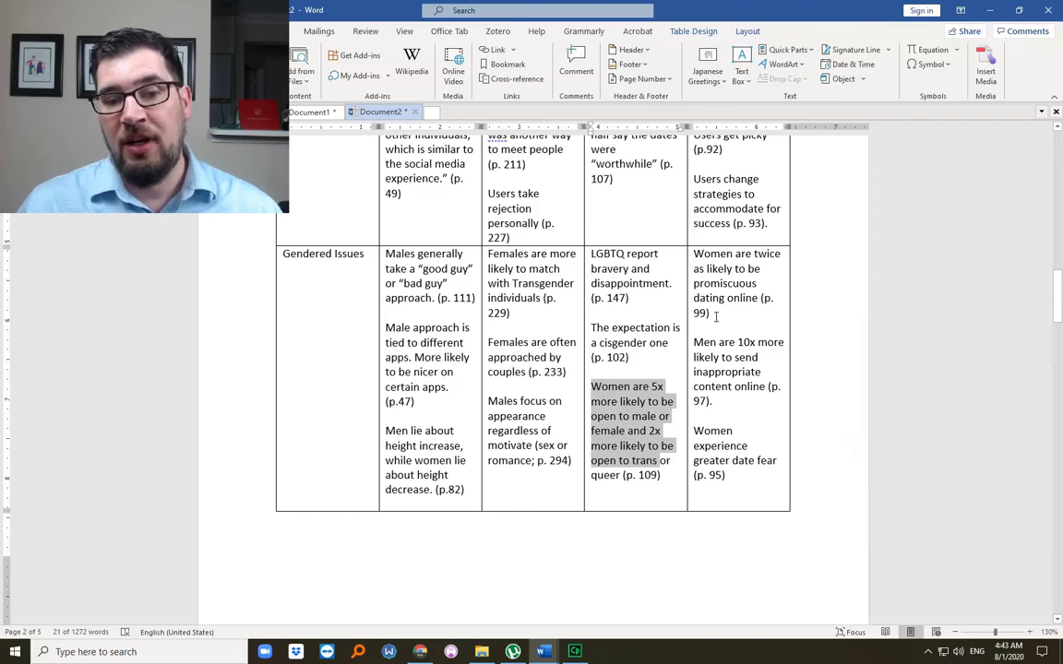
pyautogui.click(715, 317)
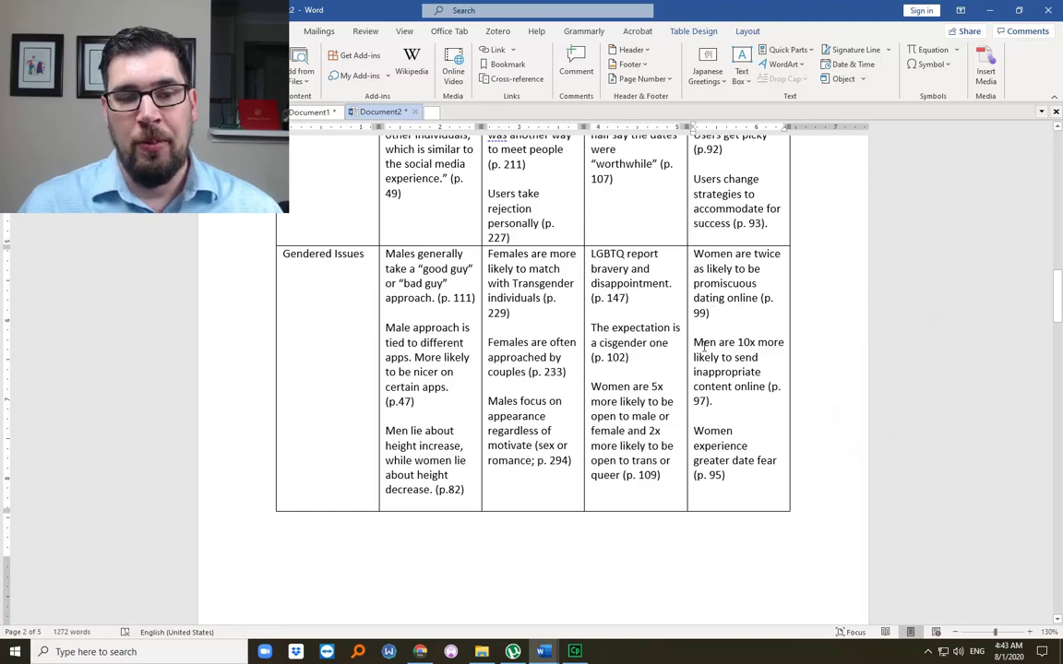
pyautogui.moveTo(704, 344); pyautogui.dragTo(729, 403)
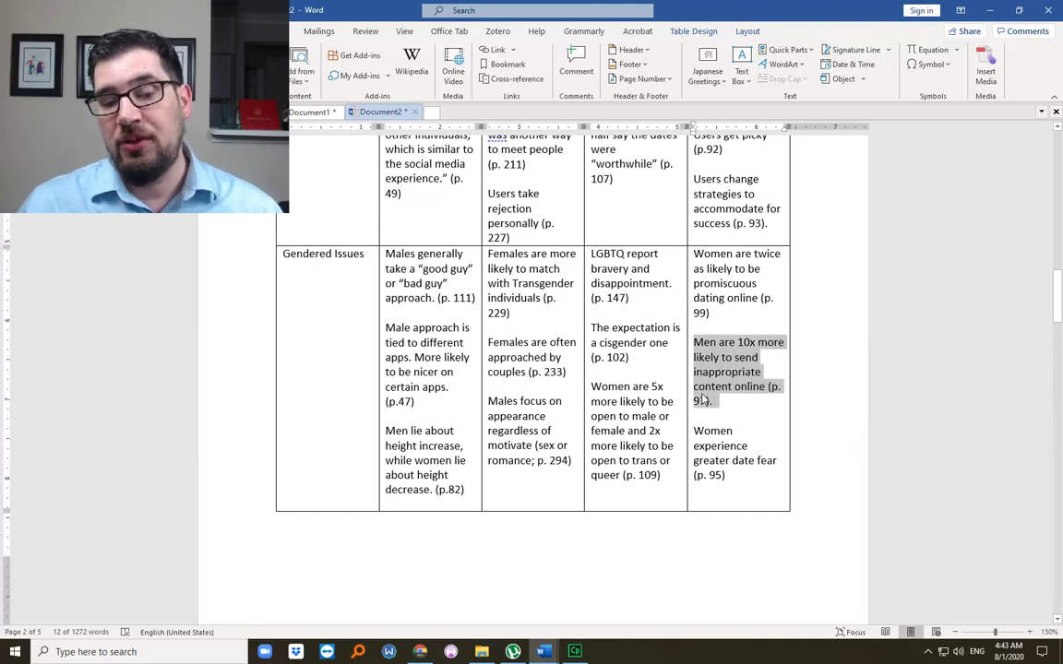
pyautogui.moveTo(716, 434); pyautogui.dragTo(749, 472)
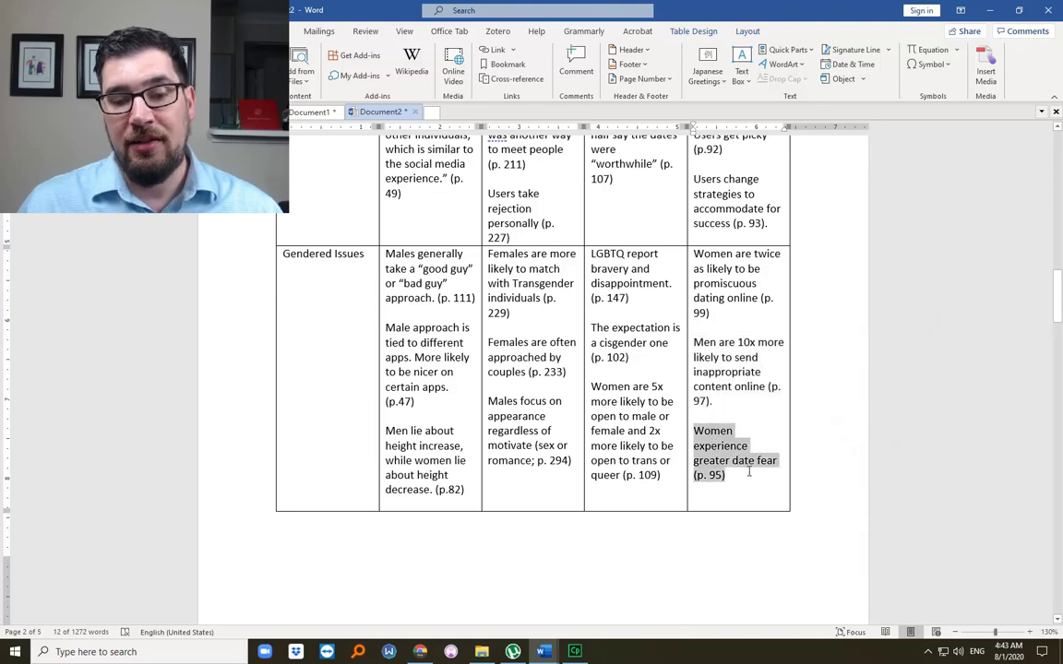
pyautogui.click(732, 408)
pyautogui.scroll(-3, 716, 372)
pyautogui.scroll(-5, 716, 372)
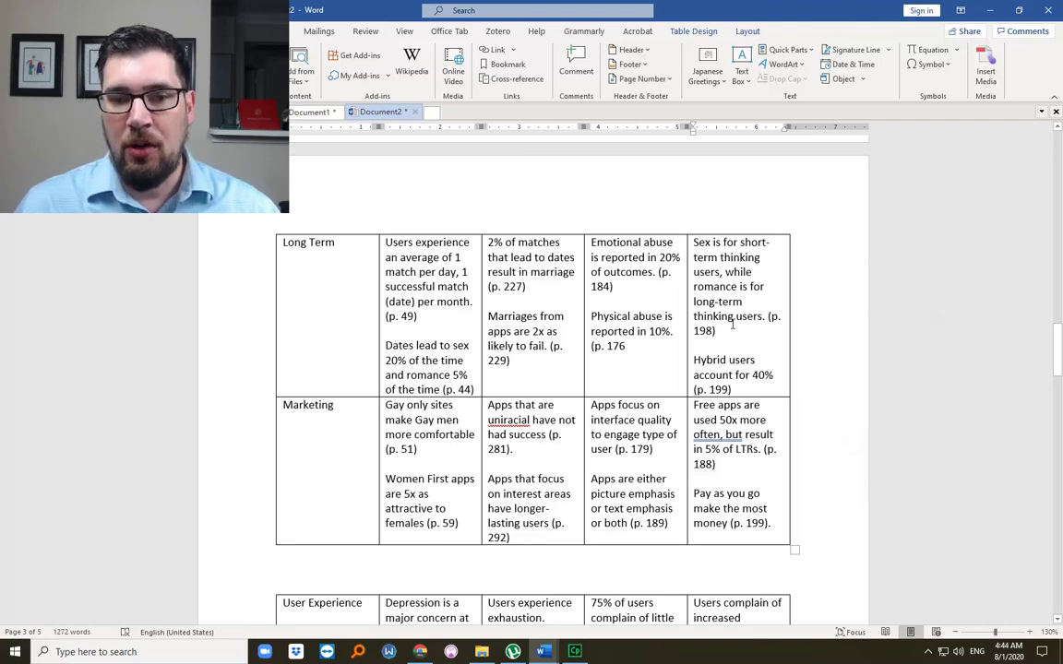
pyautogui.click(729, 387)
pyautogui.moveTo(731, 388); pyautogui.dragTo(696, 362)
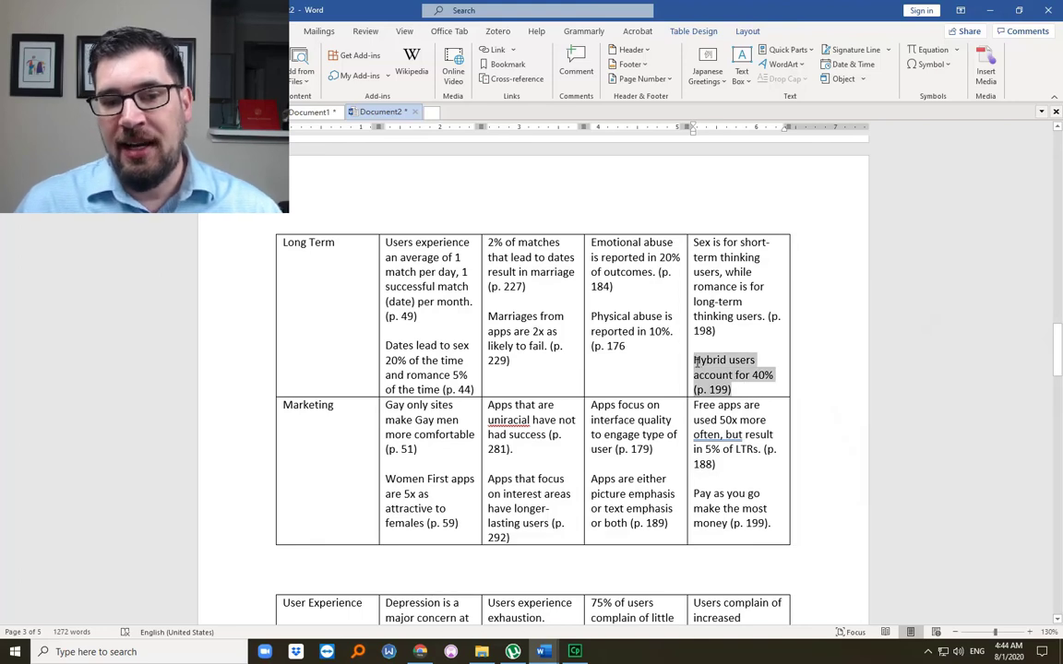
pyautogui.click(721, 285)
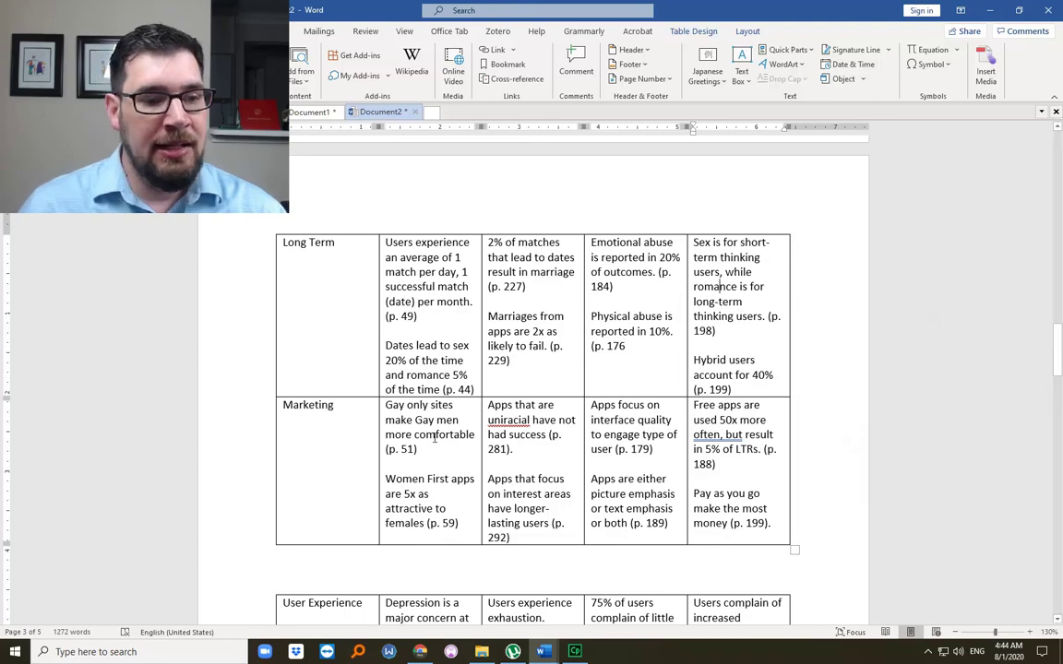
pyautogui.scroll(-2, 393, 391)
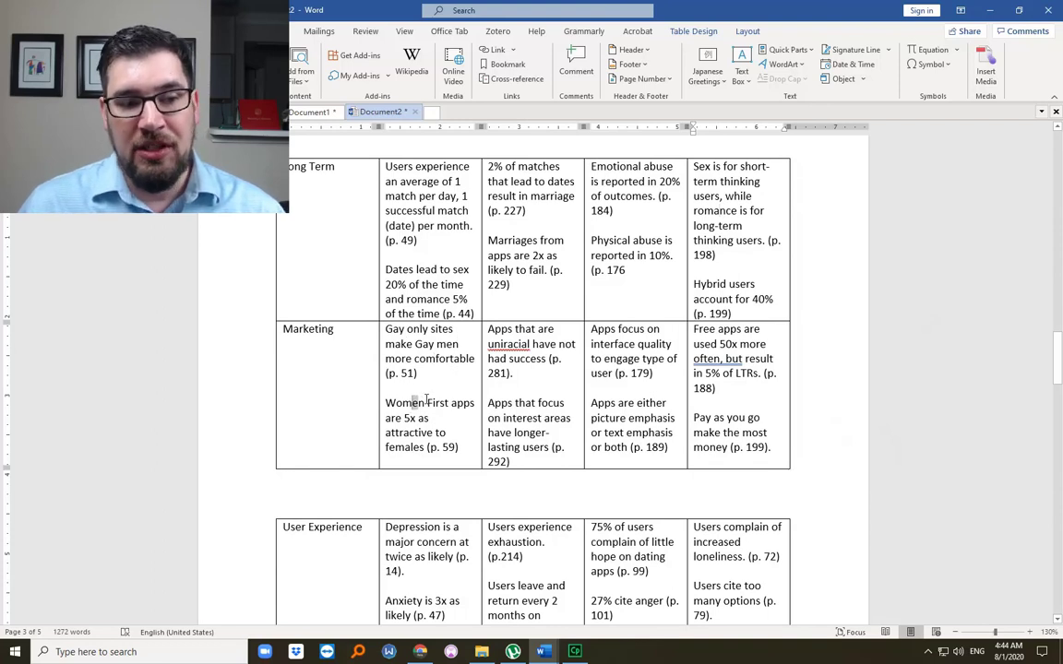
pyautogui.moveTo(415, 403); pyautogui.dragTo(433, 399)
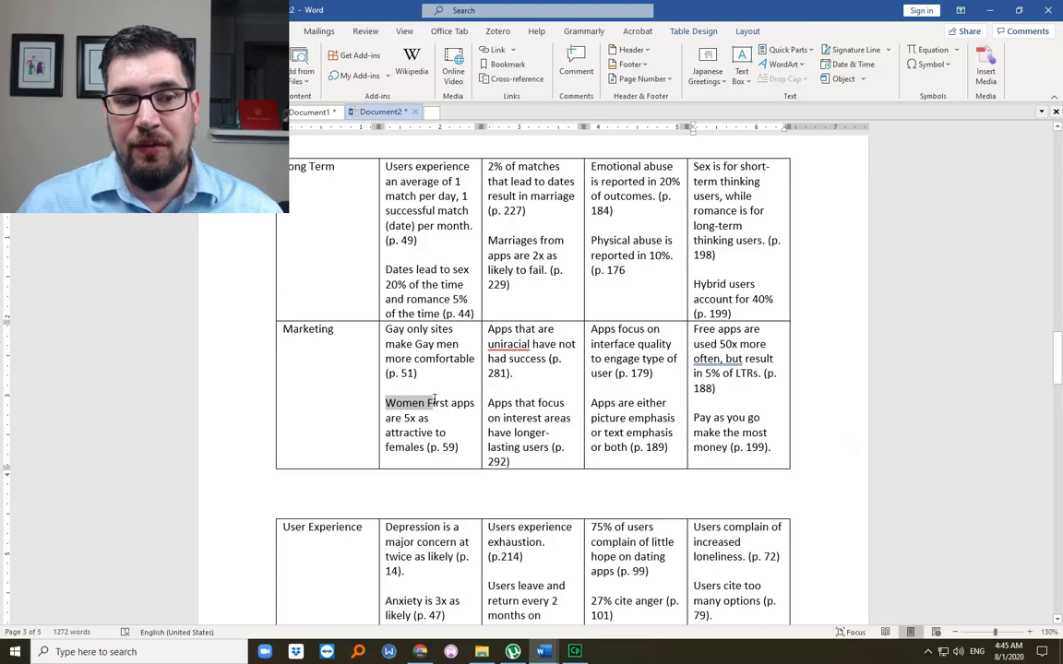
pyautogui.moveTo(434, 398); pyautogui.dragTo(449, 402)
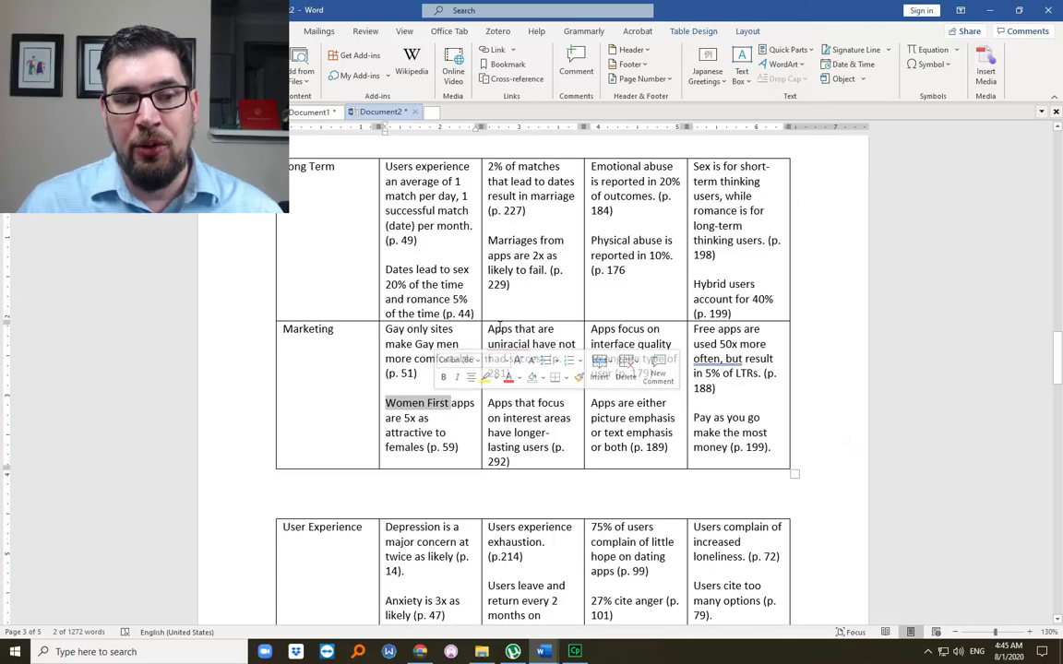
pyautogui.moveTo(498, 329); pyautogui.dragTo(523, 369)
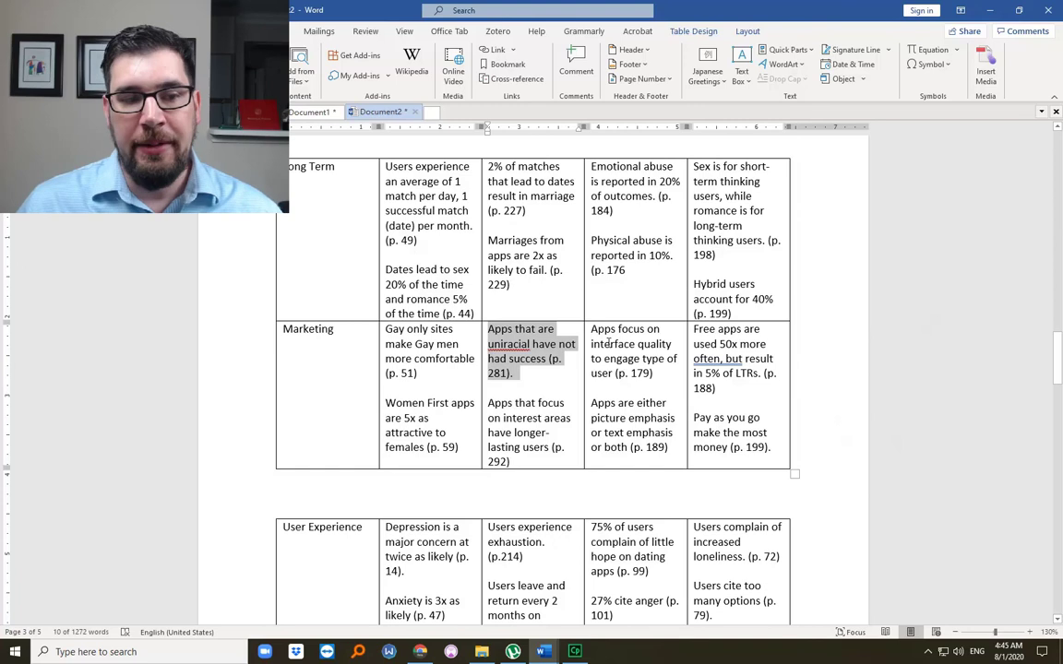
pyautogui.moveTo(605, 329); pyautogui.dragTo(646, 377)
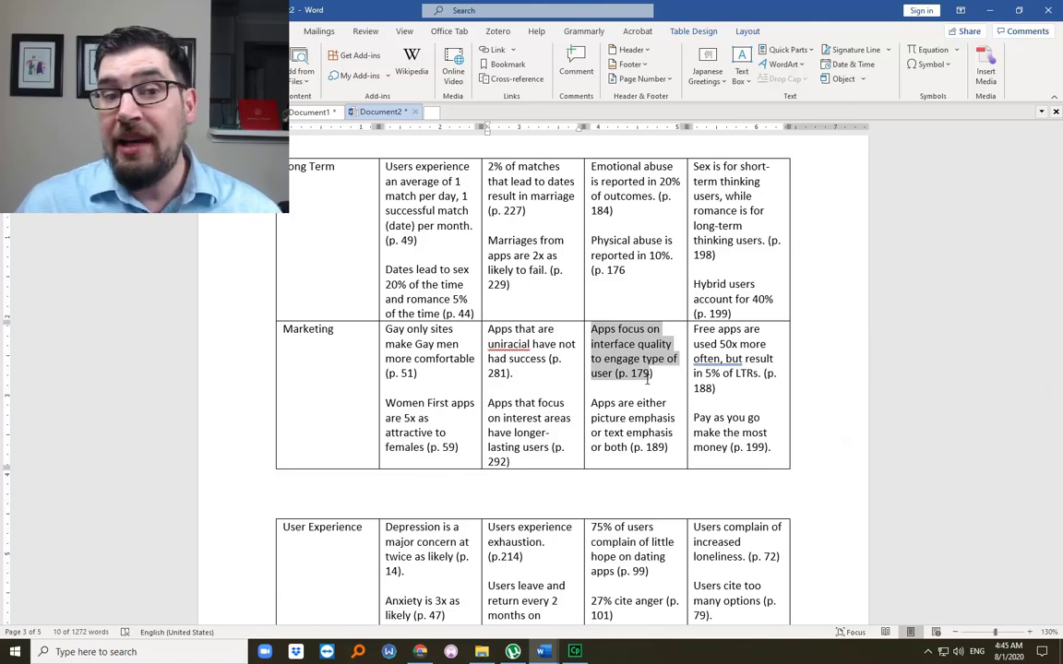
pyautogui.moveTo(648, 379); pyautogui.dragTo(654, 375)
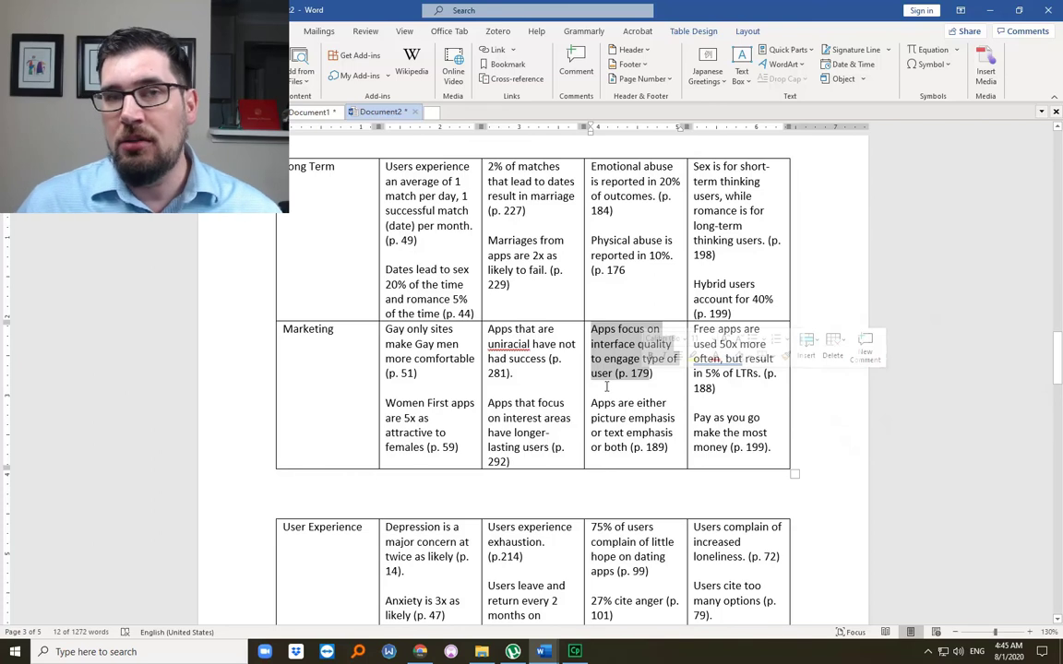
pyautogui.click(612, 393)
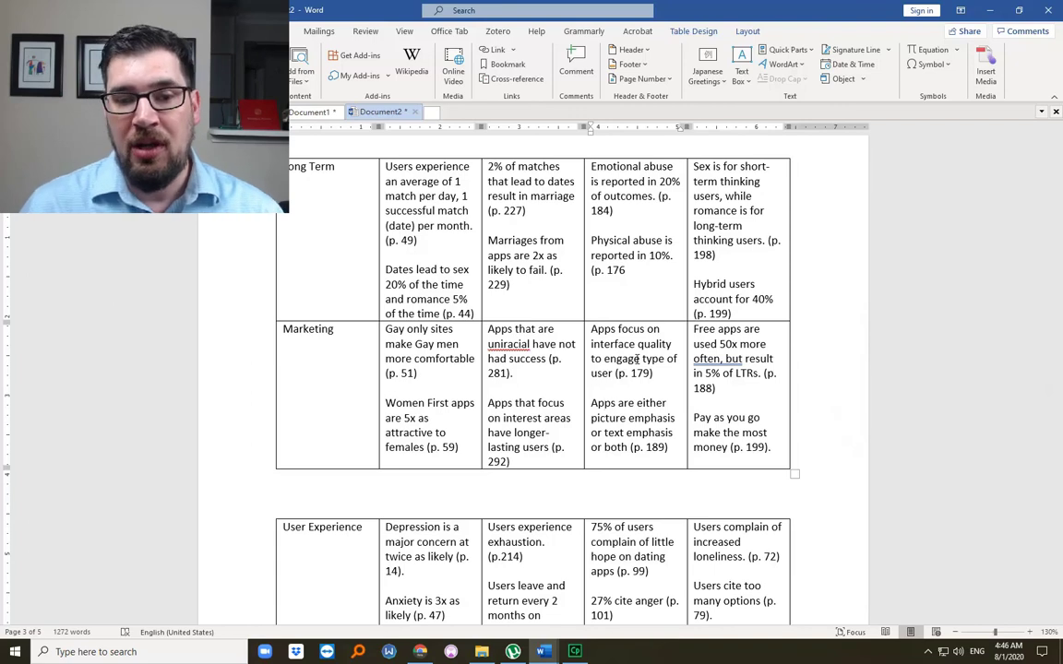
pyautogui.scroll(-1, 645, 382)
pyautogui.scroll(-3, 646, 382)
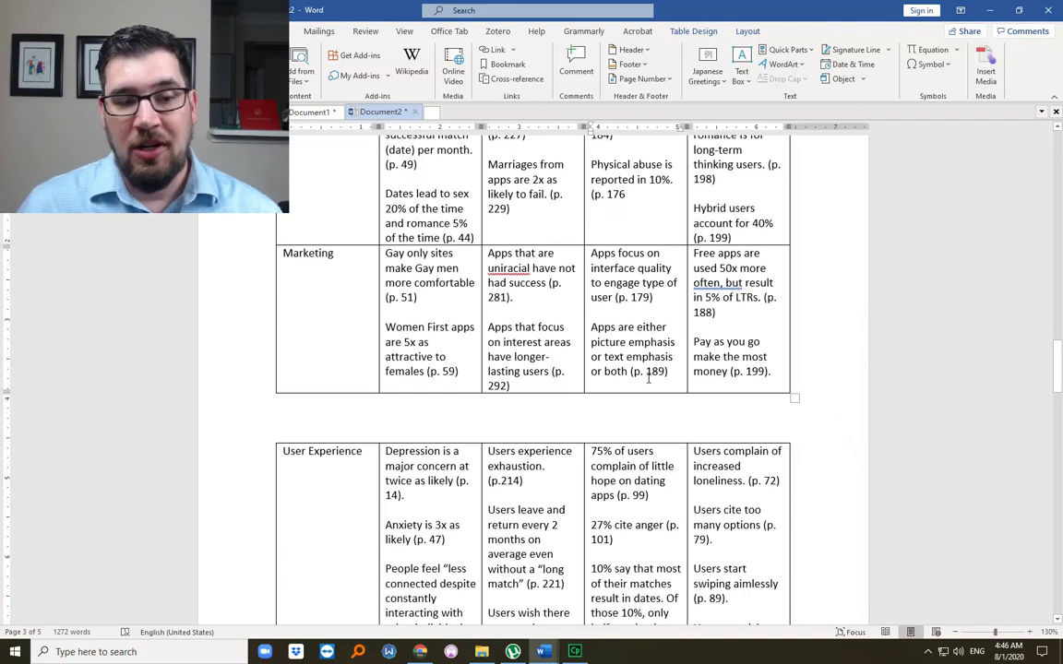
pyautogui.scroll(-3, 412, 420)
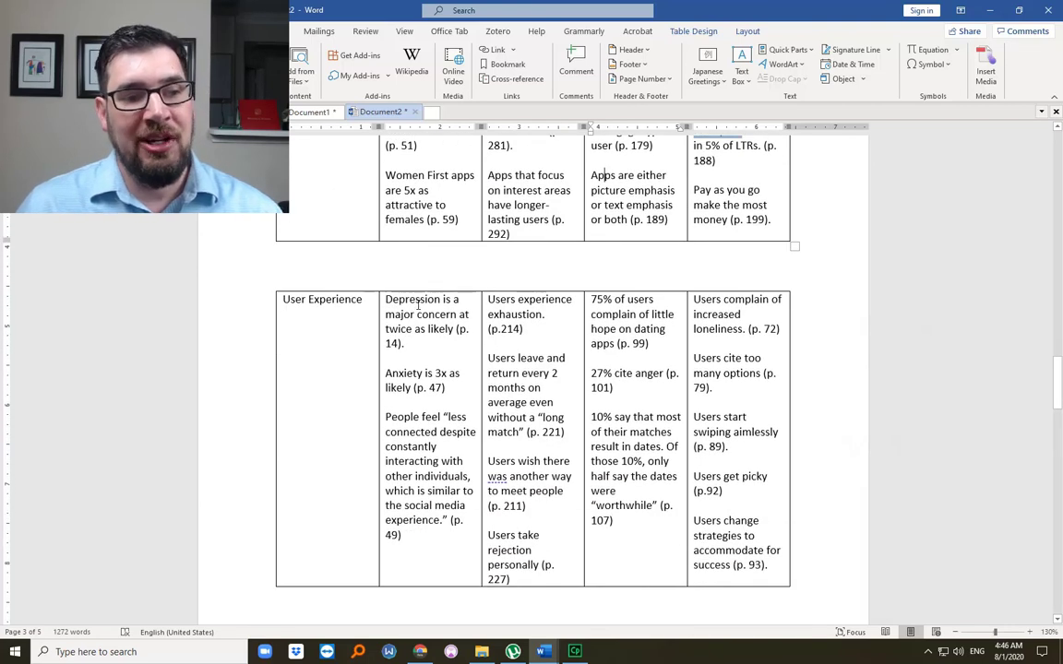
pyautogui.scroll(1, 410, 330)
pyautogui.scroll(-8, 412, 339)
pyautogui.scroll(-14, 421, 344)
pyautogui.scroll(2, 420, 343)
pyautogui.scroll(-2, 529, 391)
pyautogui.scroll(2, 528, 391)
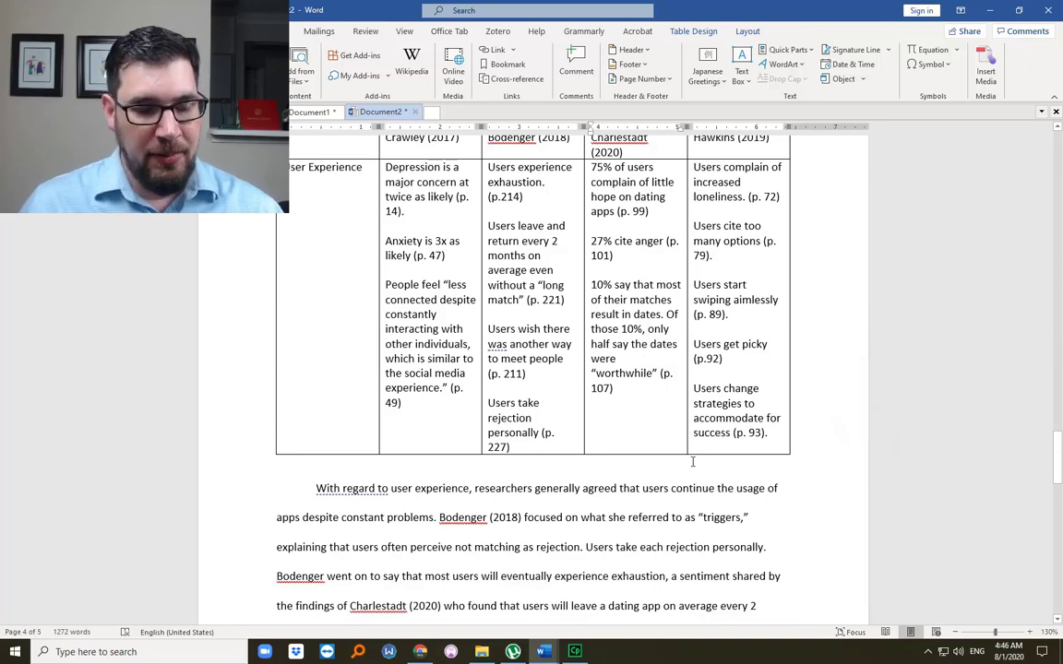
pyautogui.scroll(-2, 531, 450)
pyautogui.scroll(4, 664, 447)
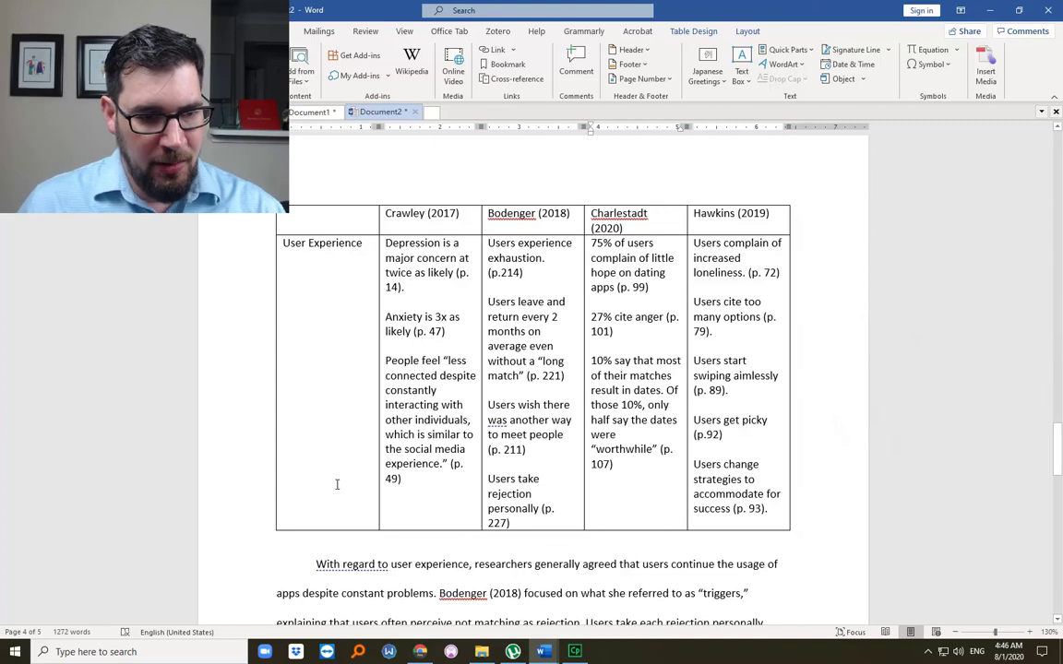
pyautogui.scroll(-3, 300, 433)
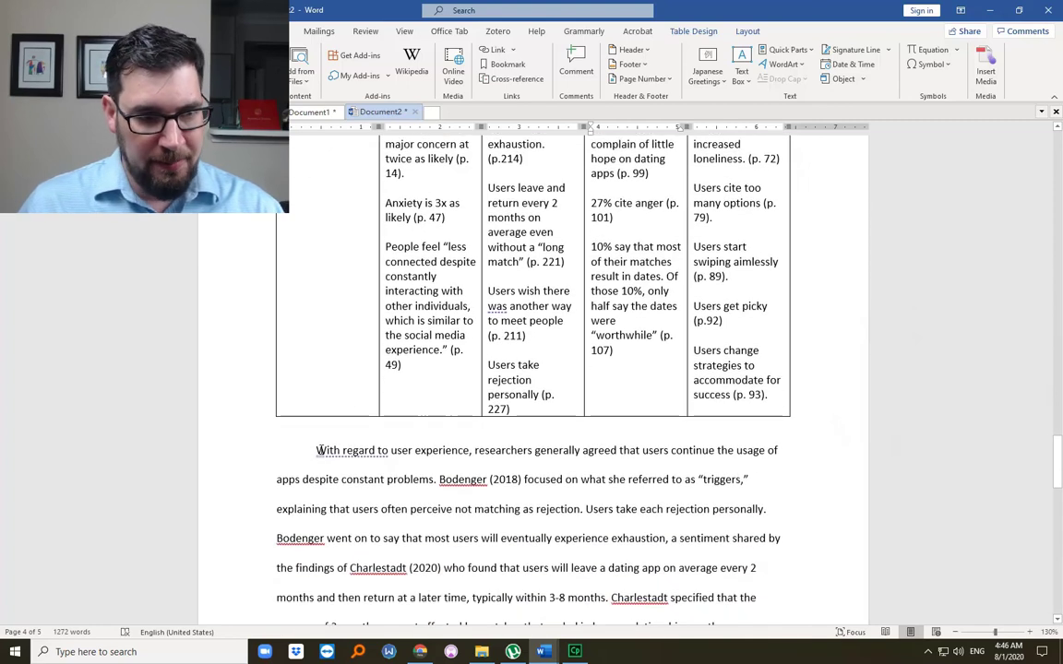
pyautogui.click(316, 434)
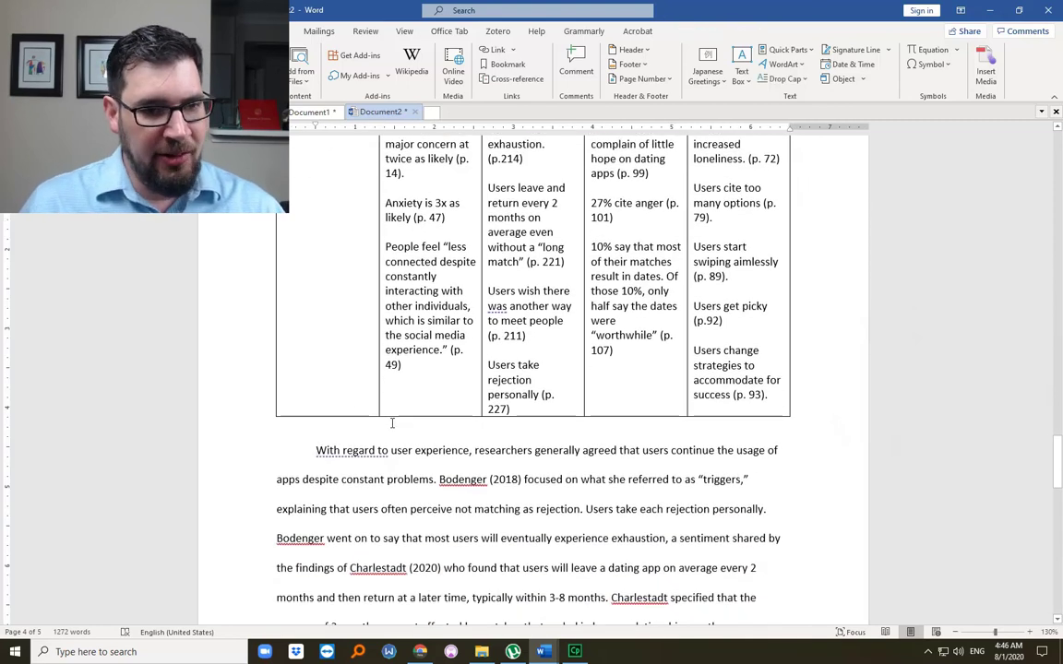
pyautogui.scroll(-4, 391, 422)
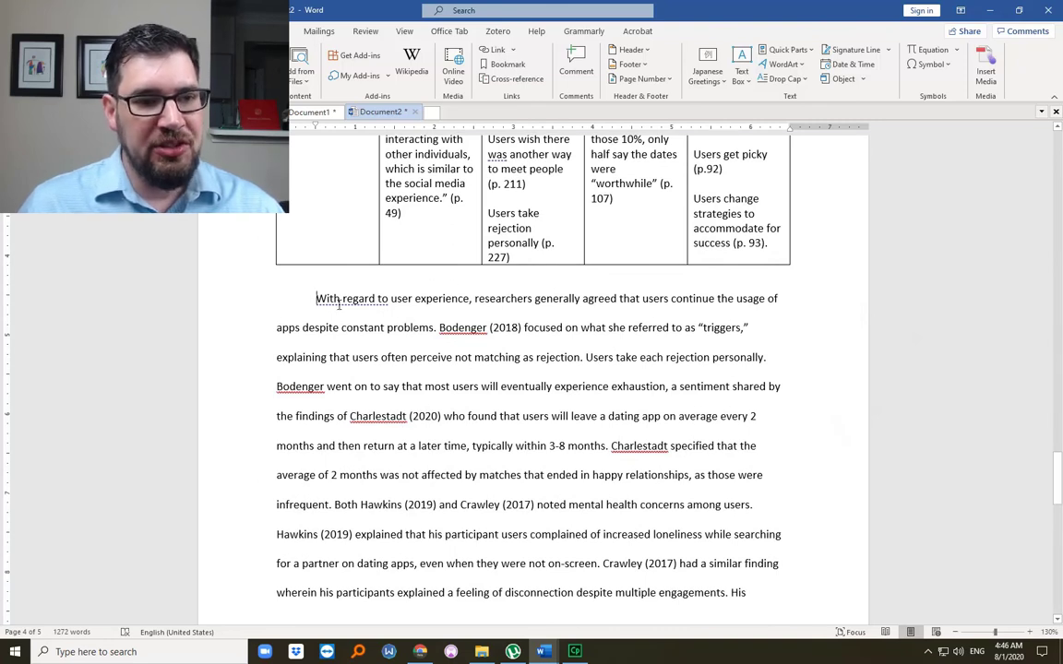
pyautogui.hotkey('shift', 'Right')
pyautogui.hotkey('shift', 'Right')
pyautogui.hotkey('shift', 'Right')
pyautogui.hotkey('shift', 'Right')
pyautogui.hotkey('shift', 'Right')
pyautogui.hotkey('shift', 'Right')
pyautogui.hotkey('shift', 'Right')
pyautogui.hotkey('shift', 'Right')
pyautogui.hotkey('shift', 'Right')
pyautogui.hotkey('shift', 'Right')
pyautogui.hotkey('shift', 'Right')
pyautogui.hotkey('shift', 'Right')
pyautogui.hotkey('shift', 'Right')
pyautogui.hotkey('shift', 'Right')
pyautogui.hotkey('shift', 'Right')
pyautogui.hotkey('shift', 'Right')
pyautogui.hotkey('shift', 'Right')
pyautogui.hotkey('shift', 'Right')
pyautogui.hotkey('shift', 'Right')
pyautogui.hotkey('shift', 'Right')
pyautogui.hotkey('shift', 'Right')
pyautogui.hotkey('shift', 'Right')
pyautogui.hotkey('shift', 'Right')
pyautogui.hotkey('shift', 'Right')
pyautogui.hotkey('shift', 'Right')
pyautogui.hotkey('shift', 'Right')
pyautogui.hotkey('shift', 'Right')
pyautogui.hotkey('shift', 'Right')
pyautogui.hotkey('shift', 'Right')
pyautogui.hotkey('shift', 'Right')
pyautogui.hotkey('shift', 'Right')
pyautogui.hotkey('shift', 'Right')
pyautogui.hotkey('shift', 'Right')
pyautogui.hotkey('shift', 'Right')
pyautogui.hotkey('shift', 'Right')
pyautogui.hotkey('shift', 'Right')
pyautogui.hotkey('shift', 'Right')
pyautogui.hotkey('shift', 'Right')
pyautogui.hotkey('shift', 'Right')
pyautogui.hotkey('shift', 'Right')
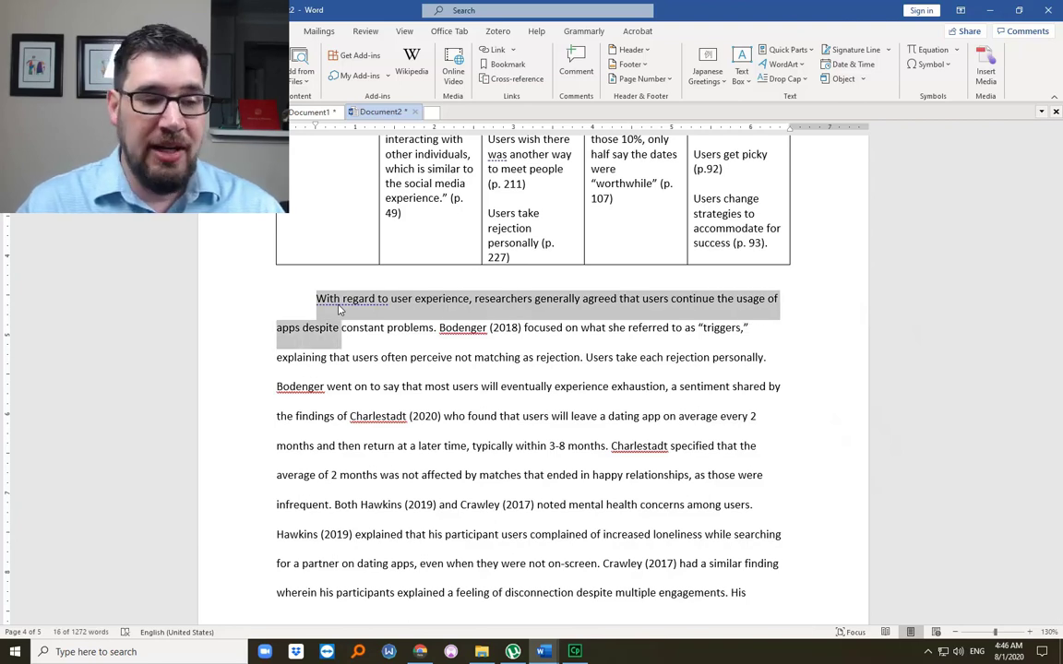
pyautogui.hotkey('shift', 'Right')
pyautogui.hotkey('shift', 'Right')
pyautogui.hotkey('shift', 'Right')
pyautogui.hotkey('shift', 'Right')
pyautogui.hotkey('shift', 'Right')
pyautogui.hotkey('shift', 'Right')
pyautogui.hotkey('shift', 'Right')
pyautogui.hotkey('shift', 'Right')
pyautogui.hotkey('shift', 'Right')
pyautogui.hotkey('shift', 'Right')
pyautogui.hotkey('shift', 'Right')
pyautogui.hotkey('shift', 'Right')
pyautogui.hotkey('shift', 'Right')
pyautogui.hotkey('shift', 'Right')
pyautogui.hotkey('shift', 'Right')
pyautogui.hotkey('shift', 'Right')
pyautogui.hotkey('shift', 'Right')
pyautogui.hotkey('shift', 'Right')
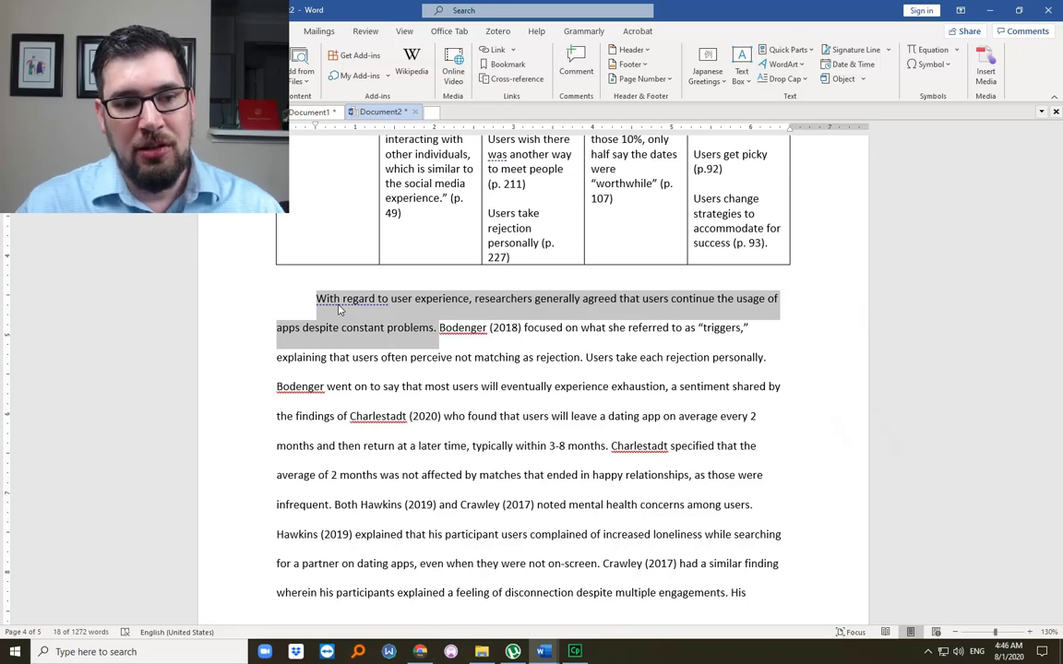
pyautogui.hotkey('shift', 'Right')
pyautogui.hotkey('shift', 'Right')
pyautogui.hotkey('shift', 'Right')
pyautogui.hotkey('shift', 'Right')
pyautogui.hotkey('shift', 'Right')
pyautogui.hotkey('shift', 'Right')
pyautogui.hotkey('shift', 'Right')
pyautogui.hotkey('shift', 'Right')
pyautogui.hotkey('shift', 'Right')
pyautogui.hotkey('shift', 'Right')
pyautogui.hotkey('shift', 'Right')
pyautogui.hotkey('shift', 'Right')
pyautogui.hotkey('shift', 'Right')
pyautogui.hotkey('shift', 'Right')
pyautogui.hotkey('shift', 'Right')
pyautogui.hotkey('shift', 'Right')
pyautogui.hotkey('shift', 'Right')
pyautogui.hotkey('shift', 'Right')
pyautogui.hotkey('shift', 'Right')
pyautogui.hotkey('shift', 'Right')
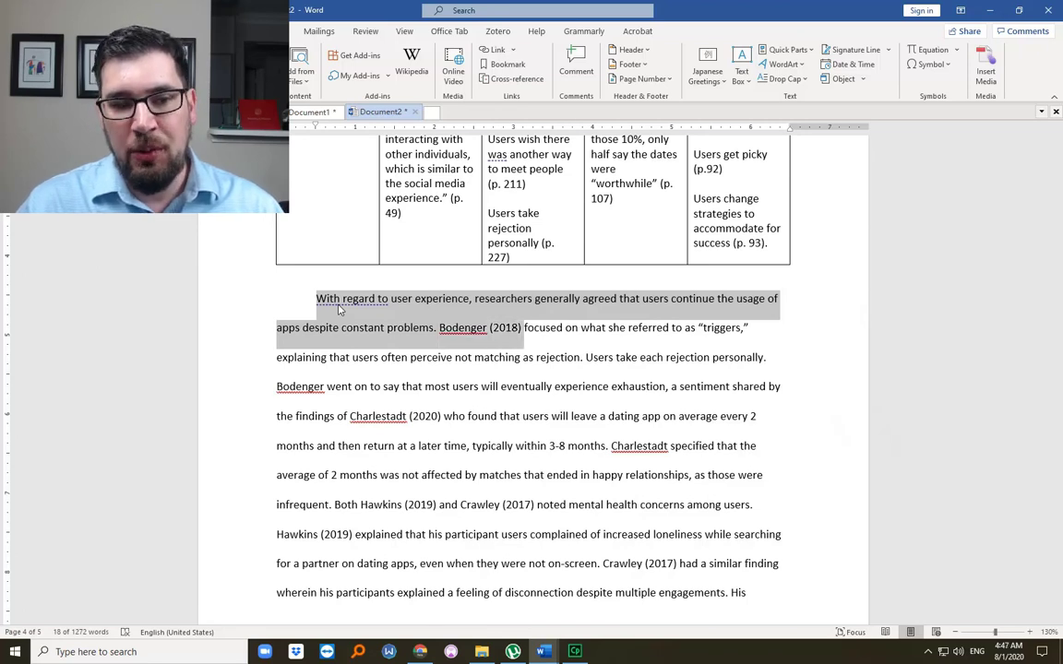
pyautogui.hotkey('shift', 'Right')
pyautogui.hotkey('shift', 'Right')
pyautogui.hotkey('shift', 'Right')
pyautogui.hotkey('shift', 'Right')
pyautogui.hotkey('shift', 'Right')
pyautogui.hotkey('shift', 'Right')
pyautogui.hotkey('shift', 'Right')
pyautogui.hotkey('shift', 'Right')
pyautogui.hotkey('shift', 'Right')
pyautogui.hotkey('shift', 'Right')
pyautogui.hotkey('shift', 'Right')
pyautogui.hotkey('shift', 'Right')
pyautogui.hotkey('shift', 'Right')
pyautogui.hotkey('shift', 'Right')
pyautogui.hotkey('shift', 'Right')
pyautogui.hotkey('shift', 'Right')
pyautogui.hotkey('shift', 'Right')
pyautogui.hotkey('shift', 'Right')
pyautogui.hotkey('shift', 'Right')
pyautogui.hotkey('shift', 'Right')
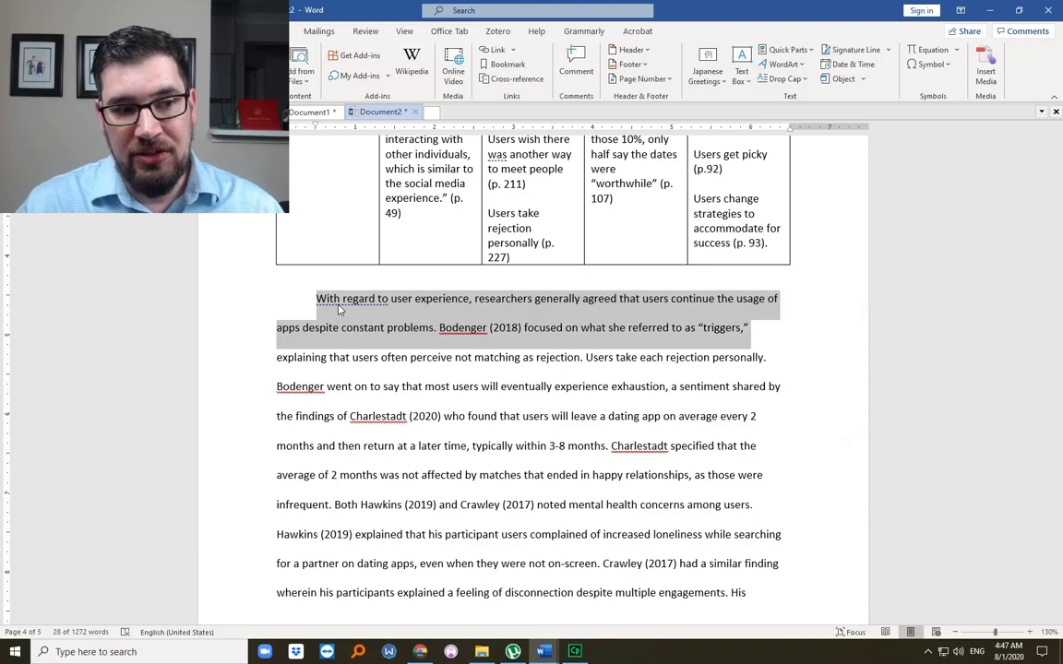
pyautogui.hotkey('shift', 'Right')
pyautogui.hotkey('shift', 'Right')
pyautogui.hotkey('shift', 'Right')
pyautogui.hotkey('shift', 'Right')
pyautogui.hotkey('shift', 'Right')
pyautogui.hotkey('shift', 'Right')
pyautogui.hotkey('shift', 'Right')
pyautogui.hotkey('shift', 'Right')
pyautogui.hotkey('shift', 'Right')
pyautogui.hotkey('shift', 'Right')
pyautogui.hotkey('shift', 'Right')
pyautogui.hotkey('shift', 'Right')
pyautogui.hotkey('shift', 'Right')
pyautogui.hotkey('shift', 'Right')
pyautogui.hotkey('shift', 'Right')
pyautogui.hotkey('shift', 'Right')
pyautogui.hotkey('shift', 'Right')
pyautogui.hotkey('shift', 'Right')
pyautogui.hotkey('shift', 'Right')
pyautogui.hotkey('shift', 'Right')
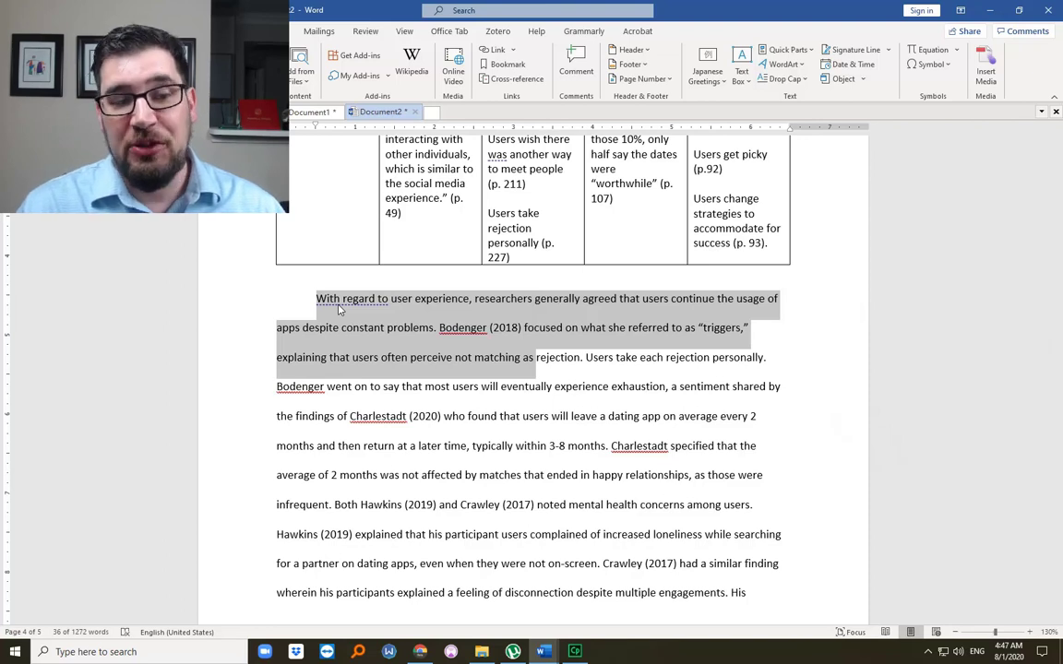
pyautogui.hotkey('shift', 'Right')
pyautogui.hotkey('shift', 'Right')
pyautogui.hotkey('shift', 'Right')
pyautogui.hotkey('shift', 'Right')
pyautogui.hotkey('shift', 'Right')
pyautogui.hotkey('shift', 'Right')
pyautogui.hotkey('shift', 'Right')
pyautogui.hotkey('shift', 'Right')
pyautogui.hotkey('shift', 'Right')
pyautogui.hotkey('shift', 'Right')
pyautogui.hotkey('shift', 'Right')
pyautogui.hotkey('shift', 'Right')
pyautogui.hotkey('shift', 'Right')
pyautogui.hotkey('shift', 'Right')
pyautogui.hotkey('shift', 'Right')
pyautogui.hotkey('shift', 'Right')
pyautogui.hotkey('shift', 'Right')
pyautogui.hotkey('shift', 'Right')
pyautogui.hotkey('shift', 'Right')
pyautogui.hotkey('shift', 'Right')
pyautogui.hotkey('shift', 'Right')
pyautogui.hotkey('shift', 'Right')
pyautogui.hotkey('shift', 'Right')
pyautogui.hotkey('shift', 'Right')
pyautogui.hotkey('shift', 'Right')
pyautogui.hotkey('shift', 'Right')
pyautogui.hotkey('shift', 'Right')
pyautogui.hotkey('shift', 'Right')
pyautogui.hotkey('shift', 'Right')
pyautogui.hotkey('shift', 'Right')
pyautogui.hotkey('shift', 'Right')
pyautogui.hotkey('shift', 'Right')
pyautogui.hotkey('shift', 'Right')
pyautogui.hotkey('shift', 'Right')
pyautogui.hotkey('shift', 'Right')
pyautogui.hotkey('shift', 'Right')
pyautogui.hotkey('shift', 'Right')
pyautogui.hotkey('shift', 'Right')
pyautogui.hotkey('shift', 'Right')
pyautogui.hotkey('shift', 'Right')
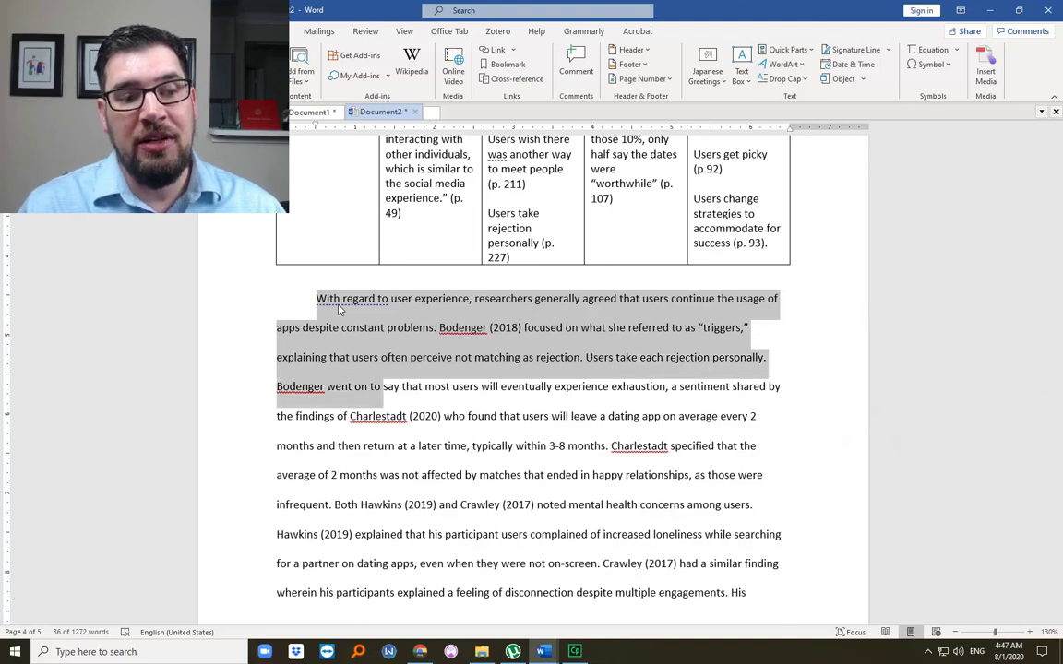
pyautogui.hotkey('shift', 'Right')
pyautogui.hotkey('shift', 'Right')
pyautogui.hotkey('shift', 'Right')
pyautogui.hotkey('shift', 'Right')
pyautogui.hotkey('shift', 'Right')
pyautogui.hotkey('shift', 'Right')
pyautogui.hotkey('shift', 'Right')
pyautogui.hotkey('shift', 'Right')
pyautogui.hotkey('shift', 'Right')
pyautogui.hotkey('shift', 'Right')
pyautogui.hotkey('shift', 'Right')
pyautogui.hotkey('shift', 'Right')
pyautogui.hotkey('shift', 'Right')
pyautogui.hotkey('shift', 'Right')
pyautogui.hotkey('shift', 'Right')
pyautogui.hotkey('shift', 'Right')
pyautogui.hotkey('shift', 'Right')
pyautogui.hotkey('shift', 'Right')
pyautogui.hotkey('shift', 'Right')
pyautogui.hotkey('shift', 'Right')
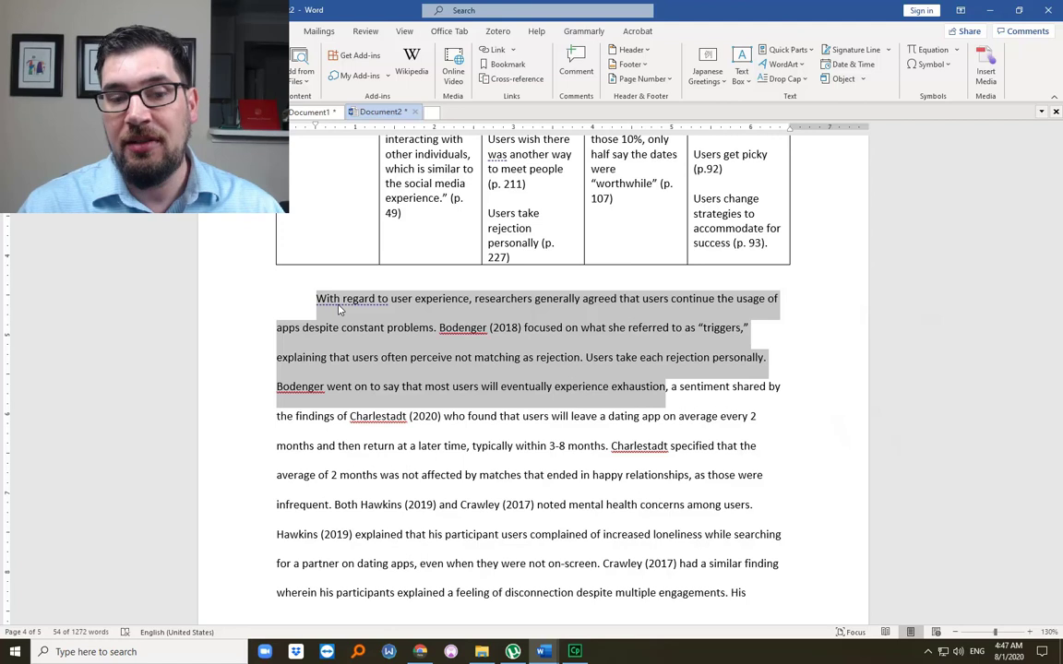
pyautogui.hotkey('shift', 'Right')
pyautogui.hotkey('shift', 'Right')
pyautogui.hotkey('shift', 'Right')
pyautogui.hotkey('shift', 'Right')
pyautogui.hotkey('shift', 'Right')
pyautogui.hotkey('shift', 'Right')
pyautogui.hotkey('shift', 'Right')
pyautogui.hotkey('shift', 'Right')
pyautogui.hotkey('shift', 'Right')
pyautogui.hotkey('shift', 'Right')
pyautogui.hotkey('shift', 'Right')
pyautogui.hotkey('shift', 'Right')
pyautogui.hotkey('shift', 'Right')
pyautogui.hotkey('shift', 'Right')
pyautogui.hotkey('shift', 'Right')
pyautogui.hotkey('shift', 'Right')
pyautogui.hotkey('shift', 'Right')
pyautogui.hotkey('shift', 'Right')
pyautogui.hotkey('shift', 'Right')
pyautogui.hotkey('shift', 'Right')
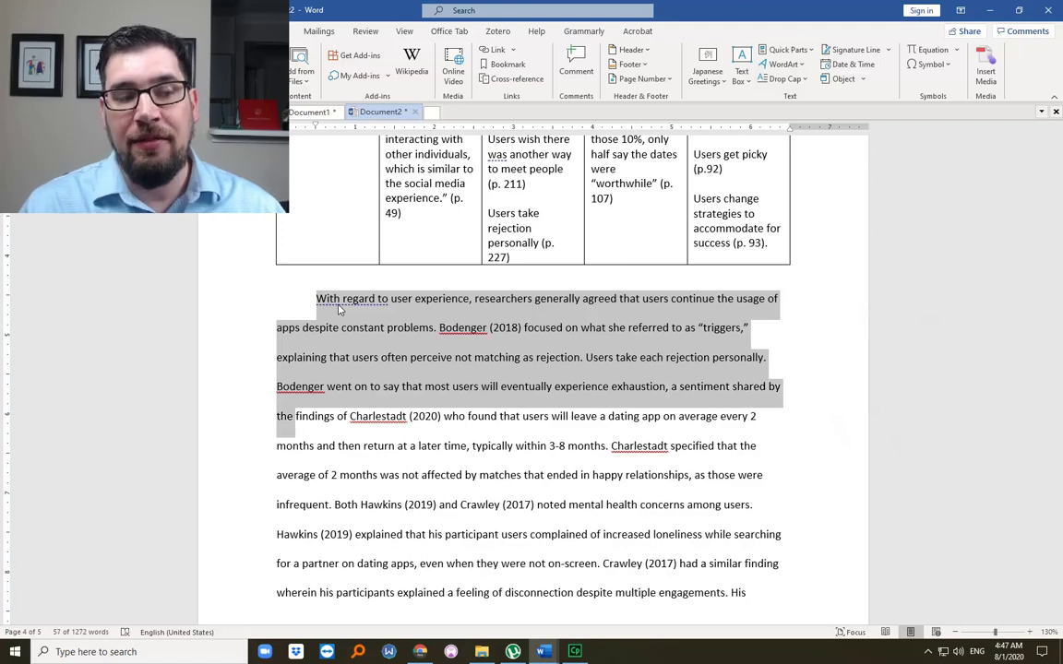
pyautogui.hotkey('shift', 'Right')
pyautogui.hotkey('shift', 'Right')
pyautogui.hotkey('shift', 'Right')
pyautogui.hotkey('shift', 'Right')
pyautogui.hotkey('shift', 'Right')
pyautogui.hotkey('shift', 'Right')
pyautogui.hotkey('shift', 'Right')
pyautogui.hotkey('shift', 'Right')
pyautogui.hotkey('shift', 'Right')
pyautogui.hotkey('shift', 'Right')
pyautogui.hotkey('shift', 'Right')
pyautogui.hotkey('shift', 'Right')
pyautogui.hotkey('shift', 'Right')
pyautogui.hotkey('shift', 'Right')
pyautogui.hotkey('shift', 'Right')
pyautogui.hotkey('shift', 'Right')
pyautogui.hotkey('shift', 'Right')
pyautogui.hotkey('shift', 'Right')
pyautogui.hotkey('shift', 'Right')
pyautogui.hotkey('shift', 'Right')
pyautogui.hotkey('shift', 'Right')
pyautogui.hotkey('shift', 'Right')
pyautogui.hotkey('shift', 'Right')
pyautogui.hotkey('shift', 'Right')
pyautogui.hotkey('shift', 'Right')
pyautogui.hotkey('shift', 'Right')
pyautogui.hotkey('shift', 'Right')
pyautogui.hotkey('shift', 'Right')
pyautogui.hotkey('shift', 'Right')
pyautogui.hotkey('shift', 'Right')
pyautogui.hotkey('shift', 'Right')
pyautogui.hotkey('shift', 'Right')
pyautogui.hotkey('shift', 'Right')
pyautogui.hotkey('shift', 'Right')
pyautogui.hotkey('shift', 'Right')
pyautogui.hotkey('shift', 'Right')
pyautogui.hotkey('shift', 'Right')
pyautogui.hotkey('shift', 'Right')
pyautogui.hotkey('shift', 'Right')
pyautogui.hotkey('shift', 'Right')
pyautogui.hotkey('shift', 'Right')
pyautogui.hotkey('shift', 'Right')
pyautogui.hotkey('shift', 'Right')
pyautogui.hotkey('shift', 'Right')
pyautogui.hotkey('shift', 'Right')
pyautogui.hotkey('shift', 'Right')
pyautogui.hotkey('shift', 'Right')
pyautogui.hotkey('shift', 'Right')
pyautogui.hotkey('shift', 'Right')
pyautogui.hotkey('shift', 'Right')
pyautogui.hotkey('shift', 'Right')
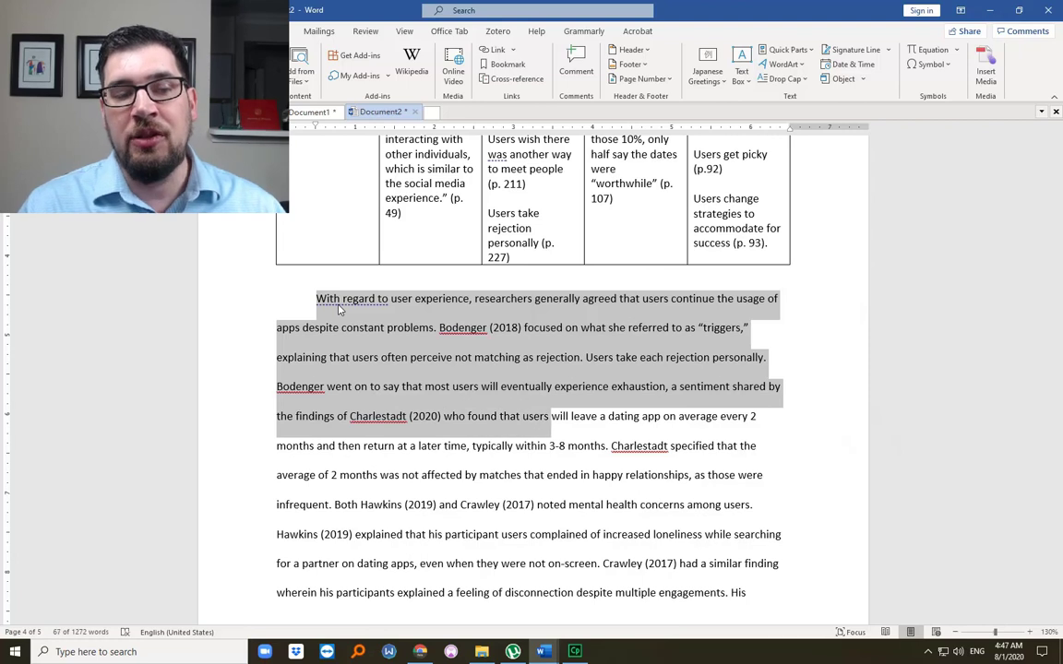
pyautogui.hotkey('shift', 'Right')
pyautogui.hotkey('shift', 'Right')
pyautogui.hotkey('shift', 'Right')
pyautogui.hotkey('shift', 'Right')
pyautogui.hotkey('shift', 'Right')
pyautogui.hotkey('shift', 'Right')
pyautogui.hotkey('shift', 'Right')
pyautogui.hotkey('shift', 'Right')
pyautogui.hotkey('shift', 'Right')
pyautogui.hotkey('shift', 'Right')
pyautogui.hotkey('shift', 'Right')
pyautogui.hotkey('shift', 'Right')
pyautogui.hotkey('shift', 'Right')
pyautogui.hotkey('shift', 'Right')
pyautogui.hotkey('shift', 'Right')
pyautogui.hotkey('shift', 'Right')
pyautogui.hotkey('shift', 'Right')
pyautogui.hotkey('shift', 'Right')
pyautogui.hotkey('shift', 'Right')
pyautogui.hotkey('shift', 'Right')
pyautogui.hotkey('shift', 'Right')
pyautogui.hotkey('shift', 'Right')
pyautogui.hotkey('shift', 'Right')
pyautogui.hotkey('shift', 'Right')
pyautogui.hotkey('shift', 'Right')
pyautogui.hotkey('shift', 'Right')
pyautogui.hotkey('shift', 'Right')
pyautogui.hotkey('shift', 'Right')
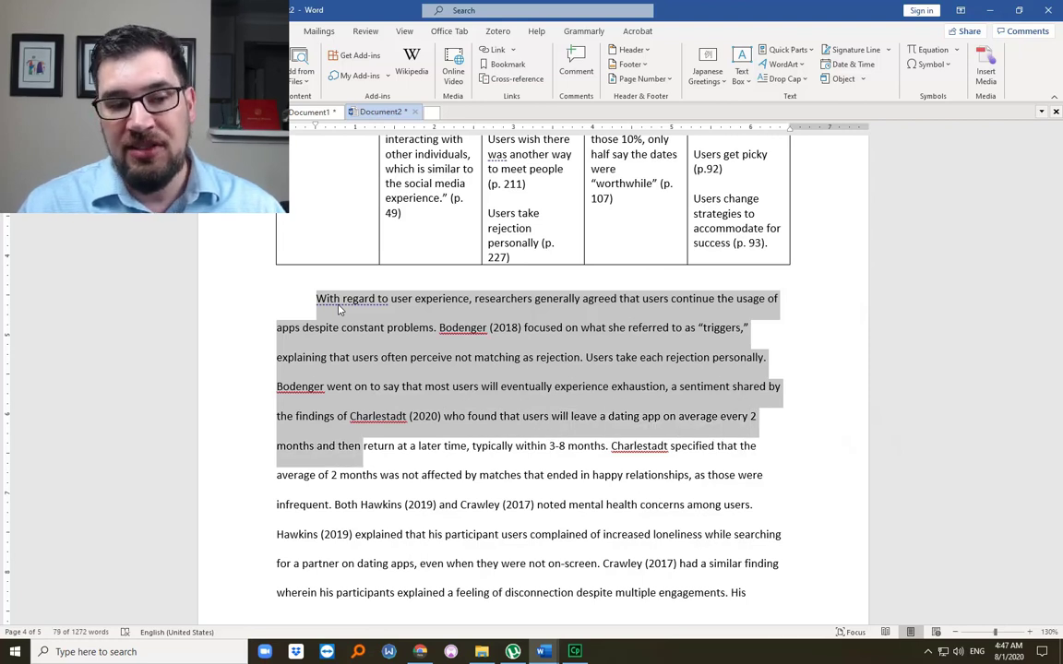
pyautogui.hotkey('shift', 'Right')
pyautogui.hotkey('shift', 'Right')
pyautogui.hotkey('shift', 'Right')
pyautogui.hotkey('shift', 'Right')
pyautogui.hotkey('shift', 'Right')
pyautogui.hotkey('shift', 'Right')
pyautogui.hotkey('shift', 'Right')
pyautogui.hotkey('shift', 'Right')
pyautogui.hotkey('shift', 'Right')
pyautogui.hotkey('shift', 'Right')
pyautogui.hotkey('shift', 'Right')
pyautogui.hotkey('shift', 'Right')
pyautogui.hotkey('shift', 'Right')
pyautogui.hotkey('shift', 'Right')
pyautogui.hotkey('shift', 'Right')
pyautogui.hotkey('shift', 'Right')
pyautogui.hotkey('shift', 'Right')
pyautogui.hotkey('shift', 'Right')
pyautogui.hotkey('shift', 'Right')
pyautogui.hotkey('shift', 'Right')
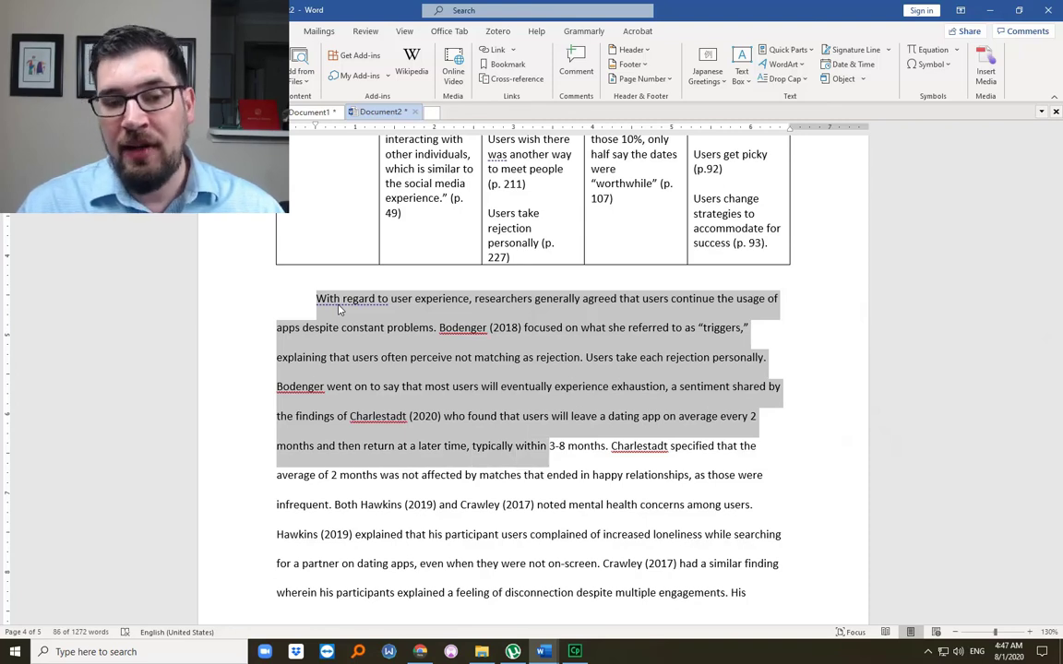
pyautogui.hotkey('shift', 'Right')
pyautogui.hotkey('shift', 'Right')
pyautogui.hotkey('shift', 'Right')
pyautogui.hotkey('shift', 'Right')
pyautogui.hotkey('shift', 'Right')
pyautogui.hotkey('shift', 'Right')
pyautogui.hotkey('shift', 'Right')
pyautogui.hotkey('shift', 'Right')
pyautogui.hotkey('shift', 'Right')
pyautogui.hotkey('shift', 'Right')
pyautogui.hotkey('shift', 'Right')
pyautogui.hotkey('shift', 'Right')
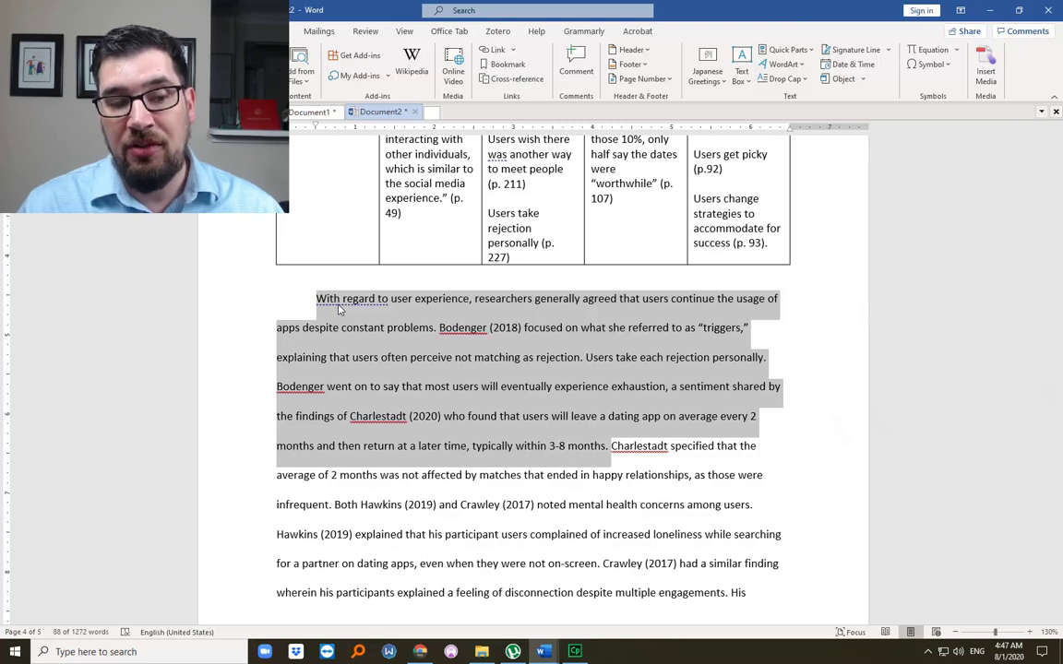
pyautogui.hotkey('shift', 'Right')
pyautogui.hotkey('shift', 'Right')
pyautogui.hotkey('shift', 'Right')
pyautogui.hotkey('shift', 'Right')
pyautogui.hotkey('shift', 'Right')
pyautogui.hotkey('shift', 'Right')
pyautogui.hotkey('shift', 'Right')
pyautogui.hotkey('shift', 'Right')
pyautogui.hotkey('shift', 'Right')
pyautogui.hotkey('shift', 'Right')
pyautogui.hotkey('shift', 'Right')
pyautogui.hotkey('shift', 'Right')
pyautogui.hotkey('shift', 'Right')
pyautogui.hotkey('shift', 'Right')
pyautogui.hotkey('shift', 'Right')
pyautogui.hotkey('shift', 'Right')
pyautogui.hotkey('shift', 'Right')
pyautogui.hotkey('shift', 'Right')
pyautogui.hotkey('shift', 'Right')
pyautogui.hotkey('shift', 'Right')
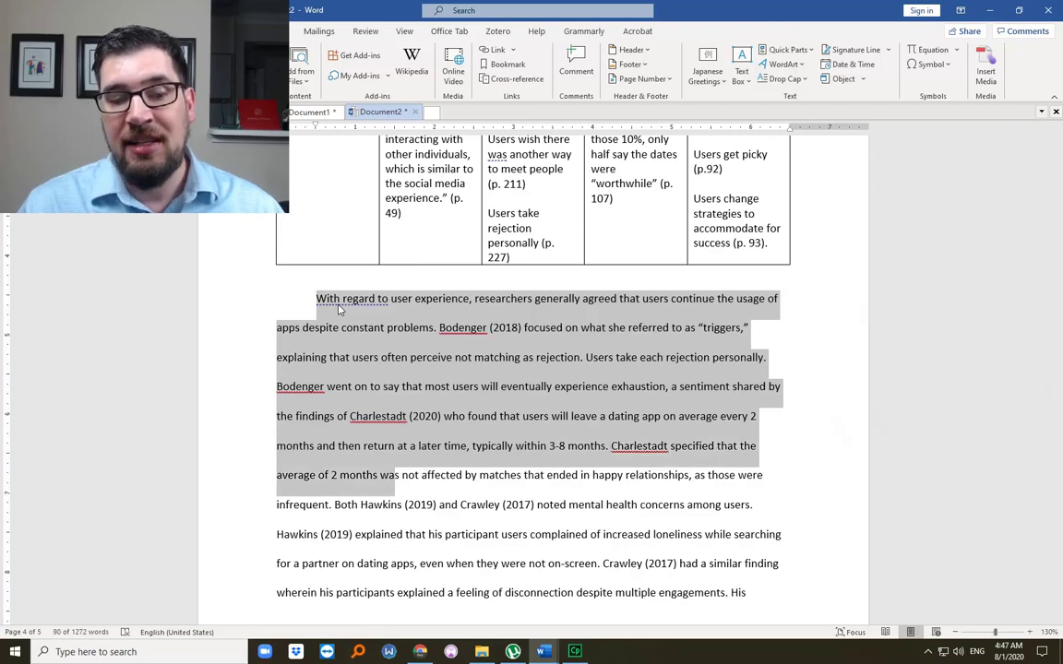
pyautogui.hotkey('shift', 'Right')
pyautogui.hotkey('shift', 'Right')
pyautogui.hotkey('shift', 'Right')
pyautogui.hotkey('shift', 'Right')
pyautogui.hotkey('shift', 'Right')
pyautogui.hotkey('shift', 'Right')
pyautogui.hotkey('shift', 'Right')
pyautogui.hotkey('shift', 'Right')
pyautogui.hotkey('shift', 'Right')
pyautogui.hotkey('shift', 'Right')
pyautogui.hotkey('shift', 'Right')
pyautogui.hotkey('shift', 'Right')
pyautogui.hotkey('shift', 'Right')
pyautogui.hotkey('shift', 'Right')
pyautogui.hotkey('shift', 'Right')
pyautogui.hotkey('shift', 'Right')
pyautogui.hotkey('shift', 'Right')
pyautogui.hotkey('shift', 'Right')
pyautogui.hotkey('shift', 'Right')
pyautogui.hotkey('shift', 'Right')
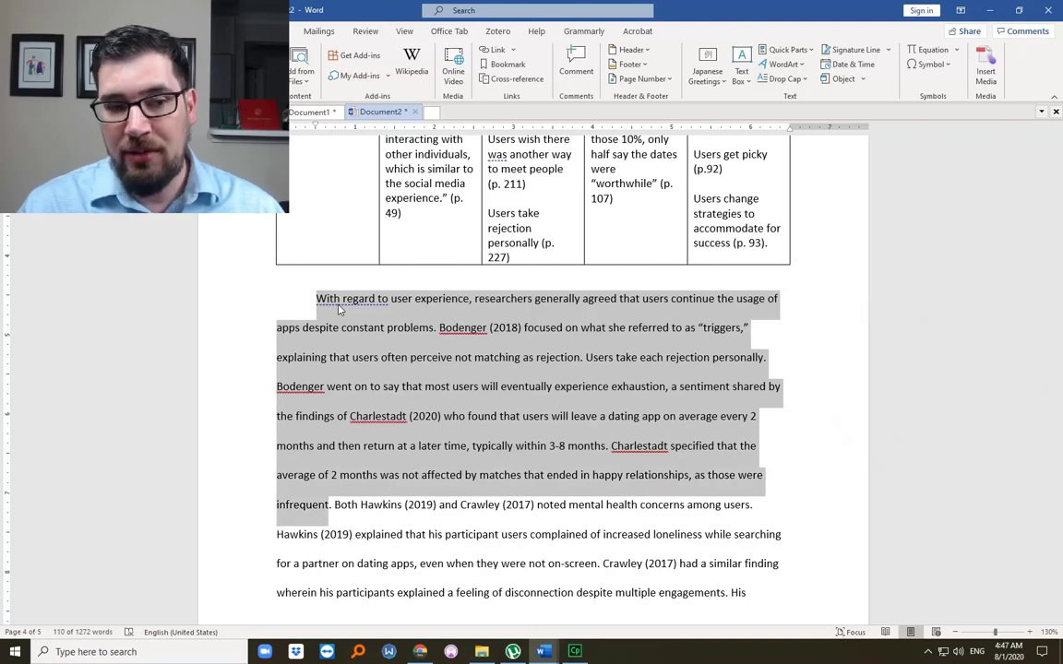
pyautogui.hotkey('shift', 'Right')
pyautogui.hotkey('shift', 'Right')
pyautogui.hotkey('shift', 'Right')
pyautogui.hotkey('shift', 'Right')
pyautogui.hotkey('shift', 'Right')
pyautogui.hotkey('shift', 'Right')
pyautogui.hotkey('shift', 'Right')
pyautogui.hotkey('shift', 'Right')
pyautogui.hotkey('shift', 'Right')
pyautogui.hotkey('shift', 'Right')
pyautogui.hotkey('shift', 'Right')
pyautogui.hotkey('shift', 'Right')
pyautogui.hotkey('shift', 'Right')
pyautogui.hotkey('shift', 'Right')
pyautogui.hotkey('shift', 'Right')
pyautogui.hotkey('shift', 'Right')
pyautogui.hotkey('shift', 'Right')
pyautogui.hotkey('shift', 'Right')
pyautogui.hotkey('shift', 'Right')
pyautogui.hotkey('shift', 'Right')
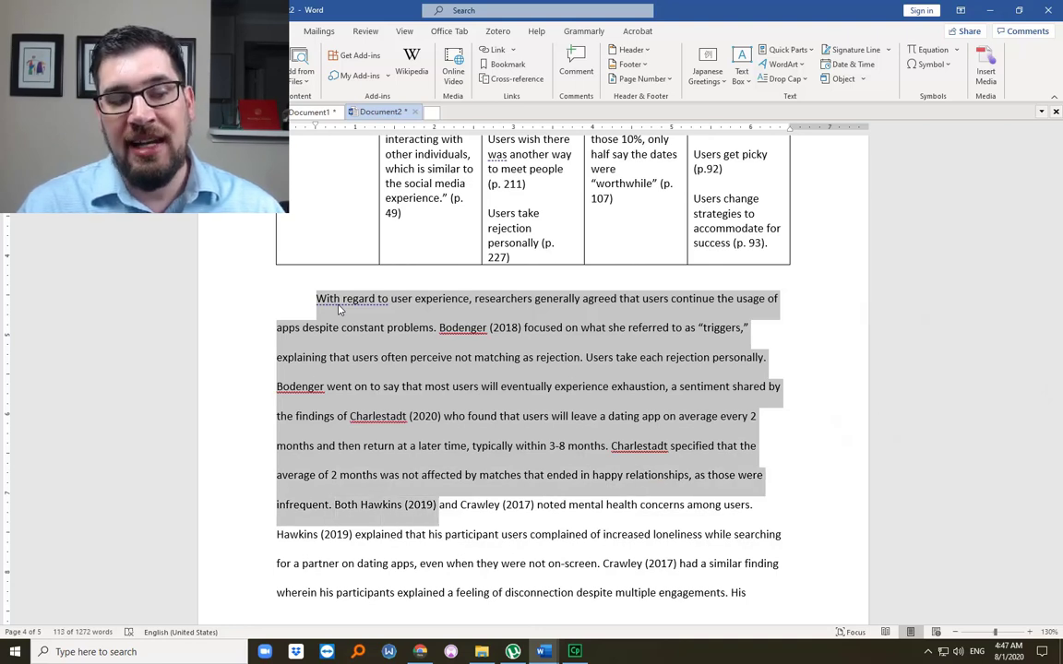
pyautogui.hotkey('shift', 'Right')
pyautogui.hotkey('shift', 'Right')
pyautogui.hotkey('shift', 'Right')
pyautogui.hotkey('shift', 'Right')
pyautogui.hotkey('shift', 'Right')
pyautogui.hotkey('shift', 'Right')
pyautogui.hotkey('shift', 'Right')
pyautogui.hotkey('shift', 'Right')
pyautogui.hotkey('shift', 'Right')
pyautogui.hotkey('shift', 'Right')
pyautogui.hotkey('shift', 'Right')
pyautogui.hotkey('shift', 'Right')
pyautogui.hotkey('shift', 'Right')
pyautogui.hotkey('shift', 'Right')
pyautogui.hotkey('shift', 'Right')
pyautogui.hotkey('shift', 'Right')
pyautogui.hotkey('shift', 'Right')
pyautogui.hotkey('shift', 'Right')
pyautogui.hotkey('shift', 'Right')
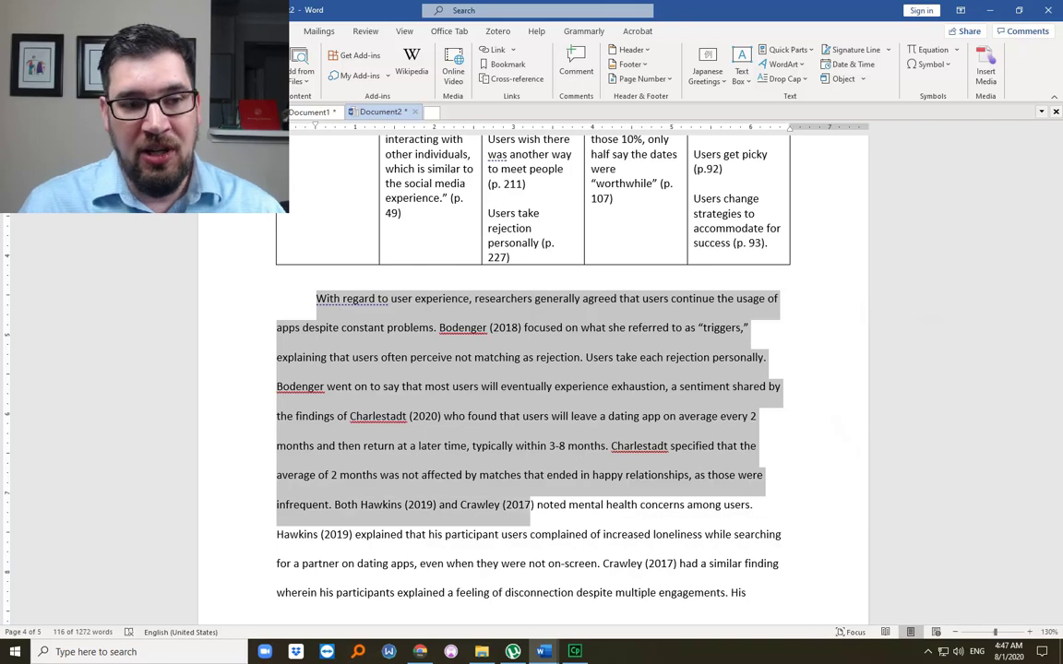
pyautogui.scroll(3, 432, 198)
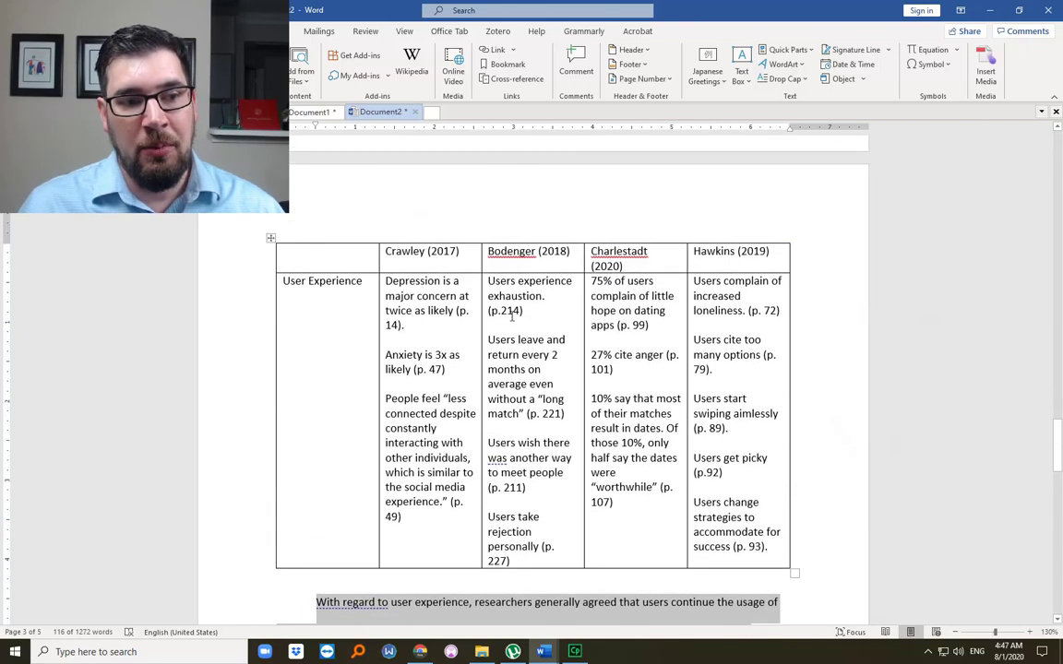
pyautogui.scroll(-3, 517, 350)
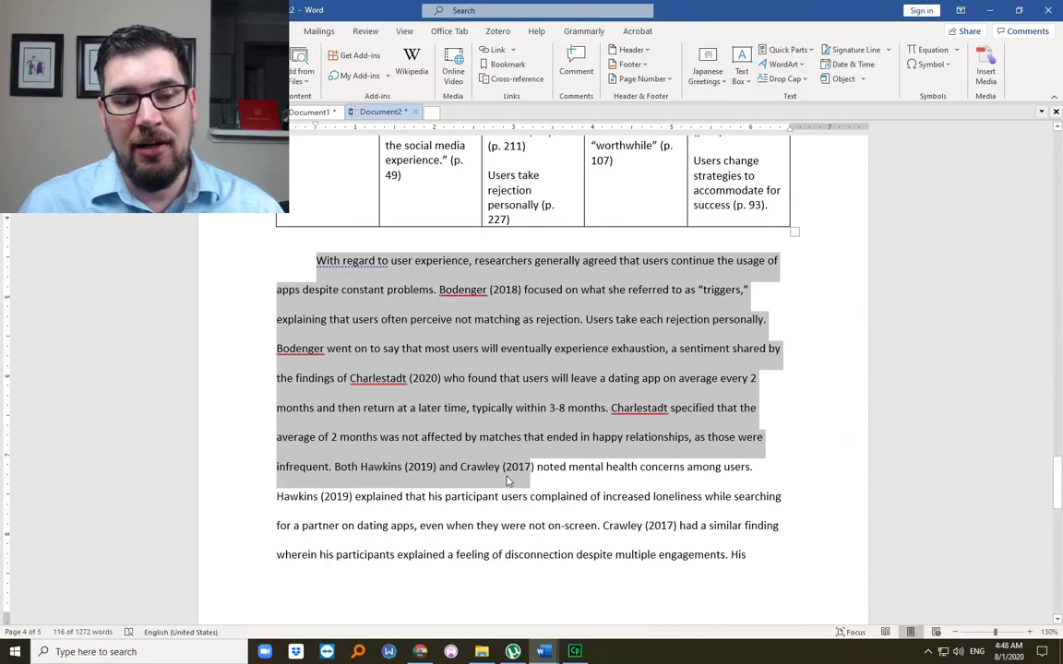
pyautogui.click(336, 472)
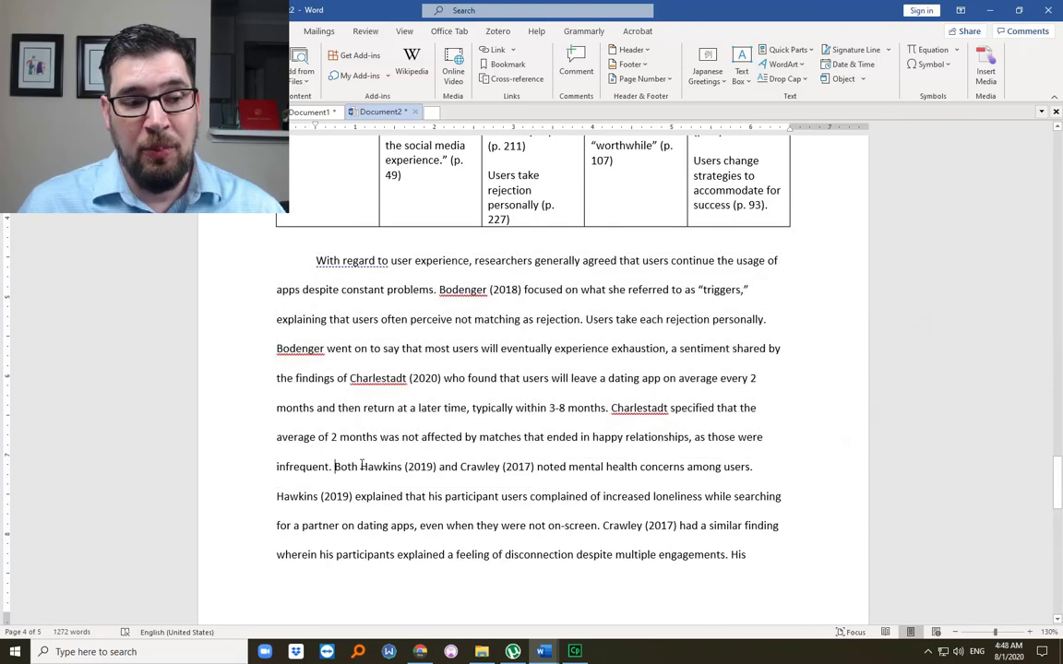
pyautogui.moveTo(335, 469); pyautogui.dragTo(436, 469)
pyautogui.hotkey('ctrl', 'shift', 'Right')
pyautogui.hotkey('ctrl', 'shift', 'Right')
pyautogui.hotkey('ctrl', 'shift', 'Right')
pyautogui.hotkey('ctrl', 'shift', 'Right')
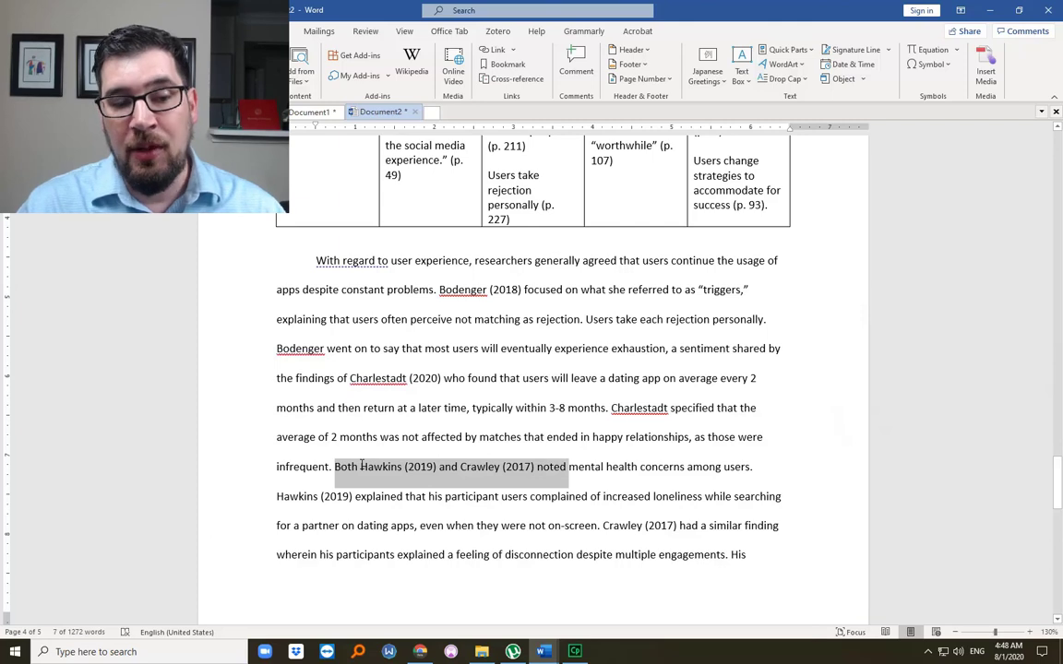
pyautogui.hotkey('ctrl', 'shift', 'Right')
pyautogui.hotkey('ctrl', 'shift', 'Right')
pyautogui.hotkey('ctrl', 'shift', 'Right')
pyautogui.hotkey('ctrl', 'shift', 'Right')
pyautogui.hotkey('ctrl', 'shift', 'Right')
pyautogui.hotkey('ctrl', 'shift', 'Right')
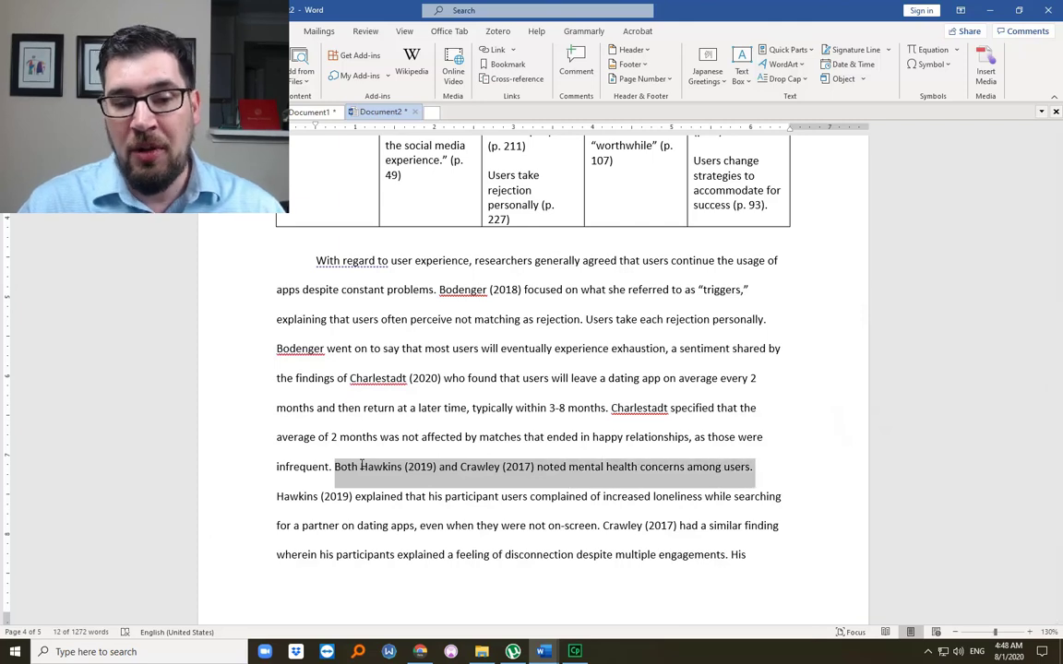
pyautogui.hotkey('ctrl', 'shift', 'Right')
pyautogui.hotkey('ctrl', 'shift', 'Right')
pyautogui.hotkey('ctrl', 'shift', 'Right')
pyautogui.hotkey('ctrl', 'shift', 'Right')
pyautogui.hotkey('ctrl', 'shift', 'Right')
pyautogui.hotkey('ctrl', 'shift', 'Right')
pyautogui.hotkey('ctrl', 'shift', 'Right')
pyautogui.hotkey('ctrl', 'shift', 'Right')
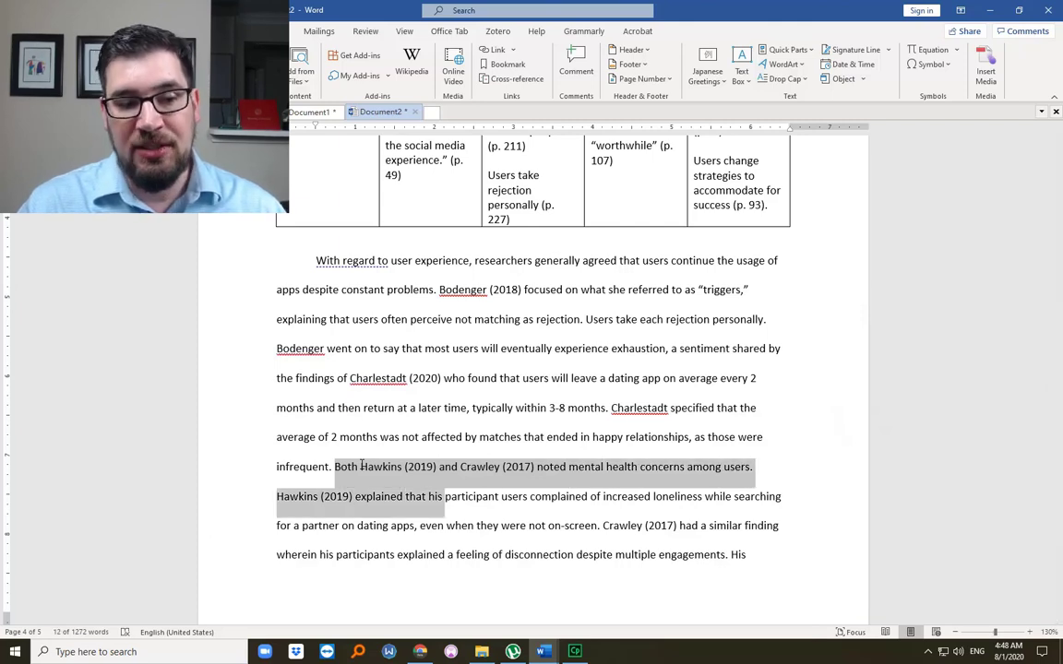
pyautogui.hotkey('ctrl', 'shift', 'Right')
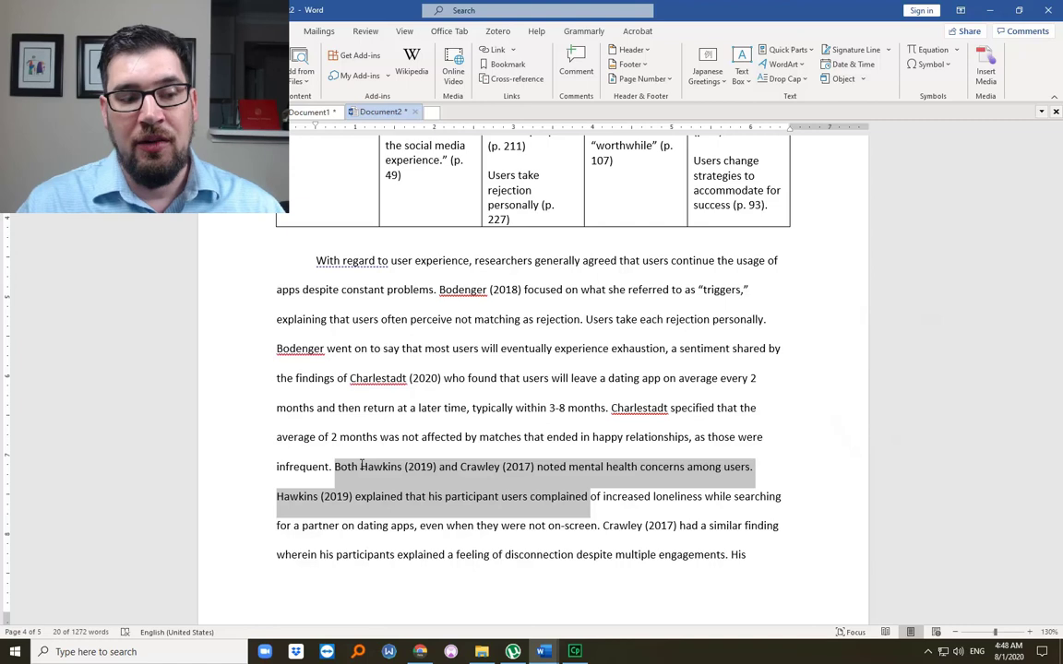
pyautogui.hotkey('ctrl', 'shift', 'Right')
pyautogui.hotkey('ctrl', 'shift', 'Right')
pyautogui.hotkey('ctrl', 'shift', 'Right')
pyautogui.hotkey('ctrl', 'shift', 'Right')
pyautogui.hotkey('ctrl', 'shift', 'Right')
pyautogui.hotkey('ctrl', 'shift', 'Right')
pyautogui.hotkey('ctrl', 'shift', 'Right')
pyautogui.hotkey('ctrl', 'shift', 'Right')
pyautogui.hotkey('ctrl', 'shift', 'Right')
pyautogui.hotkey('ctrl', 'shift', 'Right')
pyautogui.hotkey('ctrl', 'shift', 'Right')
pyautogui.hotkey('ctrl', 'shift', 'Right')
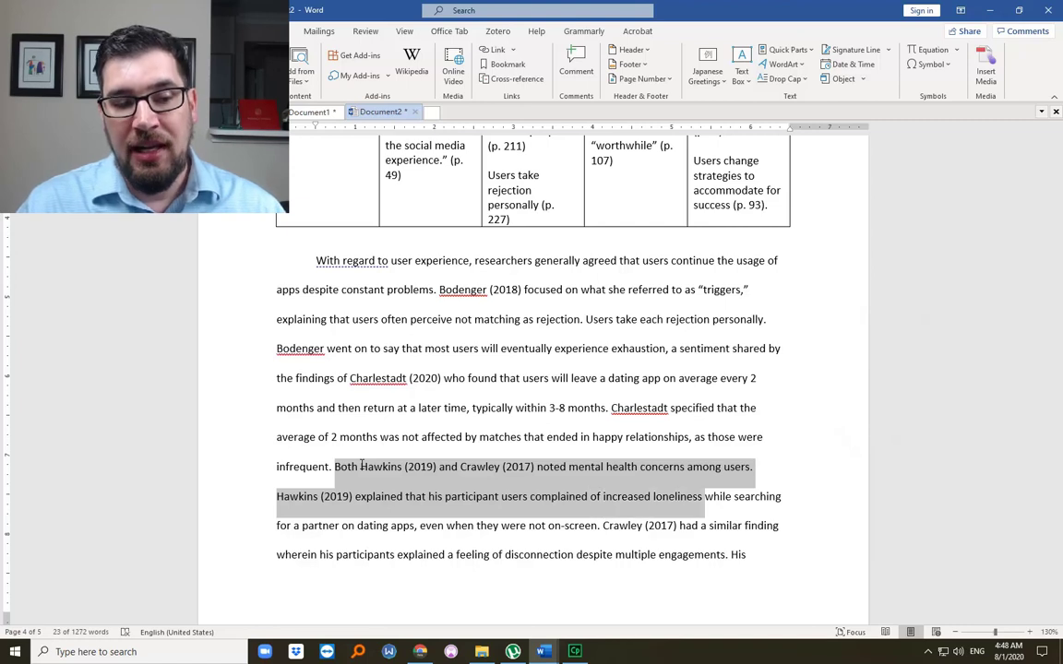
pyautogui.hotkey('ctrl', 'shift', 'Right')
pyautogui.hotkey('ctrl', 'shift', 'Right')
pyautogui.hotkey('ctrl', 'shift', 'Right')
pyautogui.hotkey('ctrl', 'shift', 'Right')
pyautogui.hotkey('ctrl', 'shift', 'Right')
pyautogui.hotkey('ctrl', 'shift', 'Right')
pyautogui.hotkey('ctrl', 'shift', 'Right')
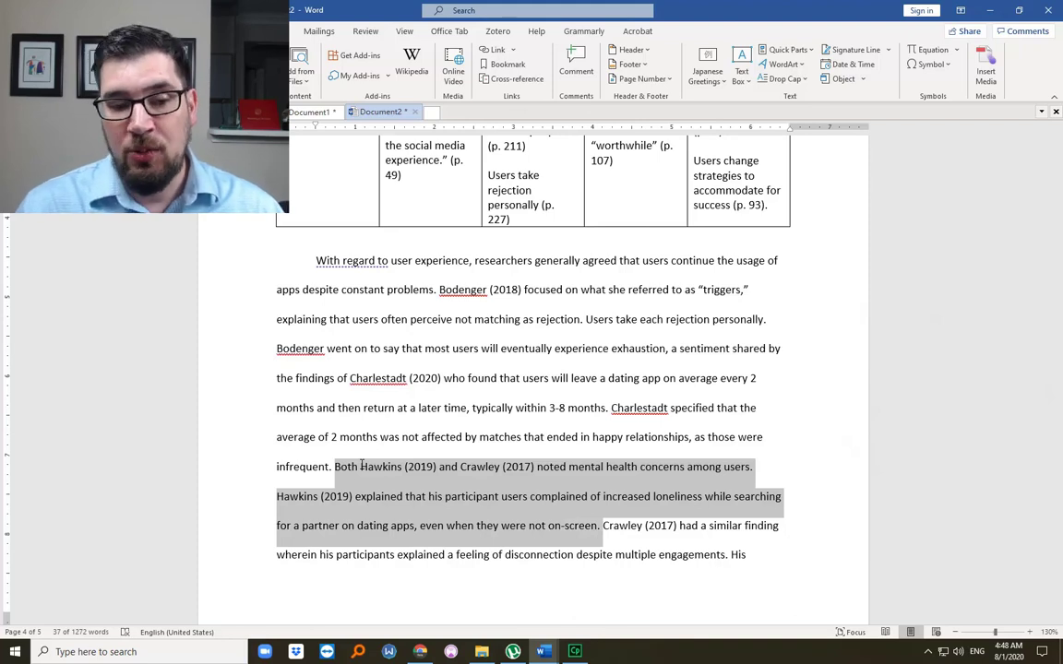
pyautogui.hotkey('ctrl', 'shift', 'Right')
pyautogui.hotkey('ctrl', 'shift', 'Right')
pyautogui.hotkey('ctrl', 'shift', 'Right')
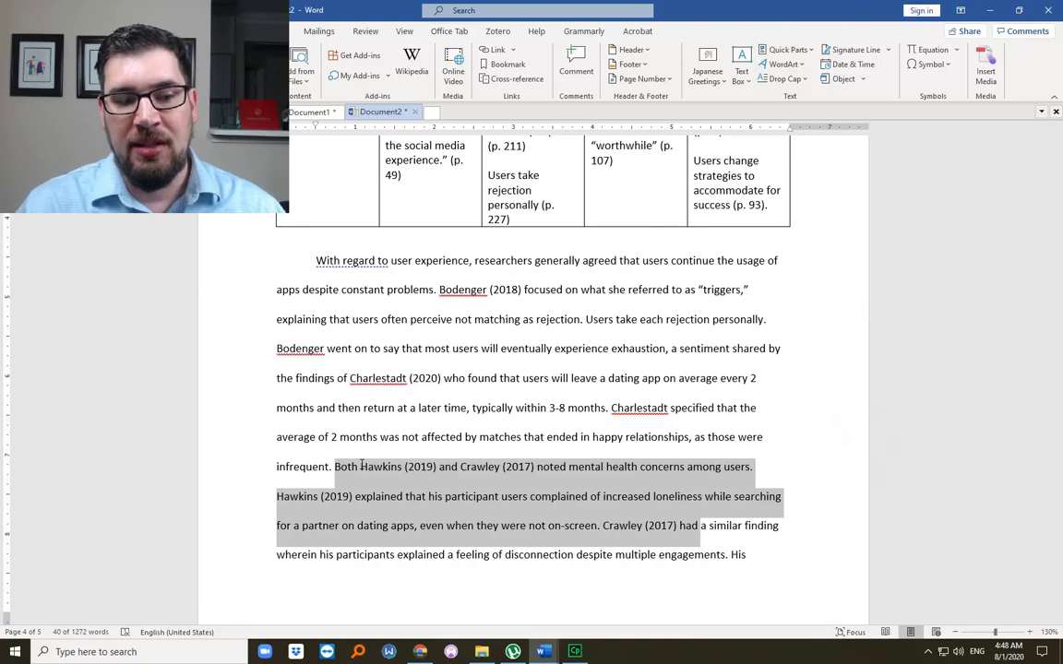
pyautogui.hotkey('shift', 'End')
pyautogui.hotkey('shift', 'Down')
pyautogui.press('Right')
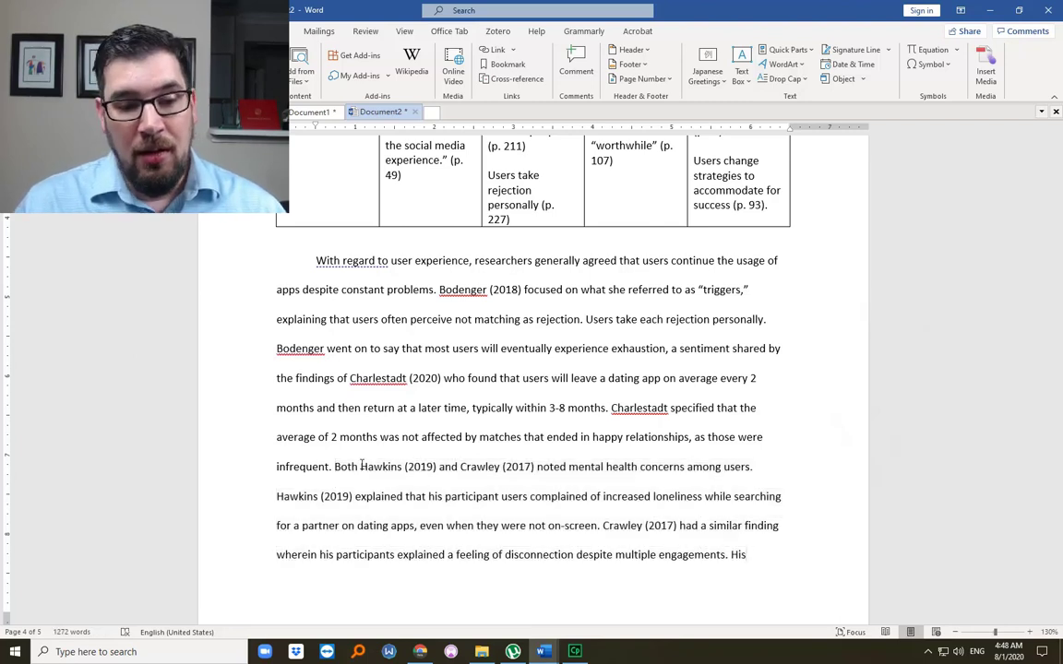
pyautogui.scroll(-4, 361, 467)
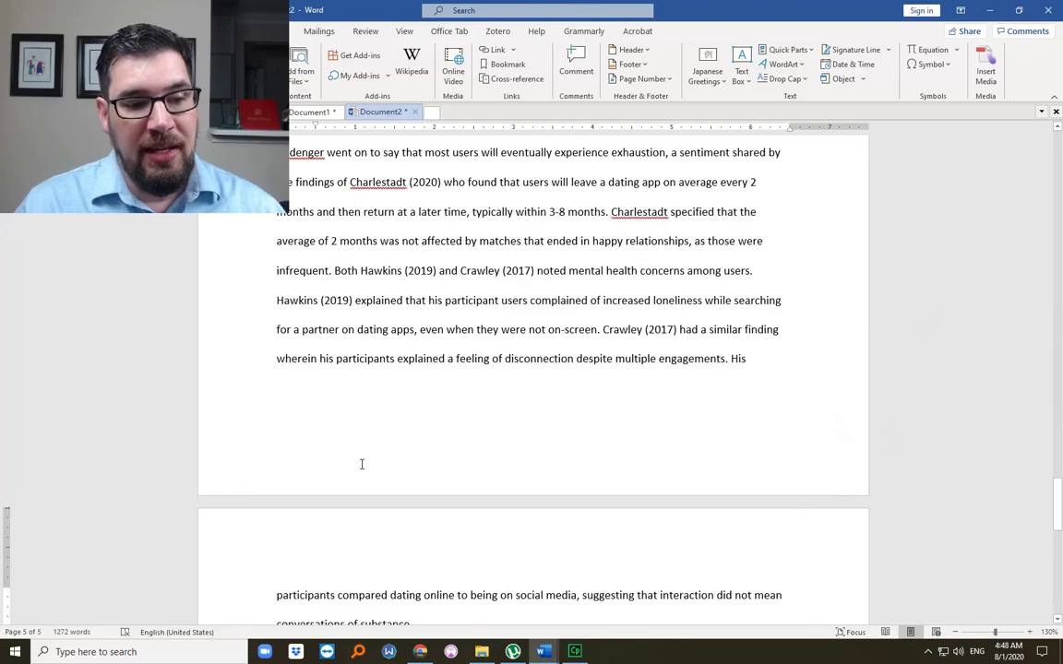
pyautogui.hotkey('ctrl', 'shift', 'Right')
pyautogui.hotkey('ctrl', 'shift', 'Right')
pyautogui.hotkey('ctrl', 'shift', 'Right')
pyautogui.hotkey('ctrl', 'shift', 'Right')
pyautogui.hotkey('ctrl', 'shift', 'Right')
pyautogui.hotkey('ctrl', 'shift', 'Right')
pyautogui.hotkey('ctrl', 'shift', 'Right')
pyautogui.hotkey('ctrl', 'shift', 'Right')
pyautogui.hotkey('ctrl', 'shift', 'Right')
pyautogui.hotkey('ctrl', 'shift', 'Right')
pyautogui.hotkey('ctrl', 'shift', 'Right')
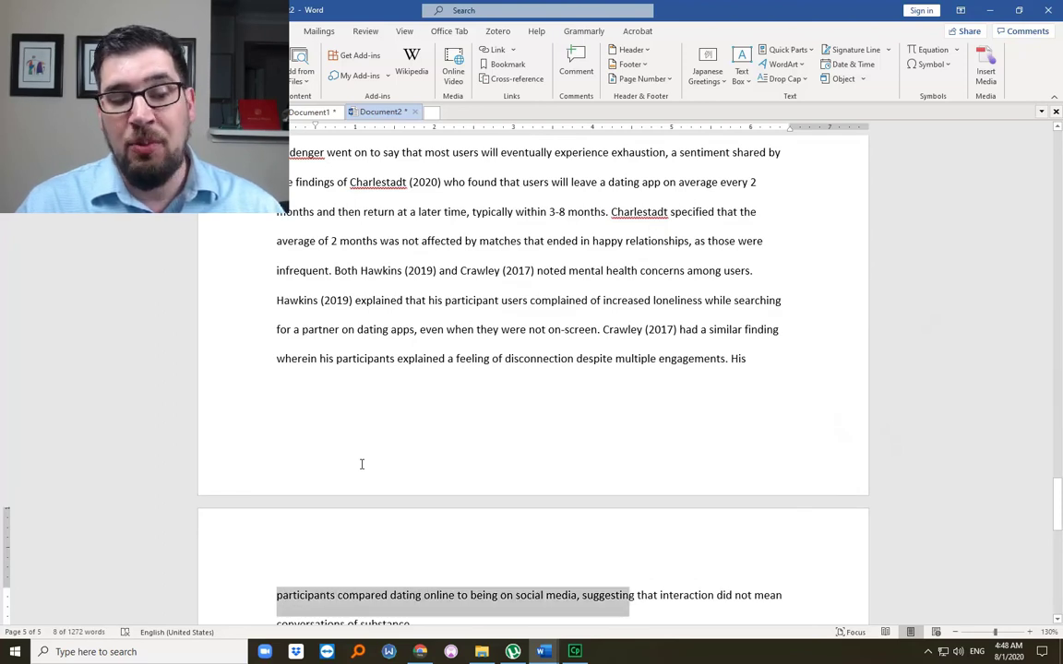
pyautogui.hotkey('ctrl', 'shift', 'Right')
pyautogui.hotkey('ctrl', 'shift', 'Right')
pyautogui.hotkey('ctrl', 'shift', 'Right')
pyautogui.hotkey('ctrl', 'shift', 'Right')
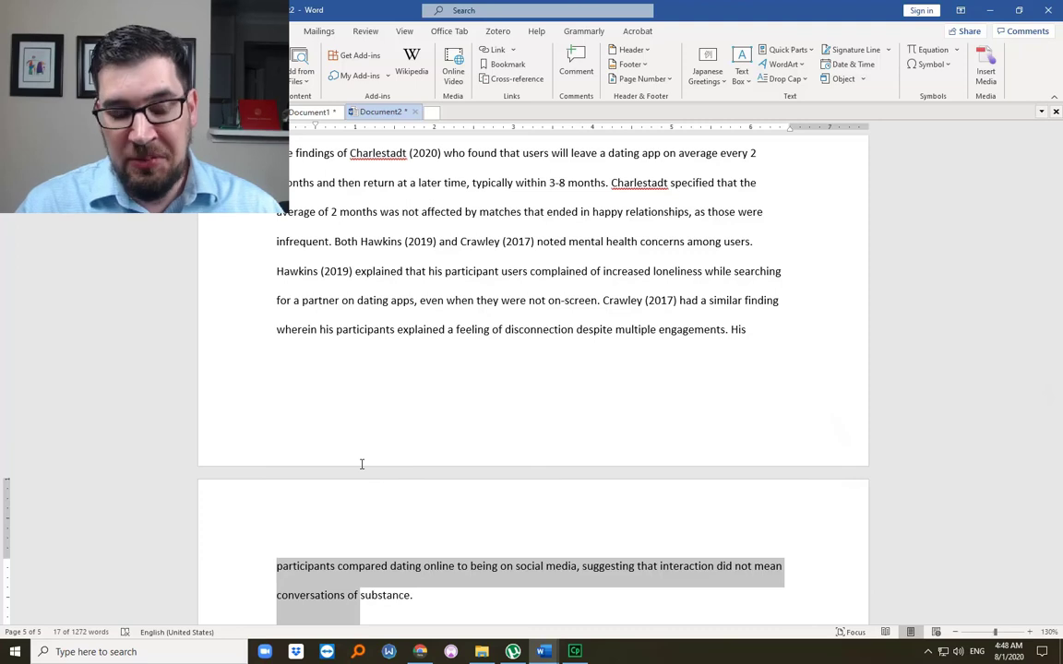
pyautogui.hotkey('ctrl', 'shift', 'Right')
pyautogui.hotkey('ctrl', 'shift', 'Right')
pyautogui.press('Right')
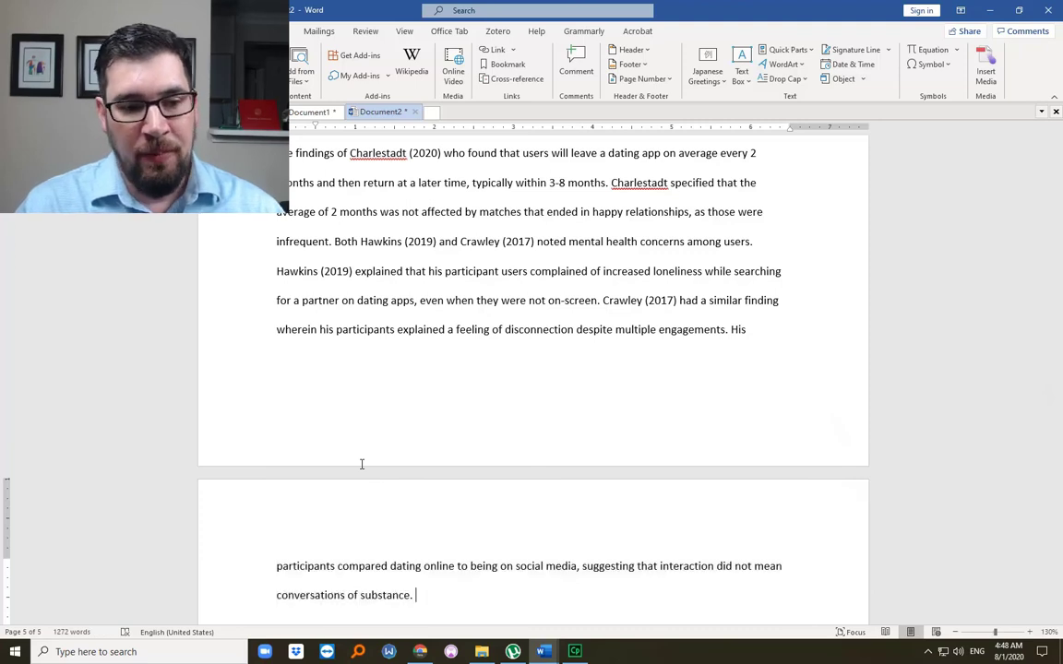
pyautogui.press('Up')
pyautogui.press('Up')
pyautogui.press('Up')
pyautogui.press('Up')
pyautogui.press('Up')
pyautogui.press('Up')
pyautogui.press('Up')
pyautogui.press('Up')
pyautogui.press('Up')
pyautogui.press('Up')
pyautogui.press('Up')
pyautogui.press('Up')
pyautogui.press('Up')
pyautogui.press('Up')
pyautogui.press('Up')
pyautogui.press('Up')
pyautogui.press('Up')
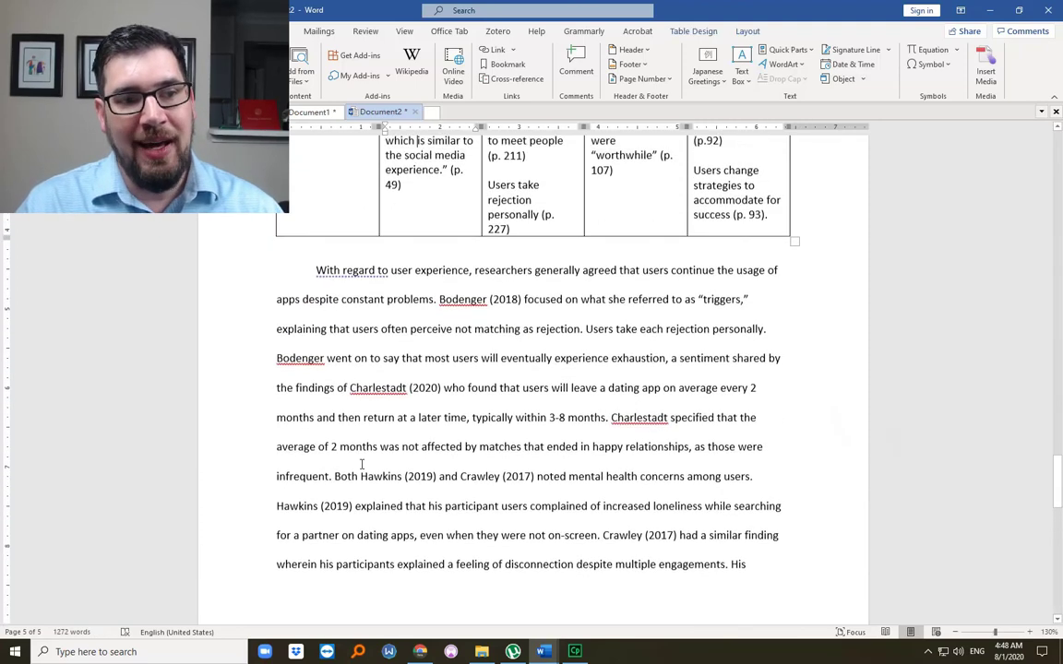
pyautogui.press('Up')
pyautogui.press('Up')
pyautogui.press('Up')
pyautogui.press('Up')
pyautogui.press('Up')
pyautogui.press('Up')
pyautogui.press('Up')
pyautogui.press('Up')
pyautogui.press('Up')
pyautogui.press('Up')
pyautogui.press('Up')
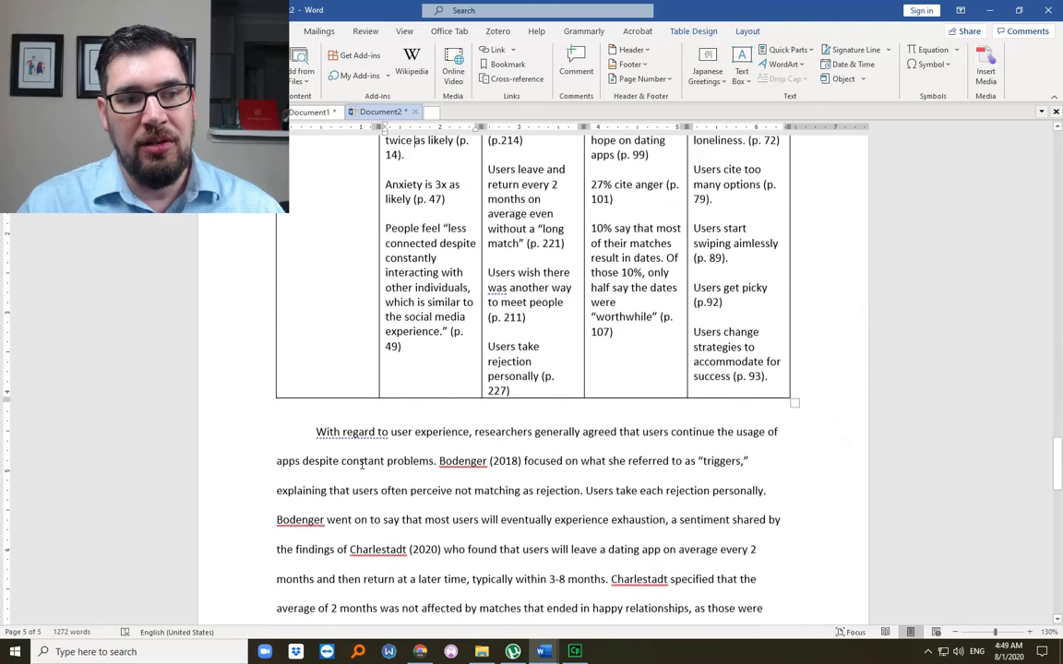
pyautogui.press('Up')
pyautogui.press('Up')
pyautogui.press('Up')
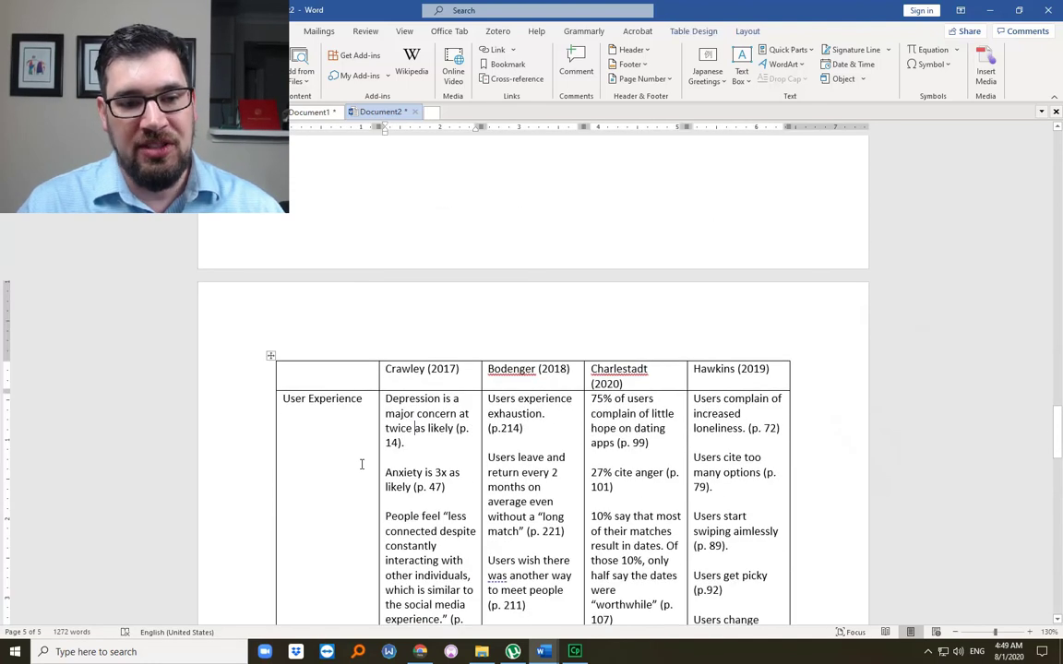
pyautogui.scroll(-4, 363, 464)
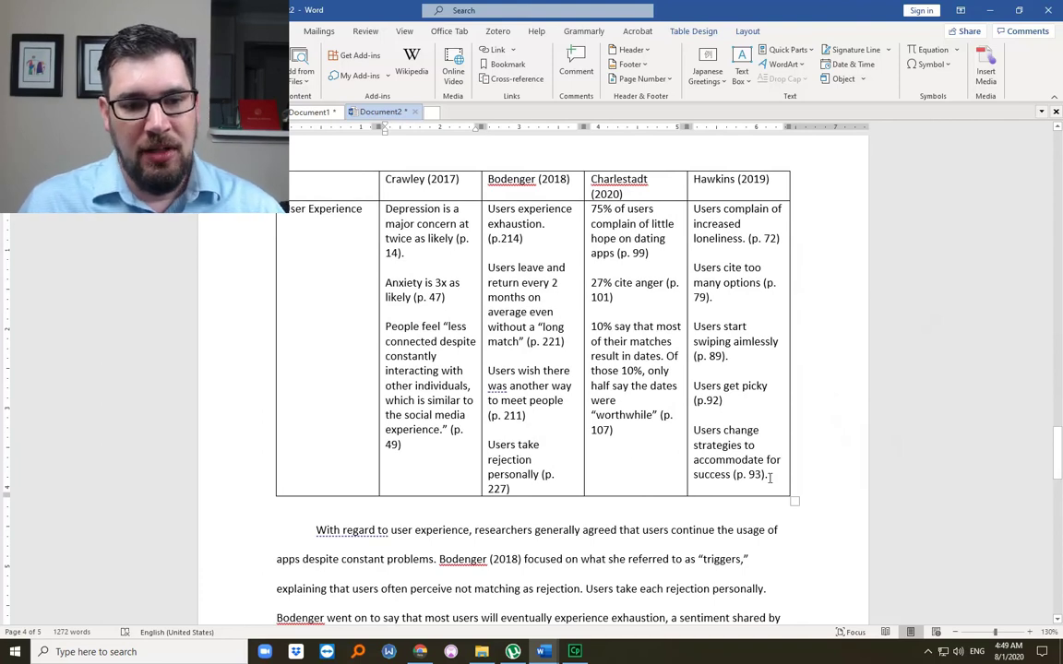
pyautogui.moveTo(769, 476); pyautogui.dragTo(434, 472)
pyautogui.scroll(-7, 433, 472)
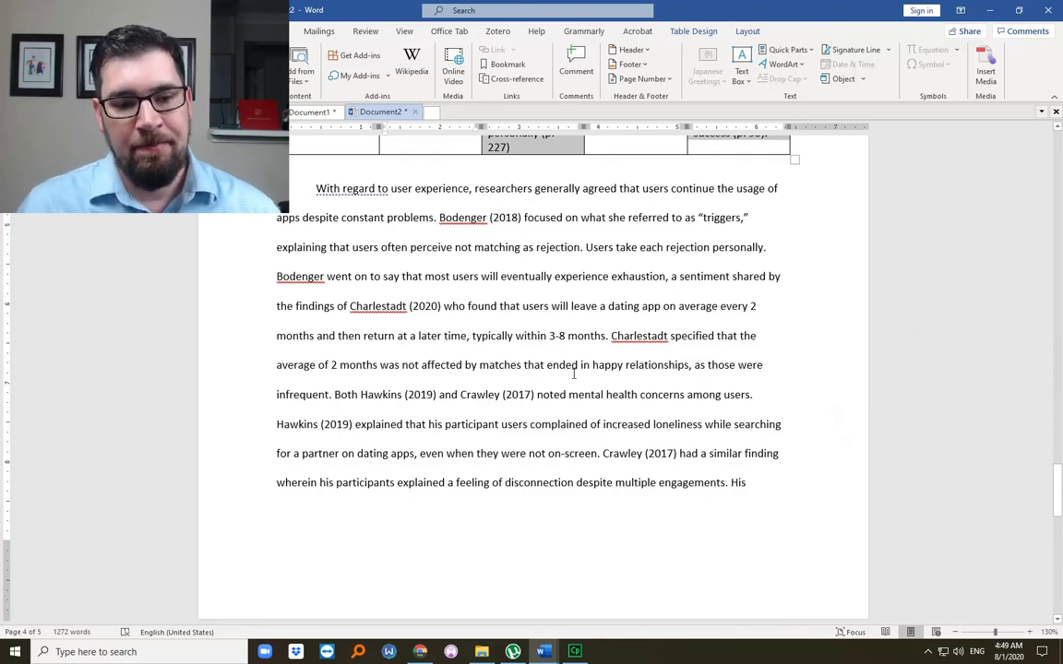
pyautogui.scroll(-3, 558, 387)
pyautogui.scroll(4, 554, 374)
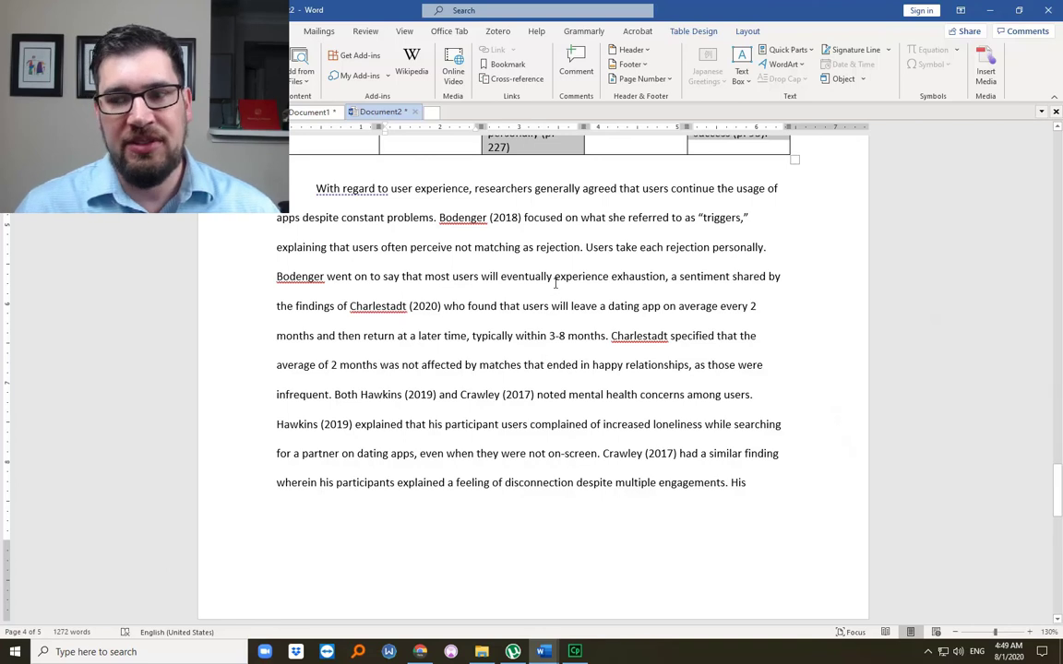
# Glance at Document1's concept diagram, then return to Document2 and scroll to its top
pyautogui.click(309, 112)
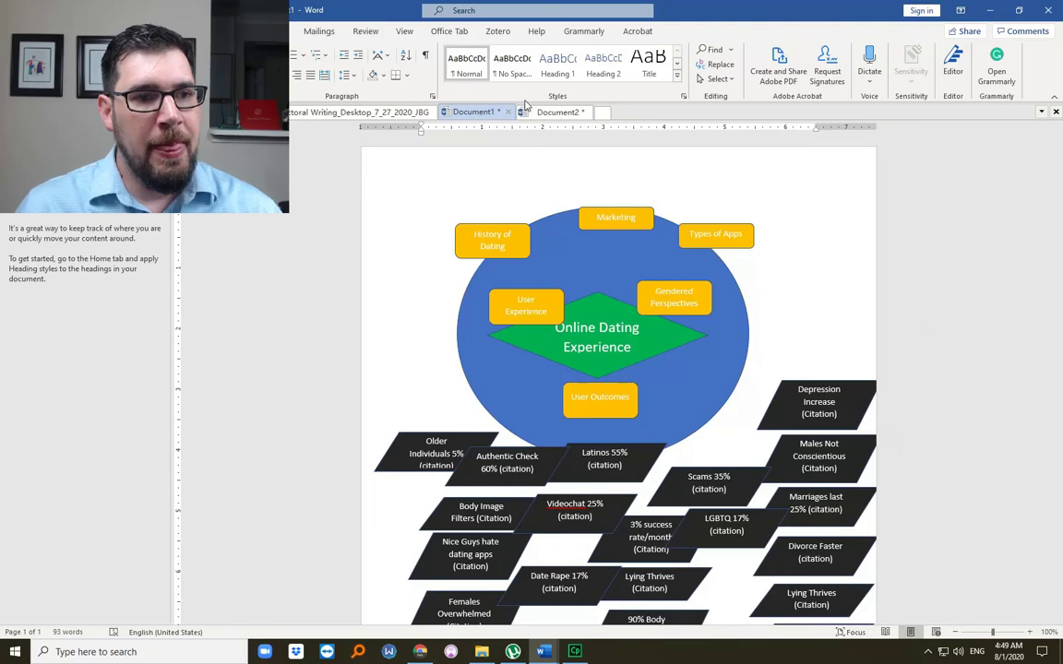
pyautogui.click(552, 112)
pyautogui.scroll(5, 549, 203)
pyautogui.scroll(4, 544, 182)
pyautogui.scroll(15, 540, 146)
pyautogui.scroll(-10, 540, 146)
pyautogui.scroll(10, 540, 146)
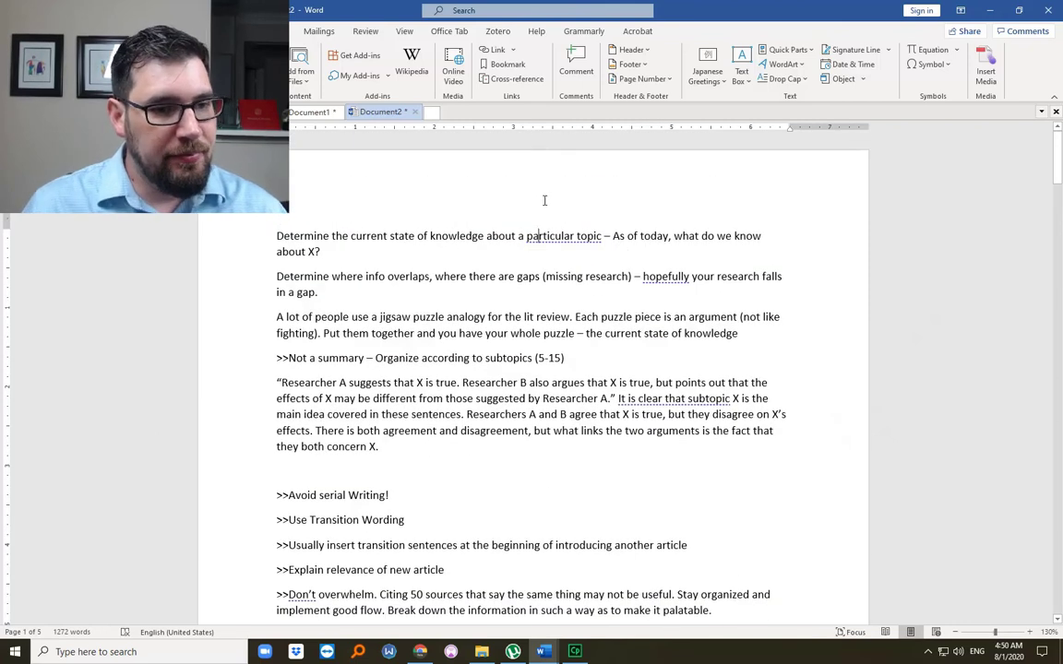
# Highlight the quoted researcher example, then break 'It is clear that subtopic X' into a new paragraph
pyautogui.scroll(-3, 471, 240)
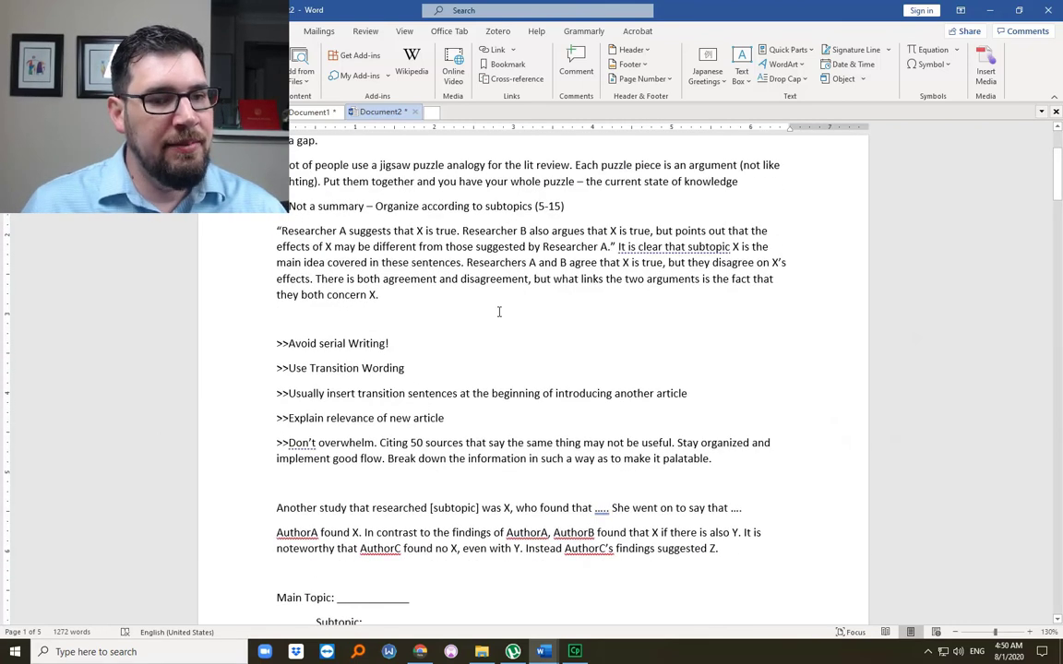
pyautogui.scroll(-1, 498, 311)
pyautogui.moveTo(276, 194); pyautogui.dragTo(692, 194)
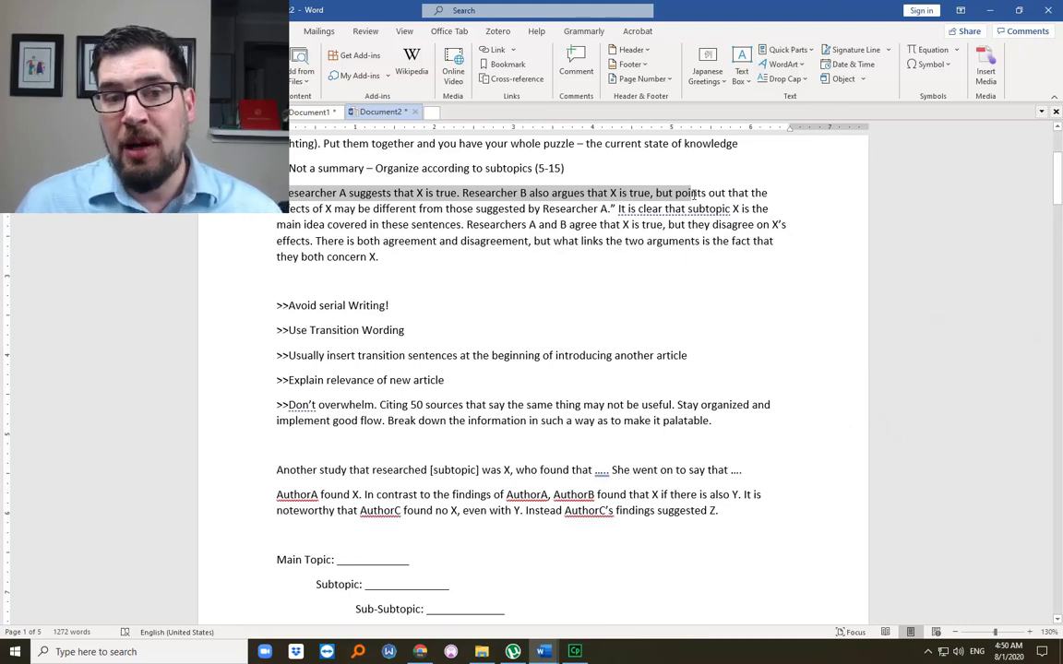
pyautogui.moveTo(694, 193); pyautogui.dragTo(466, 224)
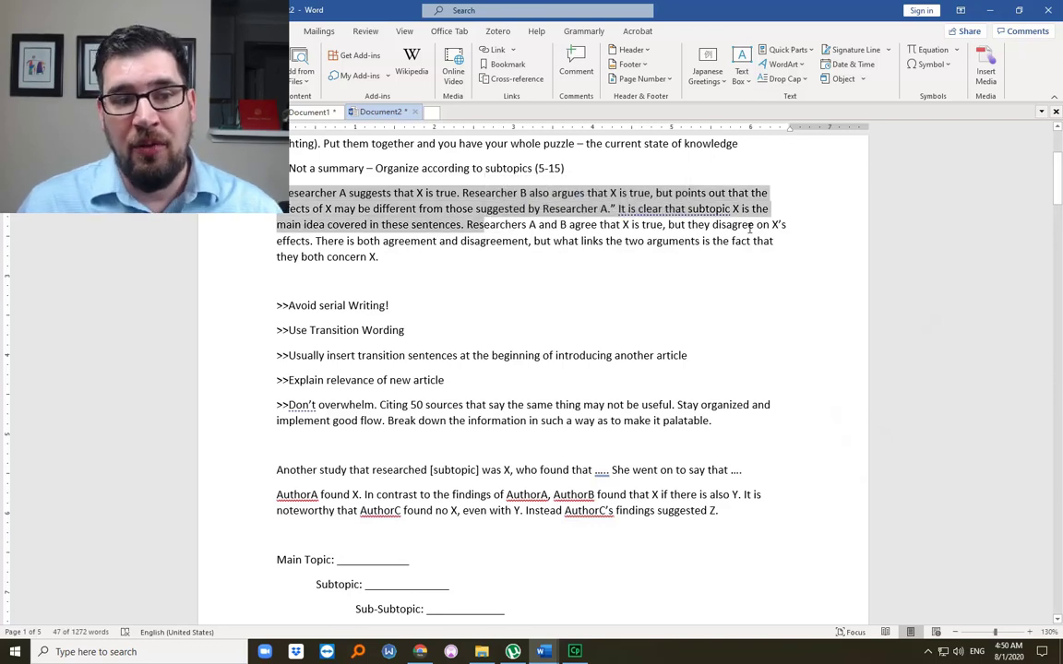
pyautogui.click(618, 208)
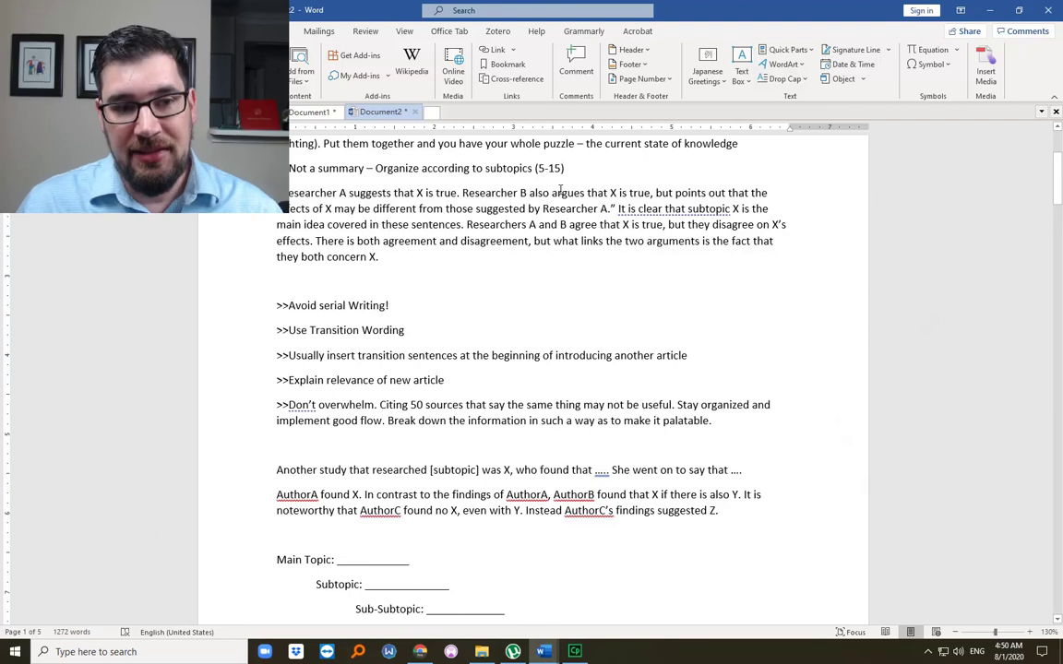
pyautogui.press('Return')
pyautogui.press('Return')
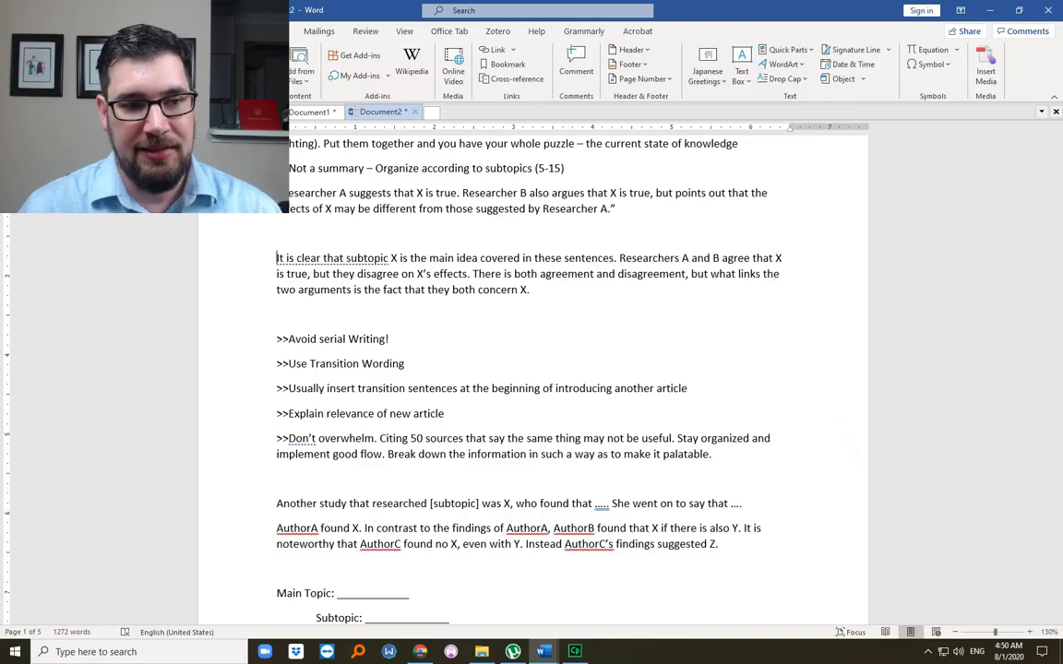
pyautogui.scroll(-3, 512, 316)
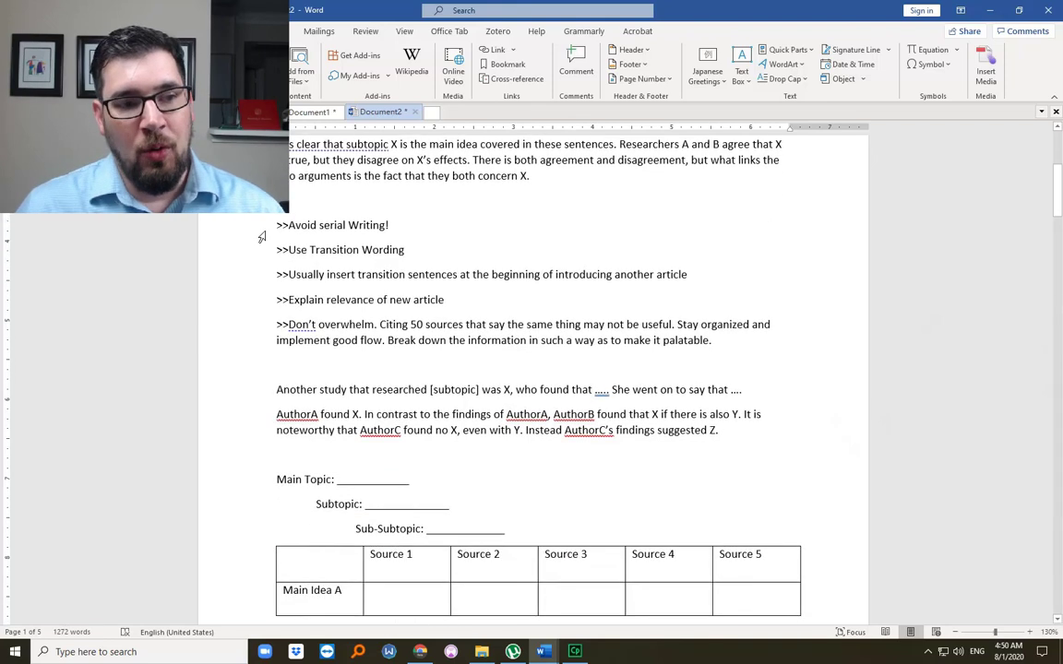
pyautogui.moveTo(279, 227); pyautogui.dragTo(398, 234)
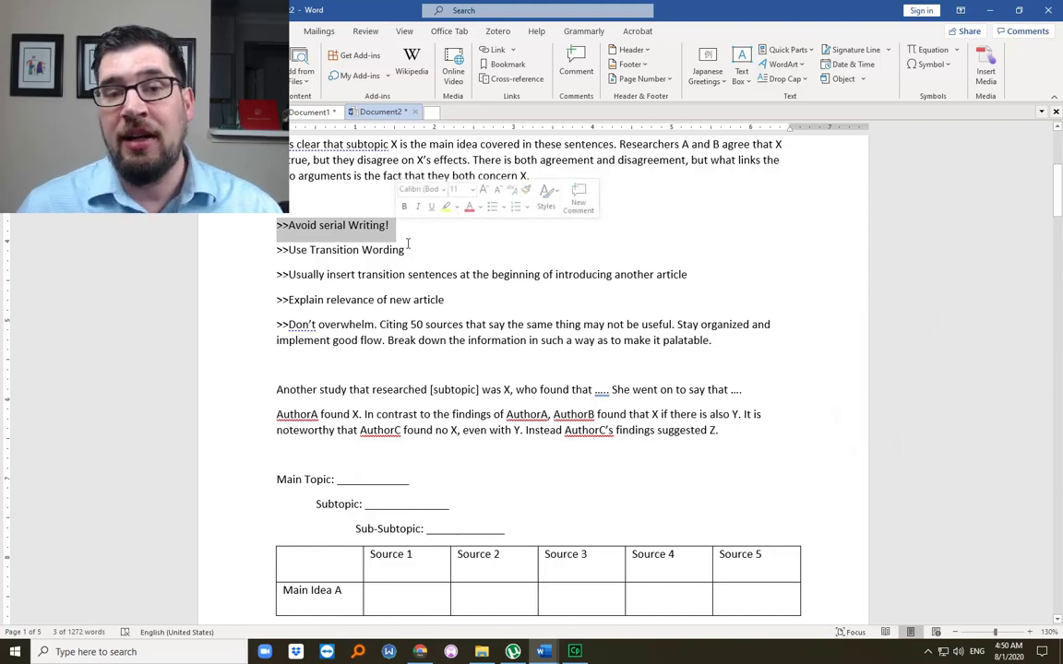
pyautogui.click(407, 244)
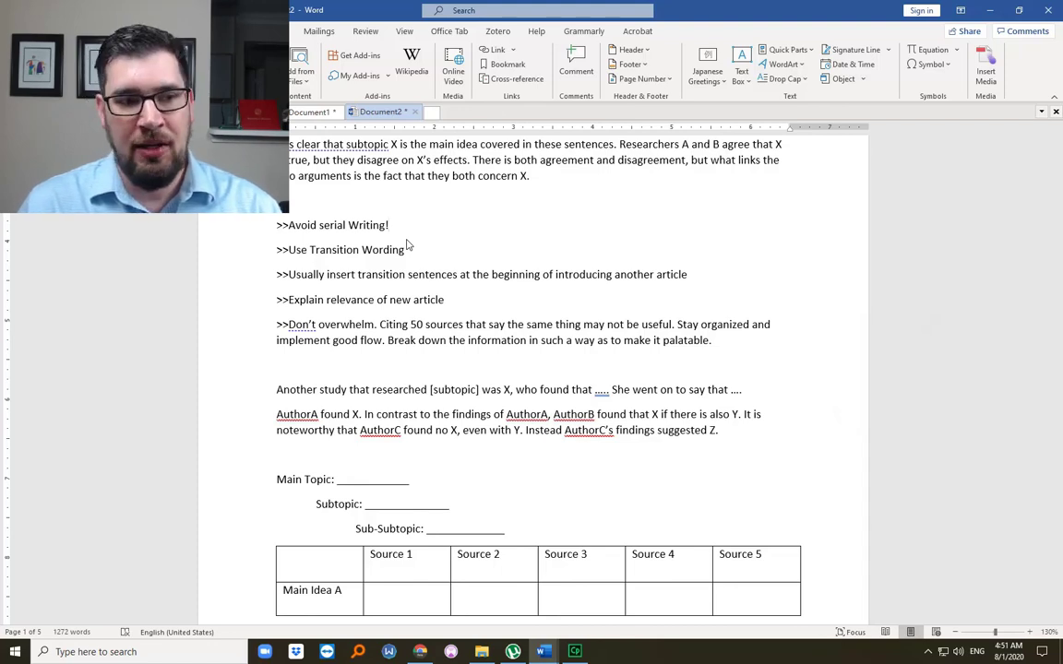
pyautogui.click(296, 274)
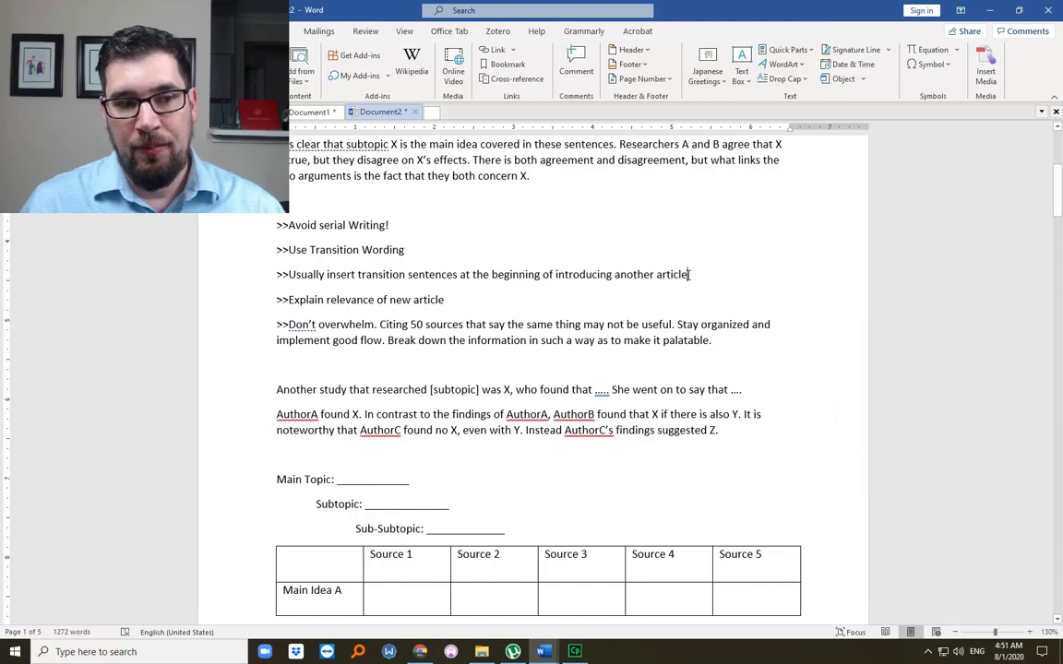
# Add a new line after "Explain relevance of new article" with the Goodin/Sharandon sentence about 90% of males and one night stands
pyautogui.click(601, 299)
pyautogui.press('Return')
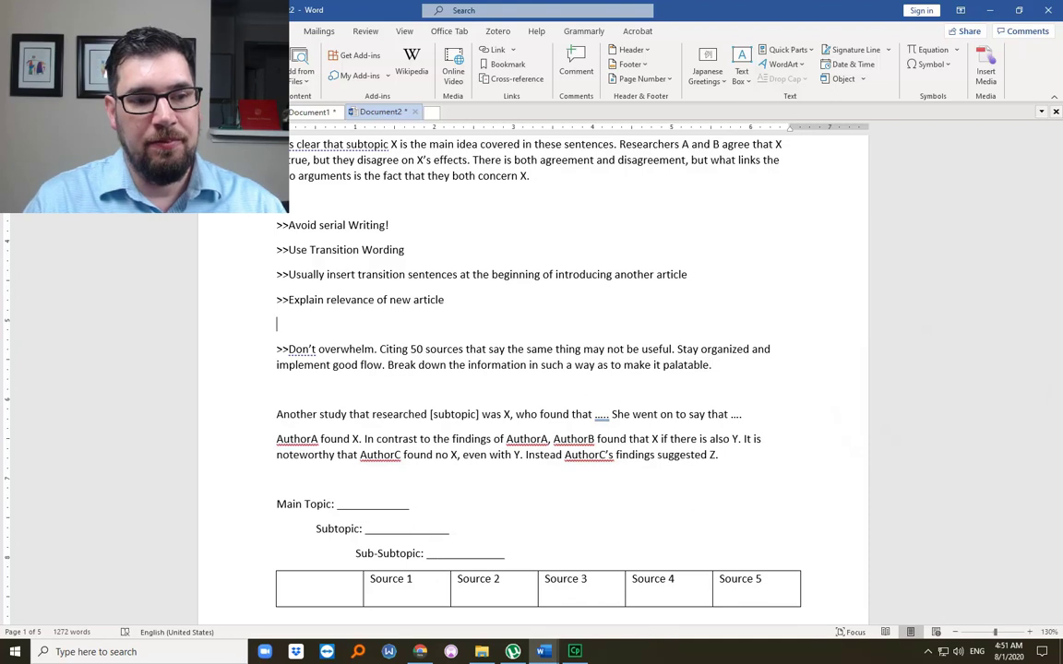
pyautogui.write('Similar to t')
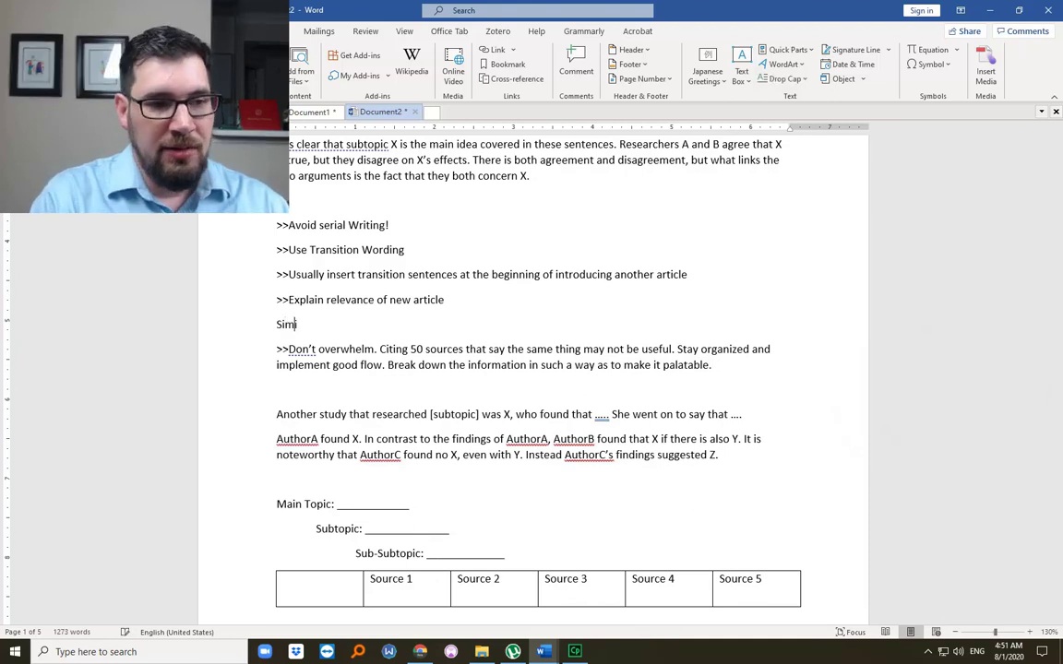
pyautogui.write('he findings of ')
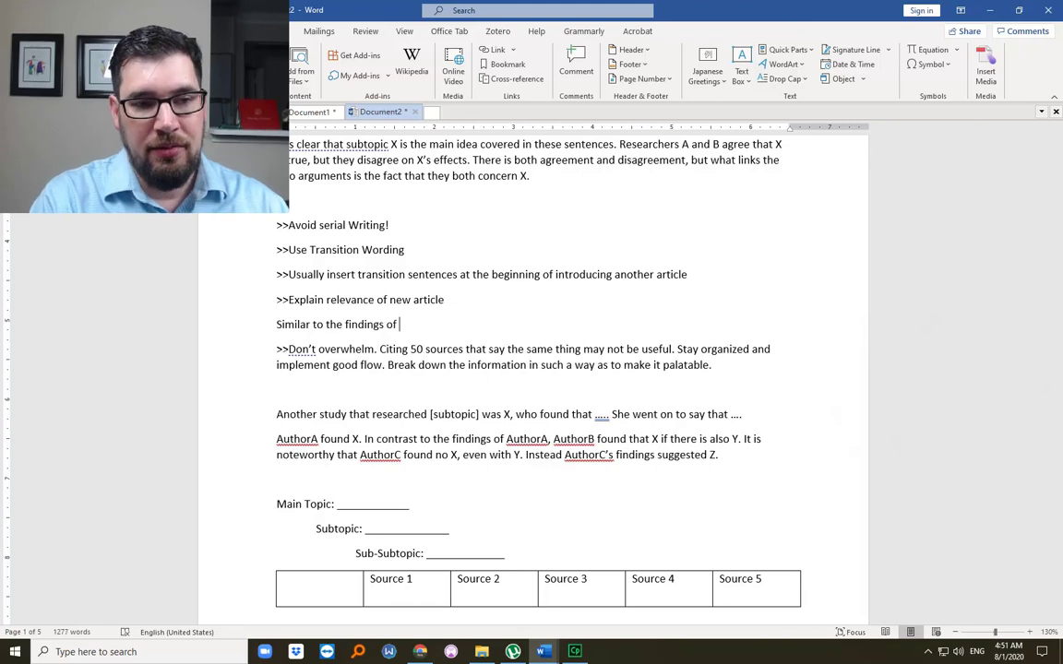
pyautogui.write('Goodin (')
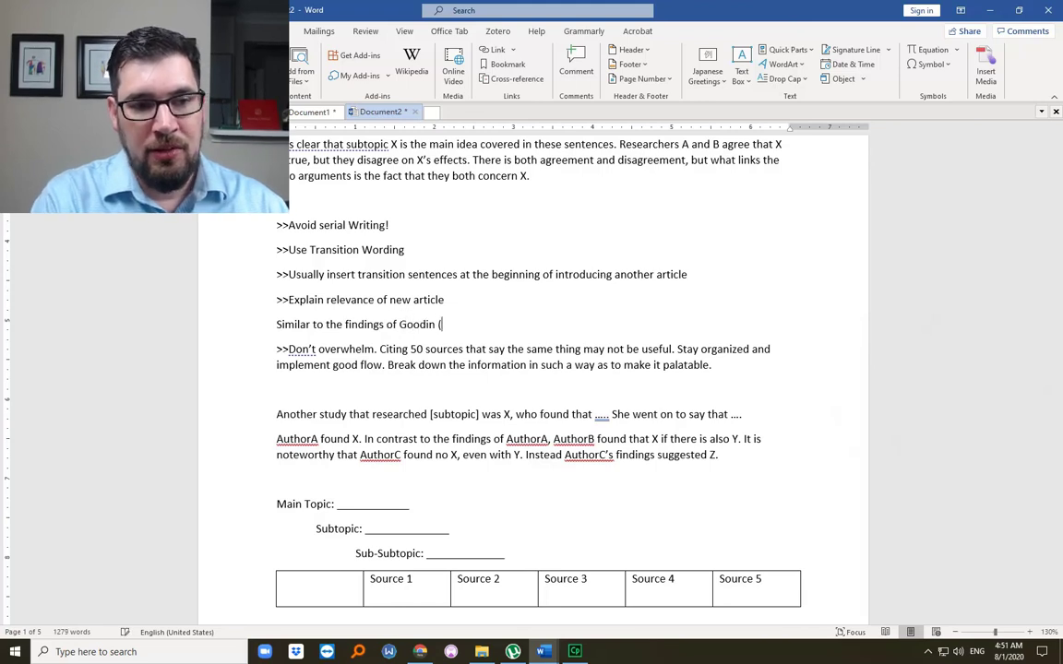
pyautogui.write('2029), ')
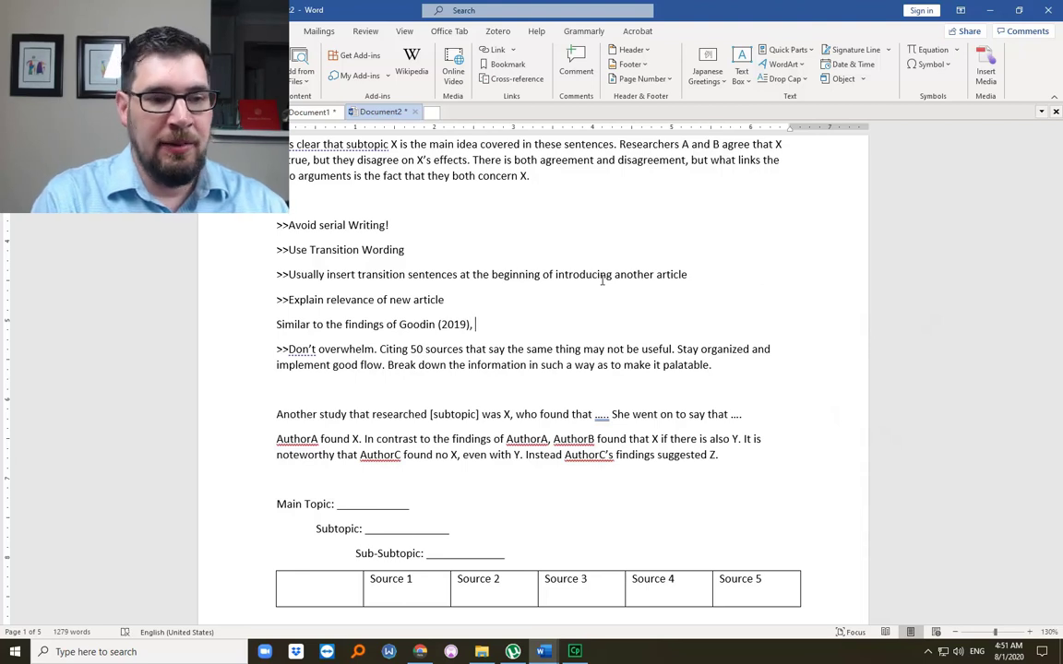
pyautogui.write('Shara')
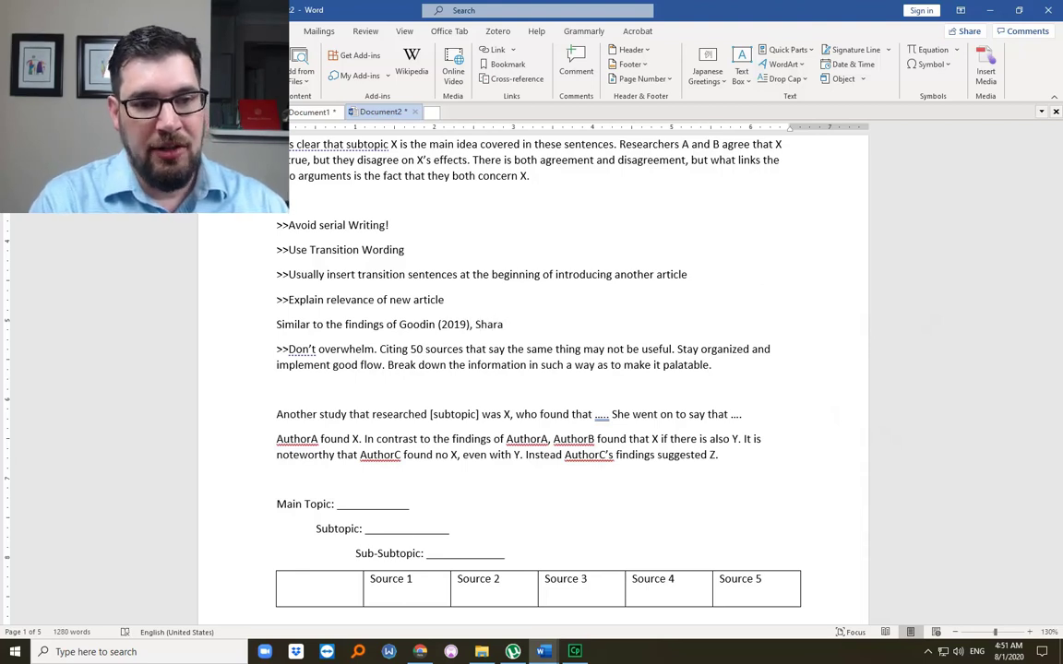
pyautogui.write('ndon (2020')
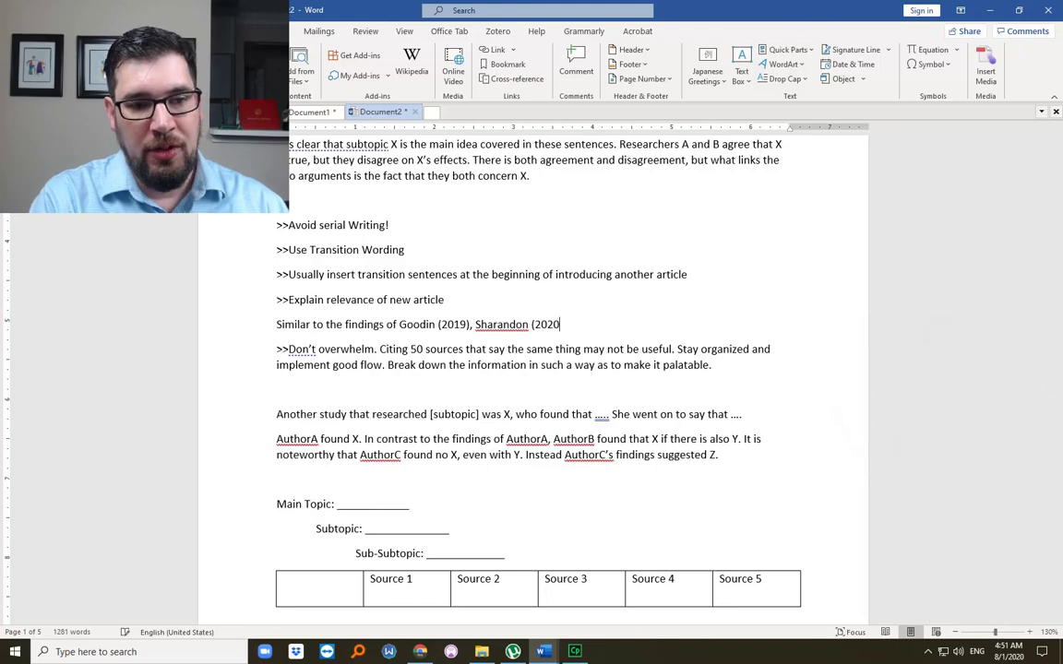
pyautogui.write(') found ')
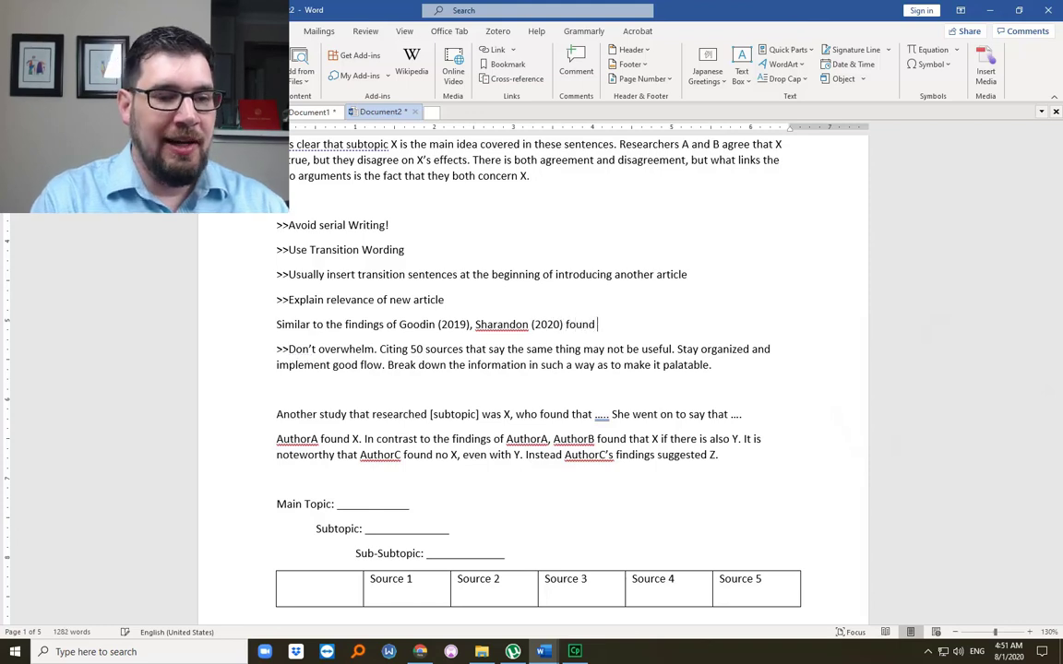
pyautogui.write('that 9')
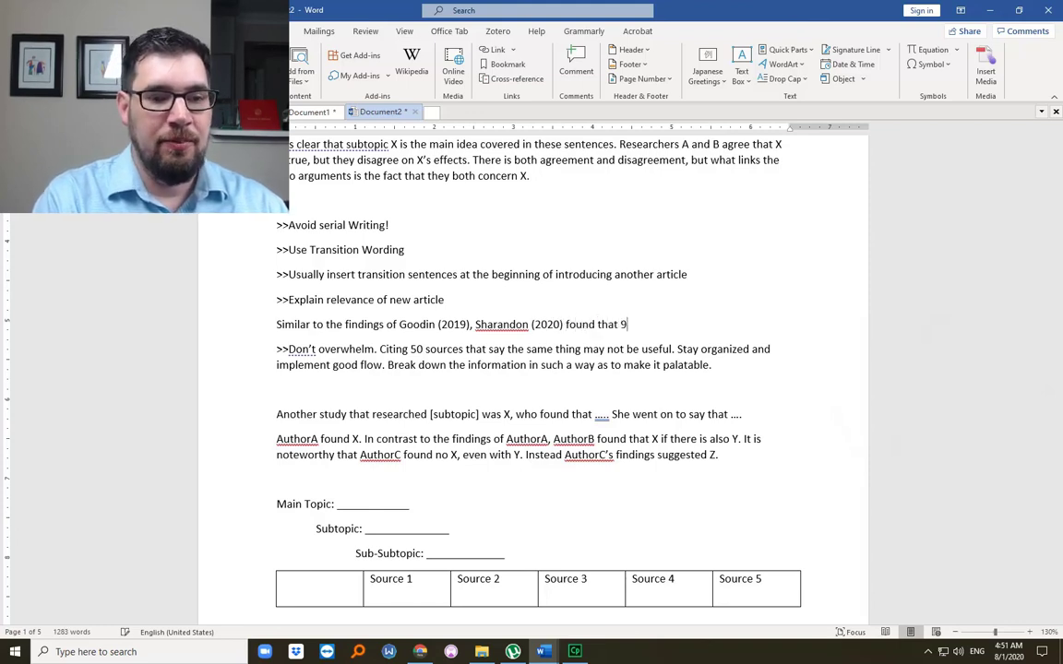
pyautogui.write('0% of mal')
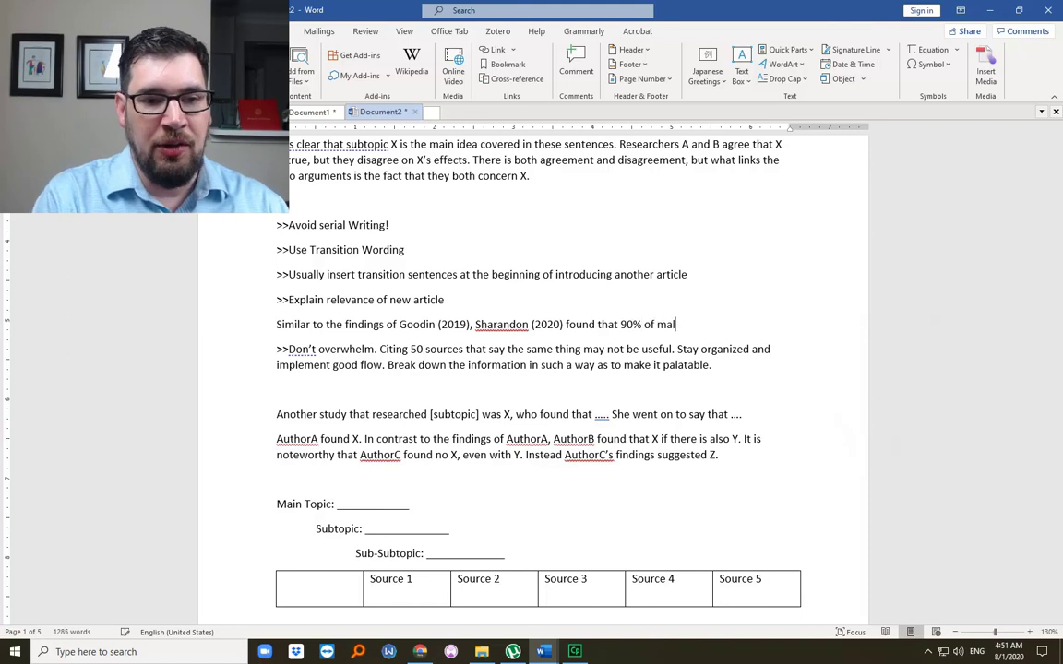
pyautogui.write('es want to')
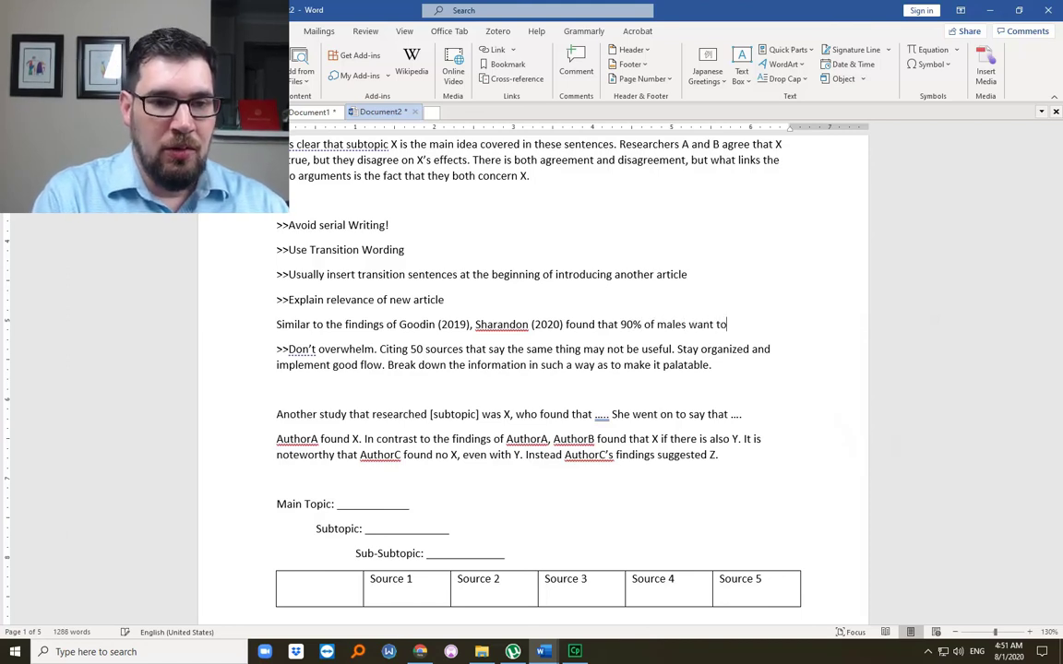
pyautogui.write(' find ')
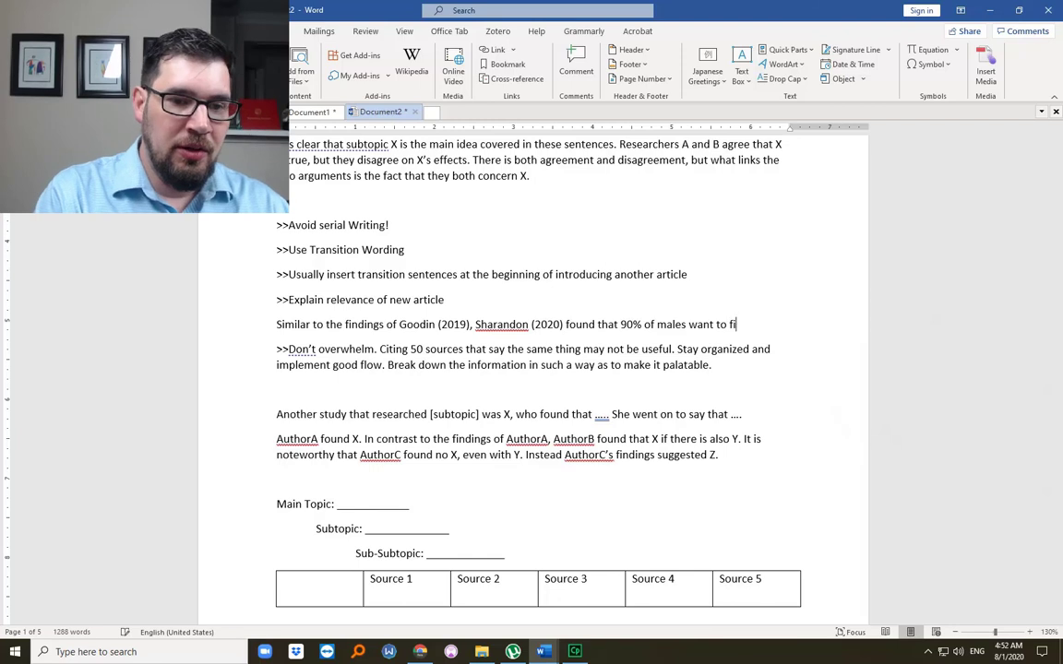
pyautogui.write('a ')
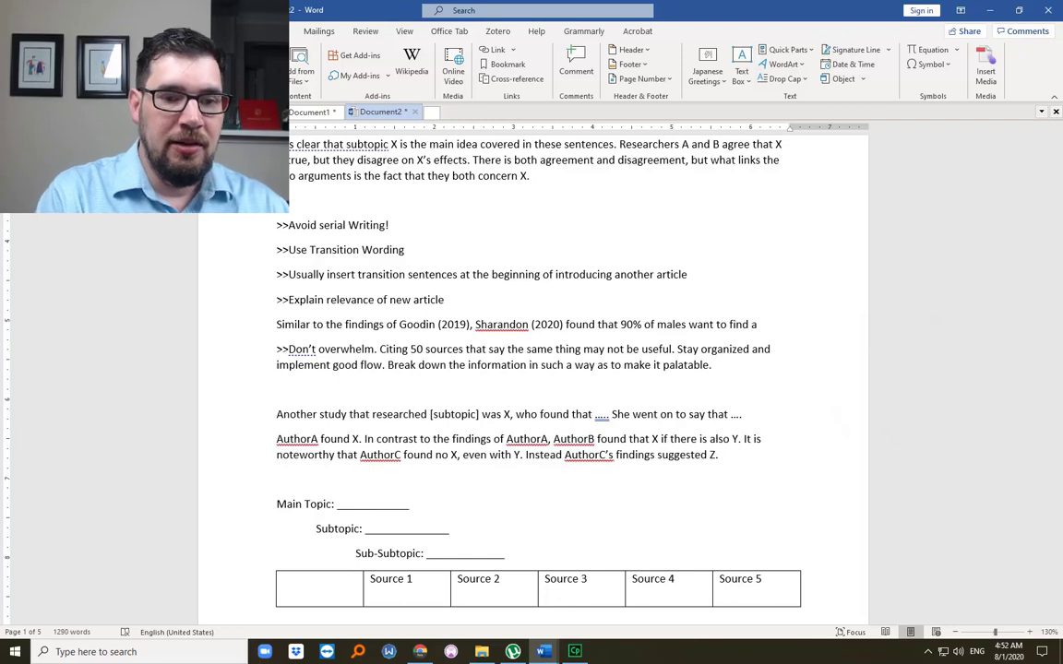
pyautogui.write('lifelong par')
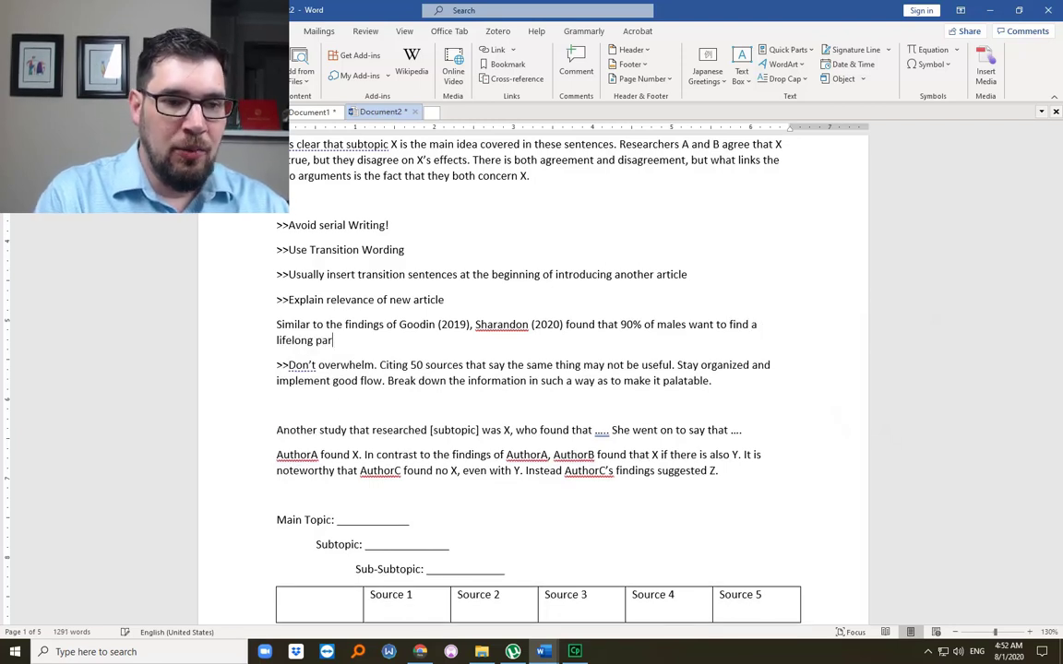
pyautogui.write('tner')
pyautogui.write('wi')
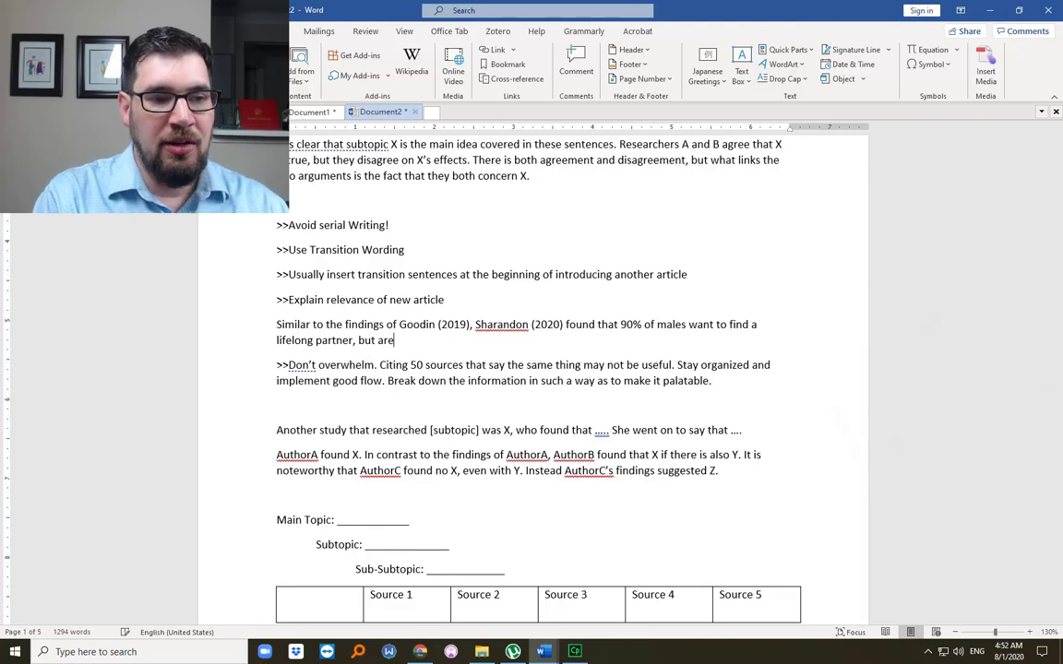
pyautogui.write('ll acc')
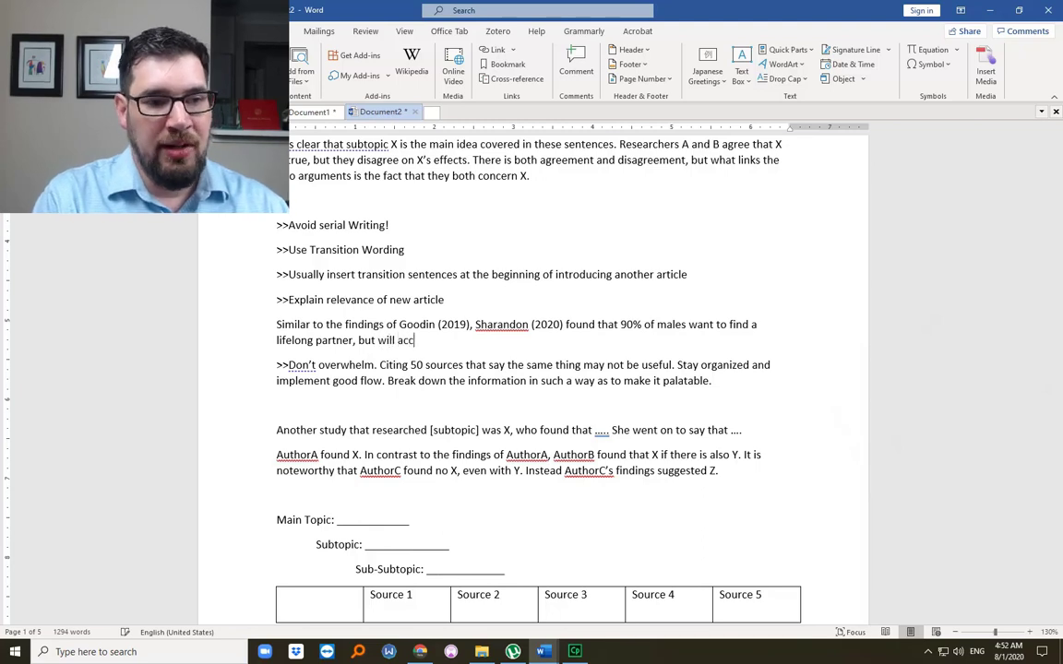
pyautogui.write('ept a one night stand.')
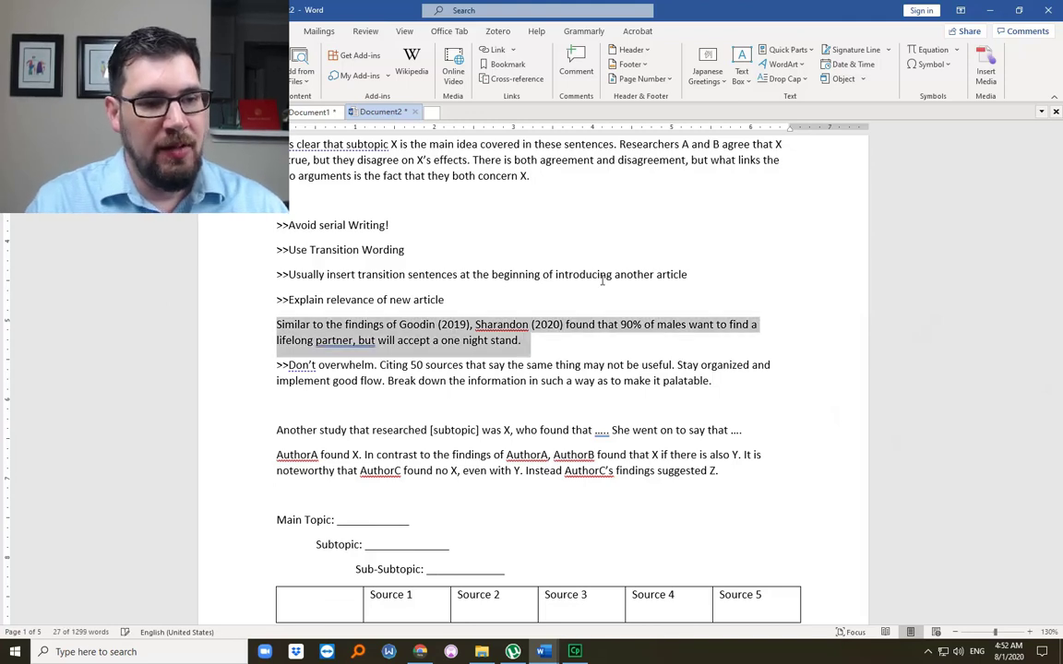
# Change "sentences" to "phrase" in the transition tip above the example
pyautogui.press('Return')
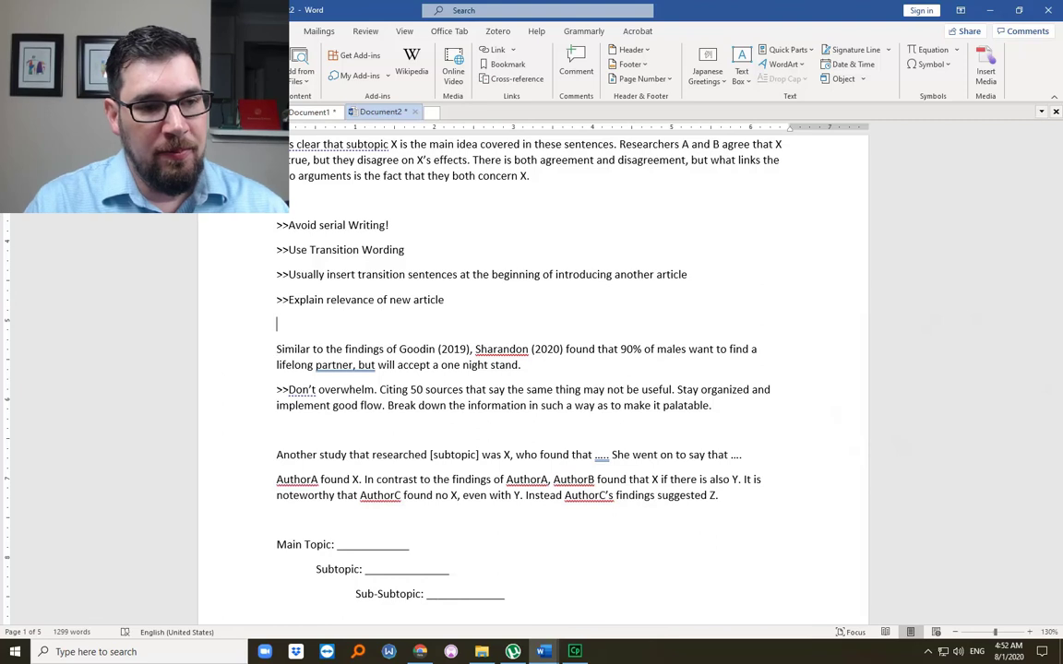
pyautogui.press('BackSpace')
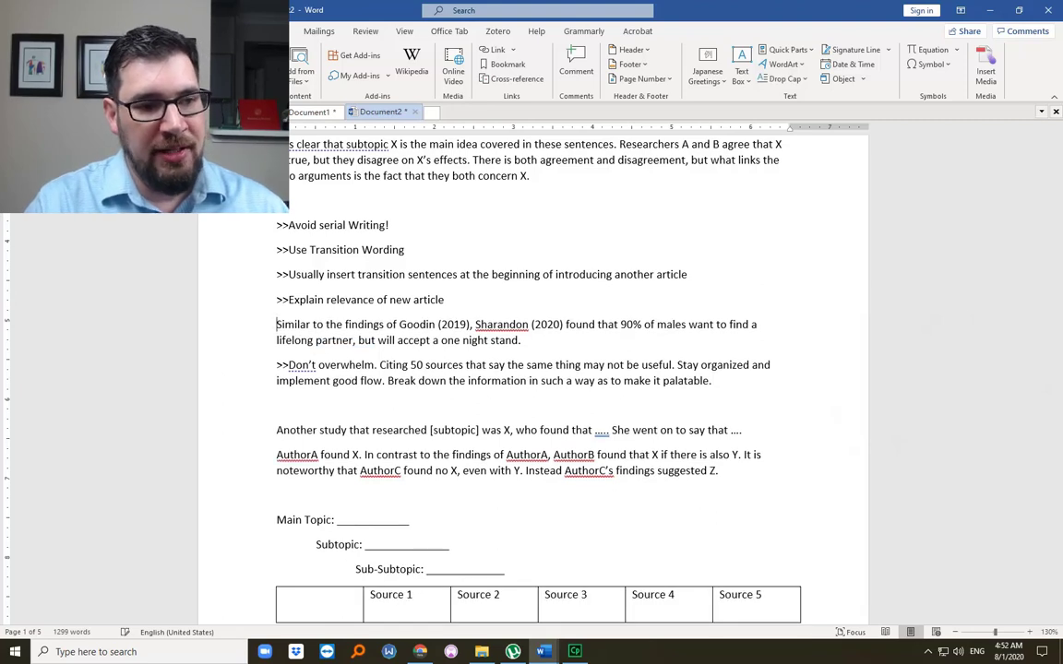
pyautogui.hotkey('shift', 'Right')
pyautogui.hotkey('shift', 'Right')
pyautogui.hotkey('shift', 'Right')
pyautogui.hotkey('shift', 'Right')
pyautogui.hotkey('shift', 'Right')
pyautogui.hotkey('shift', 'Right')
pyautogui.hotkey('shift', 'Right')
pyautogui.hotkey('shift', 'Right')
pyautogui.hotkey('shift', 'Right')
pyautogui.hotkey('shift', 'Right')
pyautogui.hotkey('shift', 'Right')
pyautogui.hotkey('shift', 'Right')
pyautogui.hotkey('shift', 'Right')
pyautogui.hotkey('shift', 'Right')
pyautogui.hotkey('shift', 'Right')
pyautogui.hotkey('shift', 'Right')
pyautogui.hotkey('shift', 'Right')
pyautogui.hotkey('shift', 'Right')
pyautogui.hotkey('shift', 'Right')
pyautogui.hotkey('shift', 'Right')
pyautogui.hotkey('shift', 'Right')
pyautogui.hotkey('shift', 'Right')
pyautogui.hotkey('shift', 'Right')
pyautogui.hotkey('shift', 'Right')
pyautogui.hotkey('shift', 'Right')
pyautogui.hotkey('shift', 'Right')
pyautogui.hotkey('shift', 'Right')
pyautogui.hotkey('shift', 'Right')
pyautogui.hotkey('shift', 'Right')
pyautogui.hotkey('shift', 'Right')
pyautogui.hotkey('shift', 'Right')
pyautogui.hotkey('shift', 'Right')
pyautogui.hotkey('shift', 'Right')
pyautogui.hotkey('shift', 'Right')
pyautogui.hotkey('shift', 'Right')
pyautogui.hotkey('shift', 'Right')
pyautogui.hotkey('shift', 'Right')
pyautogui.hotkey('shift', 'Right')
pyautogui.hotkey('shift', 'Right')
pyautogui.hotkey('shift', 'Right')
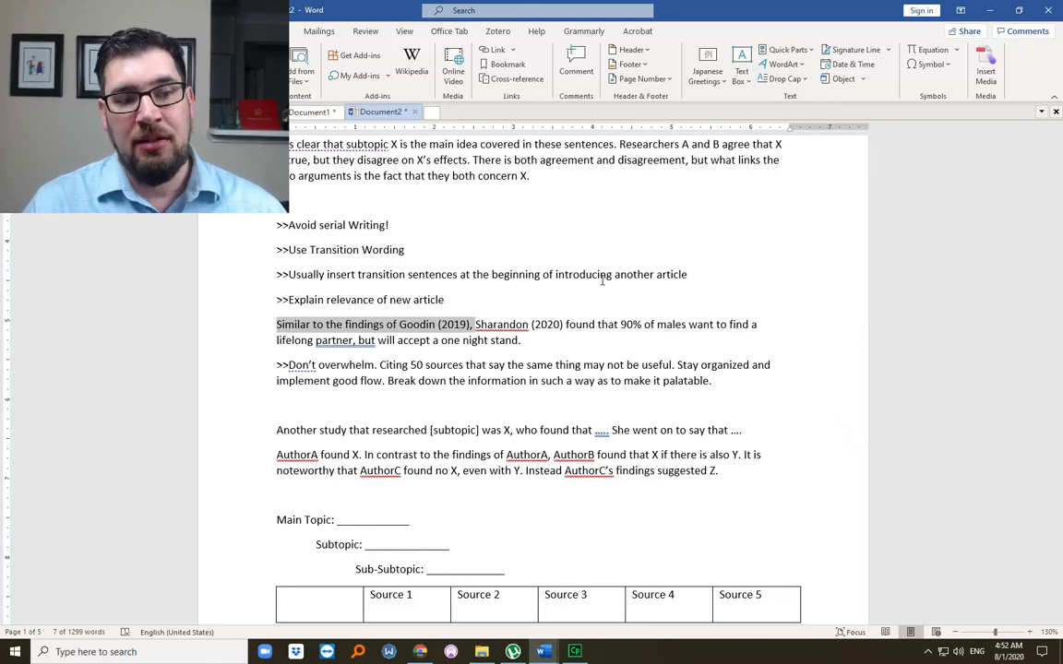
pyautogui.press('Up')
pyautogui.press('Up')
pyautogui.hotkey('ctrl', 'Right')
pyautogui.hotkey('ctrl', 'Right')
pyautogui.hotkey('ctrl', 'Right')
pyautogui.hotkey('ctrl', 'Right')
pyautogui.hotkey('ctrl', 'Right')
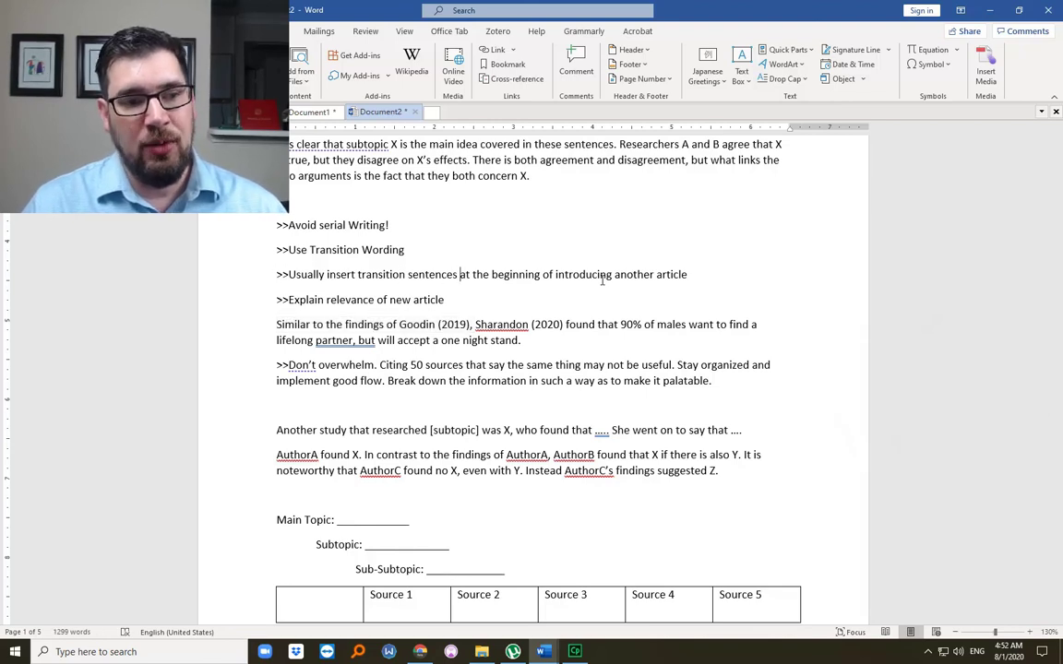
pyautogui.hotkey('ctrl', 'shift', 'Left')
pyautogui.write('phrase')
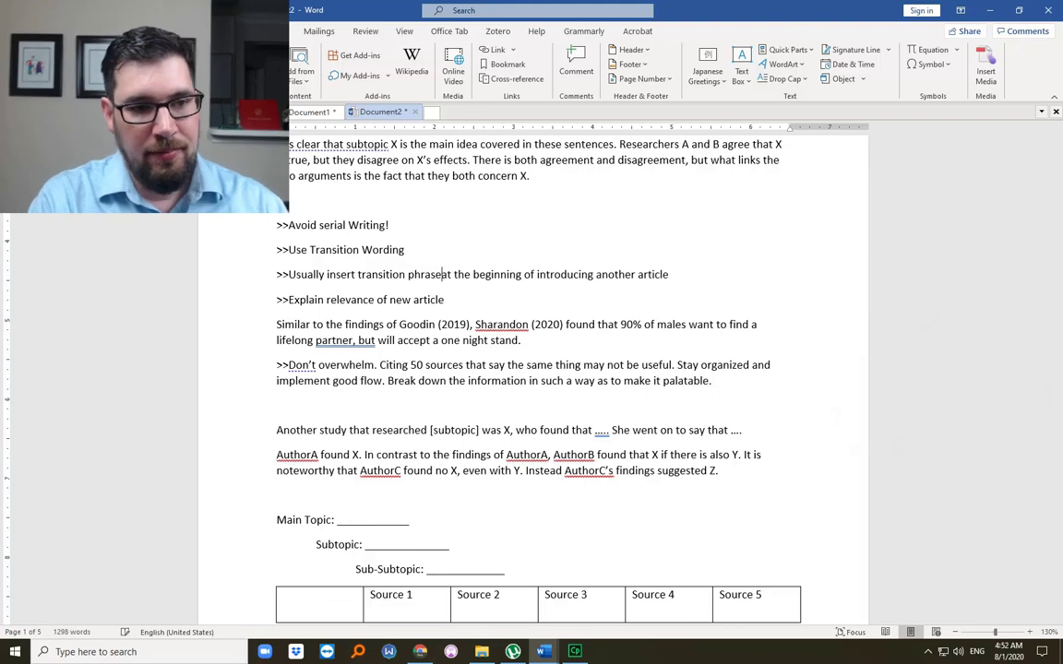
# Select the transition phrase citing Goodin (2019) in the example sentence
pyautogui.press('Down')
pyautogui.press('Down')
pyautogui.hotkey('ctrl', 'Right')
pyautogui.hotkey('shift', 'Home')
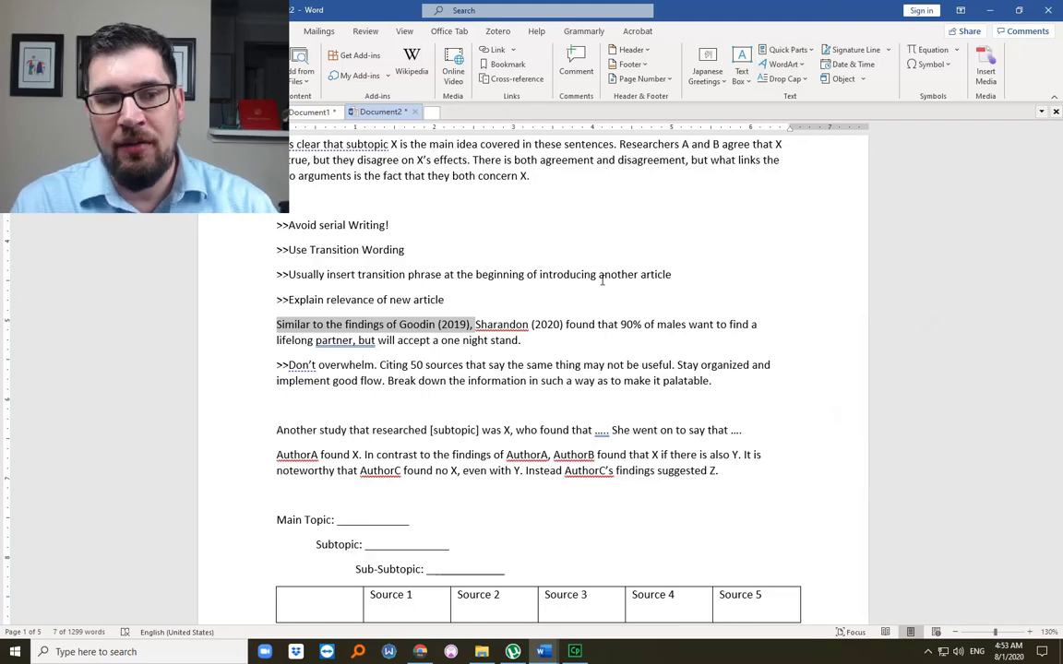
# Highlight the Don't overwhelm tip through "break down the information"
pyautogui.hotkey('ctrl', 'Down')
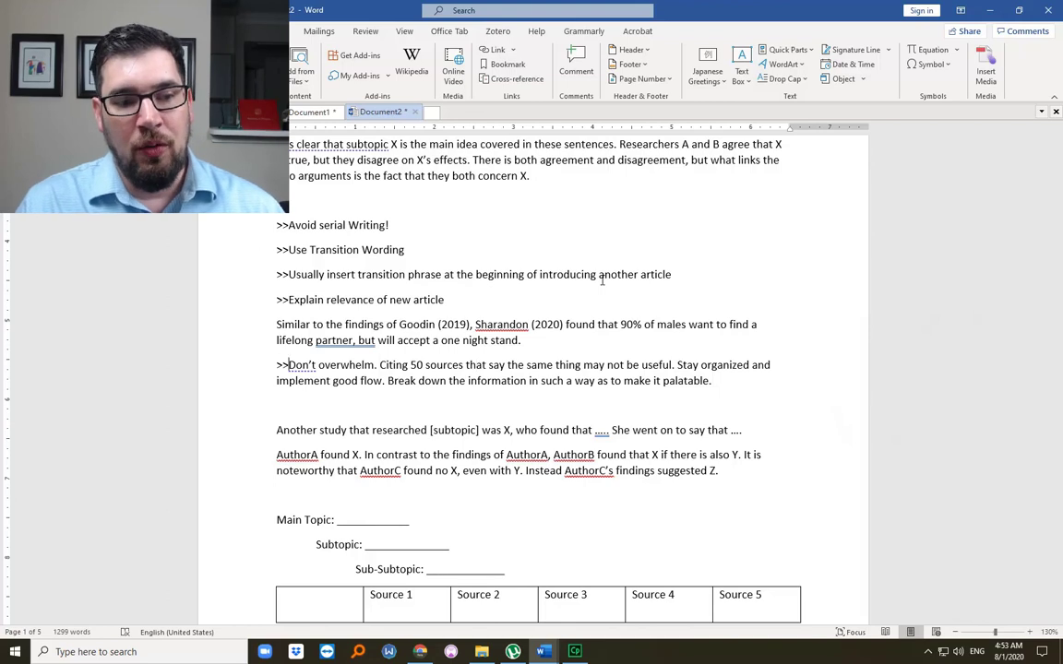
pyautogui.hotkey('ctrl', 'shift', 'Right')
pyautogui.hotkey('ctrl', 'shift', 'Right')
pyautogui.hotkey('ctrl', 'shift', 'Right')
pyautogui.hotkey('ctrl', 'shift', 'Right')
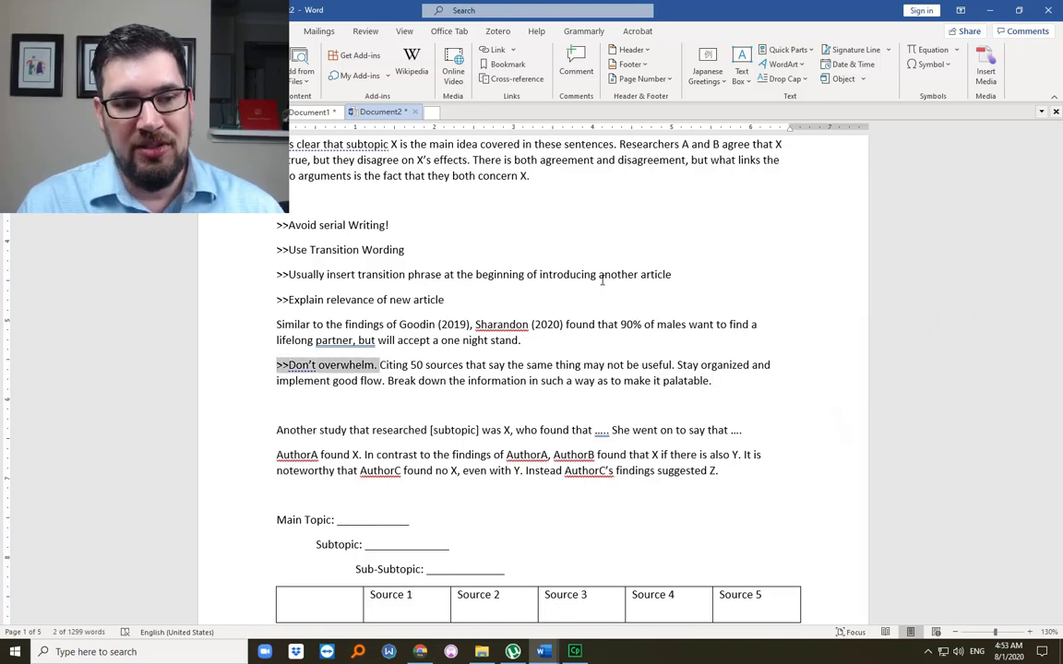
pyautogui.hotkey('ctrl', 'shift', 'Right')
pyautogui.hotkey('ctrl', 'shift', 'Right')
pyautogui.hotkey('ctrl', 'shift', 'Right')
pyautogui.hotkey('ctrl', 'shift', 'Right')
pyautogui.hotkey('ctrl', 'shift', 'Right')
pyautogui.hotkey('ctrl', 'shift', 'Right')
pyautogui.hotkey('ctrl', 'shift', 'Right')
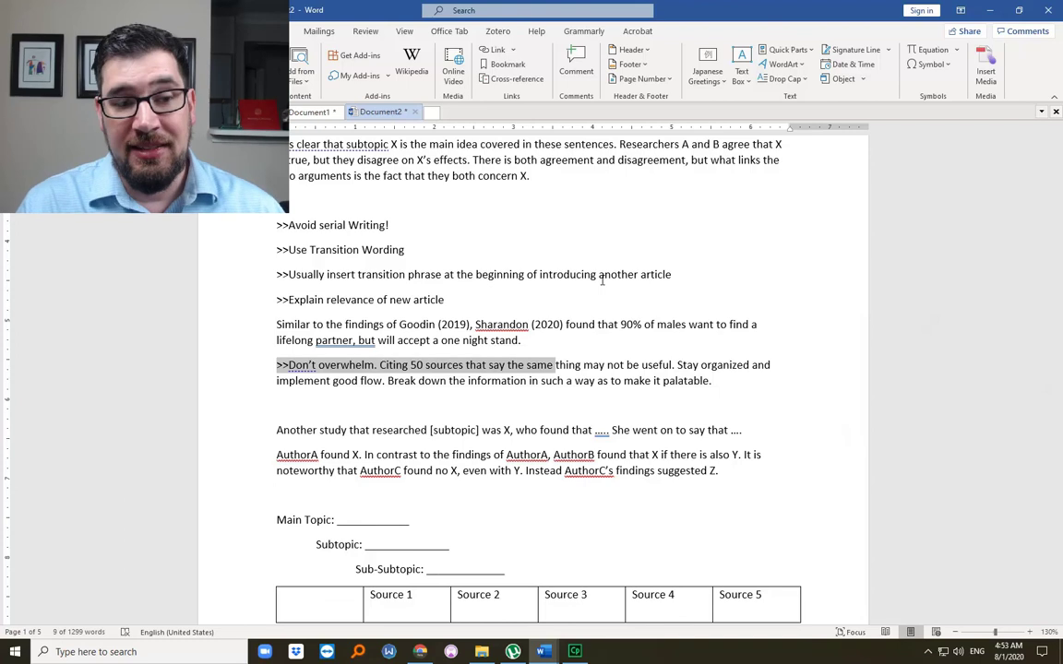
pyautogui.hotkey('ctrl', 'shift', 'Right')
pyautogui.hotkey('ctrl', 'shift', 'Right')
pyautogui.hotkey('ctrl', 'shift', 'Right')
pyautogui.hotkey('ctrl', 'shift', 'Right')
pyautogui.hotkey('ctrl', 'shift', 'Right')
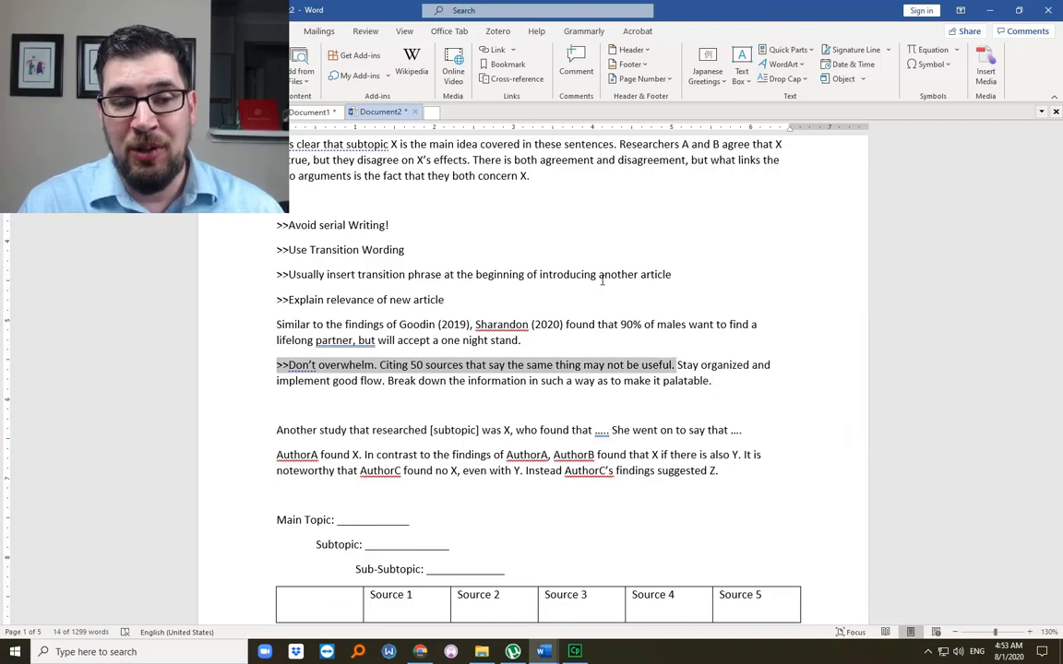
pyautogui.hotkey('ctrl', 'shift', 'Right')
pyautogui.hotkey('ctrl', 'shift', 'Right')
pyautogui.hotkey('ctrl', 'shift', 'Right')
pyautogui.hotkey('ctrl', 'shift', 'Right')
pyautogui.hotkey('ctrl', 'shift', 'Right')
pyautogui.hotkey('ctrl', 'shift', 'Right')
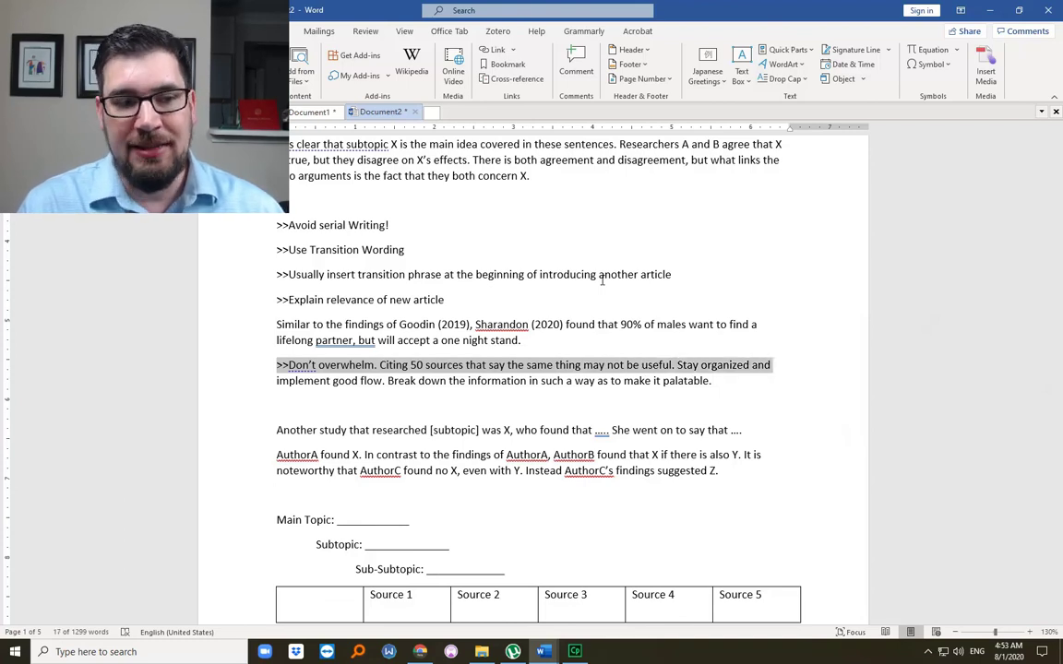
pyautogui.hotkey('ctrl', 'shift', 'Right')
pyautogui.hotkey('ctrl', 'shift', 'Right')
pyautogui.hotkey('ctrl', 'shift', 'Right')
pyautogui.hotkey('ctrl', 'shift', 'Right')
pyautogui.hotkey('ctrl', 'shift', 'Right')
pyautogui.hotkey('ctrl', 'shift', 'Right')
pyautogui.hotkey('ctrl', 'shift', 'Right')
pyautogui.hotkey('ctrl', 'shift', 'Right')
pyautogui.hotkey('ctrl', 'shift', 'Right')
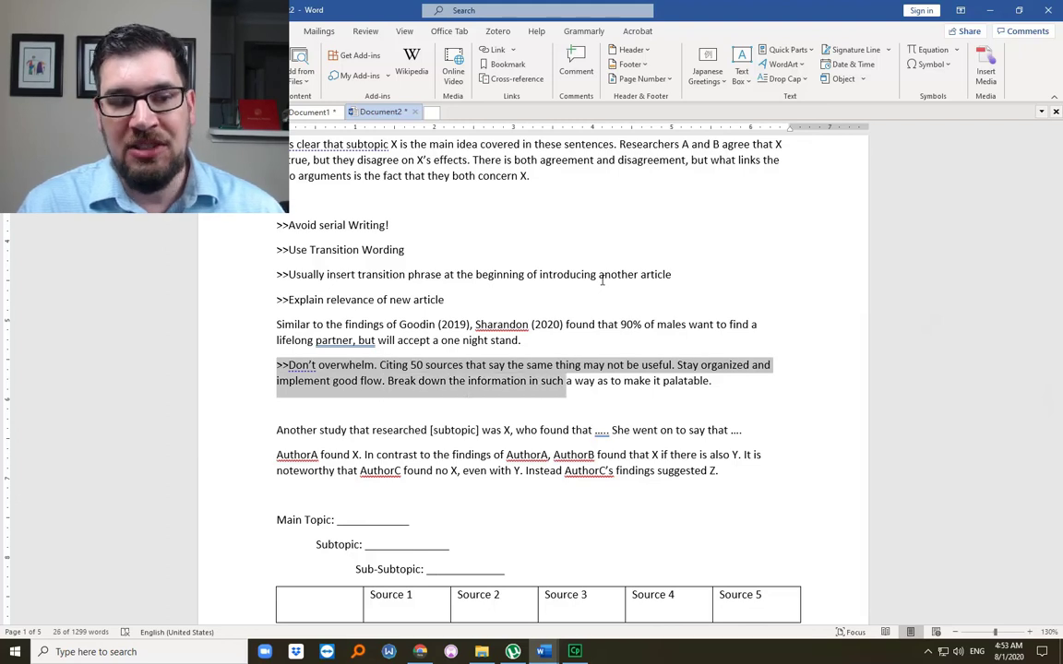
pyautogui.hotkey('ctrl', 'shift', 'Right')
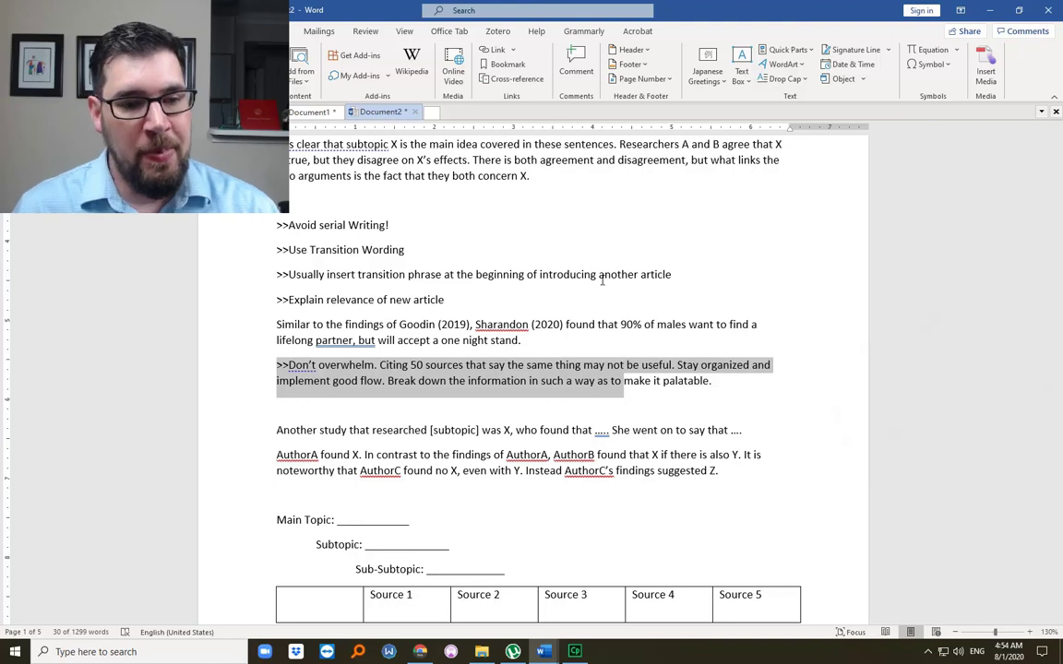
# Clear the highlight and scroll through the document's tables
pyautogui.click(602, 279)
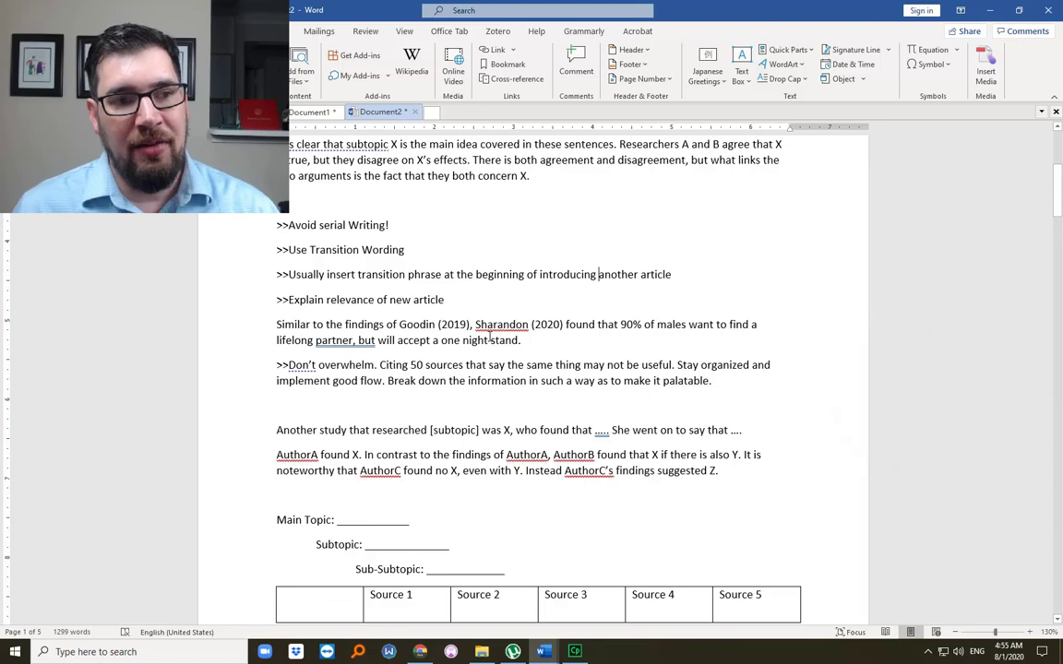
pyautogui.scroll(3, 490, 337)
pyautogui.scroll(5, 490, 336)
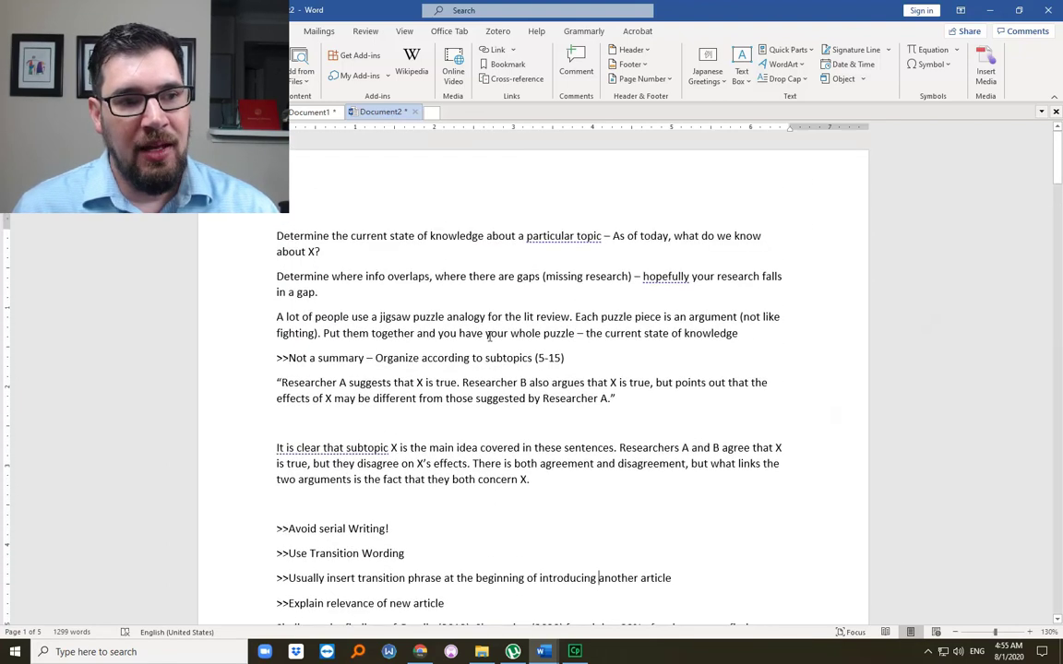
pyautogui.scroll(-5, 489, 337)
pyautogui.scroll(-10, 489, 336)
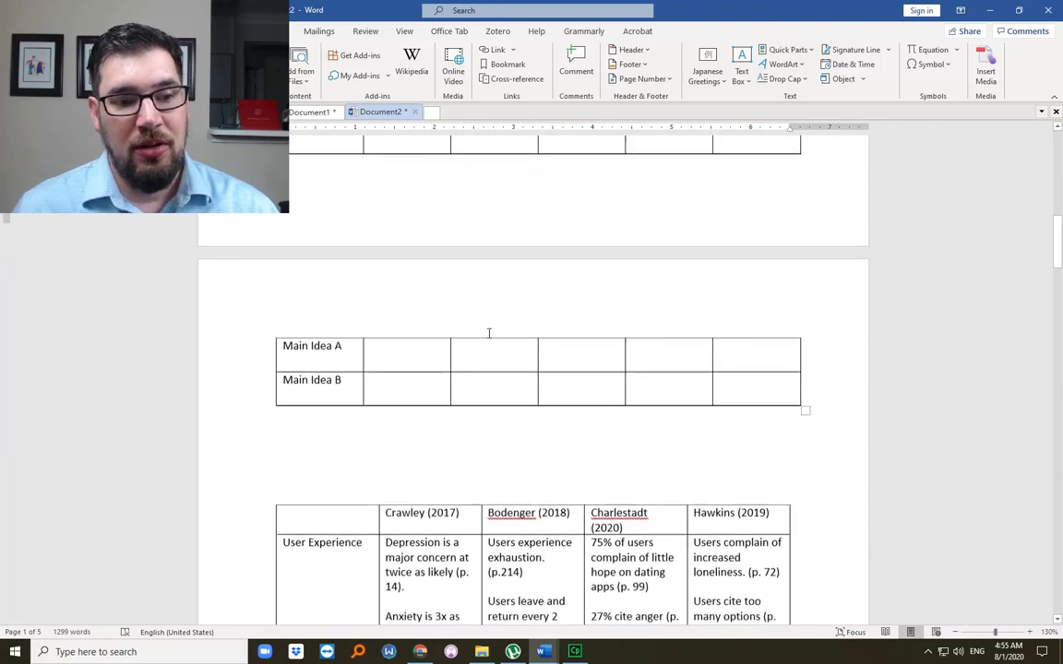
pyautogui.scroll(-10, 489, 331)
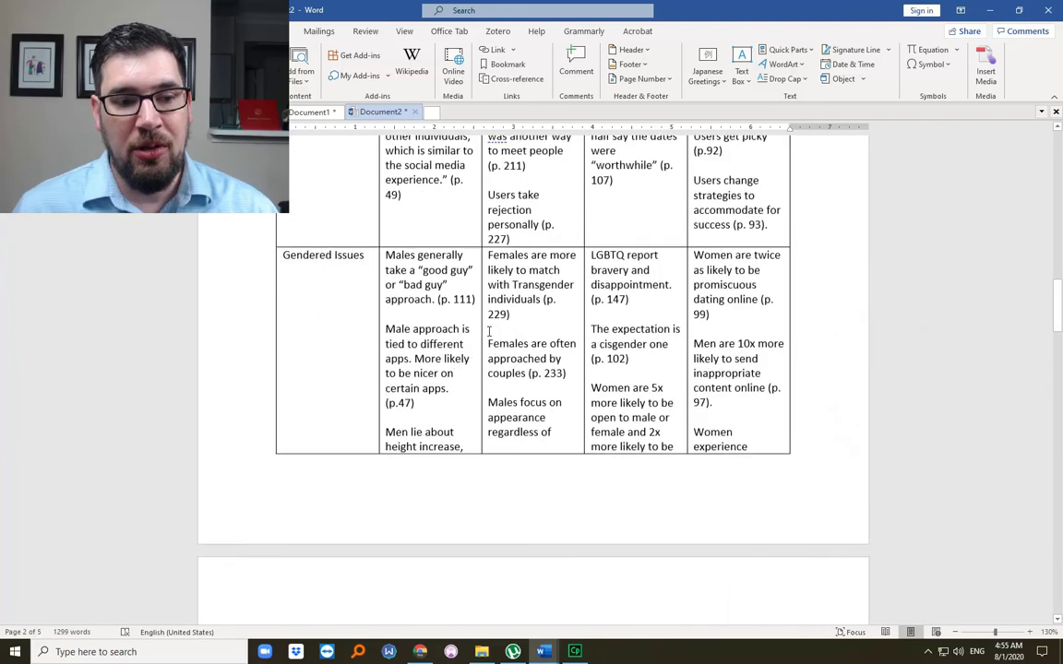
pyautogui.scroll(-4, 489, 331)
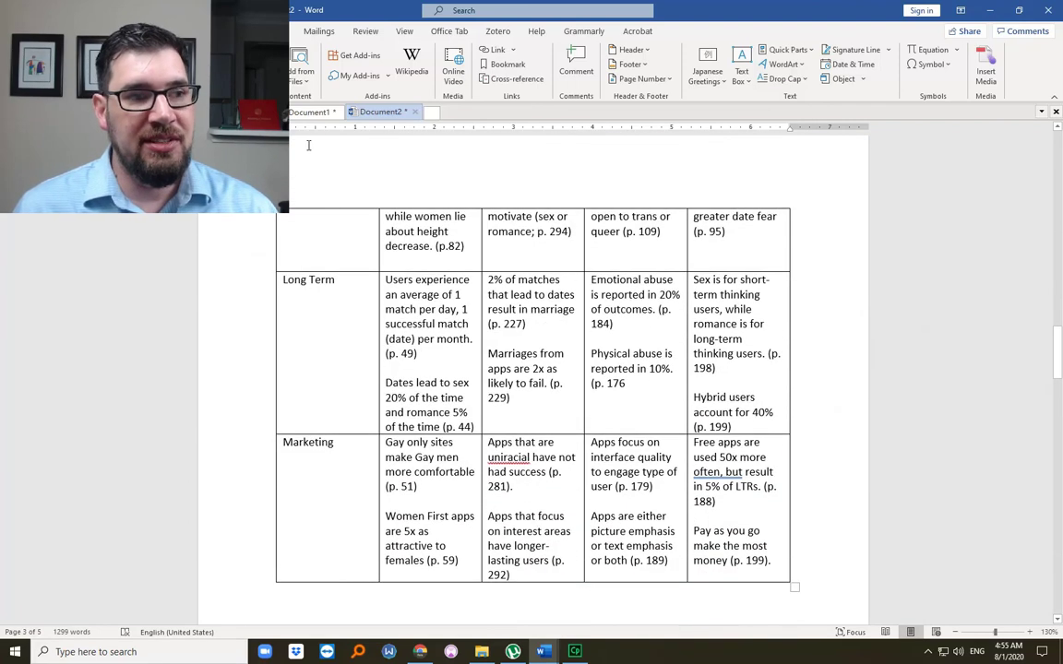
# Switch to the discussion draft and scroll to page 26's synthesis guidance
pyautogui.hotkey('ctrl', 'Tab')
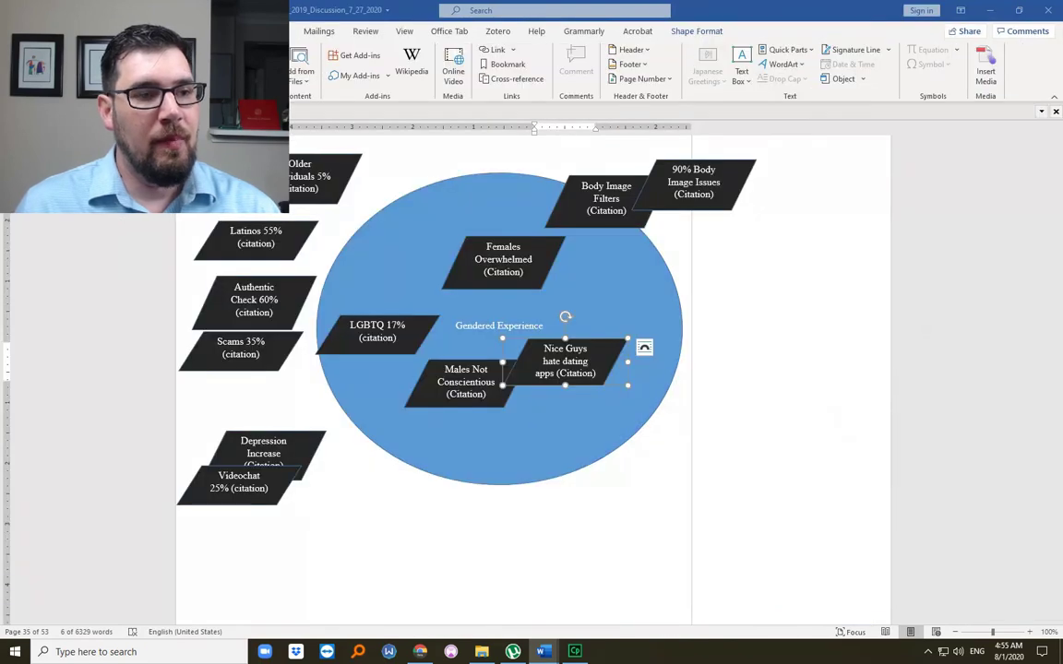
pyautogui.scroll(5, 429, 287)
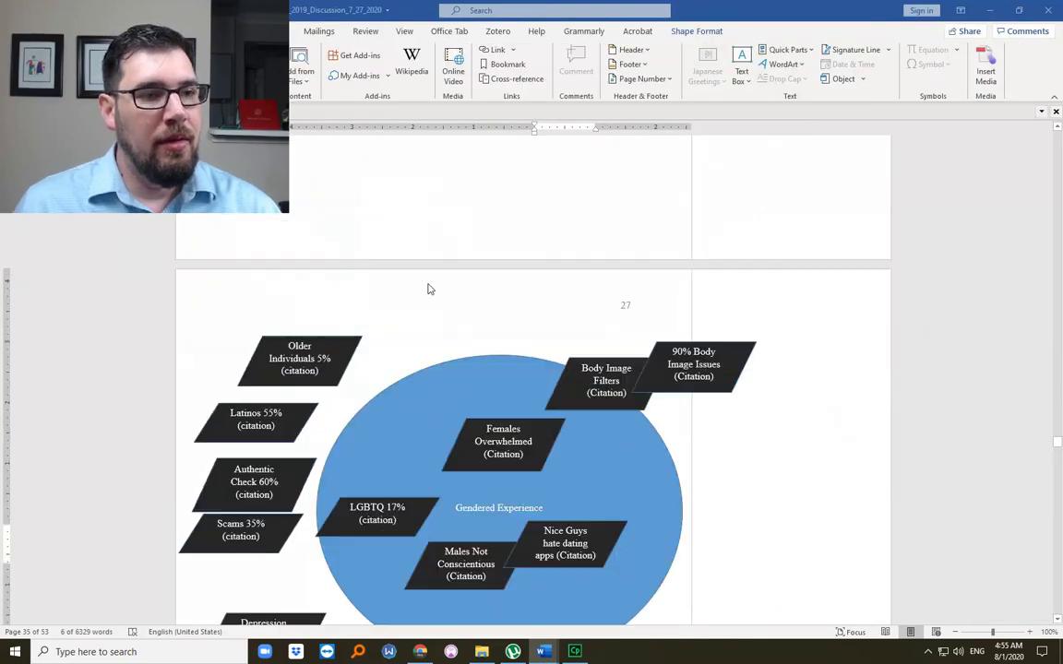
pyautogui.scroll(8, 421, 264)
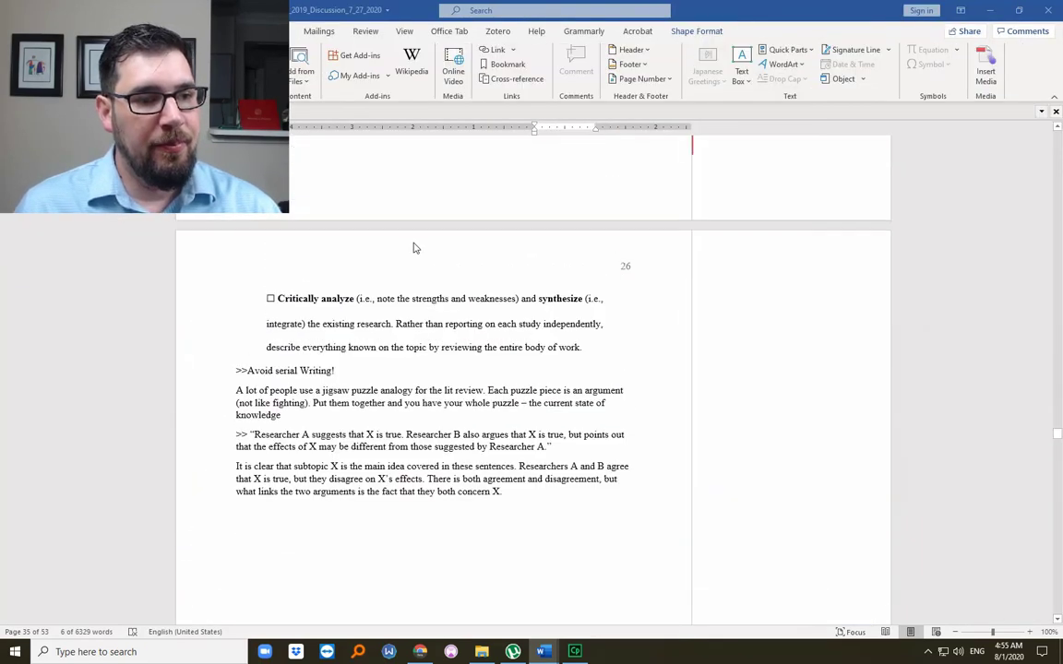
pyautogui.scroll(4, 413, 247)
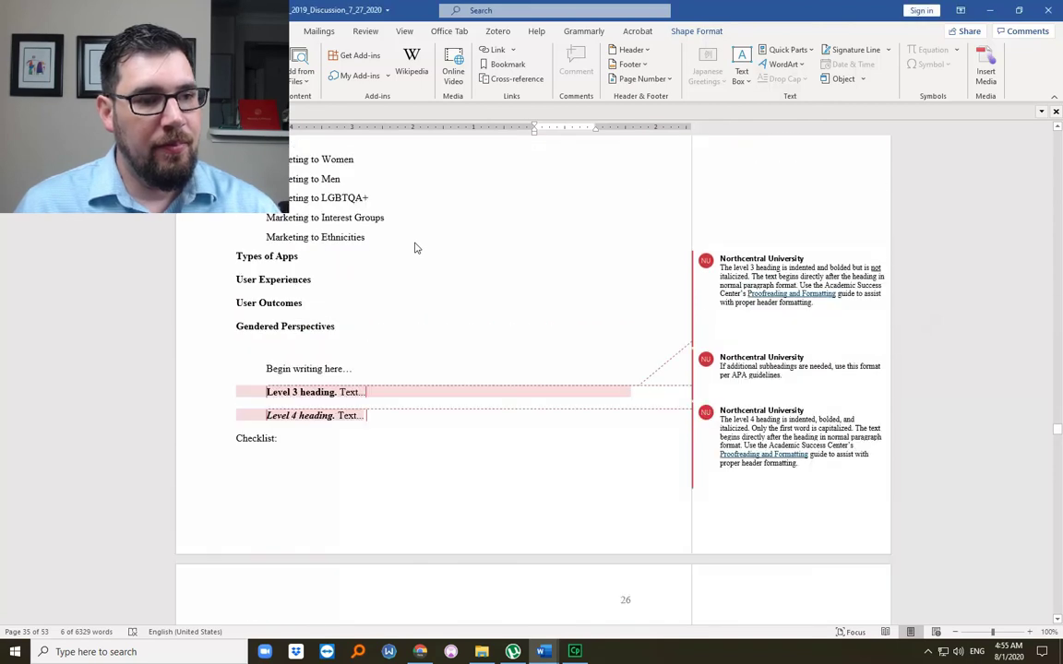
pyautogui.scroll(10, 414, 247)
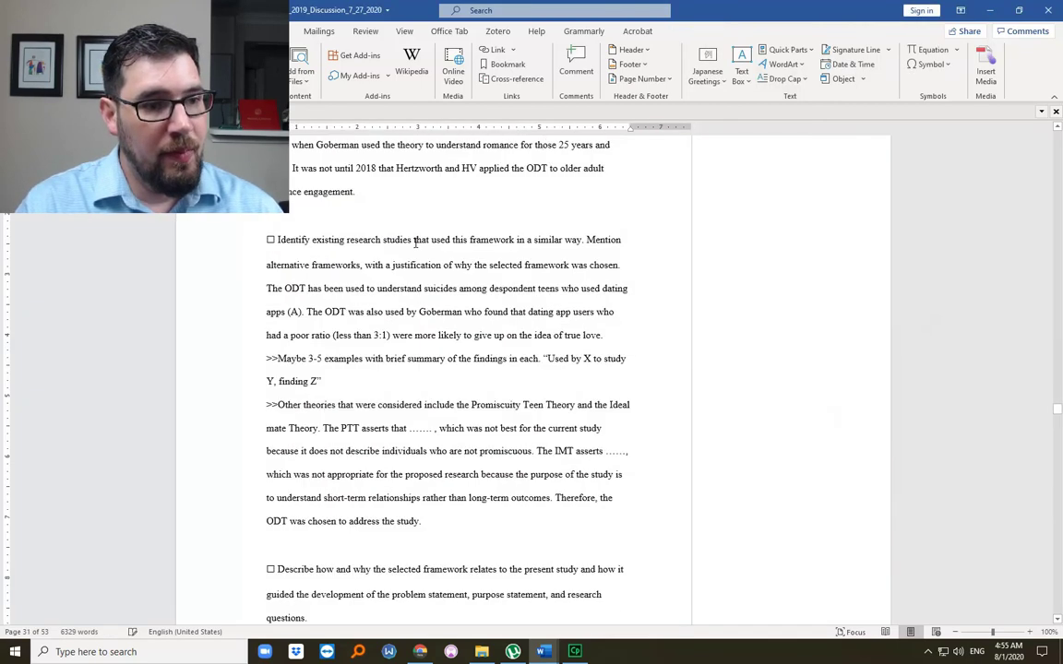
pyautogui.scroll(-10, 414, 247)
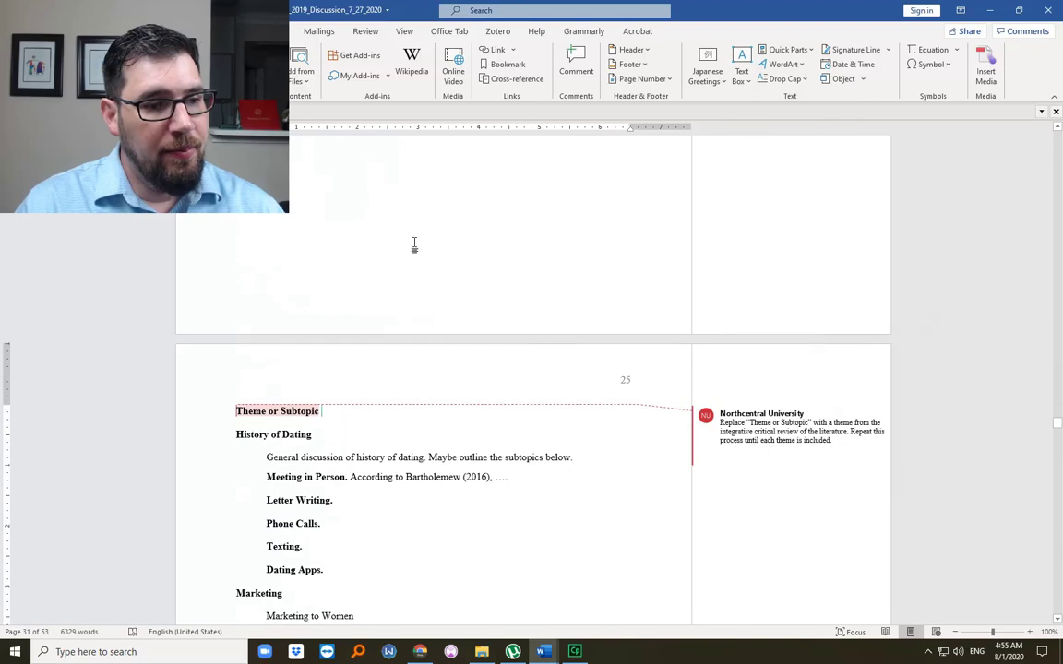
pyautogui.scroll(-3, 387, 323)
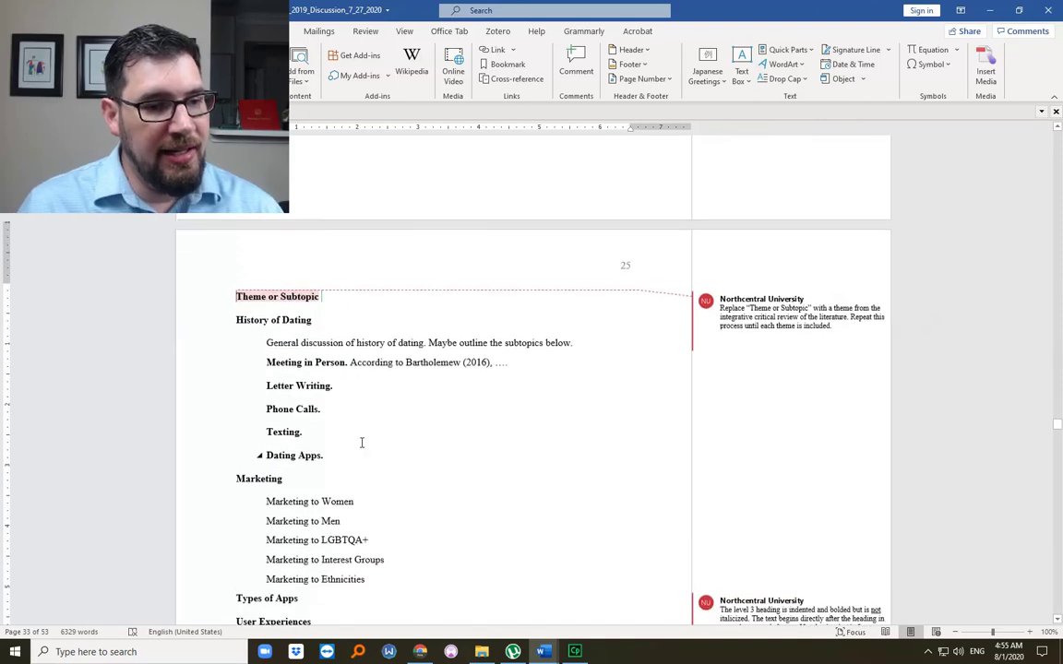
pyautogui.scroll(-10, 325, 474)
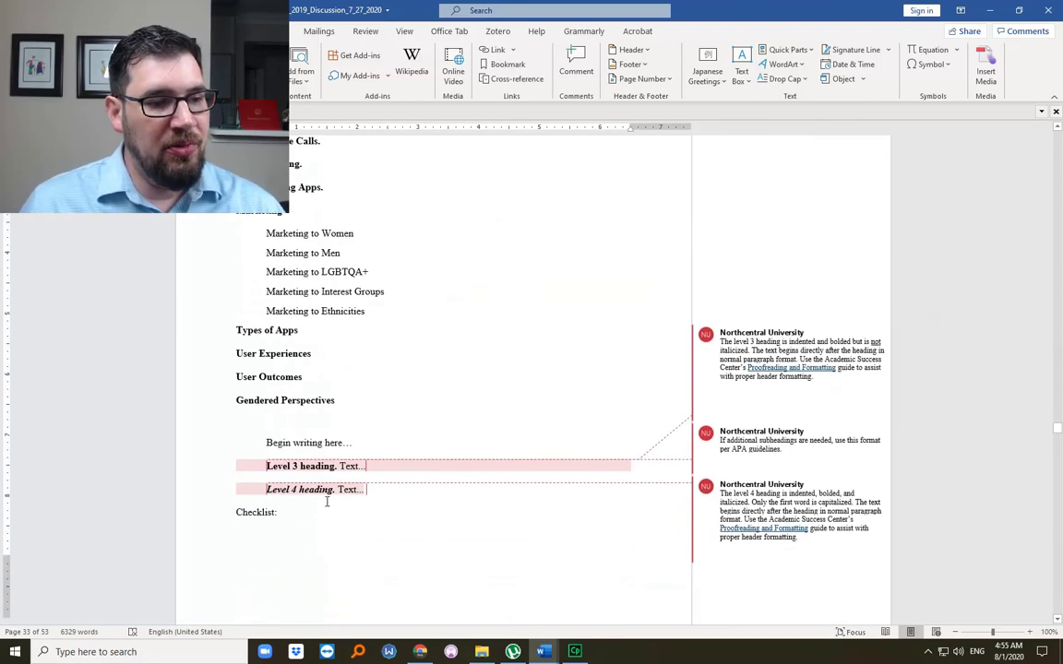
pyautogui.scroll(-2, 325, 501)
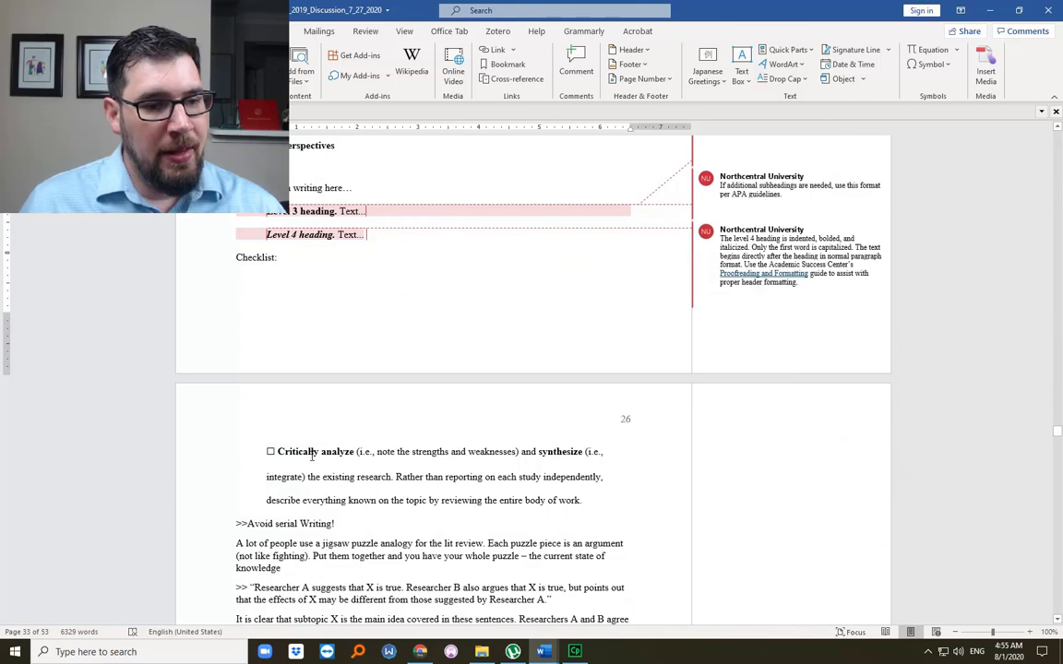
pyautogui.moveTo(331, 456); pyautogui.dragTo(342, 456)
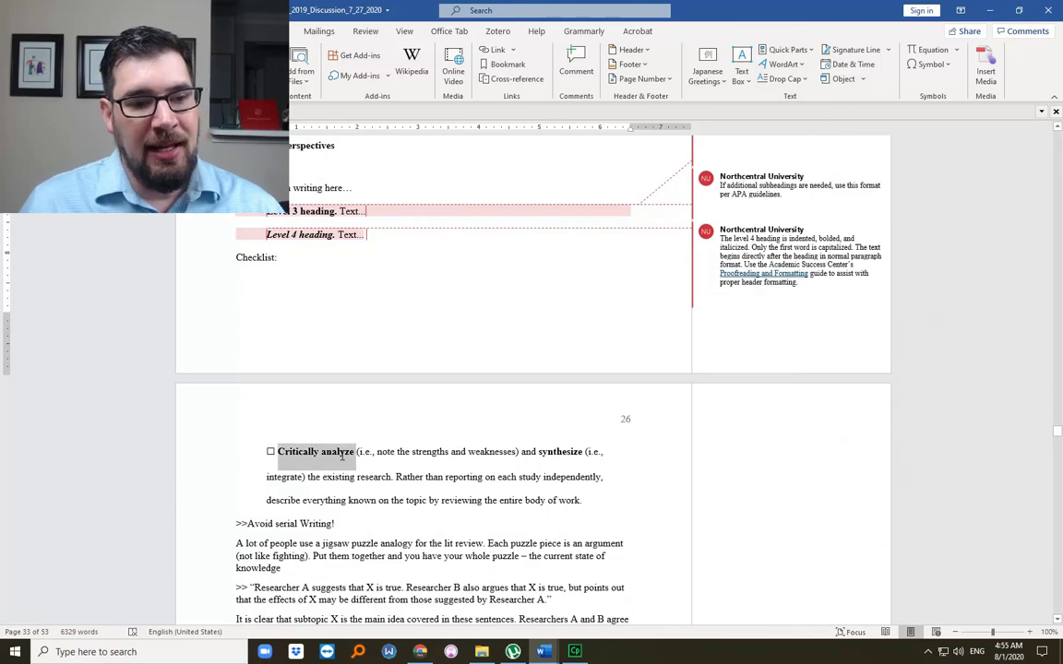
pyautogui.moveTo(342, 455); pyautogui.dragTo(343, 459)
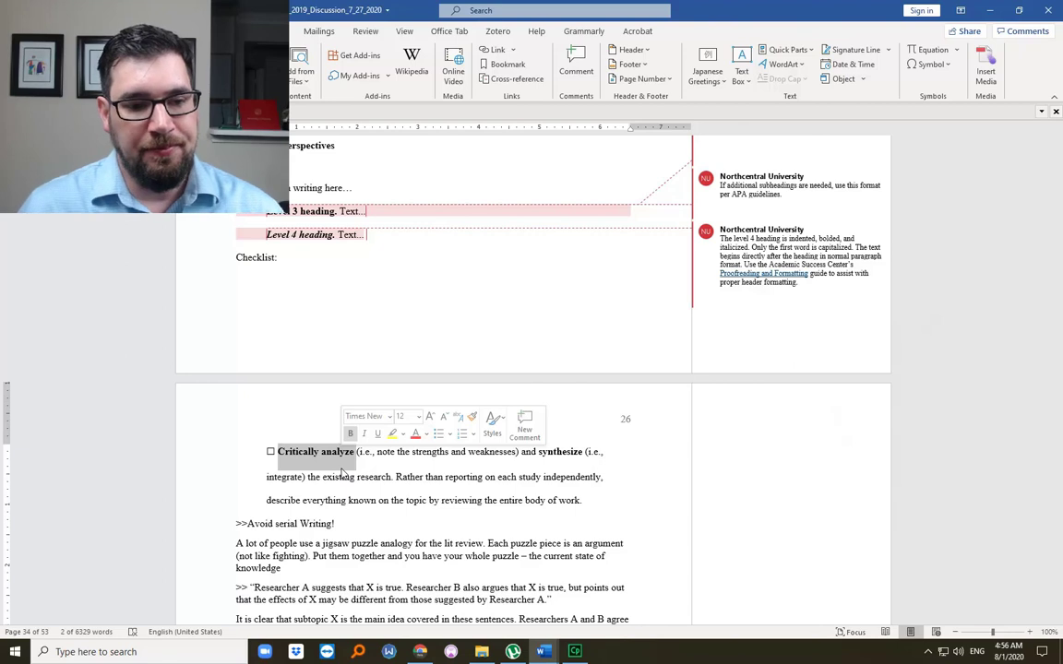
pyautogui.scroll(-2, 434, 472)
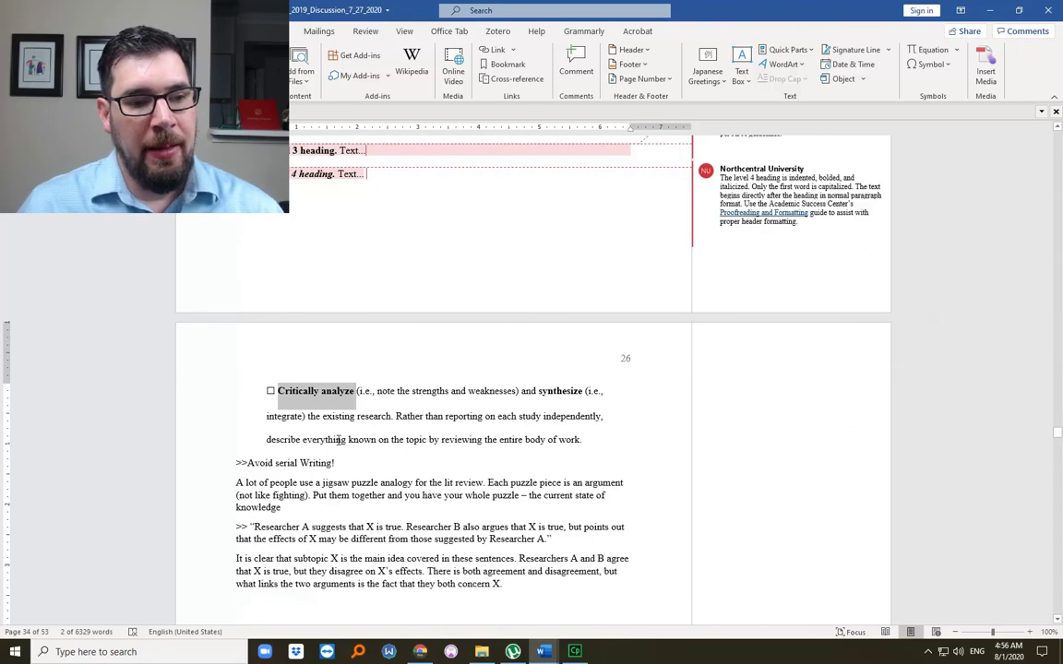
pyautogui.moveTo(446, 416); pyautogui.dragTo(587, 449)
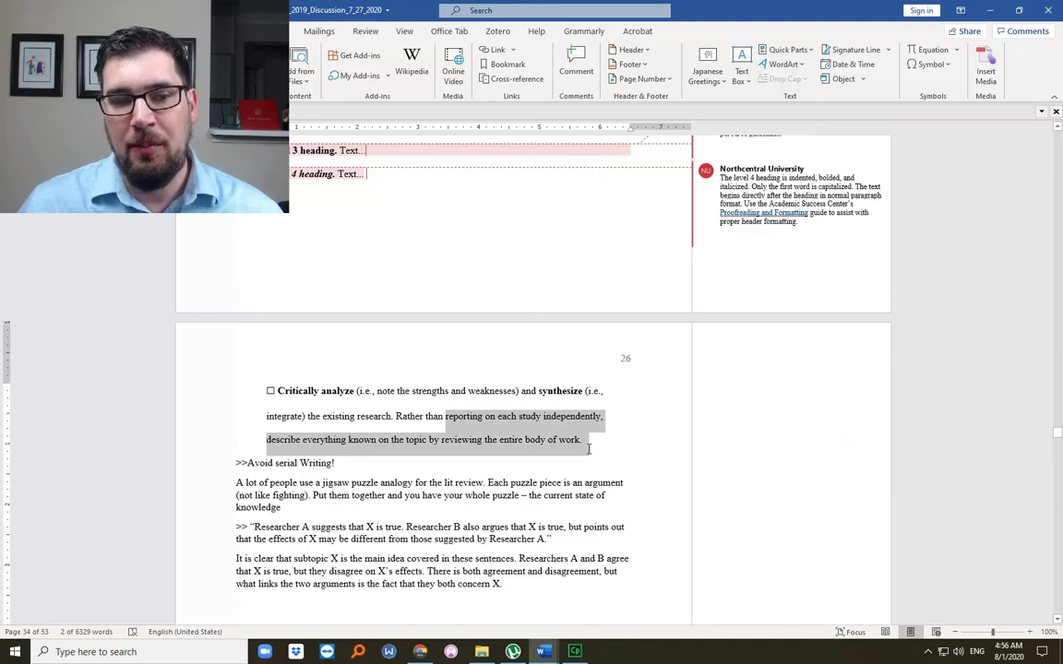
pyautogui.moveTo(588, 448); pyautogui.dragTo(587, 454)
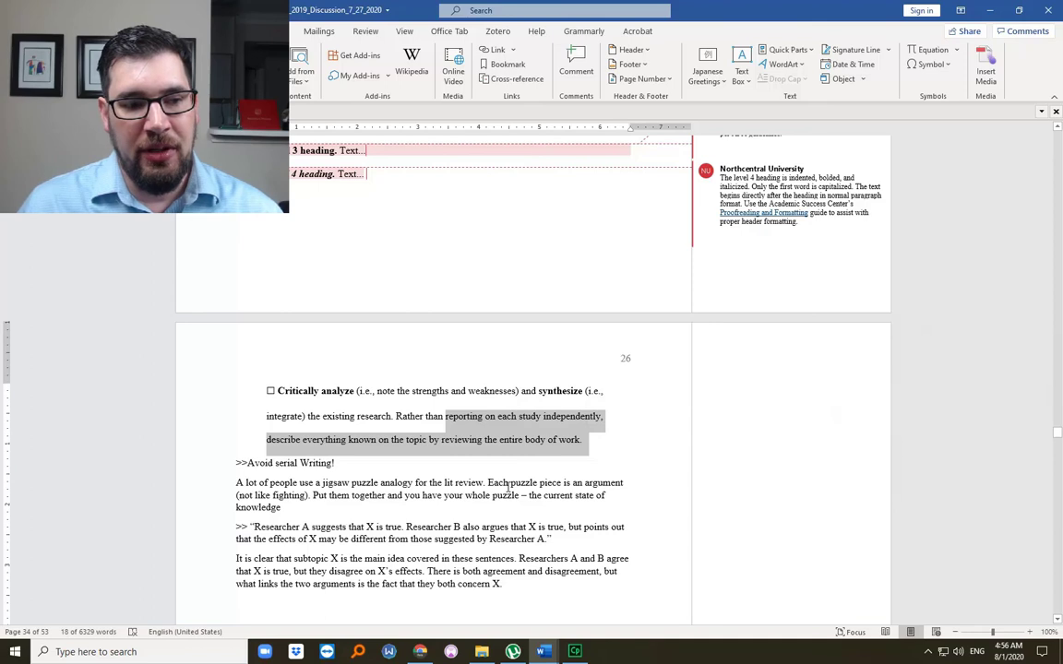
pyautogui.scroll(-1, 501, 496)
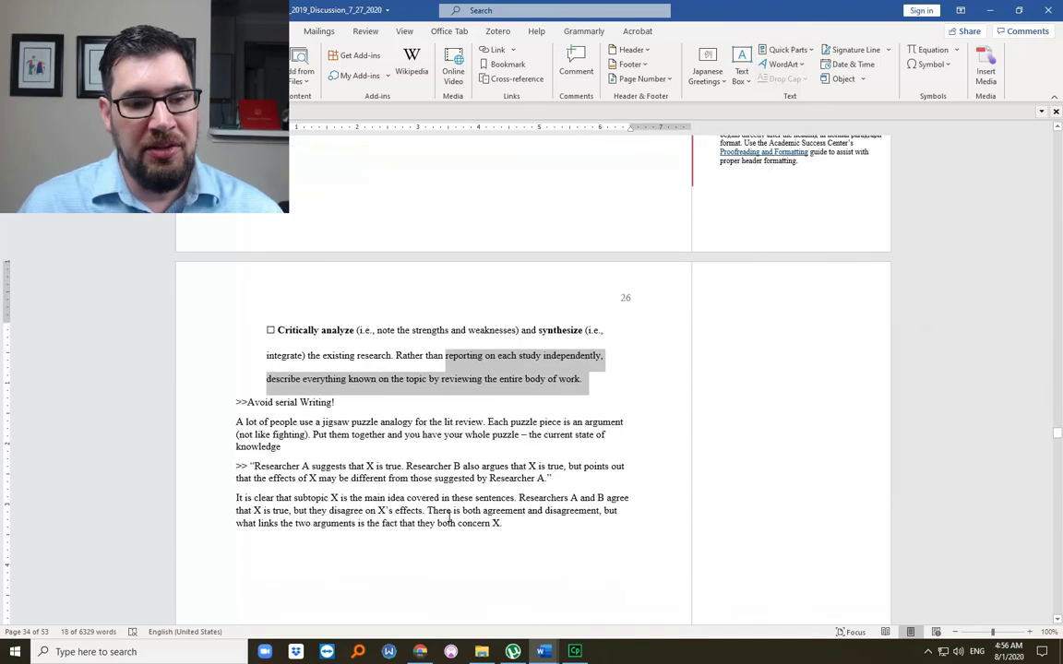
pyautogui.scroll(-10, 380, 508)
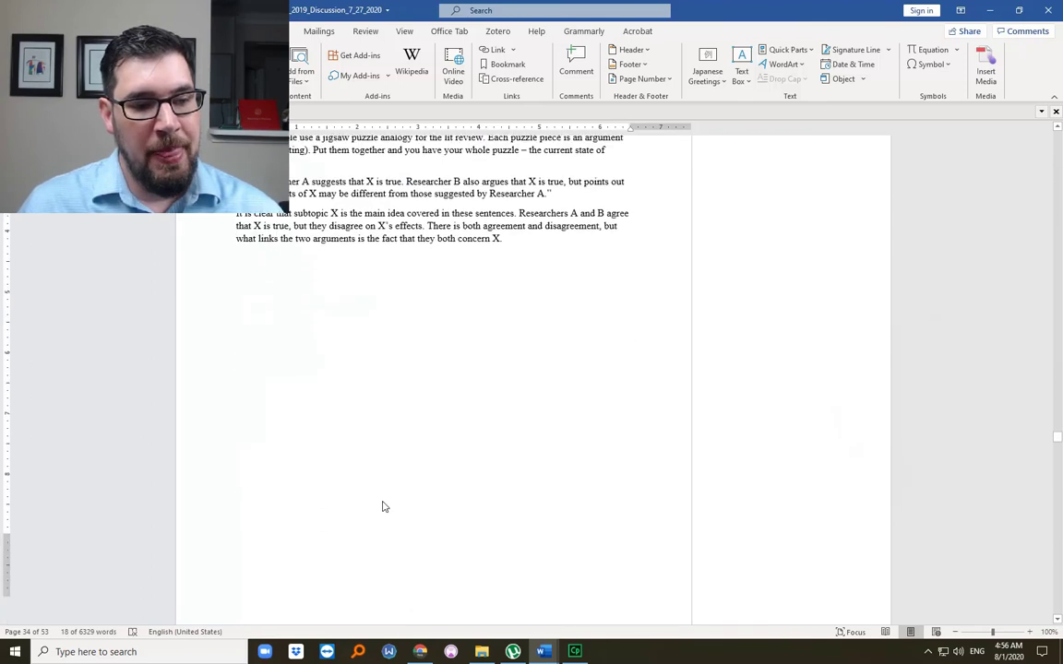
pyautogui.scroll(-3, 379, 507)
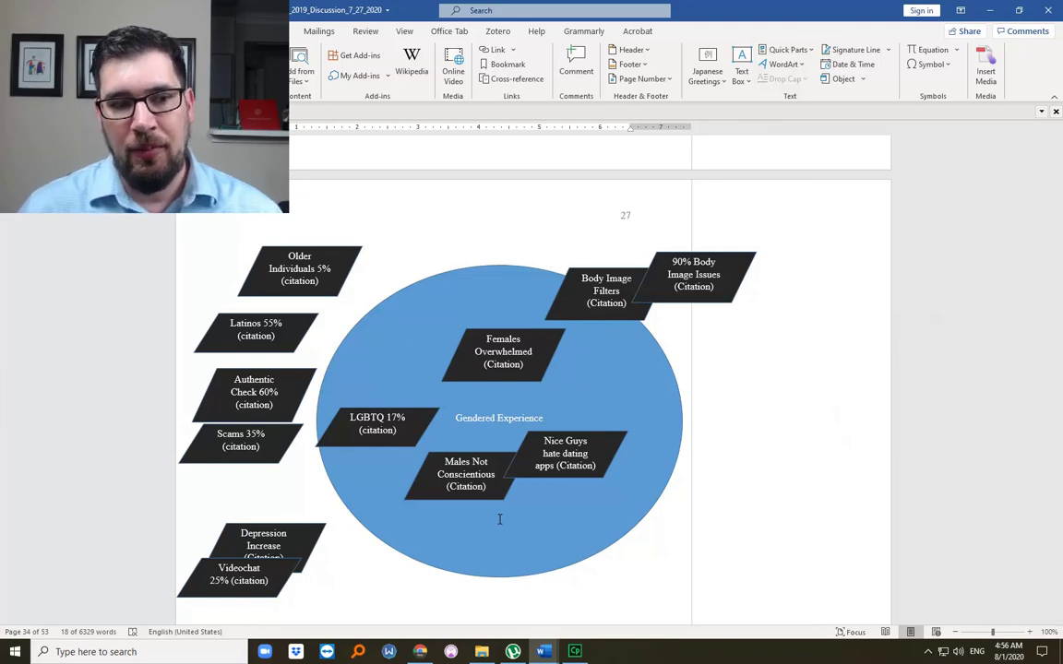
# Bring the Document1 concept diagram window forward and reposition it on screen
pyautogui.click(542, 423)
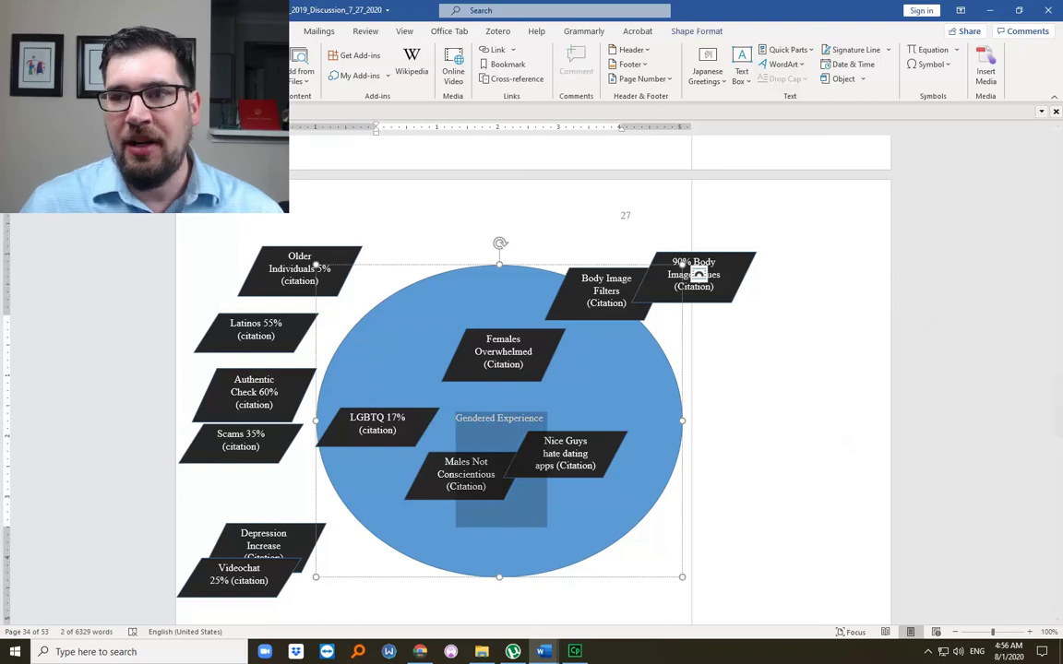
pyautogui.hotkey('alt', 'Tab')
pyautogui.moveTo(438, 82); pyautogui.dragTo(324, 35)
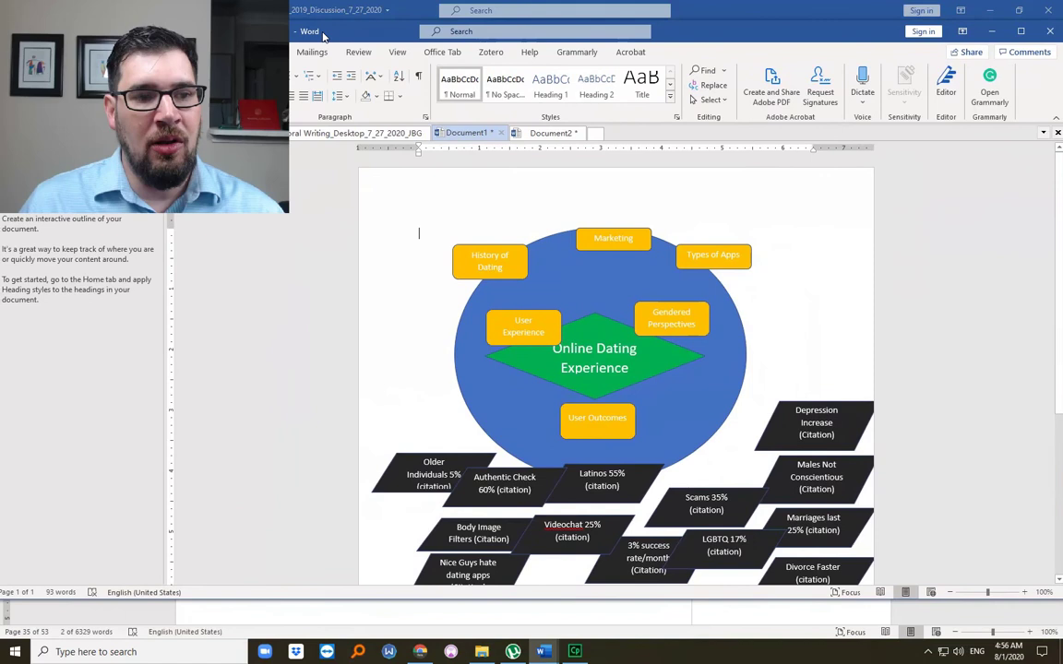
# Review the User Outcomes, User Experience, History of Dating, Gendered Perspectives and Types of Apps labels
pyautogui.click(595, 422)
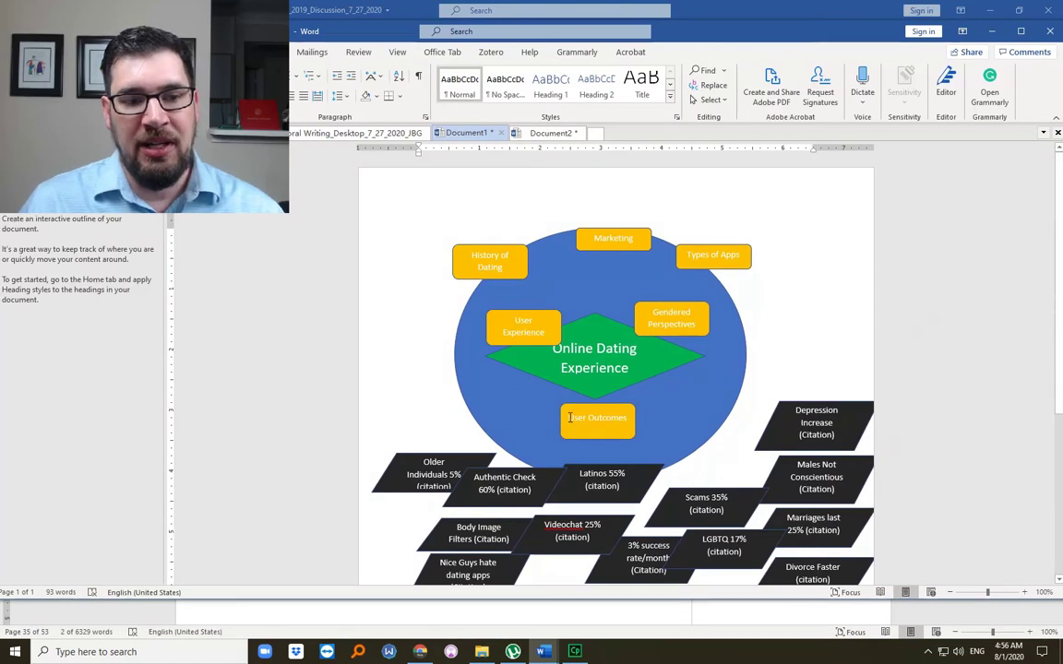
pyautogui.moveTo(599, 418); pyautogui.dragTo(566, 418)
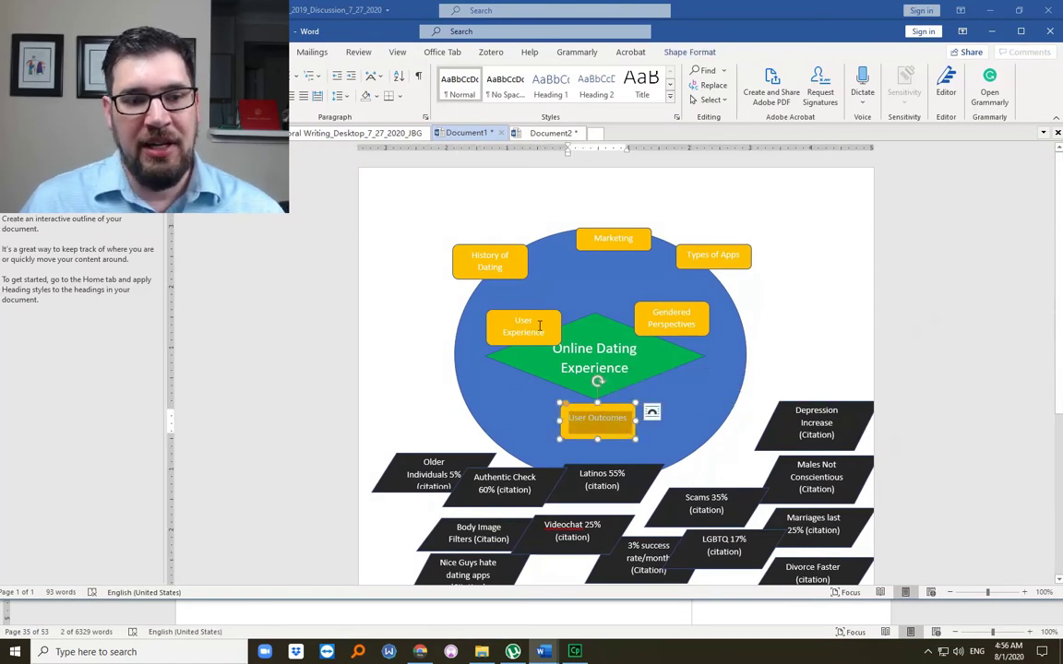
pyautogui.moveTo(544, 330); pyautogui.dragTo(451, 293)
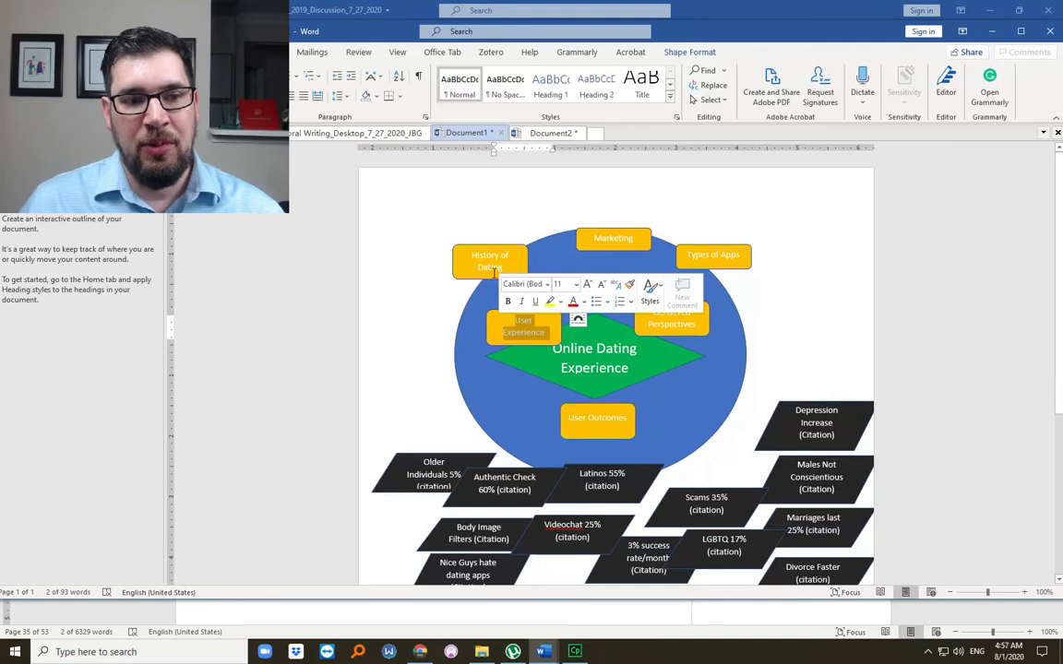
pyautogui.moveTo(471, 261); pyautogui.dragTo(505, 271)
pyautogui.moveTo(693, 311); pyautogui.dragTo(638, 312)
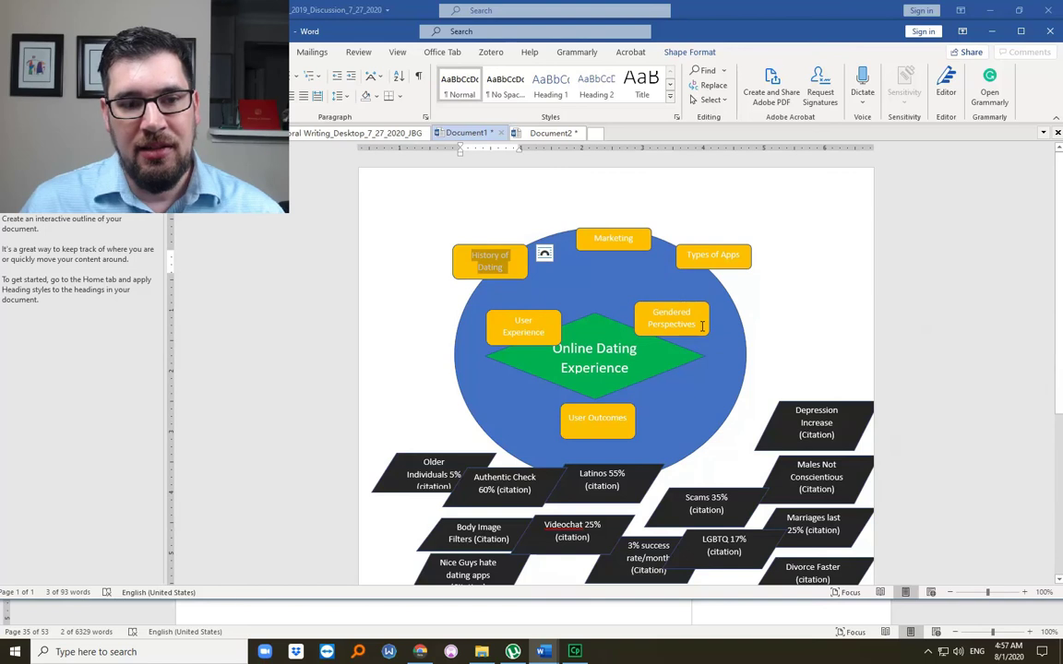
pyautogui.moveTo(545, 333); pyautogui.dragTo(505, 318)
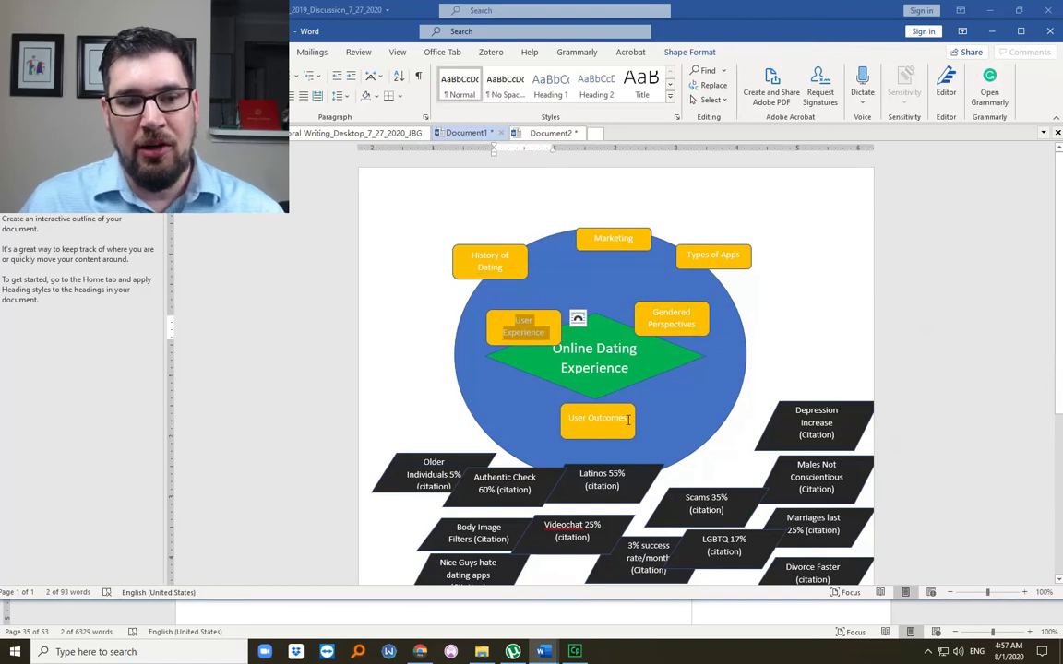
pyautogui.moveTo(628, 419); pyautogui.dragTo(602, 396)
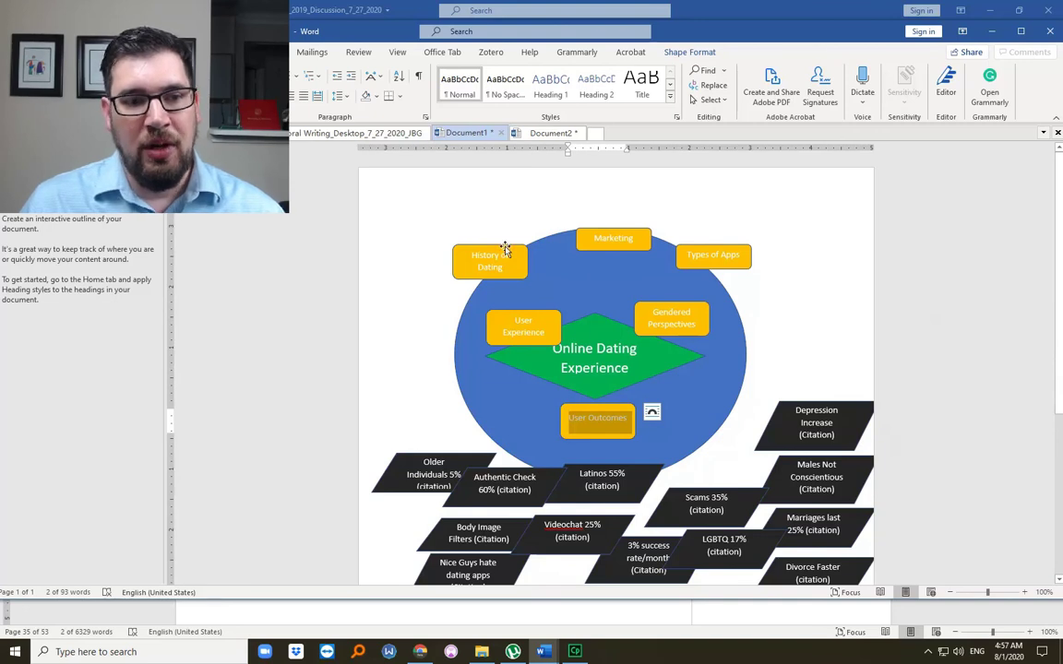
pyautogui.moveTo(505, 267); pyautogui.dragTo(425, 231)
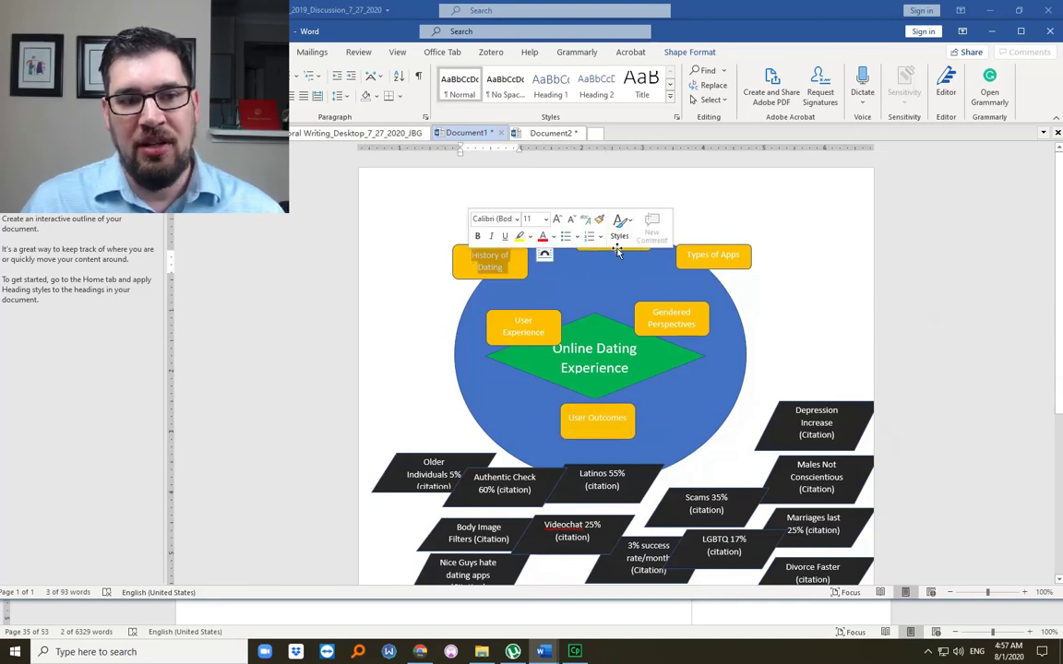
pyautogui.moveTo(742, 260); pyautogui.dragTo(595, 217)
# Select the Older Individuals 5% and Authentic Check 60% shapes
pyautogui.scroll(-3, 647, 501)
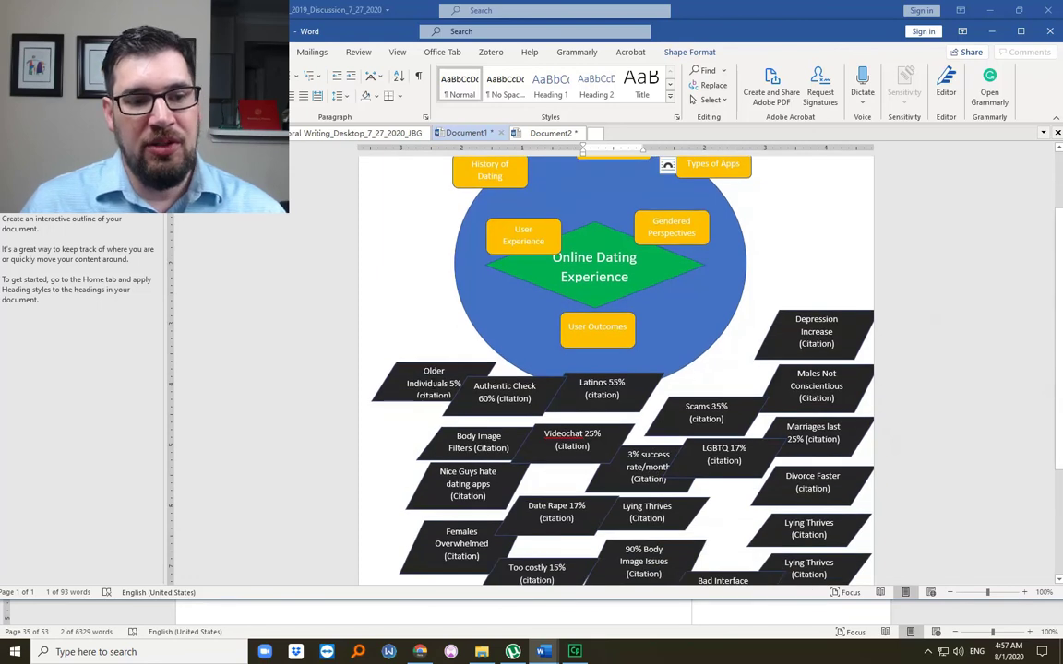
pyautogui.click(435, 362)
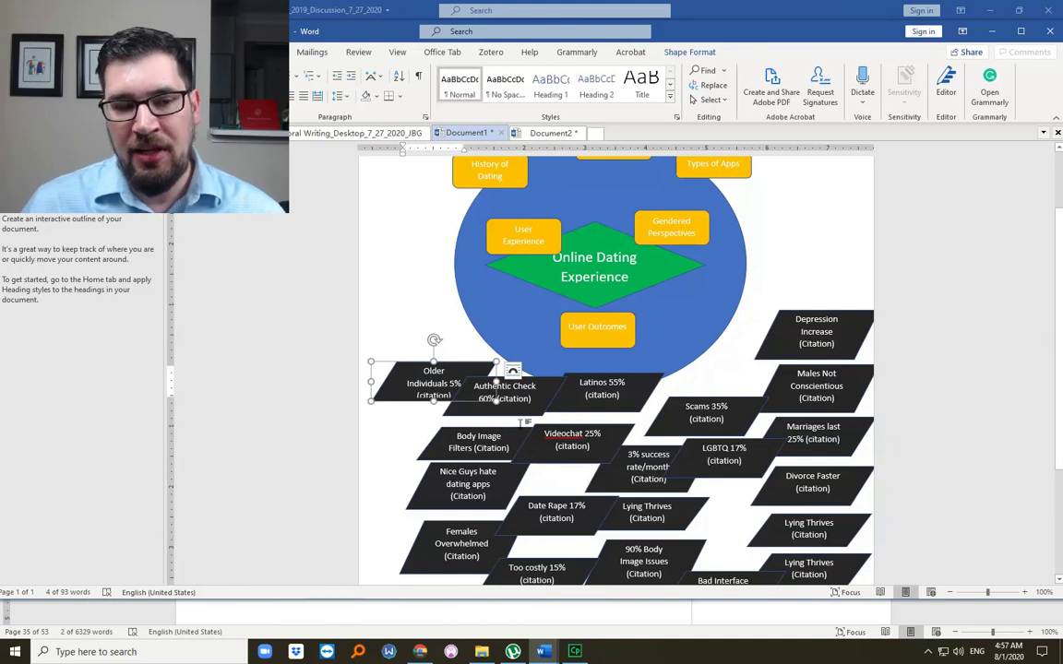
pyautogui.click(516, 406)
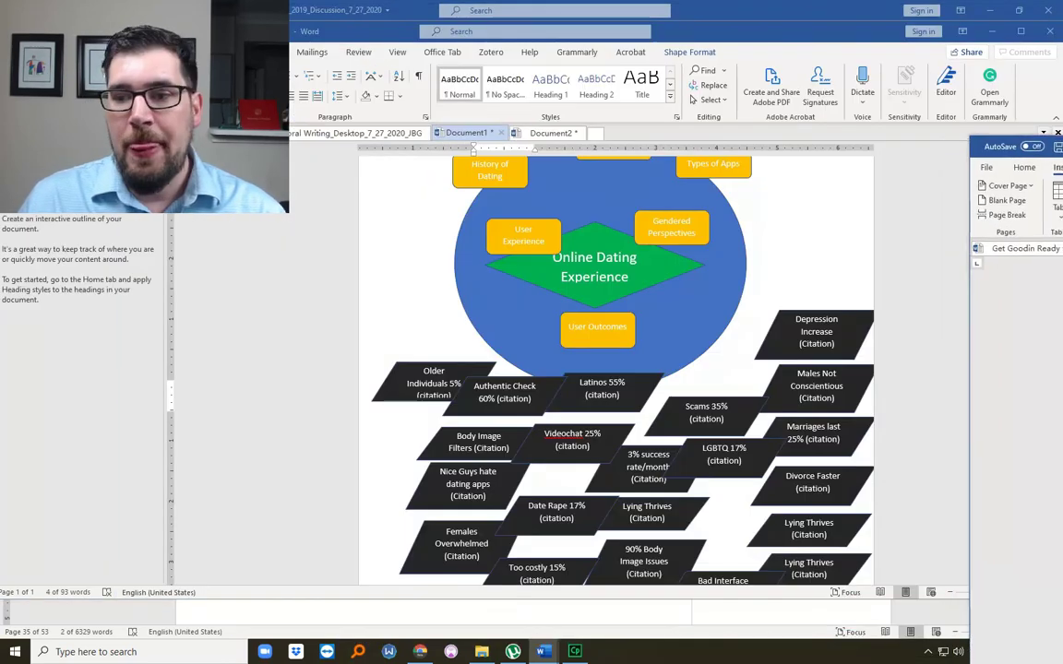
# Maximize Document2 and scroll the matrix table from the greater date fear cell to the Long Term rows
pyautogui.moveTo(1015, 140); pyautogui.dragTo(397, 2)
pyautogui.scroll(3, 428, 254)
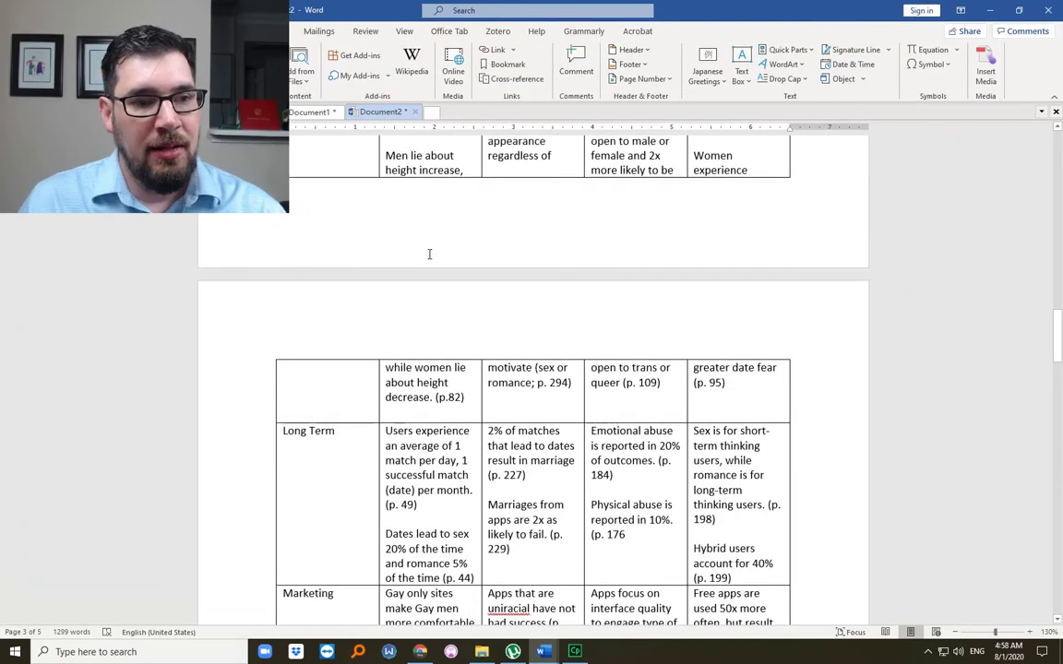
pyautogui.scroll(4, 427, 254)
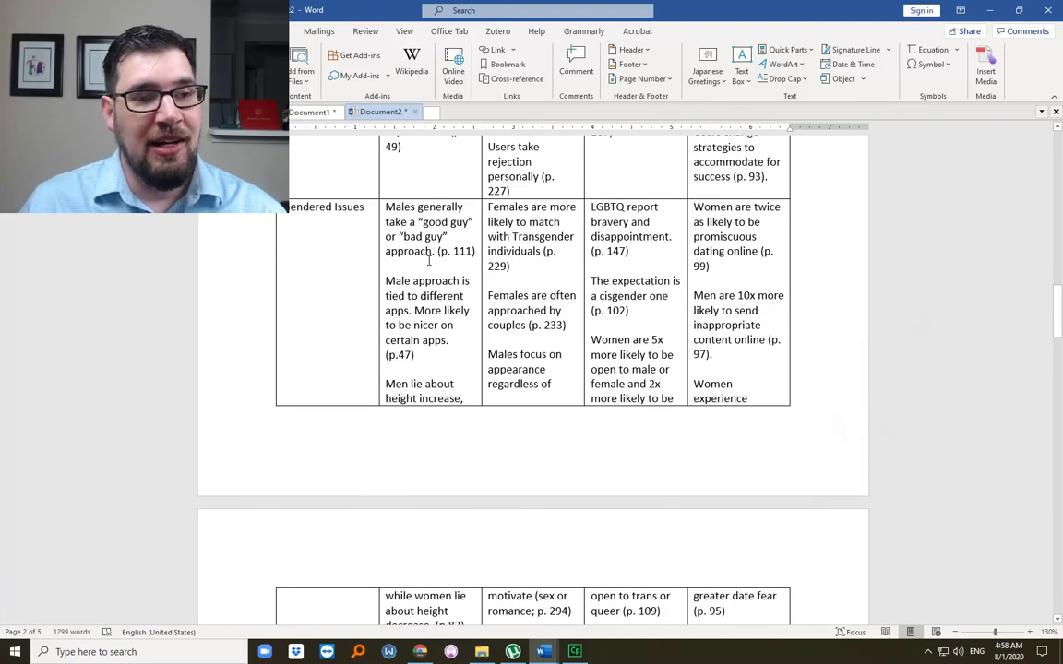
pyautogui.scroll(-5, 428, 260)
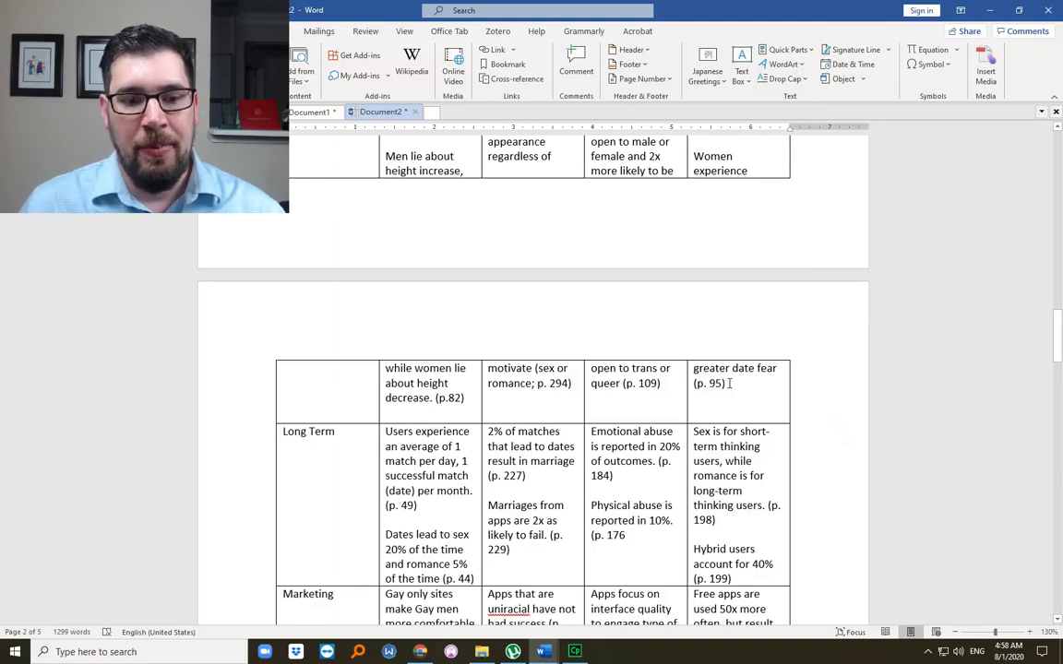
pyautogui.click(714, 381)
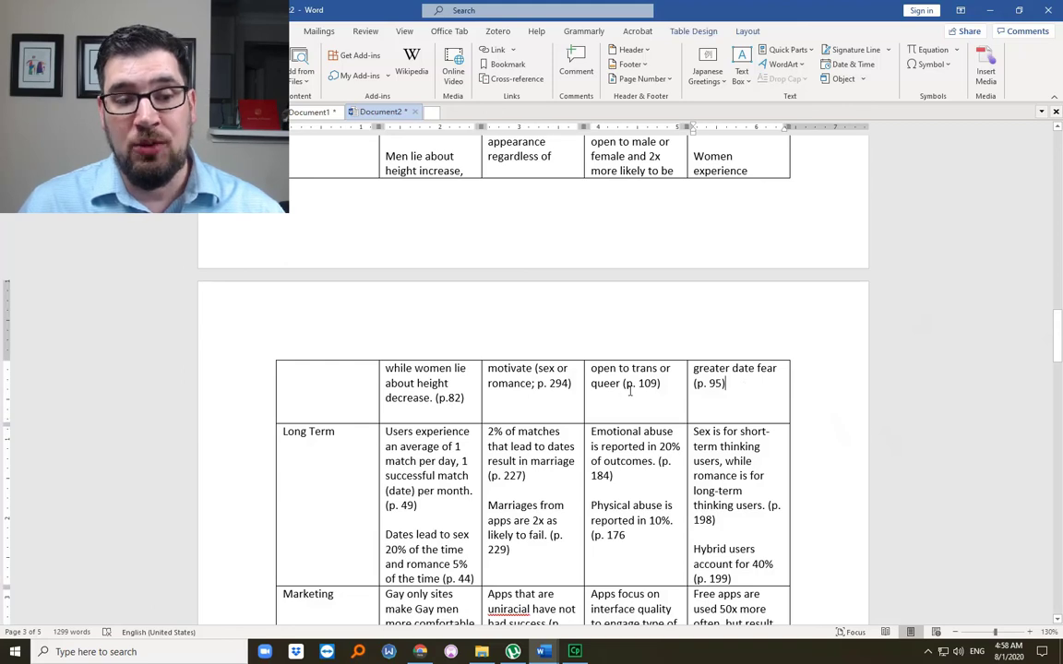
pyautogui.scroll(-2, 642, 397)
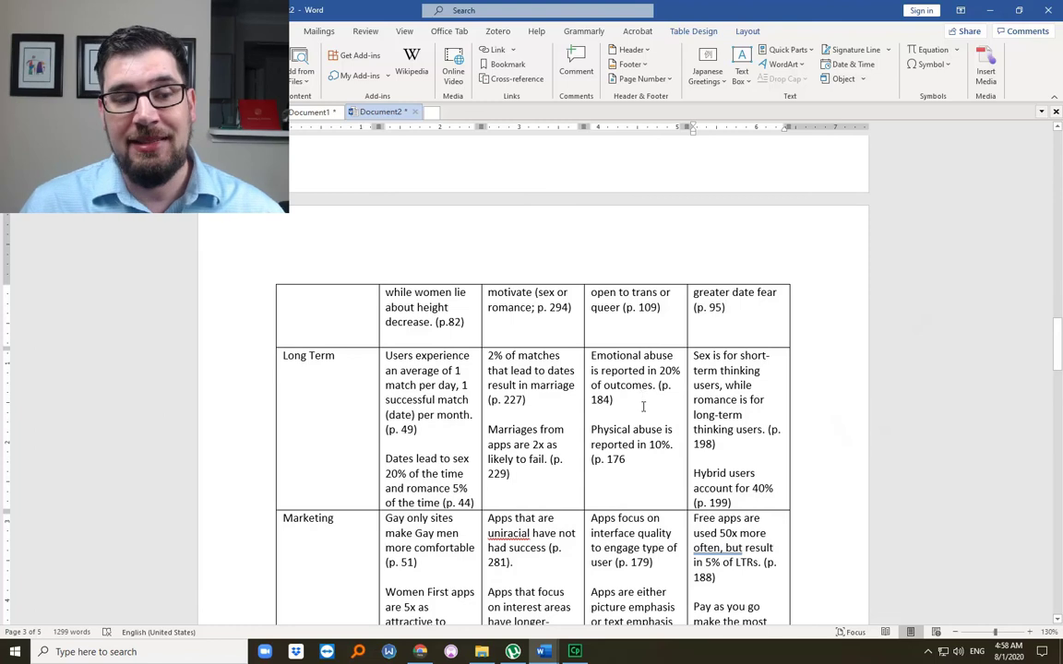
pyautogui.scroll(-2, 643, 406)
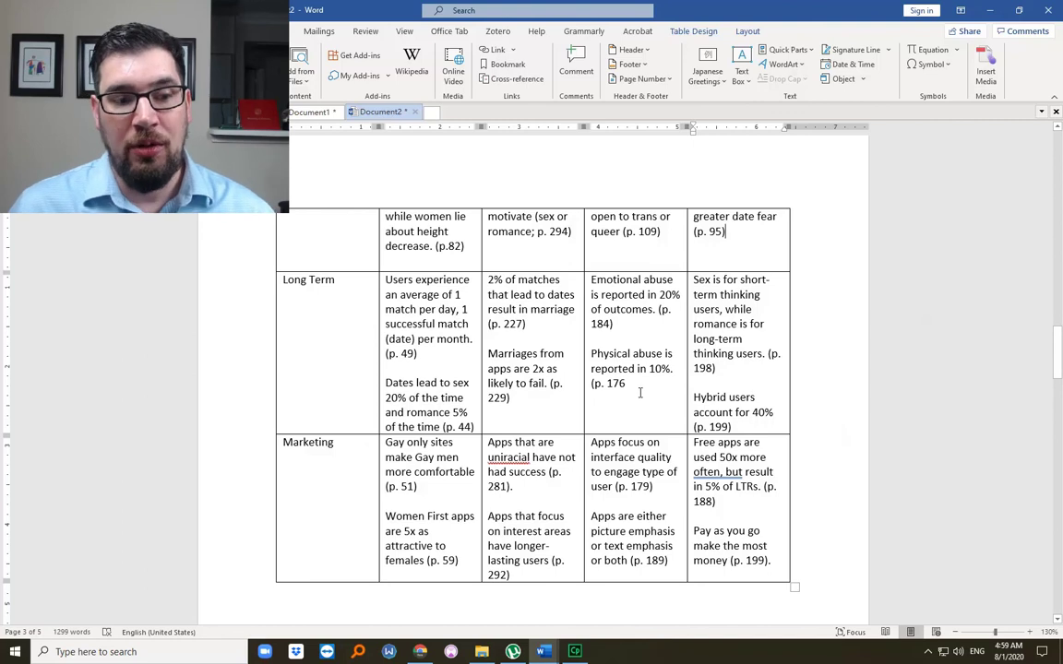
pyautogui.scroll(3, 639, 393)
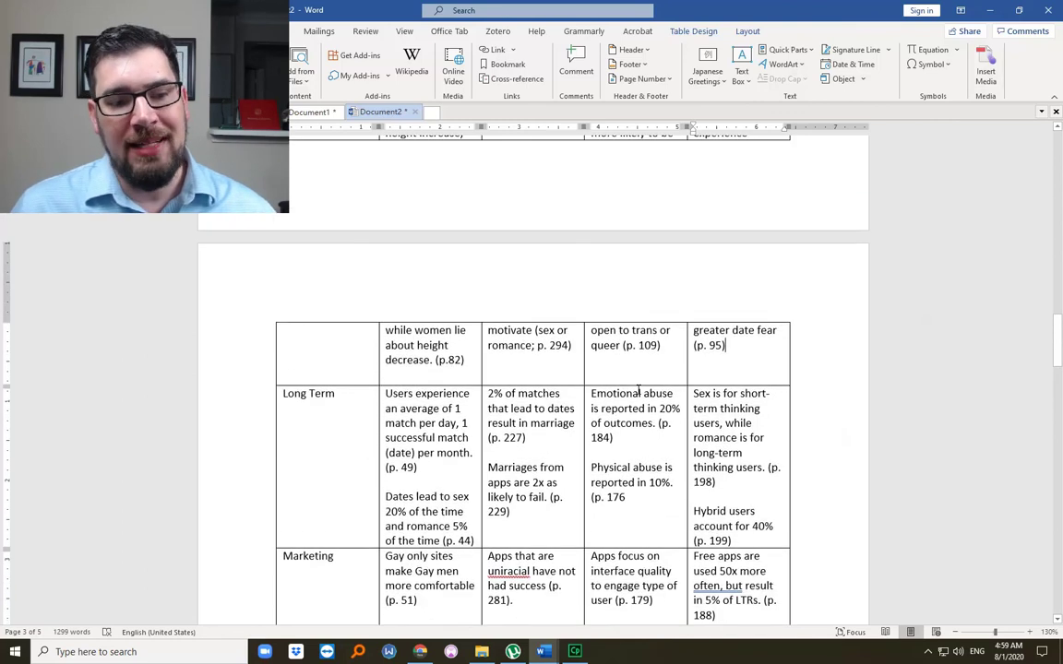
pyautogui.scroll(3, 637, 389)
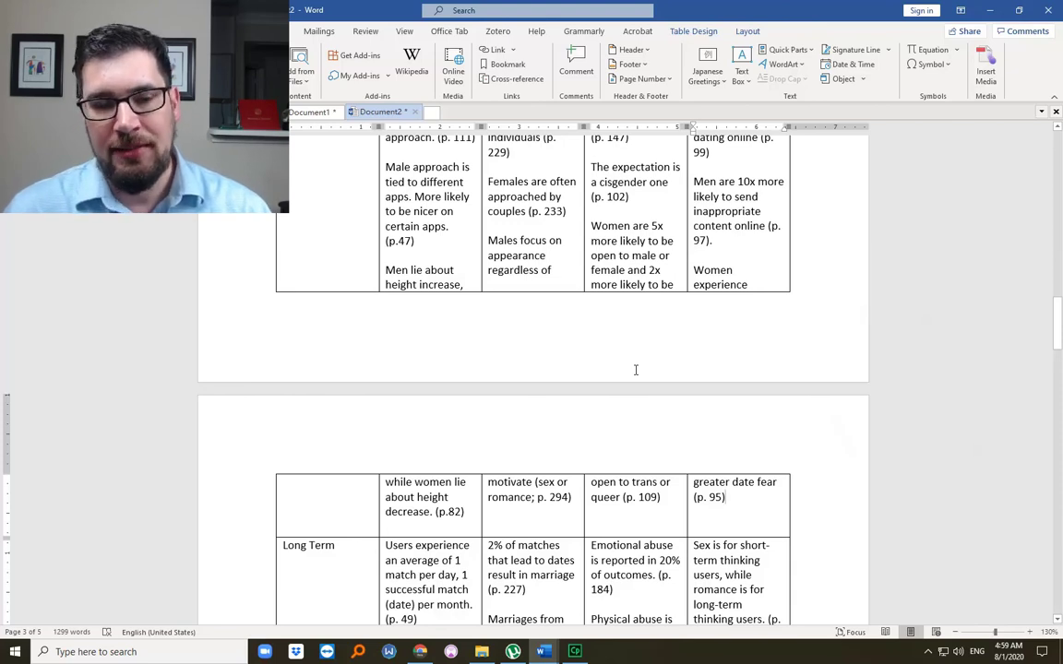
pyautogui.scroll(-5, 634, 370)
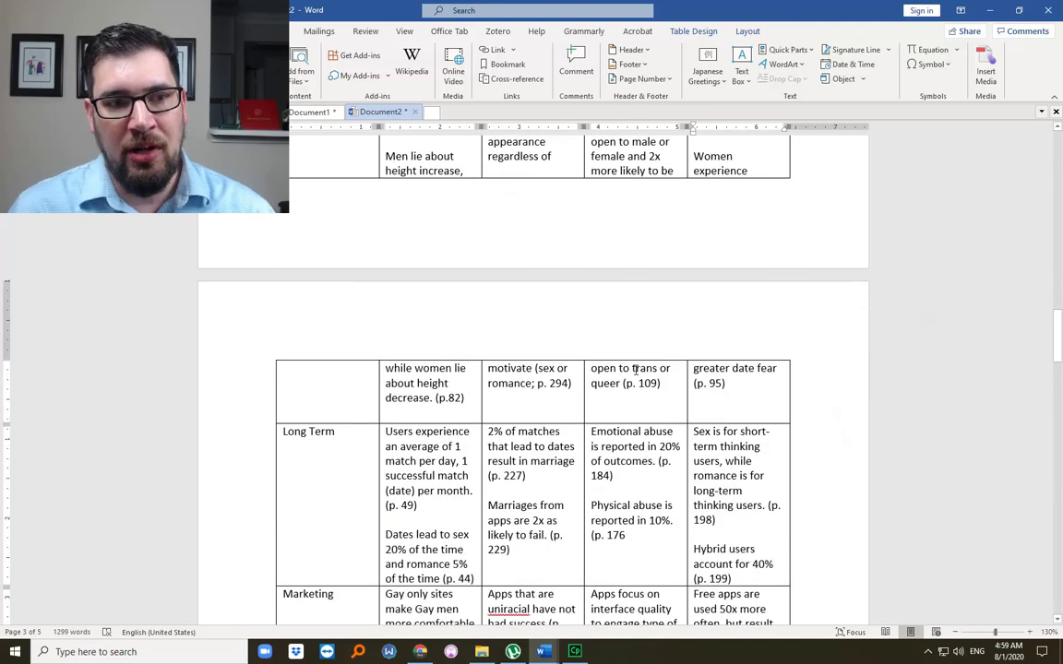
pyautogui.scroll(-2, 635, 370)
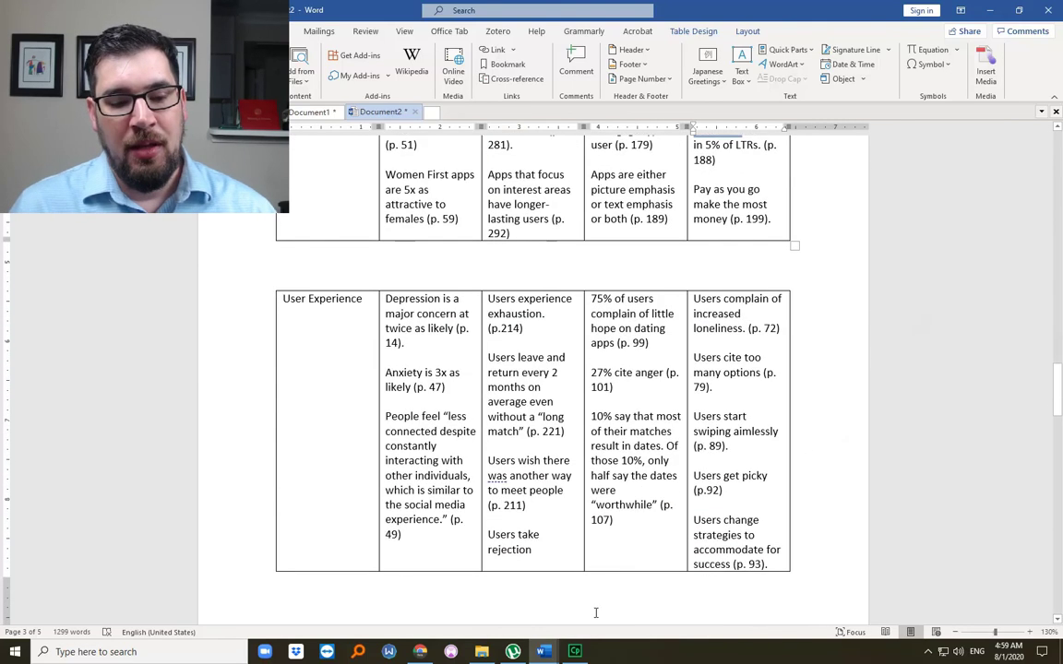